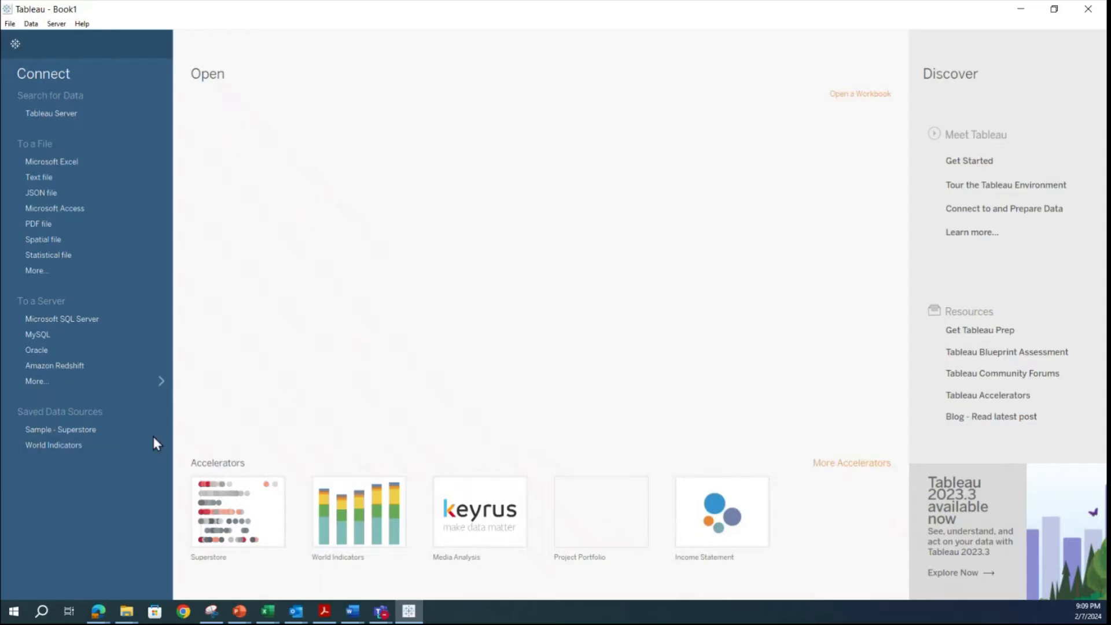
Connect to the saved Sample - Superstore data source and look over the Customer Name, Location, Order Date and Order ID fields.
left_click(75, 432)
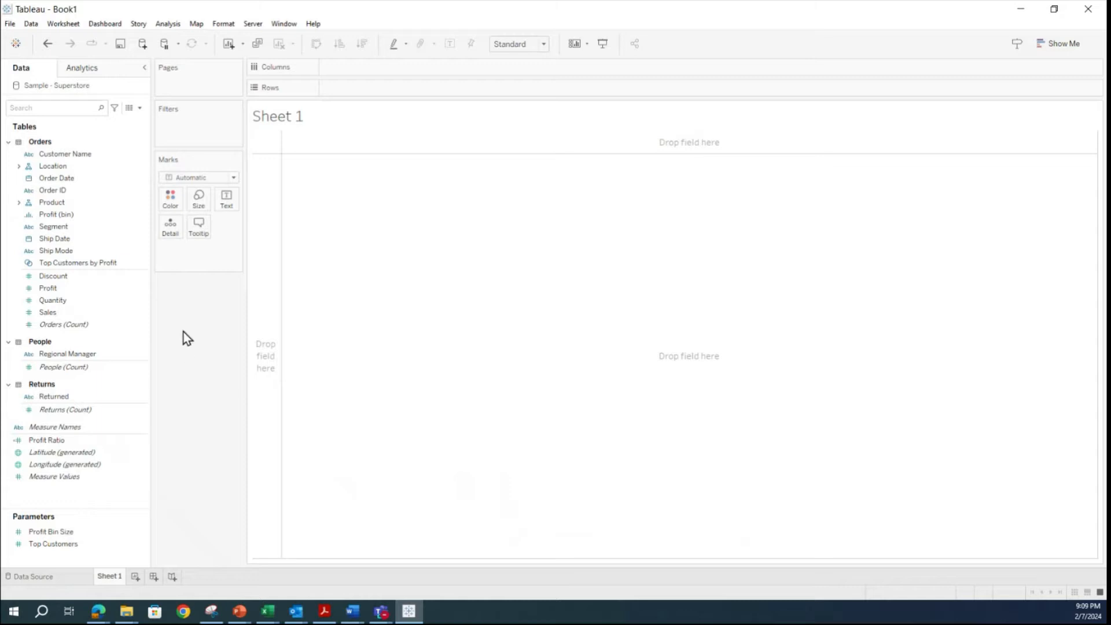
left_click(52, 155)
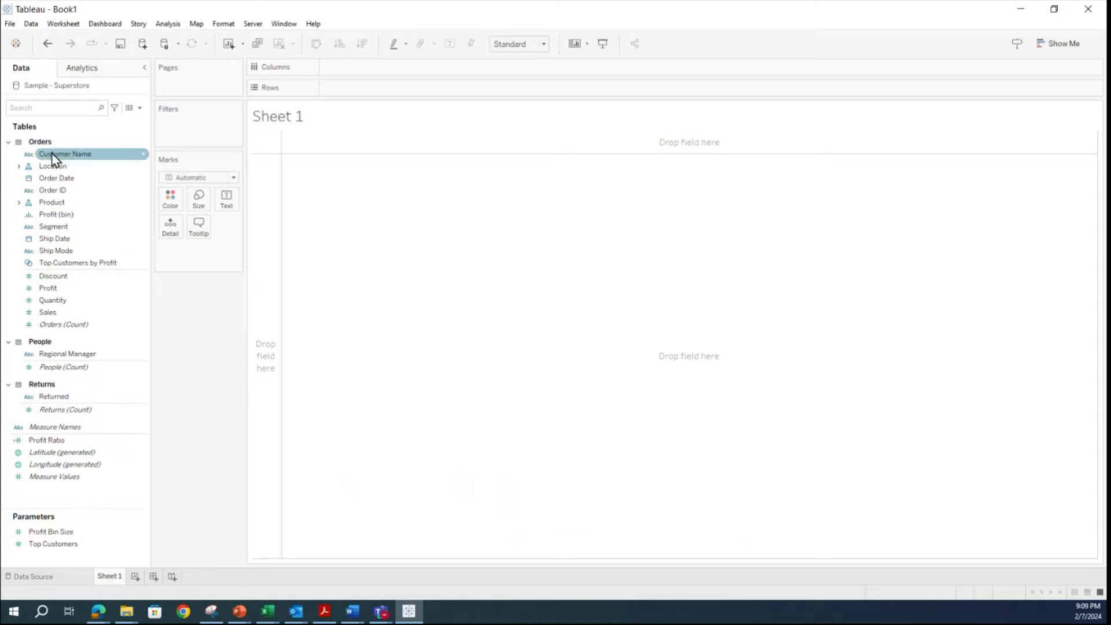
left_click(54, 166)
left_click(66, 179)
left_click(64, 191)
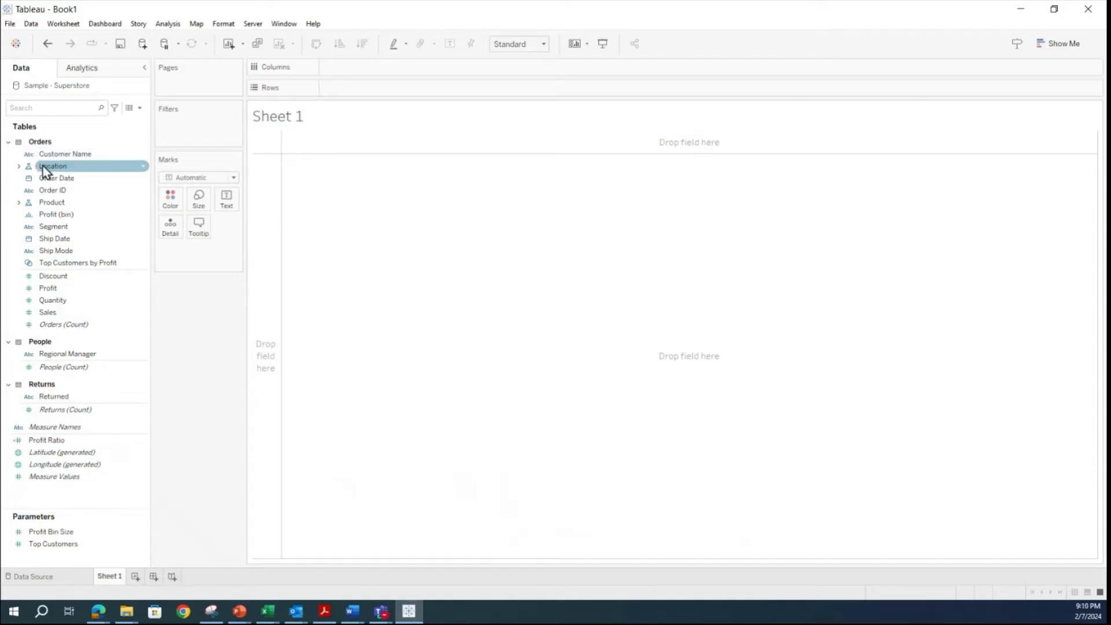
Expand the Location and Product hierarchies of the Orders table to view their fields, collapsing each one again.
left_click(18, 167)
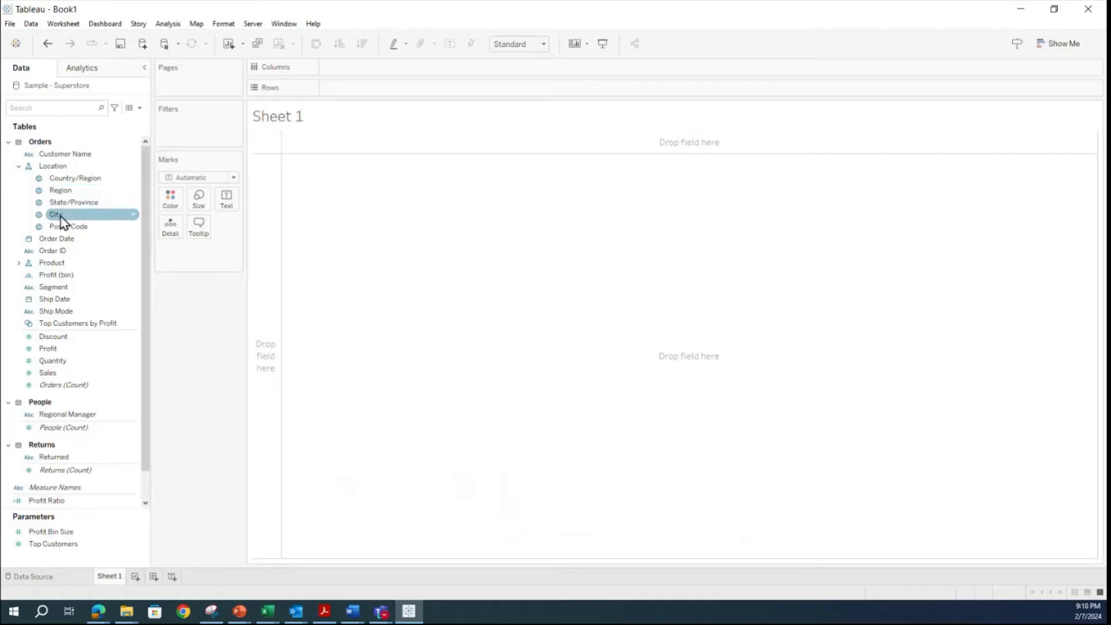
left_click(18, 166)
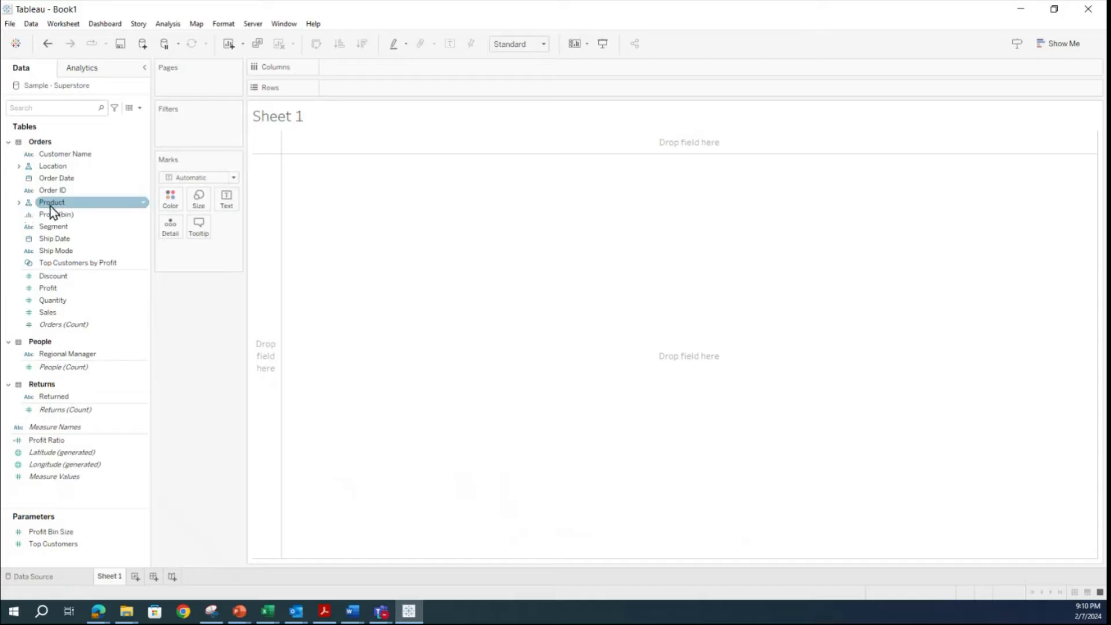
left_click(18, 203)
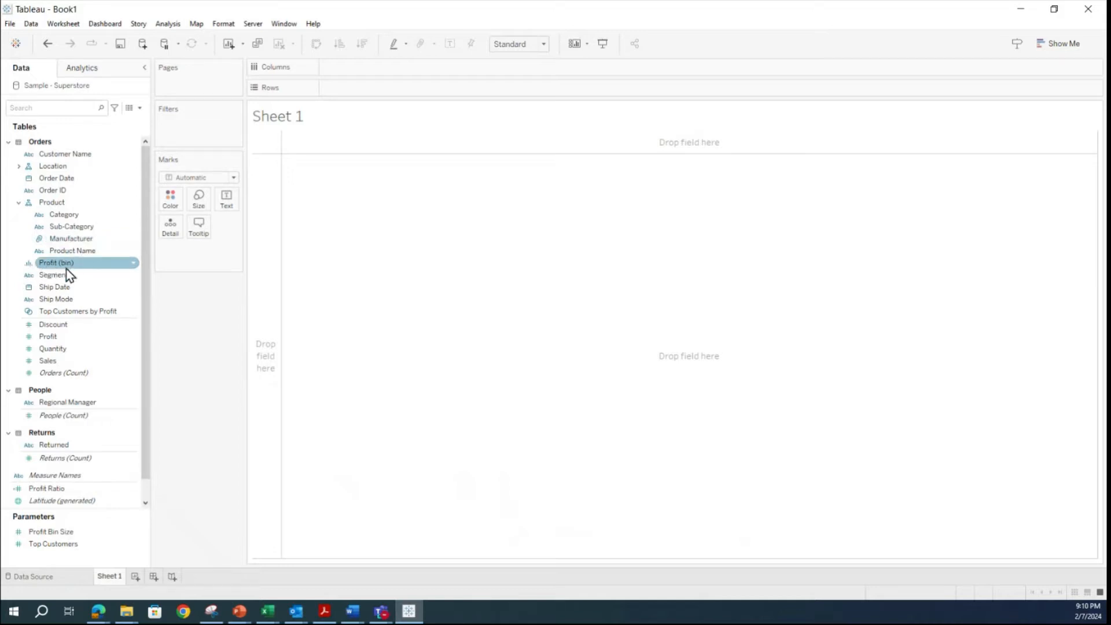
left_click(19, 202)
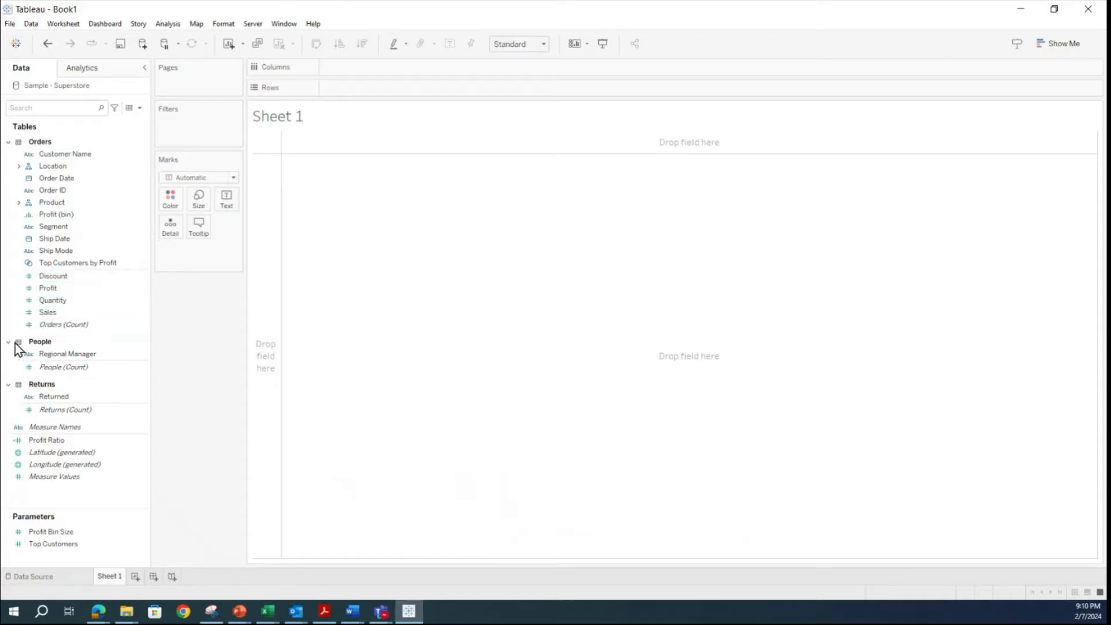
Look at the options available for the Regional Manager field of the People table without applying any.
left_click(58, 354)
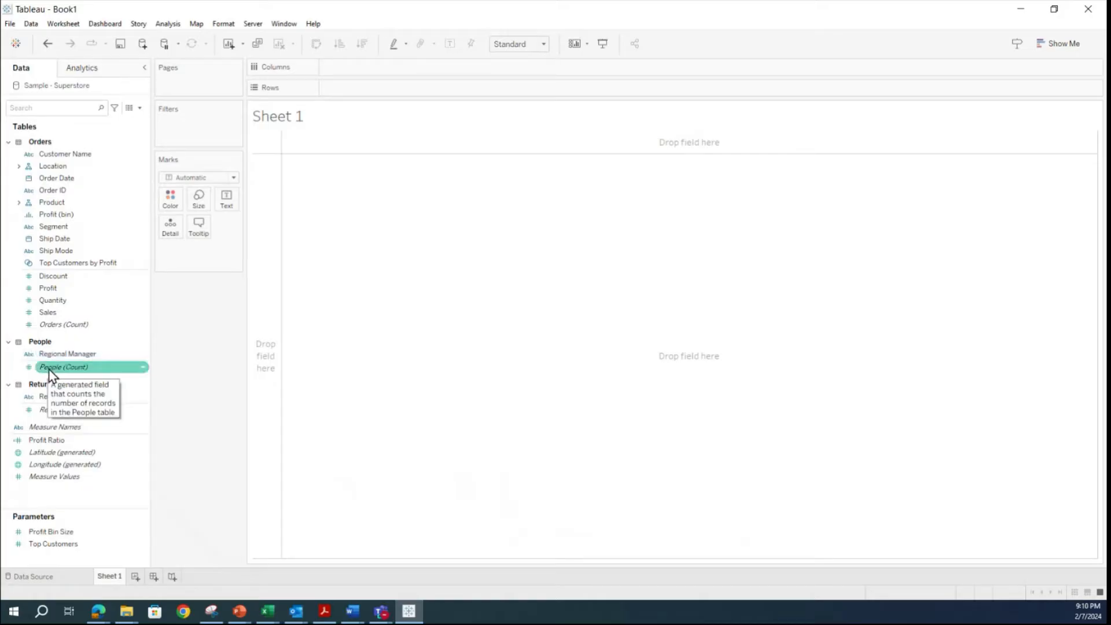
left_click(143, 355)
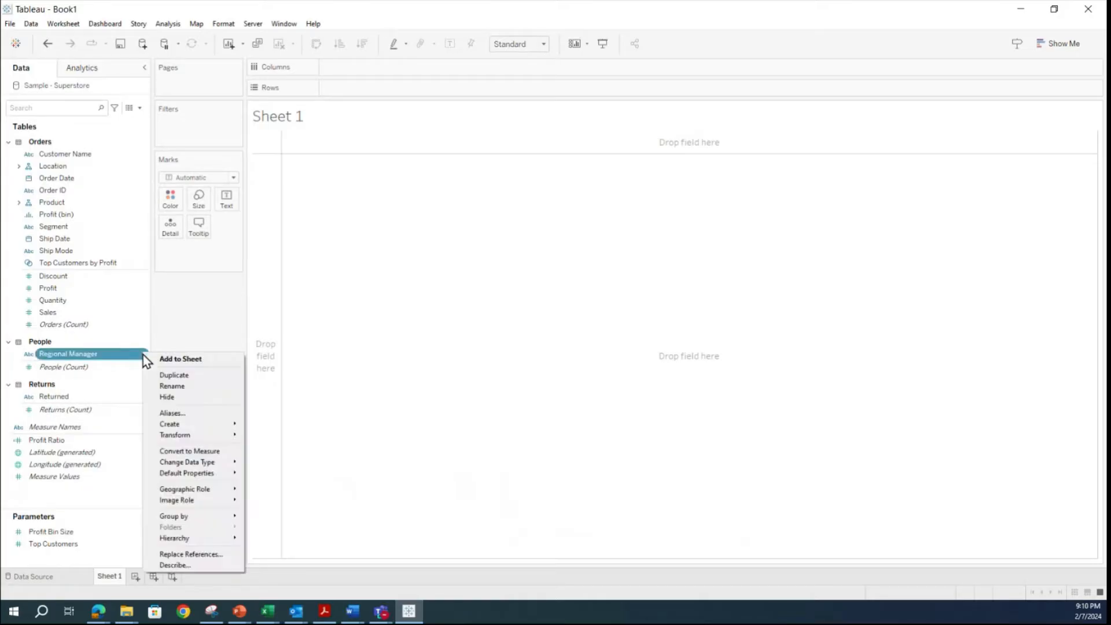
left_click(177, 318)
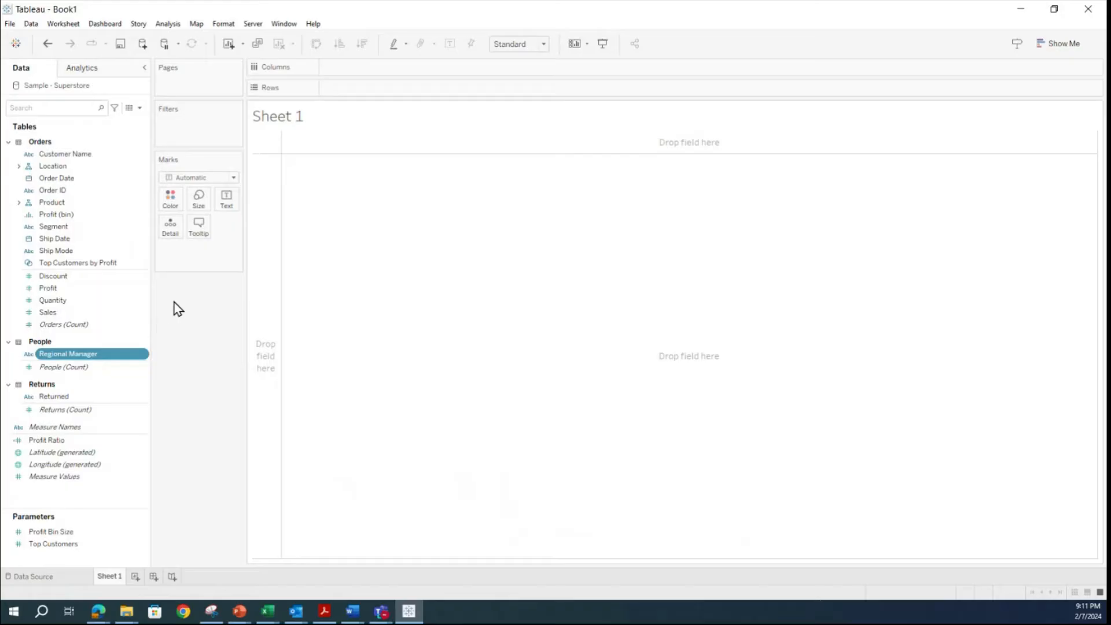
Show the data source page, collapse the Orders table details and enlarge the data preview area.
left_click(61, 578)
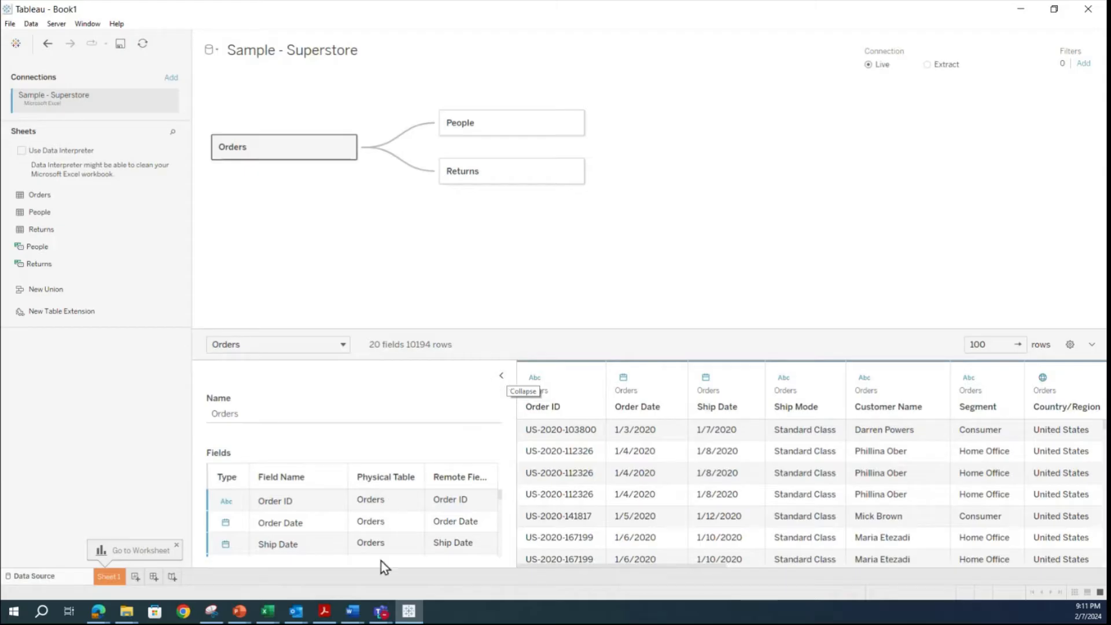
left_click(501, 374)
left_click_drag(591, 330, 597, 203)
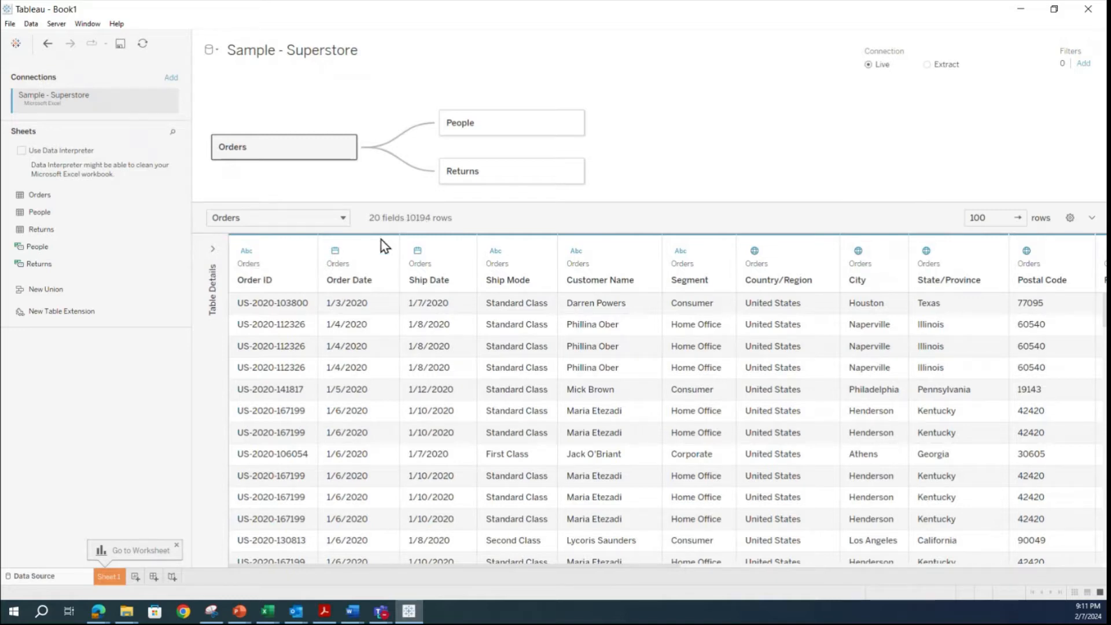
Review the previewed Orders rows and the relationships linking Orders to the People and Returns tables.
scroll(505, 356, "down", 3)
scroll(502, 370, "down", 5)
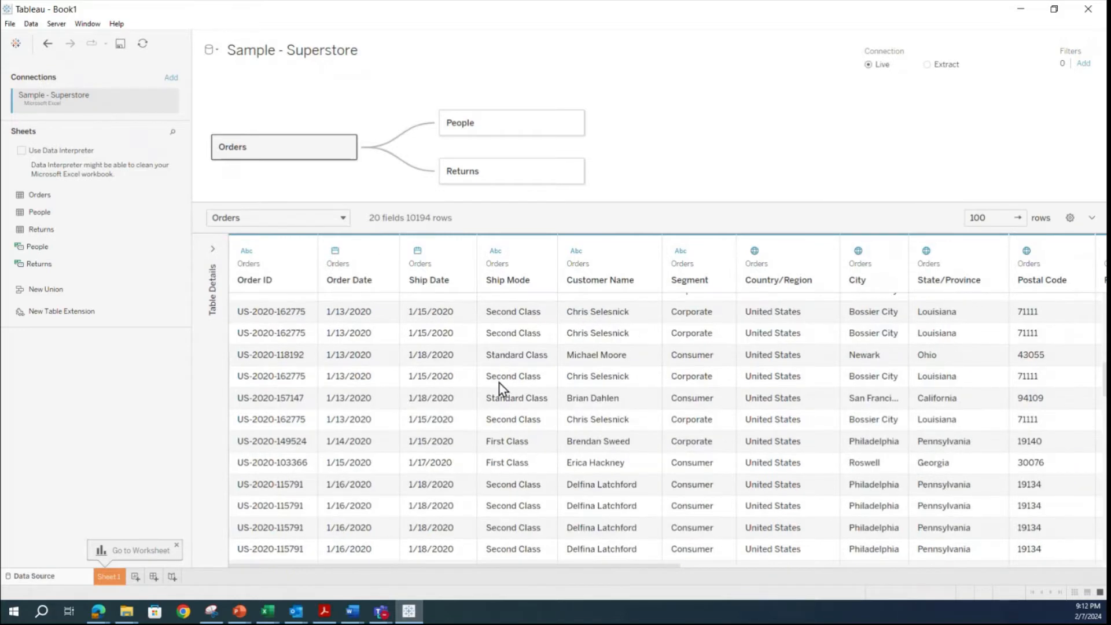
scroll(499, 383, "up", 7)
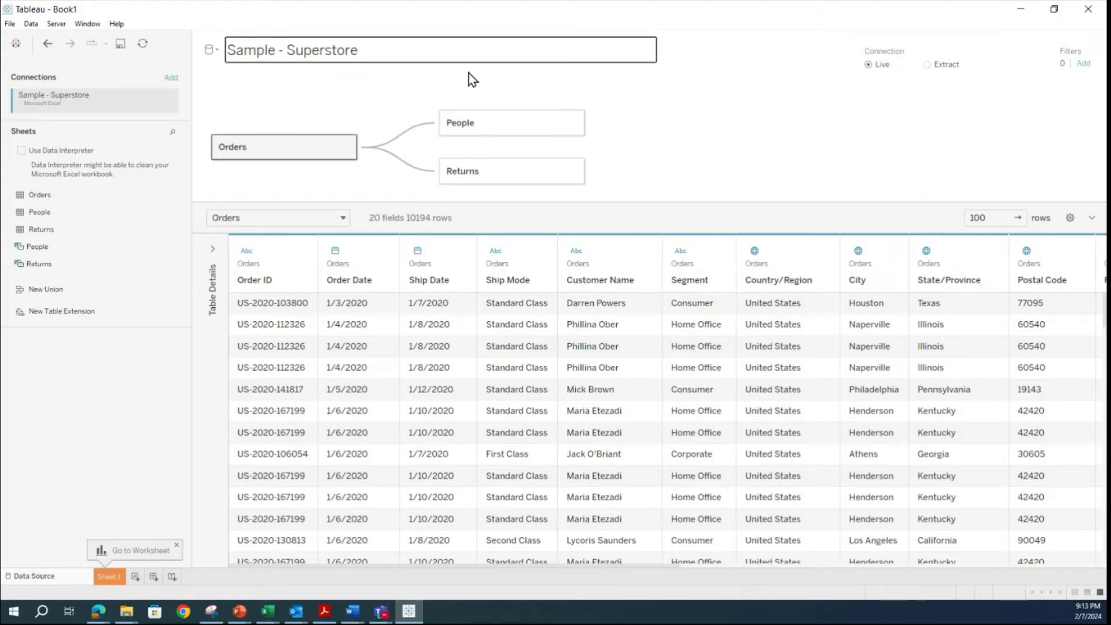
mouse_move(413, 132)
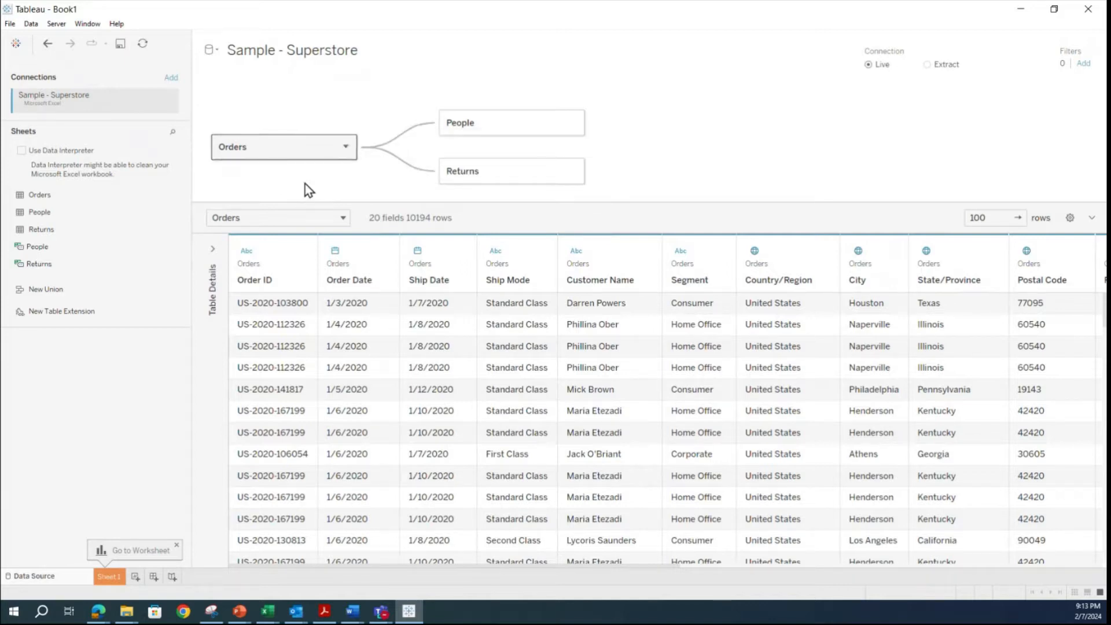
mouse_move(403, 170)
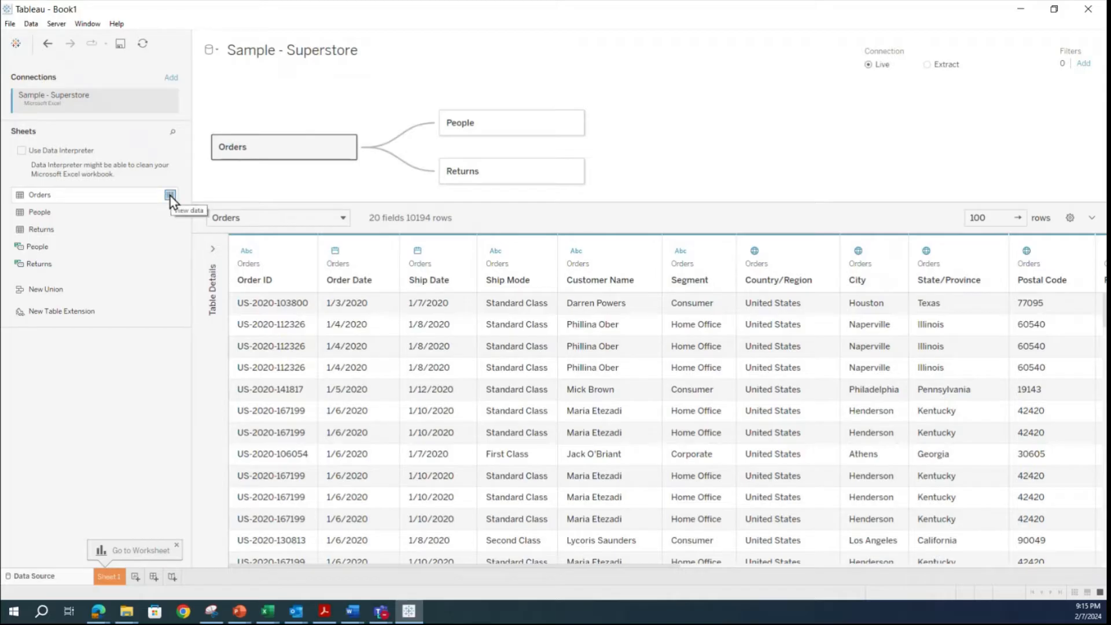
View the full data of the Orders sheet, reposition its window and return to the first columns.
left_click(171, 196)
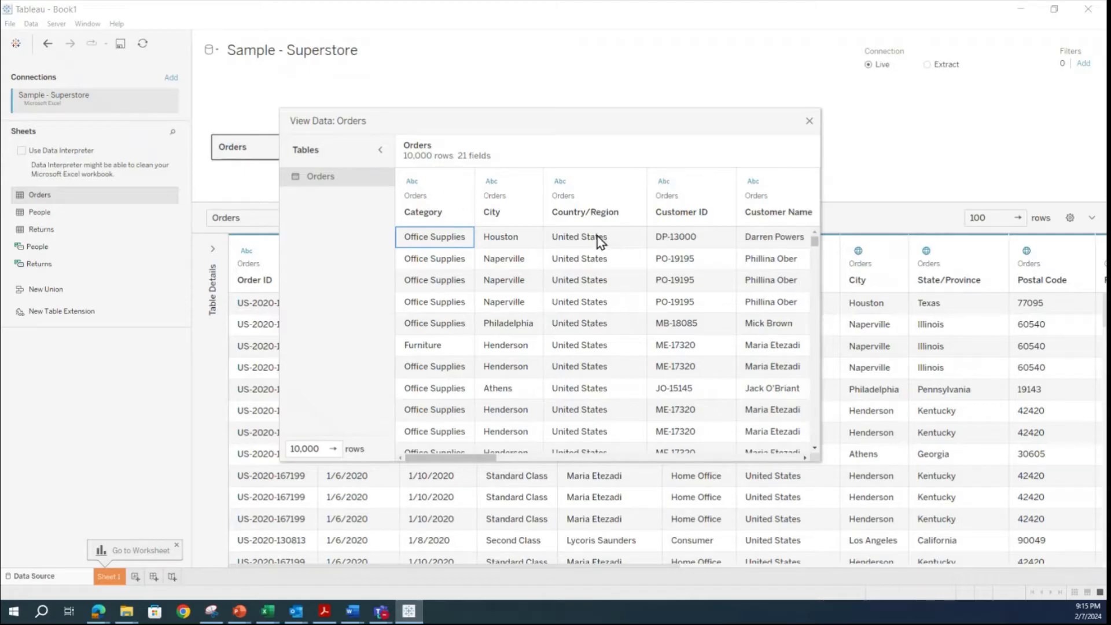
left_click_drag(481, 460, 803, 467)
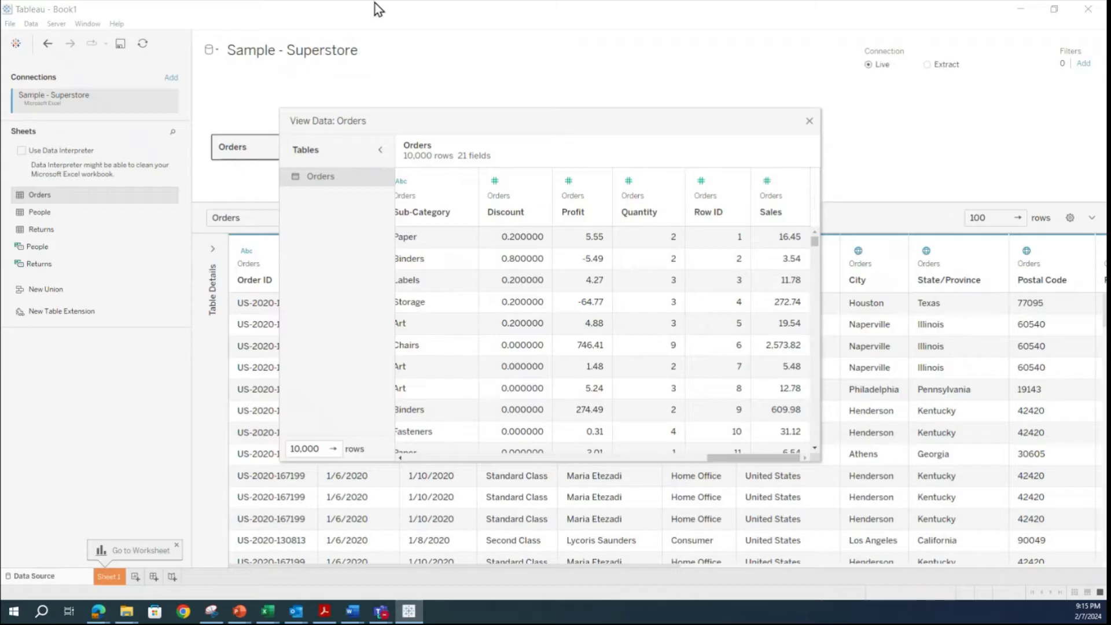
left_click_drag(443, 119, 649, 179)
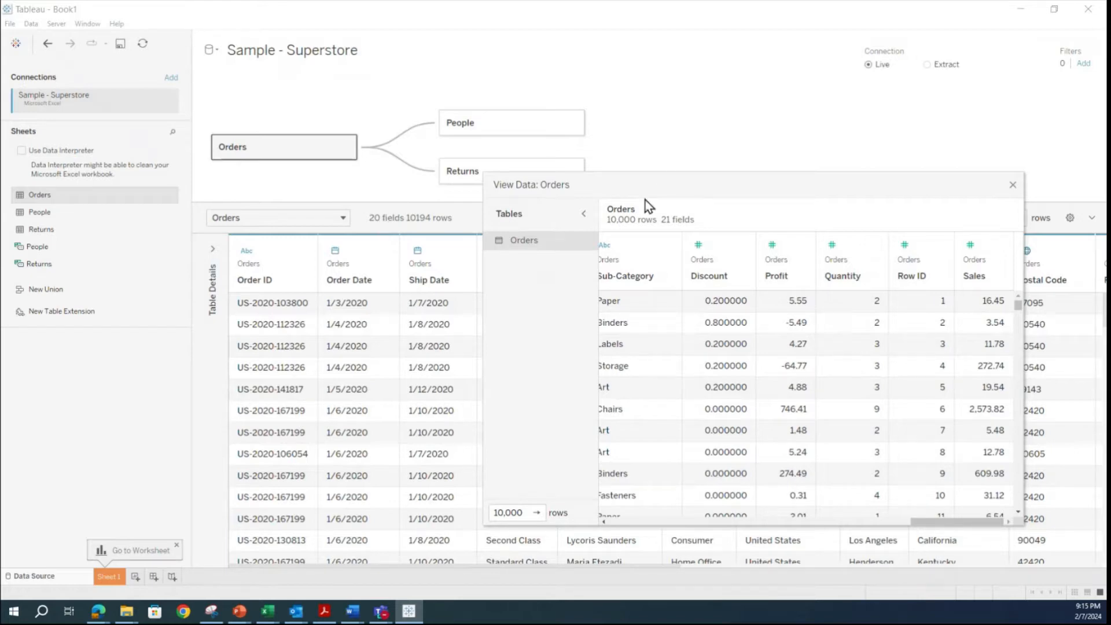
left_click_drag(614, 198, 392, 98)
left_click_drag(755, 421, 421, 426)
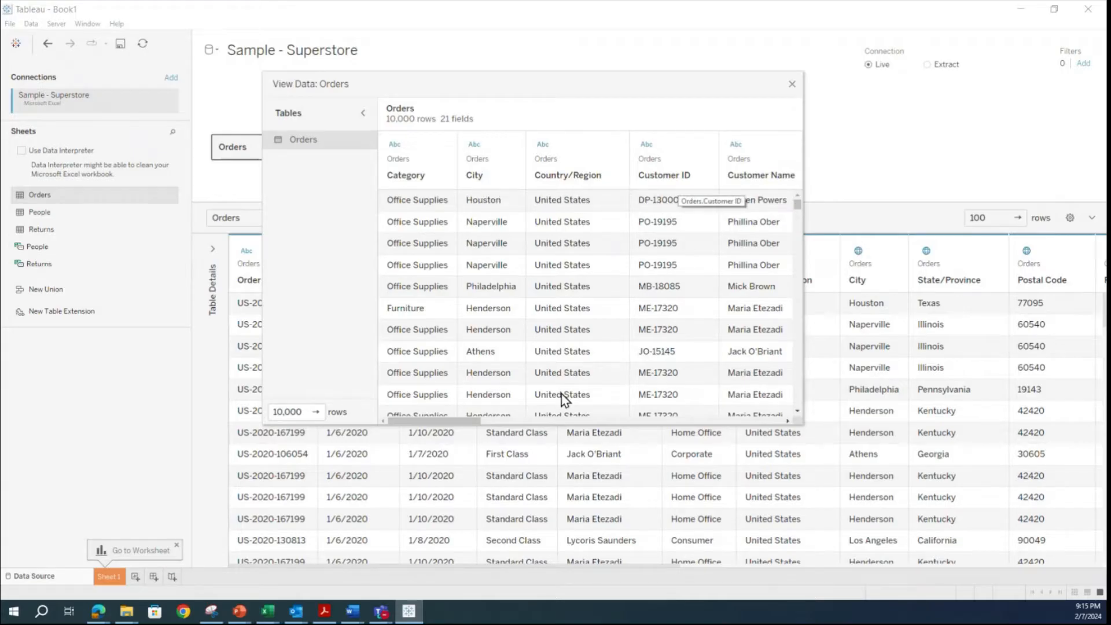
Examine the Orders columns from Category through Product Name, Region, Segment and Ship Date, checking the different Ship Mode values.
left_click_drag(468, 422, 442, 426)
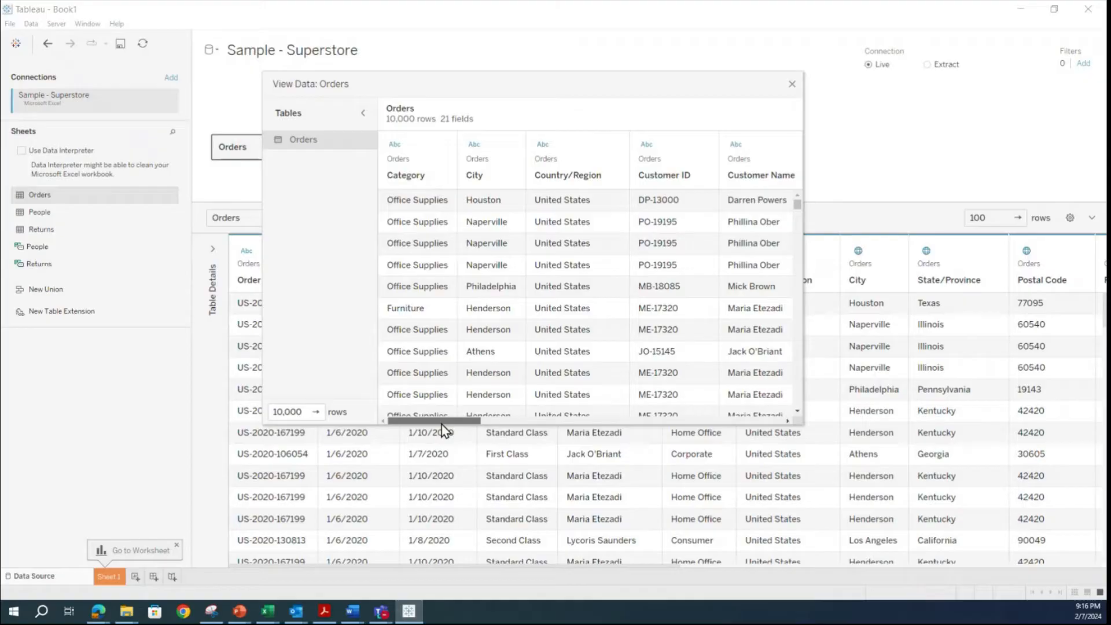
left_click_drag(453, 428, 591, 426)
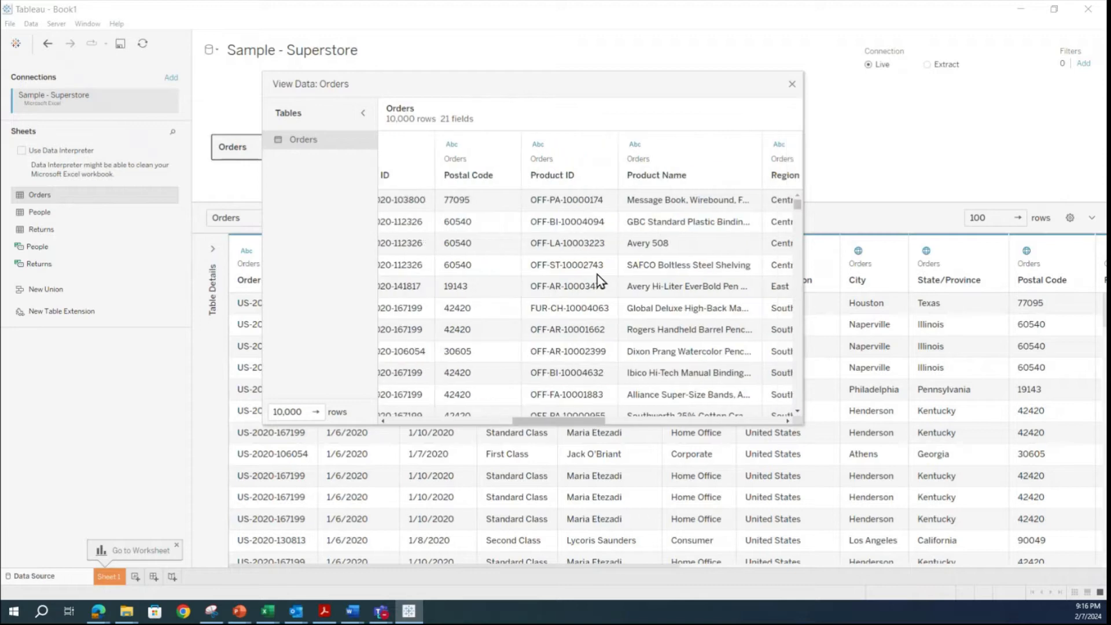
mouse_move(592, 418)
left_mouse_down()
mouse_move(552, 427)
mouse_move(581, 428)
left_mouse_up()
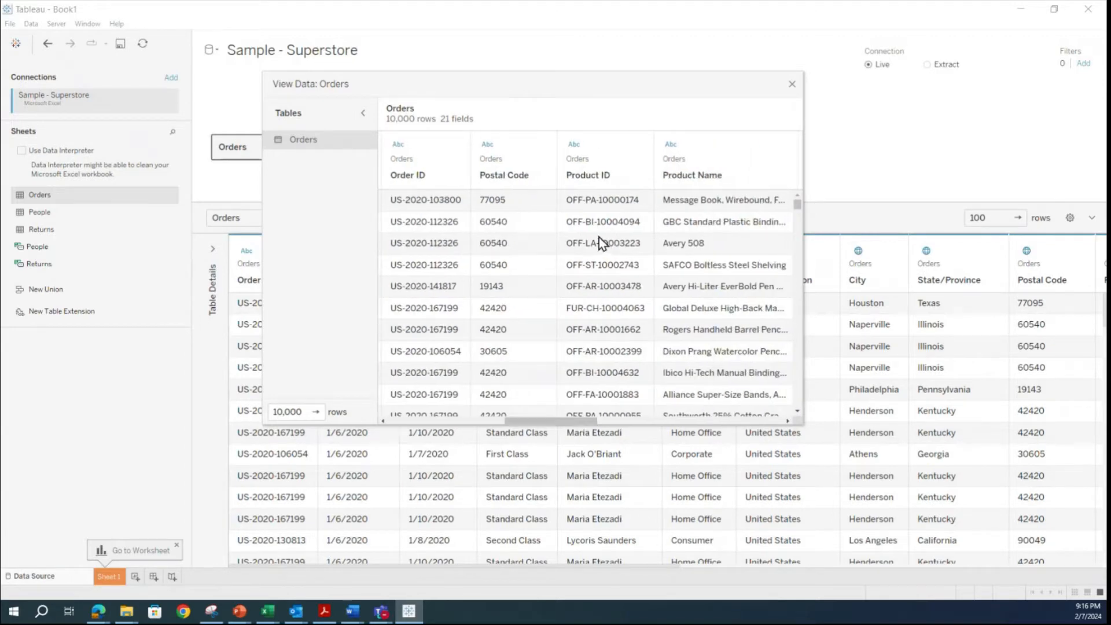
left_click_drag(571, 421, 597, 428)
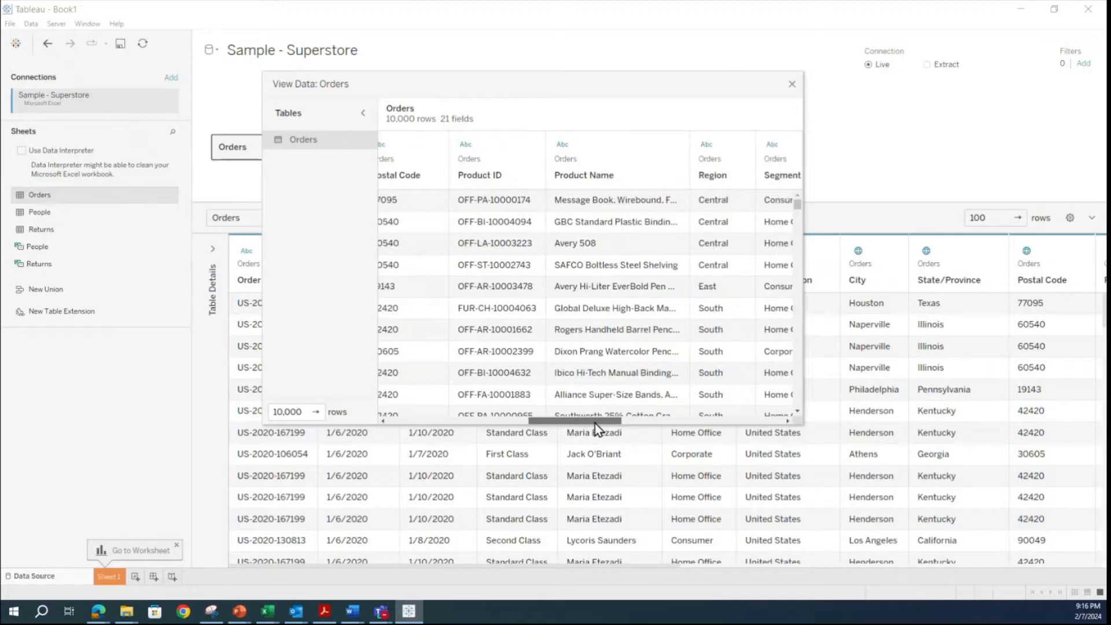
left_click_drag(596, 423, 644, 425)
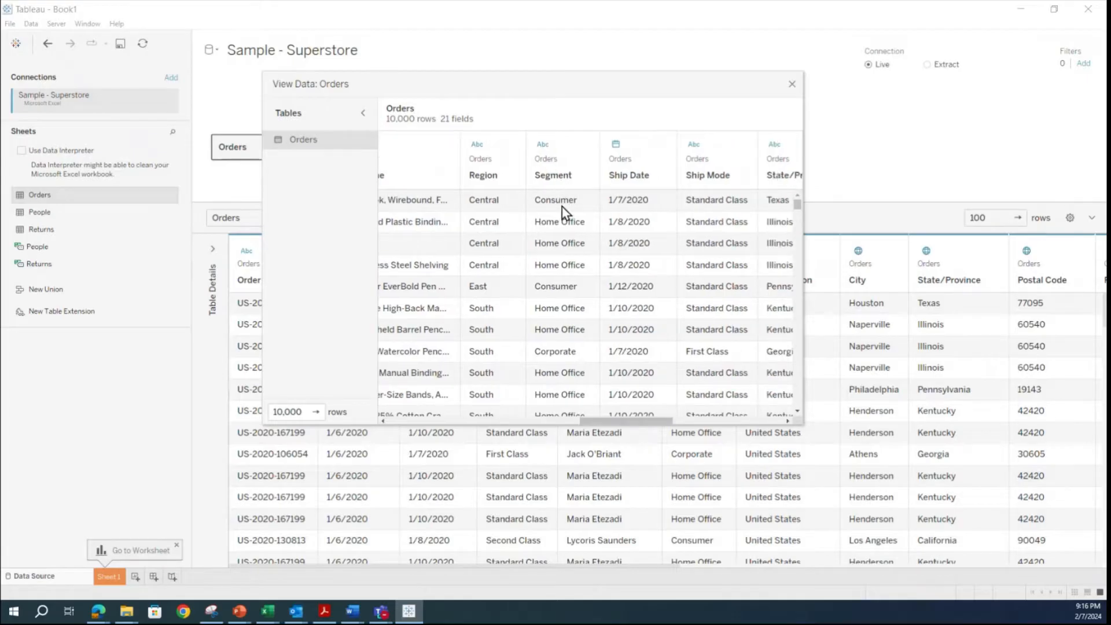
left_click_drag(616, 423, 663, 427)
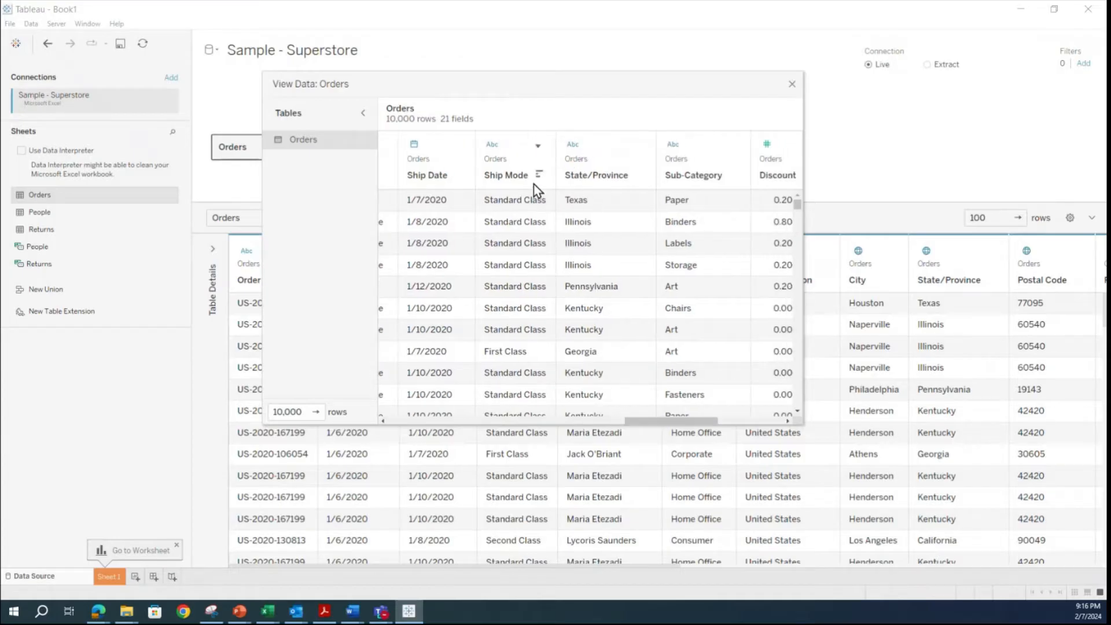
scroll(510, 353, "down", 2)
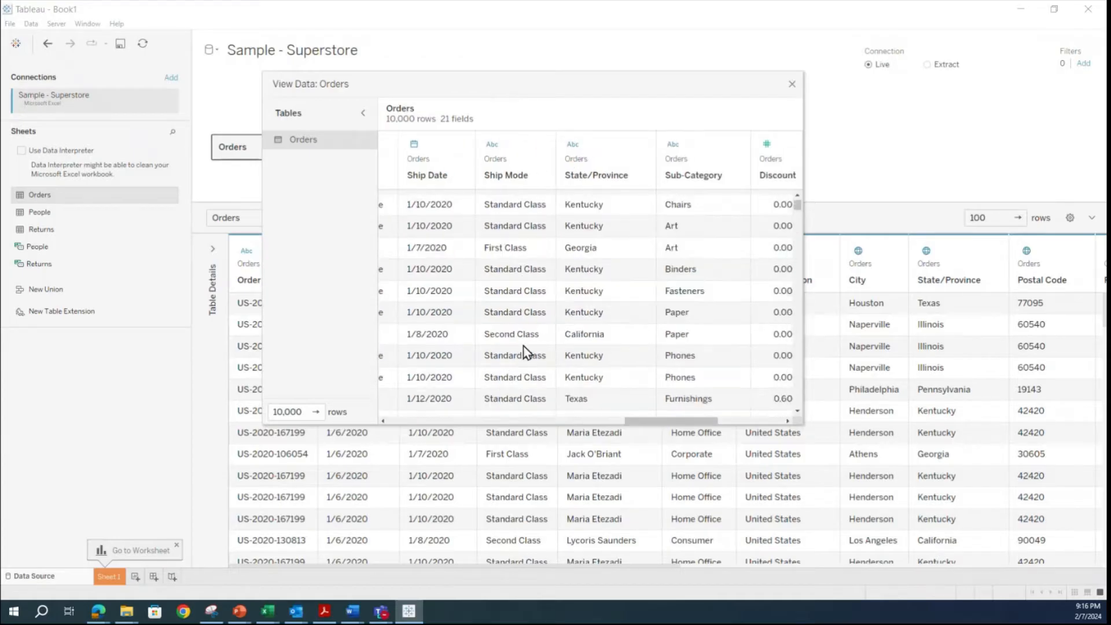
scroll(521, 338, "down", 4)
scroll(523, 330, "up", 6)
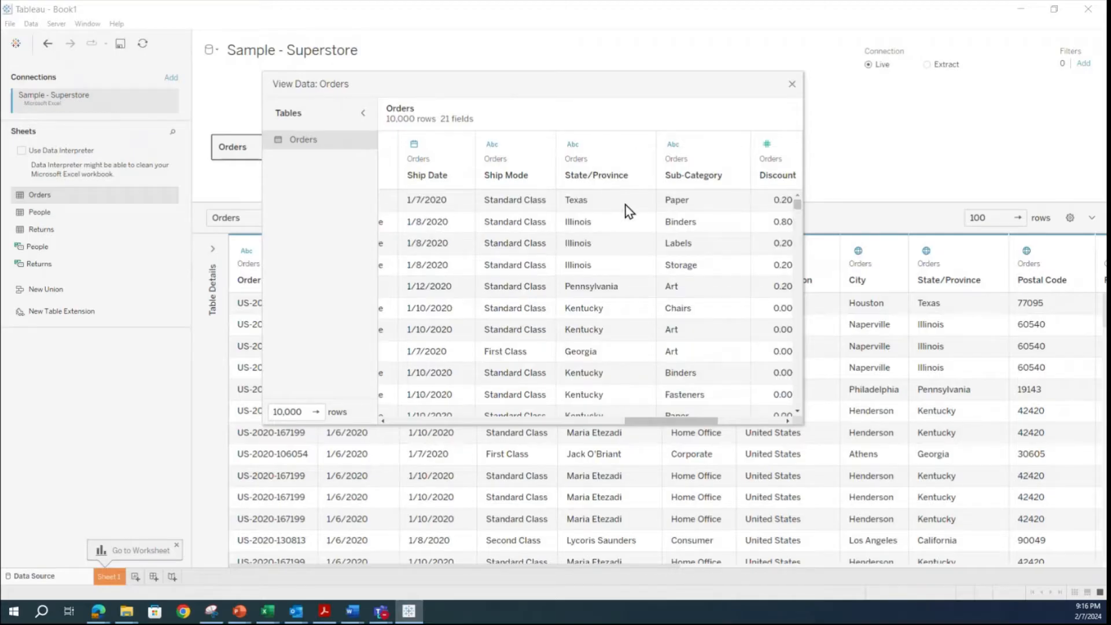
Examine the Sub-Category, Discount, Profit, Quantity and Sales columns, recheck the Orders columns from the start, and close the data view.
left_click_drag(690, 424, 729, 427)
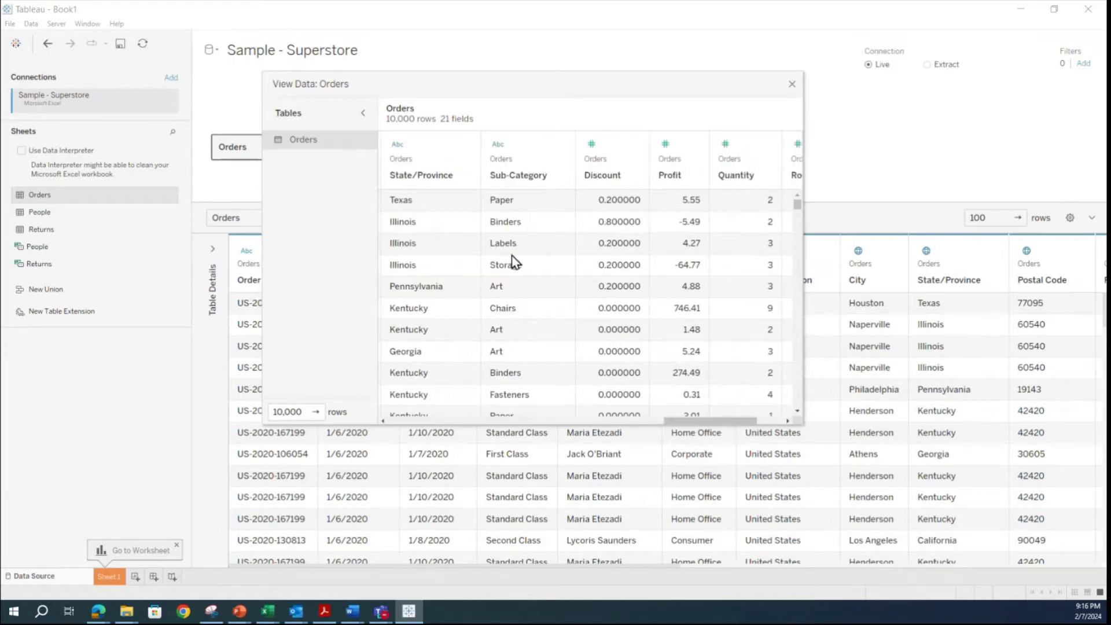
left_click_drag(669, 422, 721, 426)
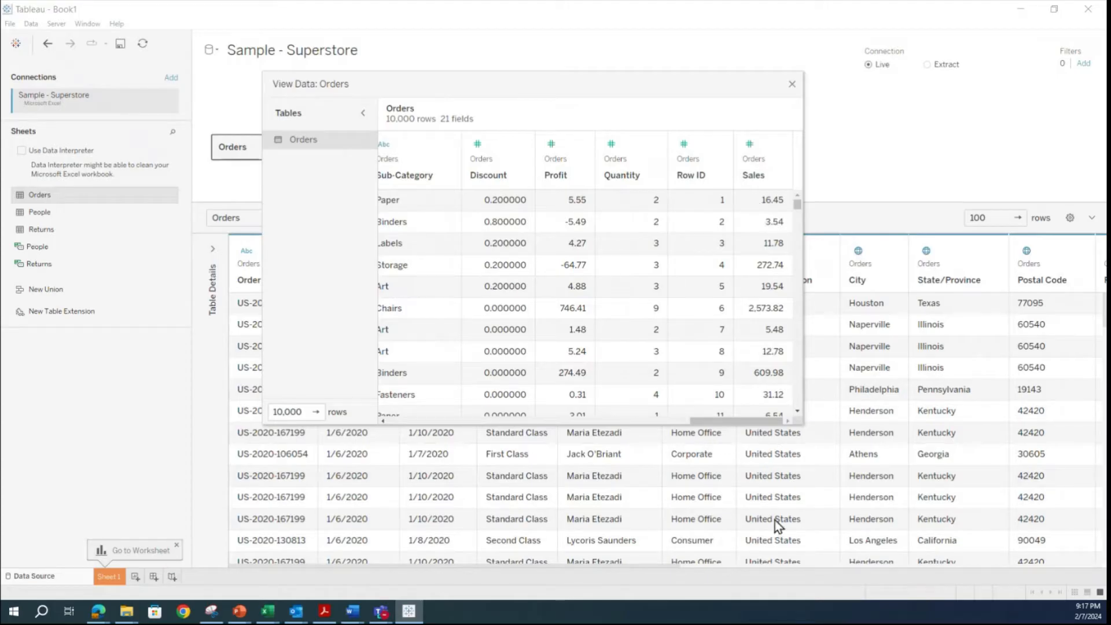
left_click_drag(767, 419, 728, 432)
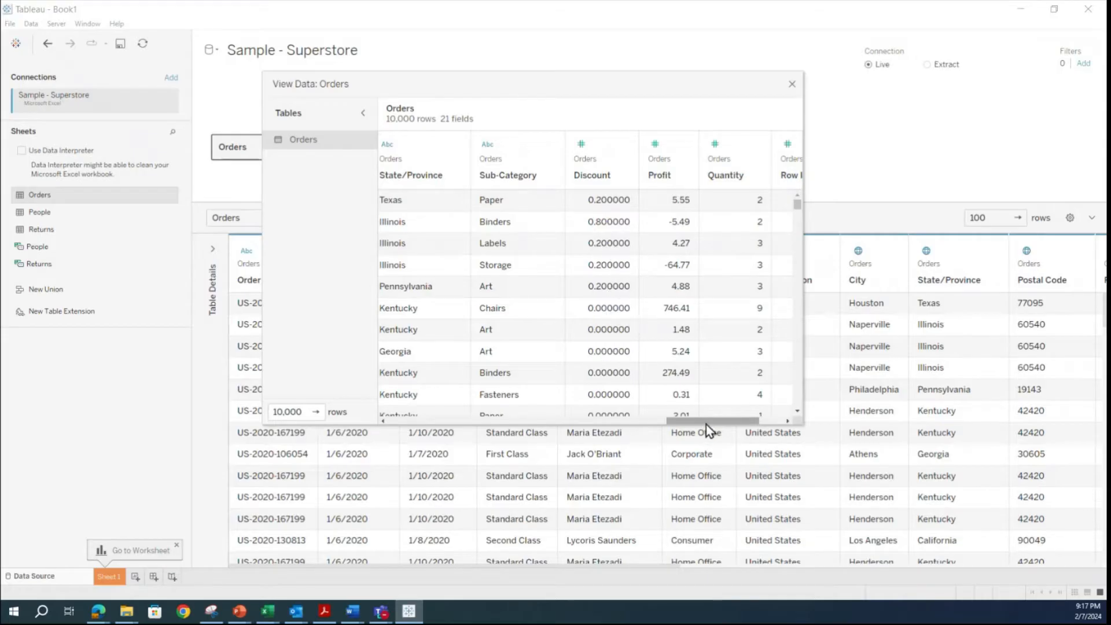
left_click_drag(704, 426, 401, 426)
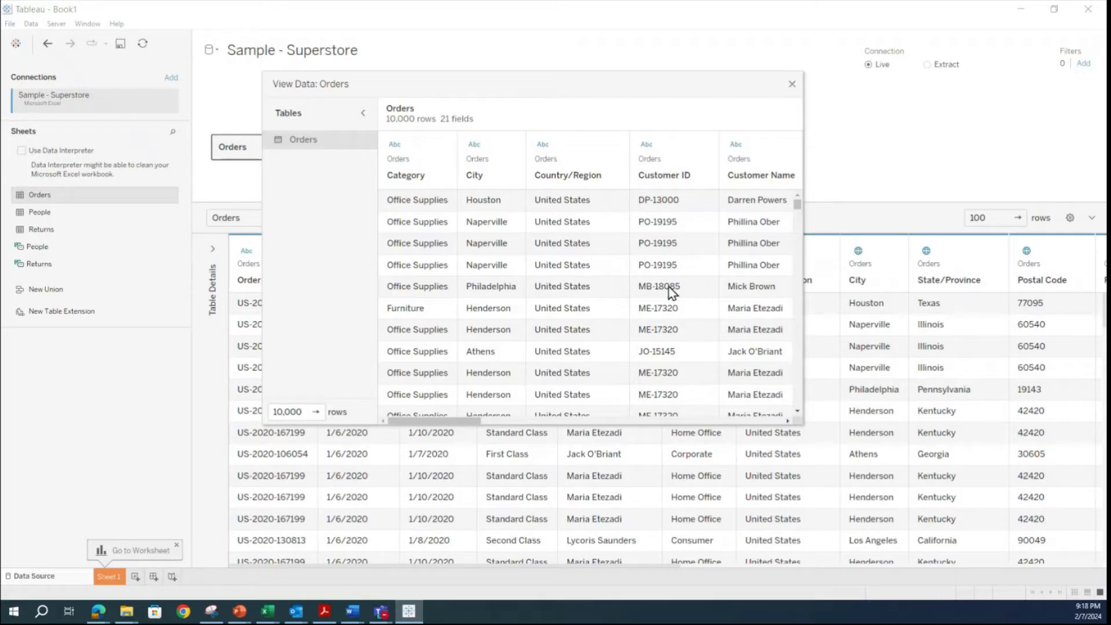
left_click_drag(464, 422, 718, 423)
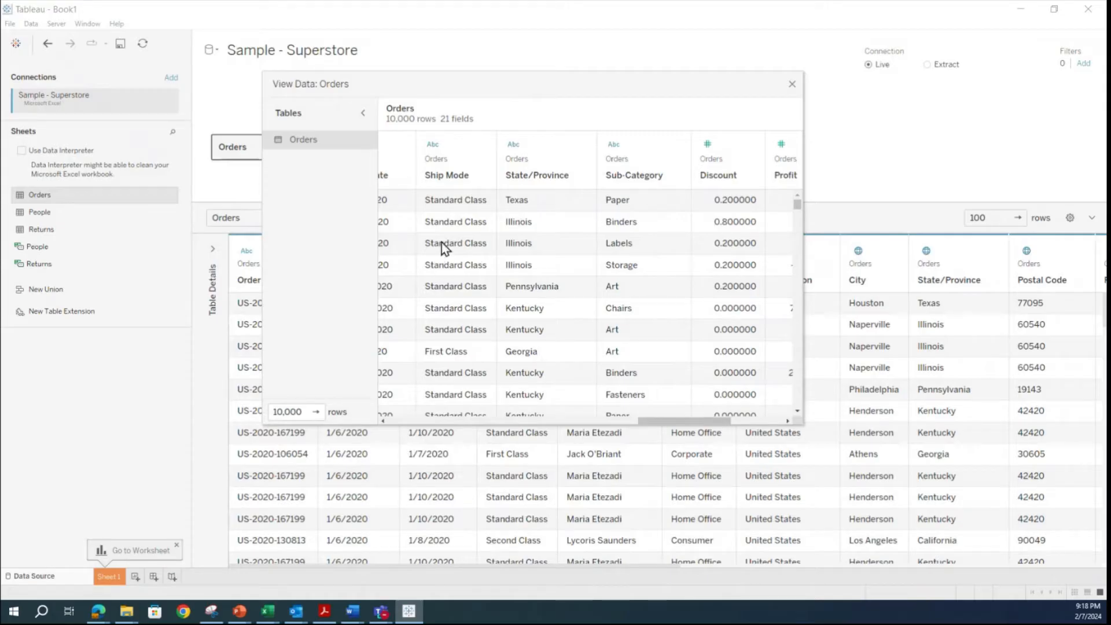
left_click_drag(717, 422, 416, 436)
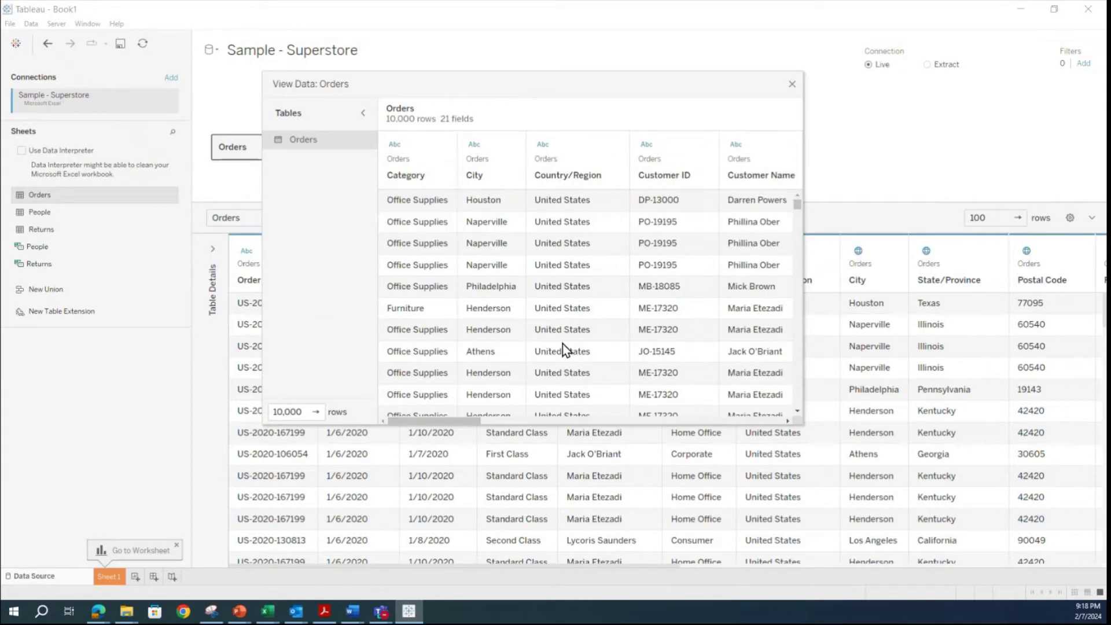
left_click(792, 85)
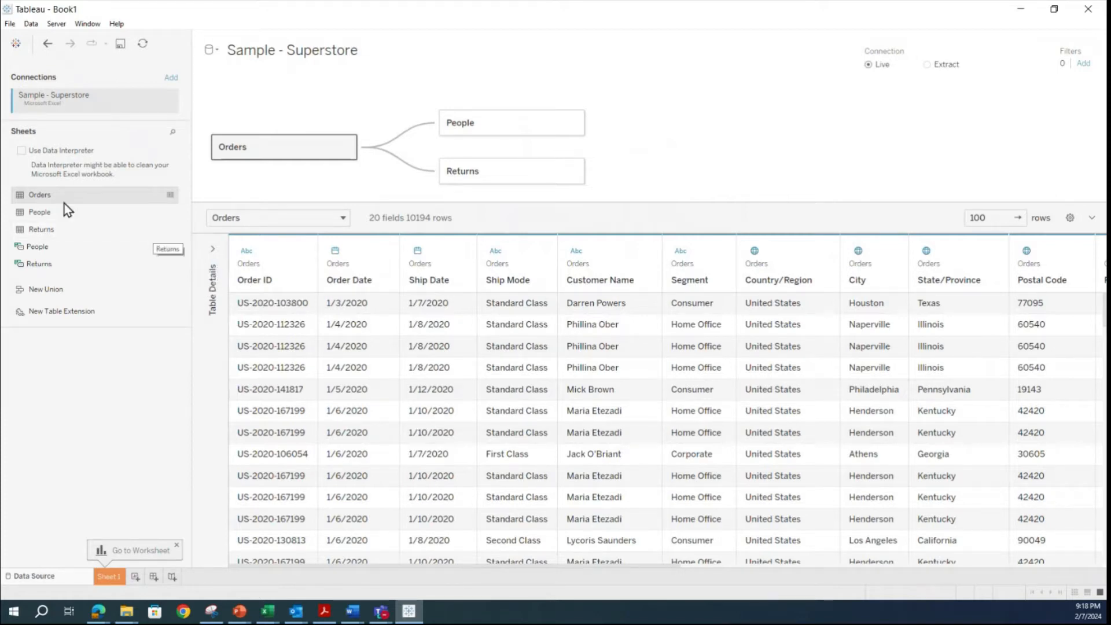
View the full data of the Orders sheet and of the People sheet, closing each data view after checking it.
left_click(169, 195)
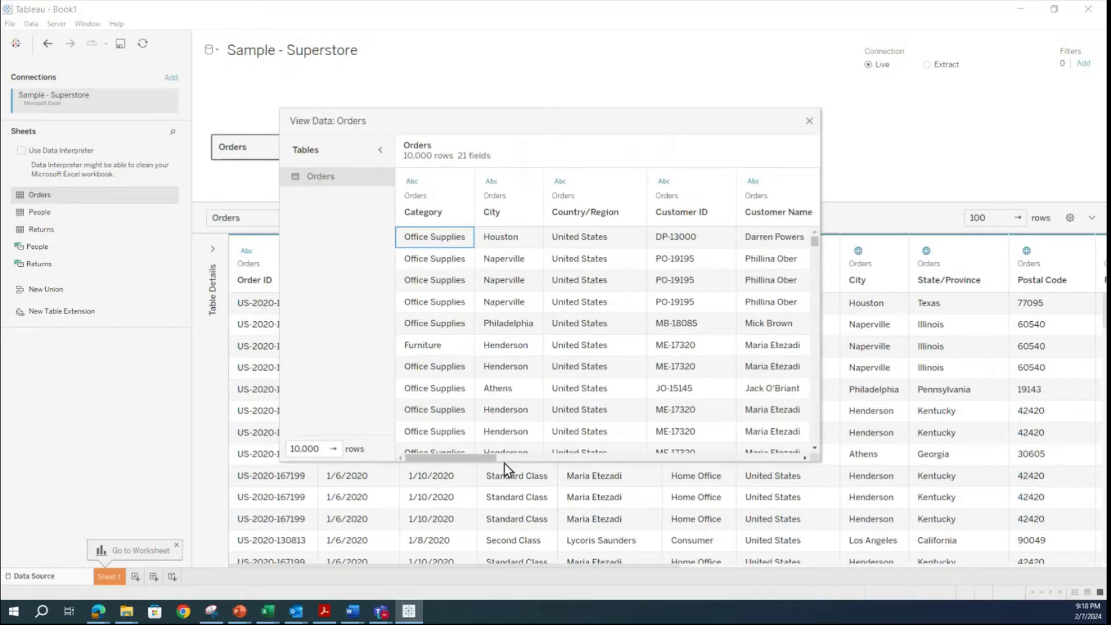
left_click_drag(483, 458, 375, 456)
left_click(810, 121)
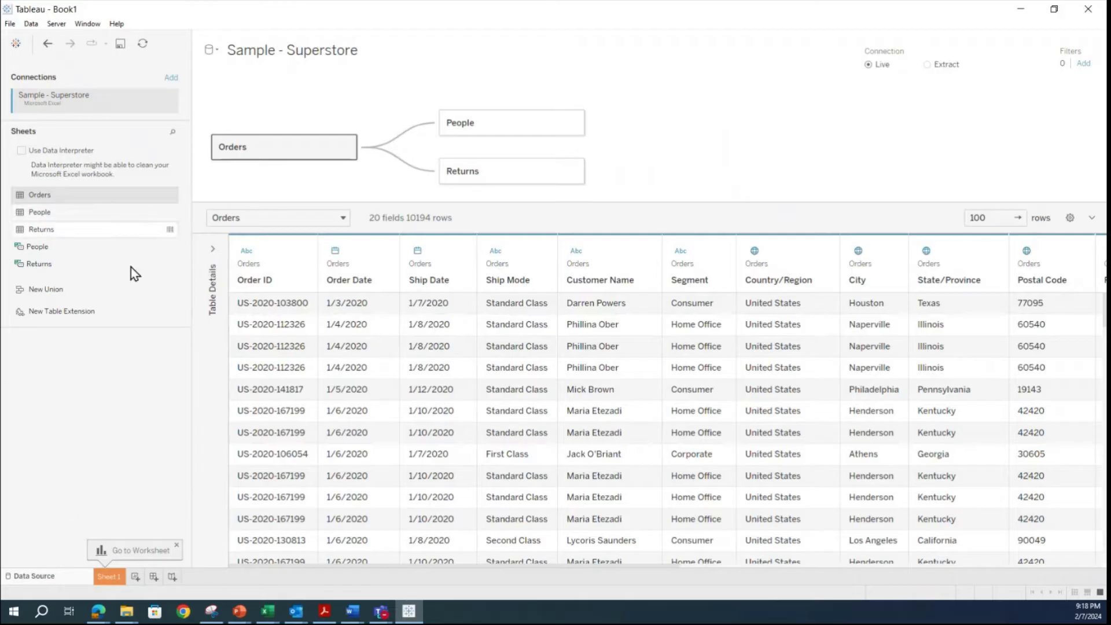
left_click(76, 214)
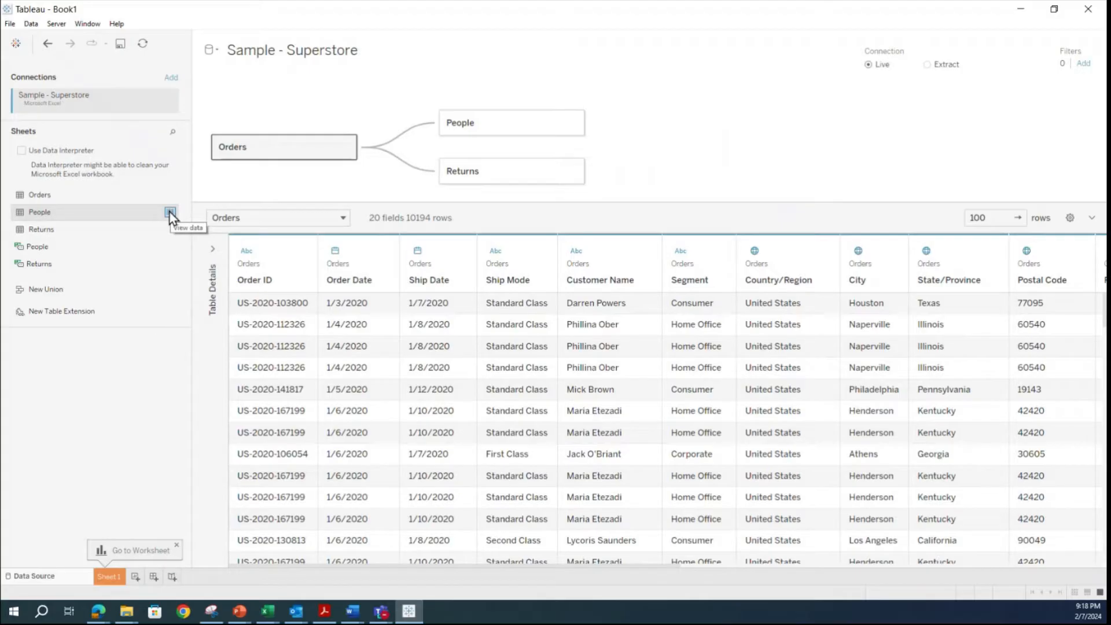
left_click(169, 212)
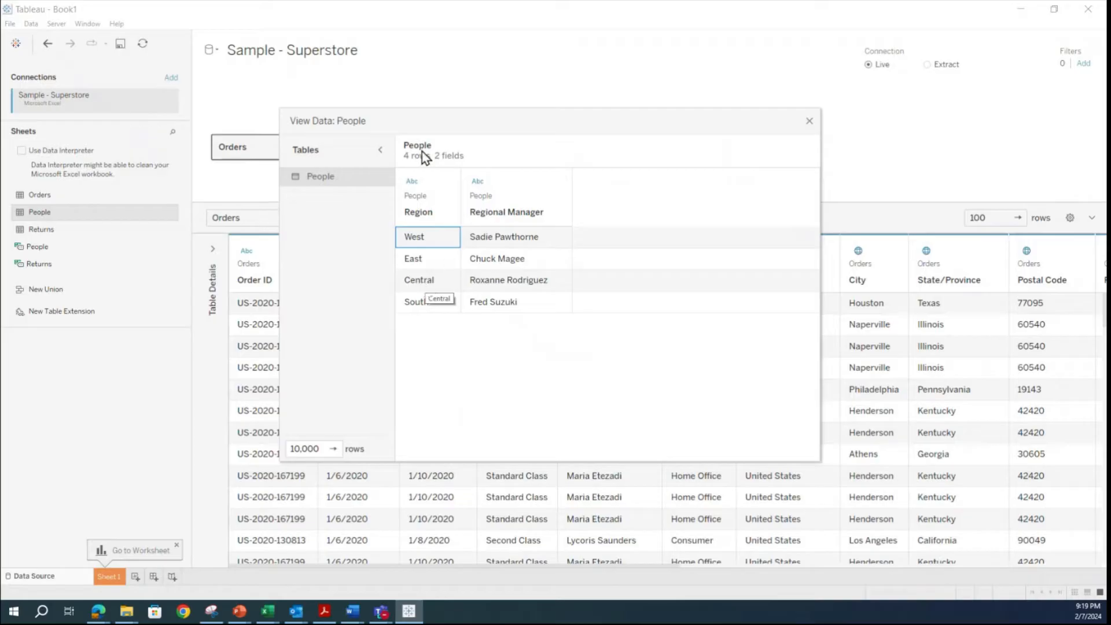
left_click(810, 121)
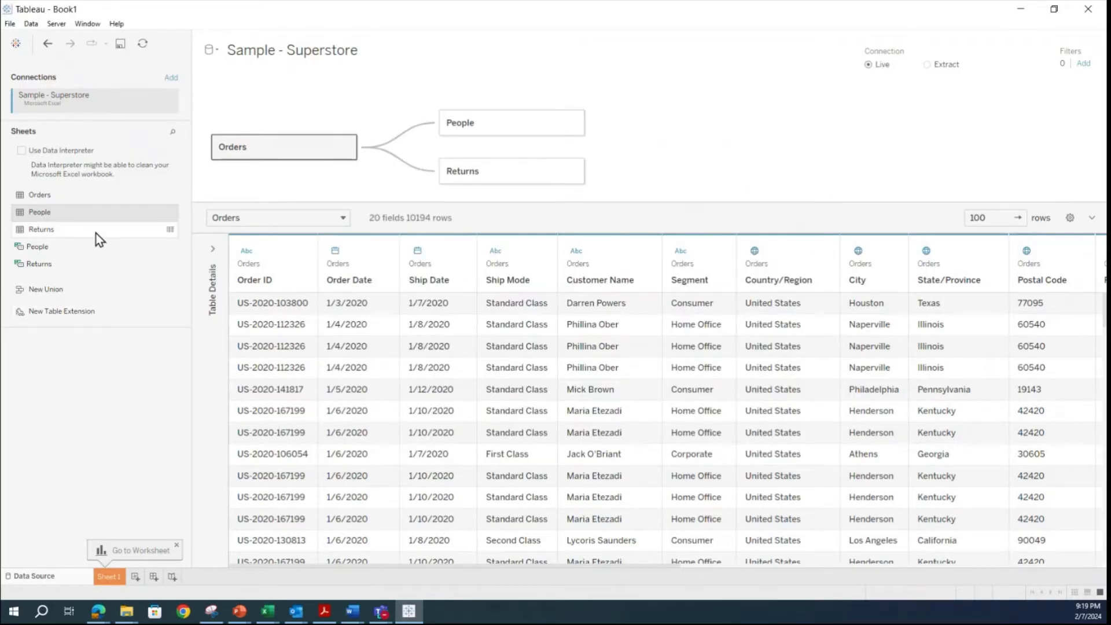
View the Returns sheet's data, check its Order ID and Returned columns, reposition the data window and close it.
left_click(170, 231)
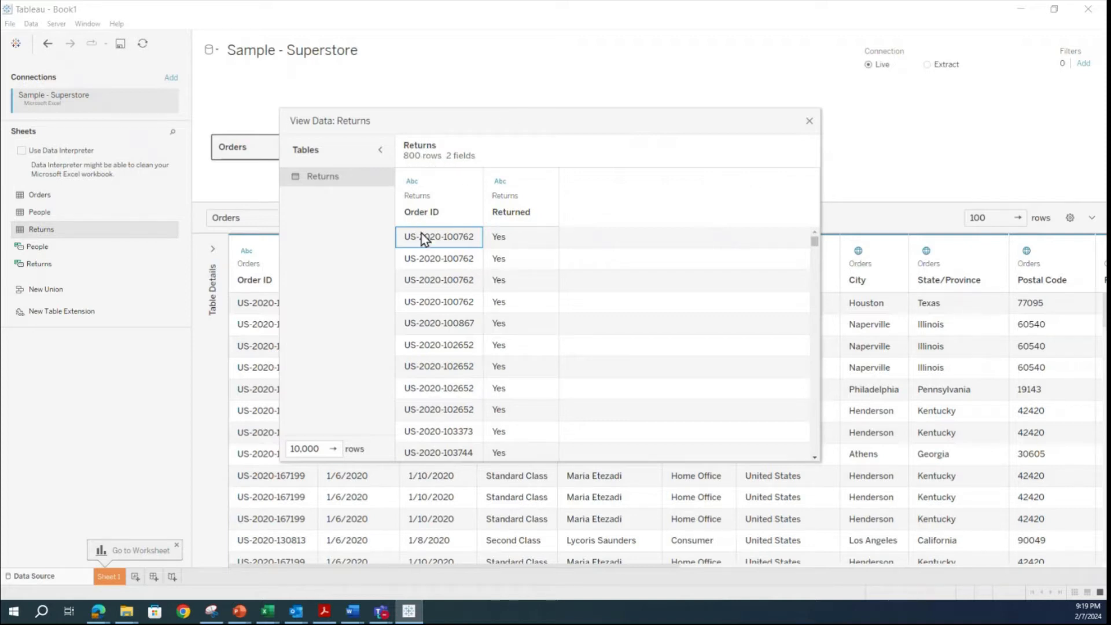
scroll(512, 254, "down", 3)
scroll(513, 255, "down", 10)
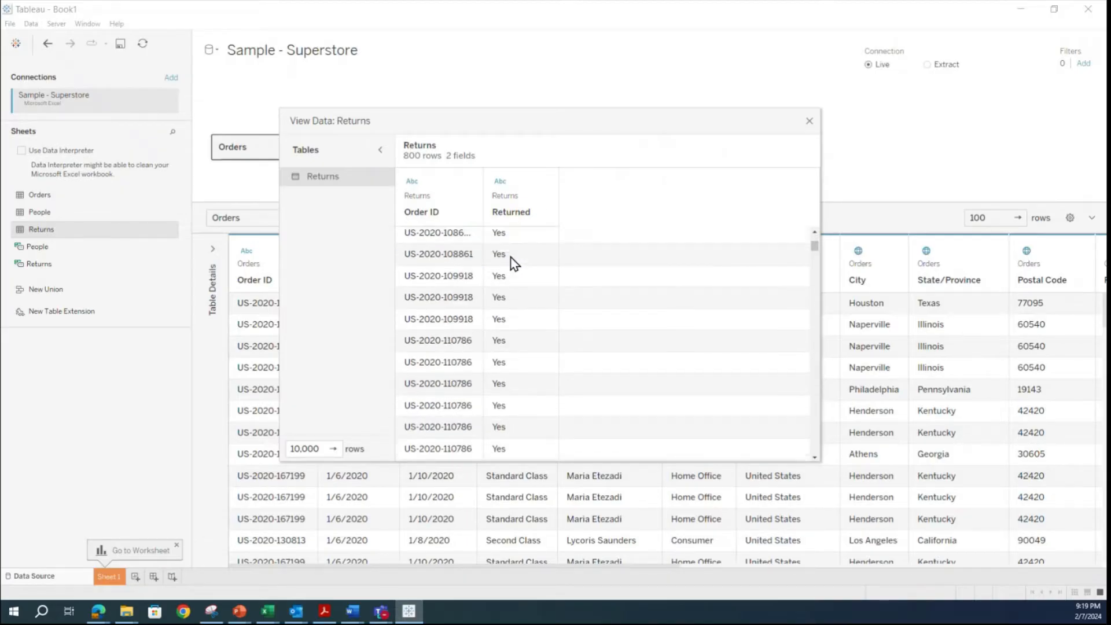
left_click_drag(816, 253, 918, 84)
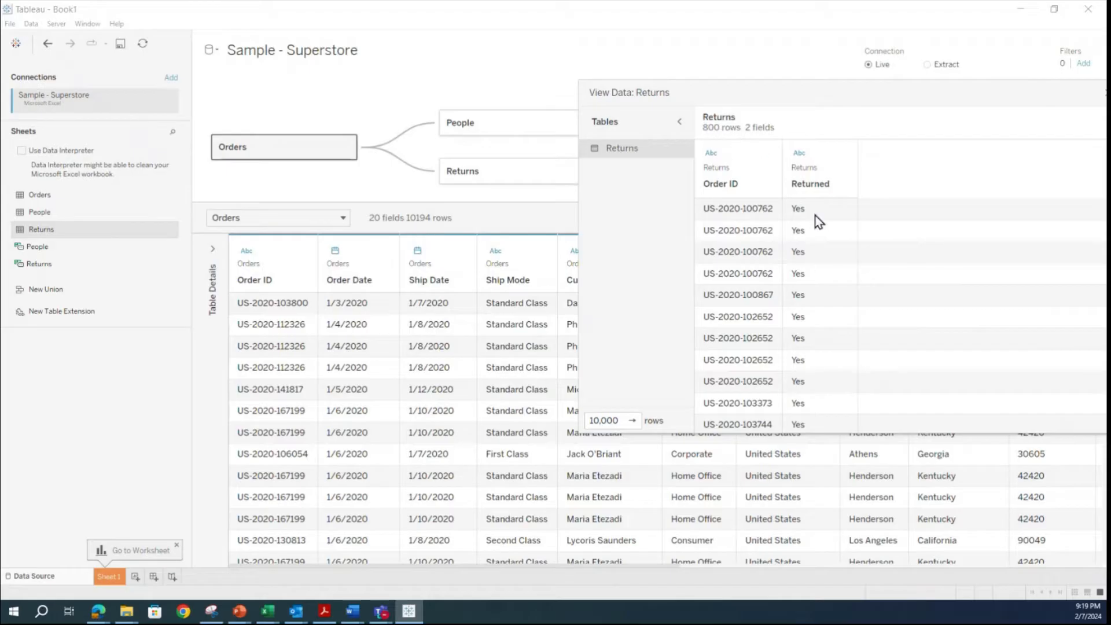
left_click_drag(843, 96, 767, 77)
mouse_move(693, 149)
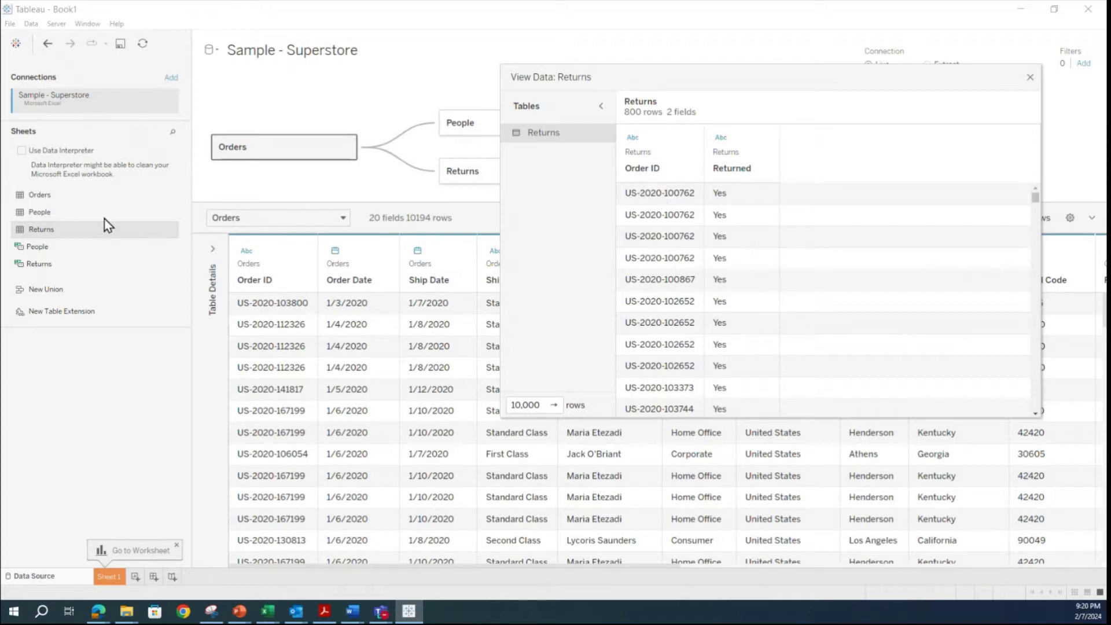
left_click(1030, 79)
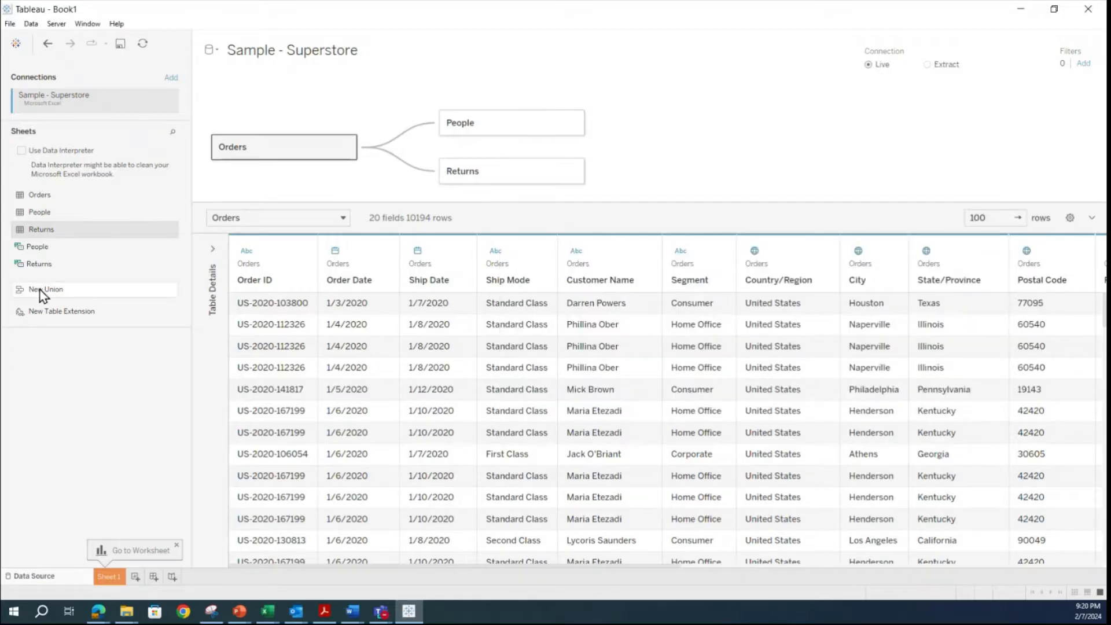
View the data of the People and Returns named ranges, closing each data view after checking it.
left_click(54, 246)
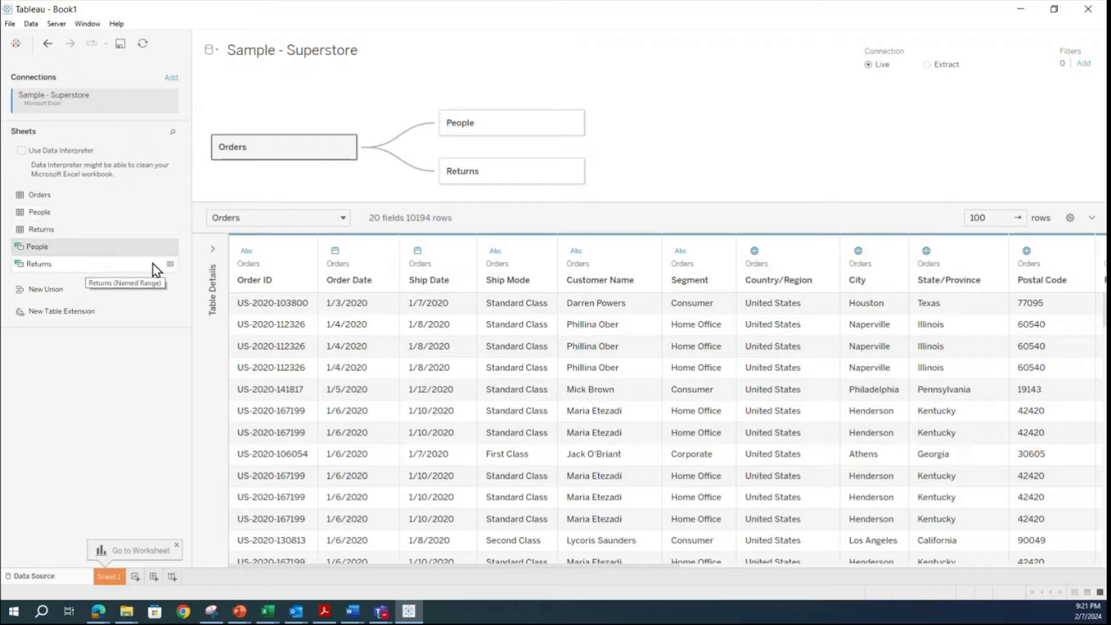
left_click(170, 247)
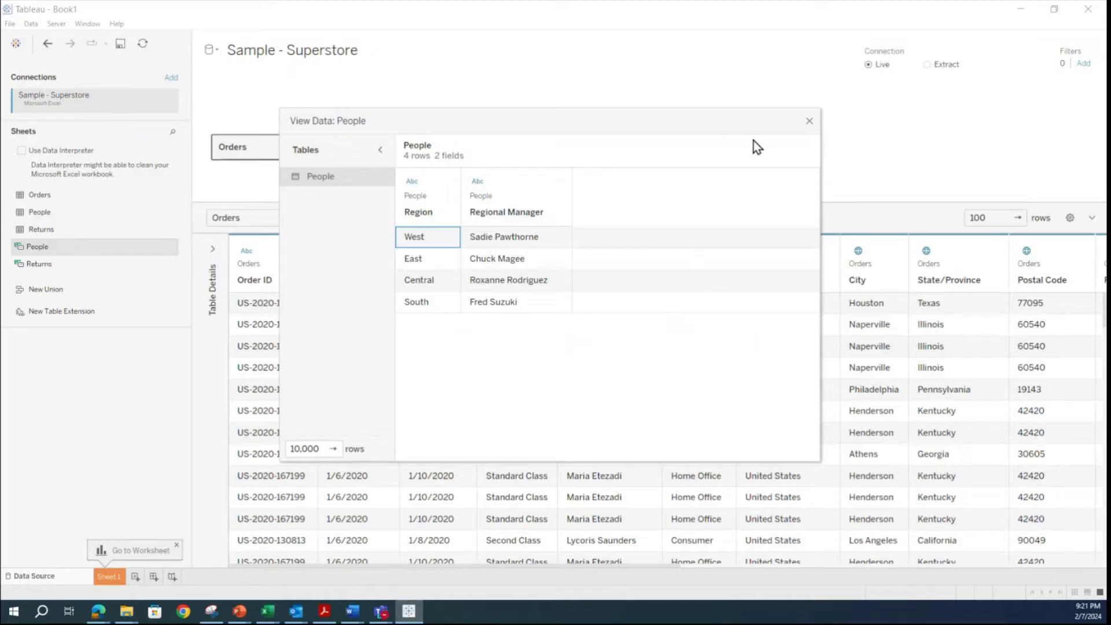
left_click(809, 121)
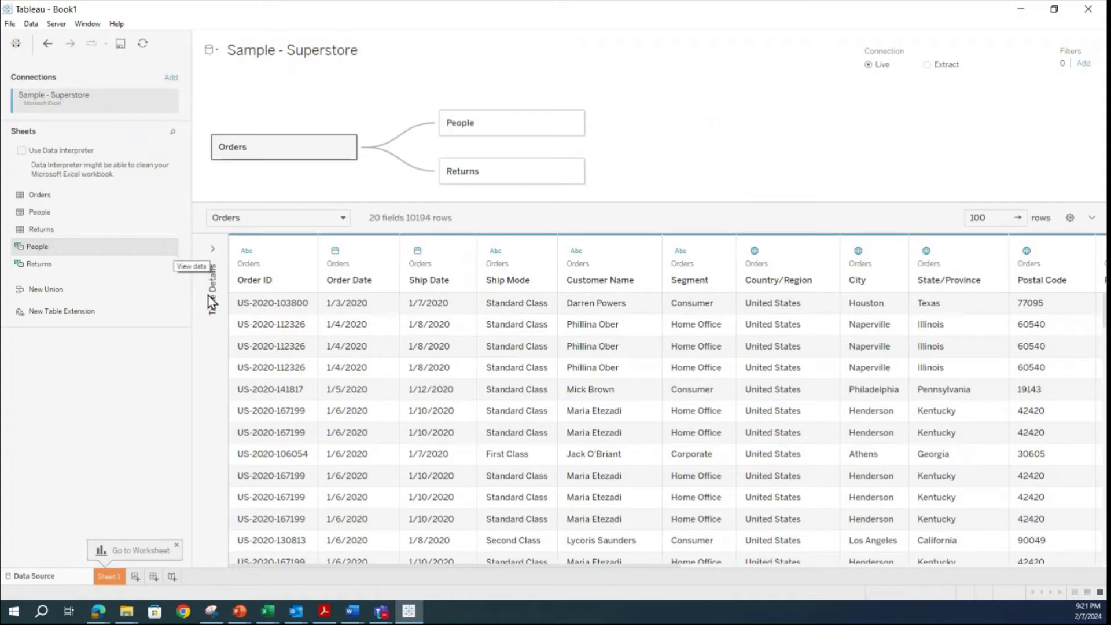
left_click(82, 264)
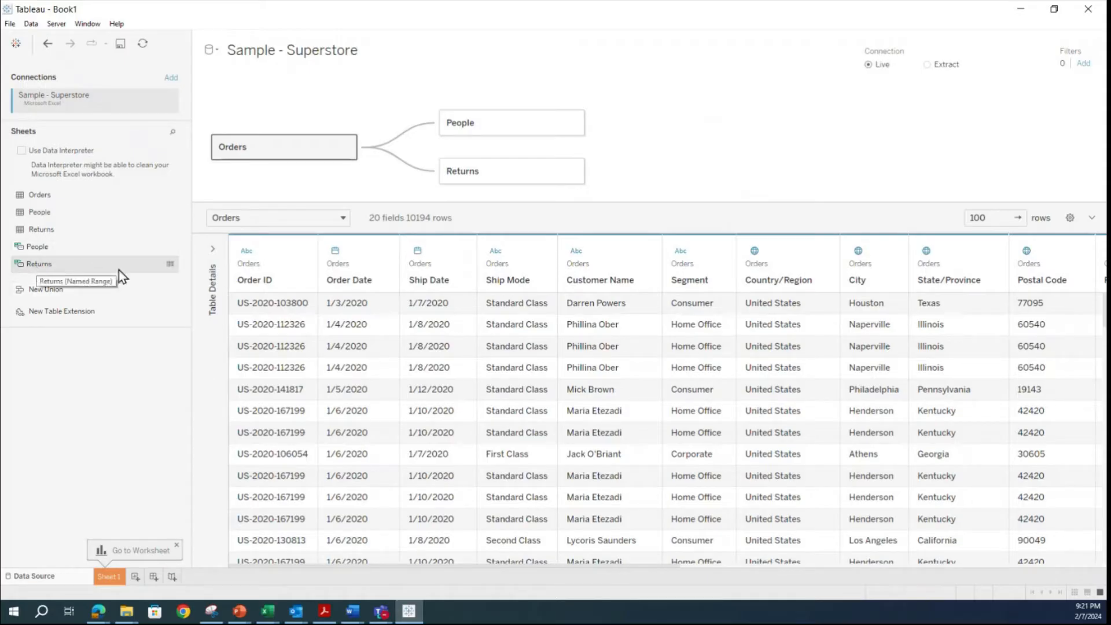
left_click(170, 264)
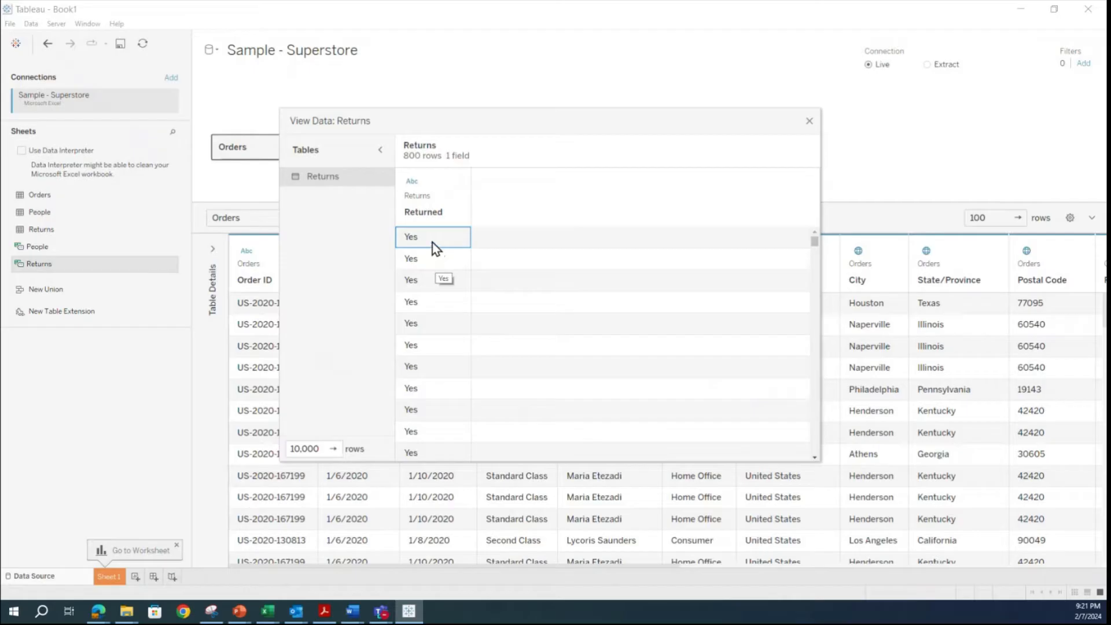
left_click(809, 121)
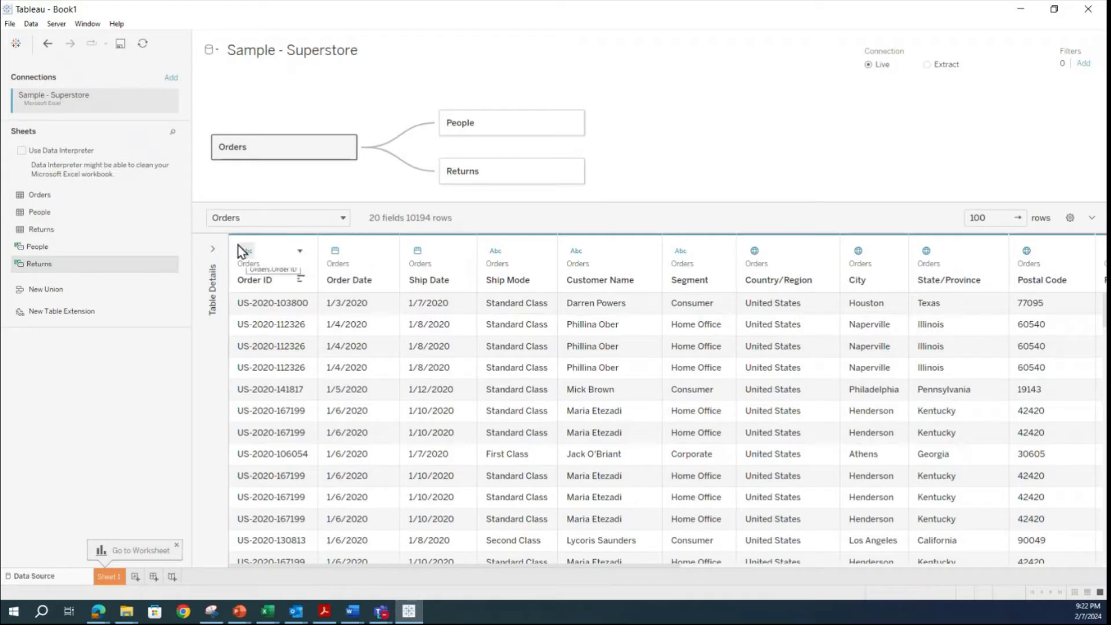
Preview the People and Returns logical tables in the data grid, and return the preview to Orders.
left_click(337, 217)
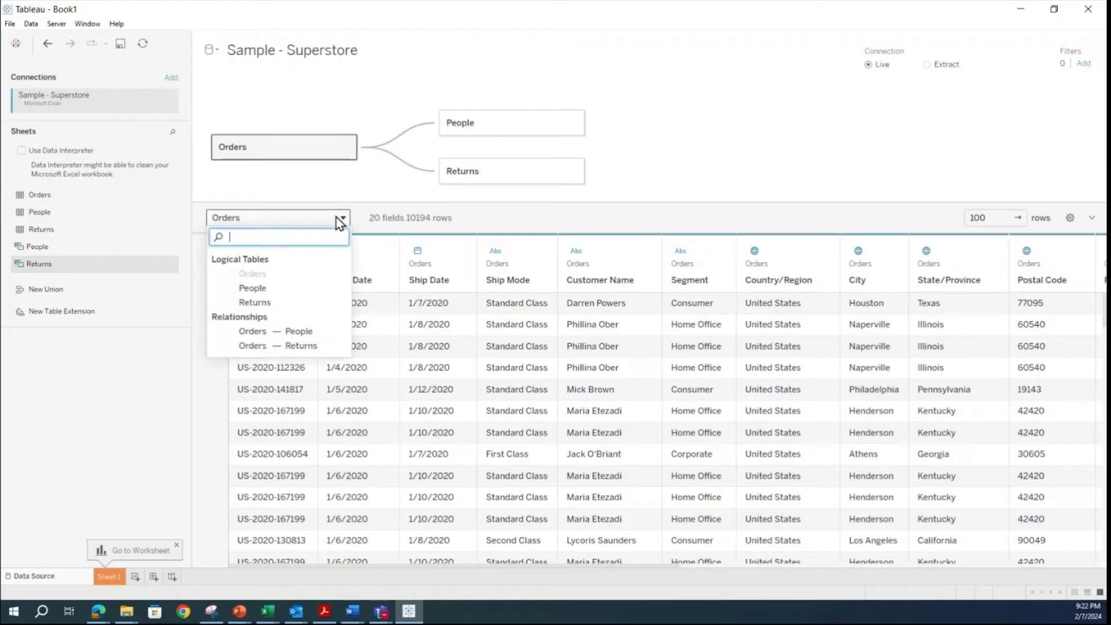
left_click(278, 290)
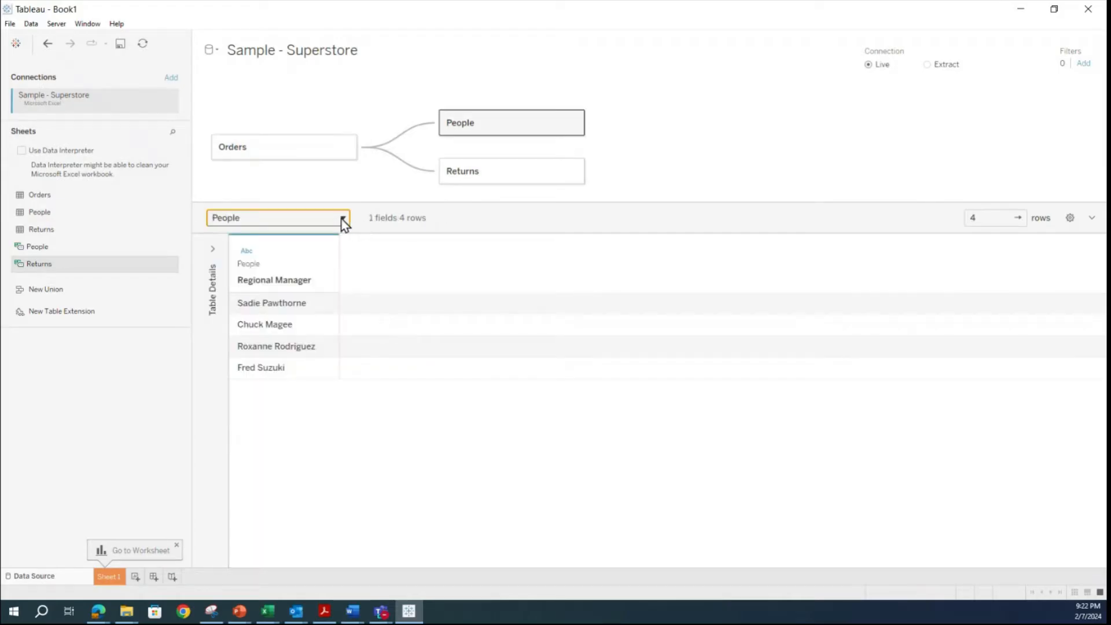
left_click(343, 218)
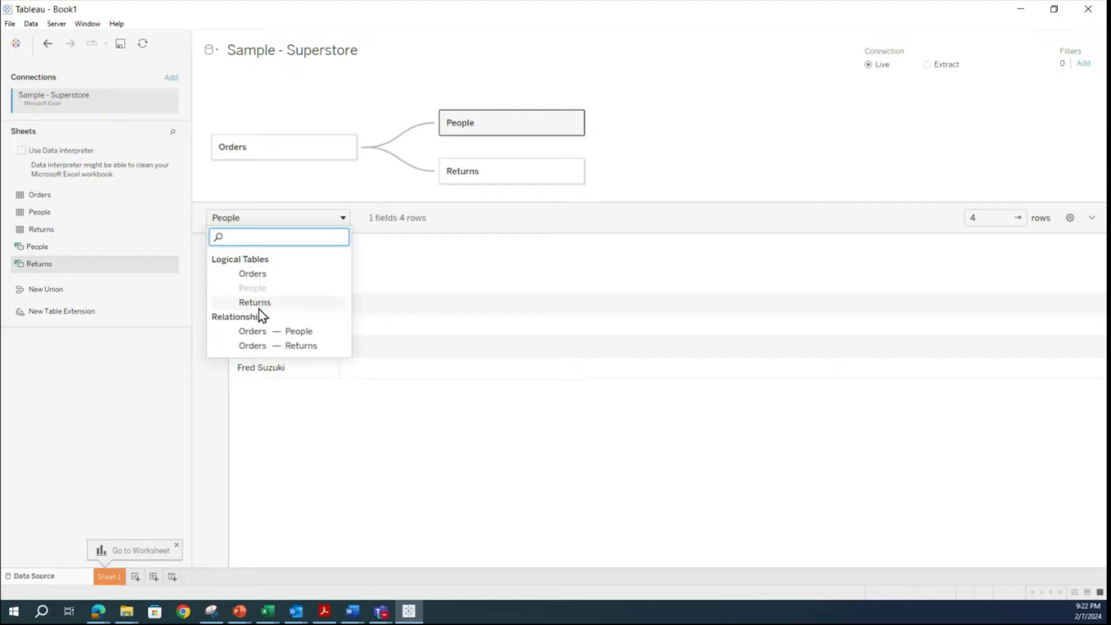
left_click(259, 307)
left_click(347, 217)
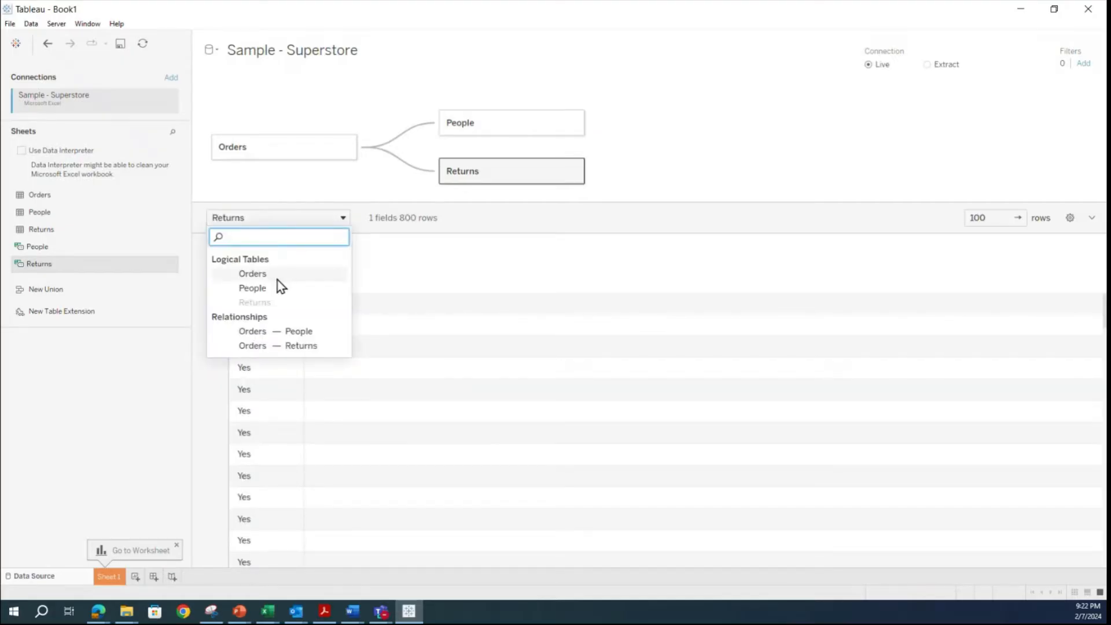
left_click(276, 278)
Show the Orders — People relationship with its cardinality and related fields, and switch to the Orders — Returns relationship.
left_click(333, 219)
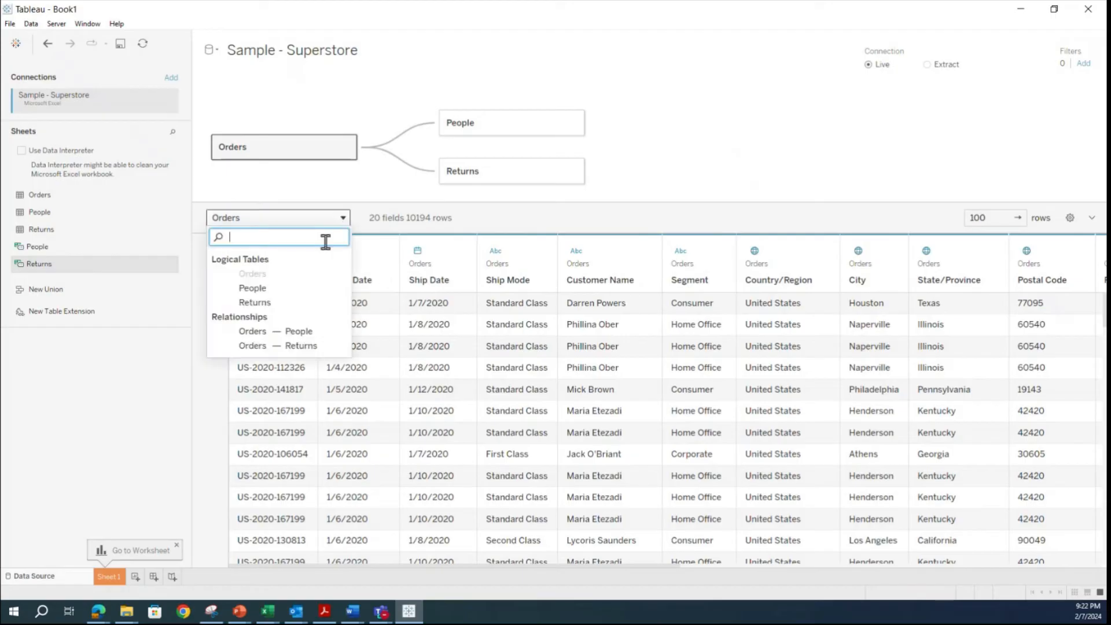
left_click(300, 331)
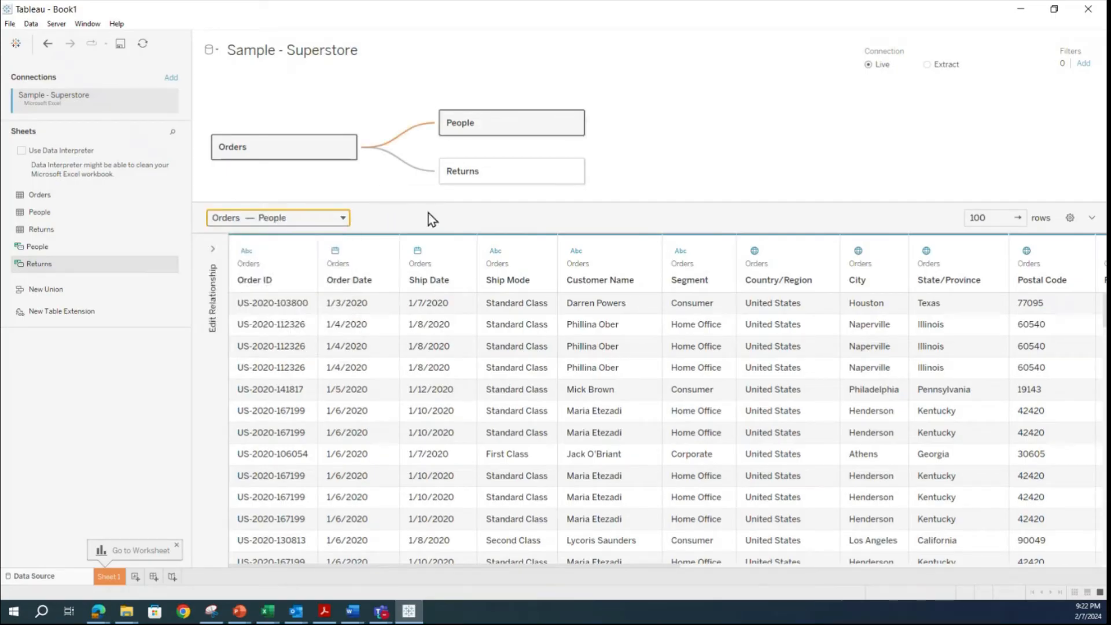
mouse_move(423, 125)
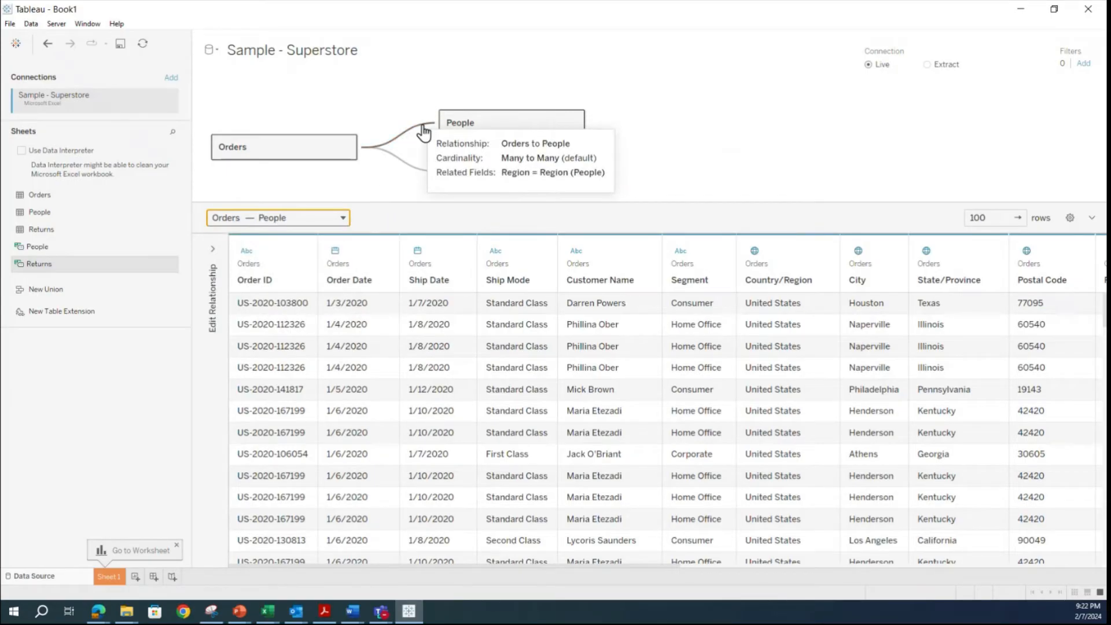
left_click(316, 221)
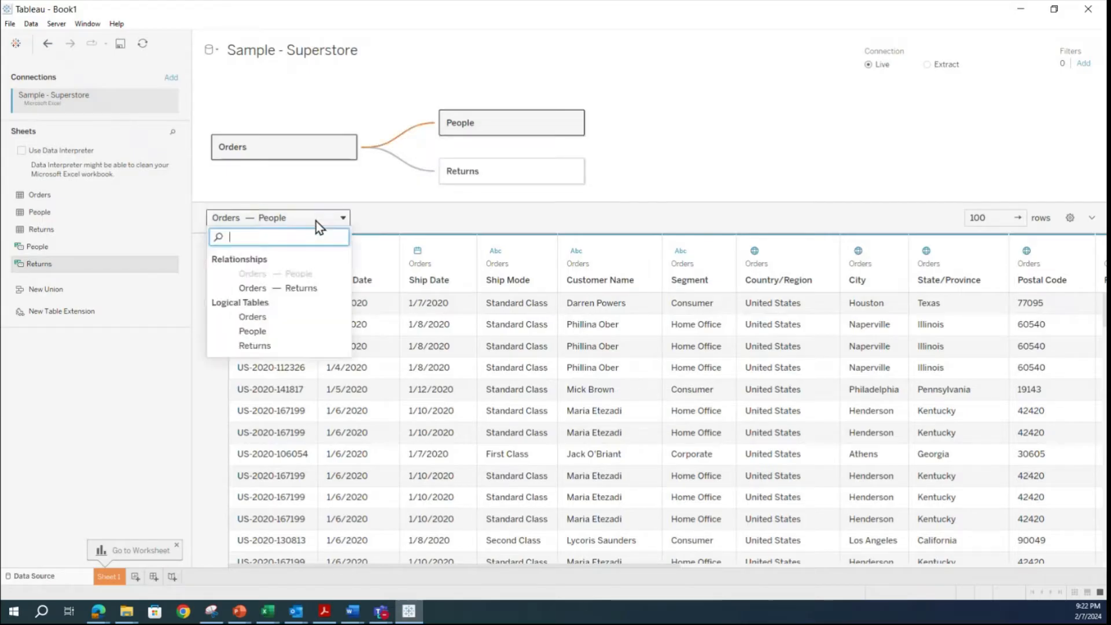
left_click(269, 288)
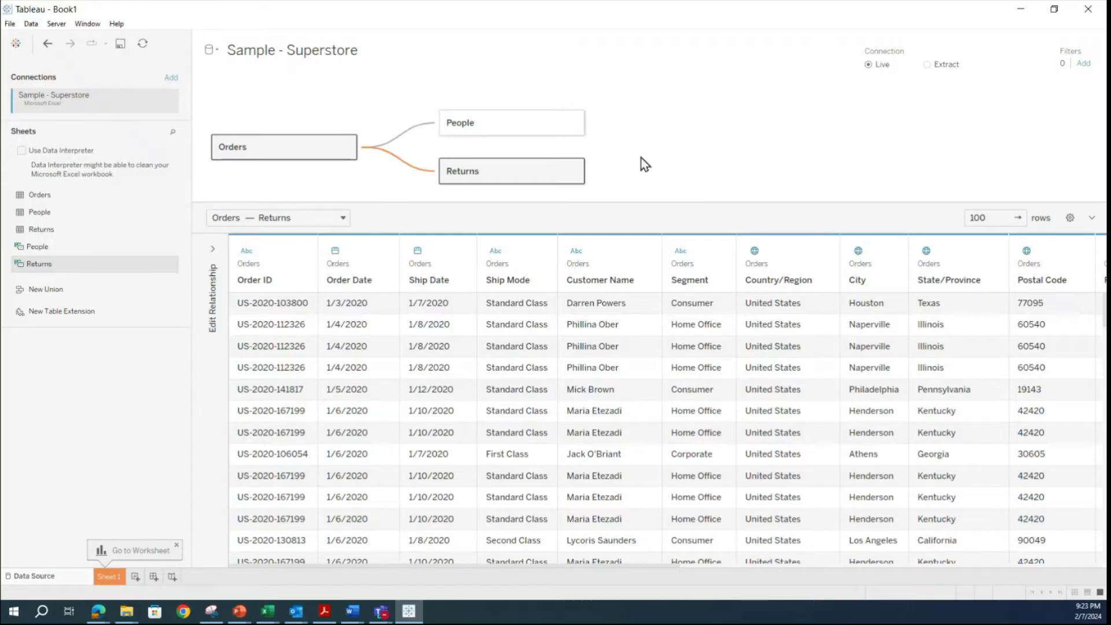
Return the preview to the Orders table, expand its table details to see the field list, and collapse them again.
left_click(342, 217)
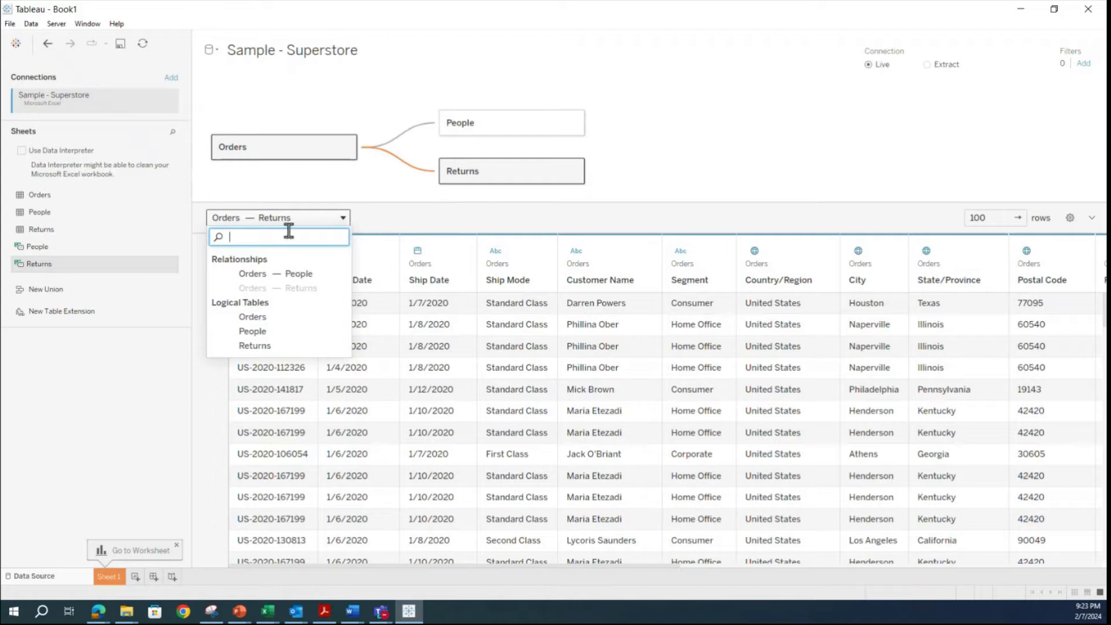
left_click(259, 317)
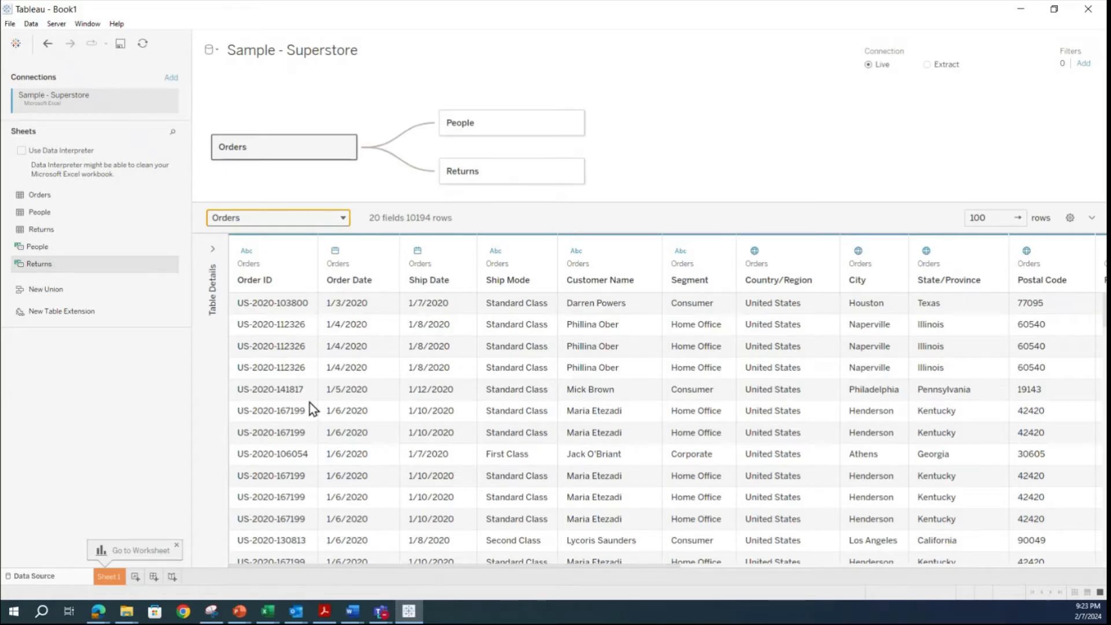
left_click(212, 249)
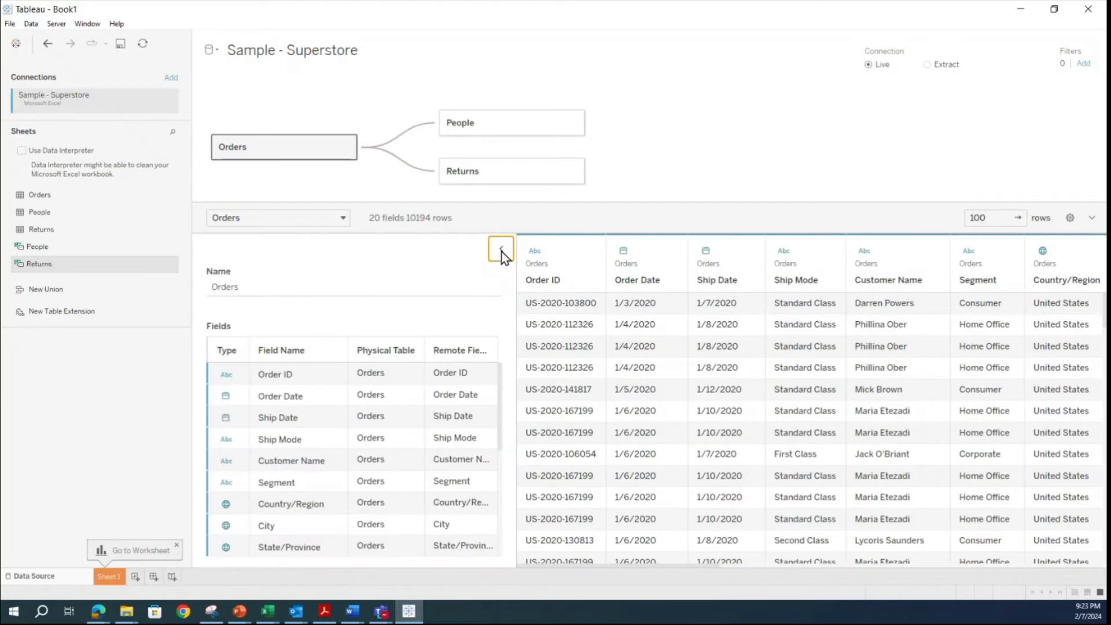
left_click(501, 250)
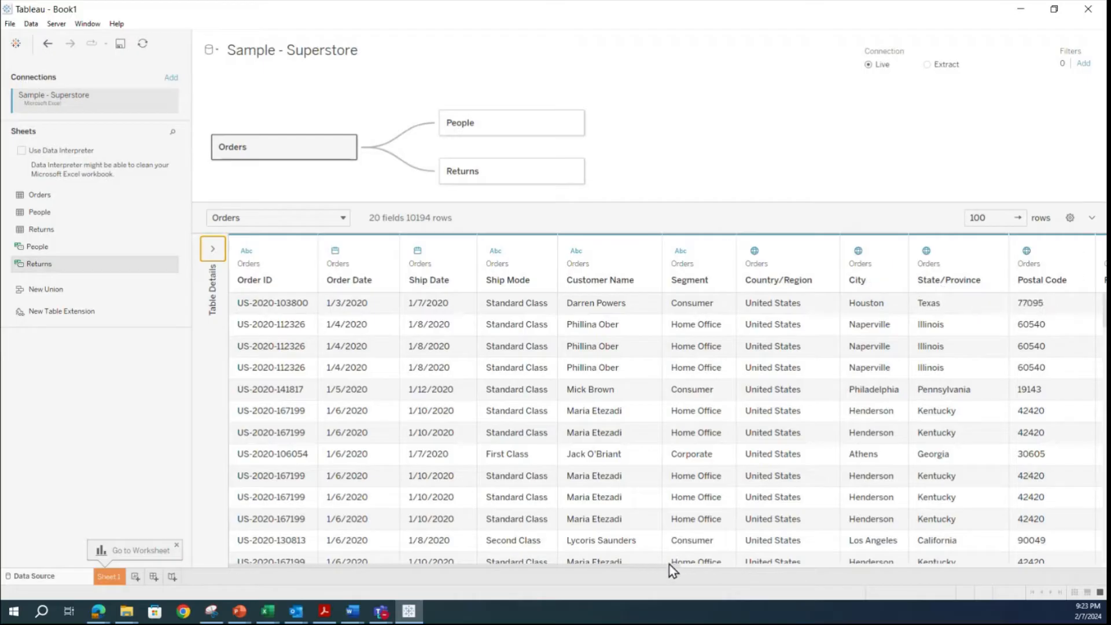
Examine the previewed Orders columns and their data types from Order ID through Sales, Profit, Manufacturer and Profit (bin).
left_click_drag(638, 566, 942, 568)
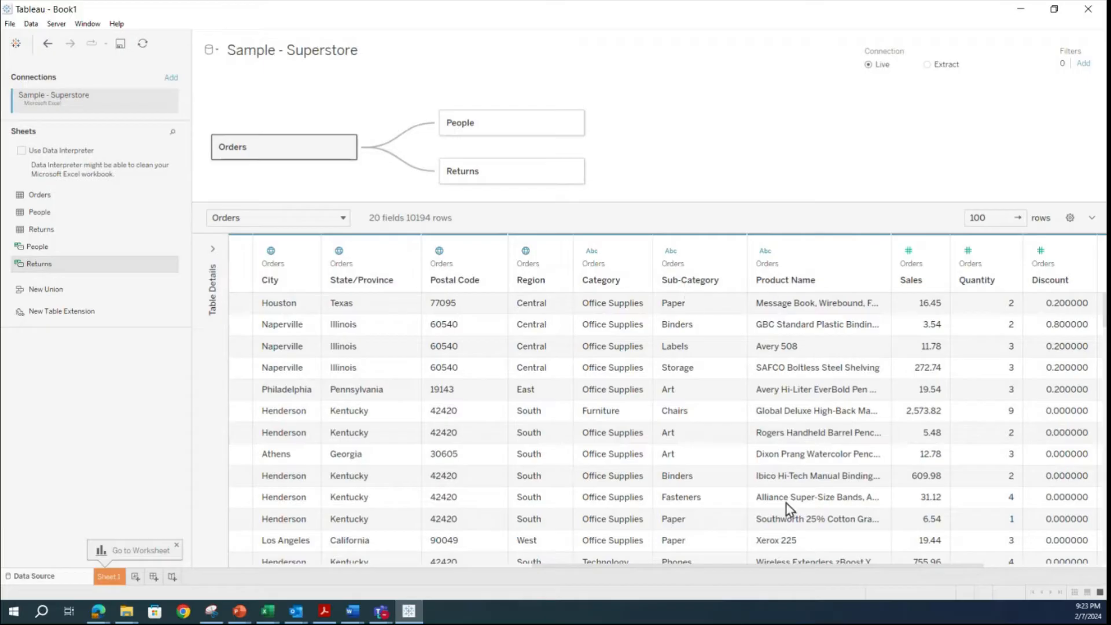
left_click_drag(794, 568, 509, 591)
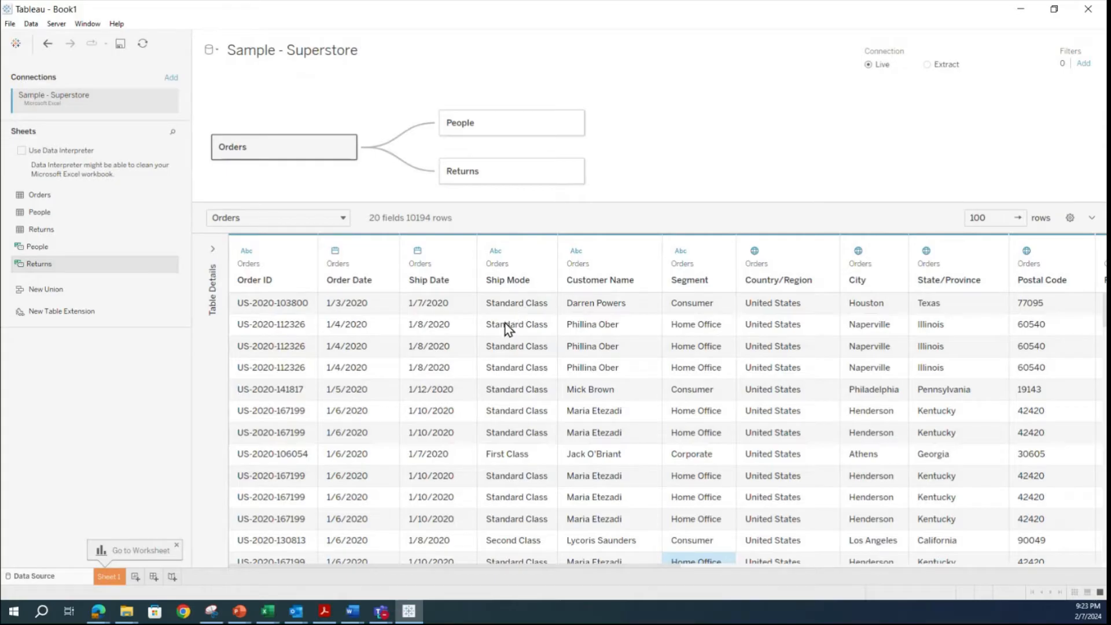
left_click_drag(672, 571, 771, 570)
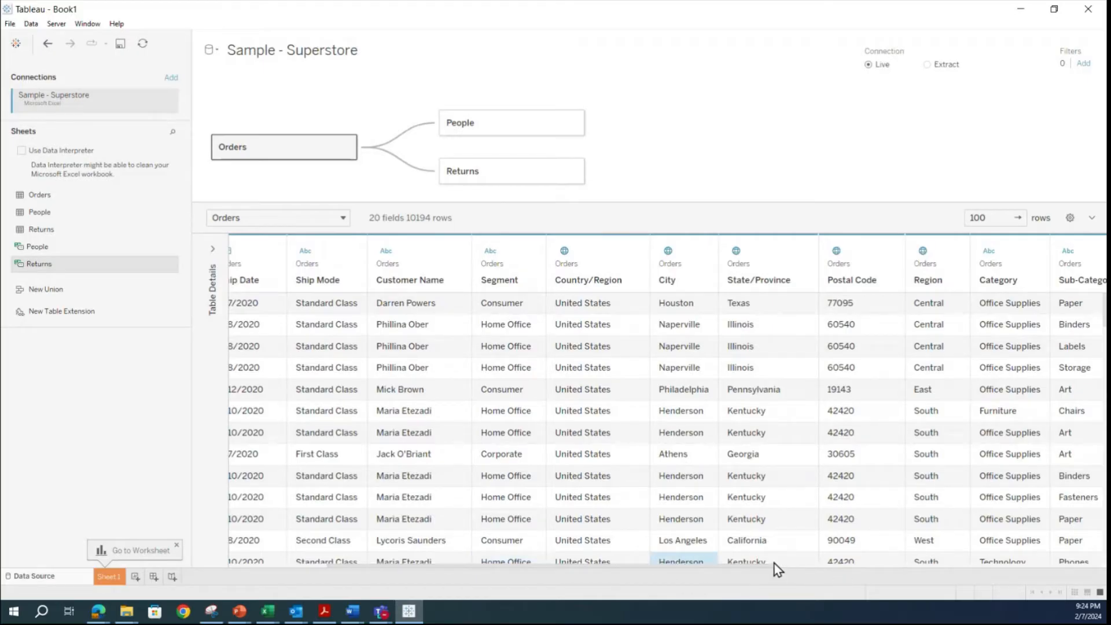
left_click_drag(767, 567, 924, 581)
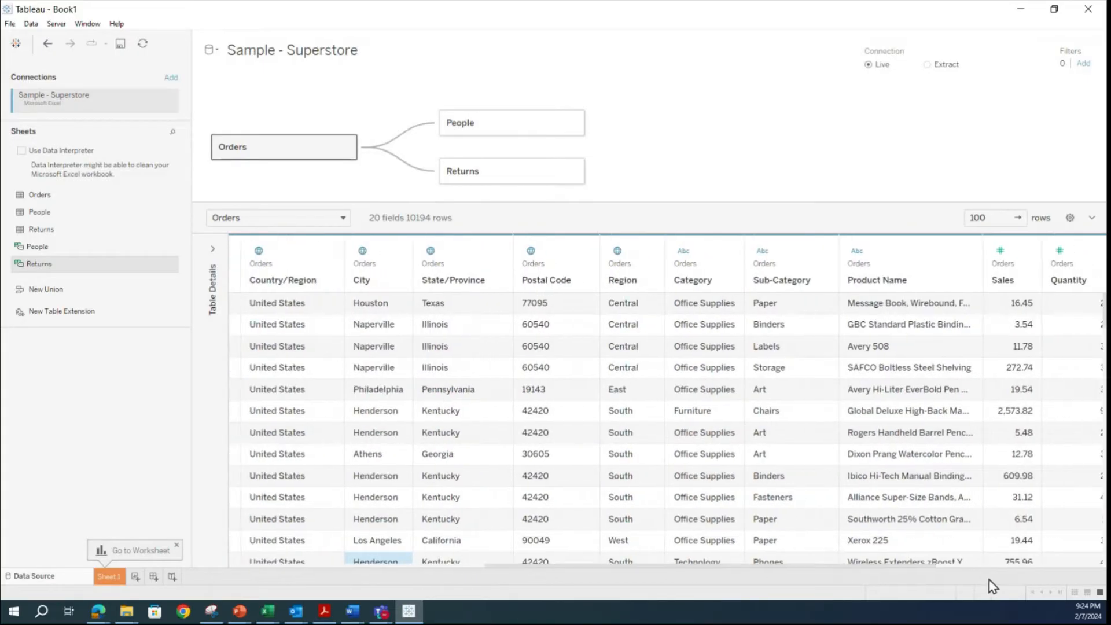
left_click_drag(906, 567, 1030, 564)
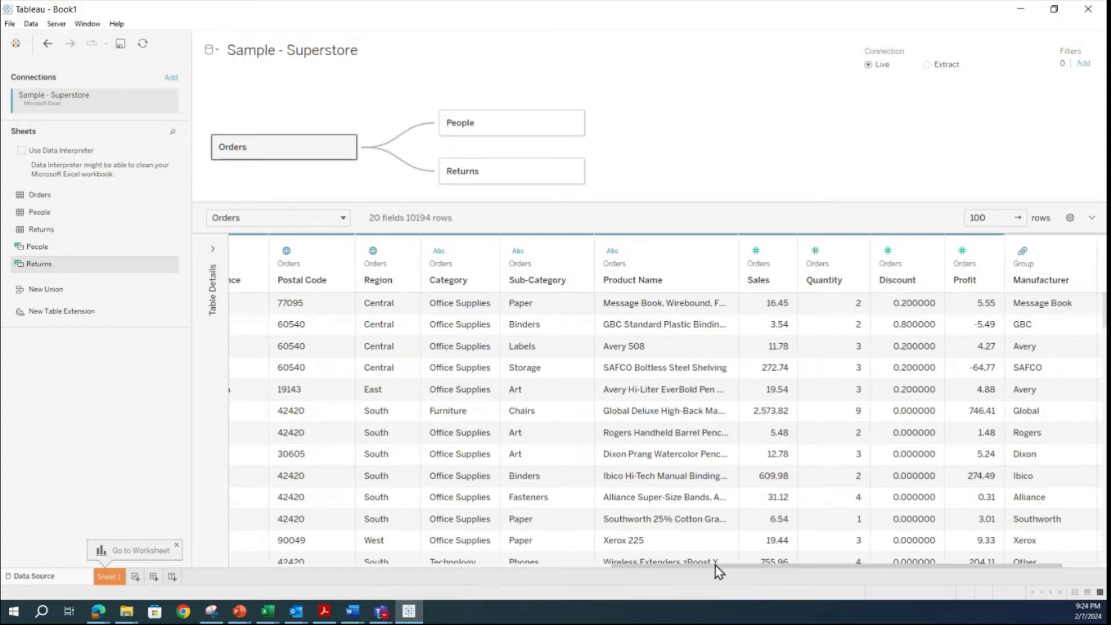
left_click_drag(716, 568, 756, 573)
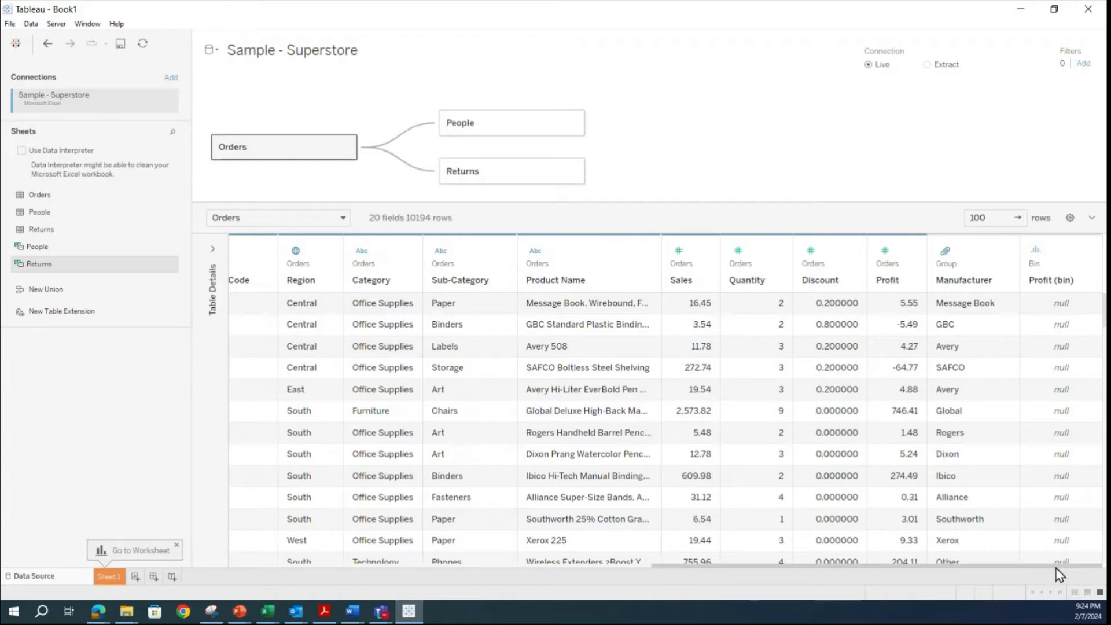
Return the Orders preview to its first columns and look through the rows of order, shipping, customer and location data.
left_click_drag(1056, 574, 564, 512)
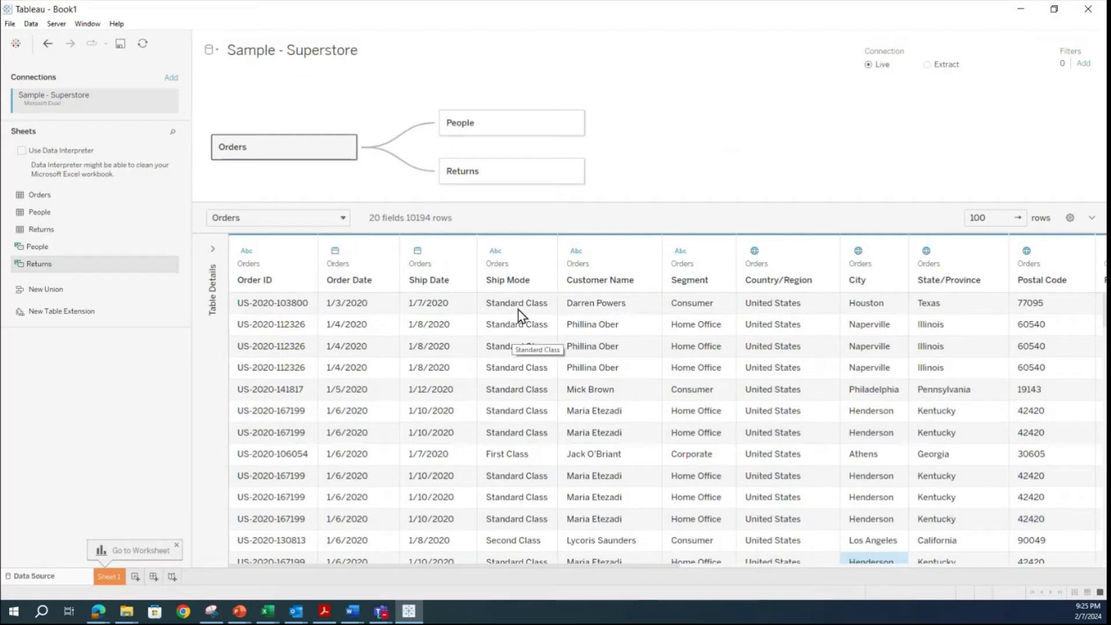
scroll(528, 391, "down", 2)
scroll(528, 391, "down", 10)
scroll(524, 399, "up", 10)
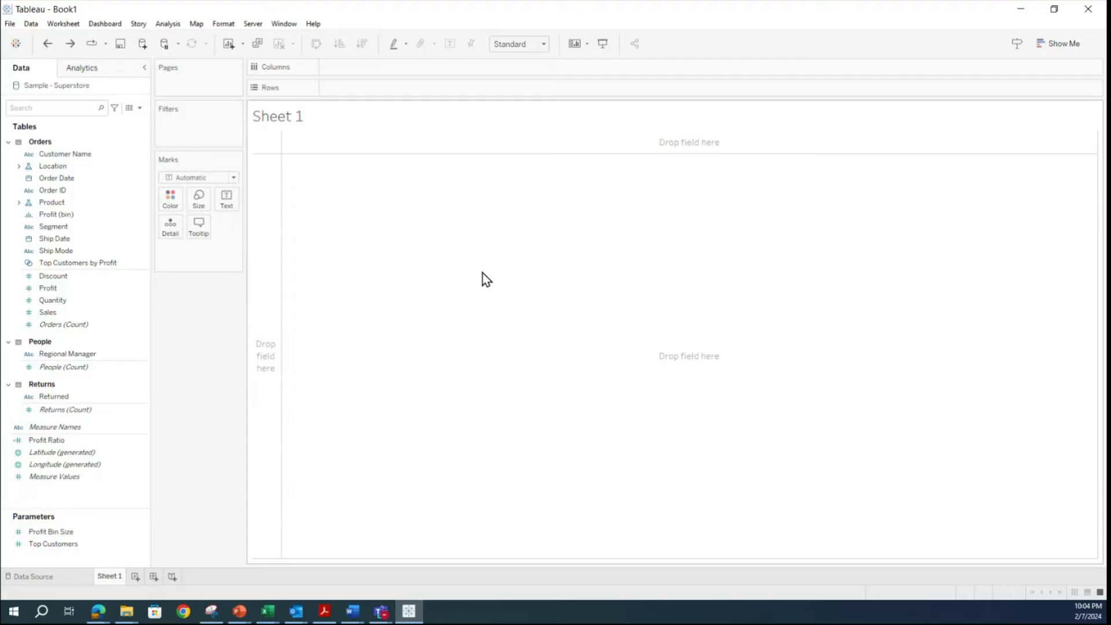
Expand the Product and Location hierarchies in the Orders table to list their member fields.
left_click(19, 203)
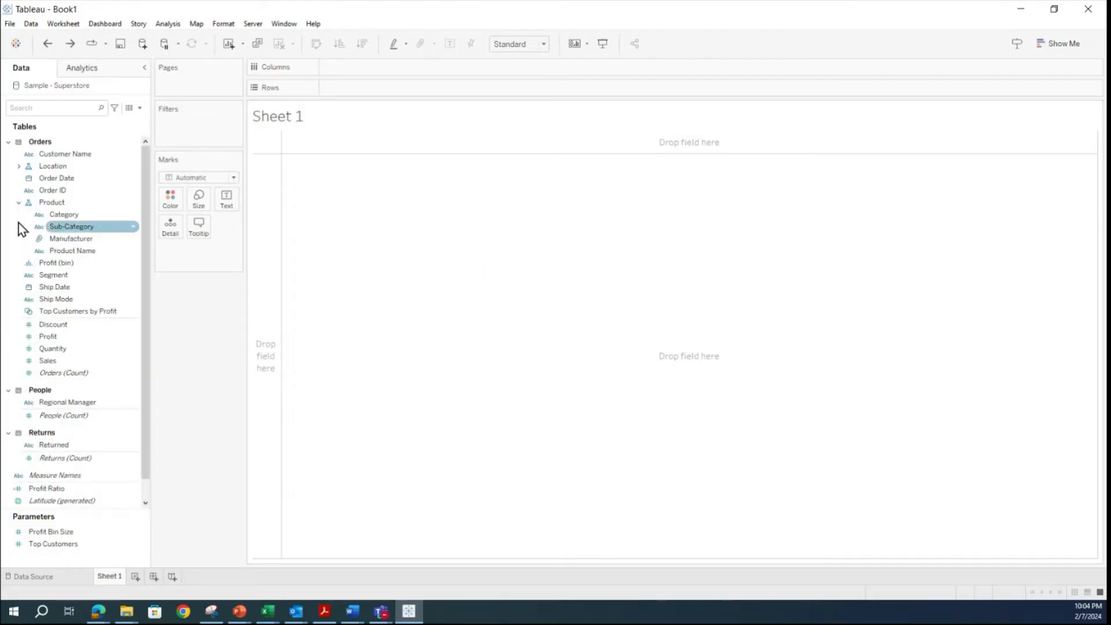
left_click(19, 166)
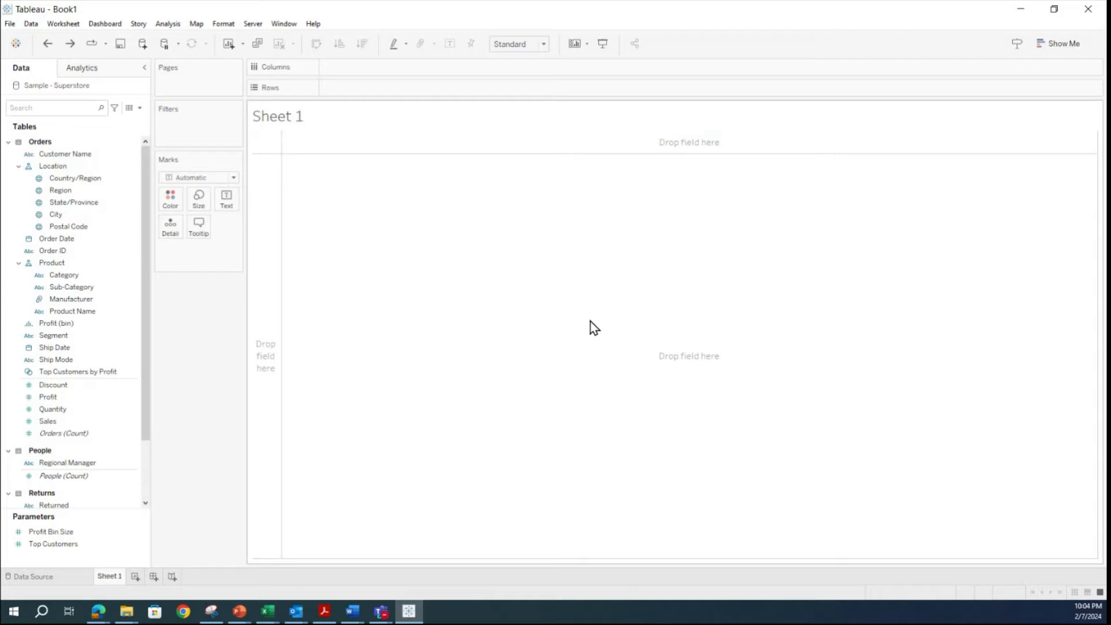
left_click(213, 614)
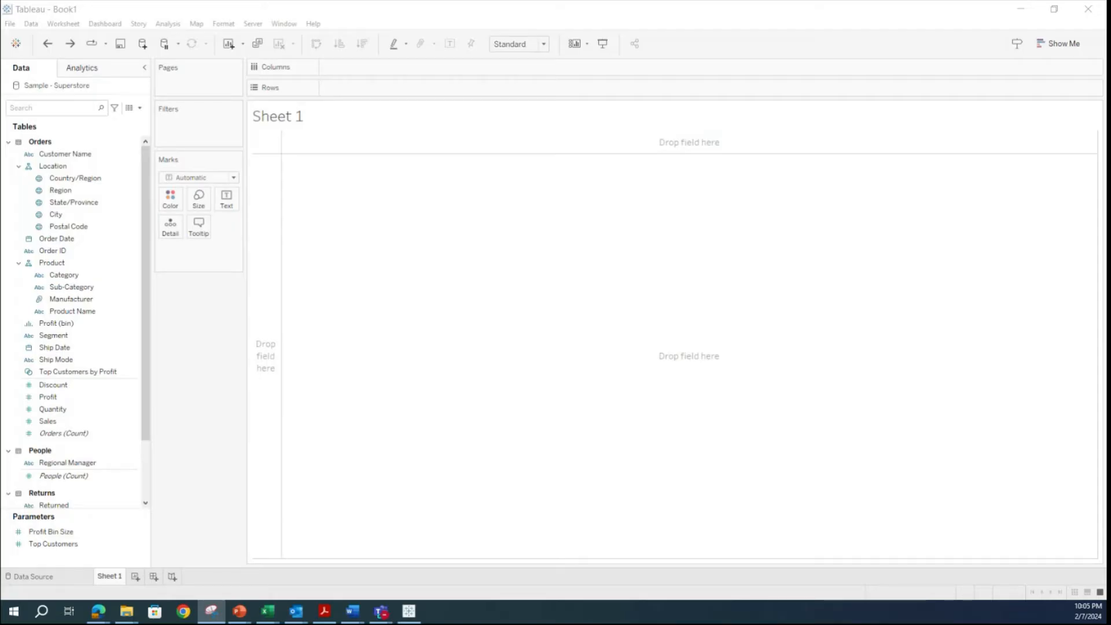
left_click(64, 276)
left_click(99, 203)
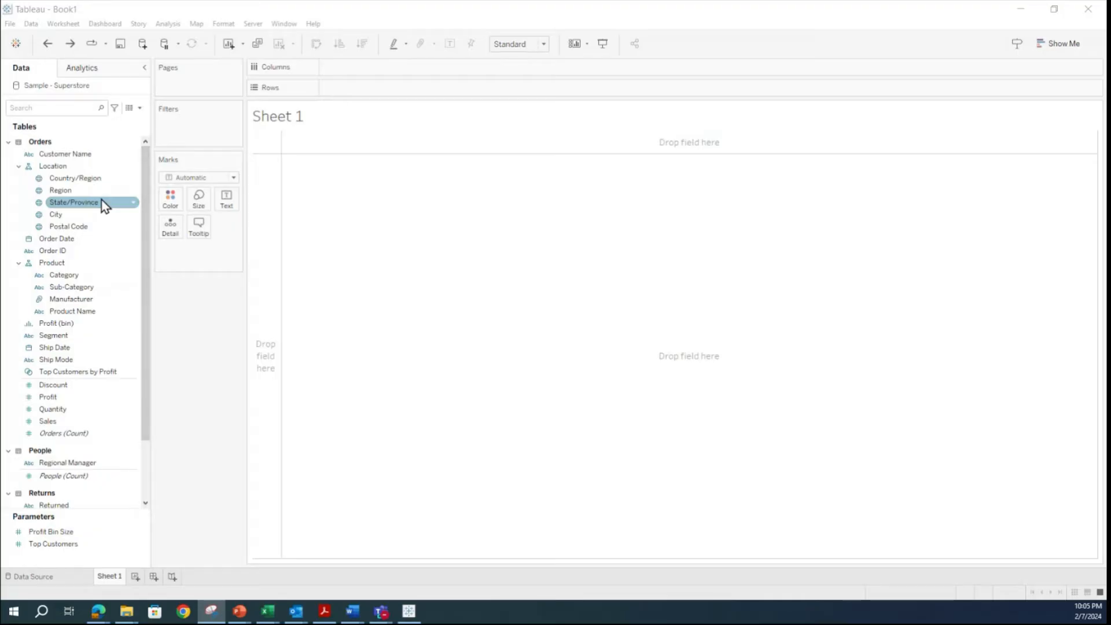
left_click(90, 299)
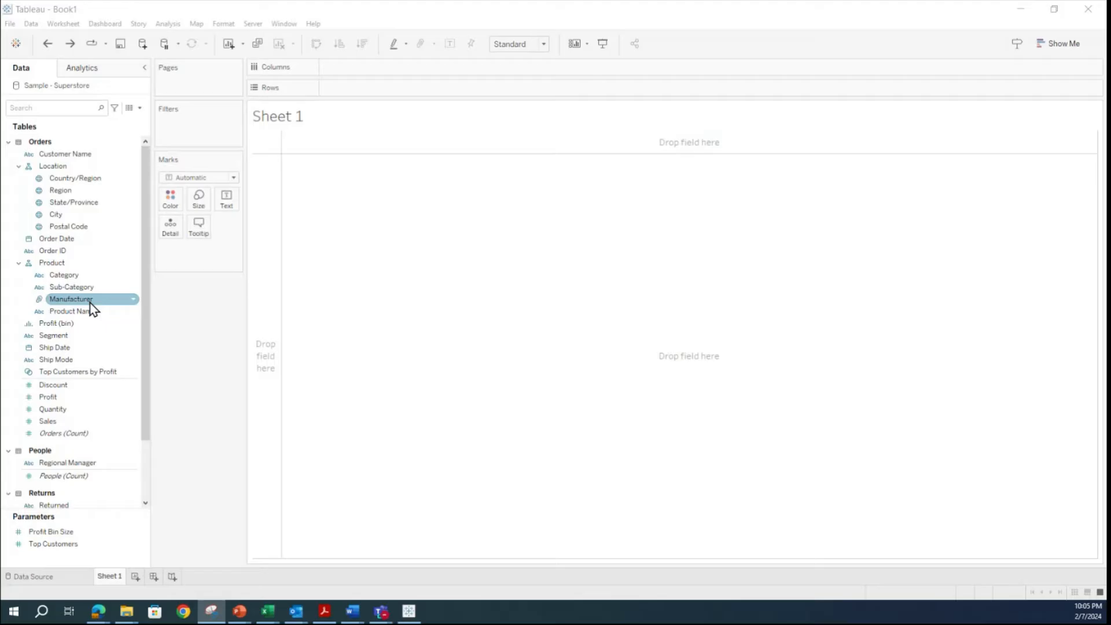
left_click(419, 278)
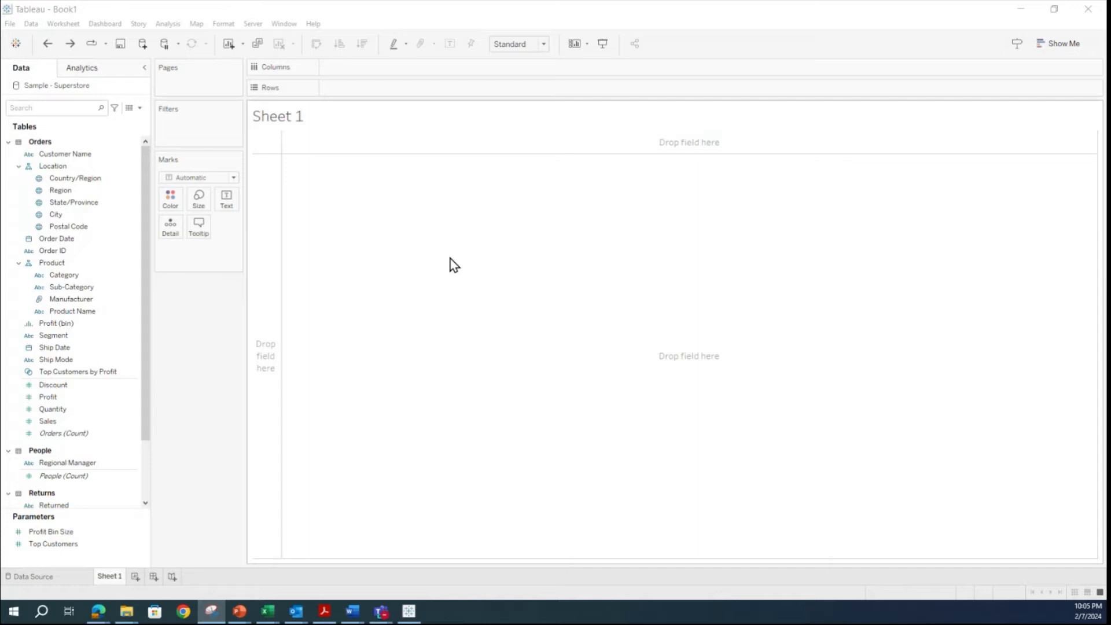
Build a text table on Sheet 1 with Category and Sub-Category as rows and Profit as the values.
left_click(59, 277)
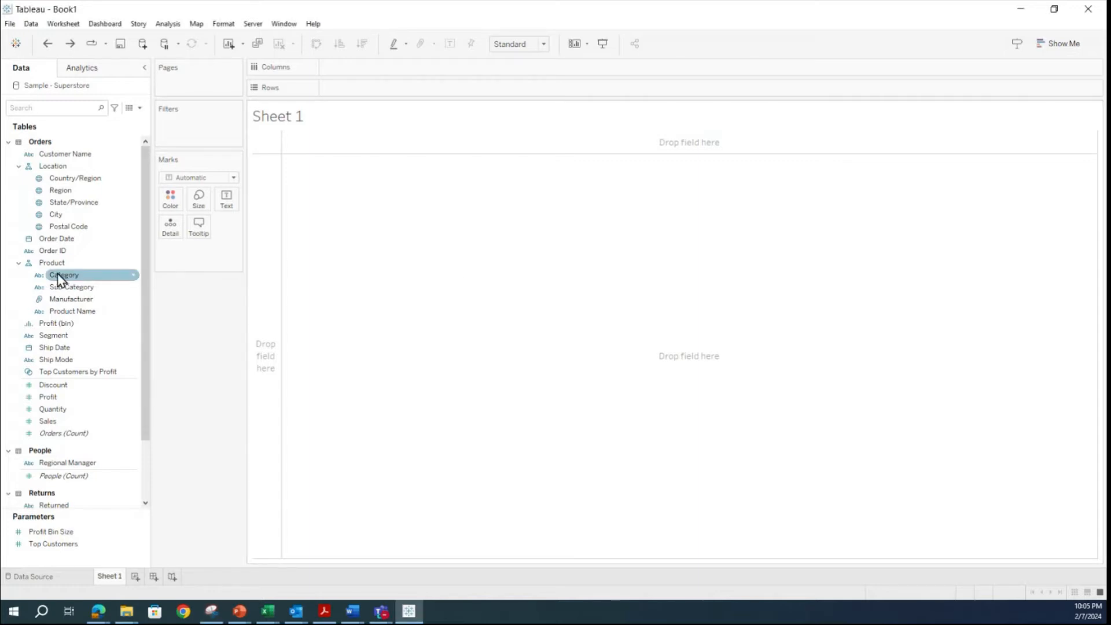
left_click_drag(59, 277, 354, 92)
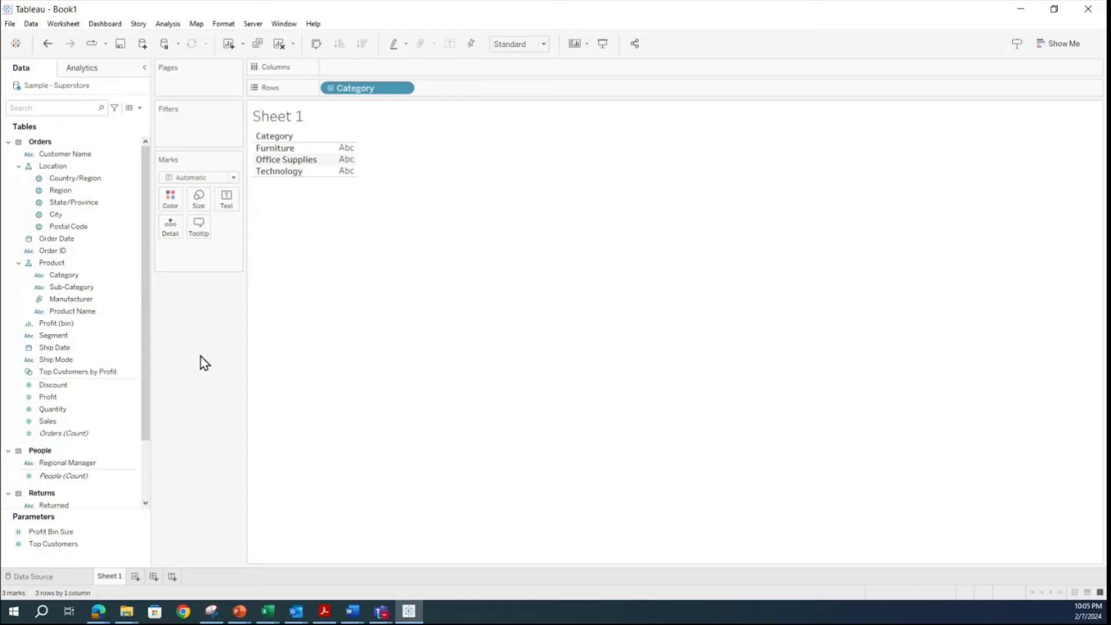
left_click(75, 286)
left_click_drag(75, 287, 466, 87)
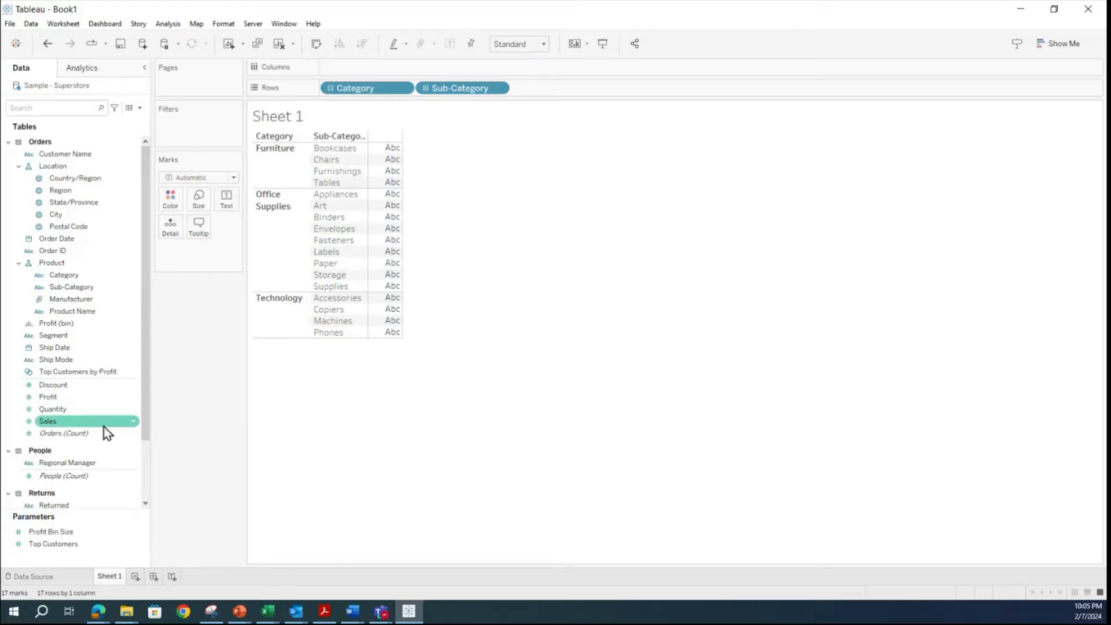
left_click_drag(61, 397, 377, 243)
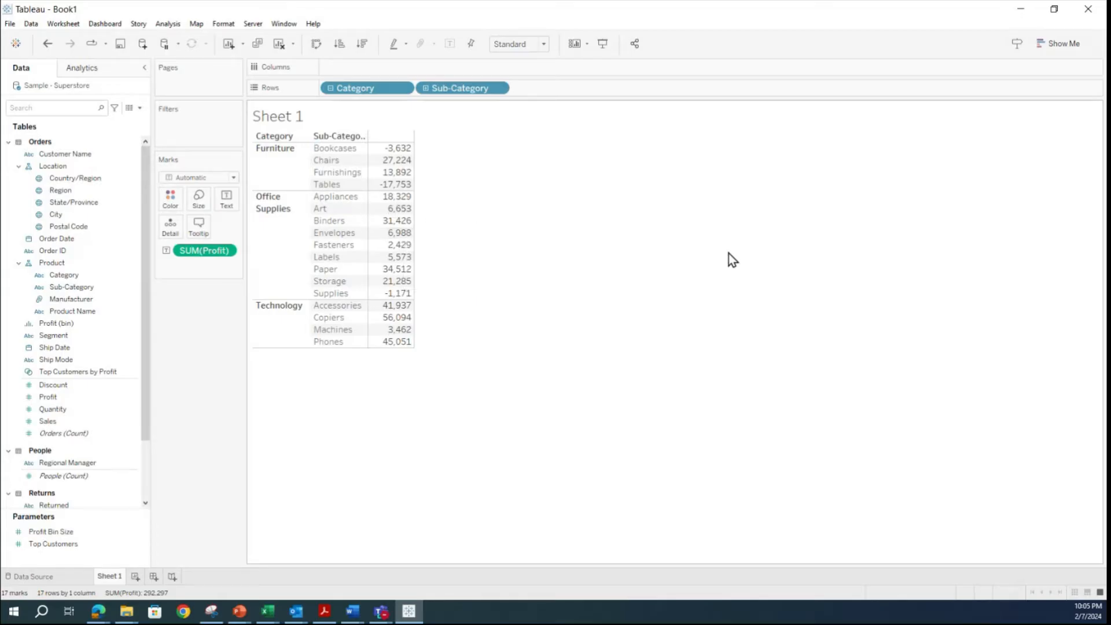
Convert the Profit text table into a horizontal bar chart using Show Me's recommended chart type.
left_click(1062, 45)
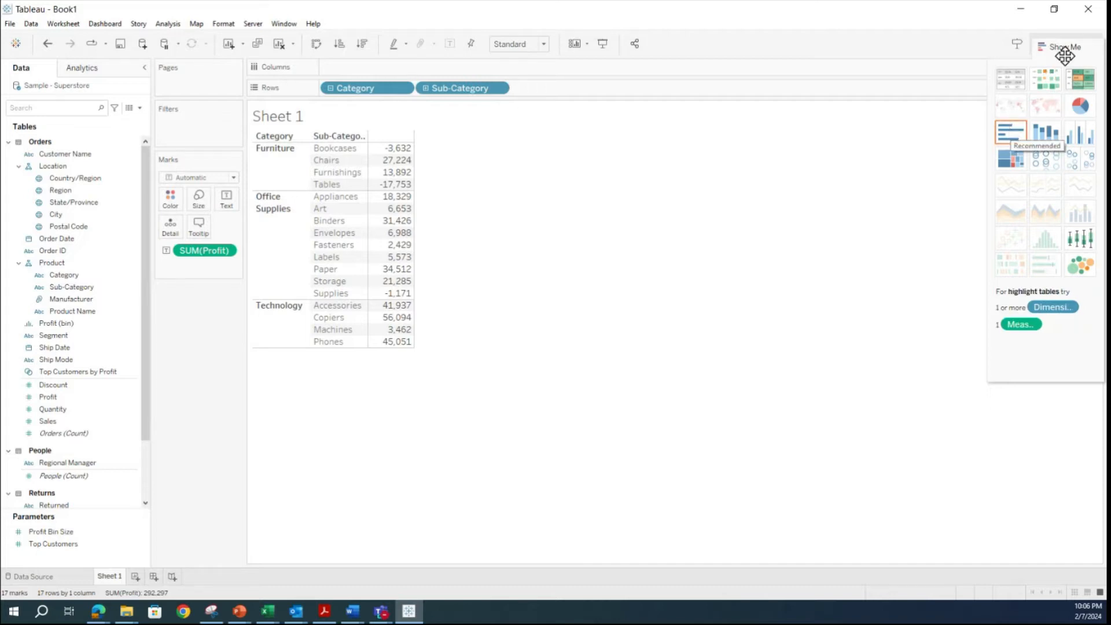
left_click(1013, 131)
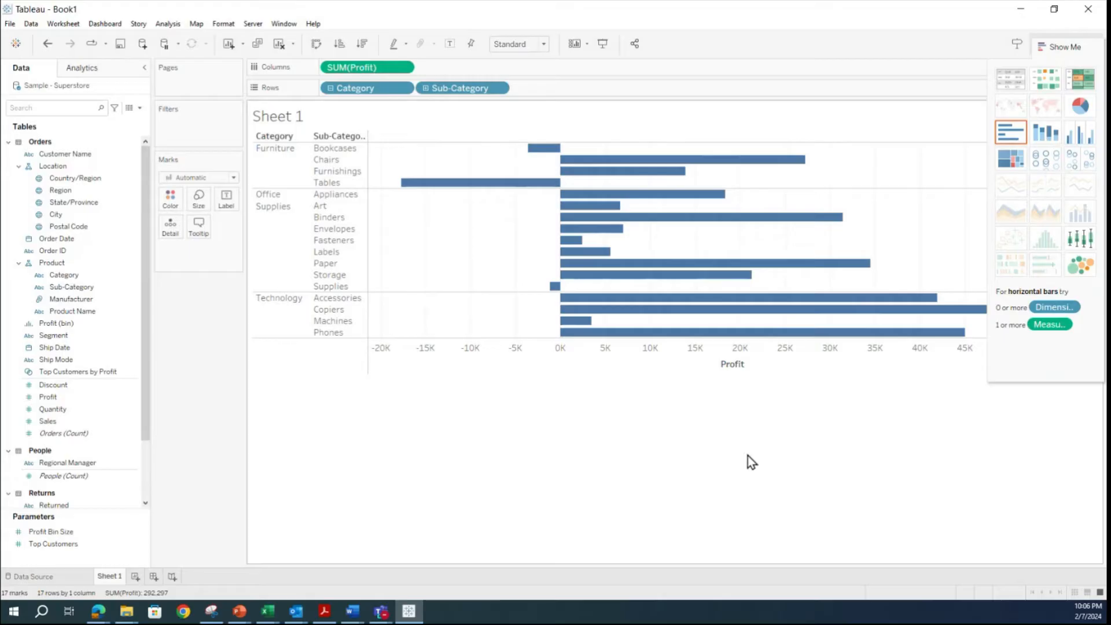
left_click(1063, 50)
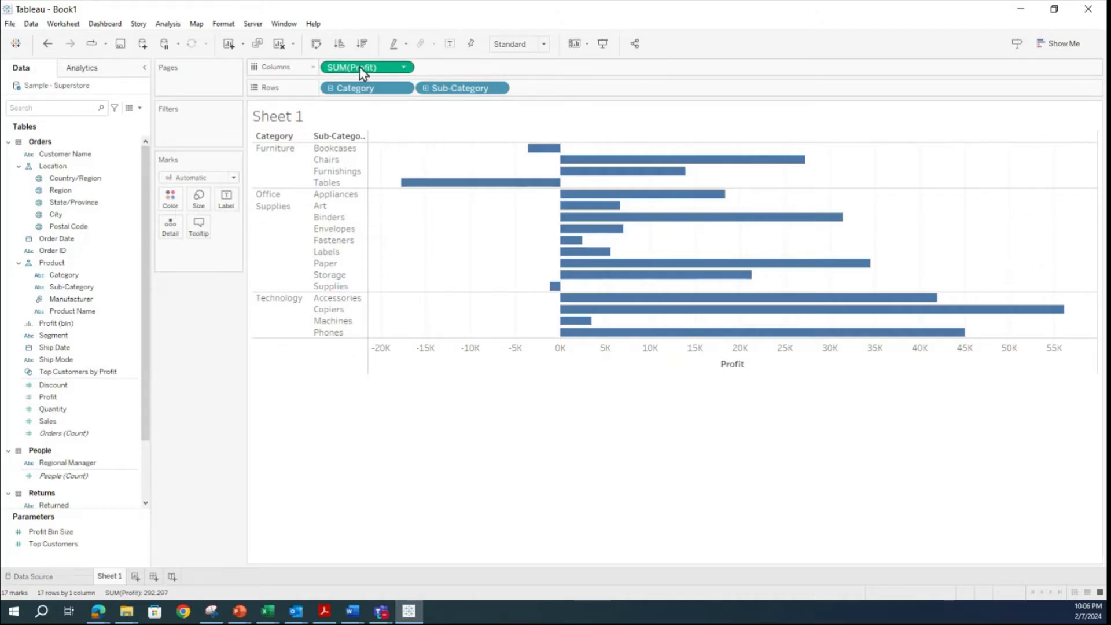
Color the bars by a copy of SUM(Profit) while keeping the original SUM(Profit) on Columns.
left_click_drag(364, 70, 178, 205)
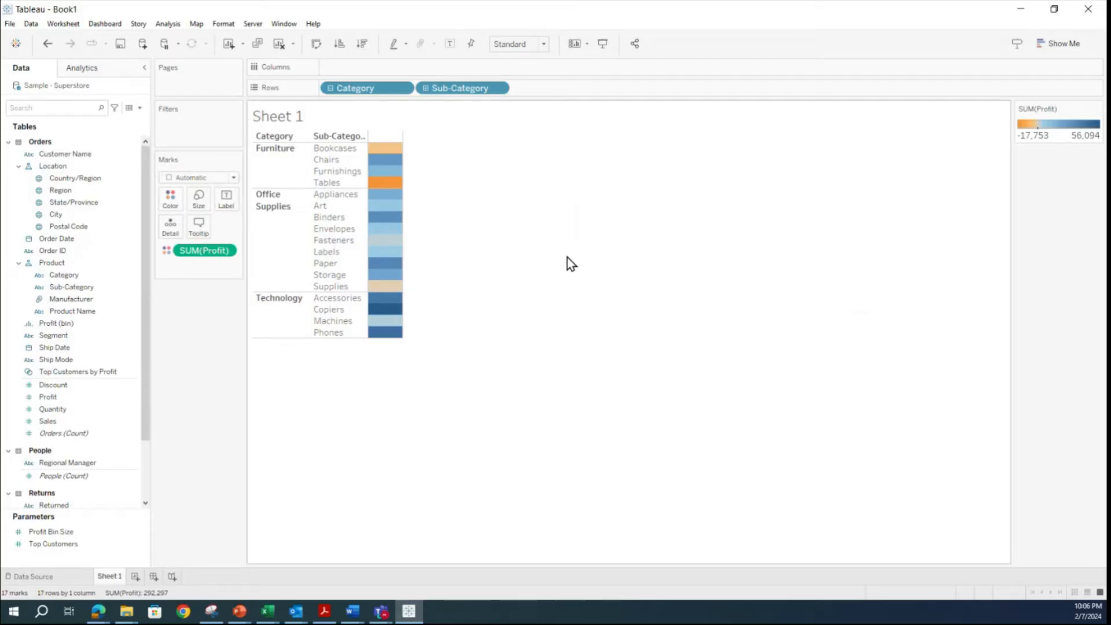
left_click(47, 44)
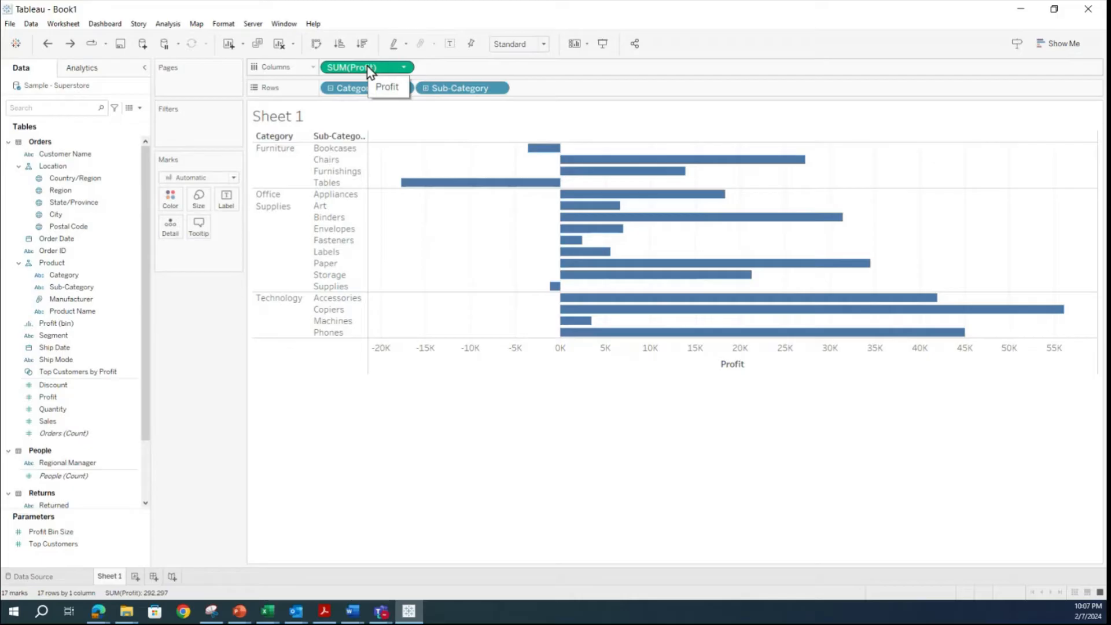
left_click_drag(370, 71, 182, 201)
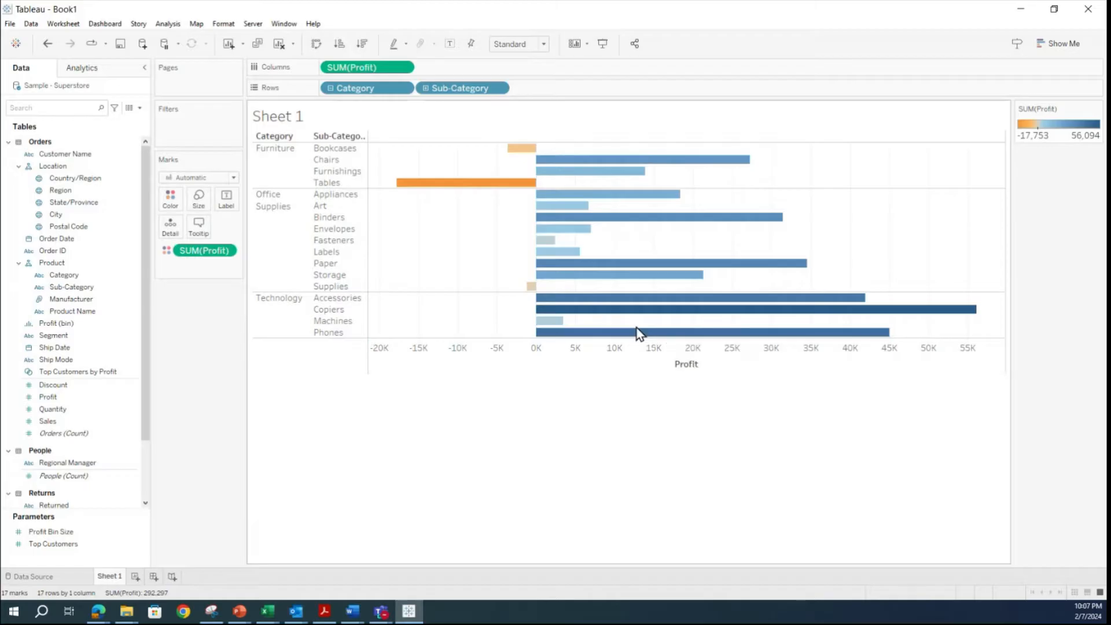
Edit the Profit mark colors and choose the Red-Green Diverging palette.
mouse_move(606, 179)
mouse_move(531, 195)
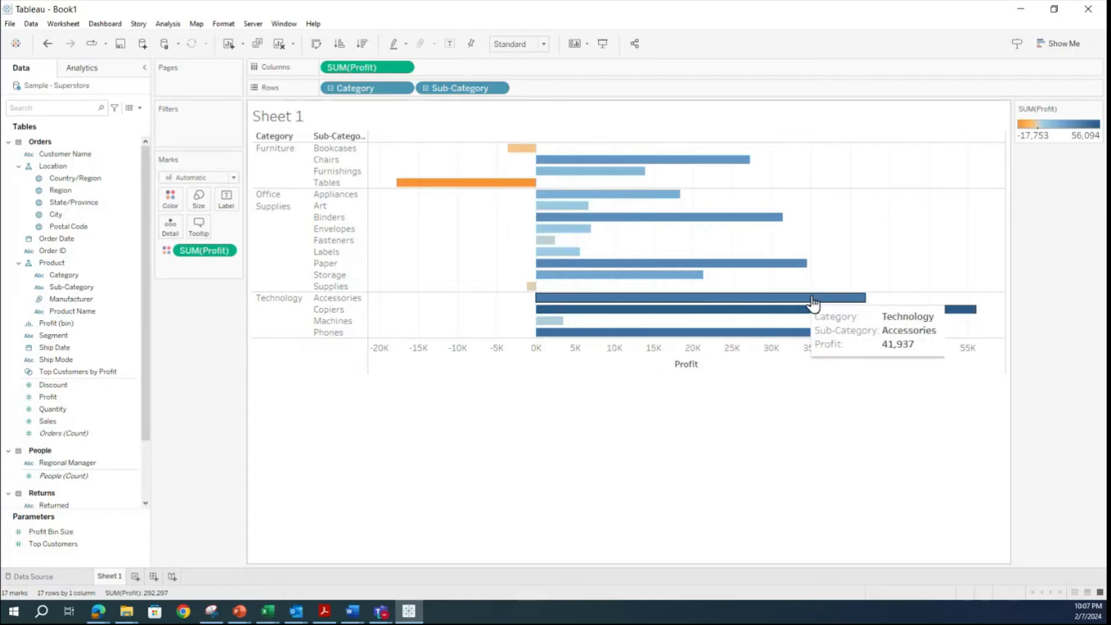
mouse_move(935, 315)
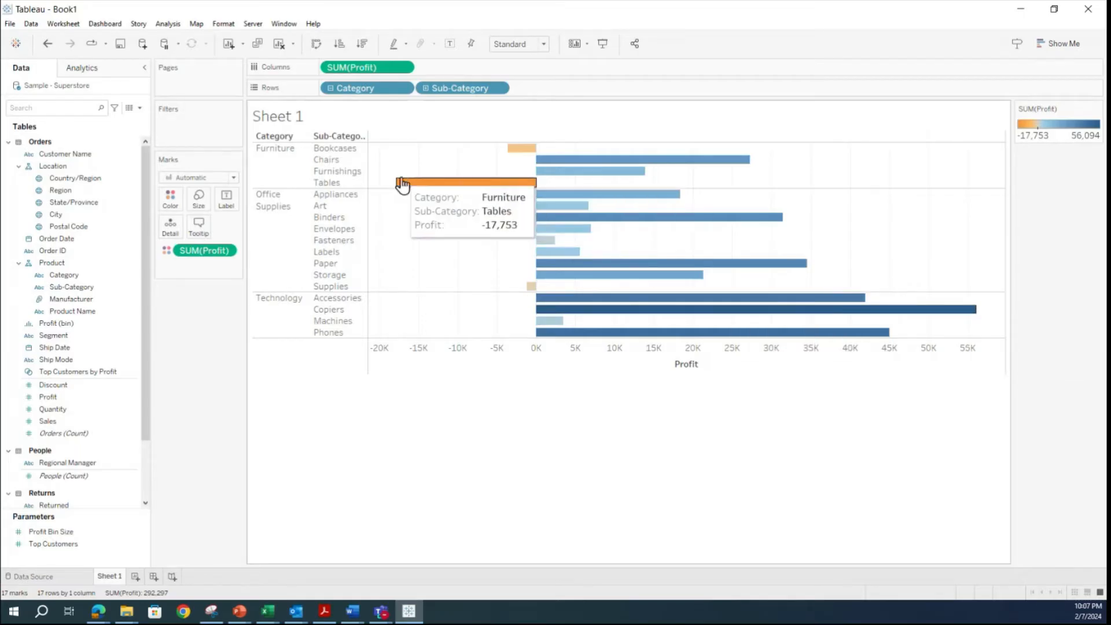
mouse_move(406, 189)
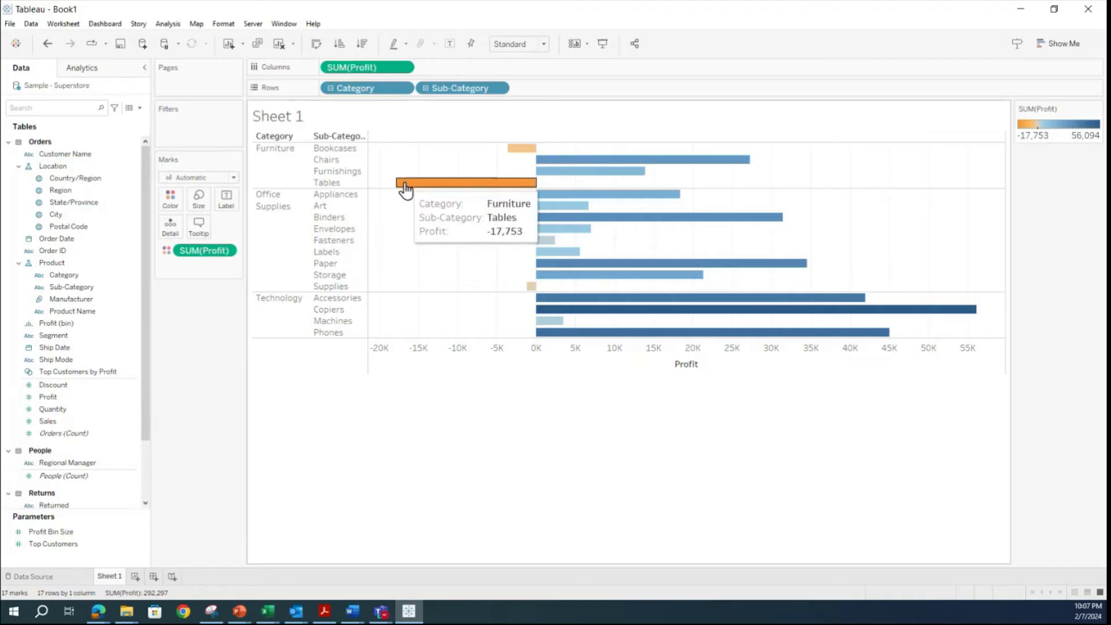
left_click(171, 199)
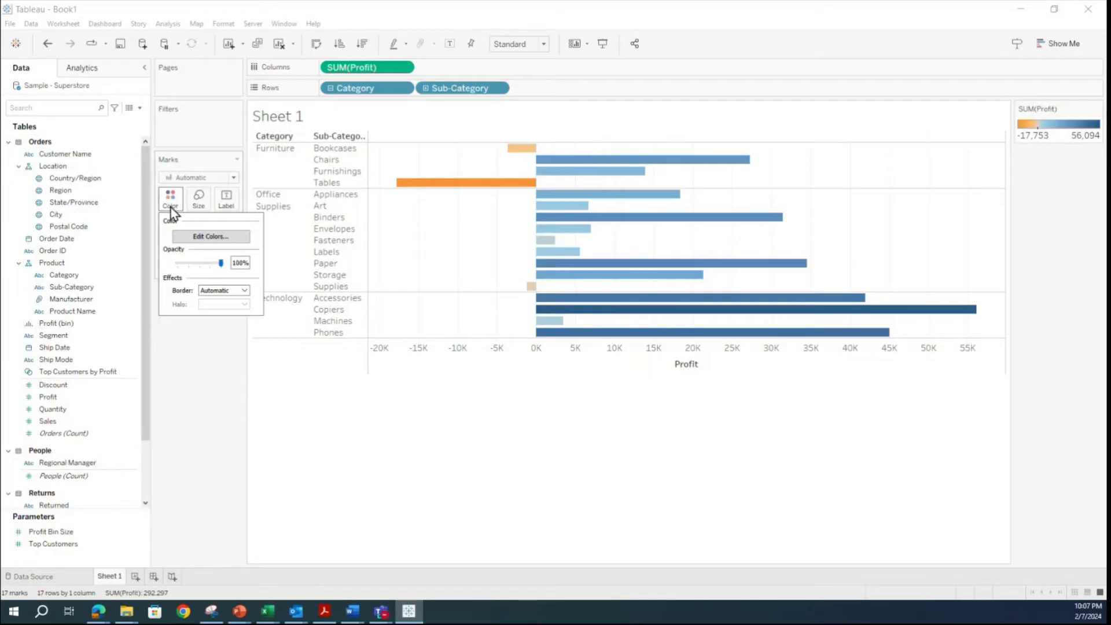
left_click(206, 239)
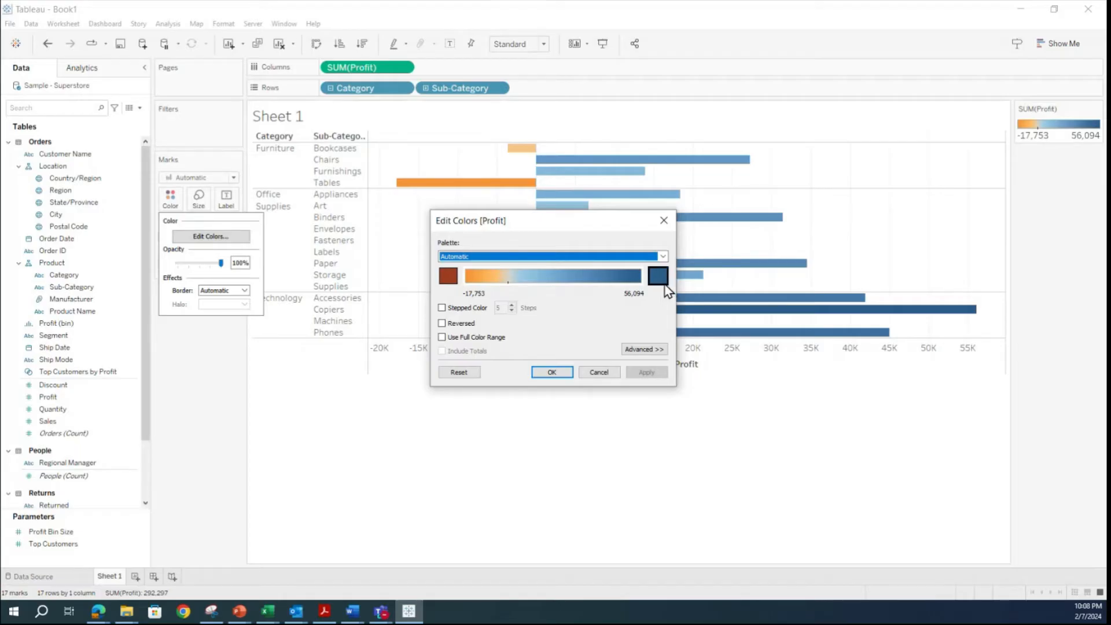
left_click(559, 257)
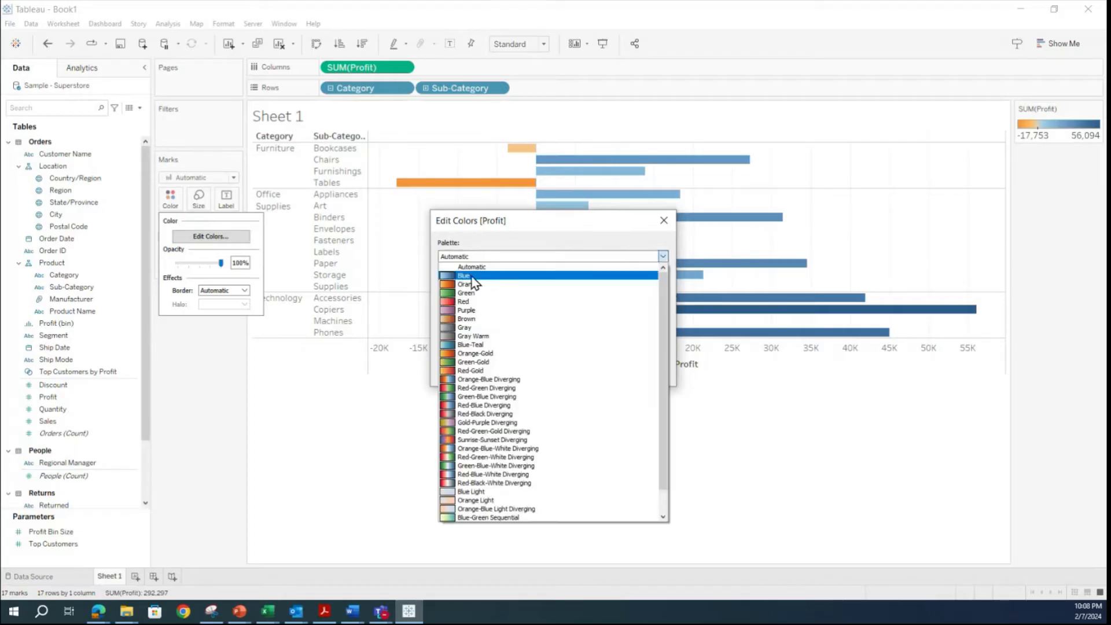
left_click(507, 388)
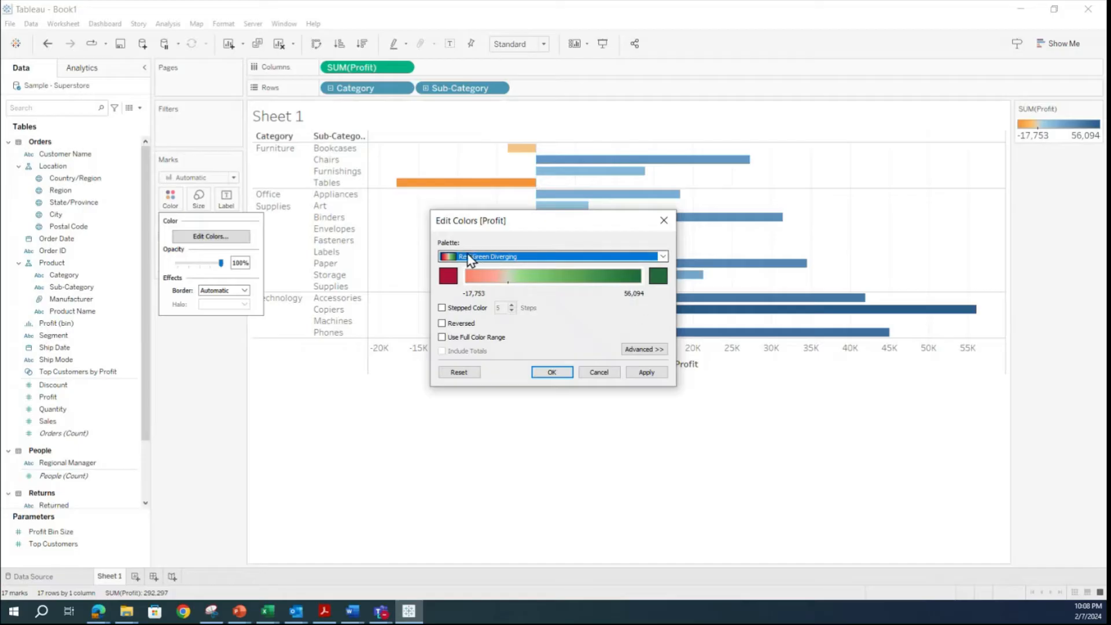
Fix the center of the Profit color range at 0 and apply the edited colors to the bars.
left_click(647, 350)
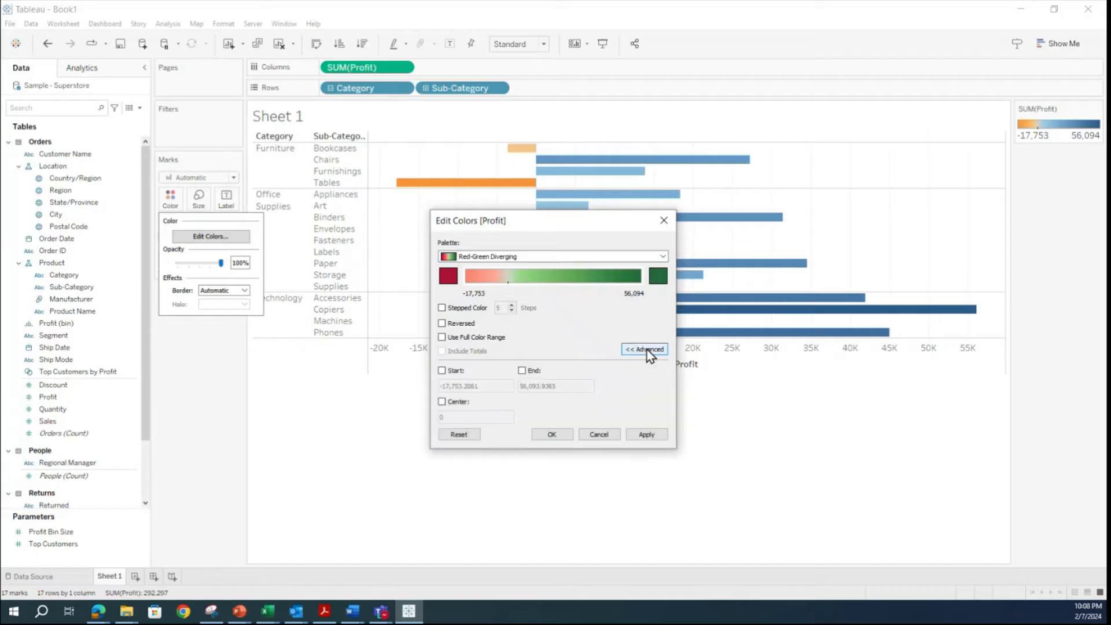
left_click(442, 402)
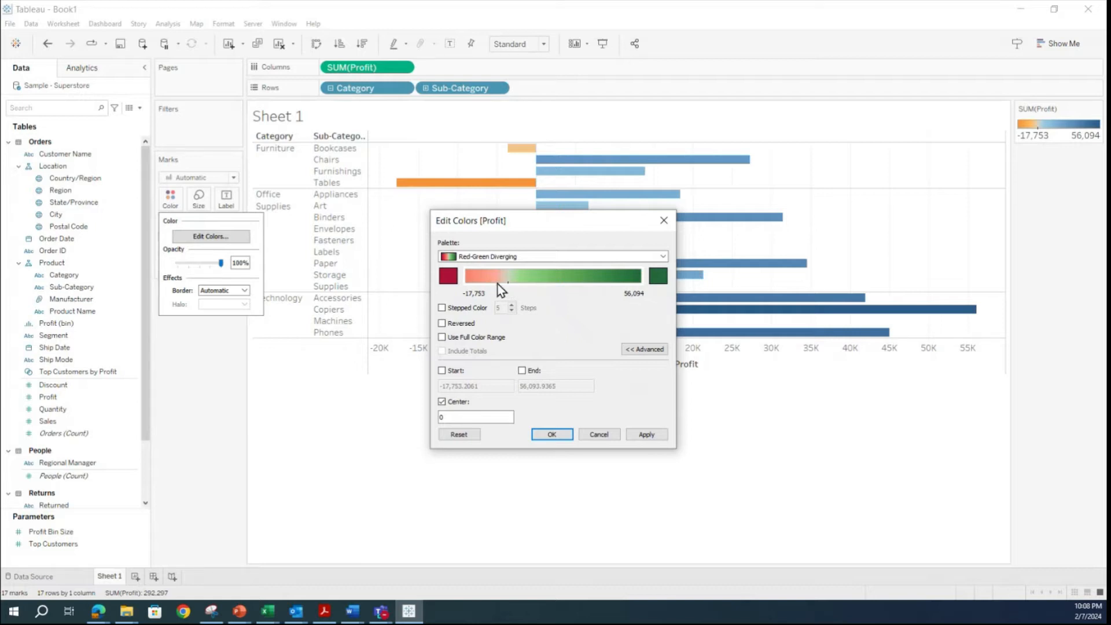
left_click(647, 435)
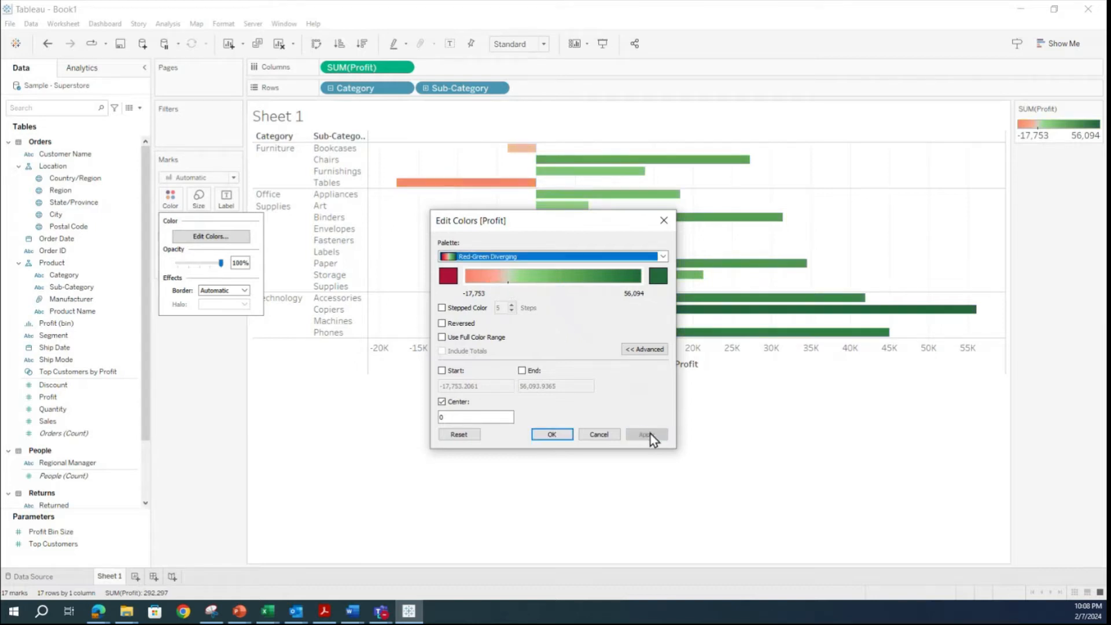
left_click(553, 434)
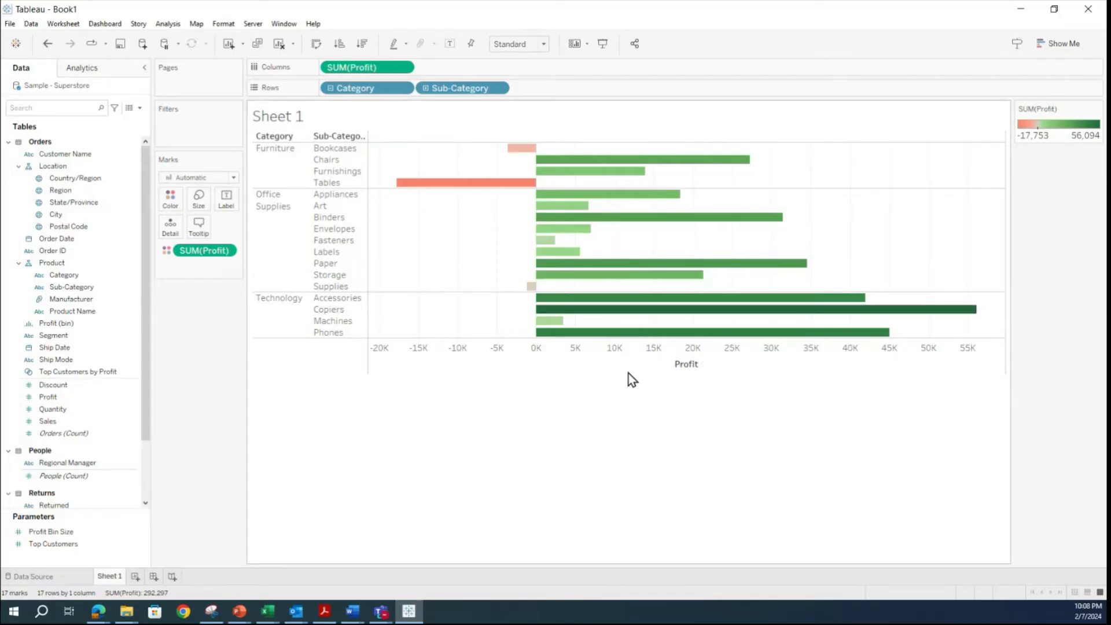
Examine the Profit details of individual sub-category bars such as Phones, Copiers, Paper and Binders.
mouse_move(636, 337)
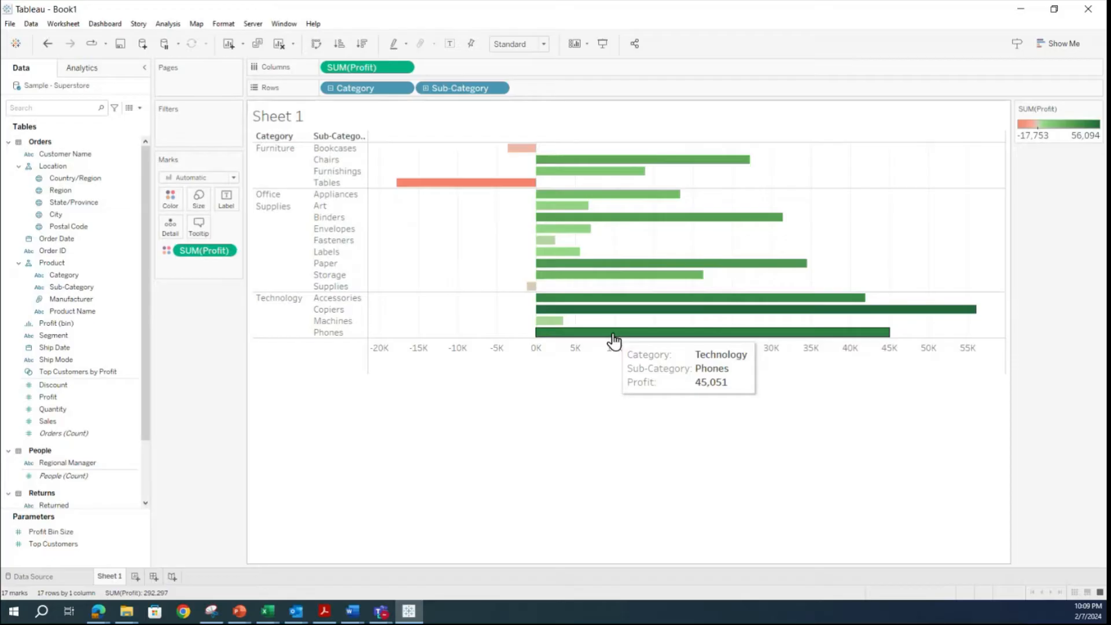
mouse_move(561, 326)
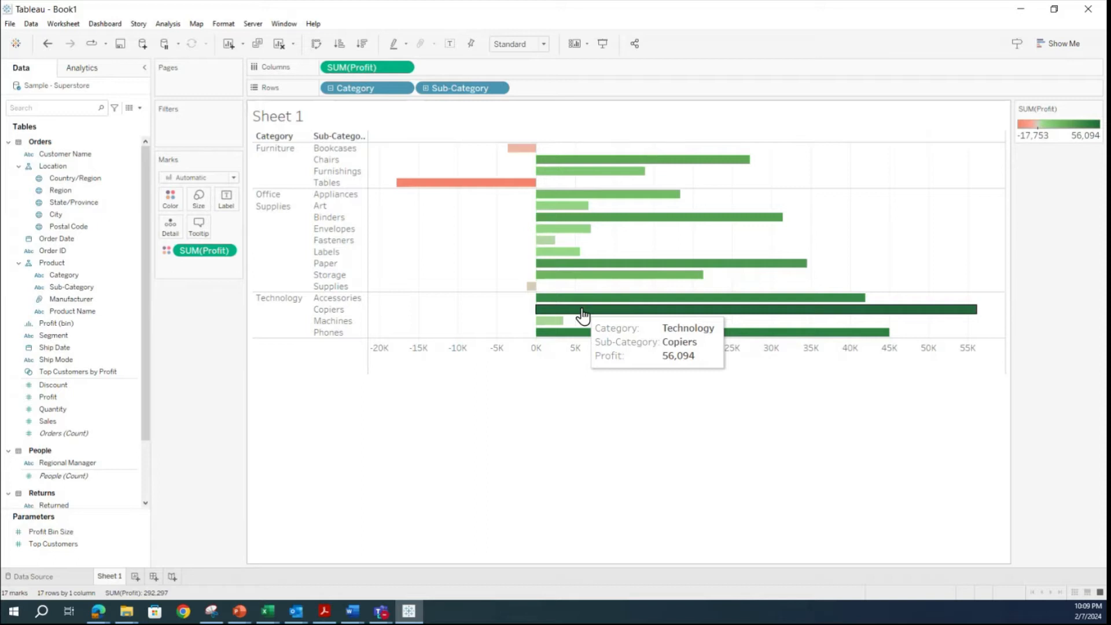
mouse_move(630, 302)
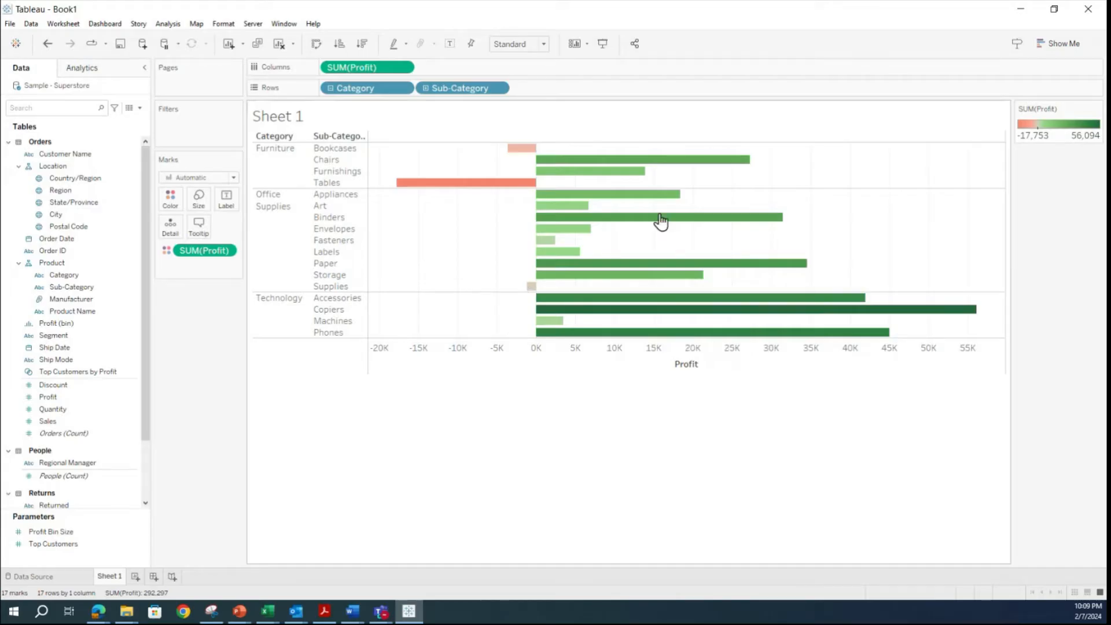
mouse_move(742, 269)
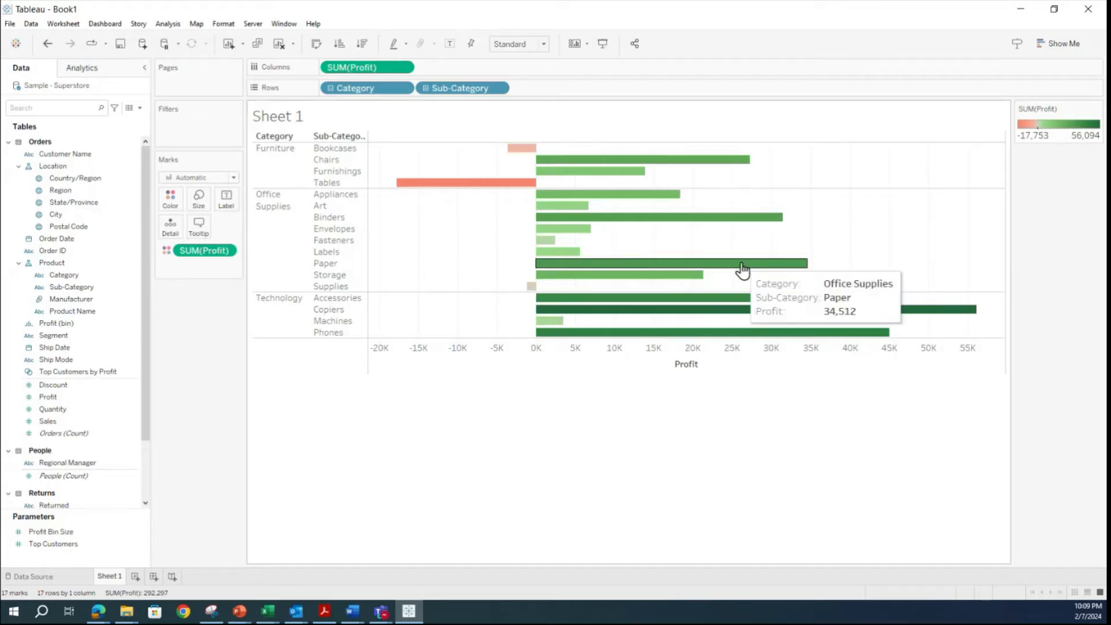
mouse_move(740, 228)
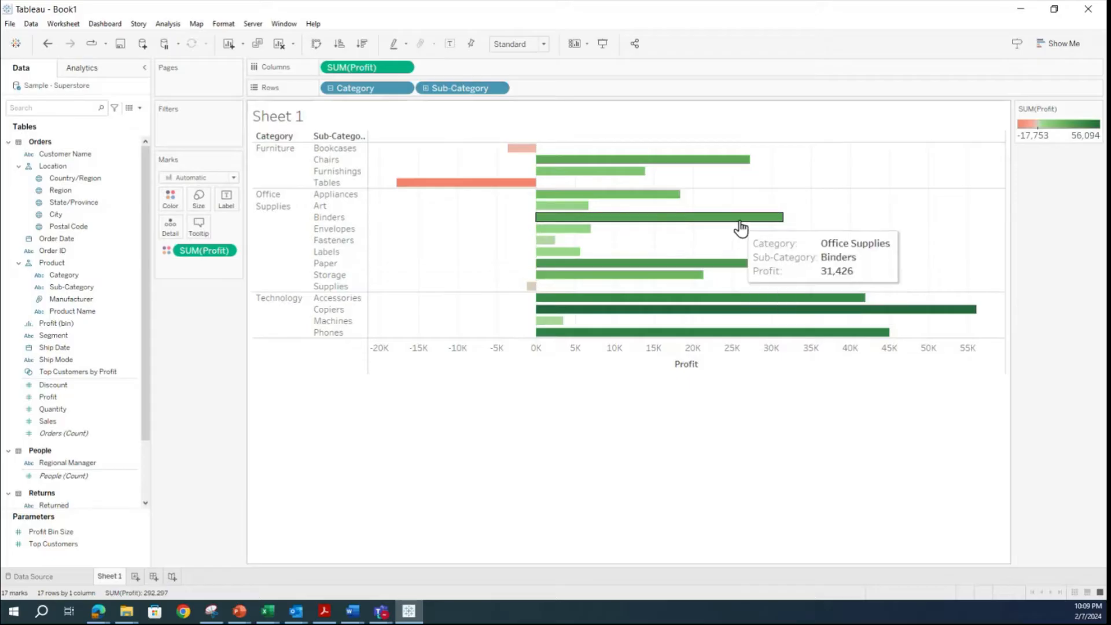
mouse_move(711, 167)
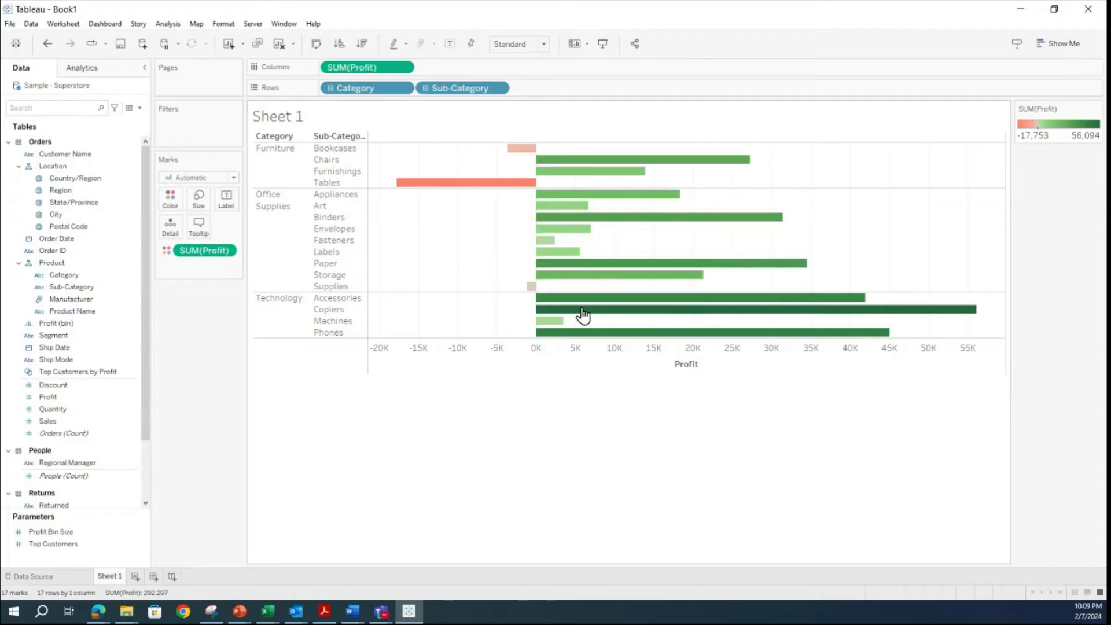
Examine the Profit details of sub-category bars, comparing the loss-making Tables and Supplies with profitable ones such as Binders, Copiers and Accessories.
mouse_move(597, 224)
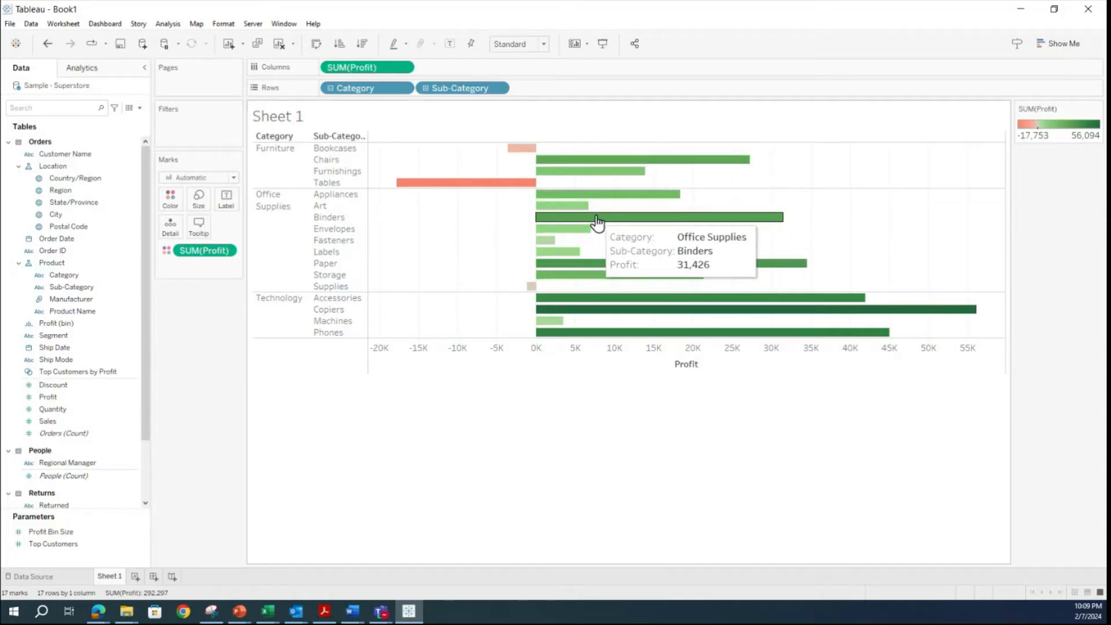
mouse_move(637, 173)
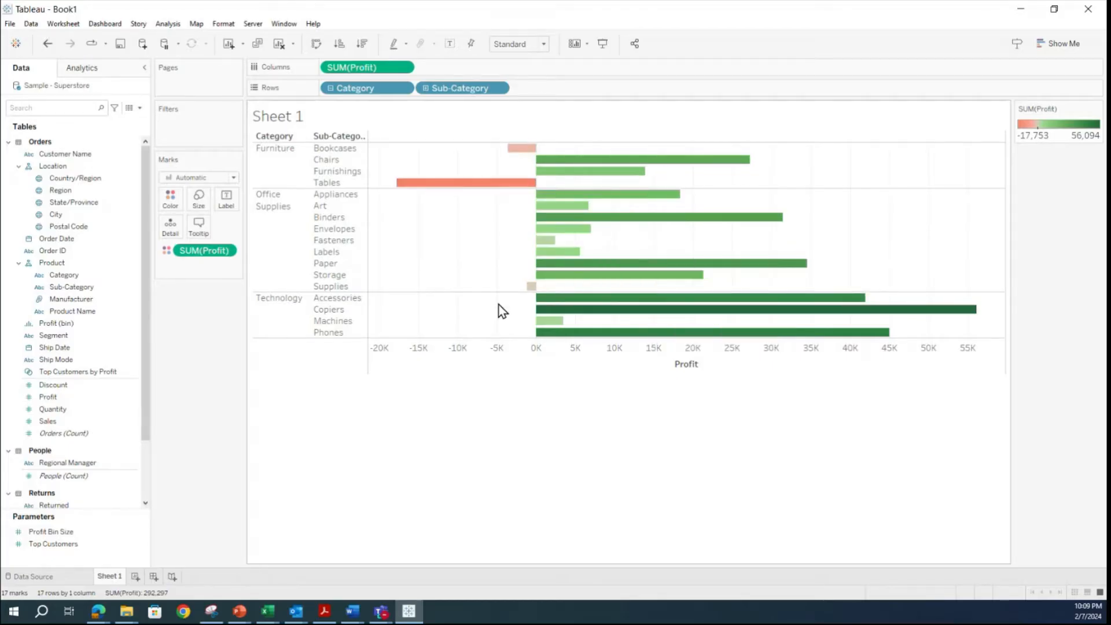
mouse_move(410, 187)
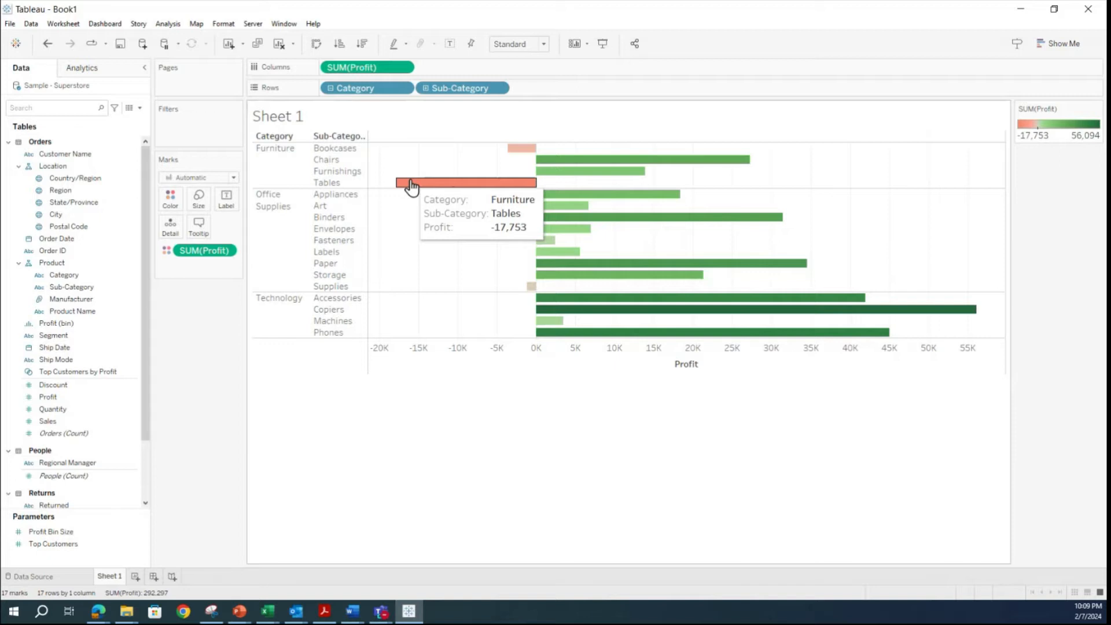
mouse_move(530, 156)
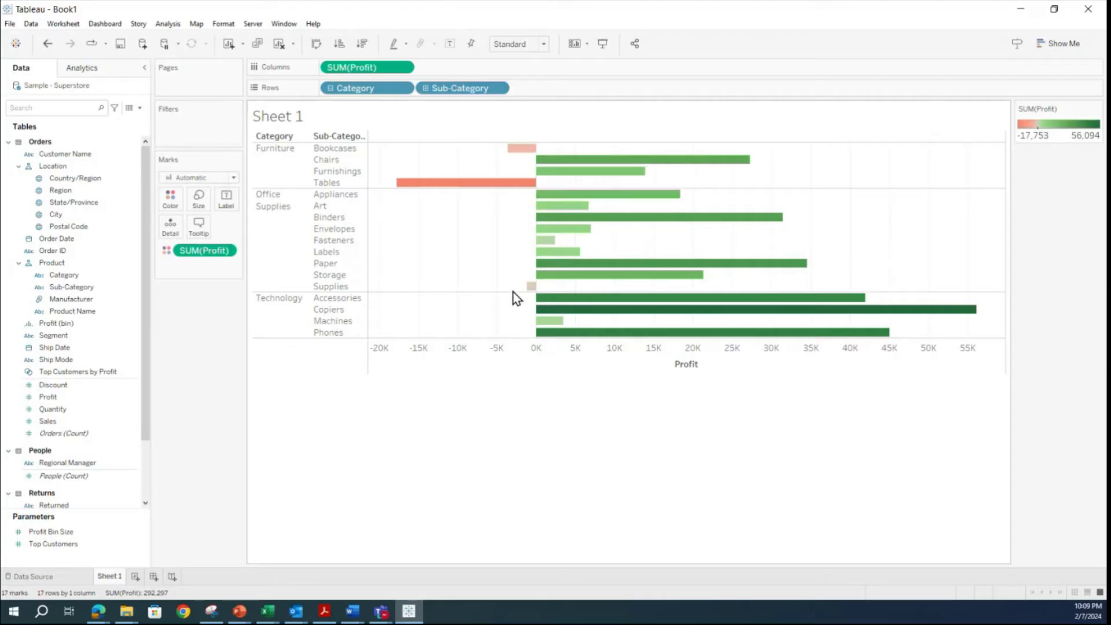
mouse_move(529, 290)
mouse_move(673, 289)
mouse_move(461, 185)
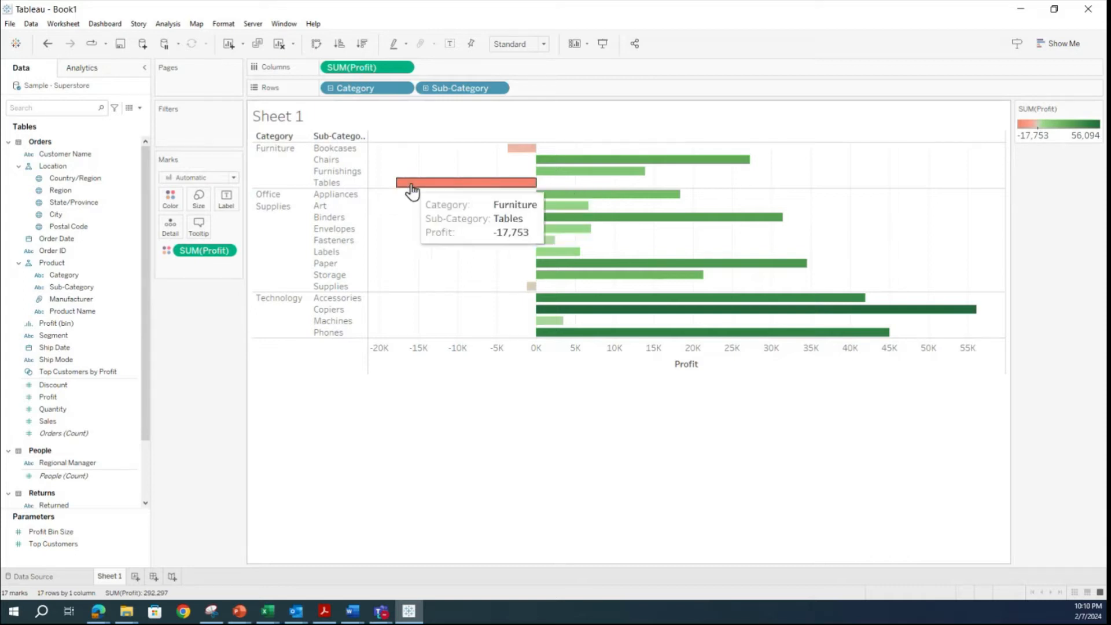
mouse_move(533, 213)
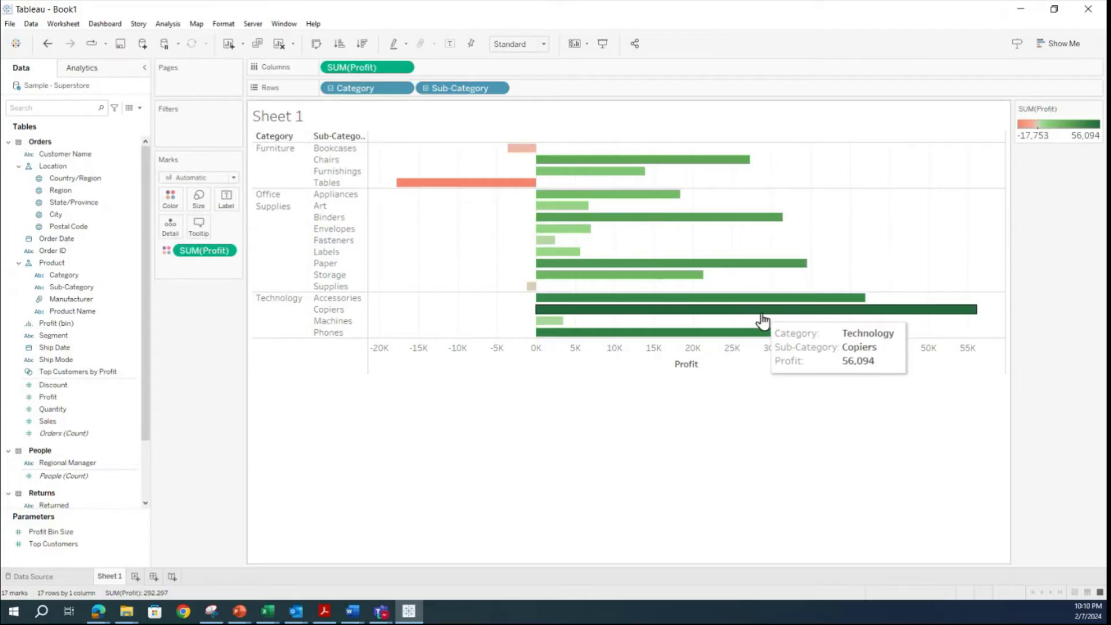
mouse_move(868, 299)
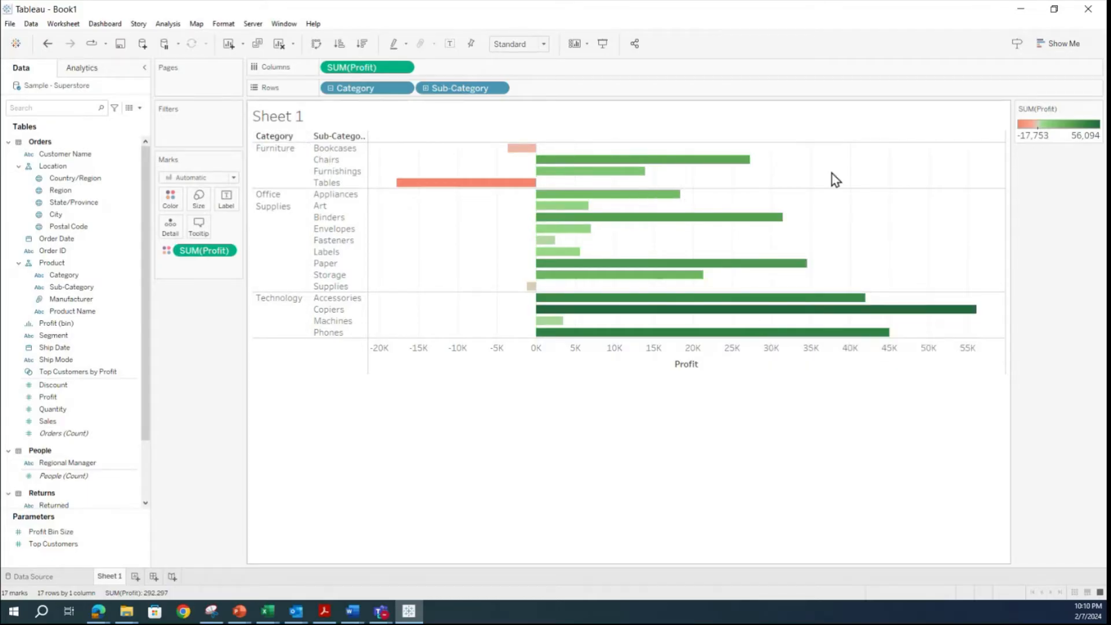
mouse_move(679, 341)
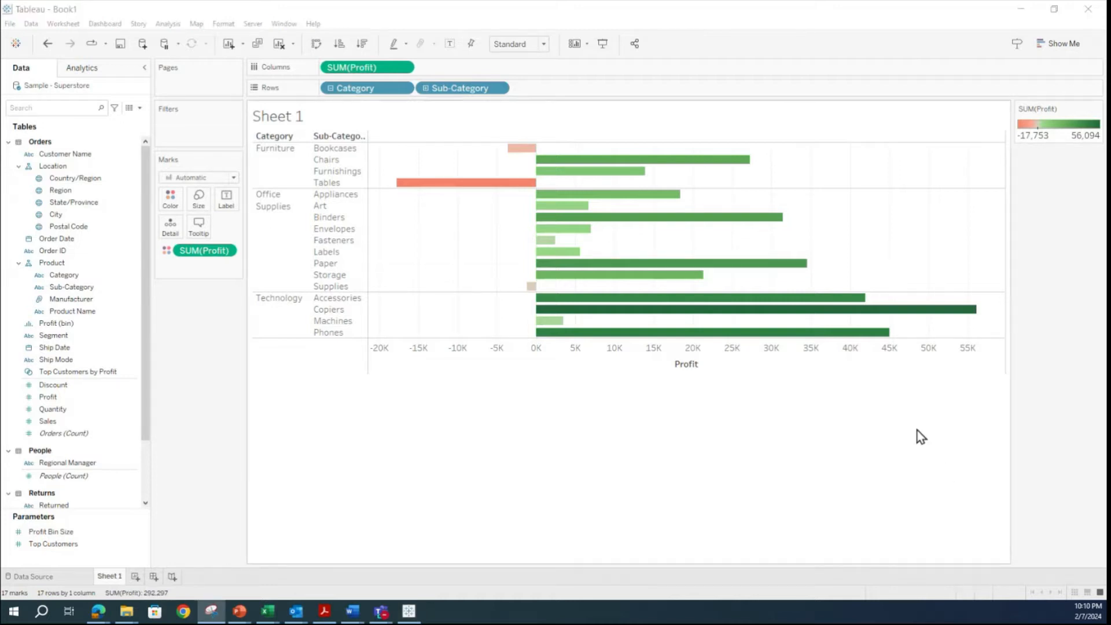
Rename the Sheet 1 worksheet as "Profit by Category".
left_click(111, 577)
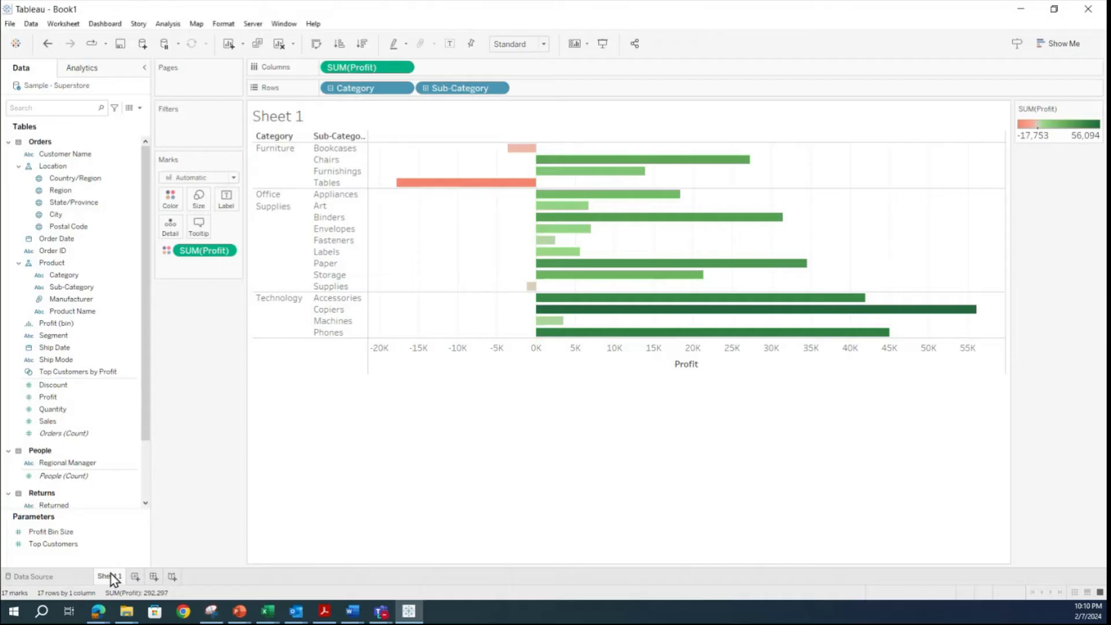
type("Pr")
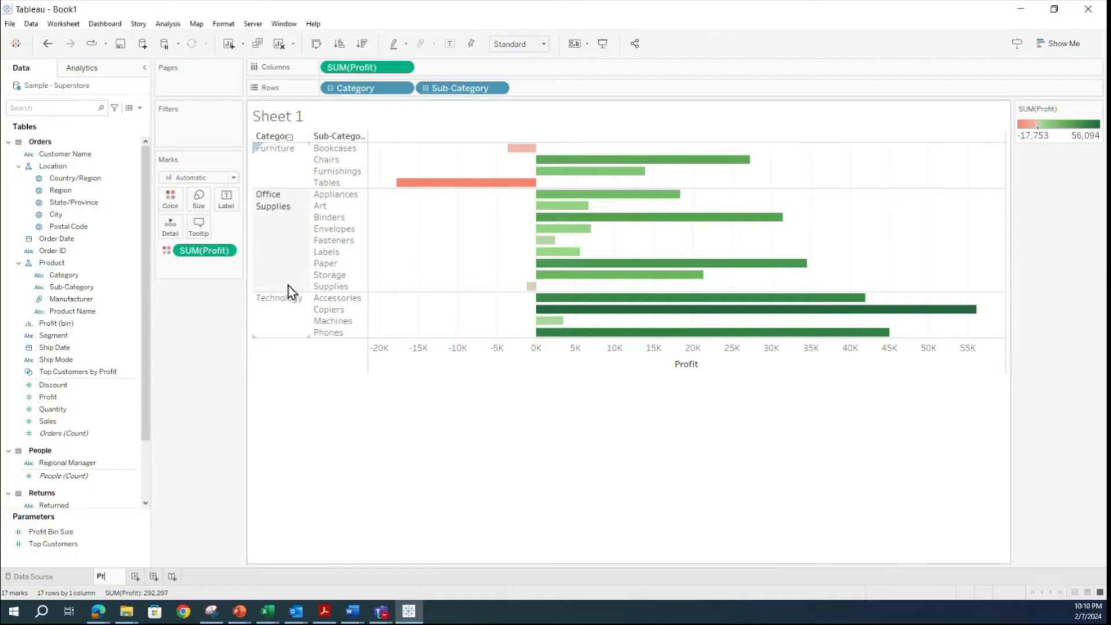
type("ofit by")
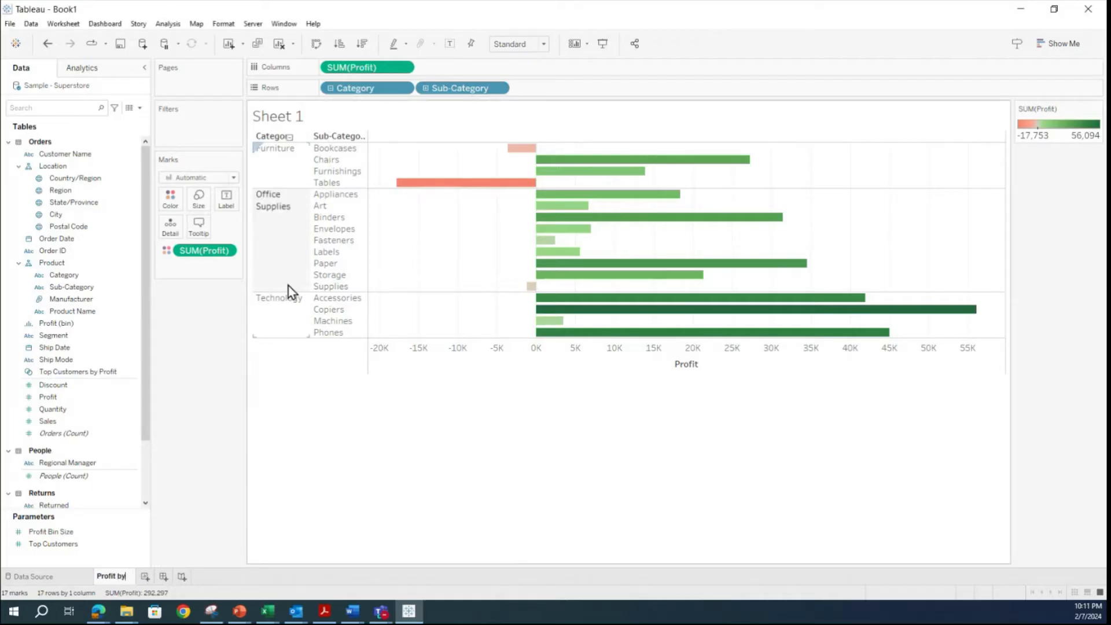
type(" Category")
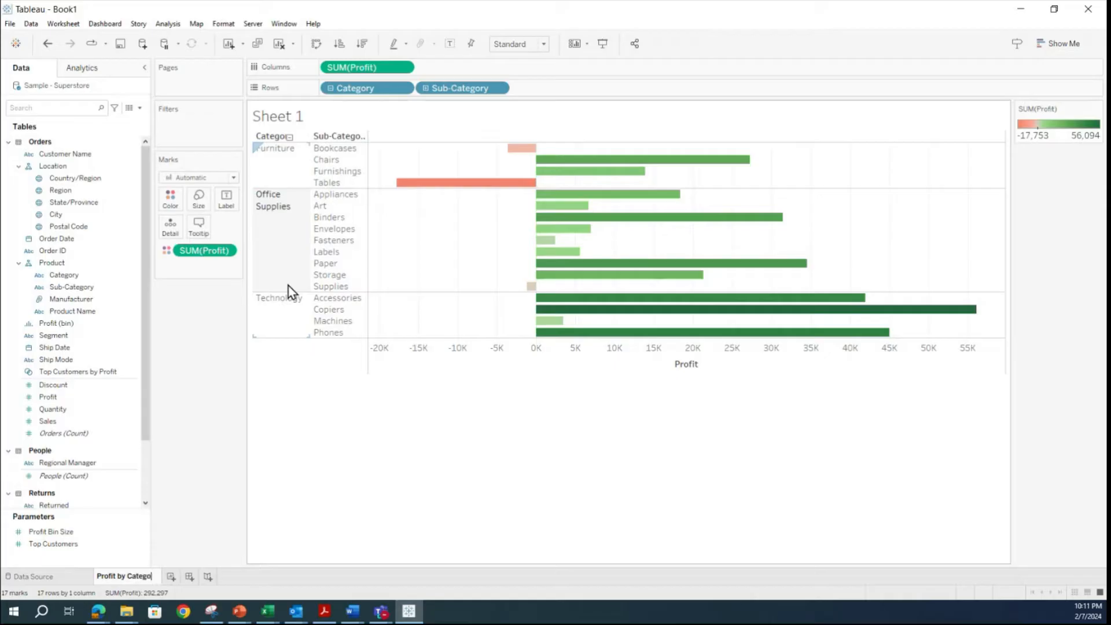
key("Return")
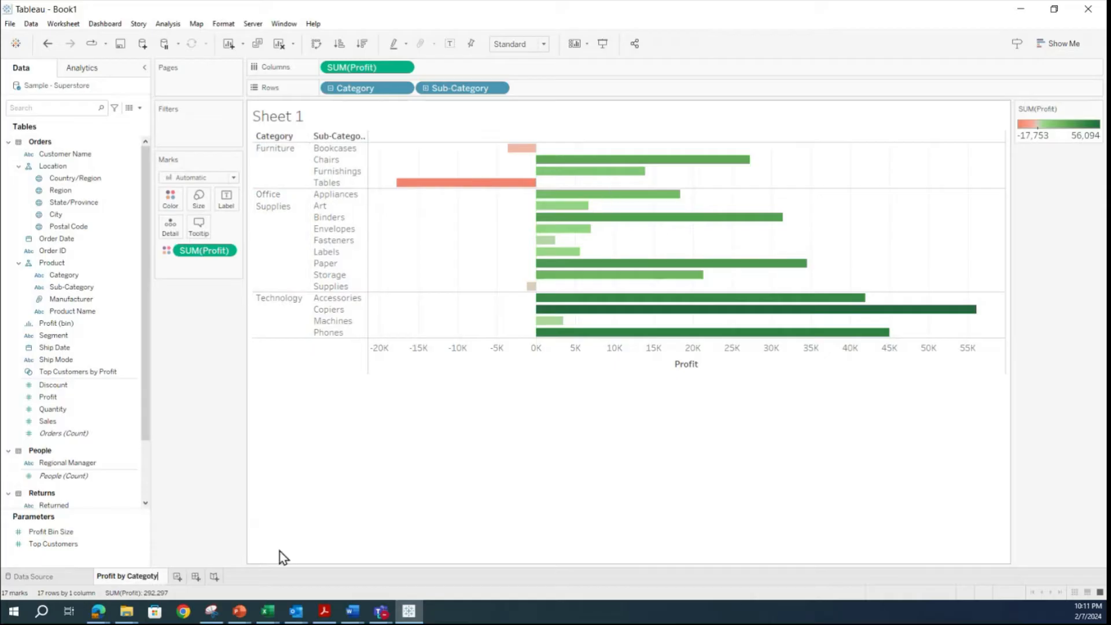
key("BackSpace")
key("BackSpace")
type("ry")
key("Return")
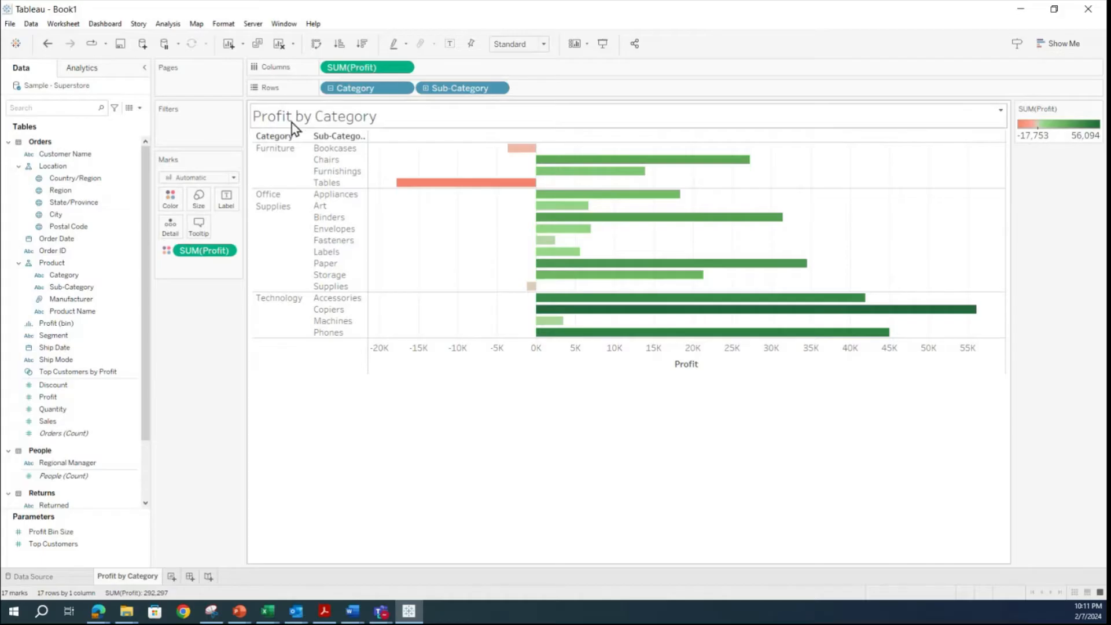
key("ctrl+b")
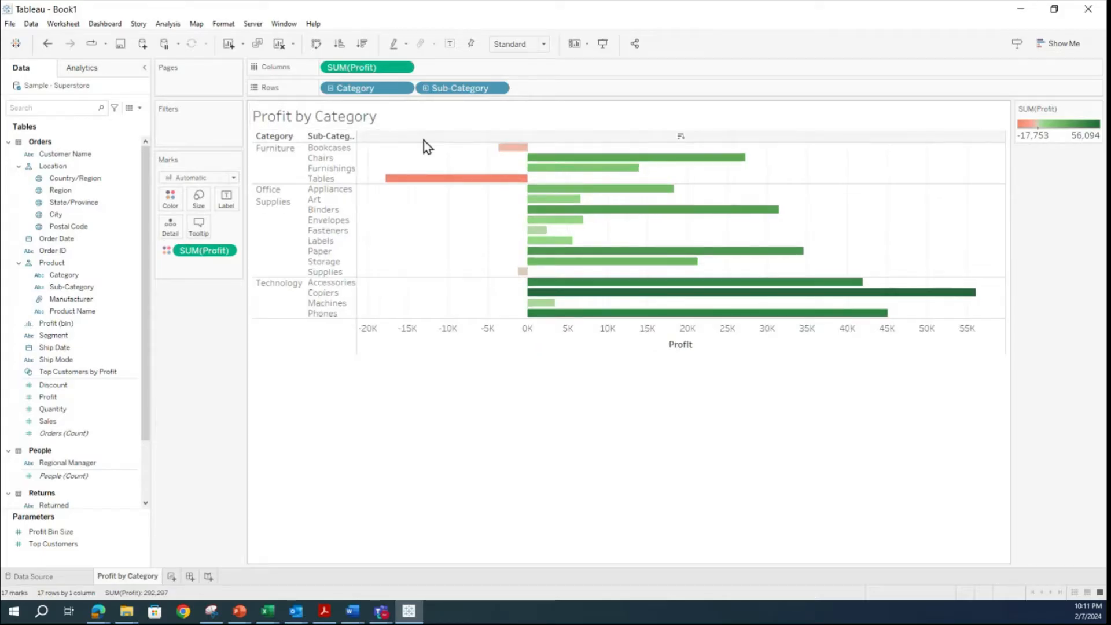
key("ctrl+b")
left_click(55, 41)
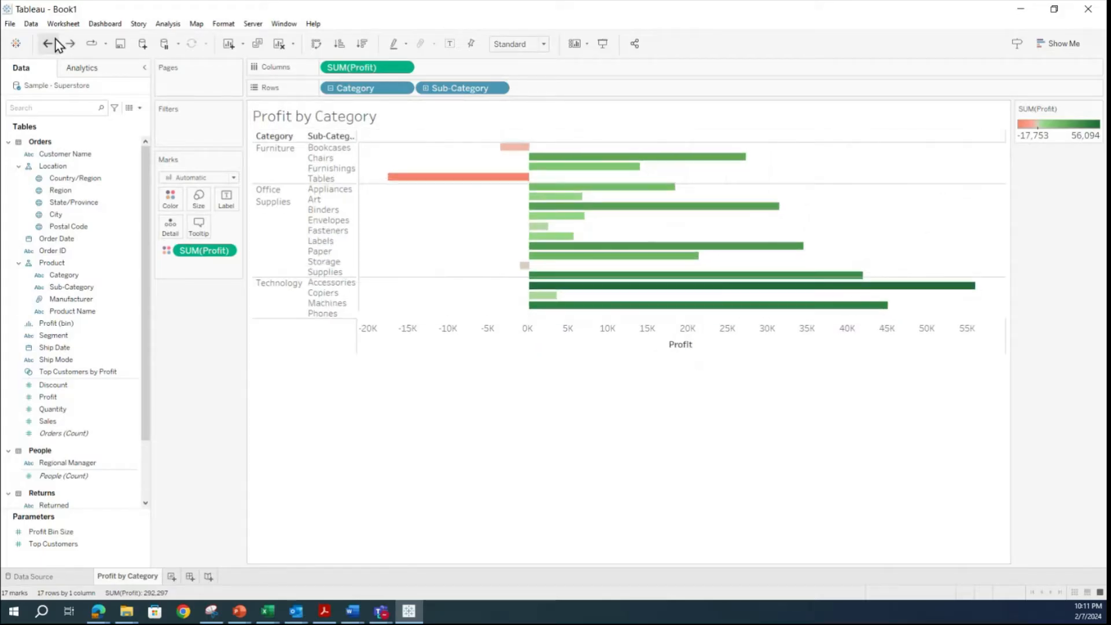
left_click(56, 41)
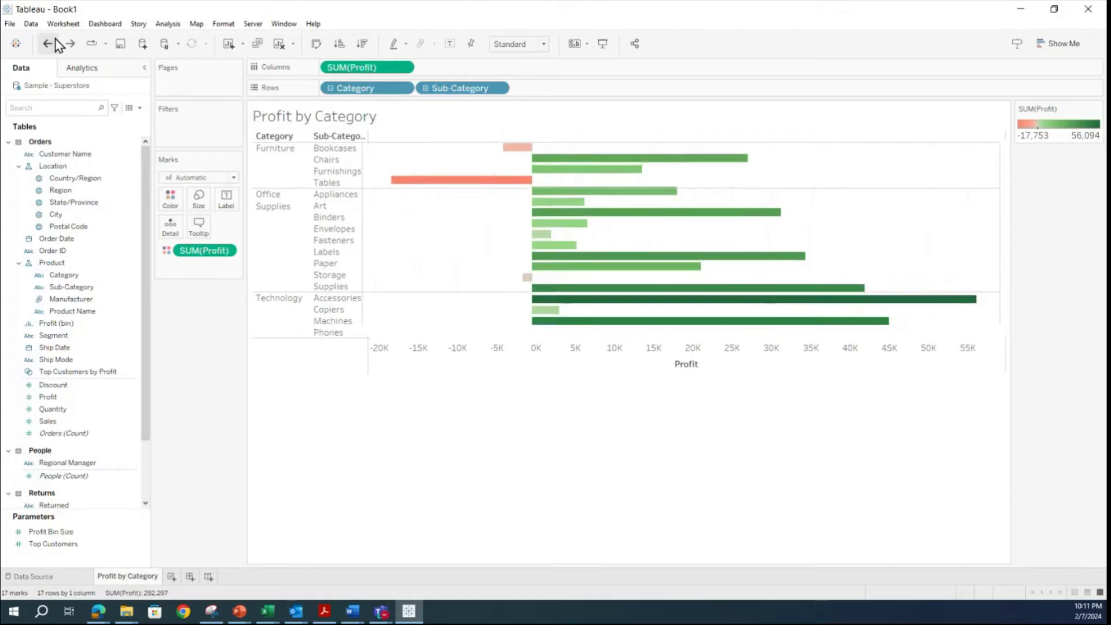
Format the Profit by Category sheet title as bold, size 20 and centered, and apply it.
double_click(340, 117)
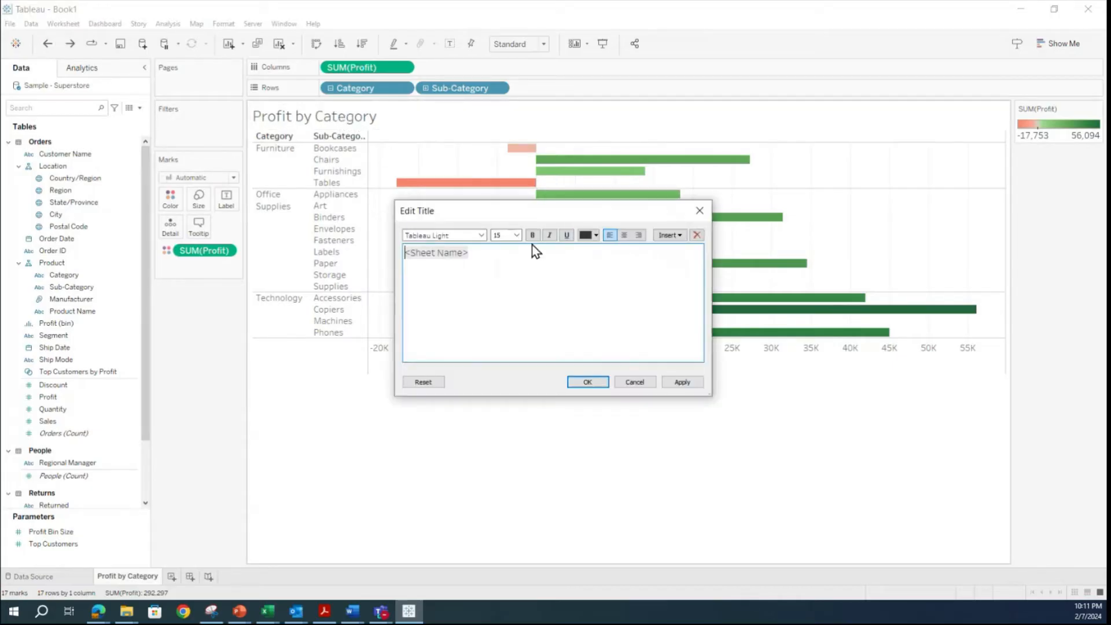
left_click(497, 258)
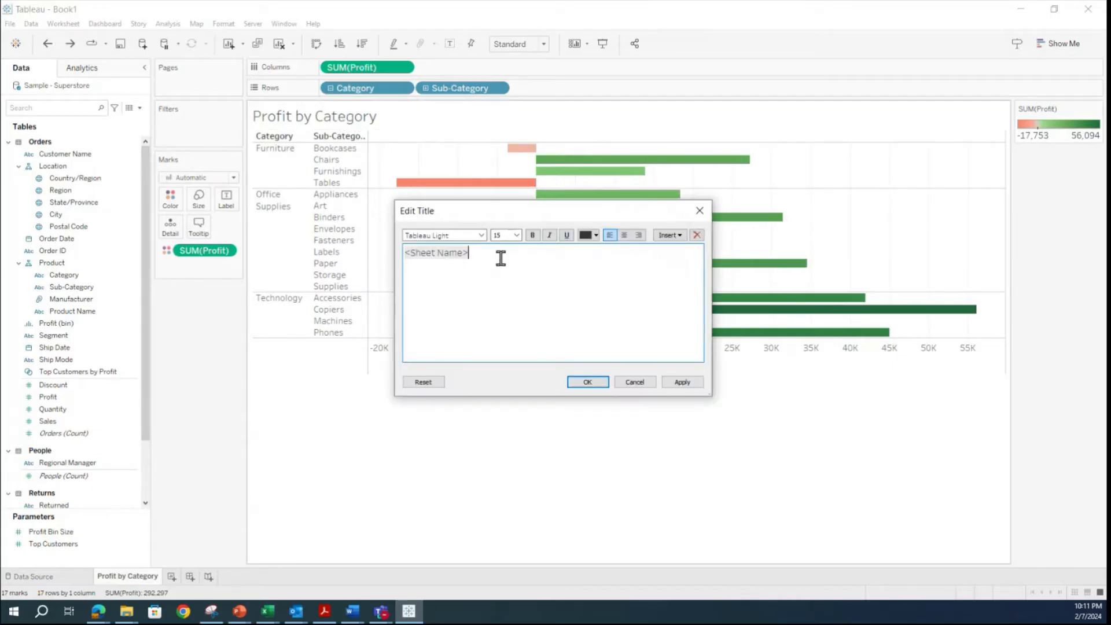
left_click(531, 237)
left_click_drag(505, 258, 390, 256)
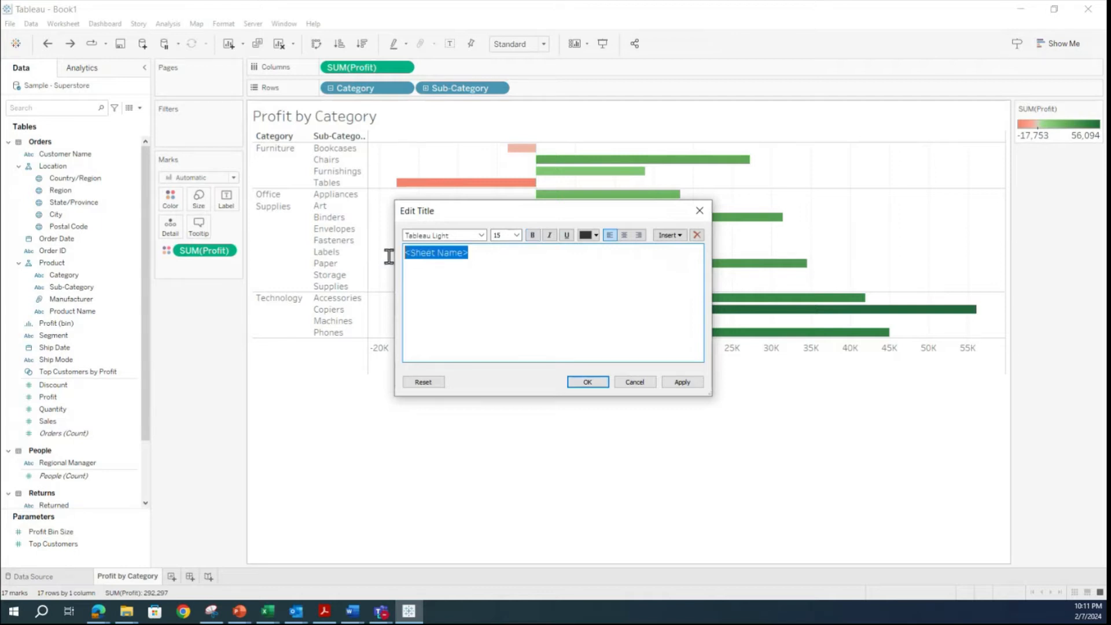
left_click(515, 235)
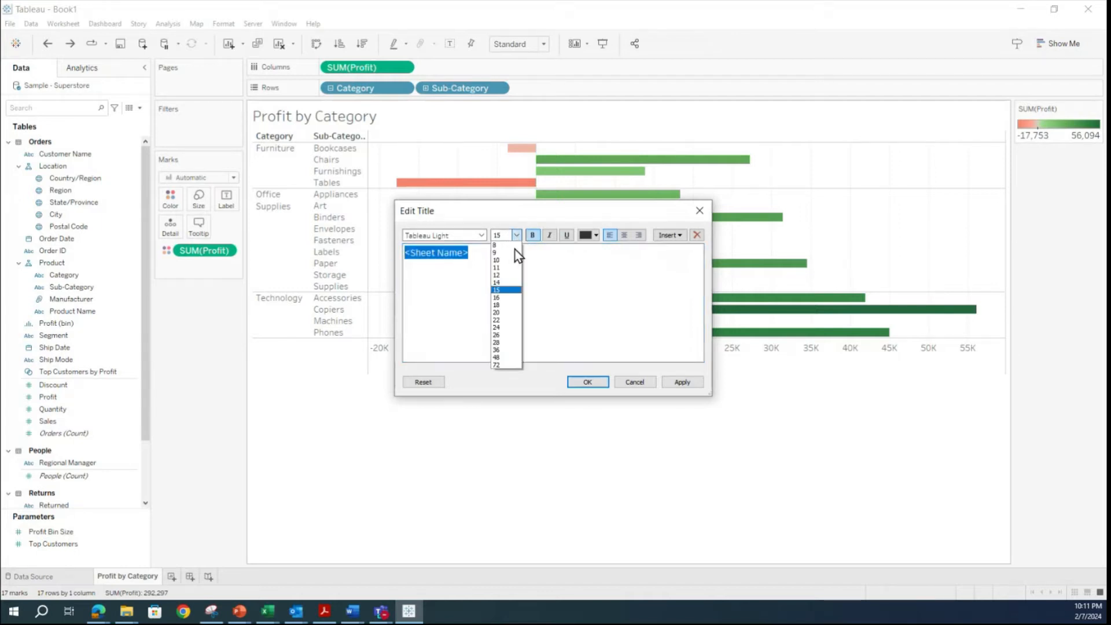
left_click(500, 312)
left_click(623, 235)
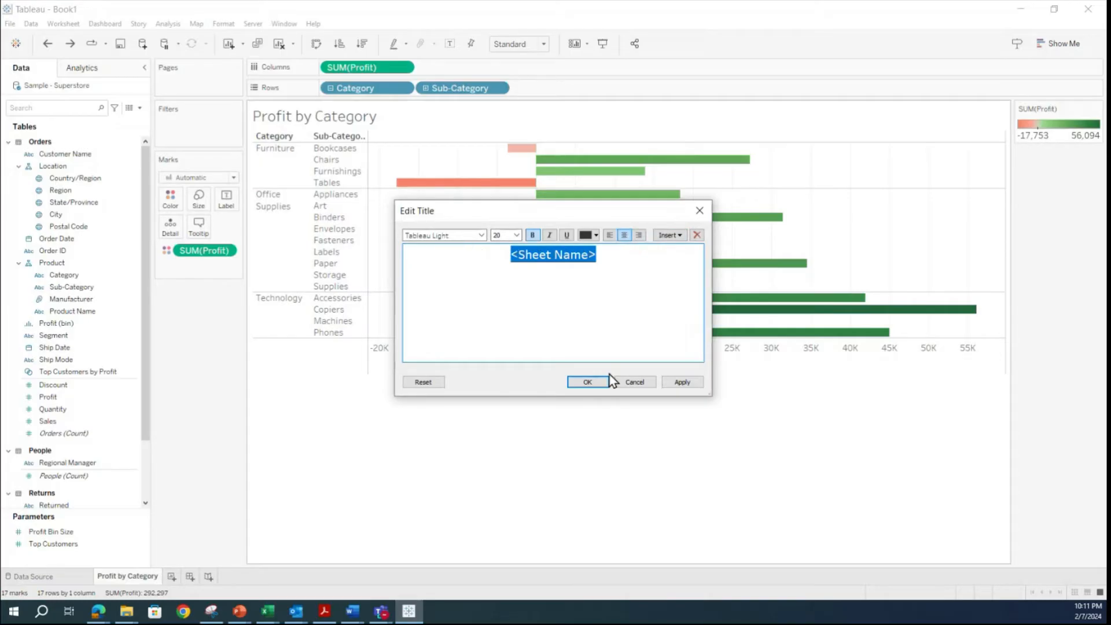
left_click(683, 382)
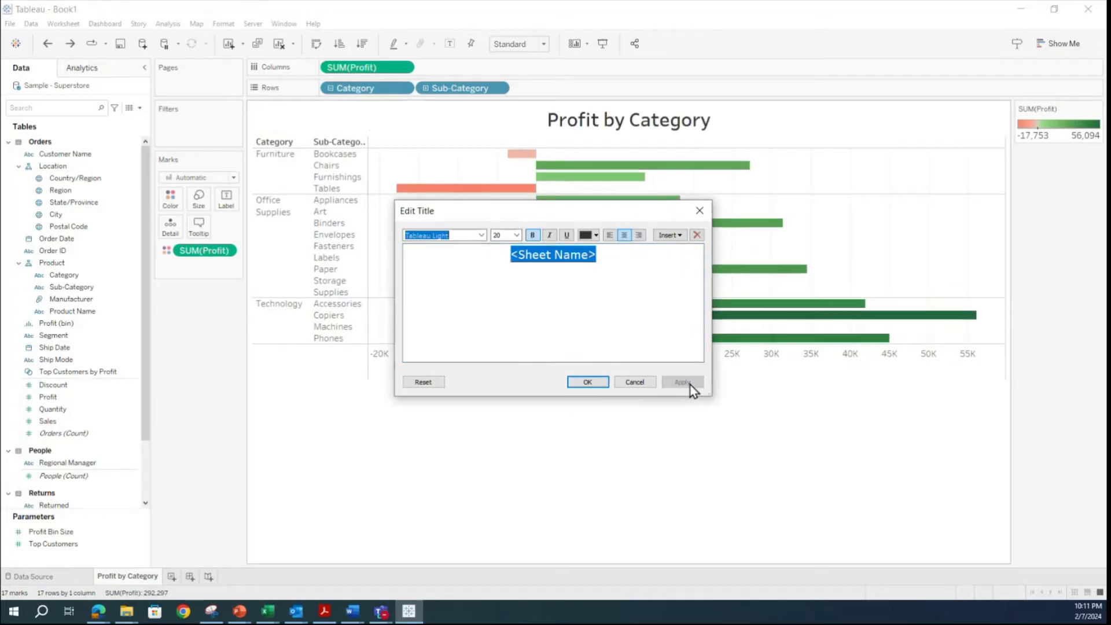
left_click(586, 382)
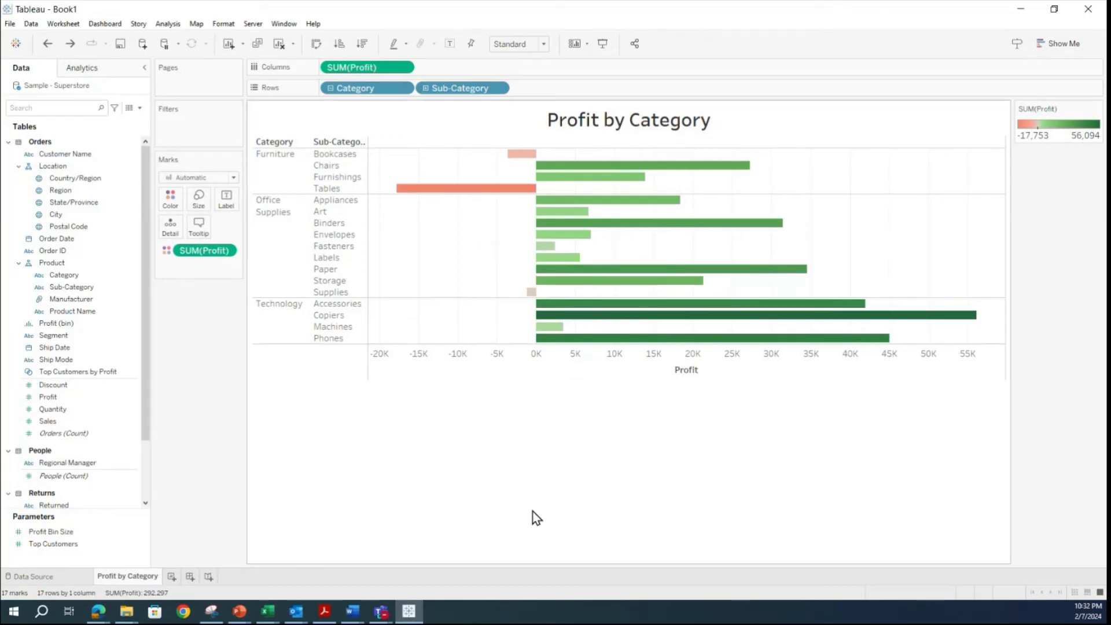
Add a new worksheet and name it "Profit by State".
left_click(171, 577)
double_click(179, 577)
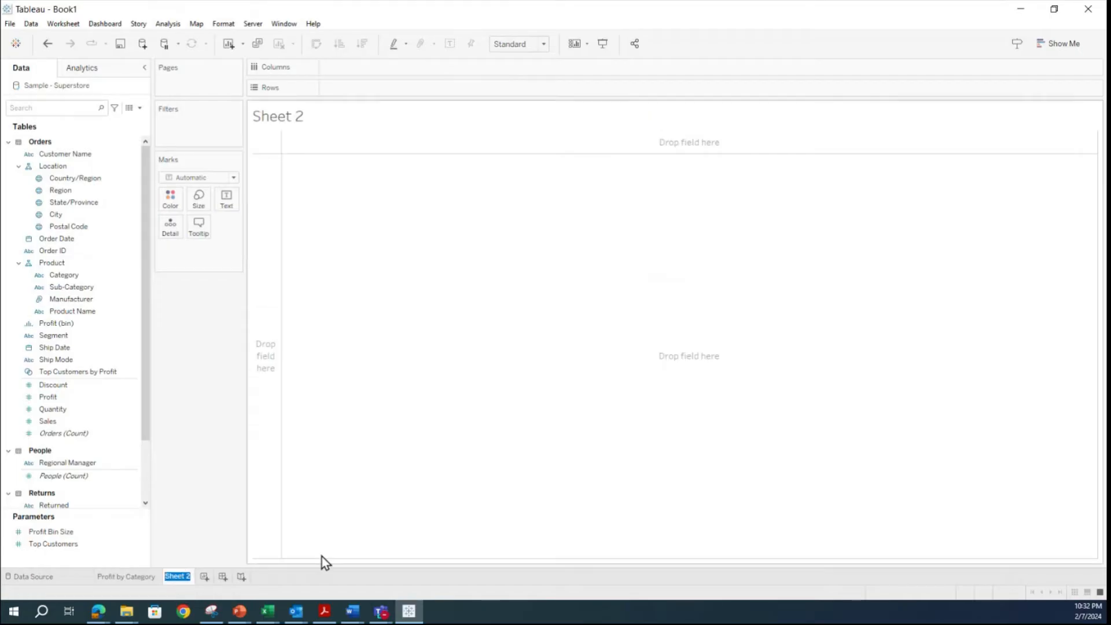
type("Profit by State")
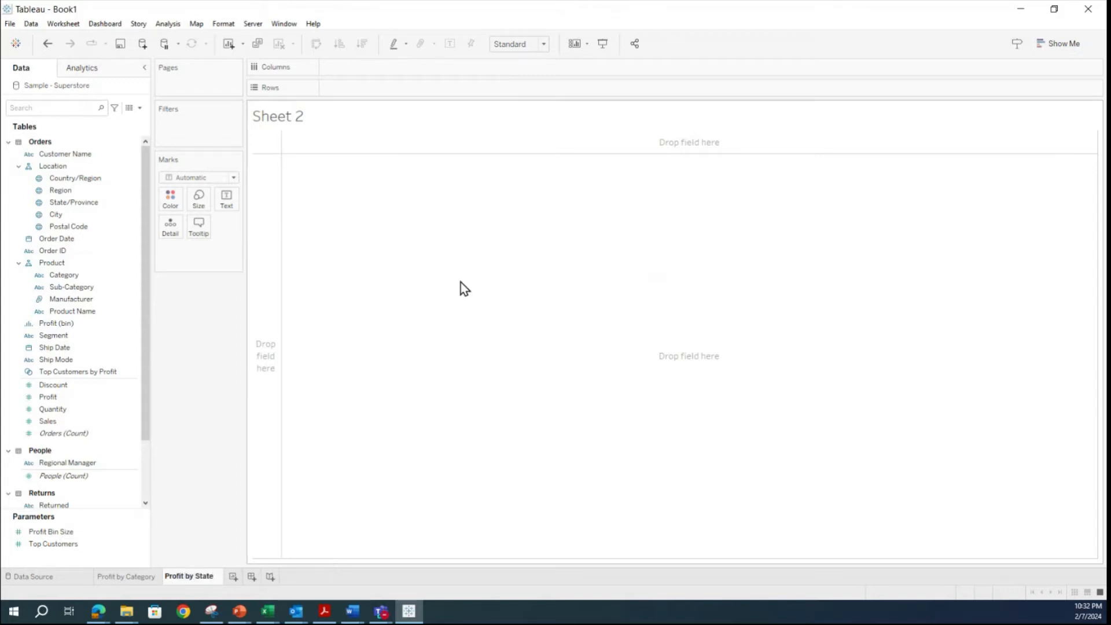
key("Return")
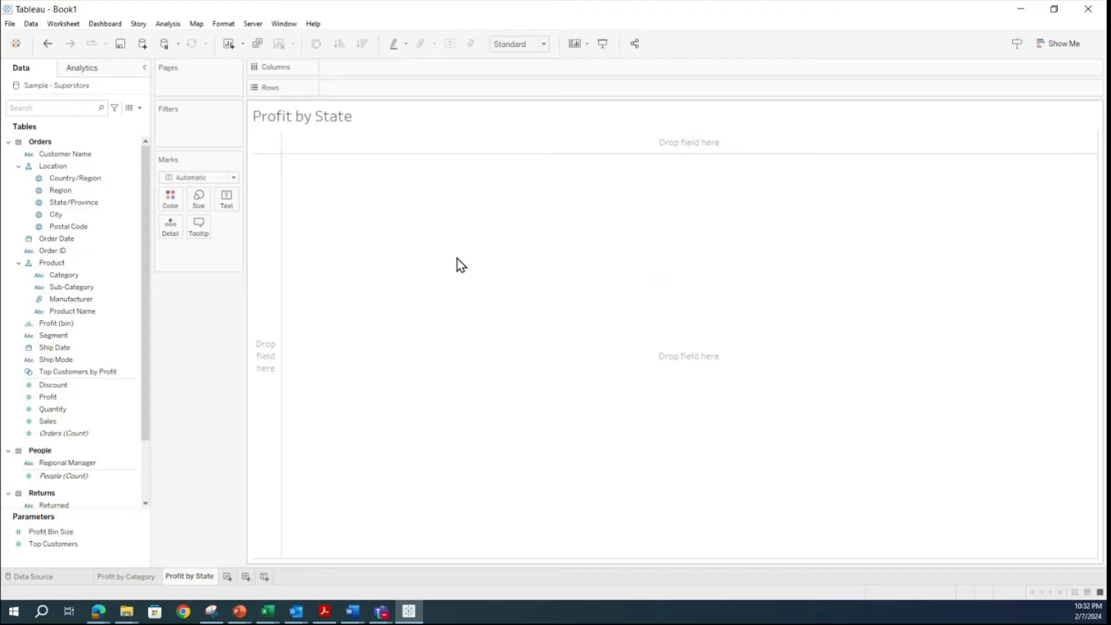
Format the Profit by State sheet title as size 20, bold and centered, and apply it.
double_click(324, 119)
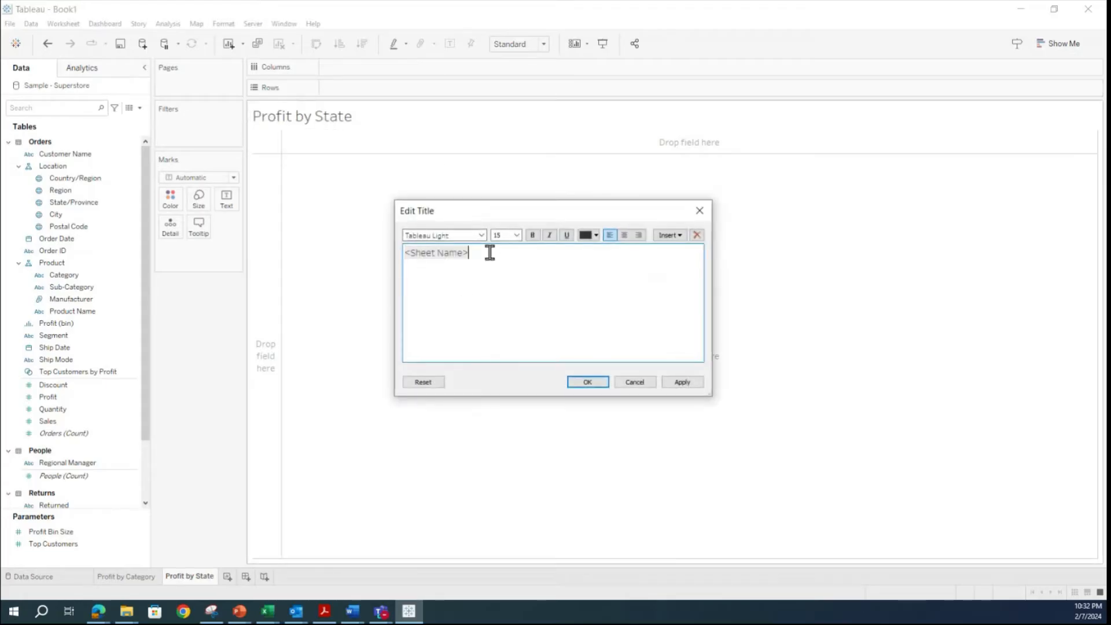
left_click_drag(489, 253, 401, 252)
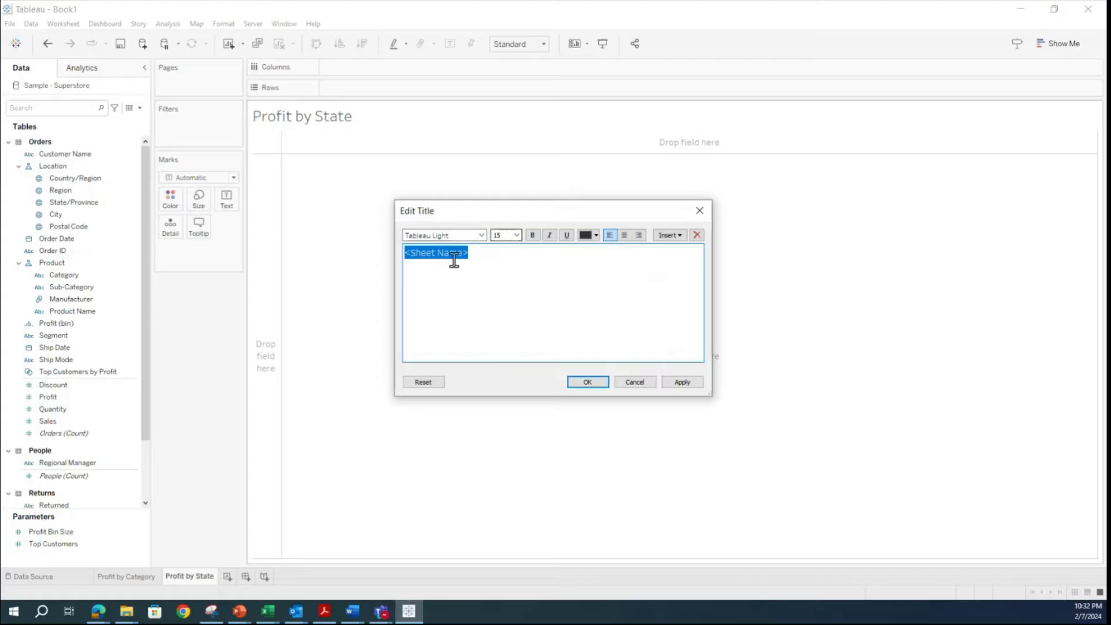
left_click(516, 235)
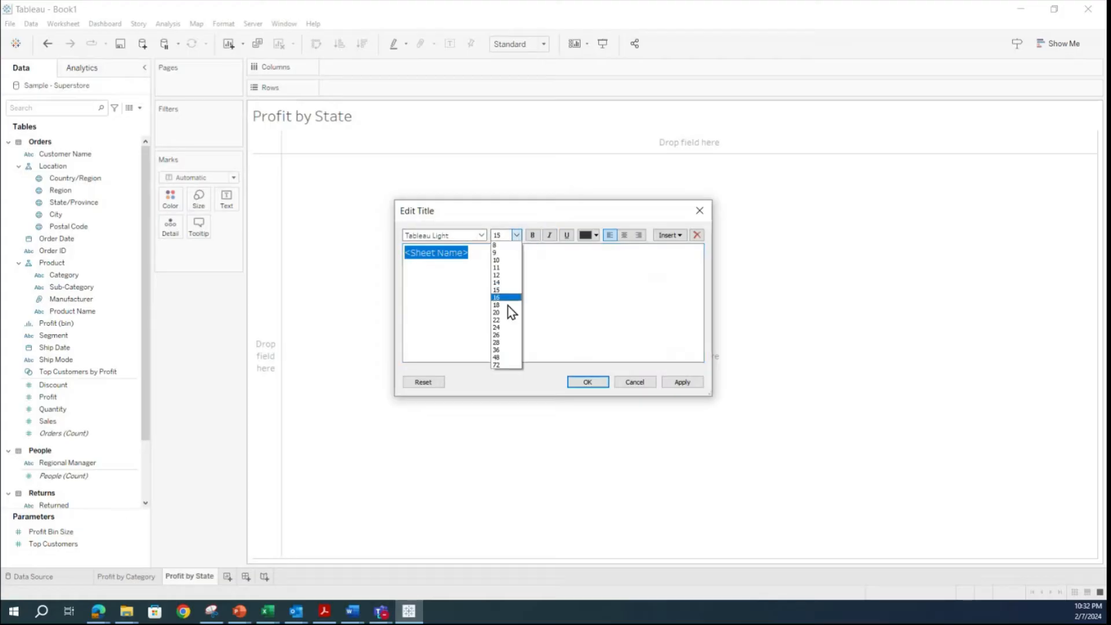
left_click(507, 313)
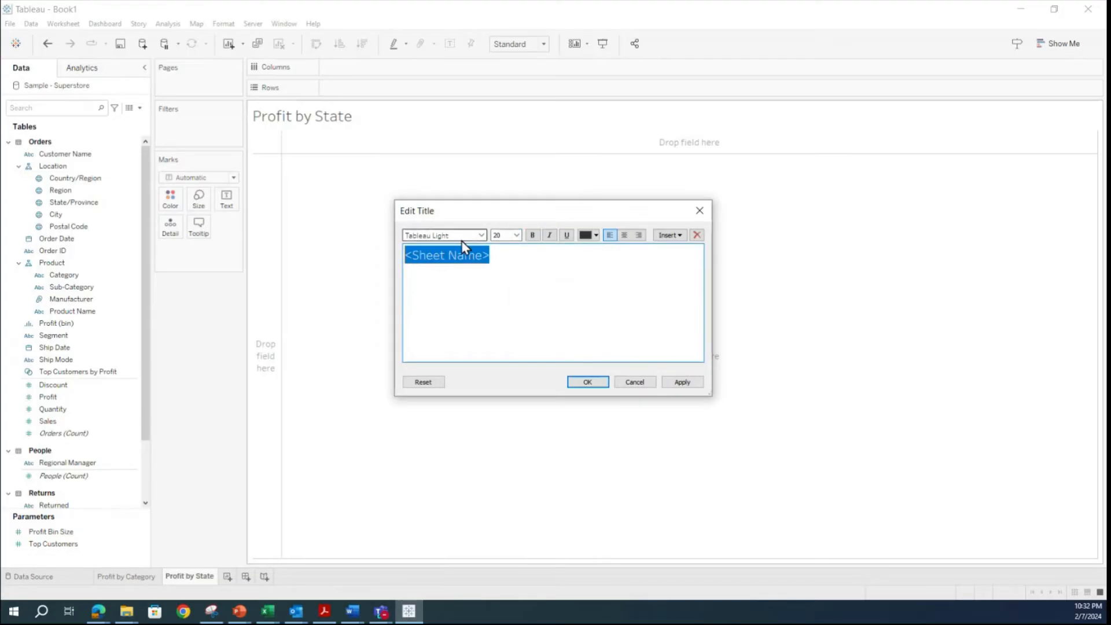
left_click(532, 236)
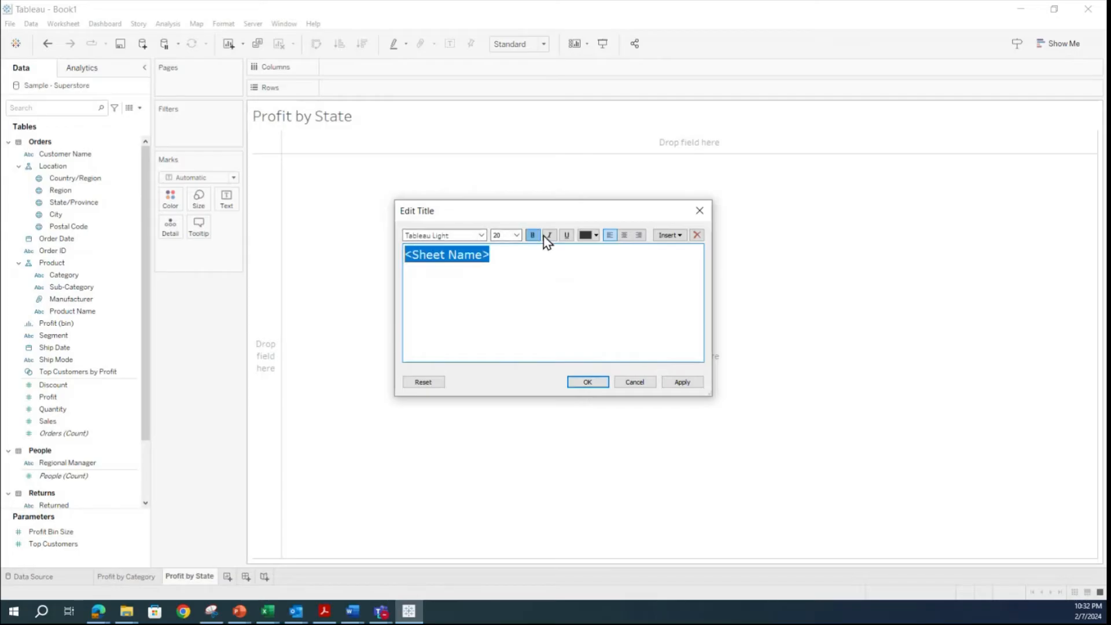
left_click(624, 239)
left_click(686, 384)
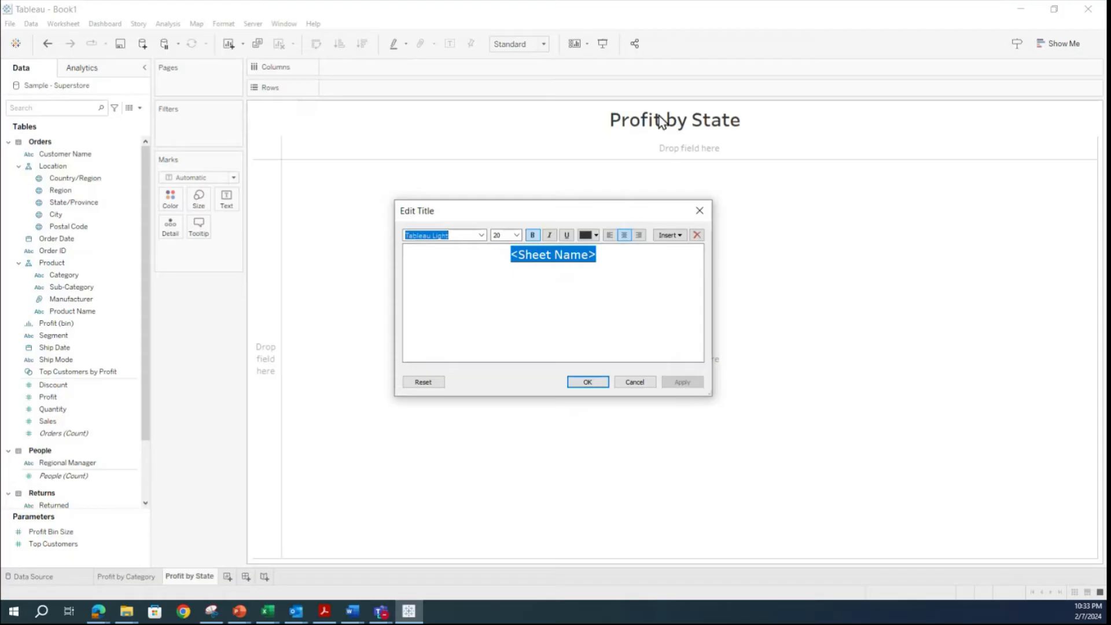
left_click(590, 383)
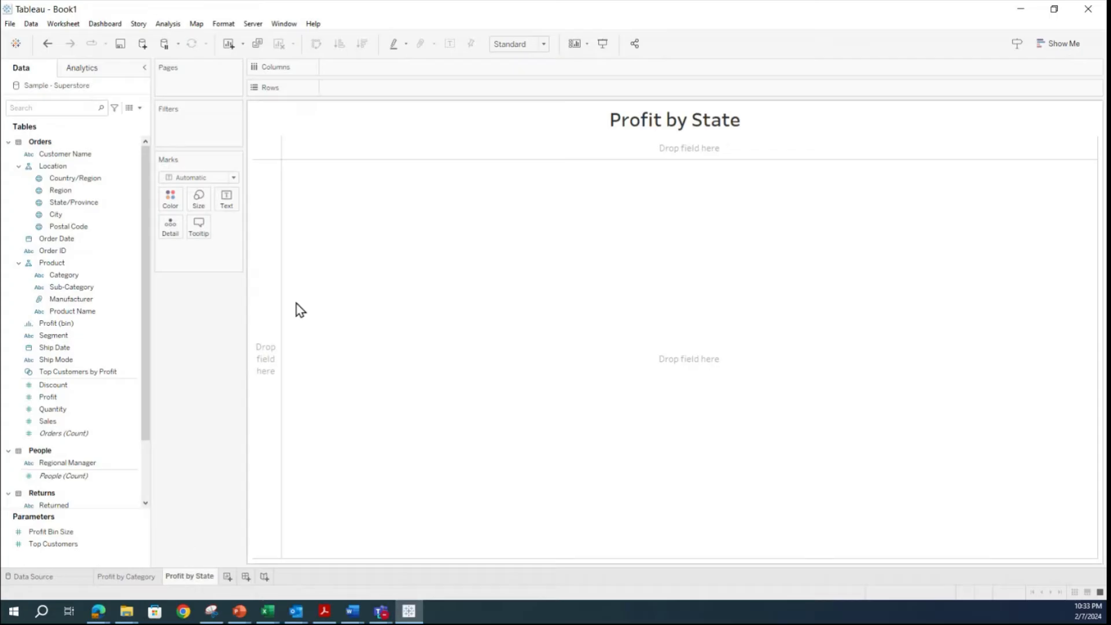
Plot State/Province as a map on the Profit by State sheet and add Profit to the map marks.
left_click(93, 203)
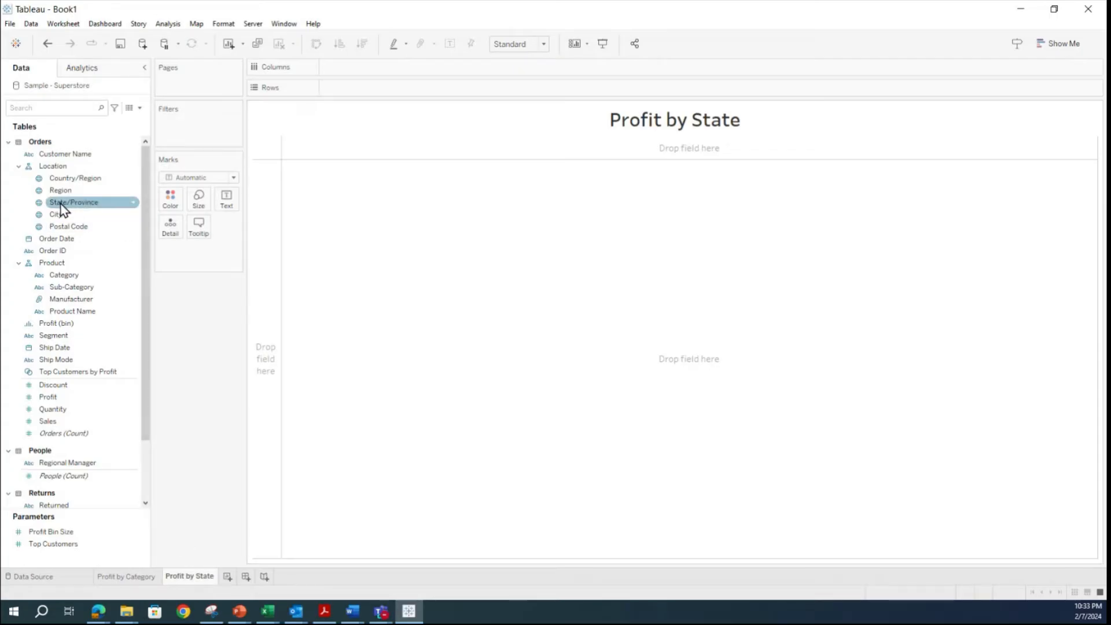
left_click_drag(62, 208, 675, 368)
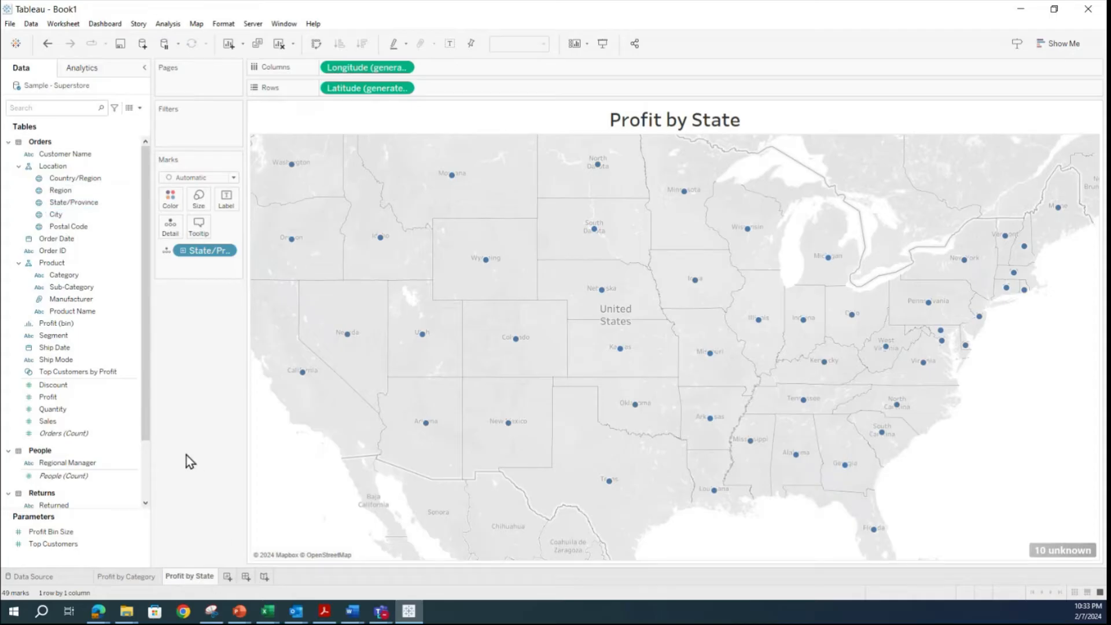
left_click_drag(47, 396, 610, 324)
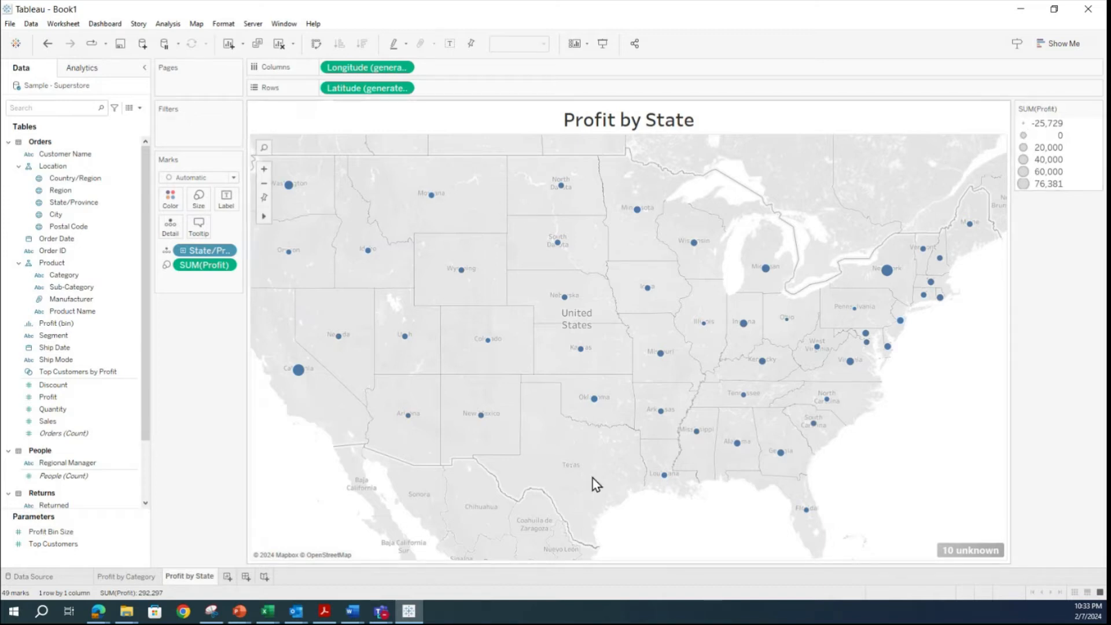
mouse_move(572, 468)
mouse_move(300, 374)
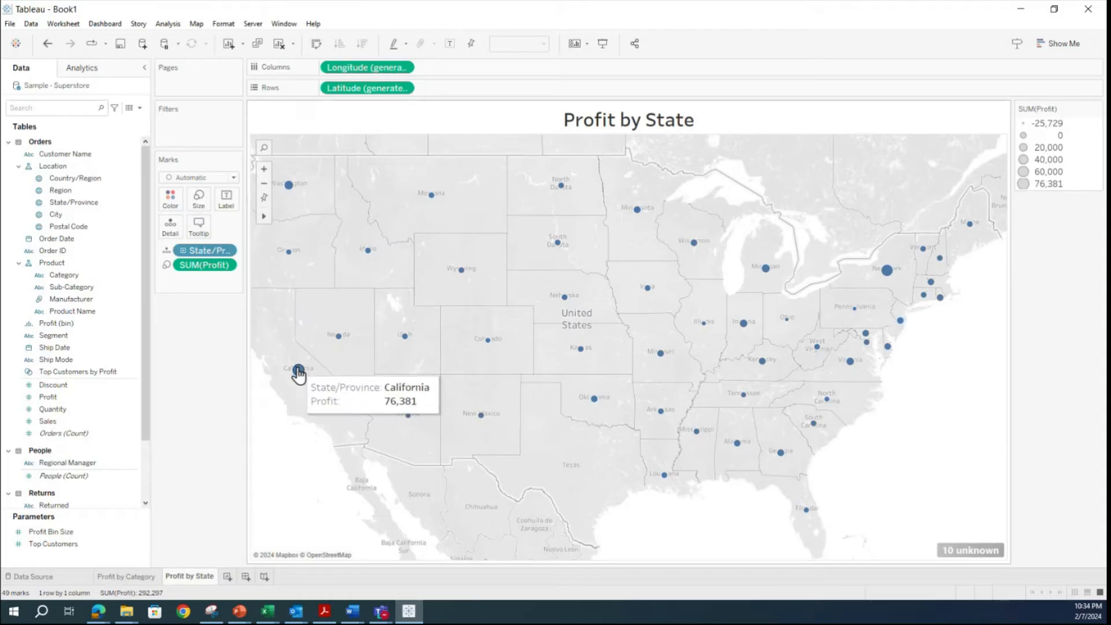
Review the suggested chart types for the state map, and look at the colored bars on the Profit by Category sheet.
left_click(1060, 45)
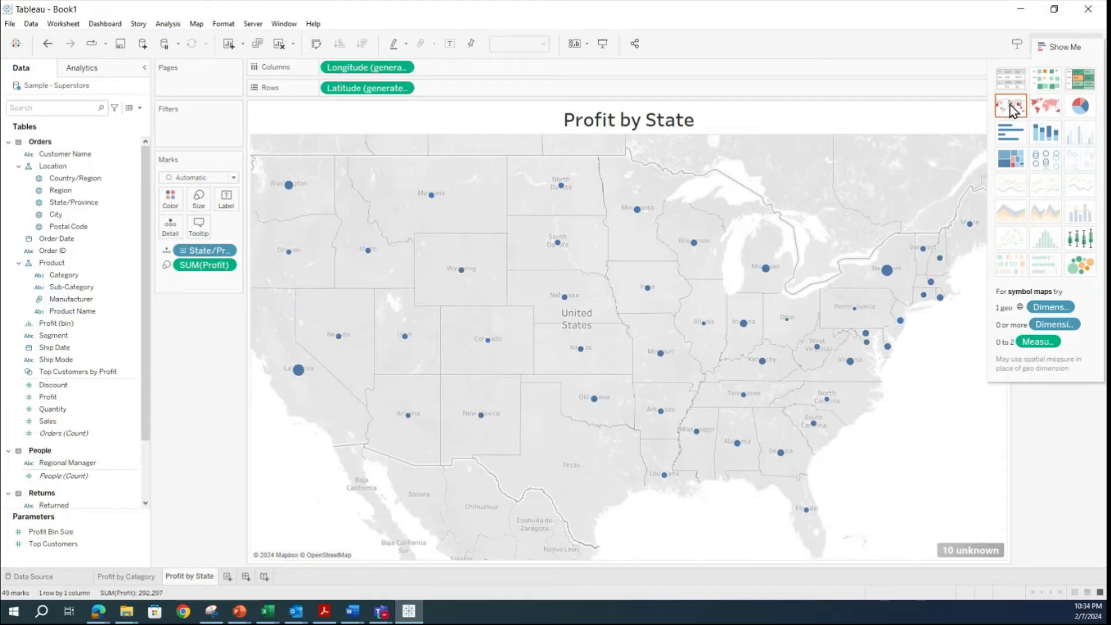
left_click(1068, 46)
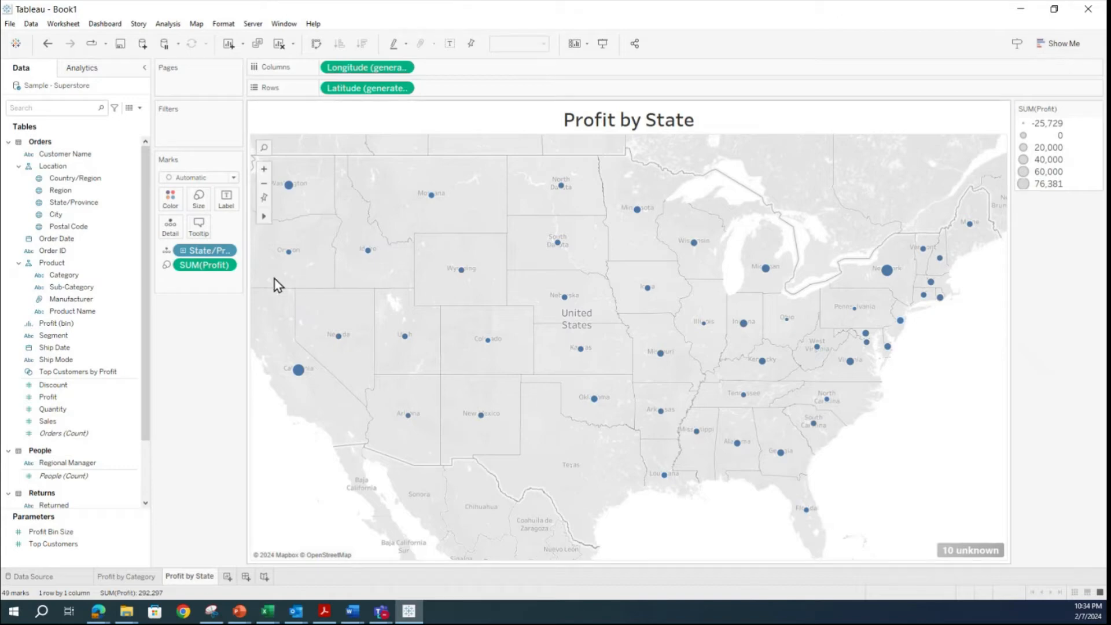
left_click(126, 576)
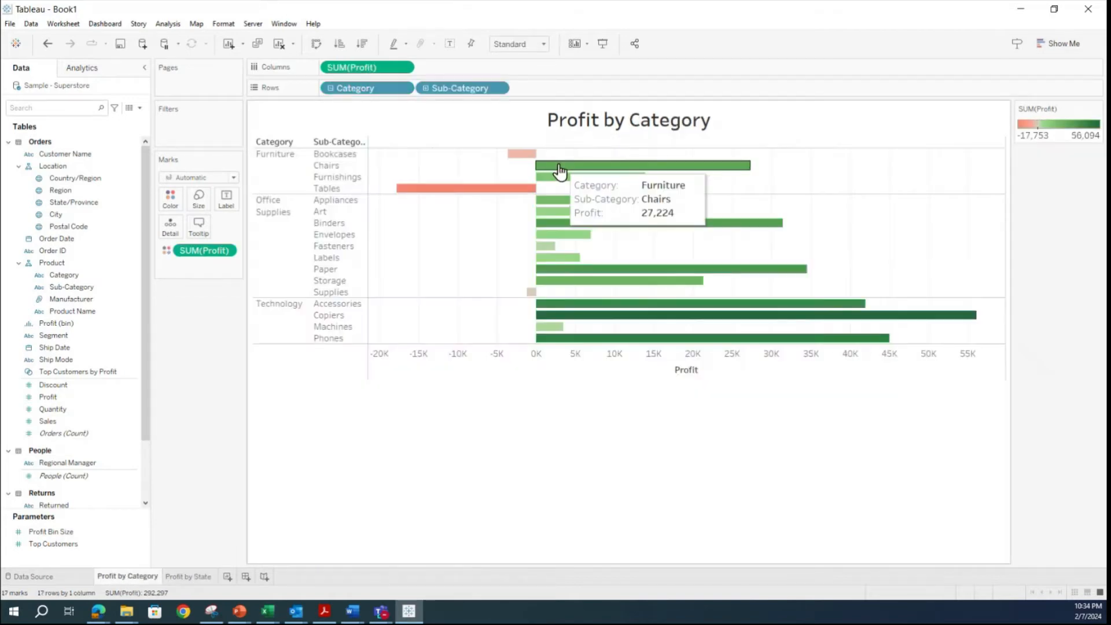
Return to the Profit by State sheet and encode SUM(Profit) as color instead of size on the map.
left_click(174, 577)
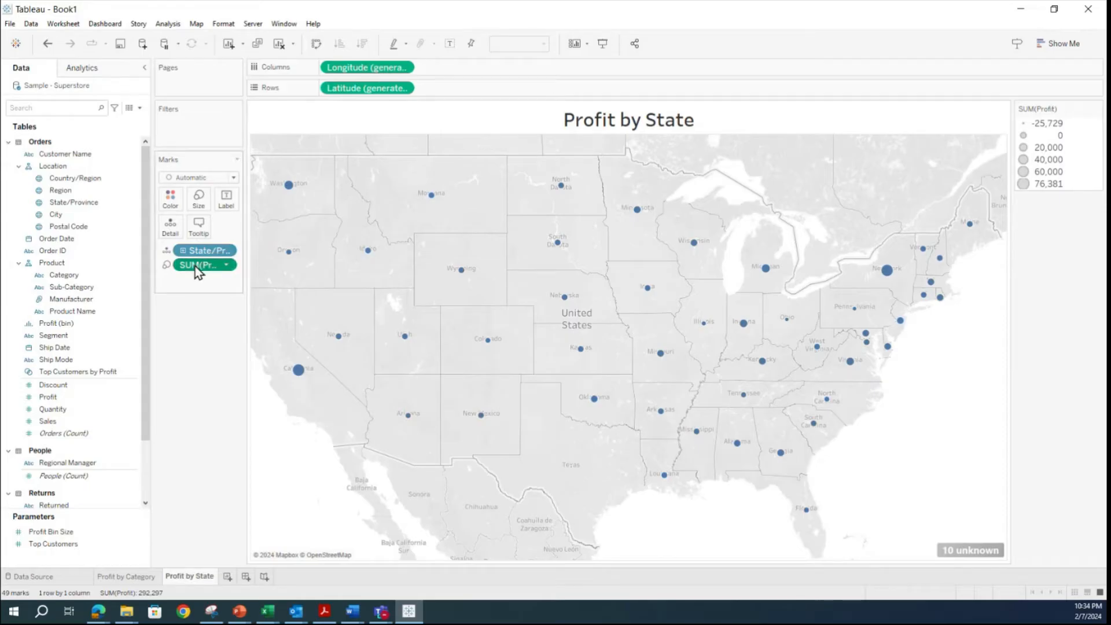
left_click_drag(196, 266, 175, 203)
left_click(177, 206)
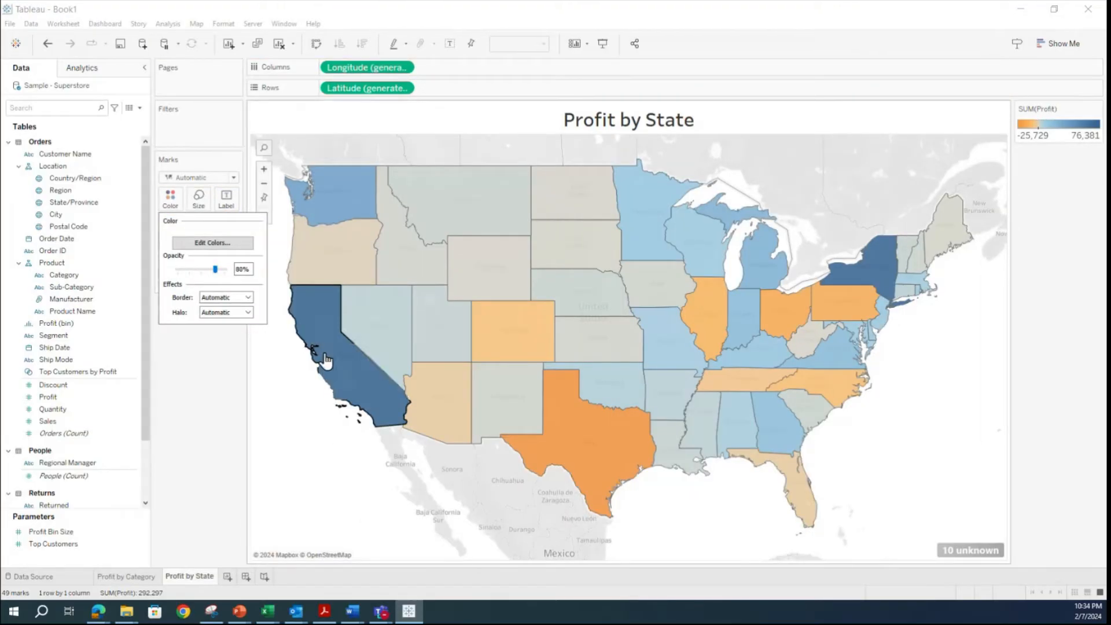
mouse_move(351, 383)
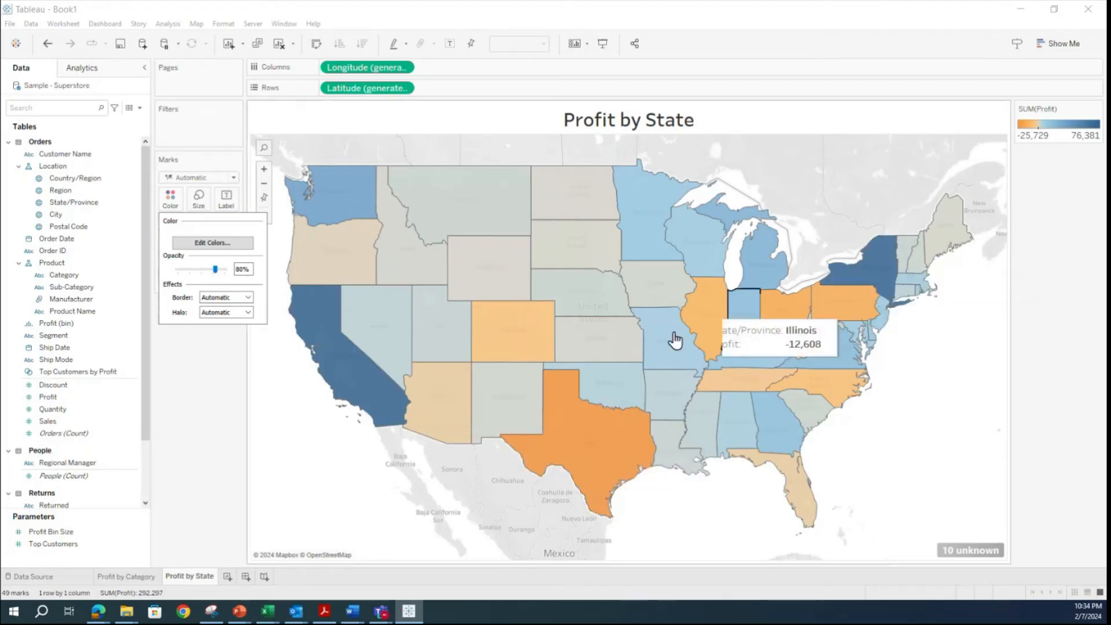
left_click(178, 204)
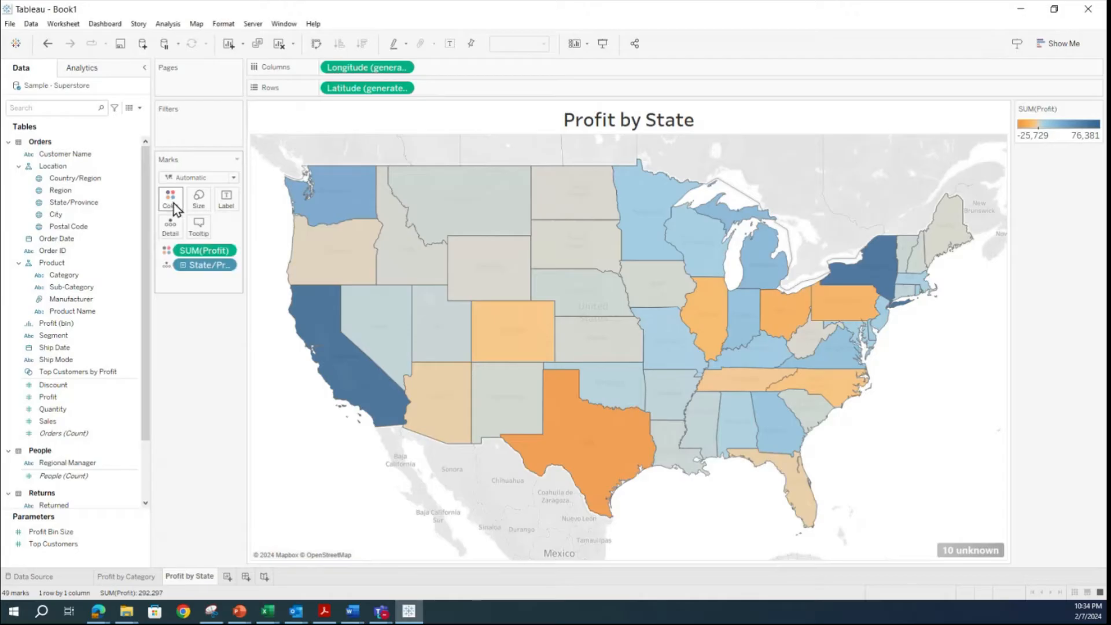
Set the map's Profit colors to the Red-Green Diverging palette centered at 0 and apply it.
left_click(176, 203)
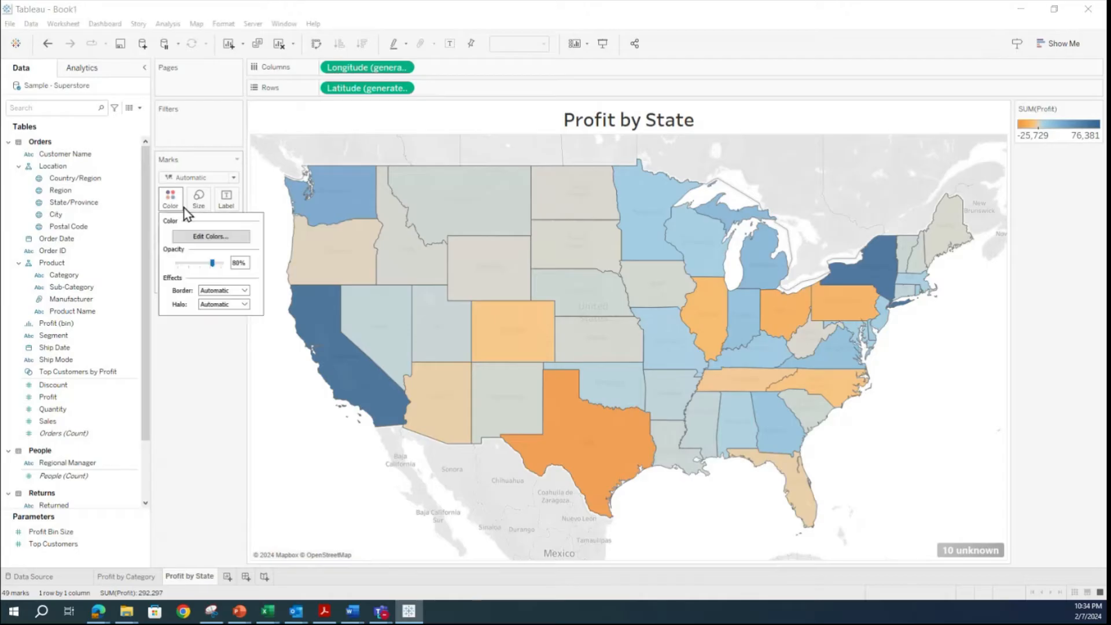
left_click(200, 239)
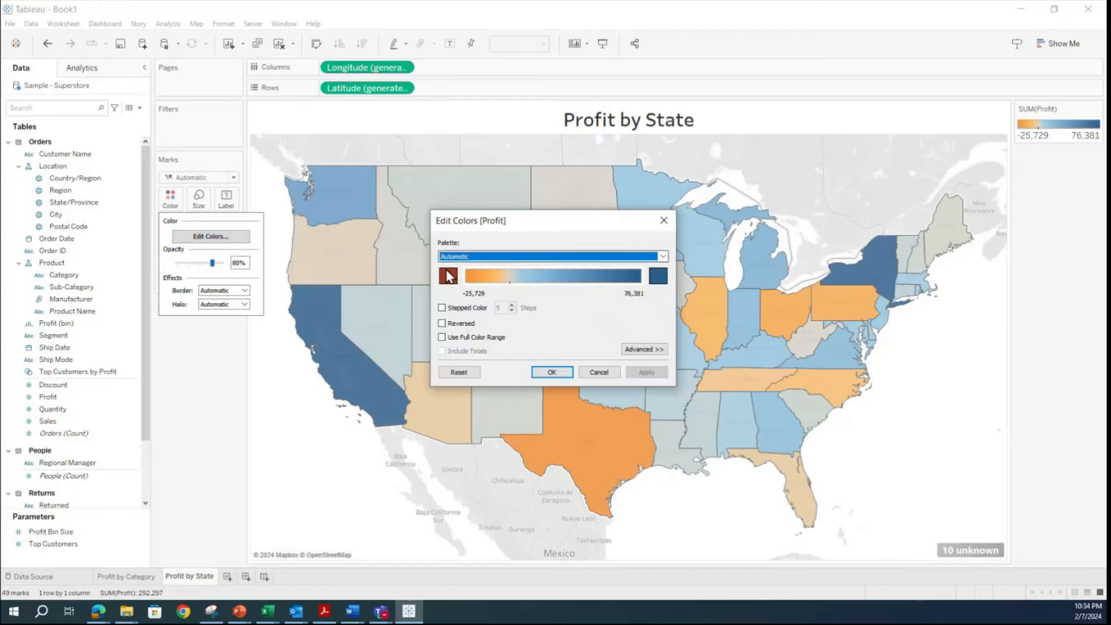
left_click(663, 256)
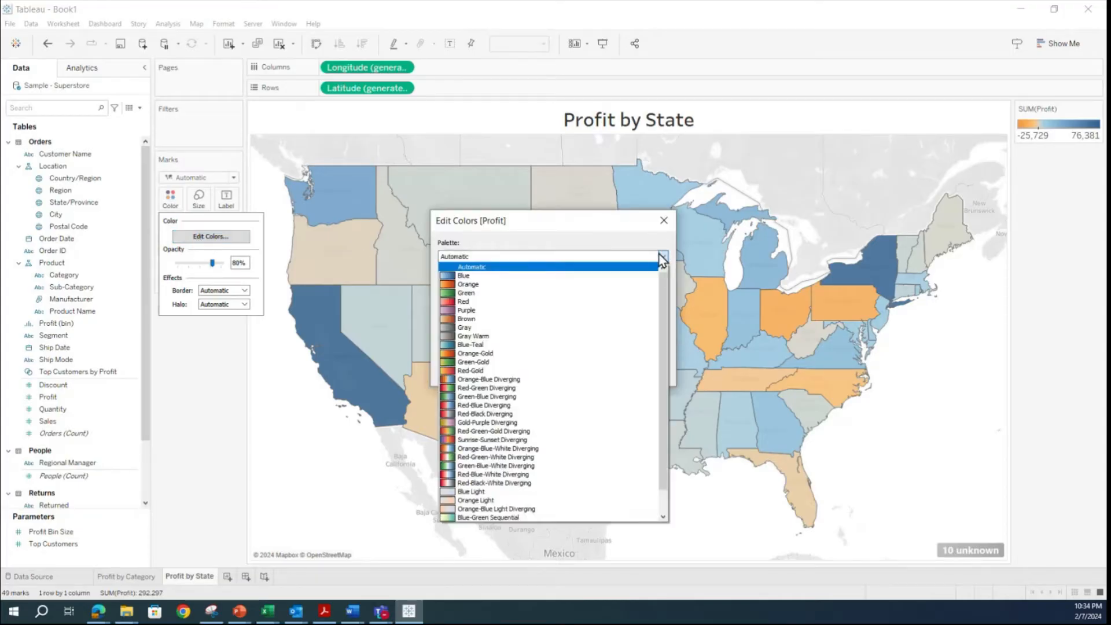
left_click(488, 388)
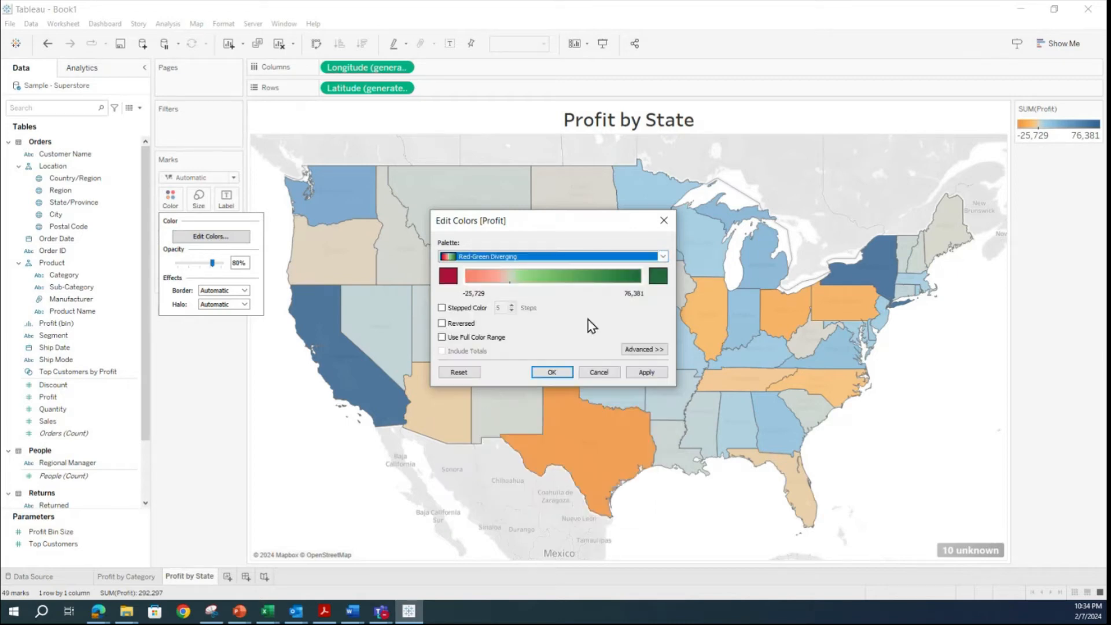
left_click(647, 350)
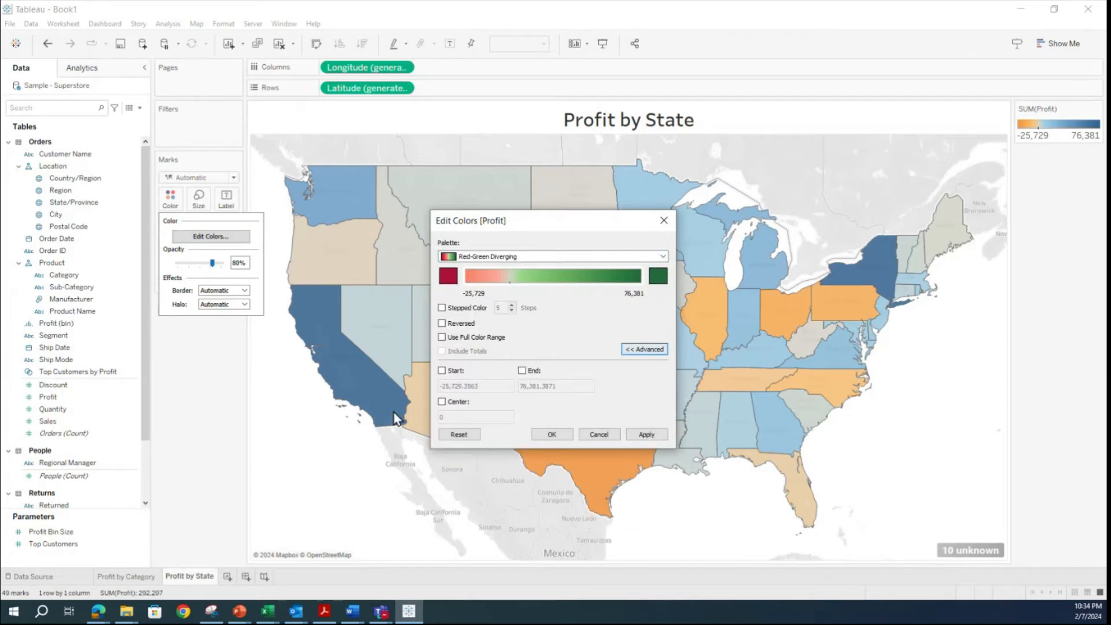
left_click(442, 401)
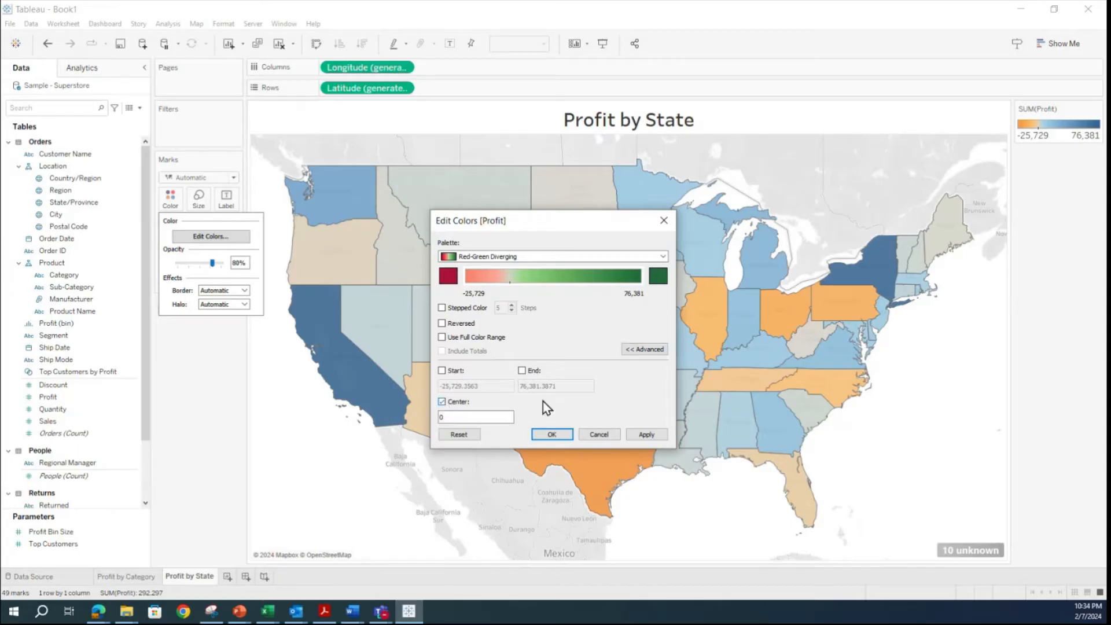
left_click(649, 435)
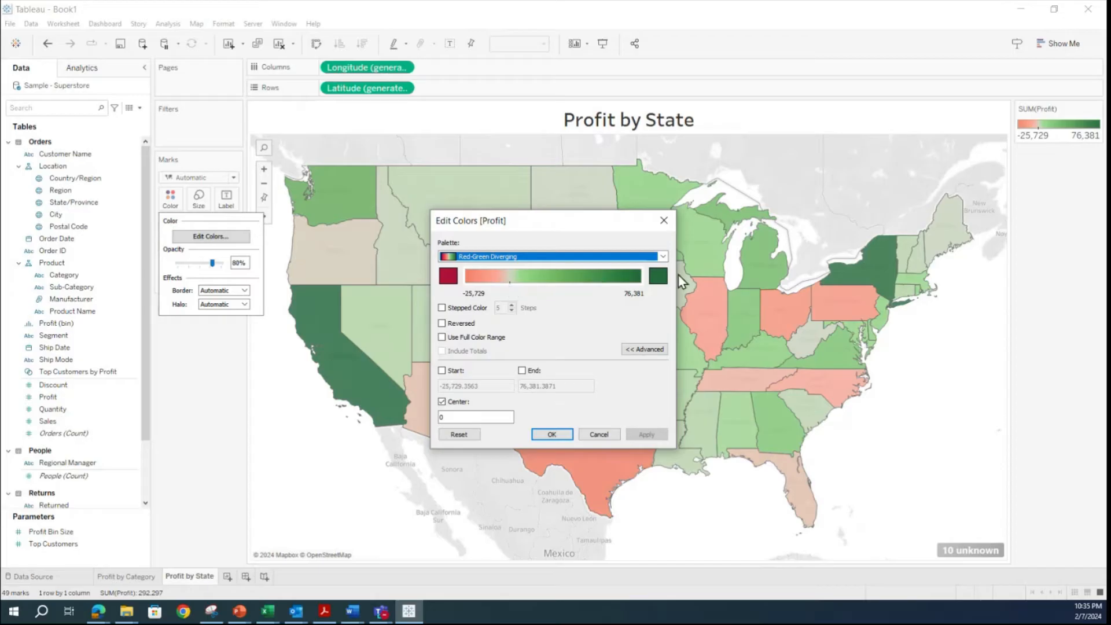
left_click(564, 435)
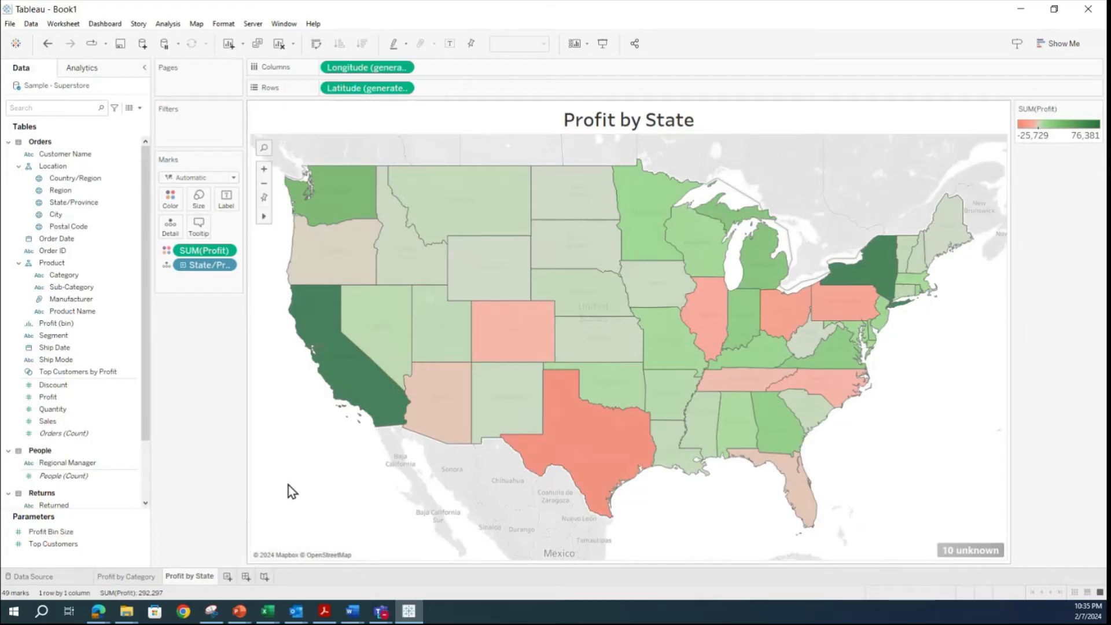
Examine the profit details of the darkest green and the red states on the map, such as California, Washington, Michigan, Texas and Ohio.
mouse_move(346, 384)
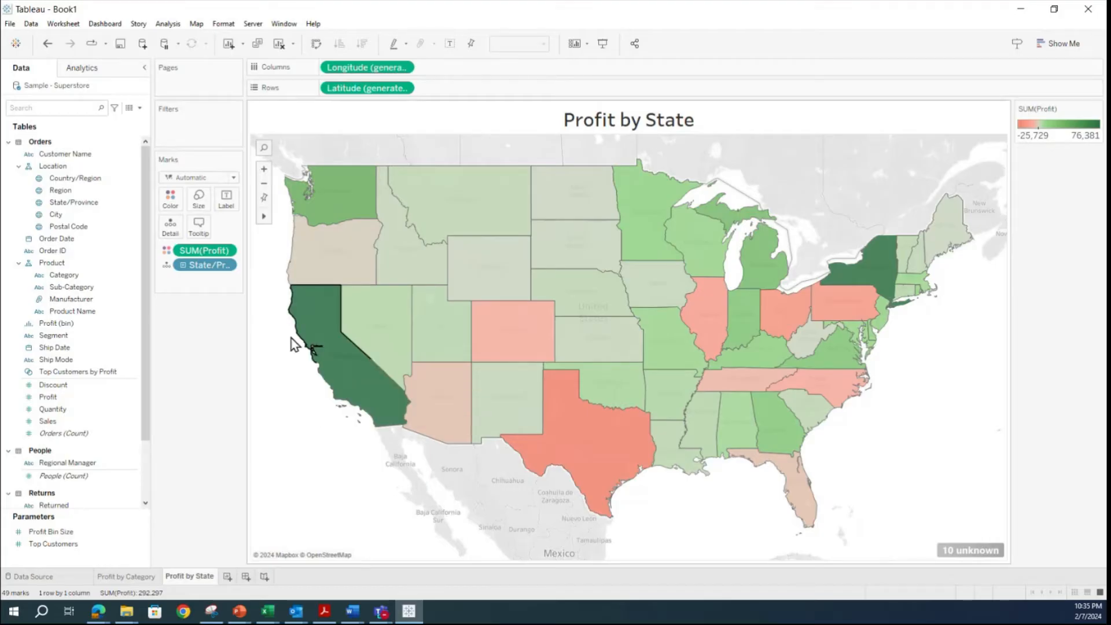
mouse_move(885, 268)
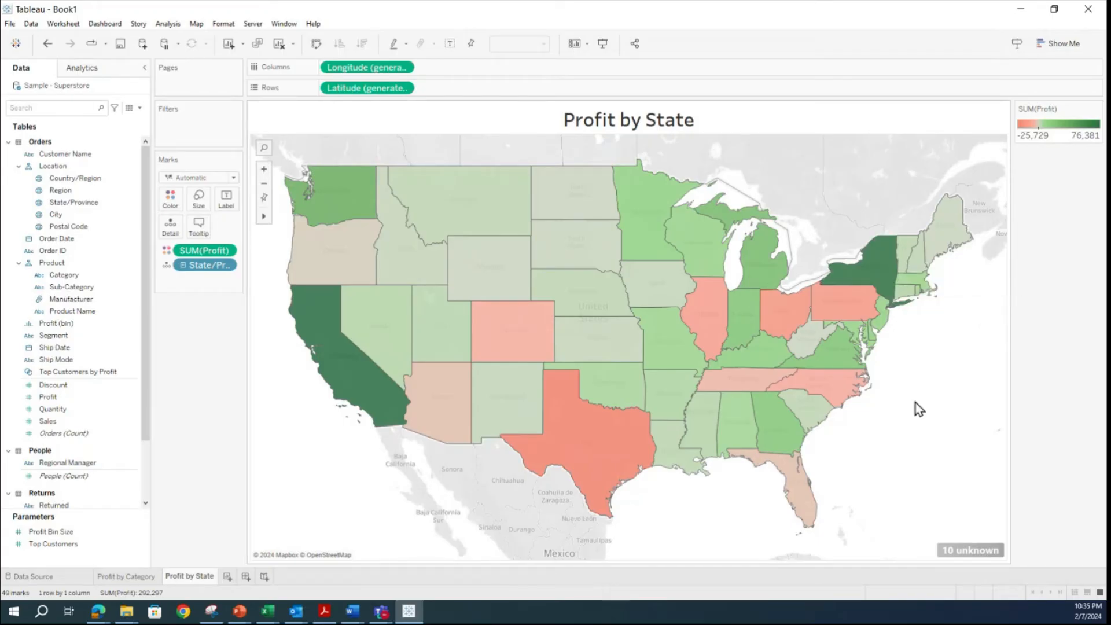
mouse_move(327, 196)
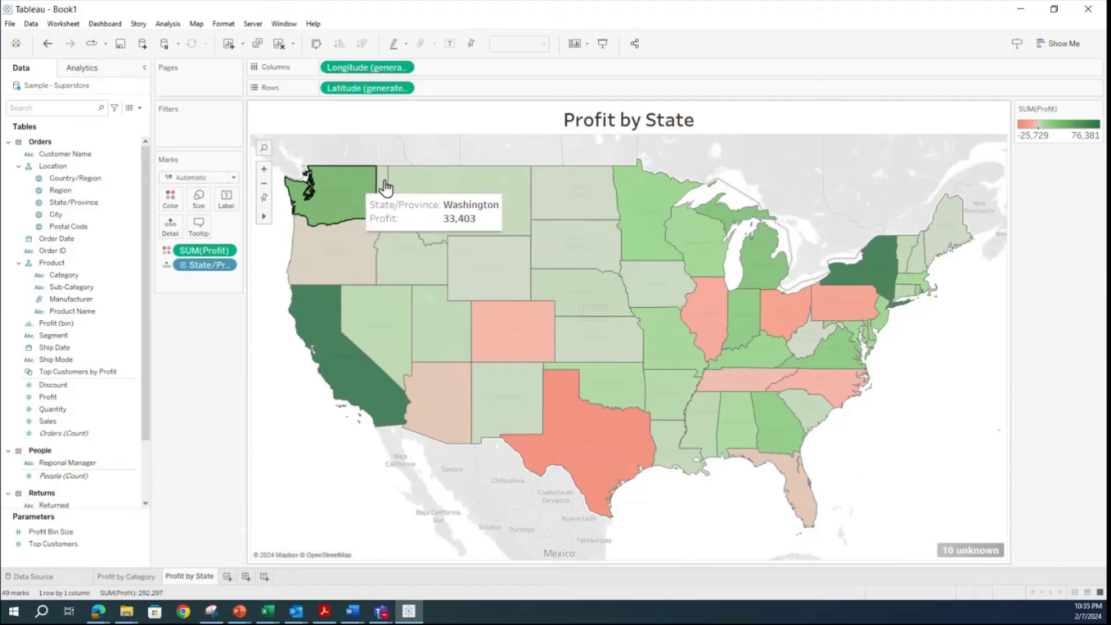
mouse_move(772, 434)
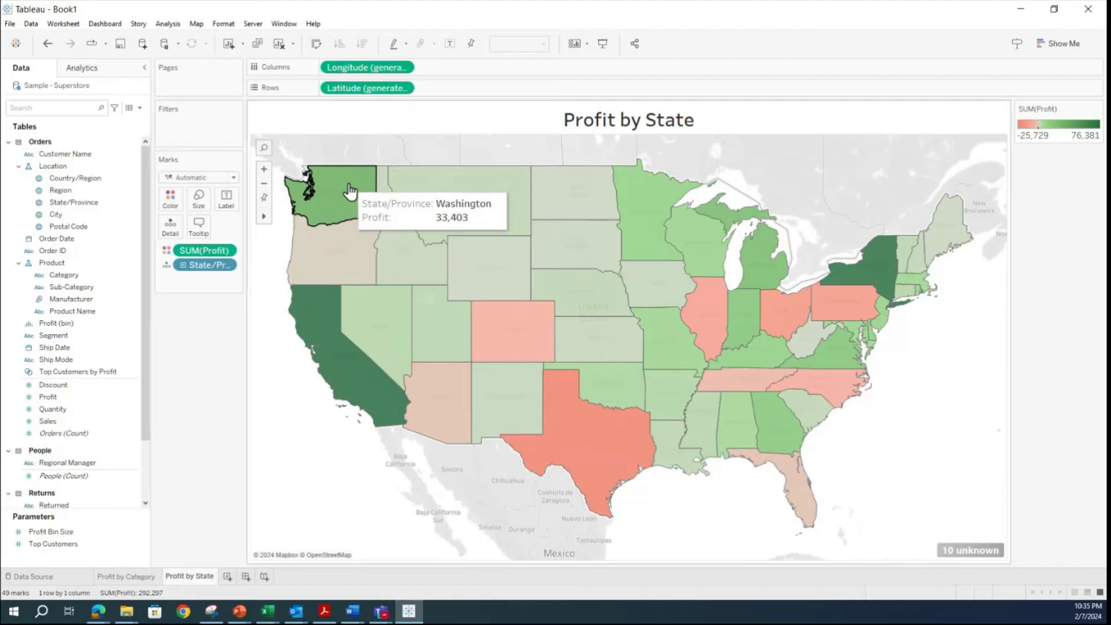
mouse_move(839, 415)
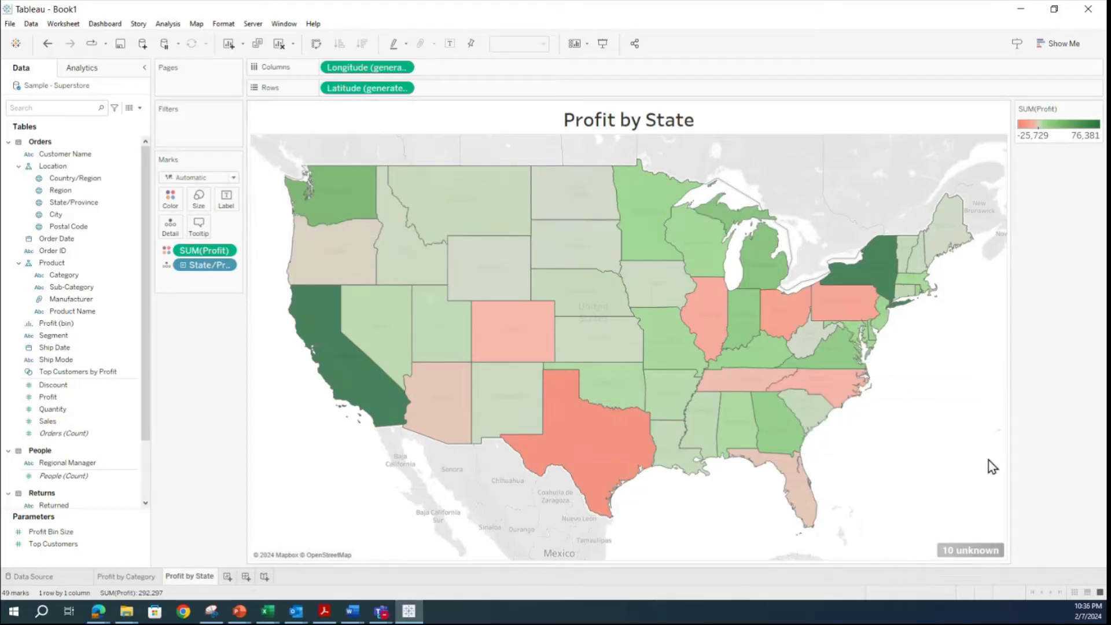
mouse_move(762, 258)
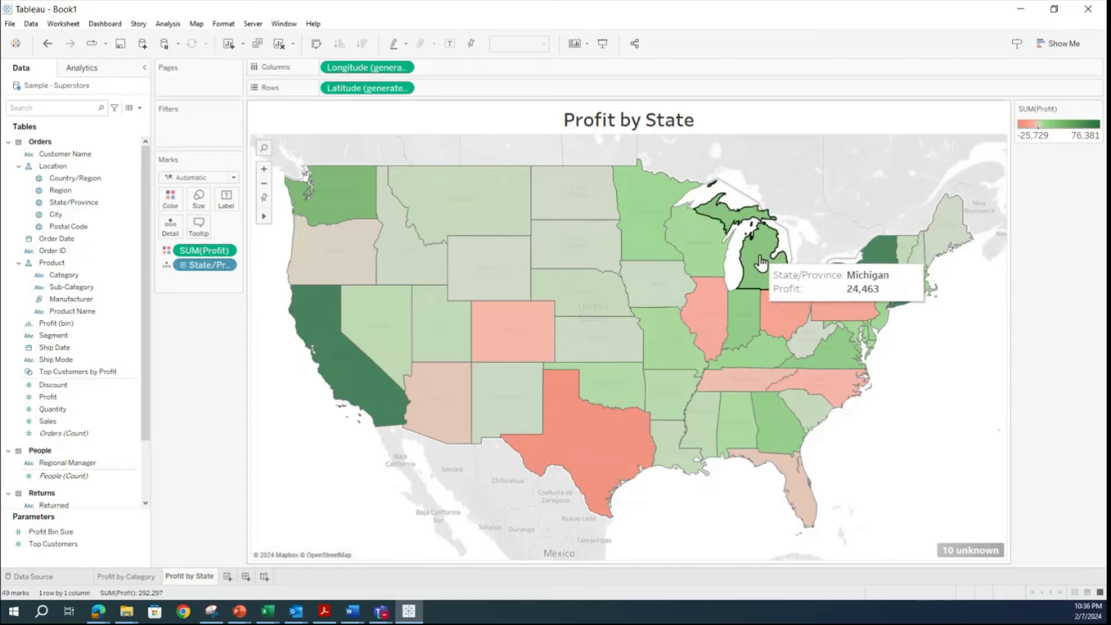
mouse_move(889, 317)
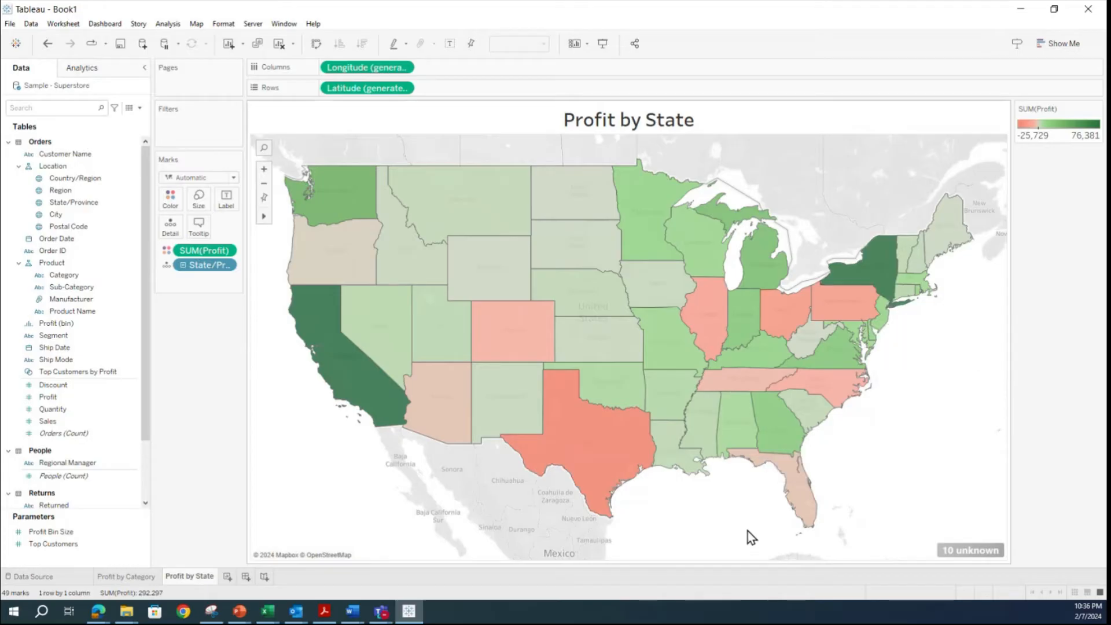
mouse_move(600, 460)
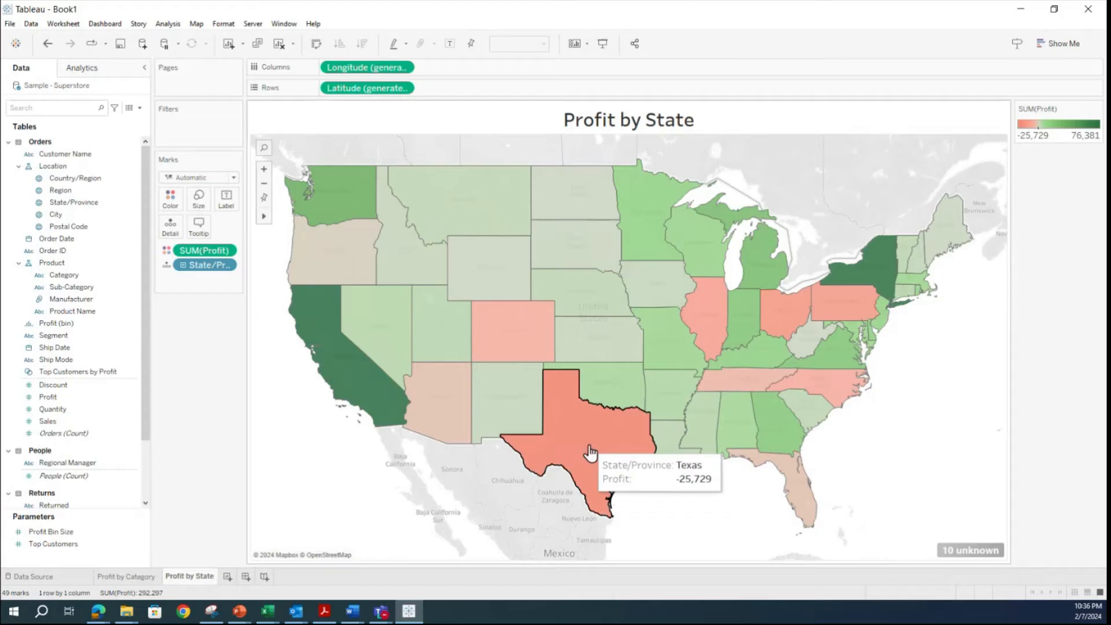
mouse_move(799, 377)
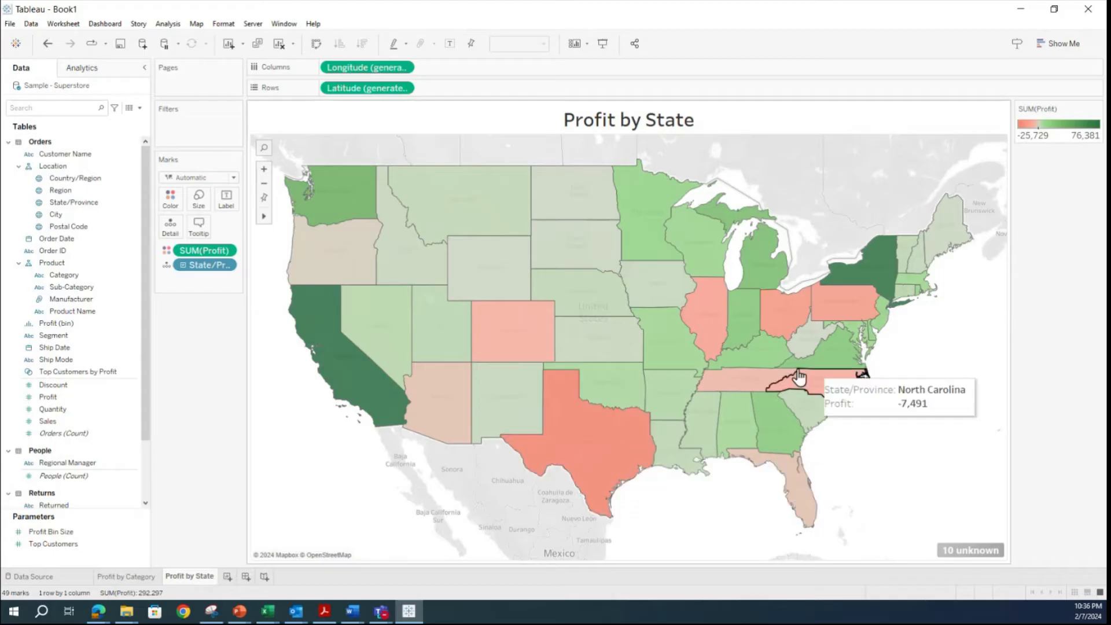
mouse_move(775, 323)
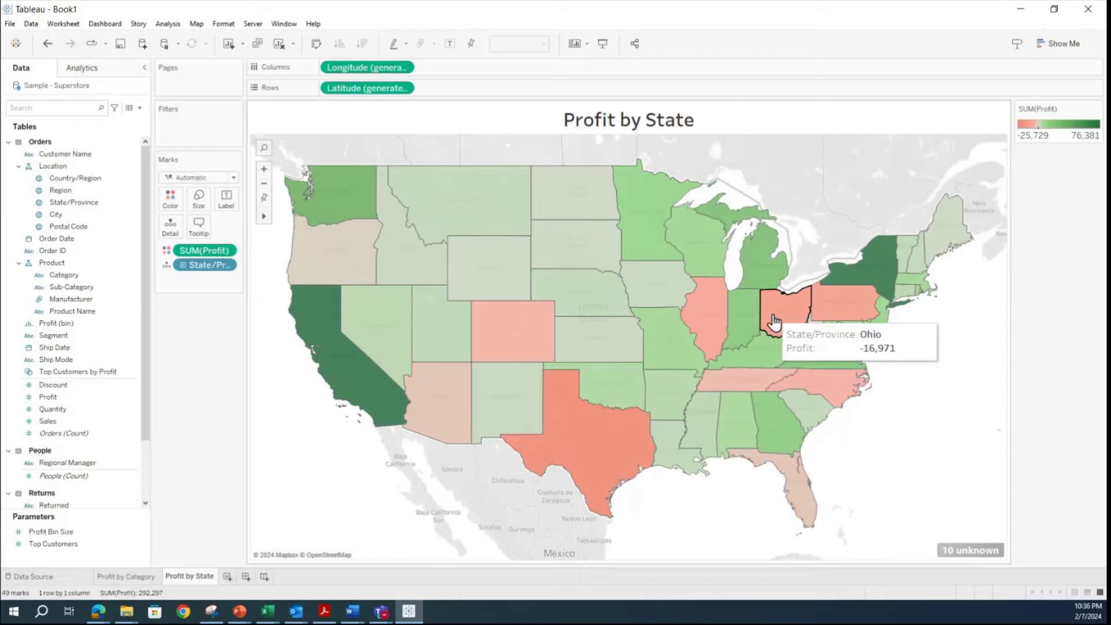
mouse_move(820, 305)
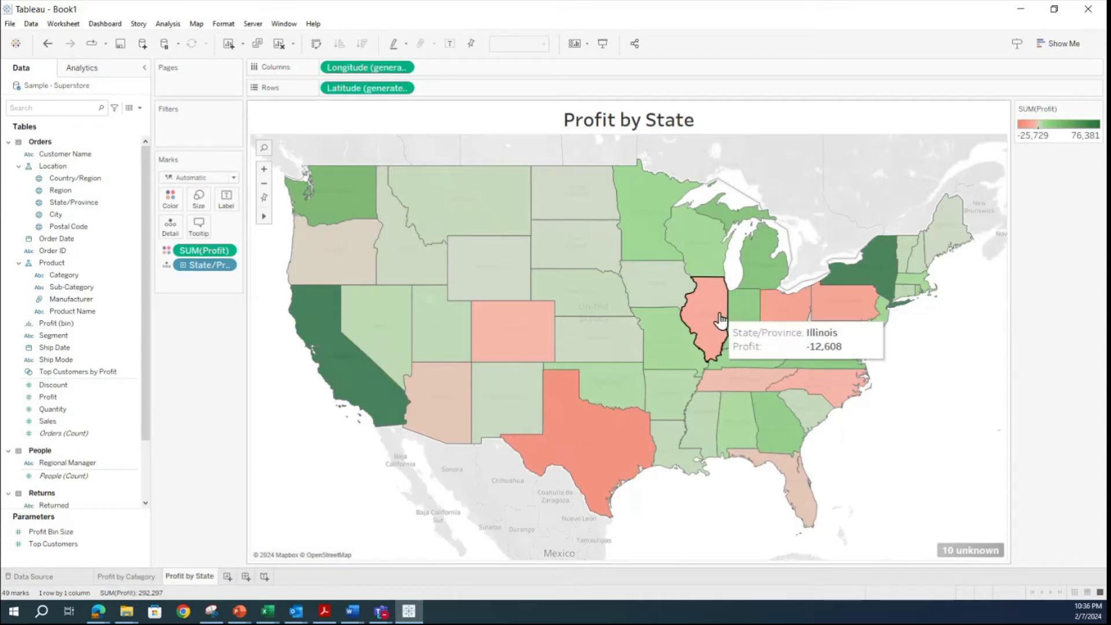
mouse_move(509, 346)
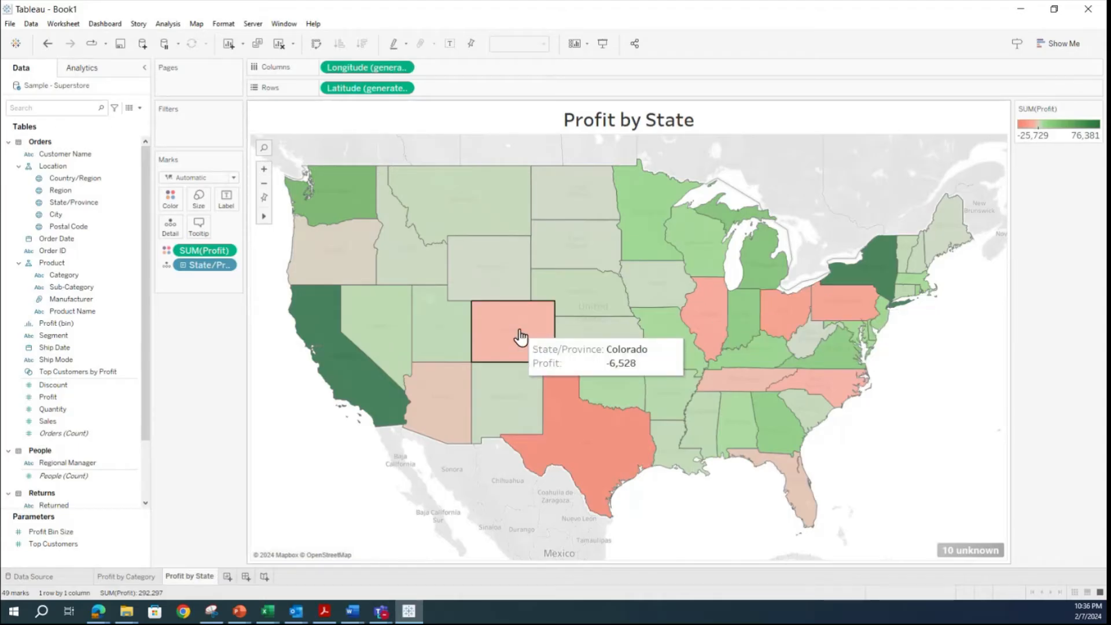
mouse_move(447, 334)
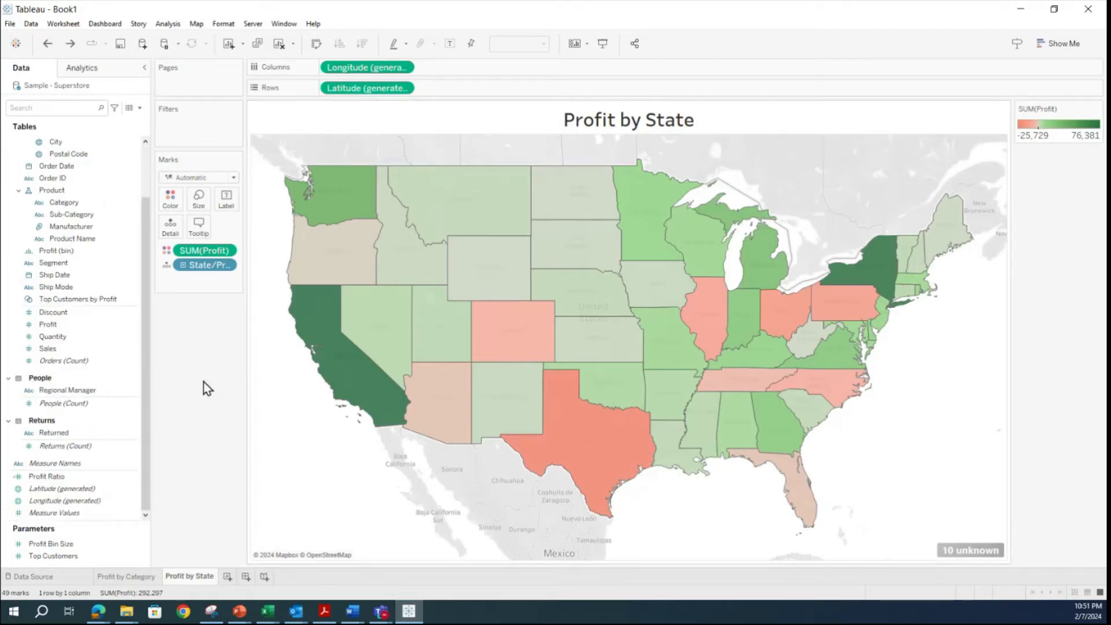
Add a new worksheet and name it "Profit by Manufacturer".
left_click(227, 576)
double_click(233, 577)
type("Pr")
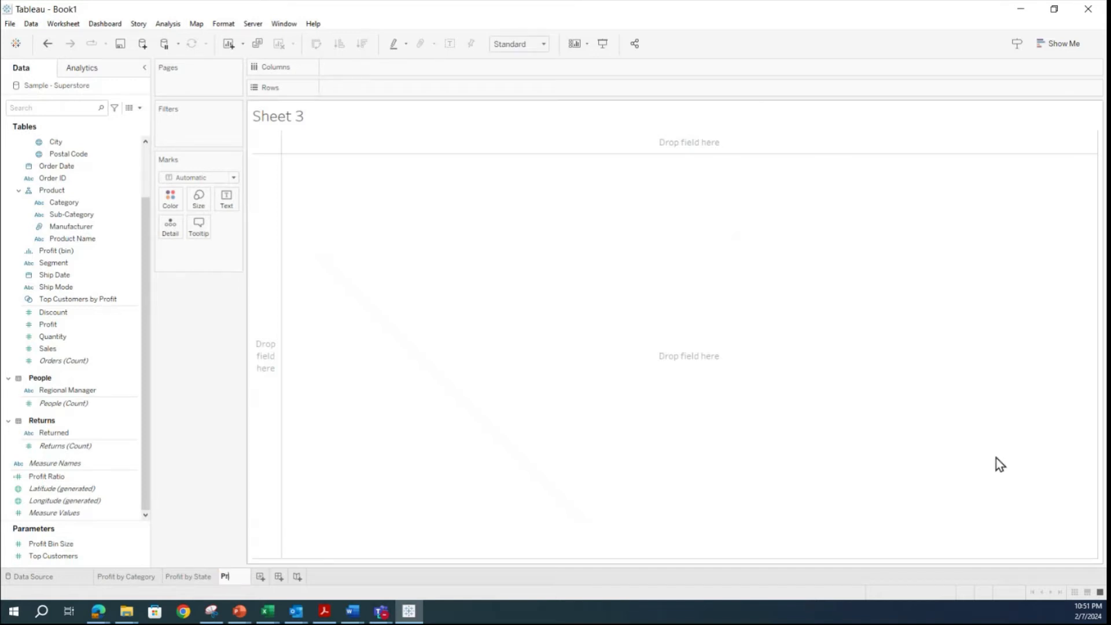
type("ofit by")
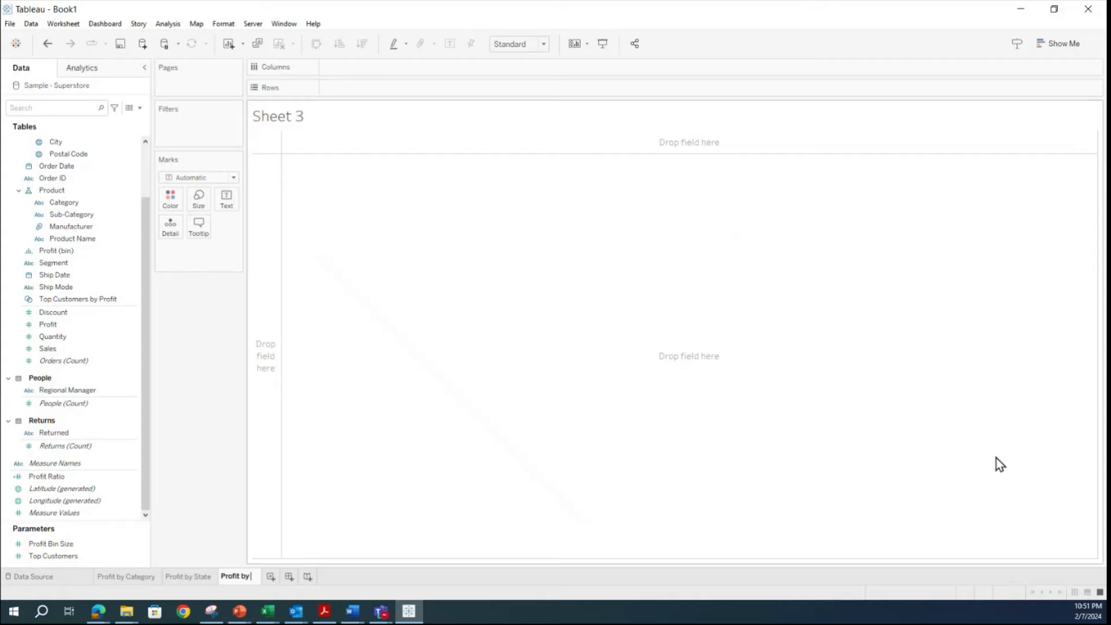
type(" Manufacturer")
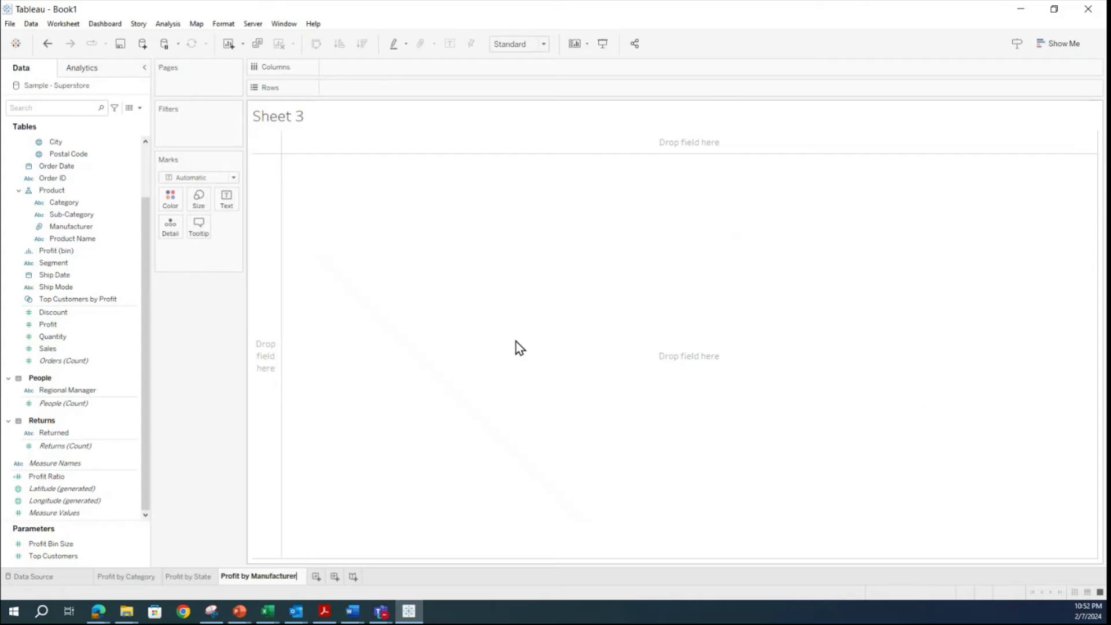
Confirm the sheet name and format the Profit by Manufacturer title as 20-point, bold and centered.
key("Return")
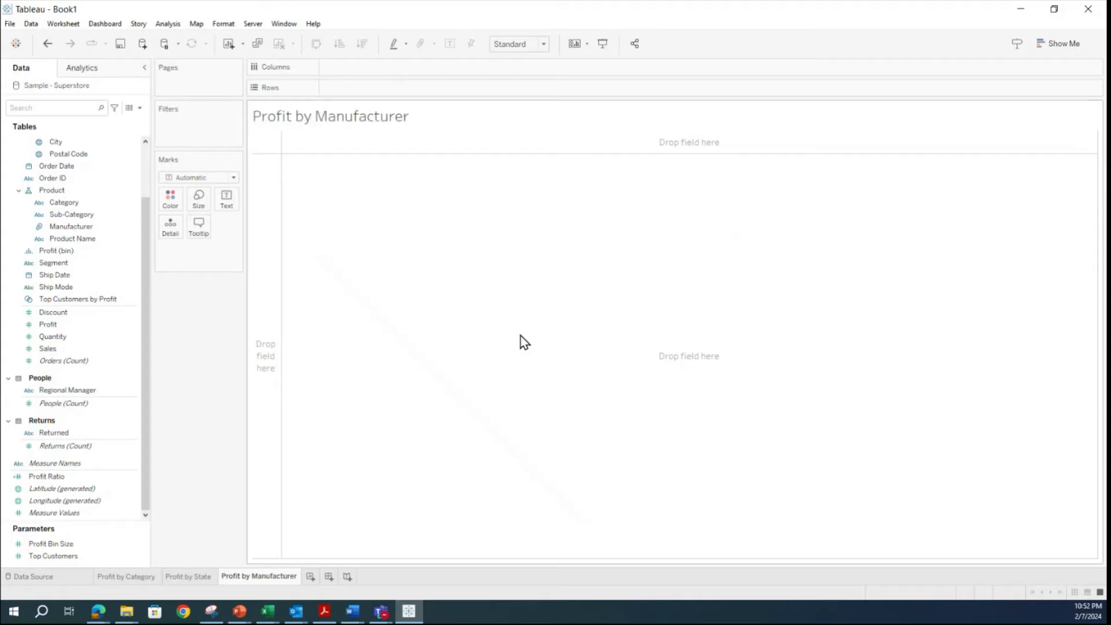
double_click(318, 116)
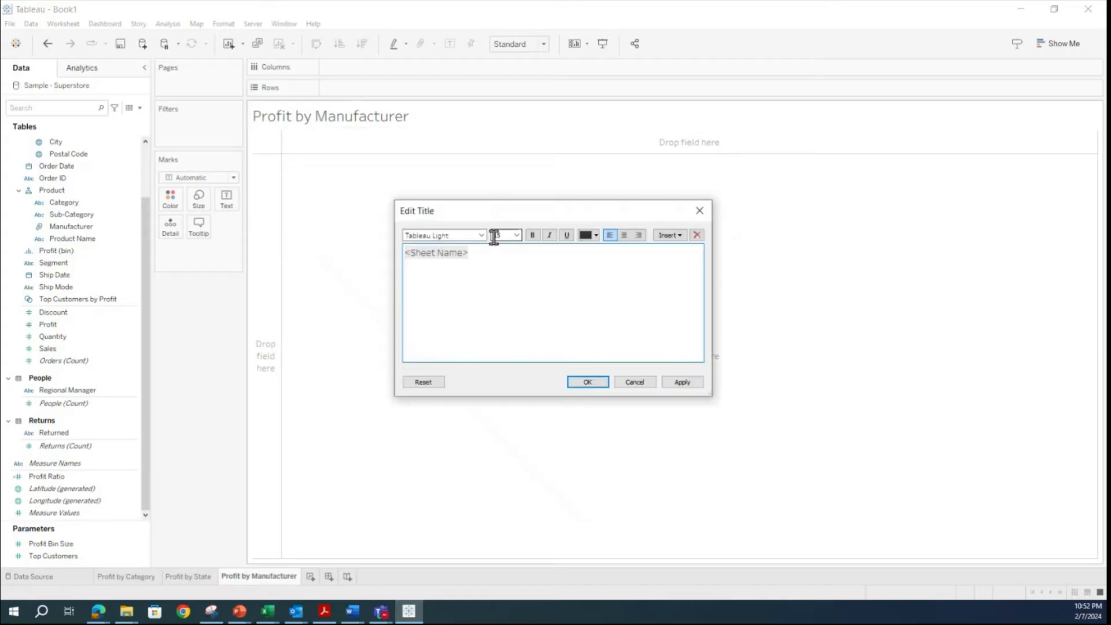
left_click_drag(491, 252, 385, 253)
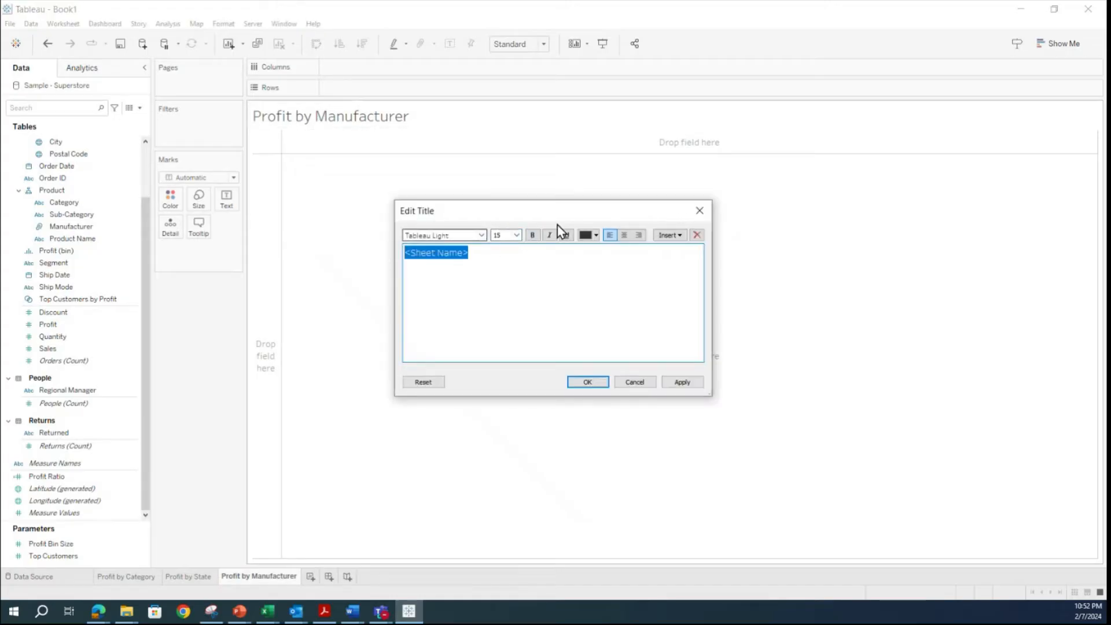
left_click(517, 235)
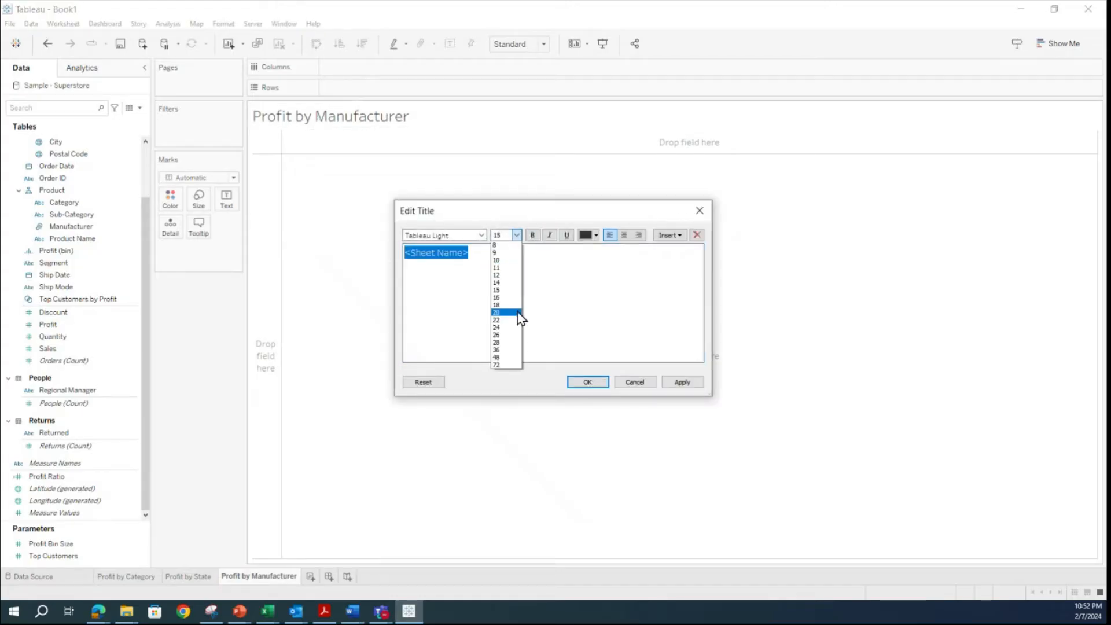
left_click(518, 316)
left_click(533, 235)
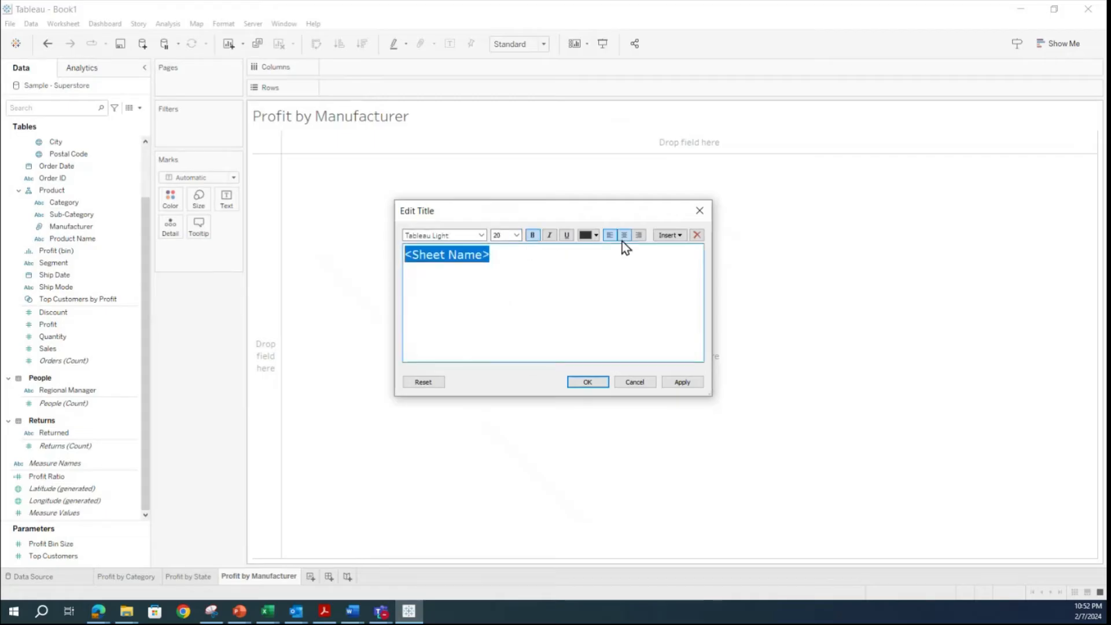
left_click(623, 235)
left_click(680, 383)
left_click(588, 381)
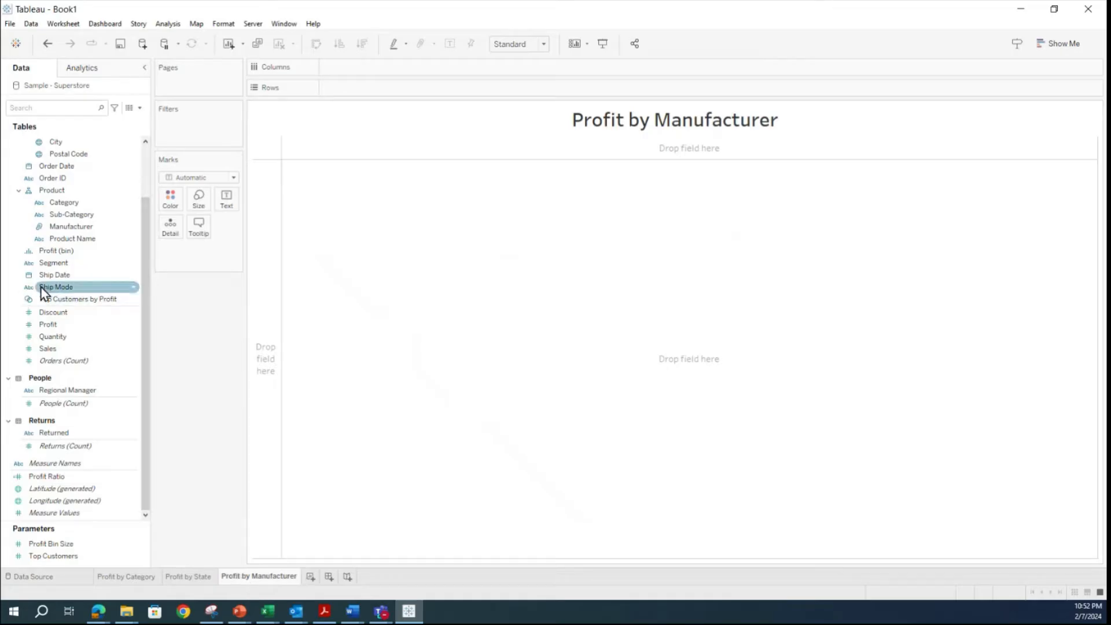
Build a horizontal bar chart of SUM(Profit) for each Manufacturer.
left_click_drag(69, 230, 650, 359)
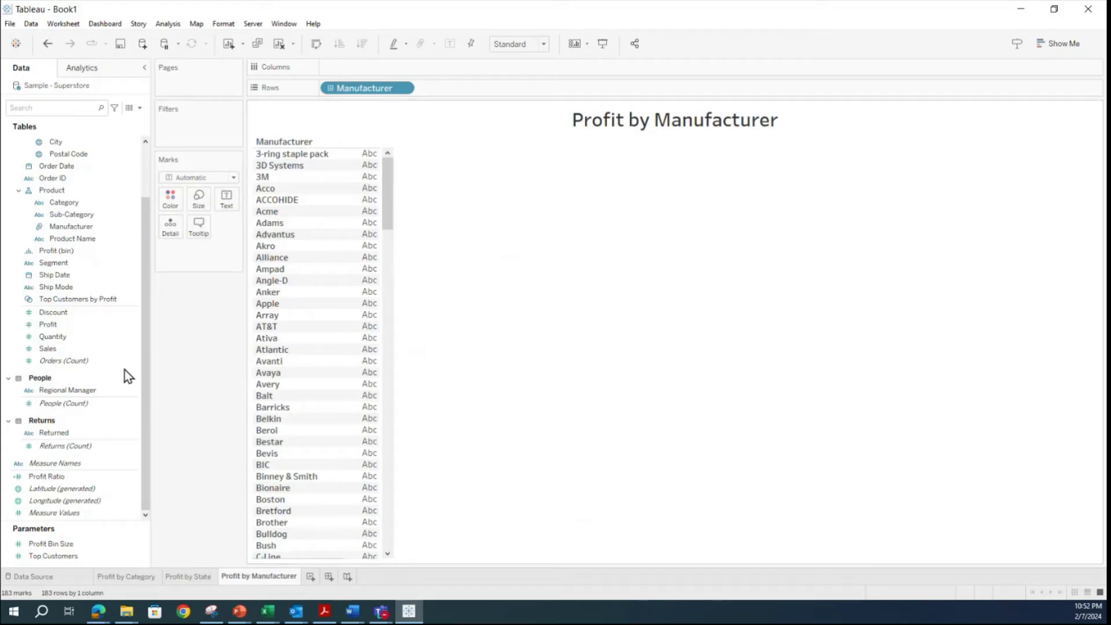
left_click_drag(52, 331, 355, 317)
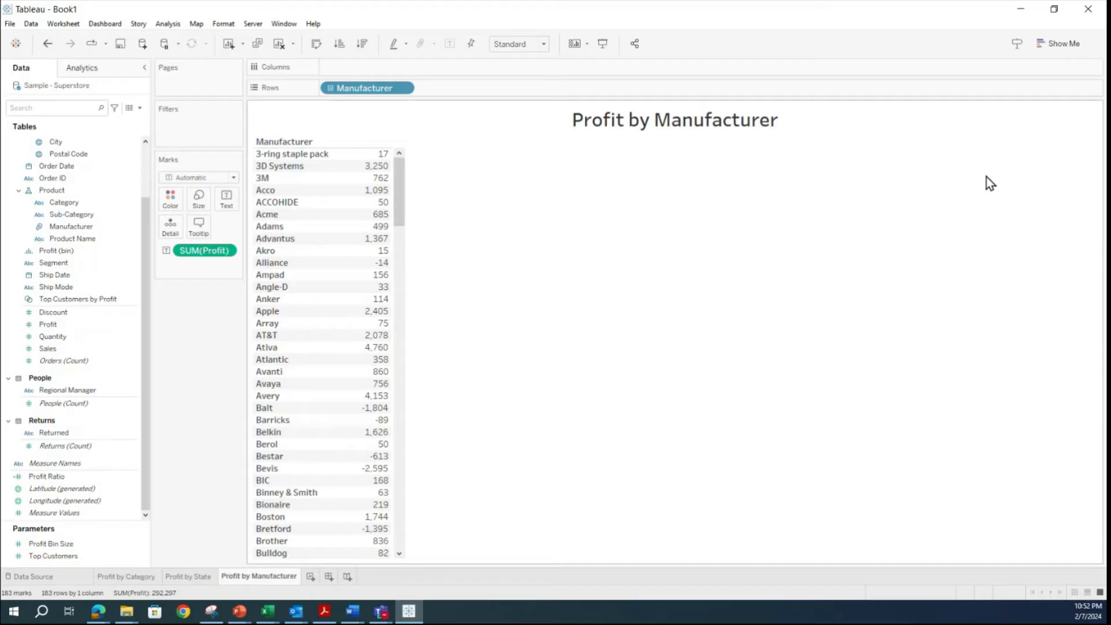
left_click(1059, 47)
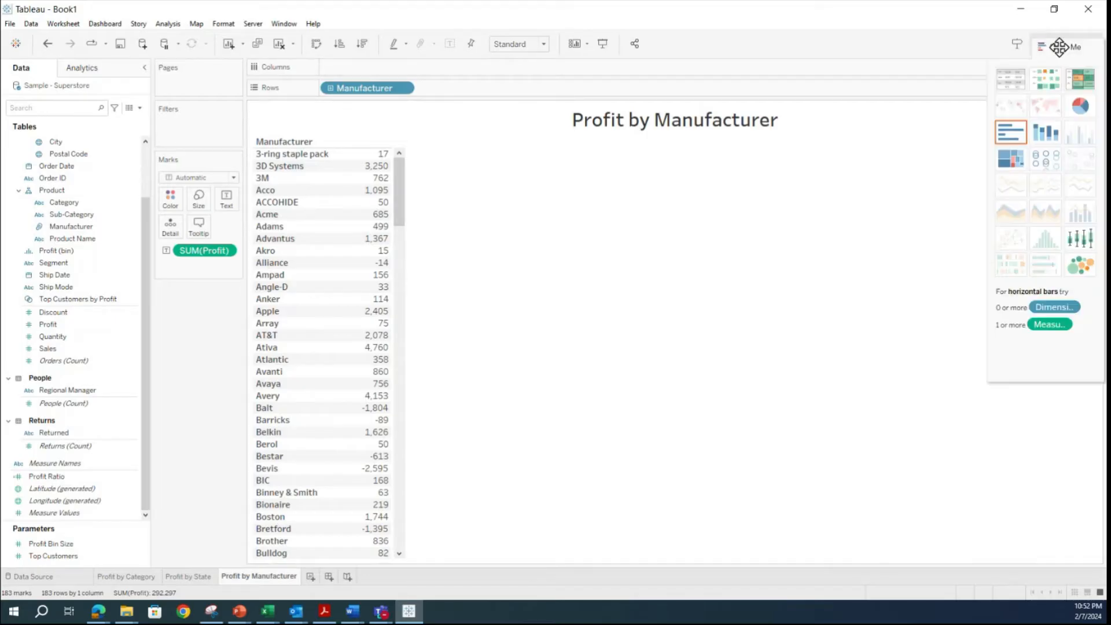
left_click(1015, 129)
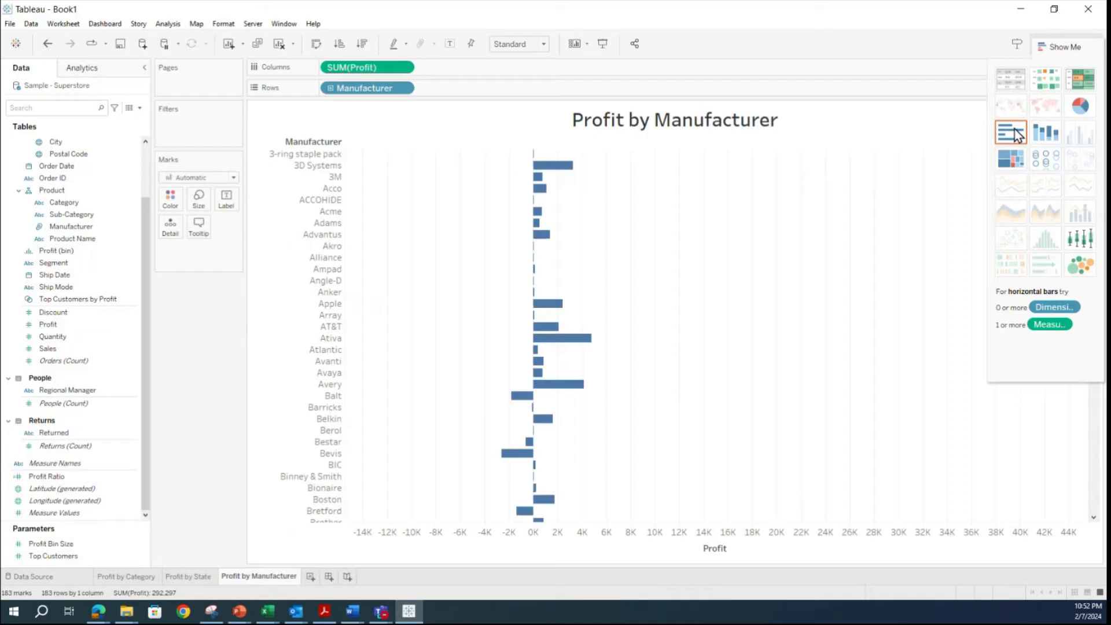
left_click(1070, 47)
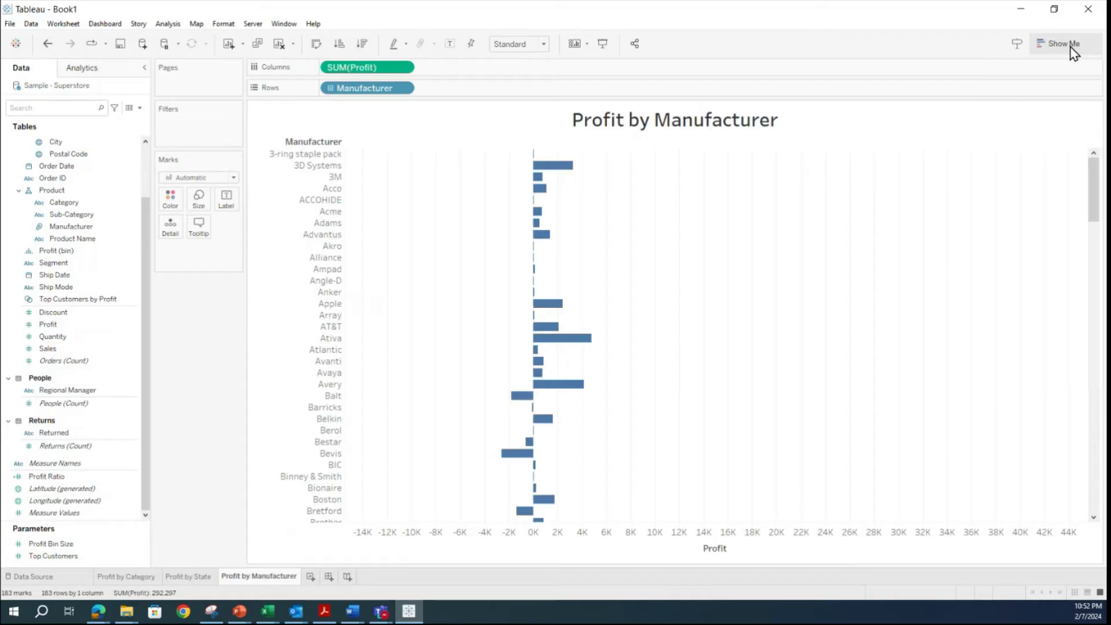
Look through the profit bars across the whole manufacturer list and return to its beginning.
scroll(304, 288, "down", 6)
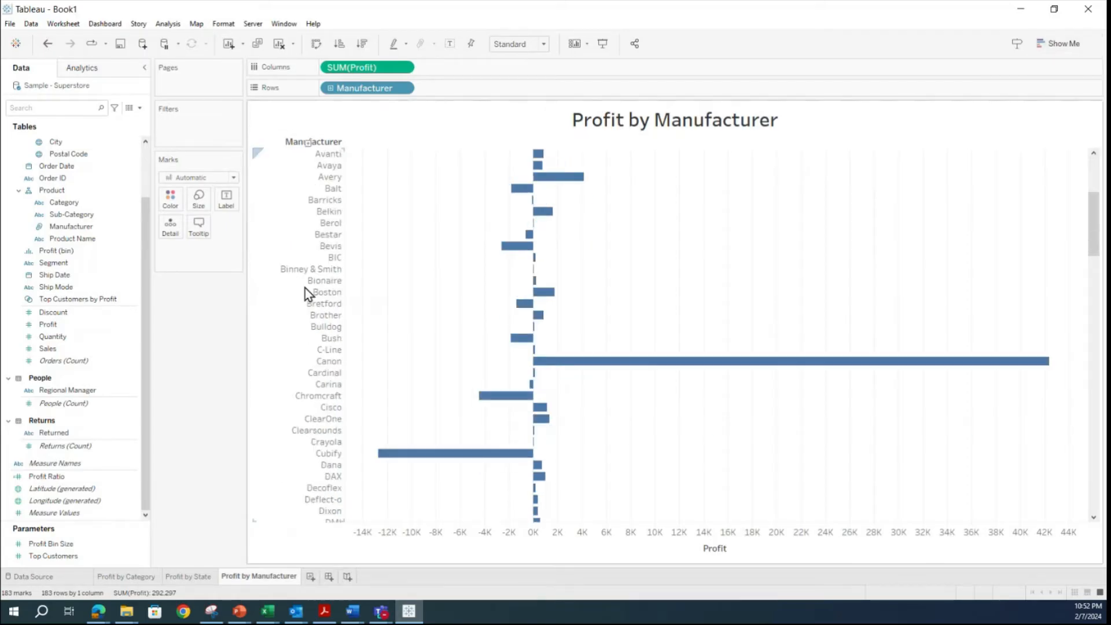
scroll(304, 289, "down", 20)
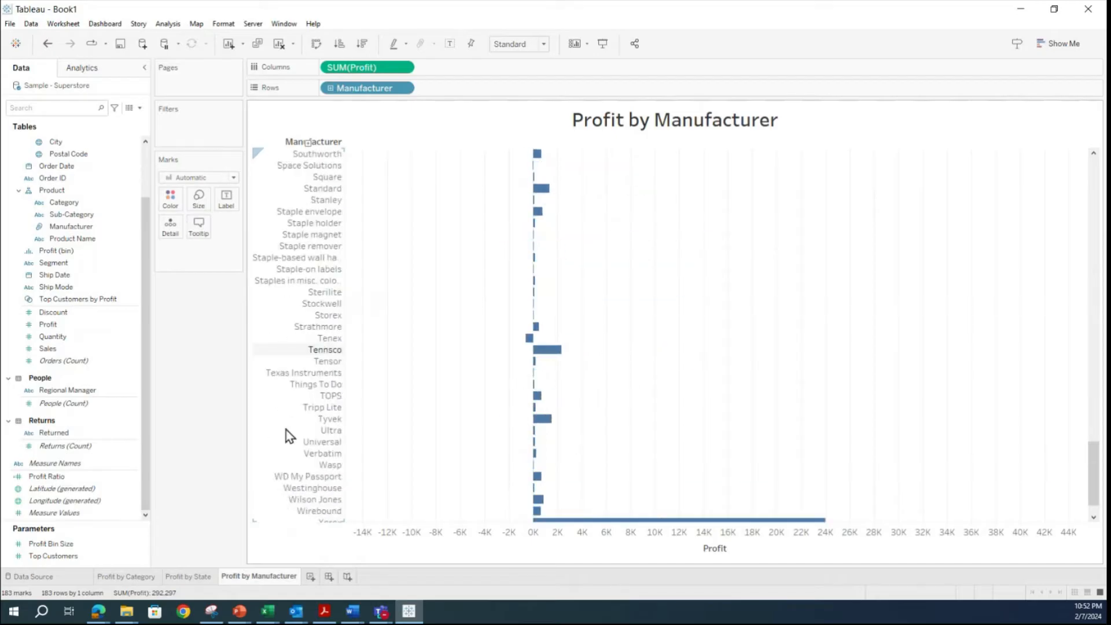
scroll(307, 395, "up", 20)
scroll(308, 395, "up", 15)
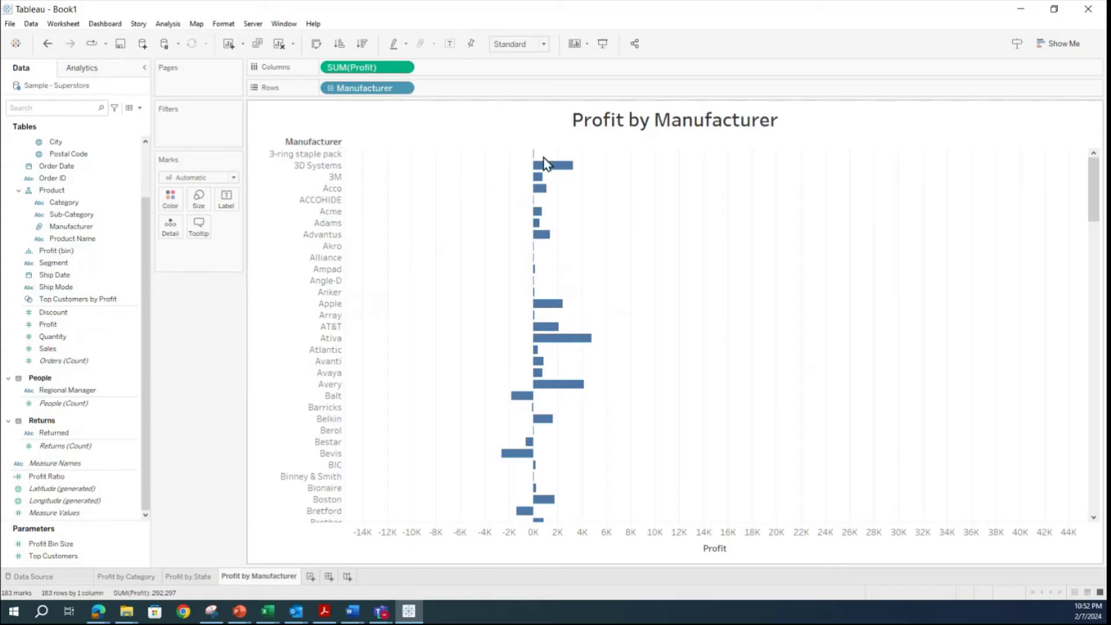
left_click(1057, 44)
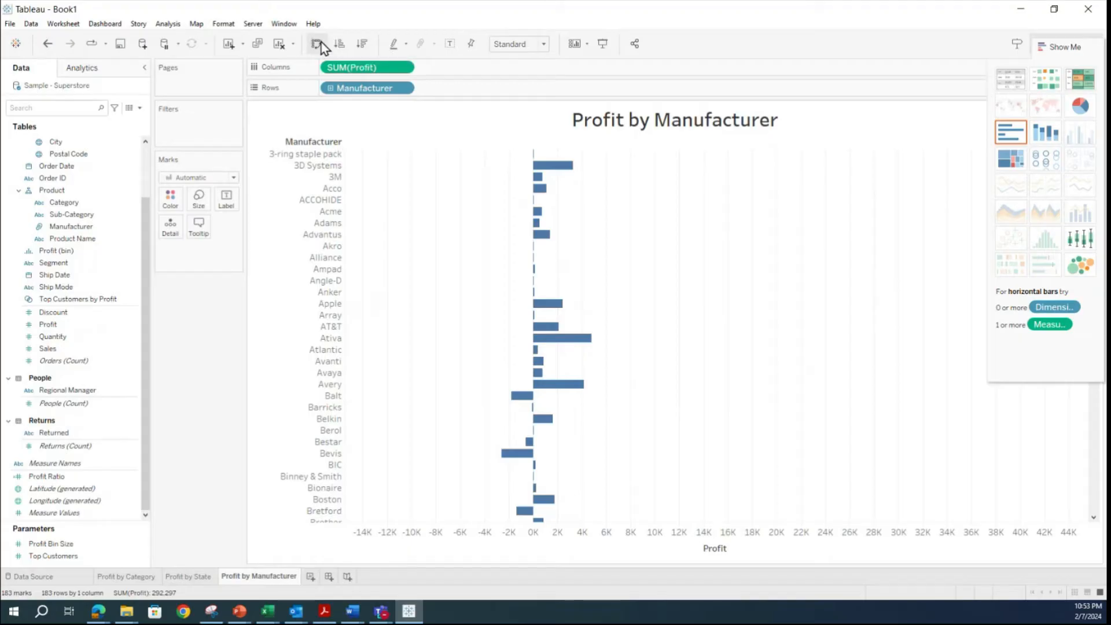
left_click(1051, 49)
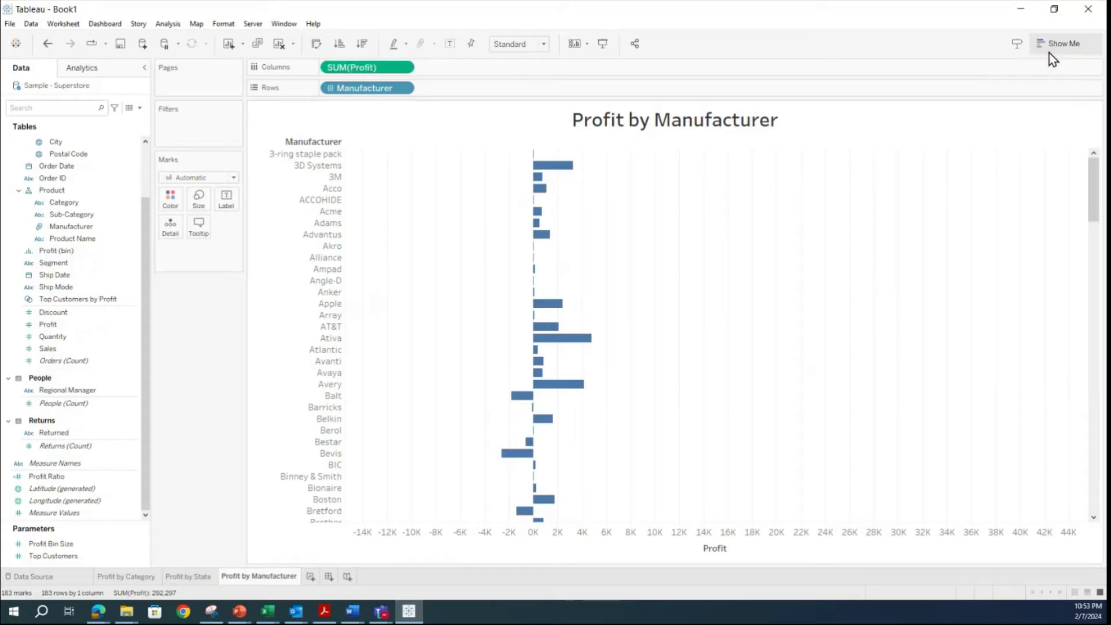
Swap rows and columns so the manufacturers run horizontally with vertical profit bars.
left_click(317, 44)
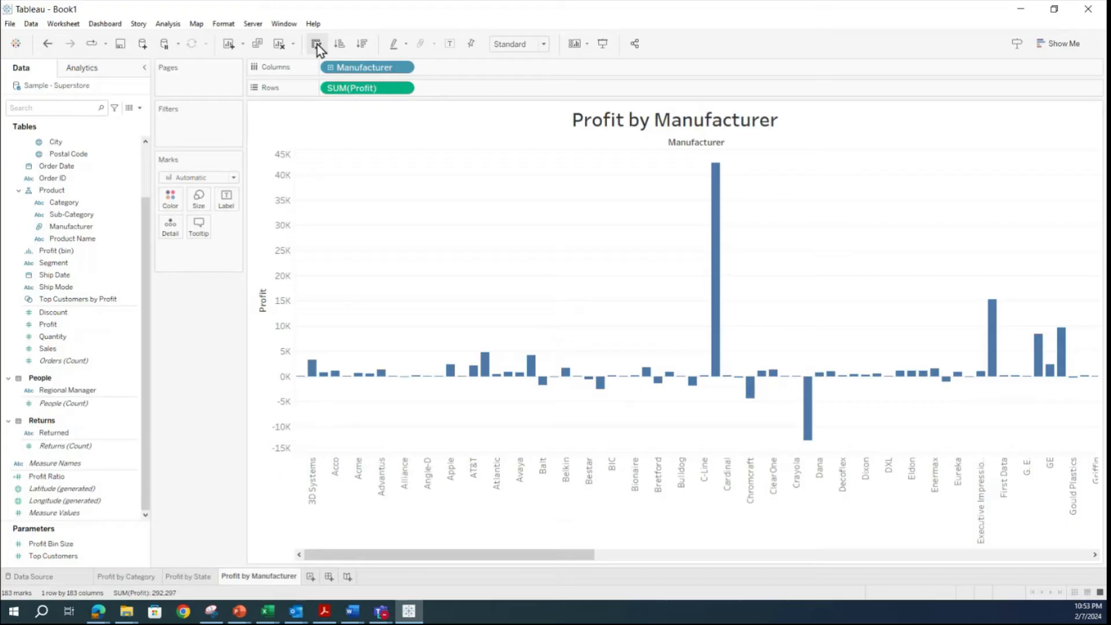
left_click(316, 45)
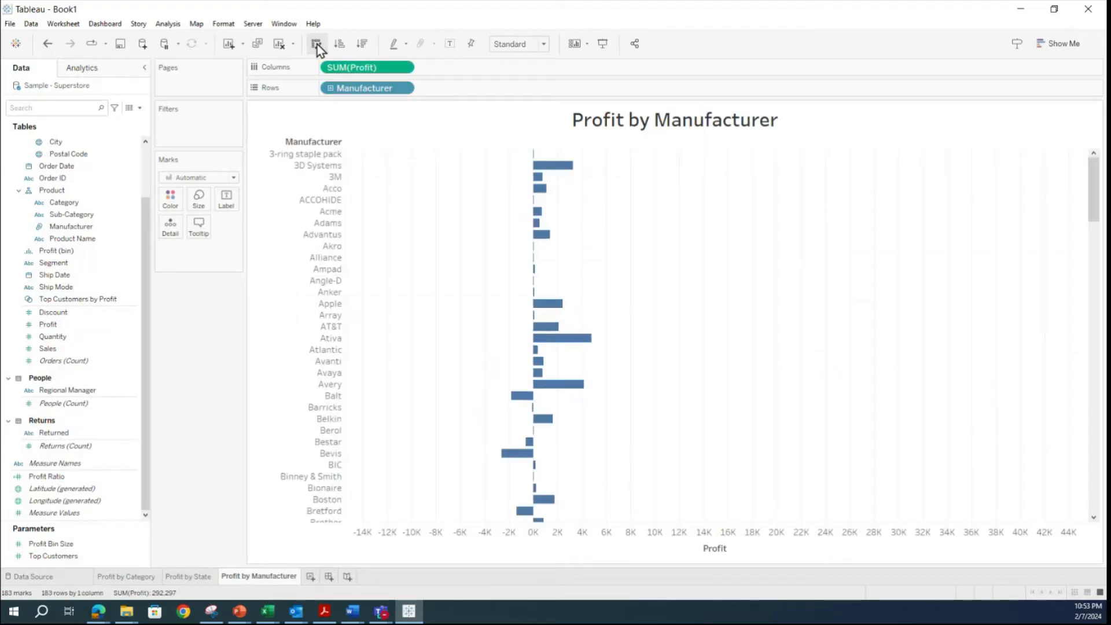
left_click(317, 45)
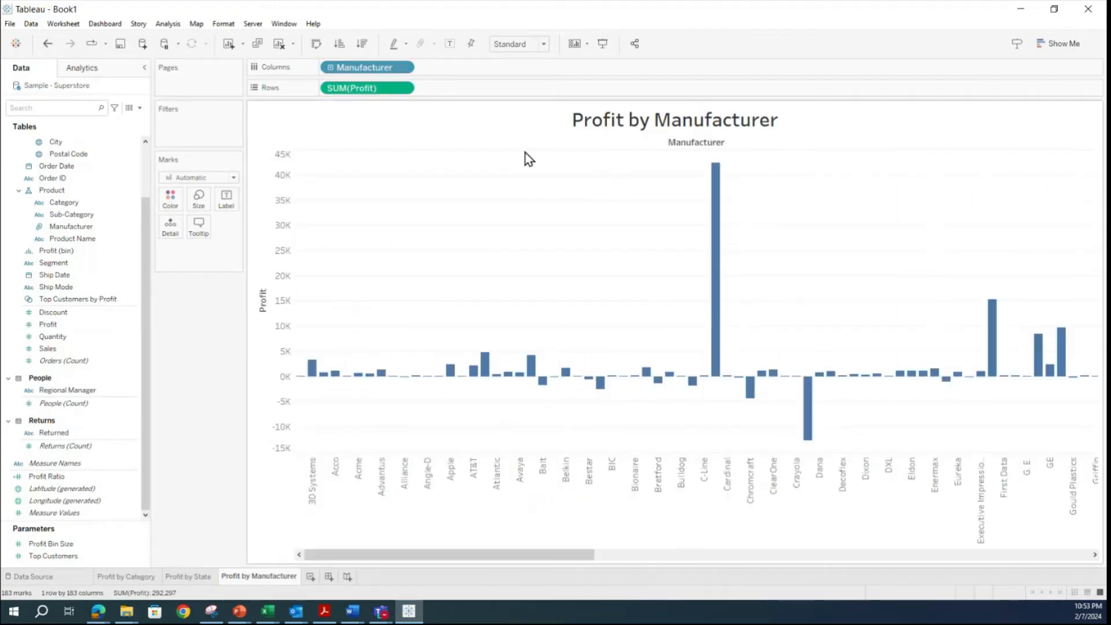
Sort the manufacturers by ascending profit and examine the bars at both ends of the chart.
left_click(339, 44)
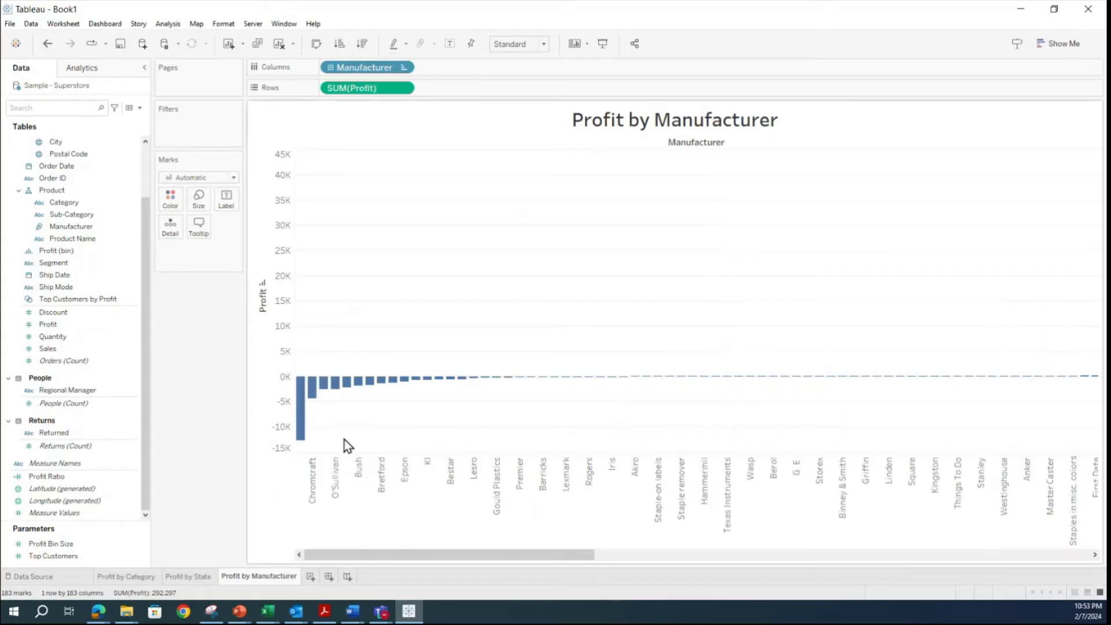
mouse_move(302, 444)
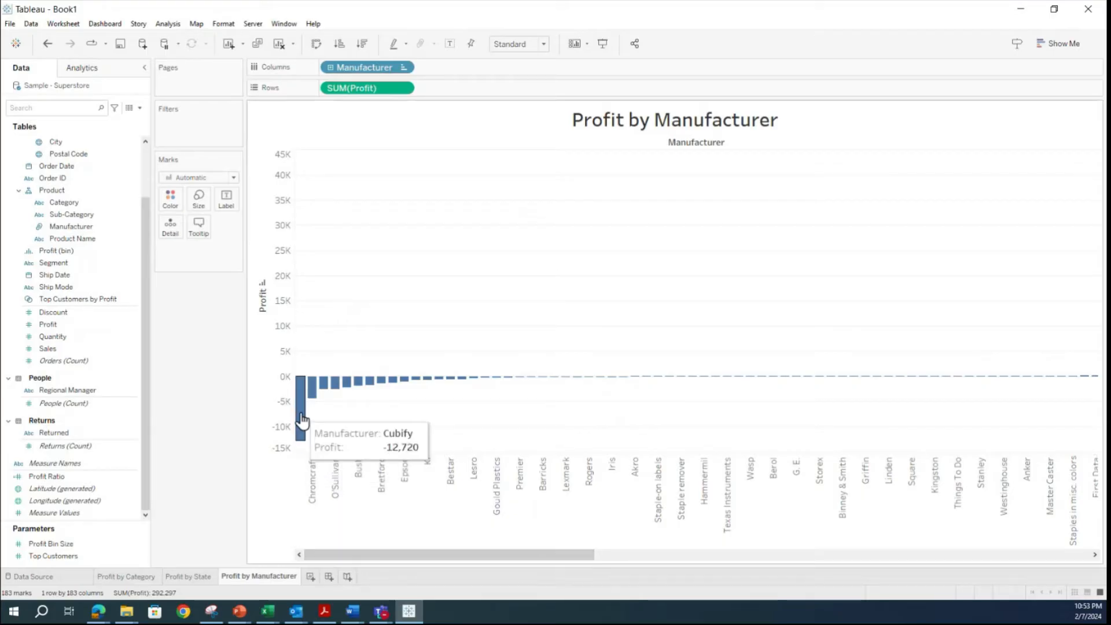
left_click_drag(583, 561, 724, 564)
left_click_drag(789, 571, 1082, 574)
mouse_move(1085, 186)
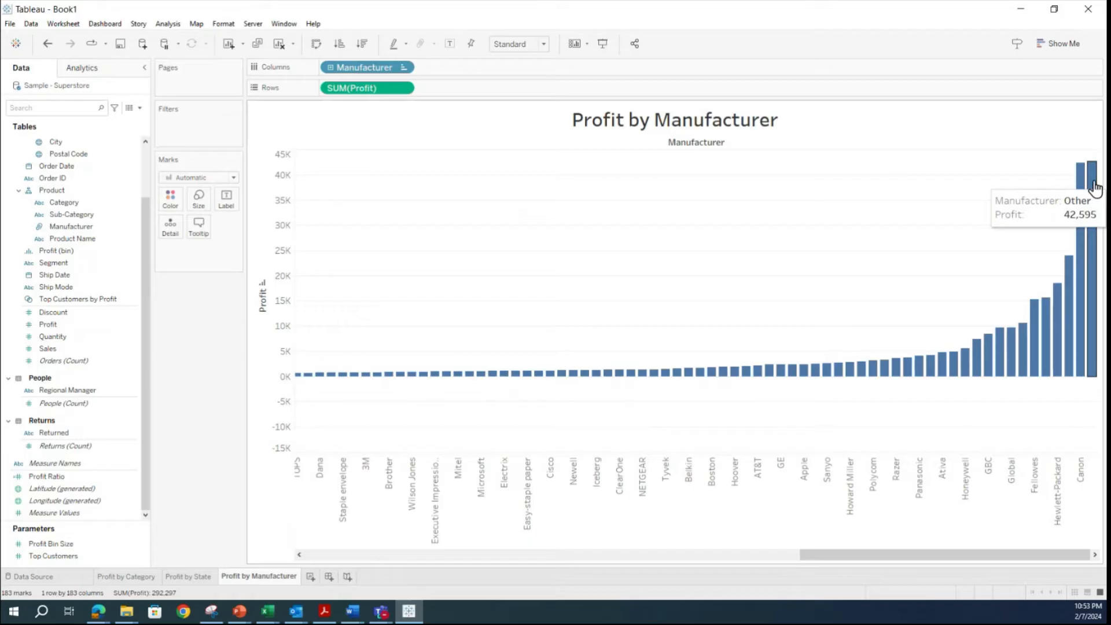
Sort the manufacturers by descending profit and view the most profitable ones.
left_click(364, 44)
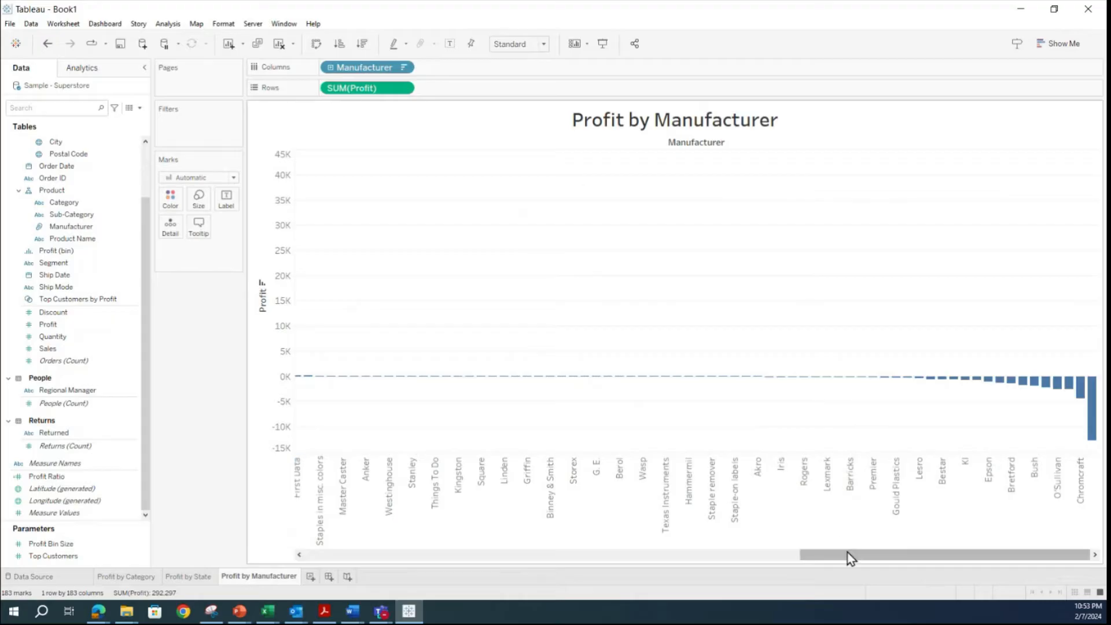
left_click_drag(776, 554, 284, 555)
mouse_move(305, 173)
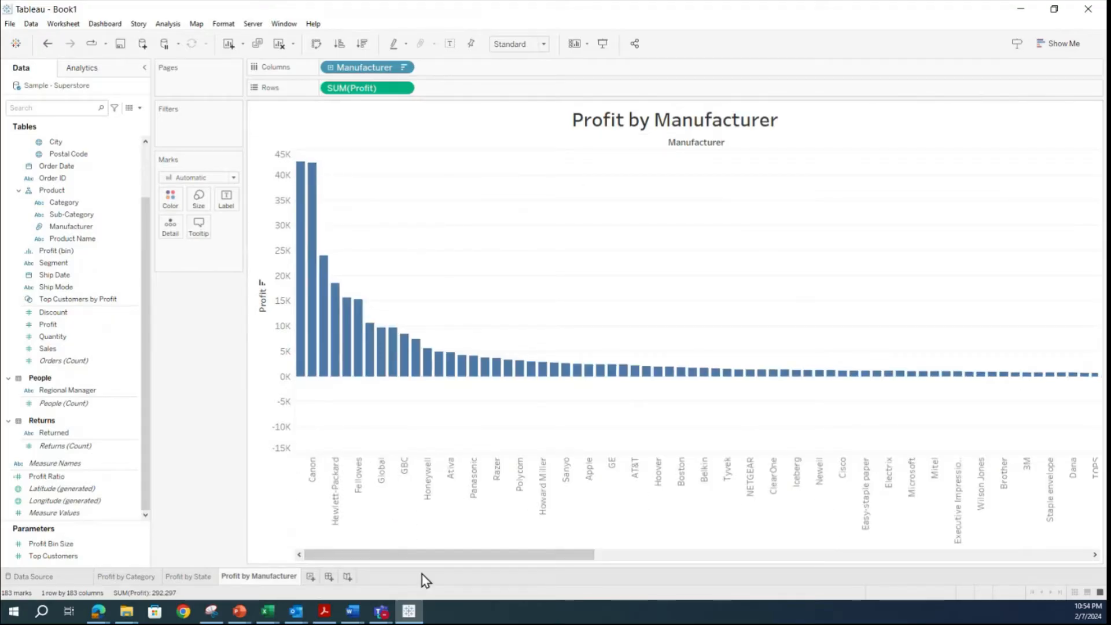
left_click_drag(452, 559, 405, 579)
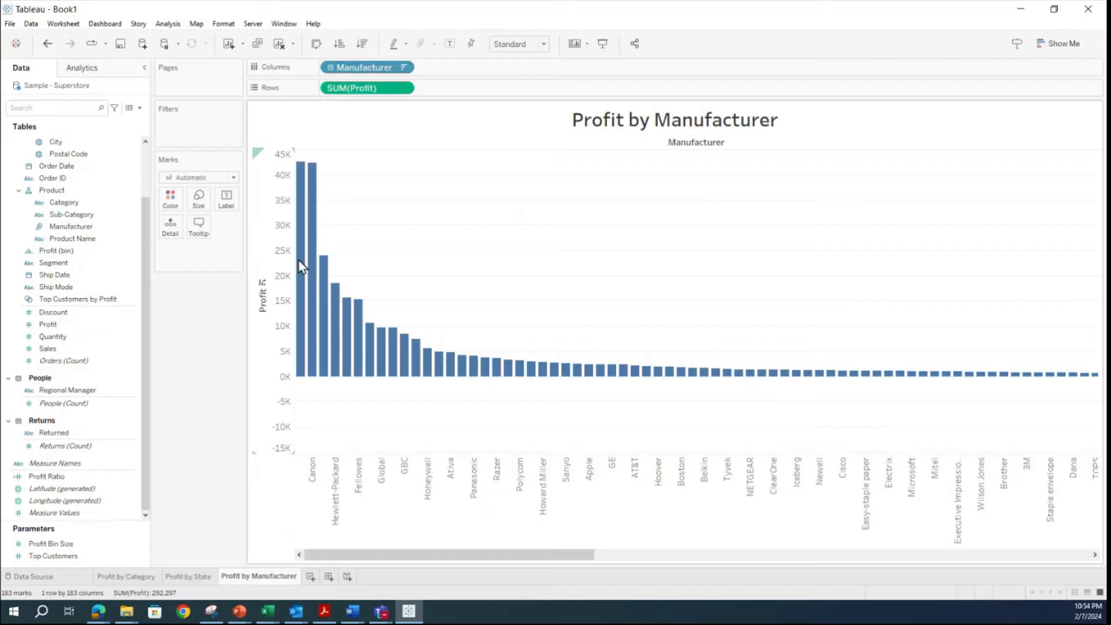
Undo the profit sorts and the row-column swaps to restore the unsorted horizontal bars.
left_click(47, 44)
left_click(48, 46)
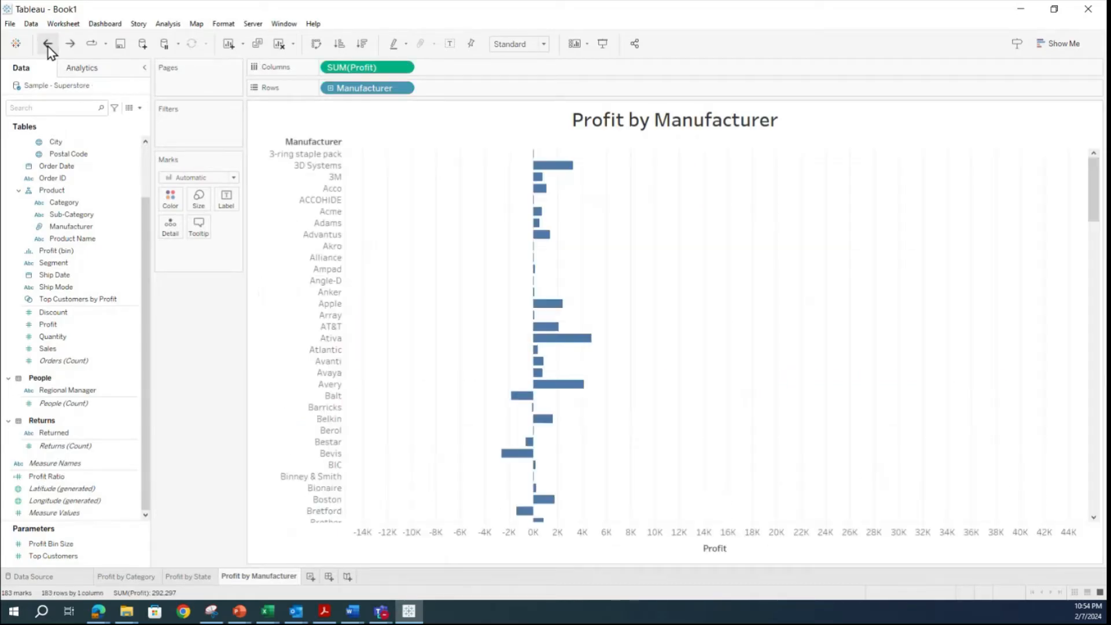
left_click(48, 46)
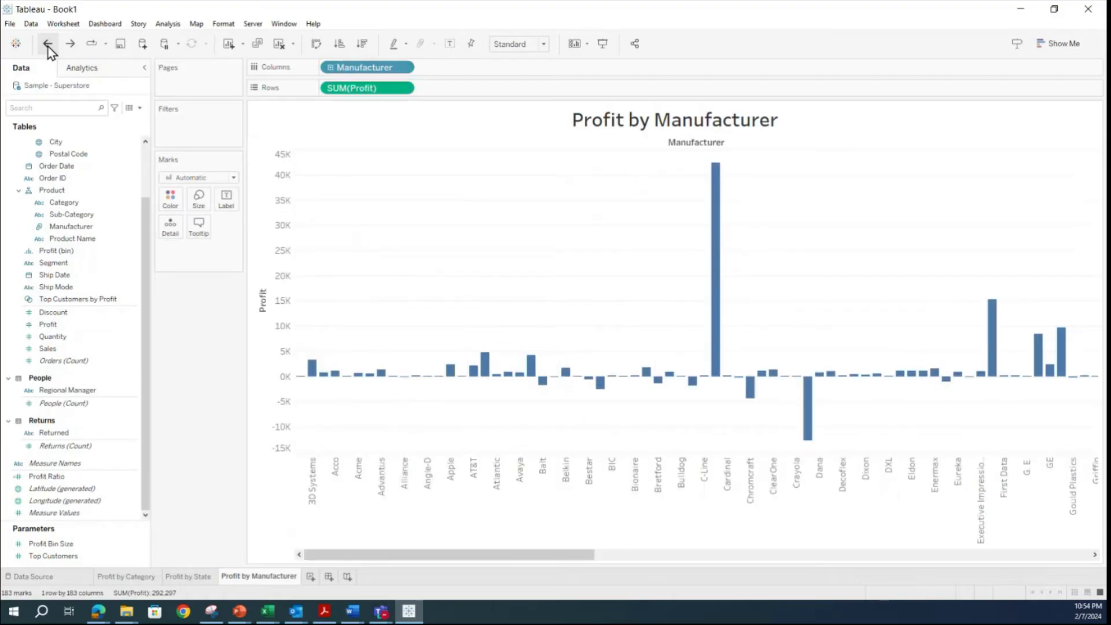
left_click(48, 47)
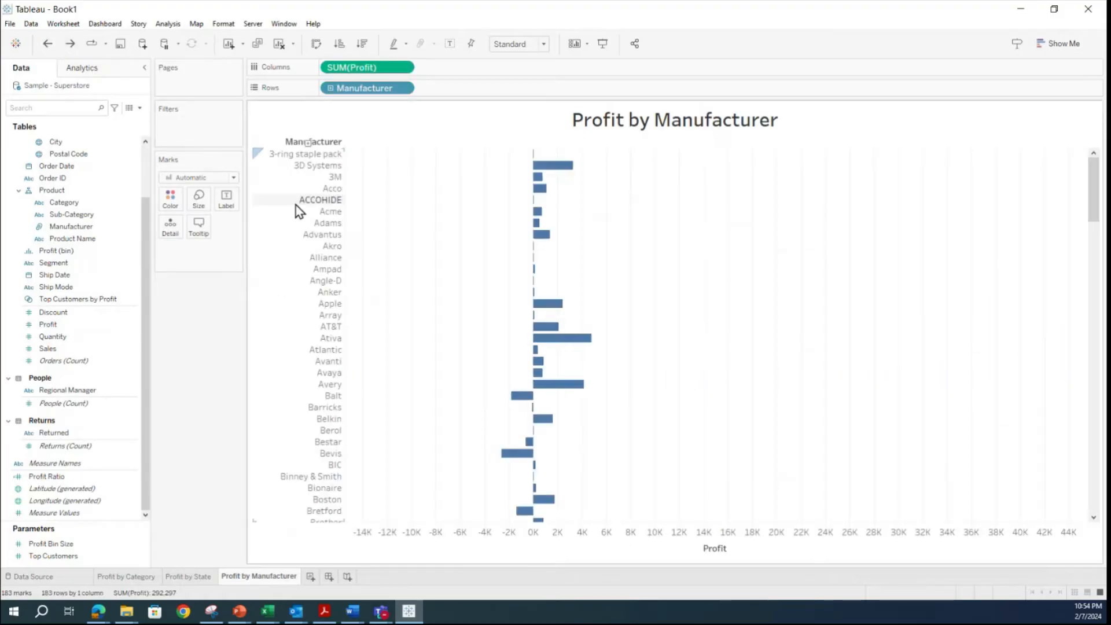
Sort the Manufacturer field alphabetically in ascending order.
left_click(405, 89)
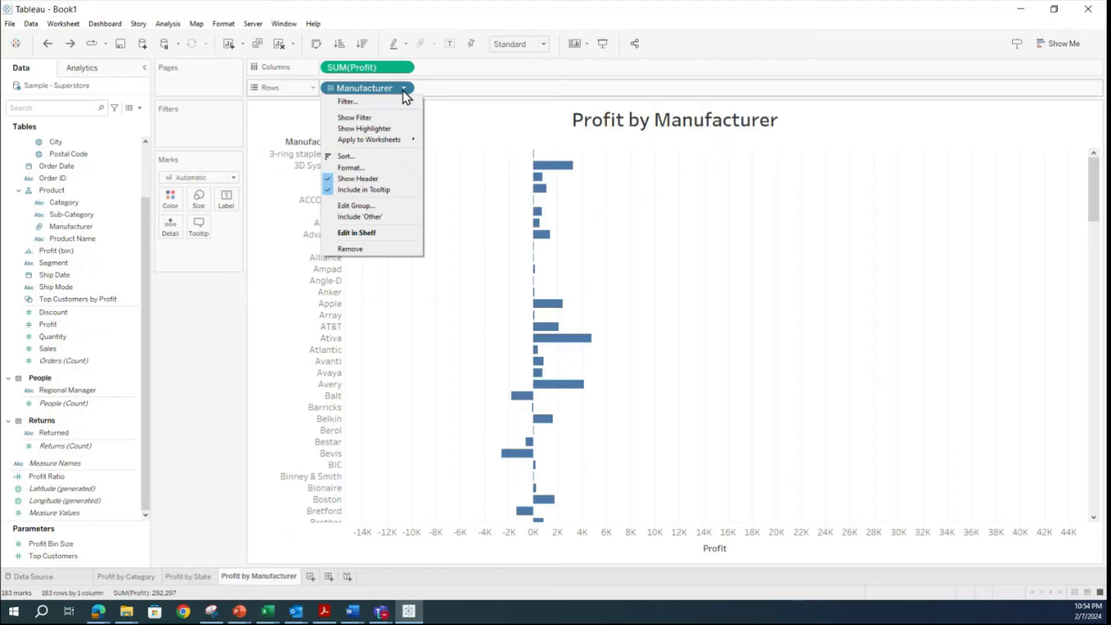
left_click(345, 156)
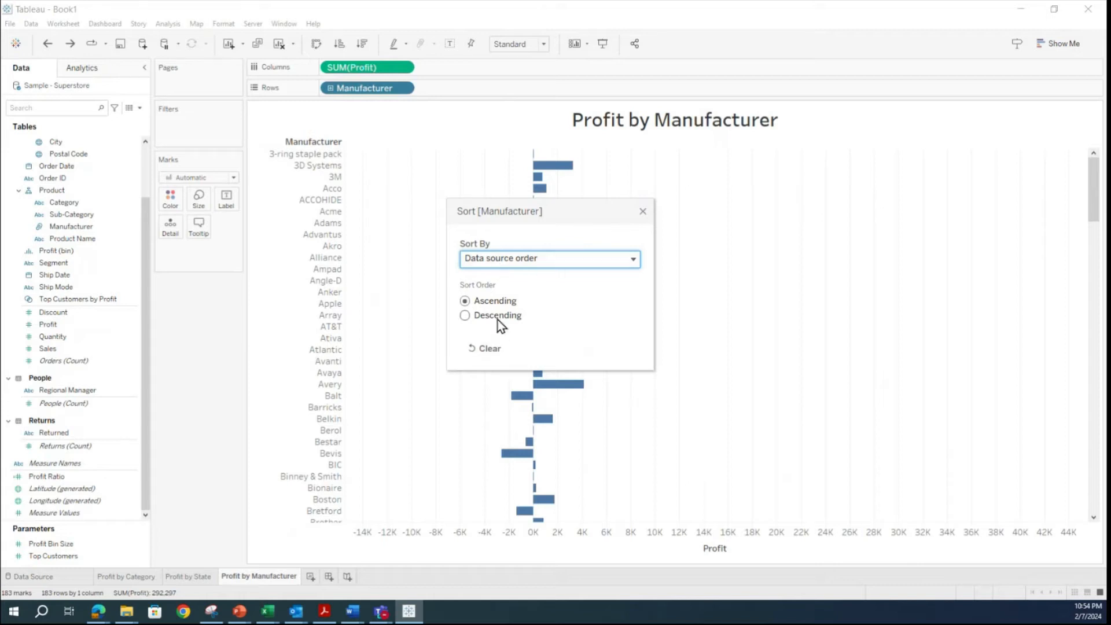
left_click(491, 303)
left_click(573, 261)
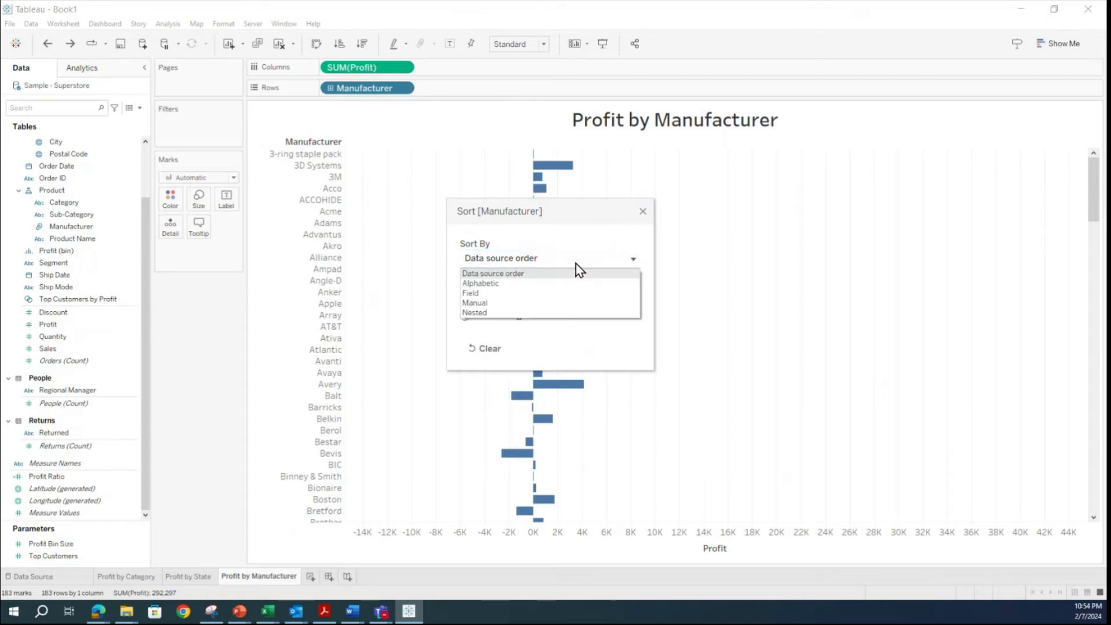
left_click(477, 258)
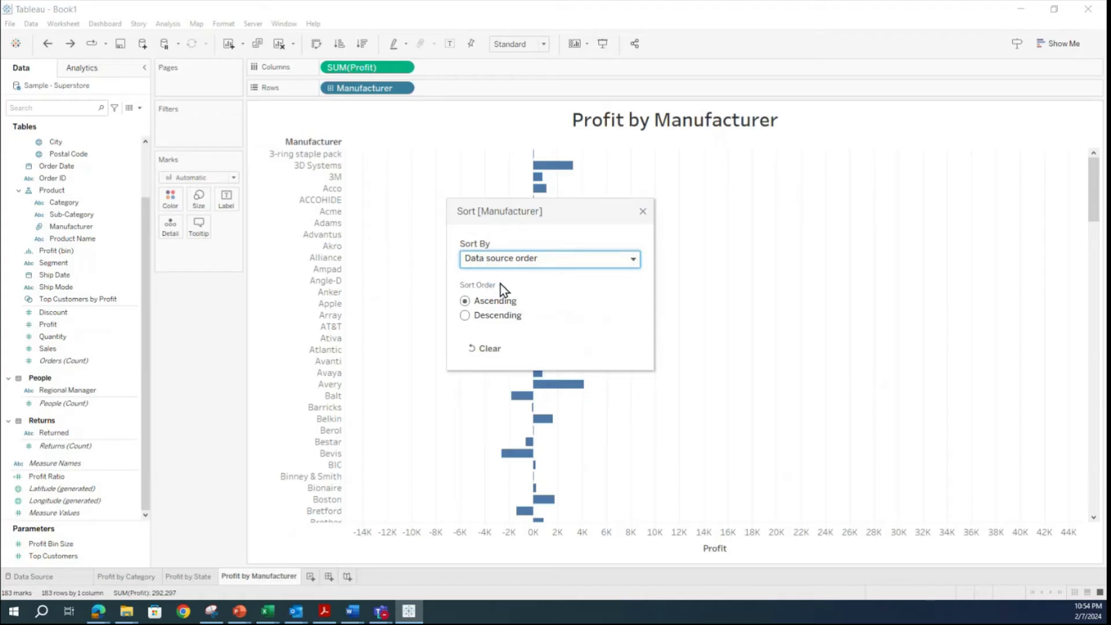
left_click(509, 259)
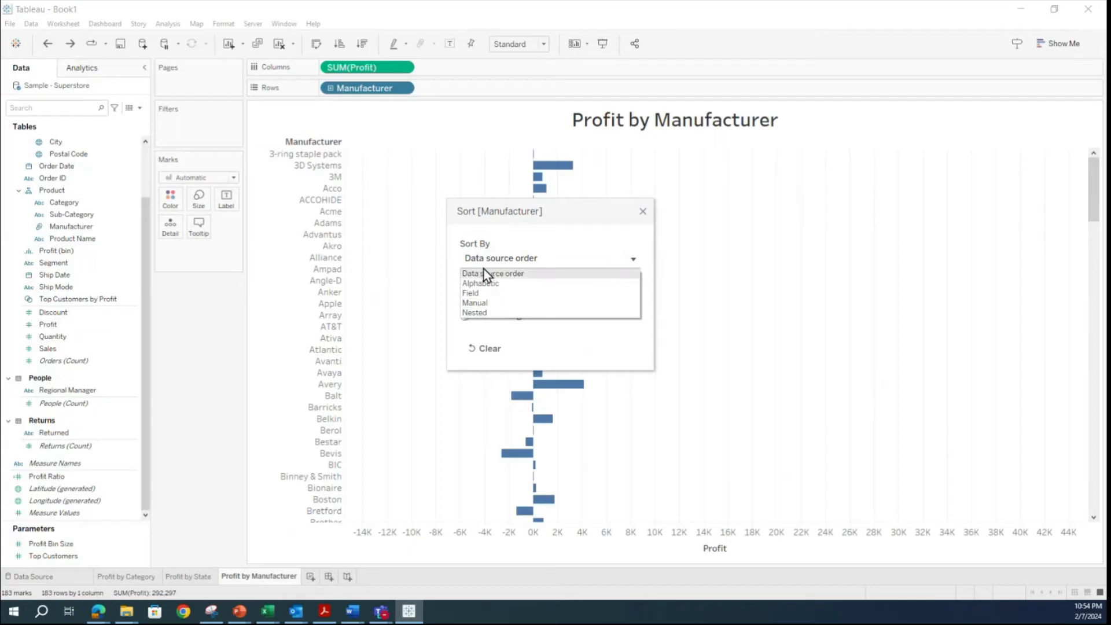
left_click(498, 274)
left_click(507, 258)
left_click(481, 284)
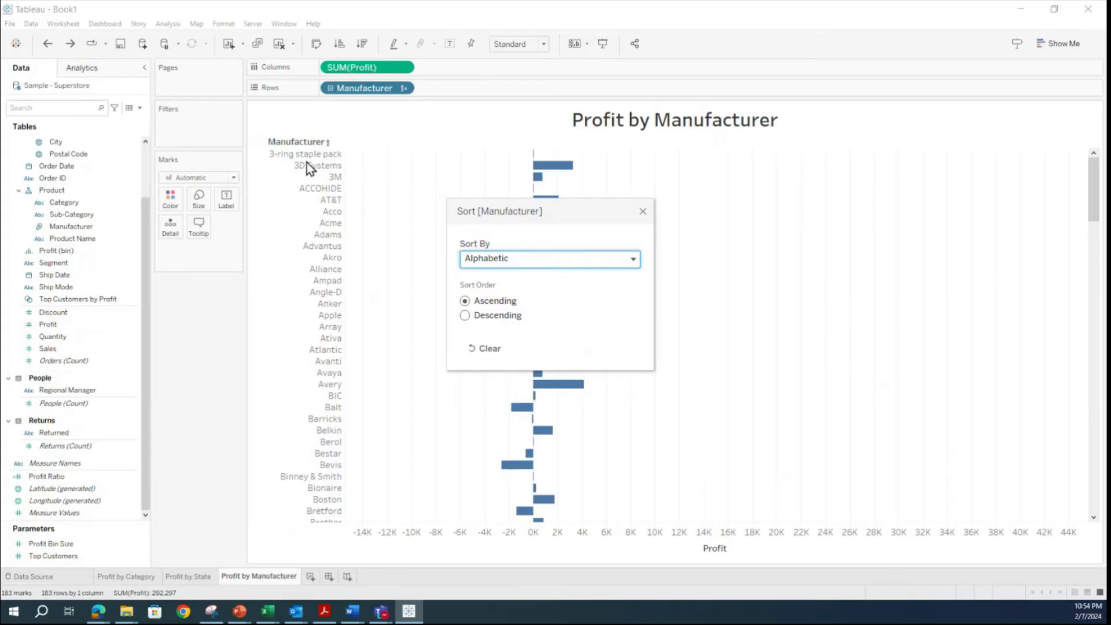
Sort the Manufacturer field in ascending order by the sum of the Profit field.
left_click(505, 263)
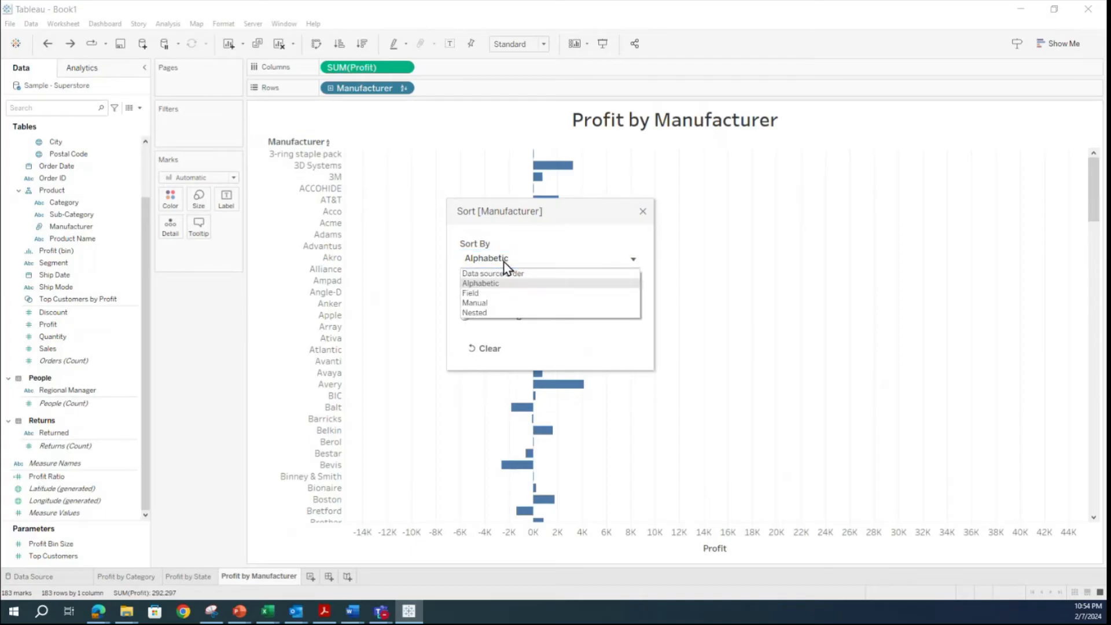
left_click(495, 293)
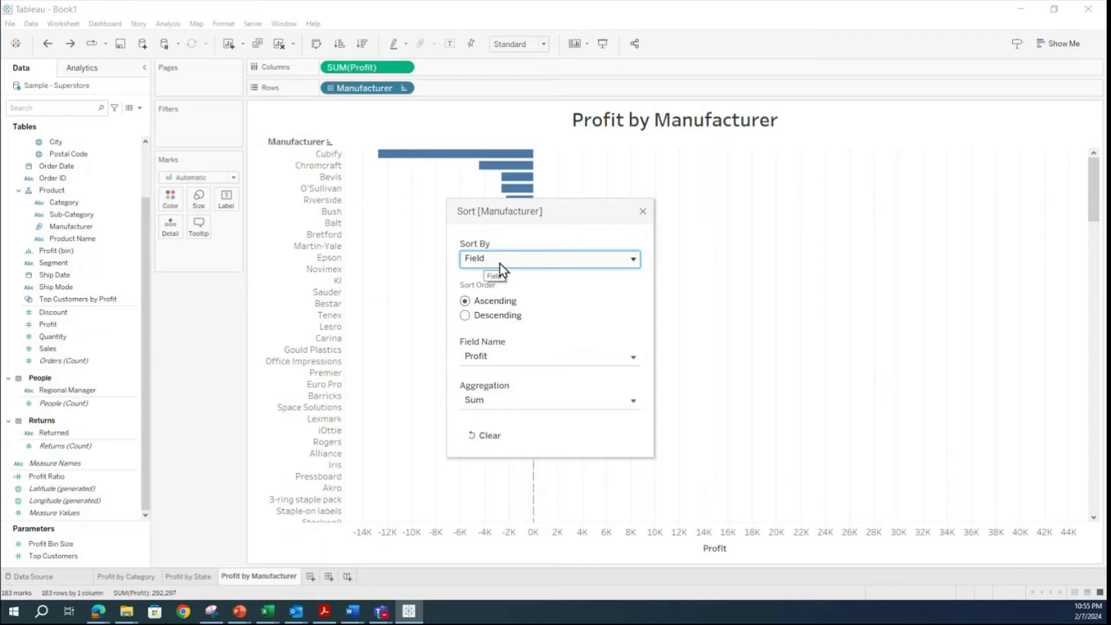
left_click(631, 361)
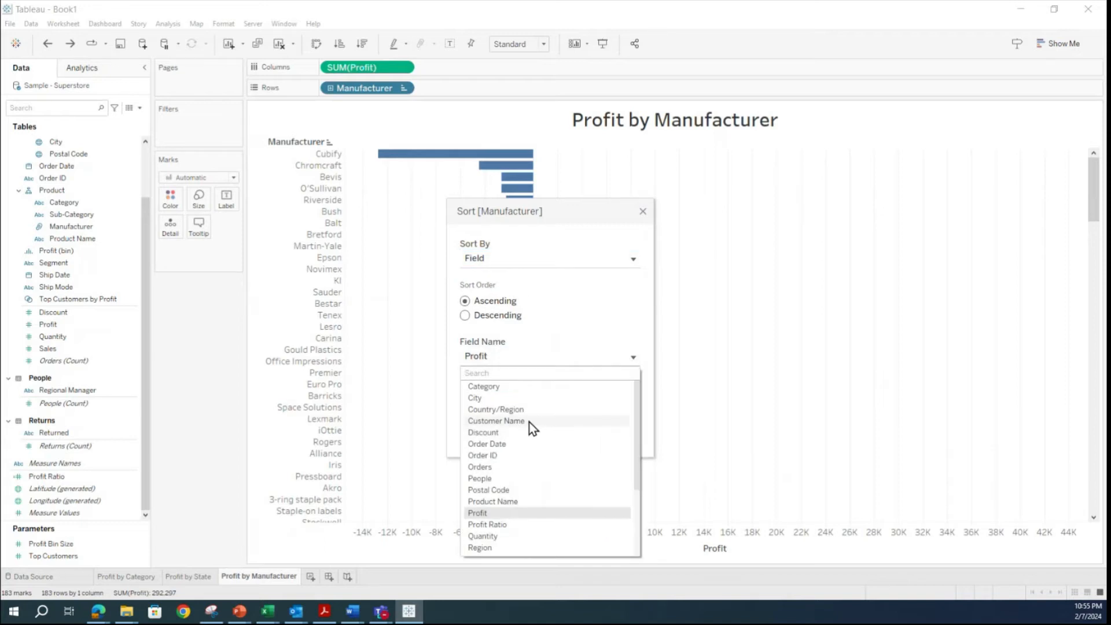
scroll(529, 422, "down", 2)
scroll(531, 430, "up", 2)
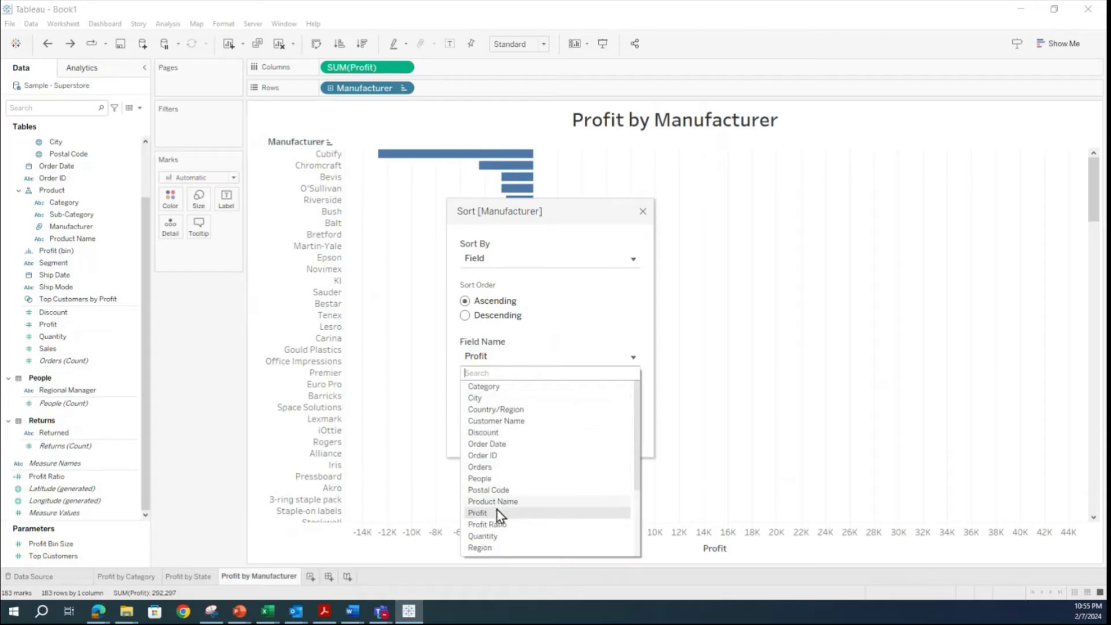
left_click(483, 514)
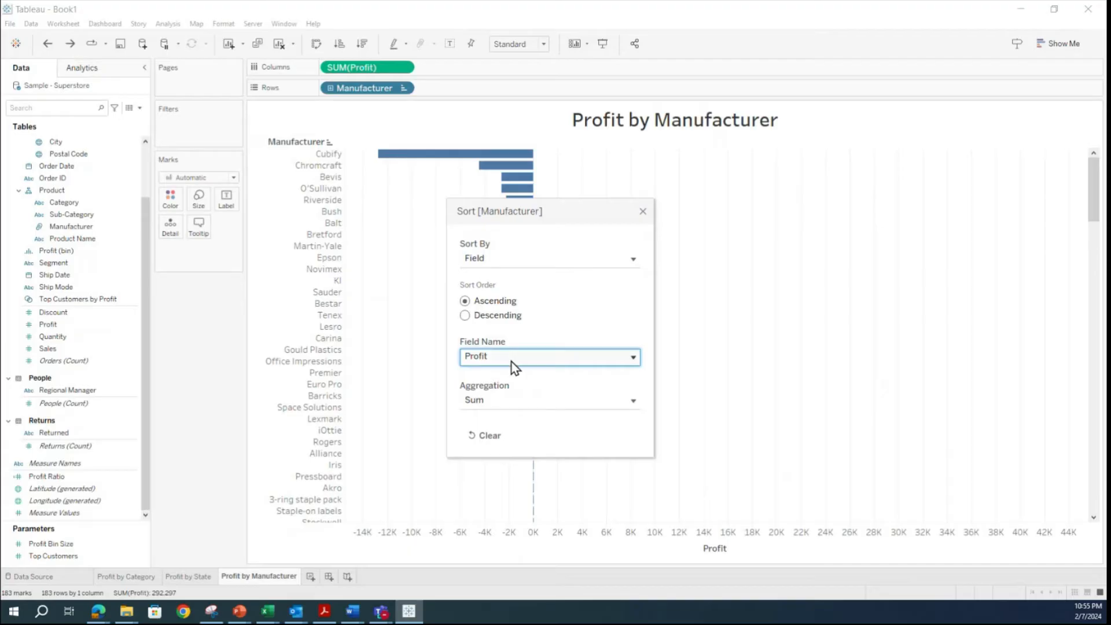
left_click(643, 212)
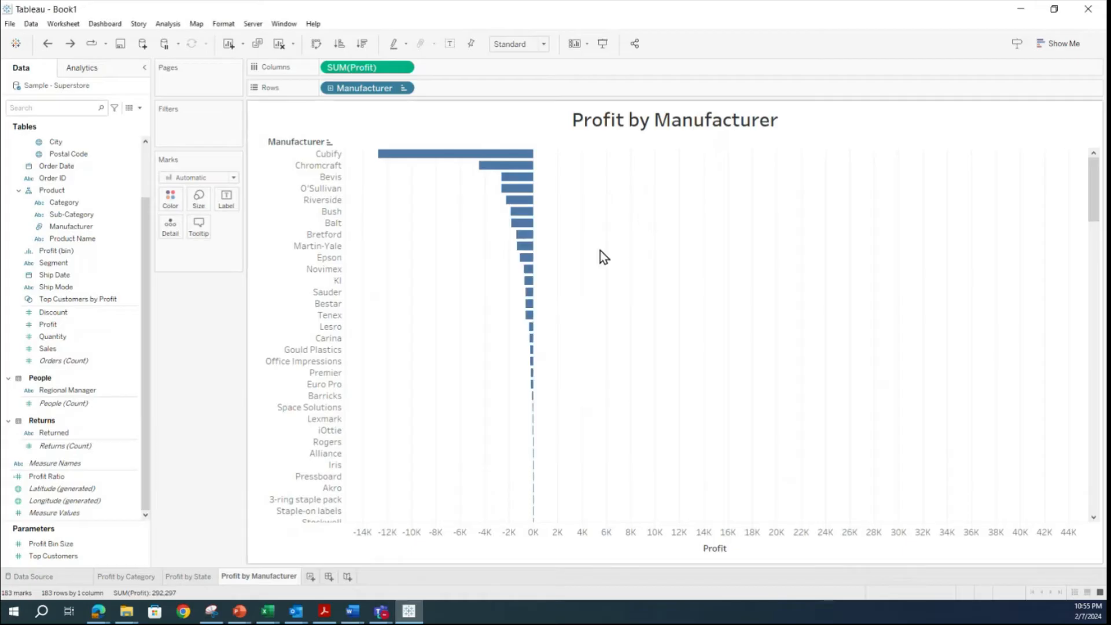
Examine the profit values of the lowest-ranked manufacturers and look through the rest of the sorted bars.
mouse_move(525, 303)
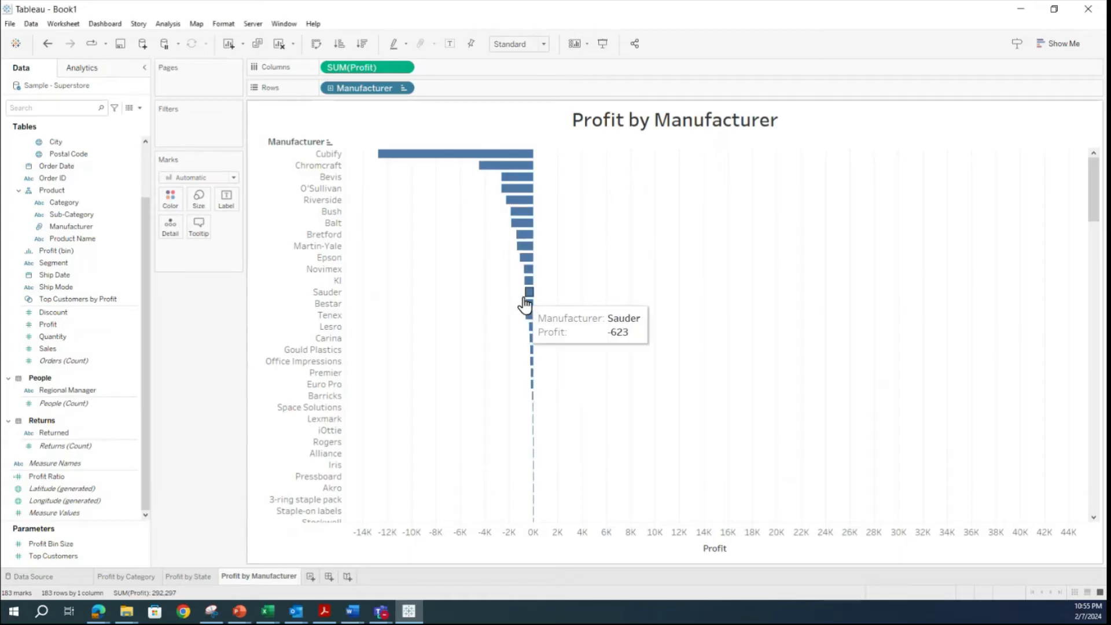
mouse_move(526, 261)
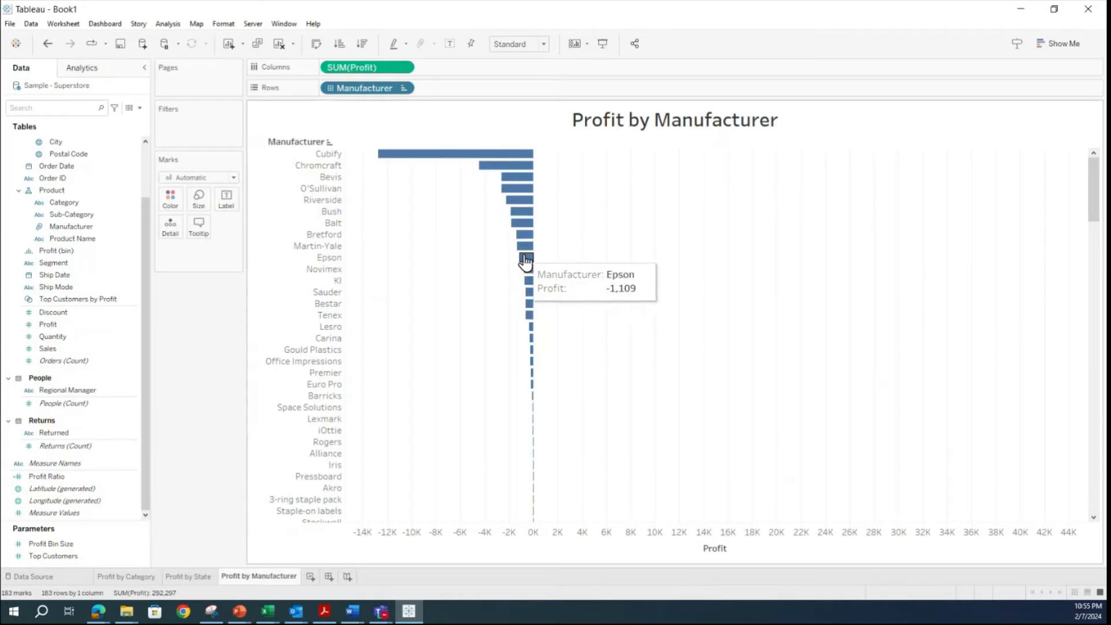
mouse_move(383, 156)
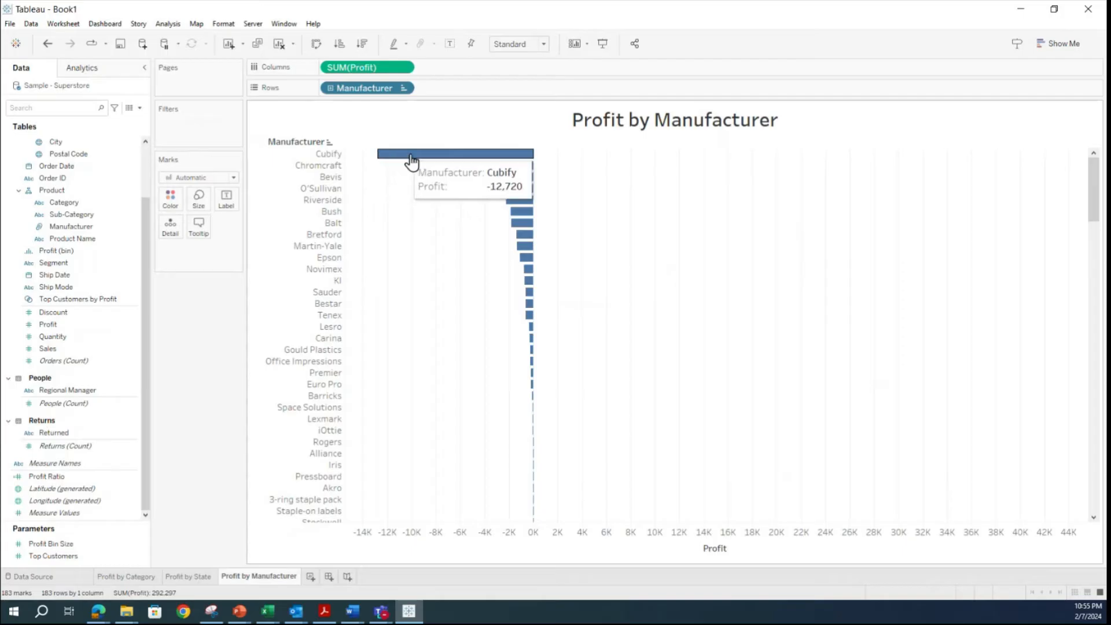
scroll(508, 250, "down", 10)
scroll(512, 256, "down", 10)
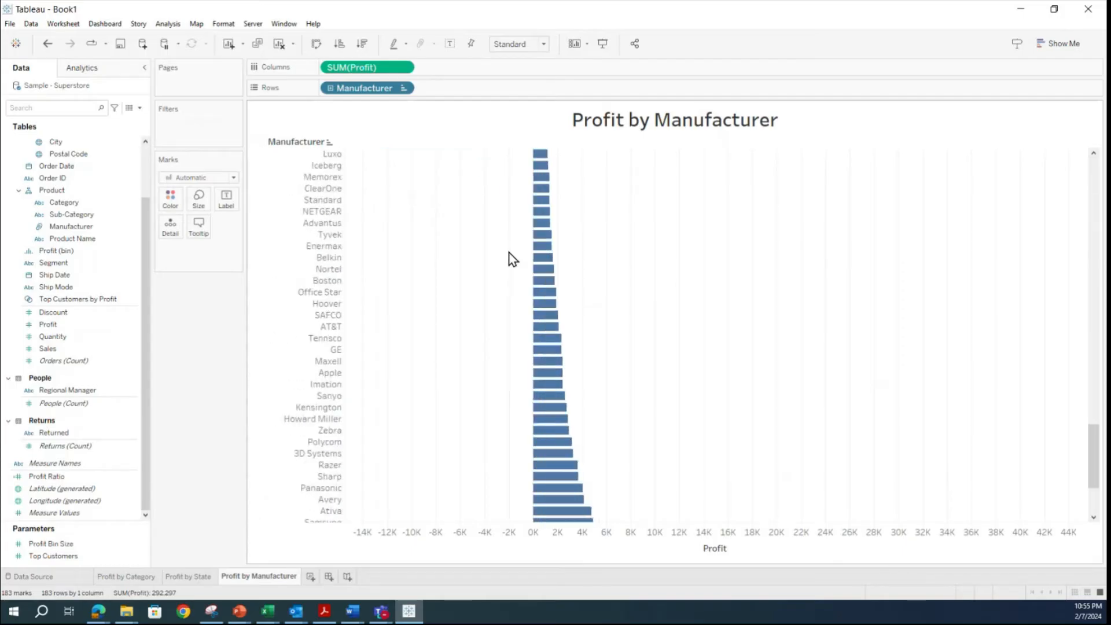
scroll(514, 265, "up", 8)
scroll(509, 265, "up", 10)
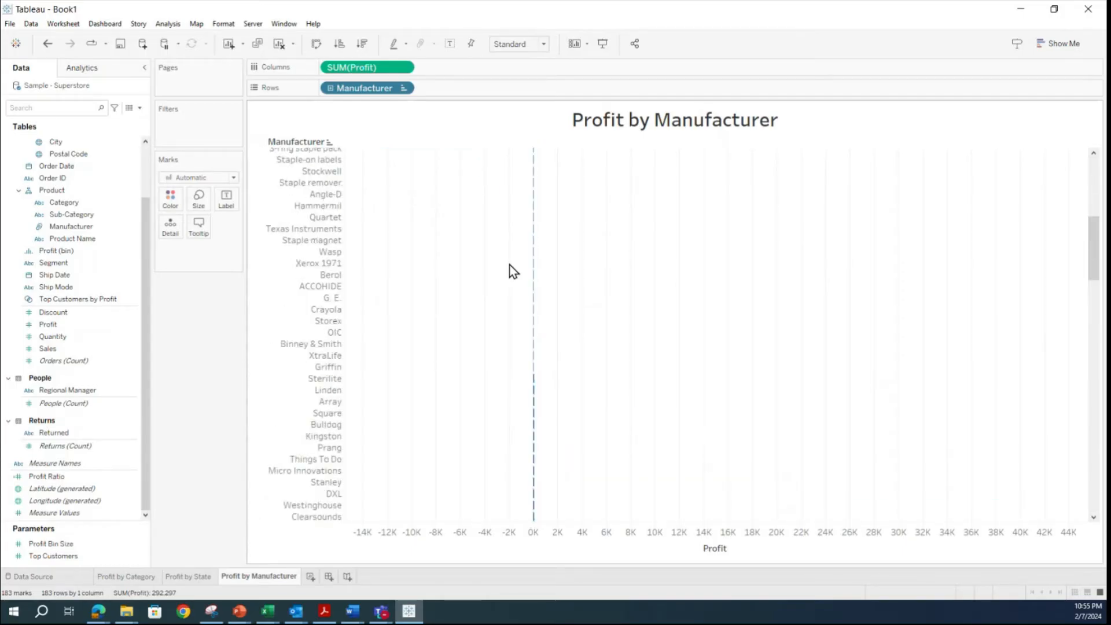
Add a Manufacturer filter that keeps all manufacturers selected.
left_click(405, 89)
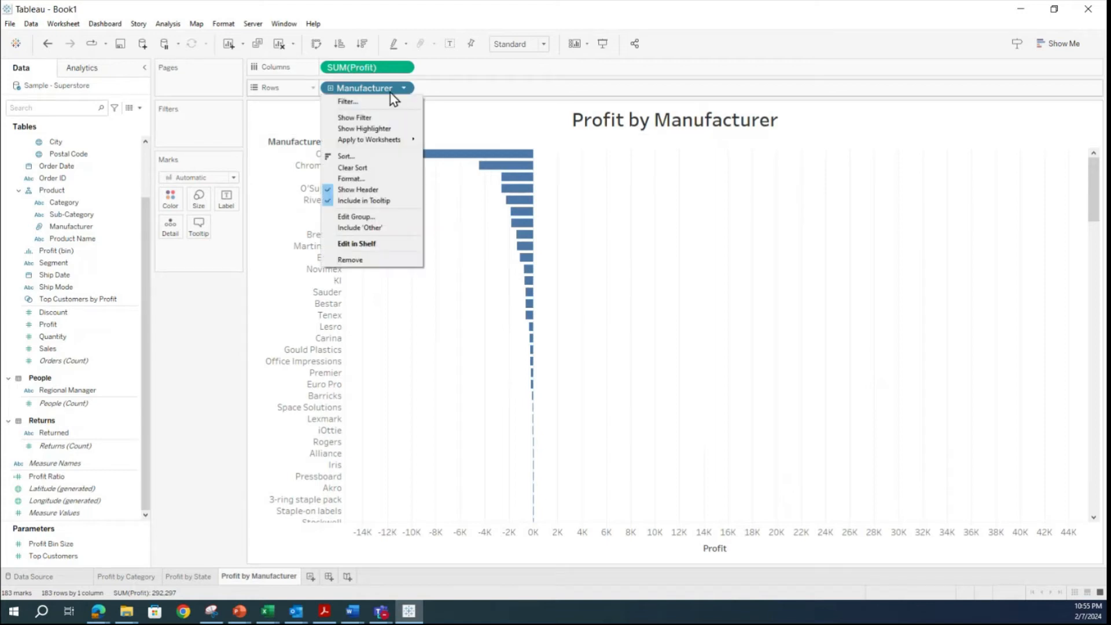
left_click(382, 104)
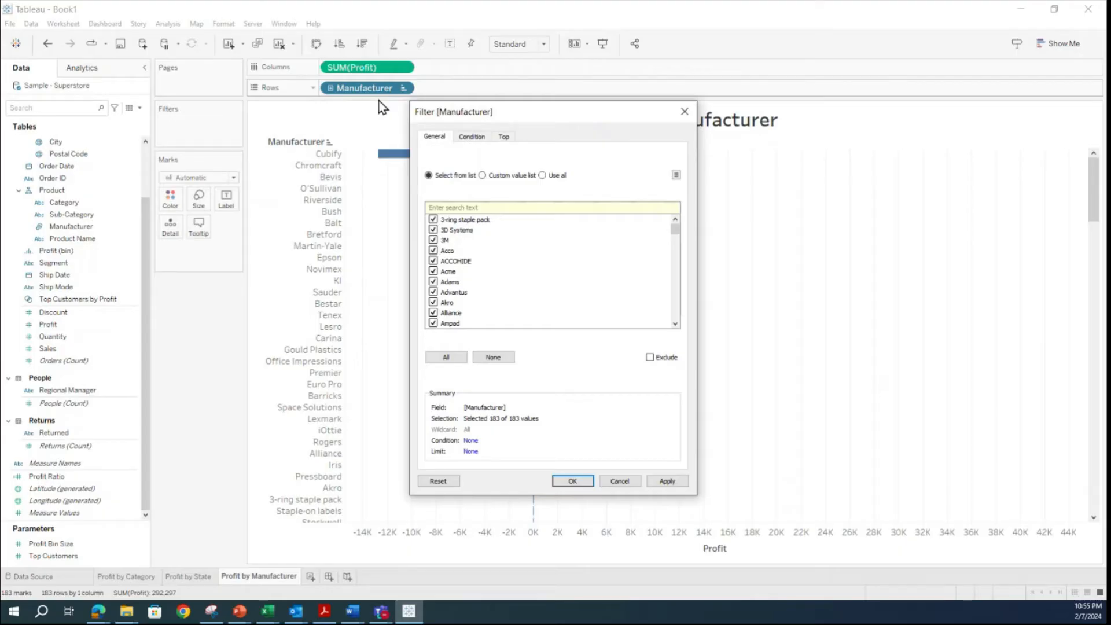
mouse_move(675, 231)
left_mouse_down()
mouse_move(689, 321)
mouse_move(672, 224)
left_mouse_up()
left_click(664, 481)
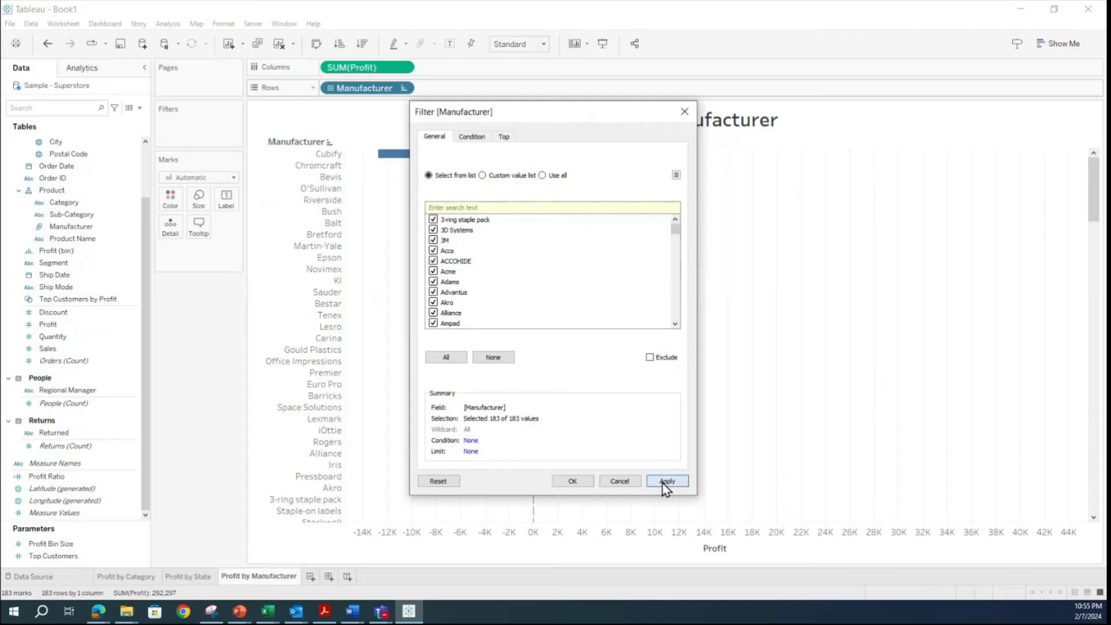
left_click(582, 480)
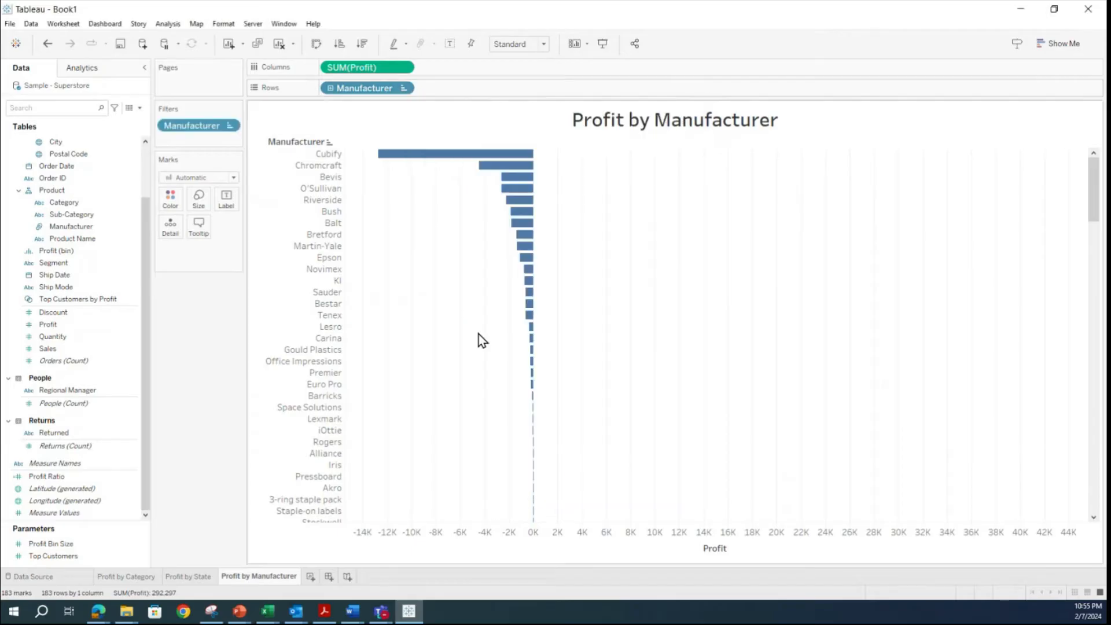
Swap rows and columns to turn the manufacturer chart into vertical bars.
left_click(315, 44)
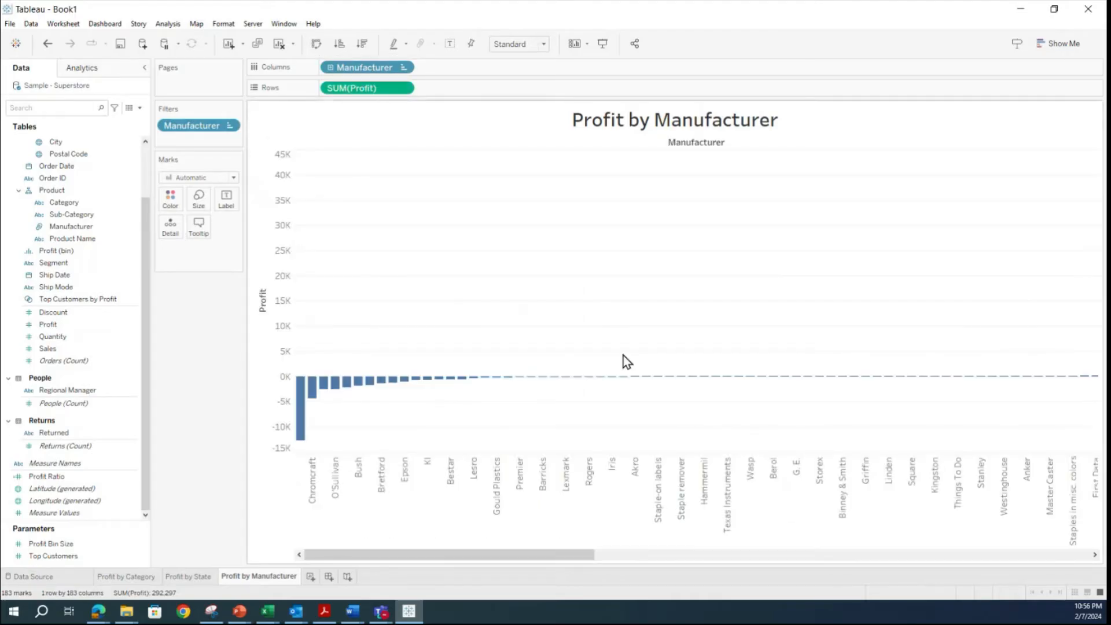
left_click_drag(556, 553, 405, 576)
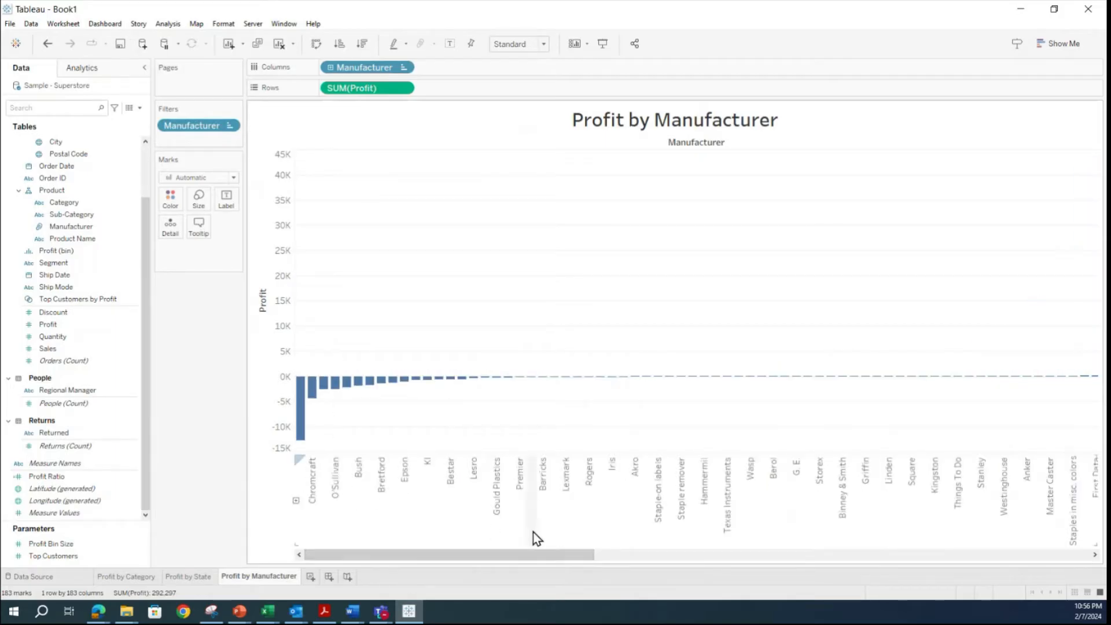
left_click_drag(495, 559, 439, 578)
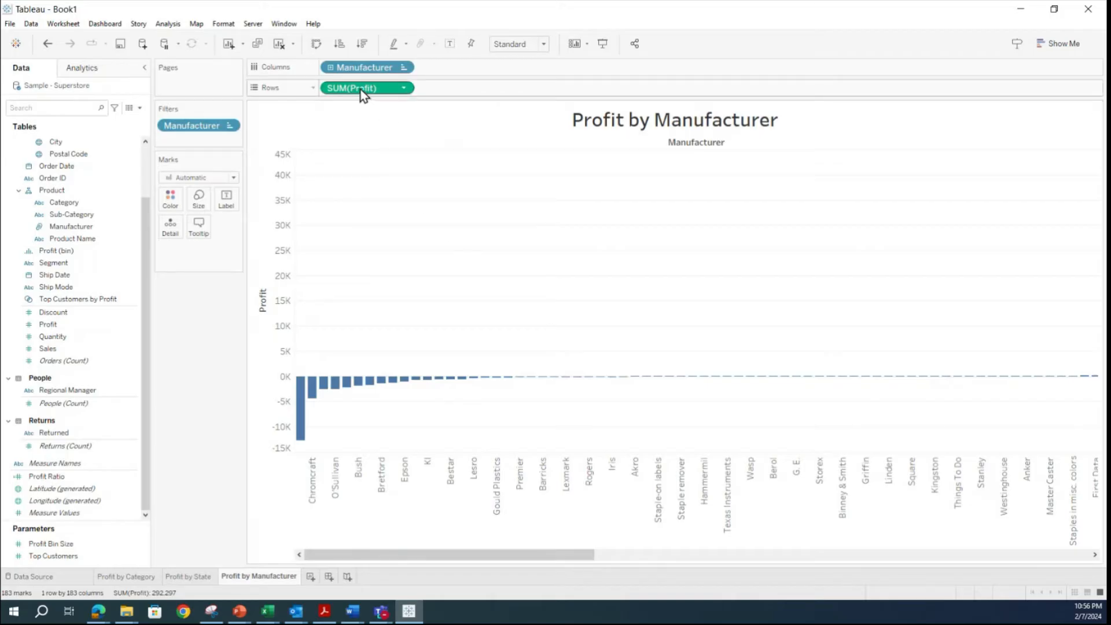
Color the manufacturer bars by a copy of SUM(Profit), keeping the original measure on Rows.
left_click_drag(362, 92, 174, 212)
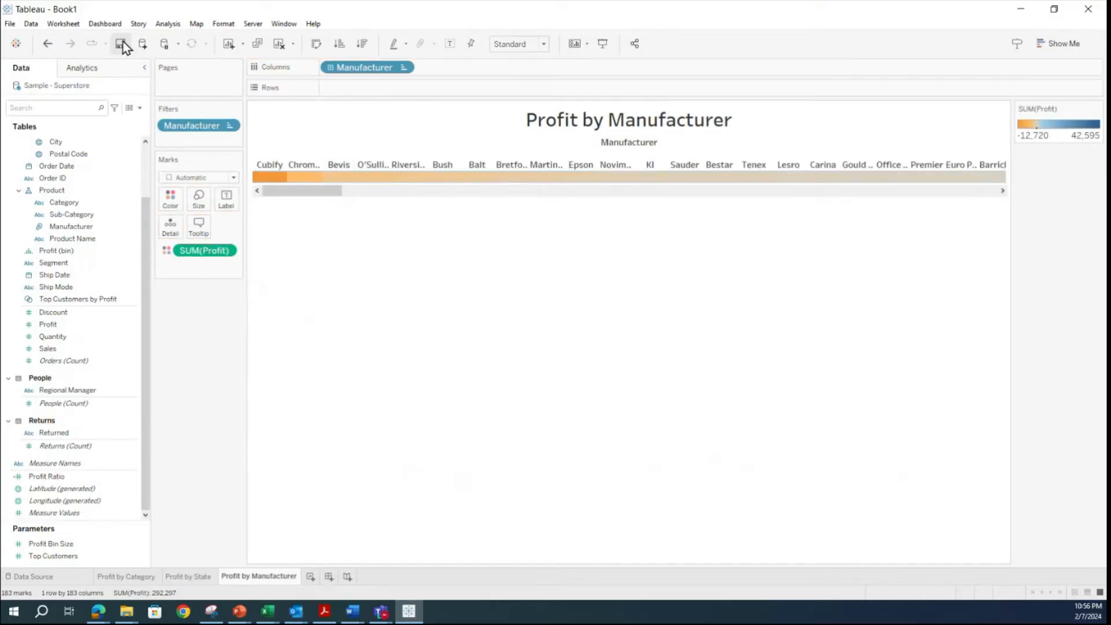
left_click(47, 45)
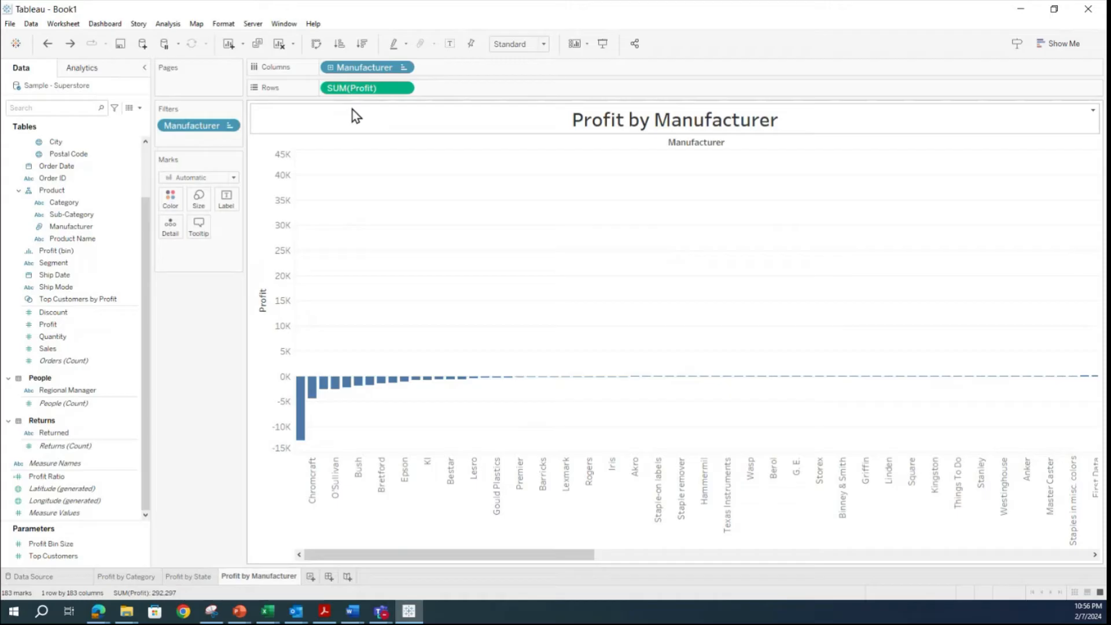
left_click_drag(360, 87, 176, 202)
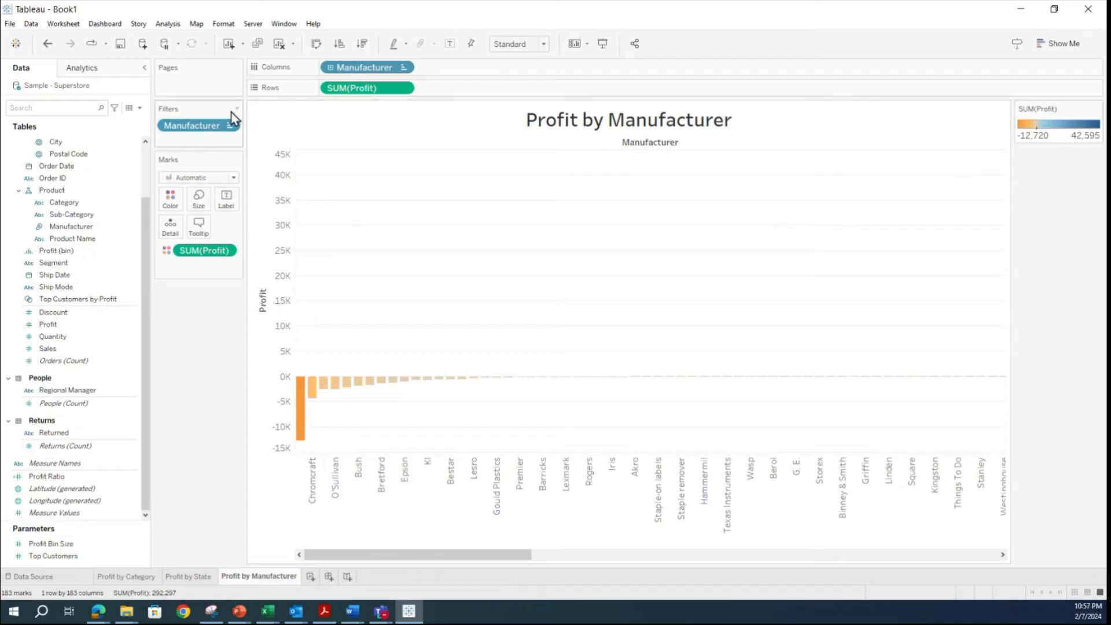
Set the Profit colors to the Red-Green Diverging palette with the center fixed at 0.
left_click(172, 201)
left_click(213, 243)
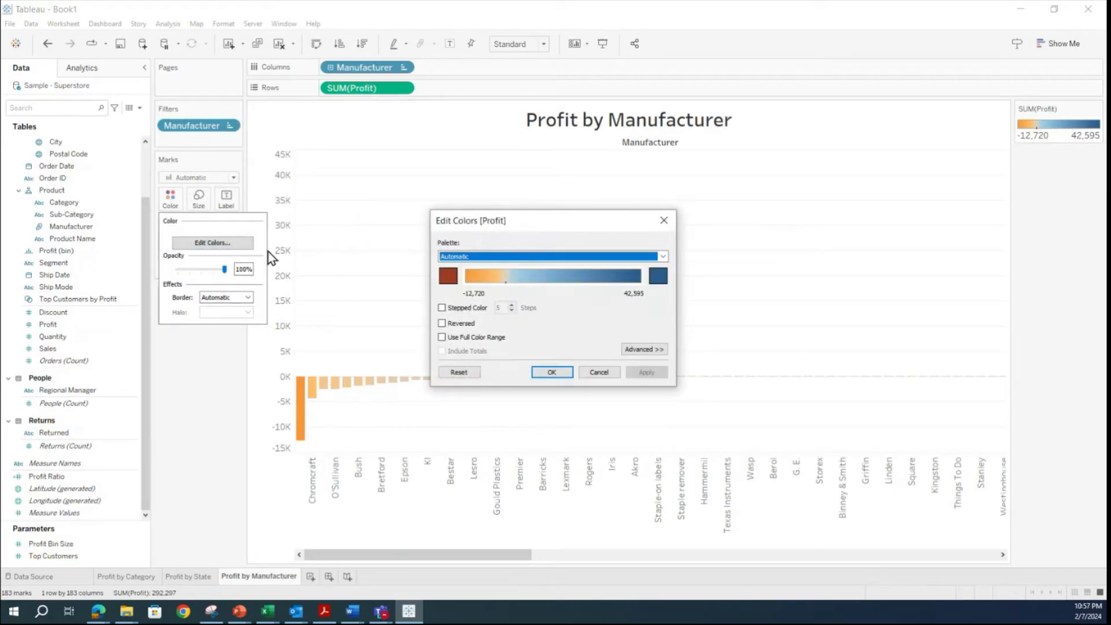
left_click(552, 257)
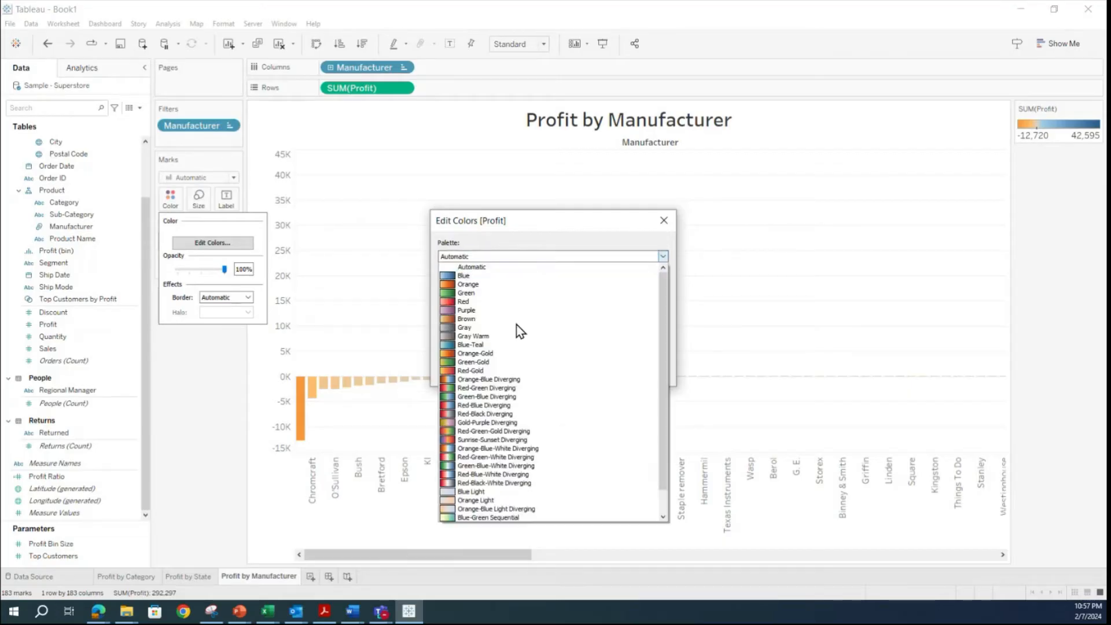
left_click(481, 389)
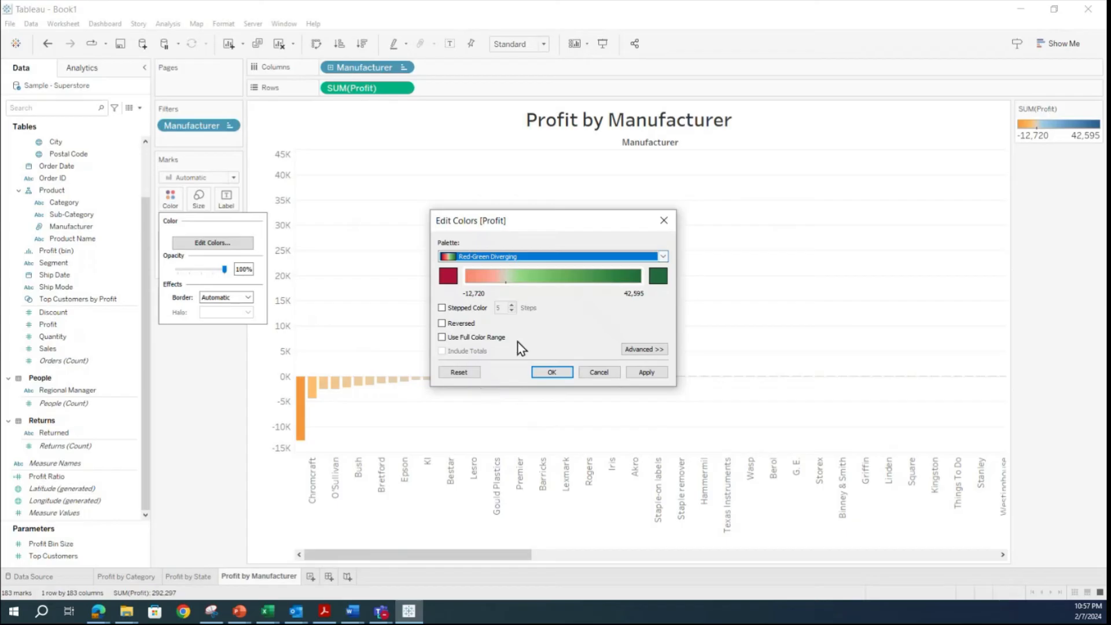
left_click(640, 351)
left_click(442, 401)
left_click(646, 434)
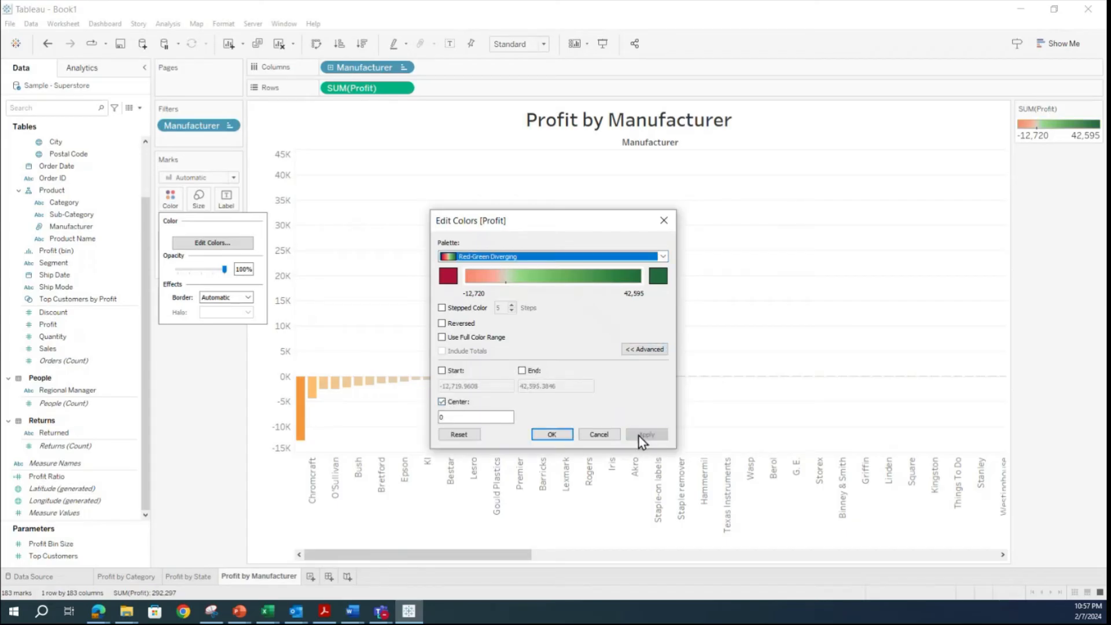
left_click(551, 434)
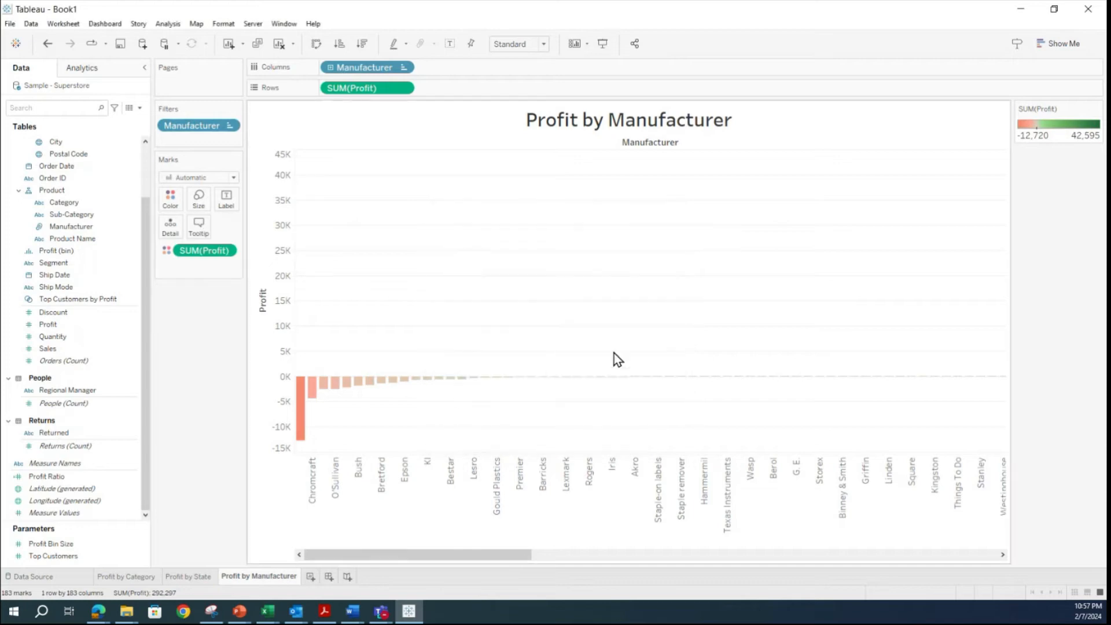
Examine the colored bars across the whole chart, from loss-making through near-zero to the most profitable manufacturers.
left_click_drag(515, 556, 403, 560)
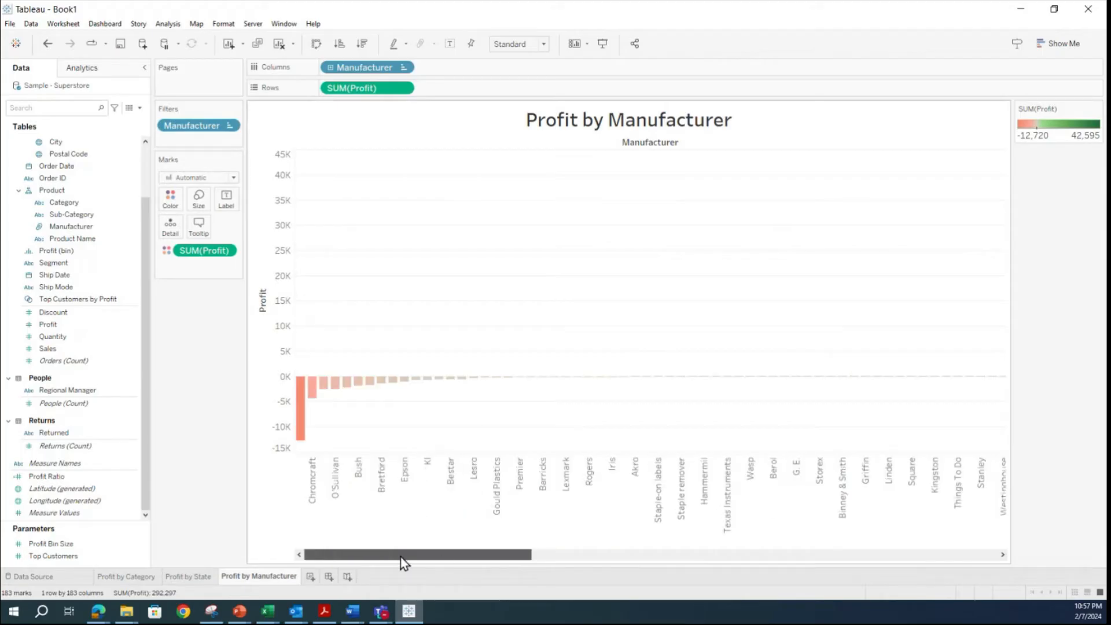
mouse_move(300, 411)
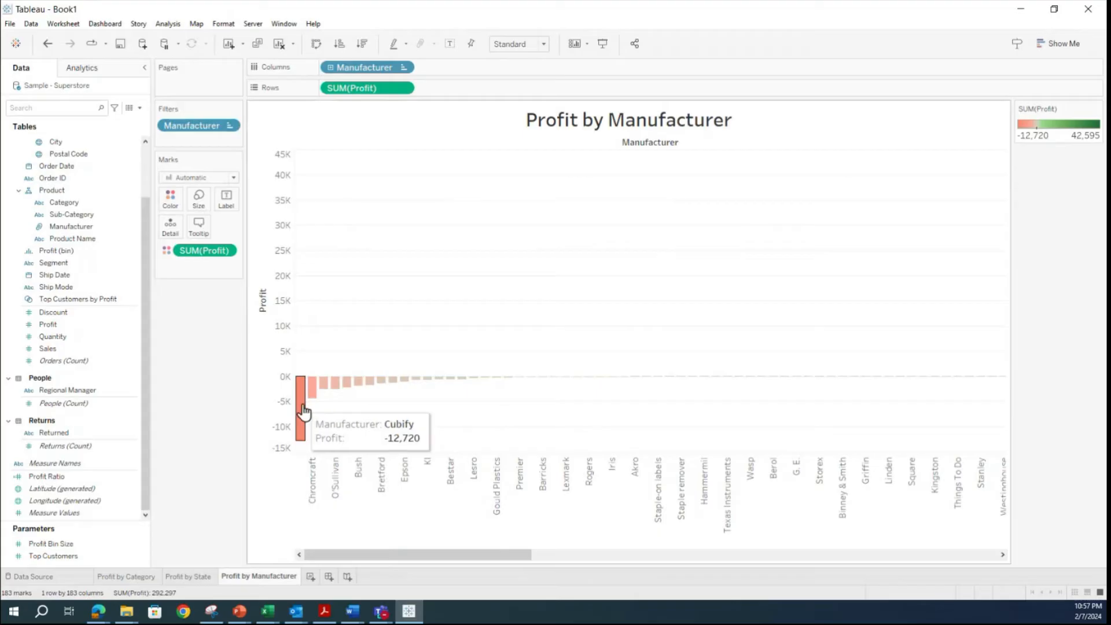
left_click_drag(410, 558, 927, 585)
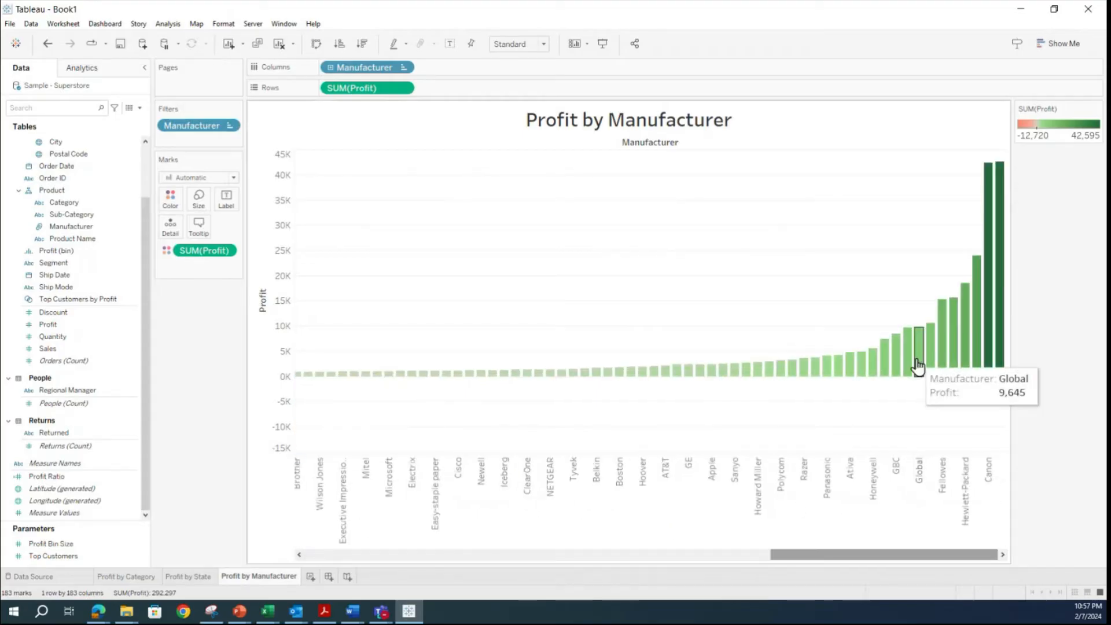
mouse_move(1000, 214)
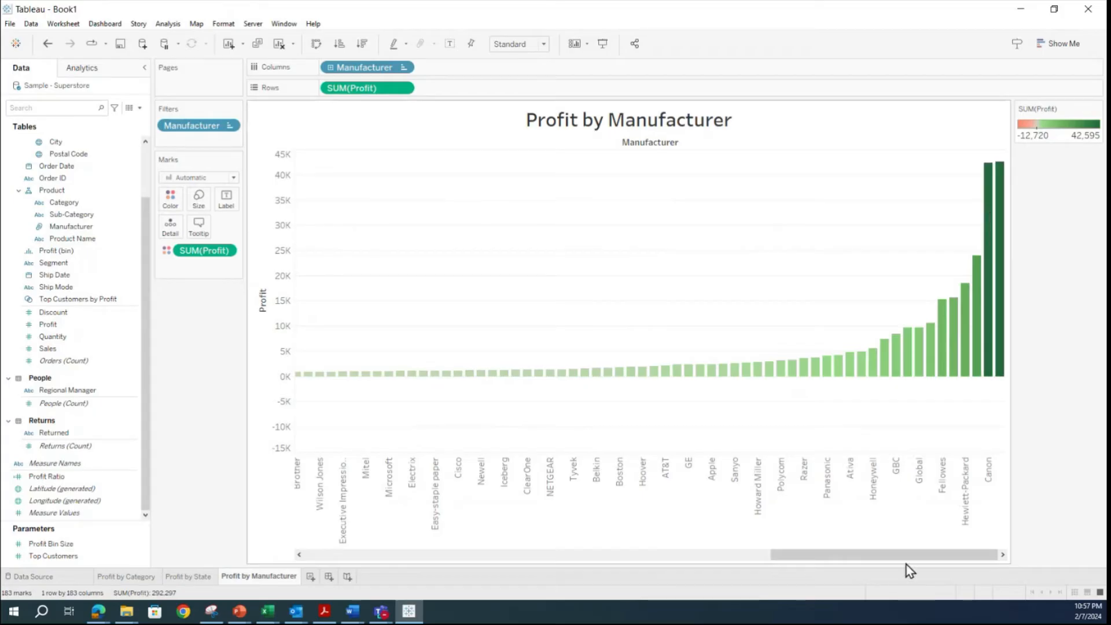
left_click_drag(891, 559, 421, 487)
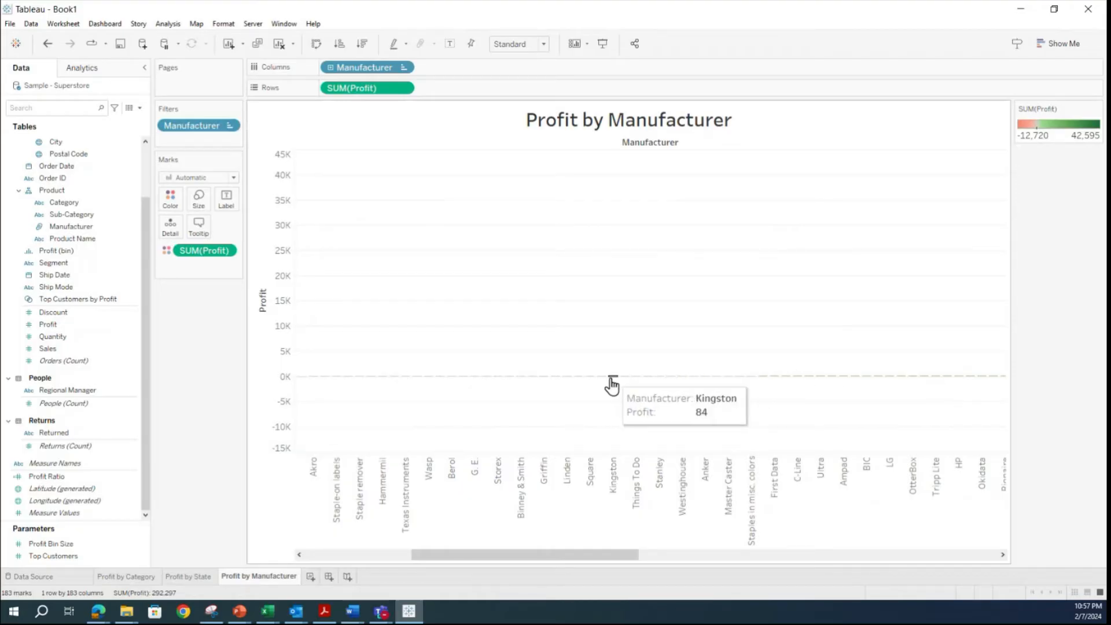
left_click_drag(616, 555, 1065, 547)
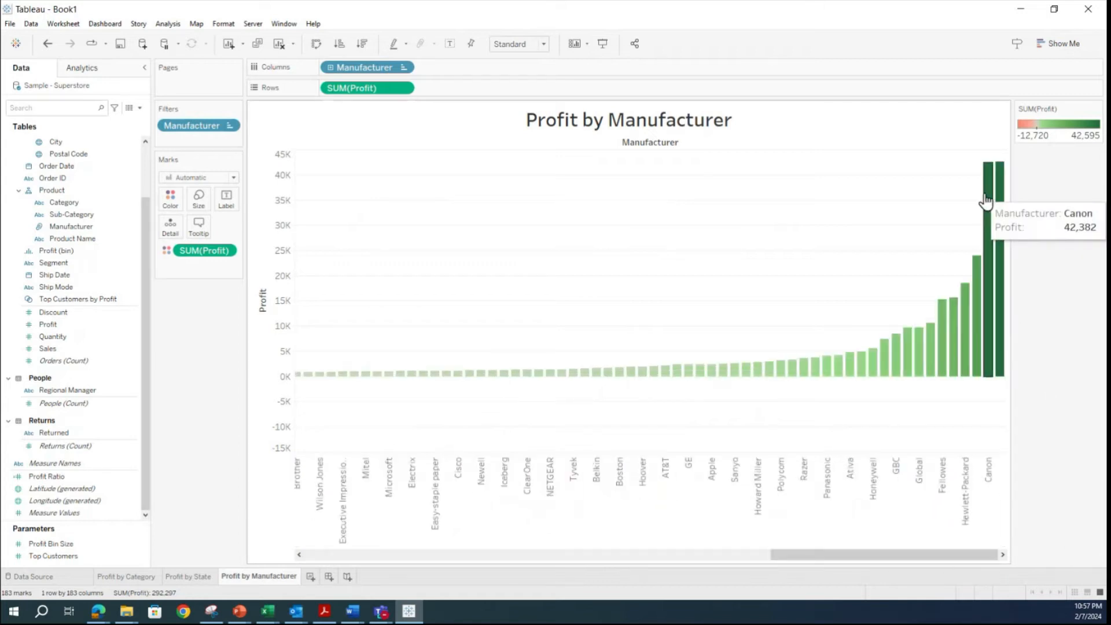
left_click_drag(955, 554, 586, 388)
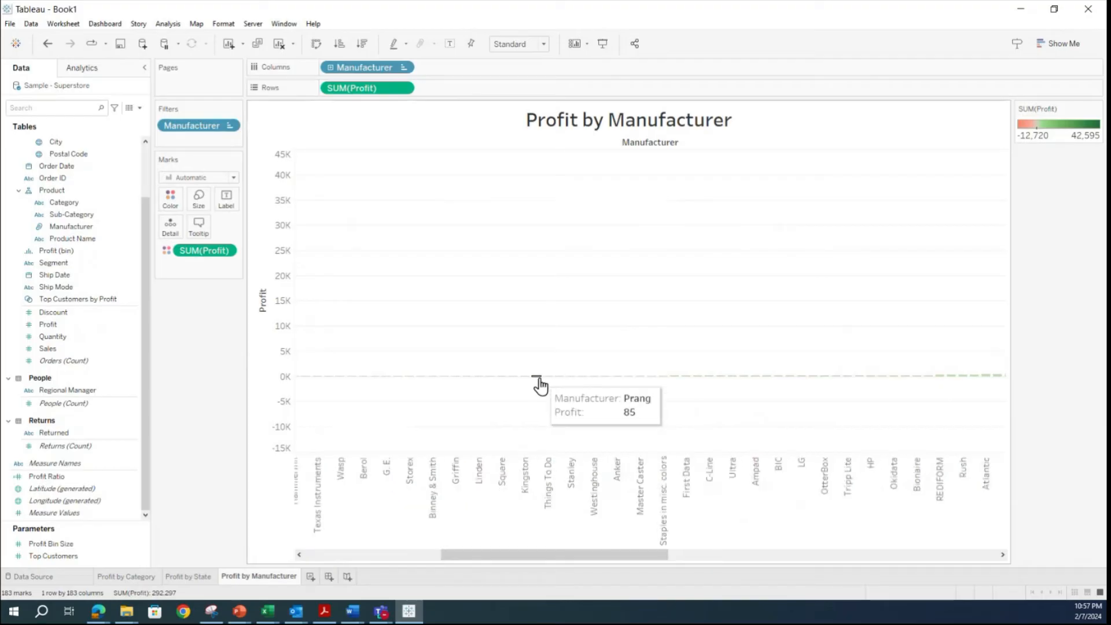
left_click_drag(561, 556, 390, 575)
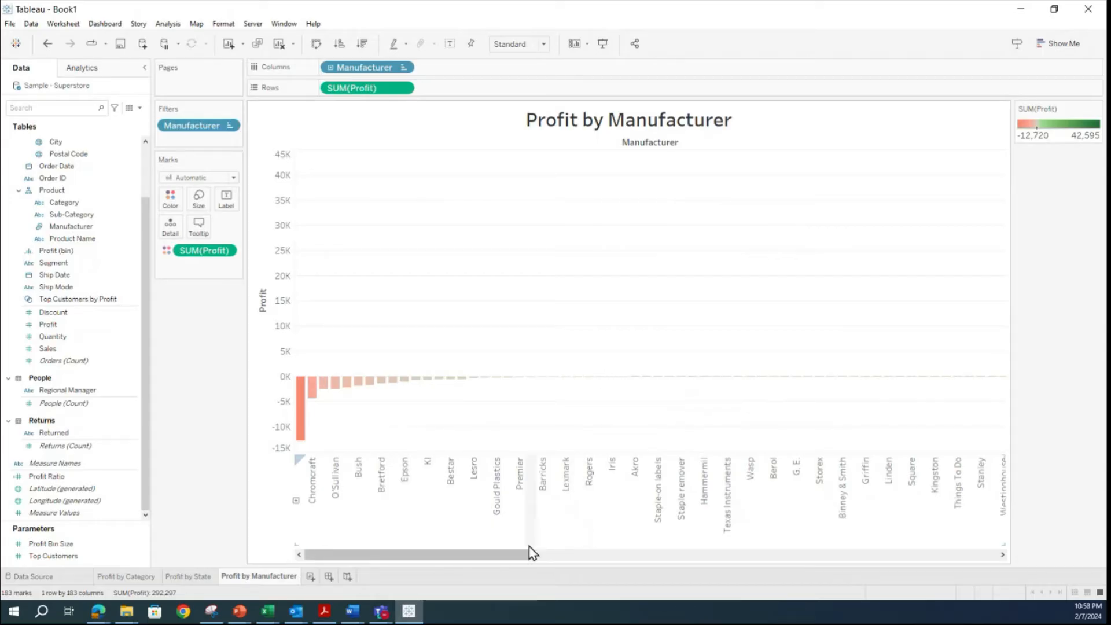
left_click_drag(501, 557, 384, 563)
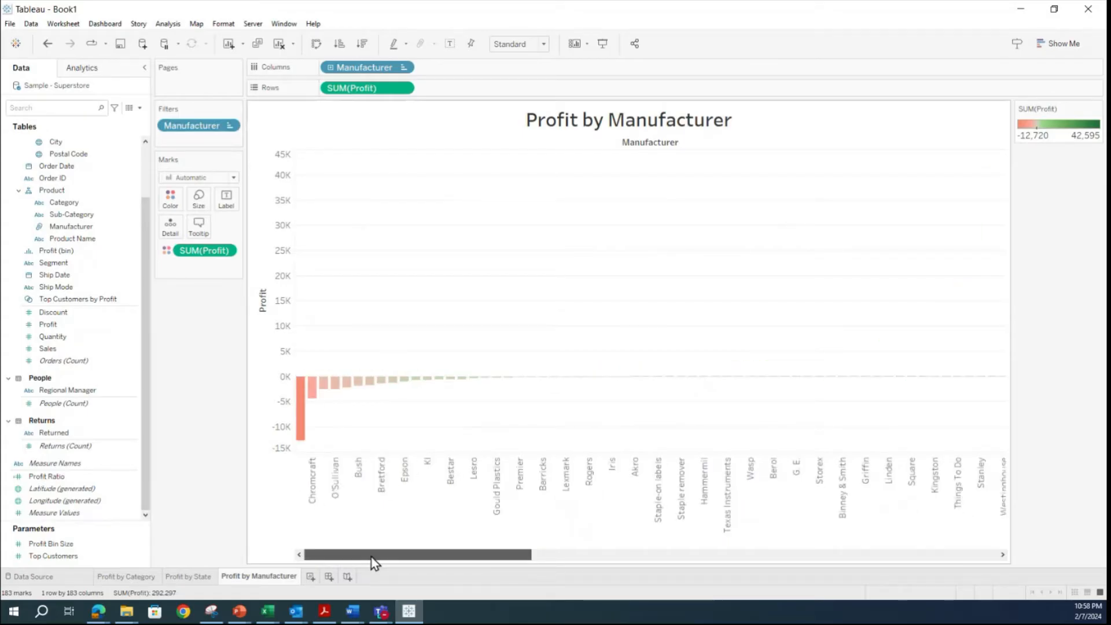
Inspect individual low-profit manufacturer bars in the middle of the chart, comparing their details with the axis labels.
left_click_drag(502, 557, 1014, 557)
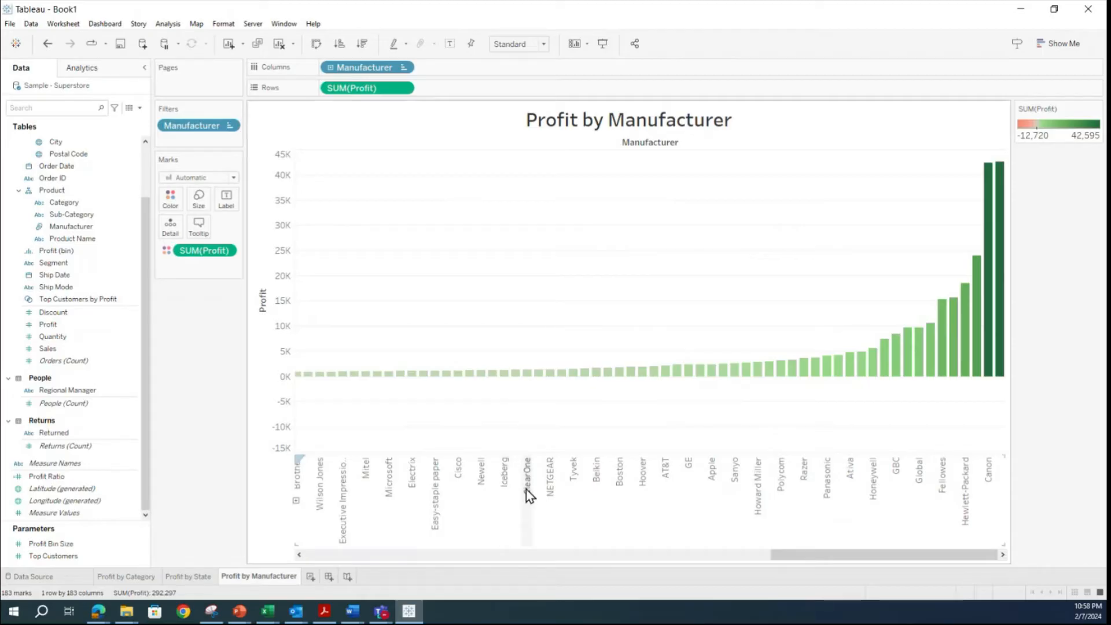
left_click(516, 375)
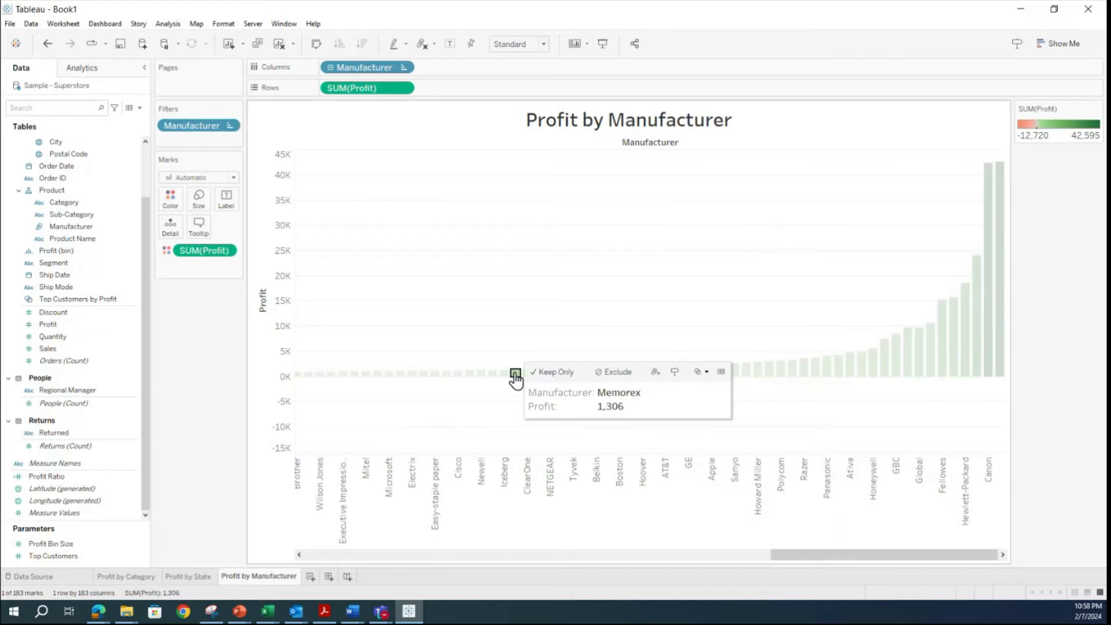
left_click(516, 376)
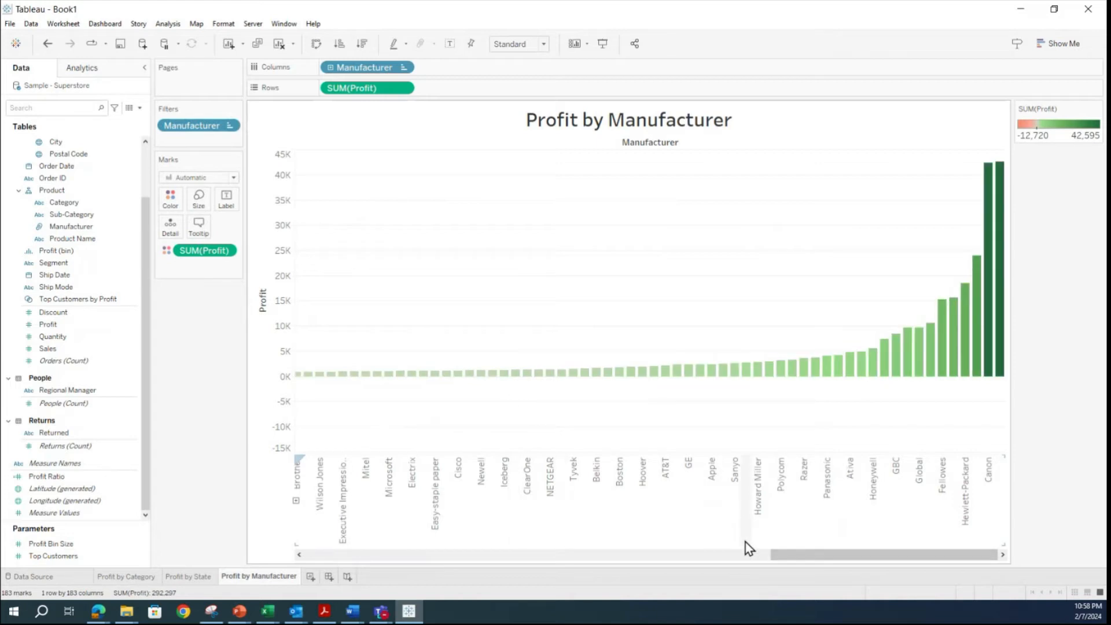
left_click_drag(818, 559, 735, 569)
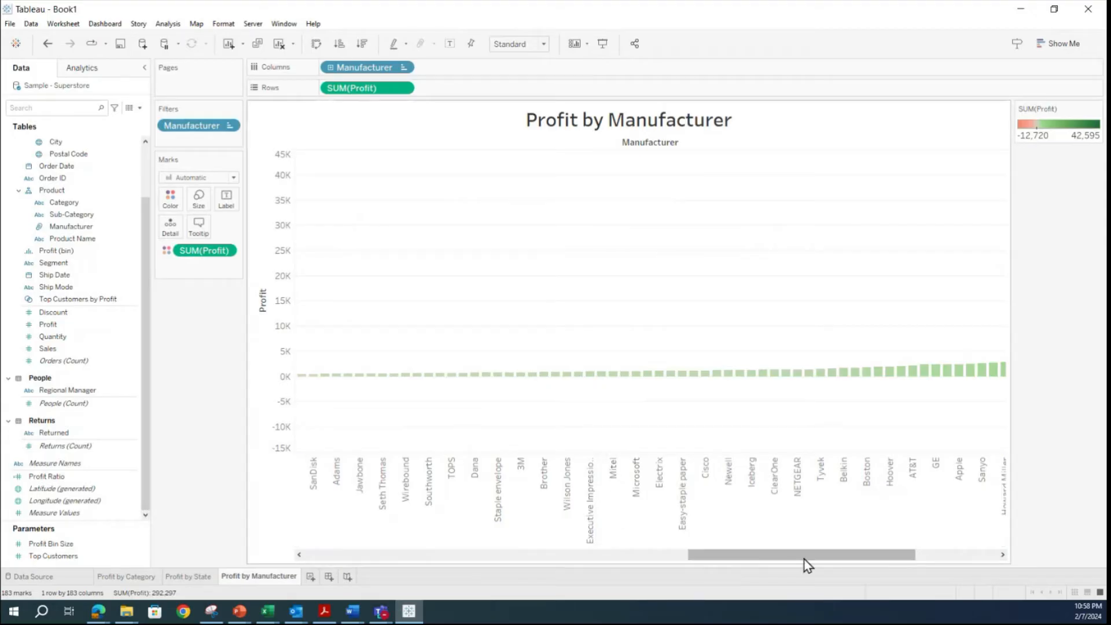
left_click(624, 470)
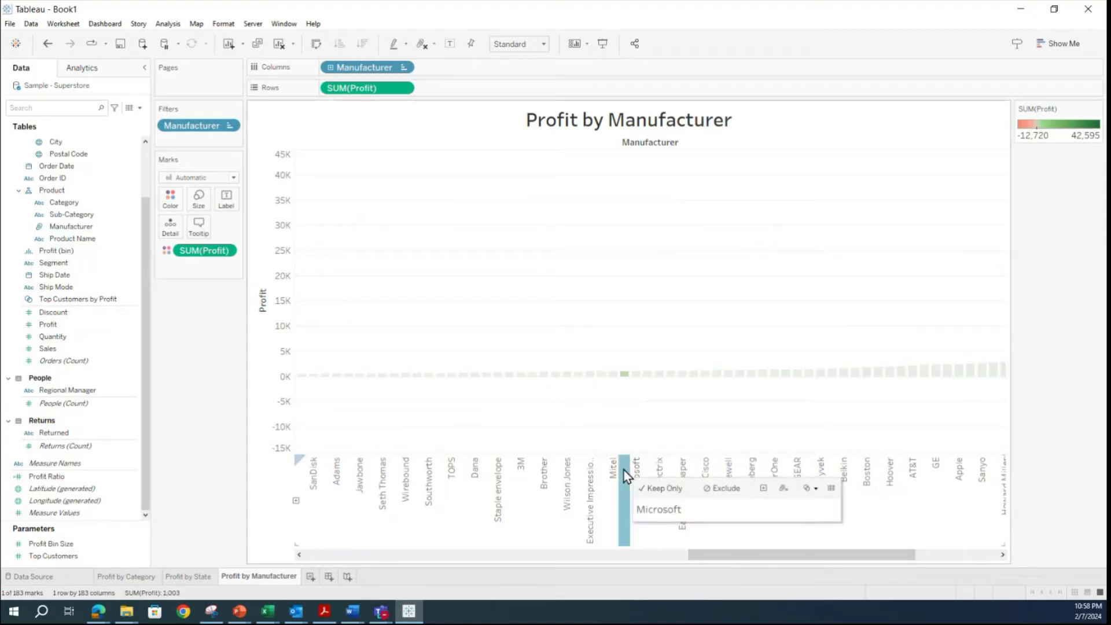
mouse_move(625, 377)
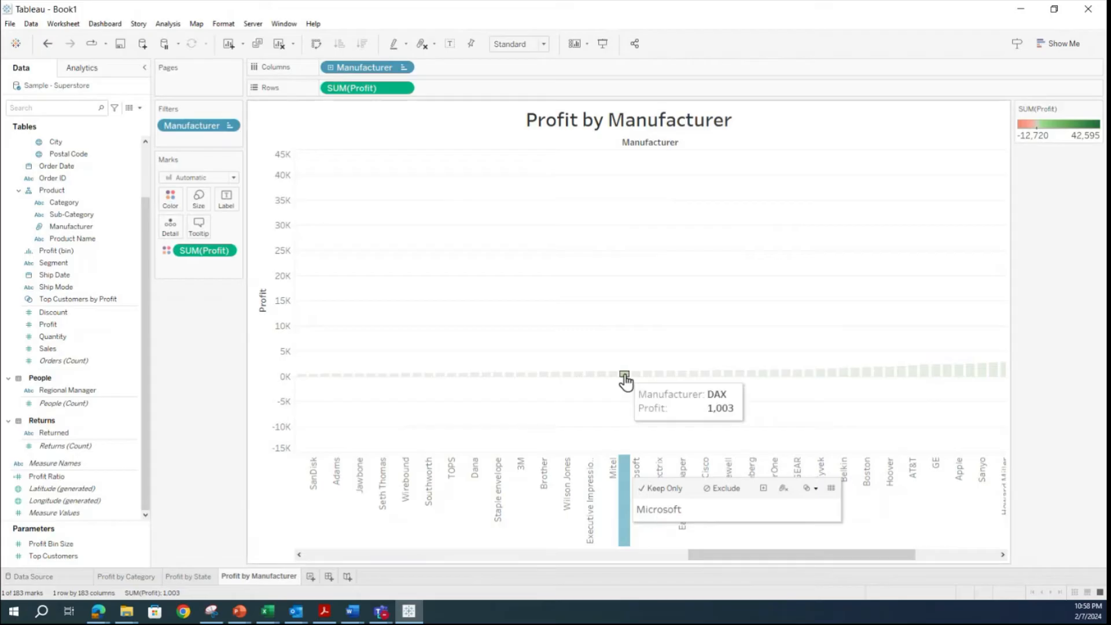
left_click(625, 375)
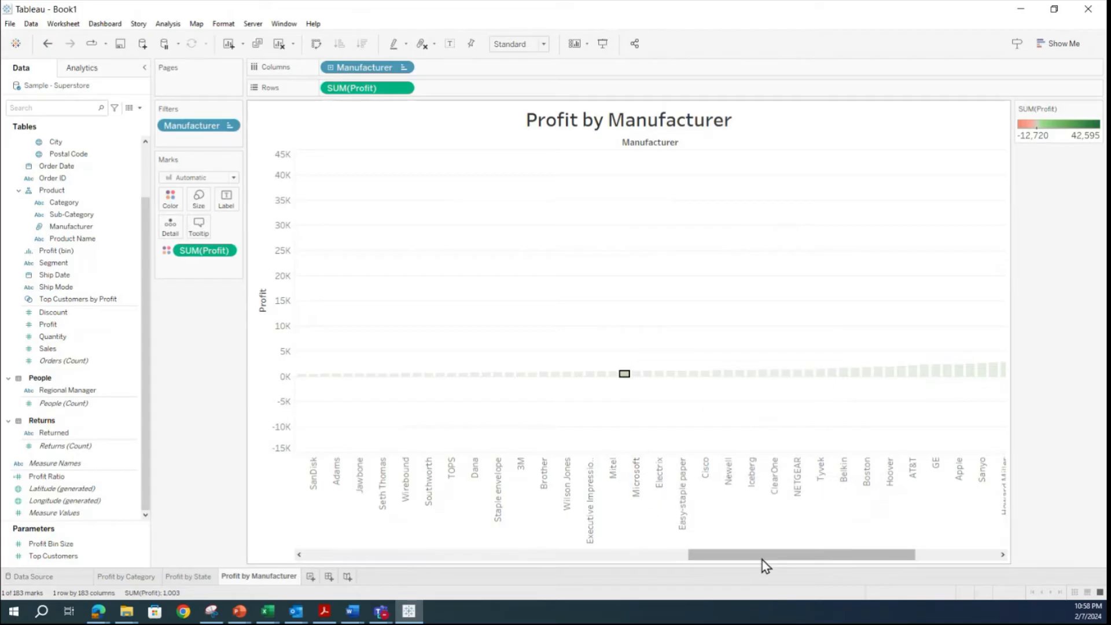
left_click(626, 472)
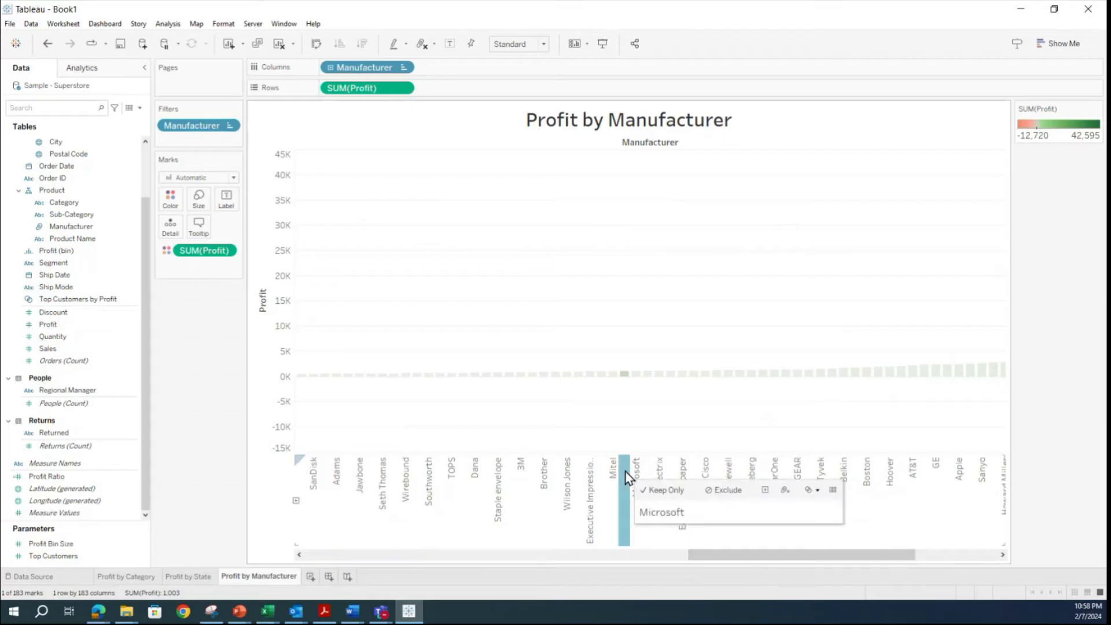
left_click_drag(727, 557, 910, 560)
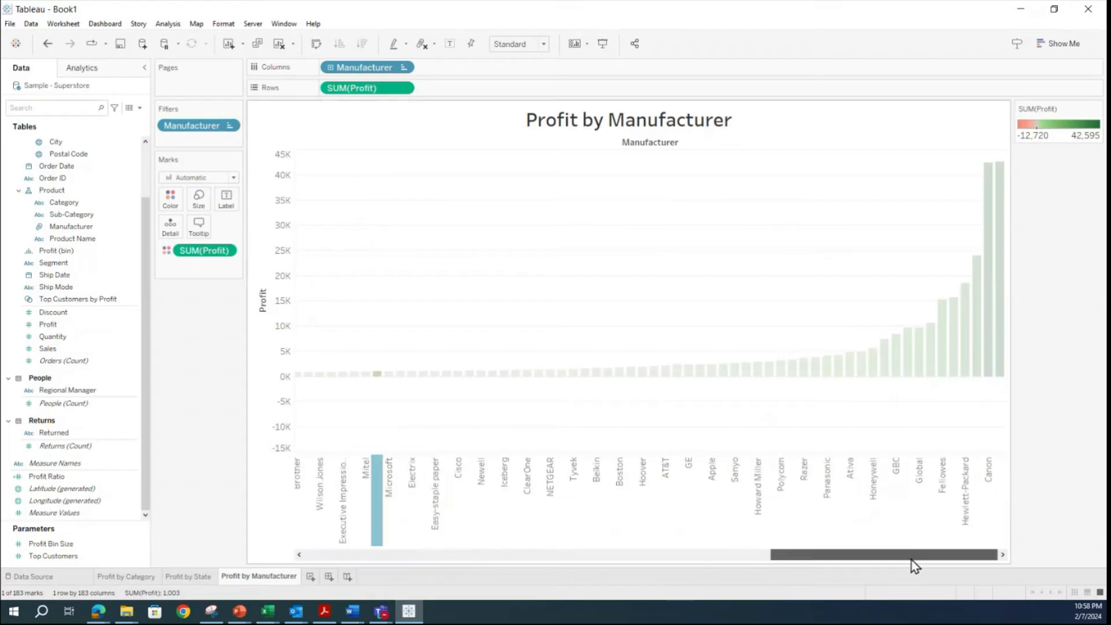
Compare the tallest profit bars with their manufacturer labels, clear the selection, and return to the loss-making end.
left_click(979, 476)
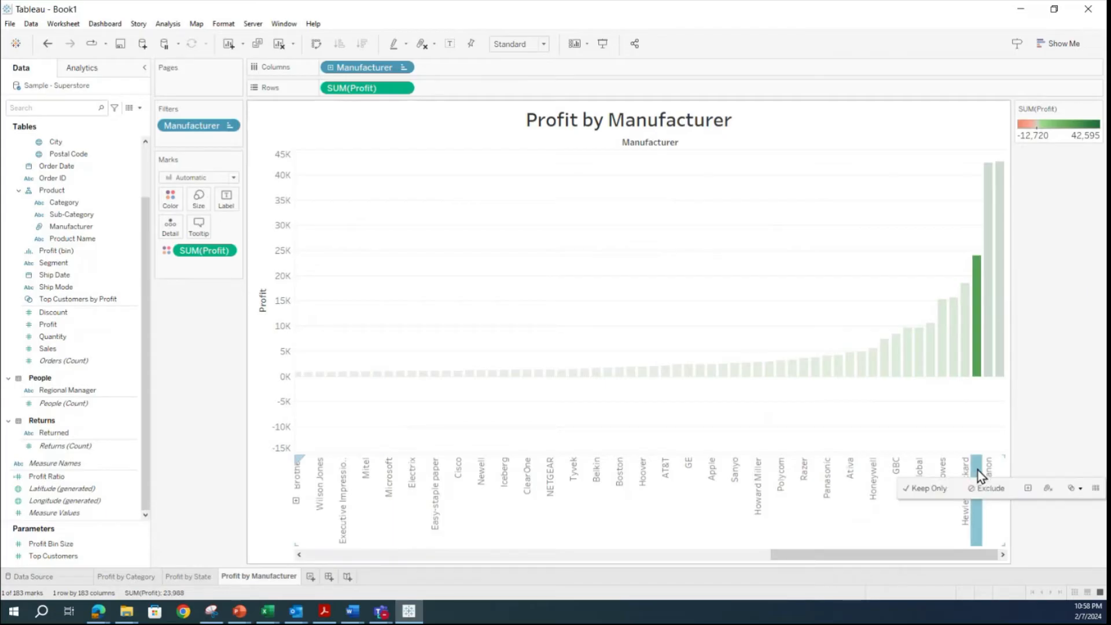
left_click(986, 394)
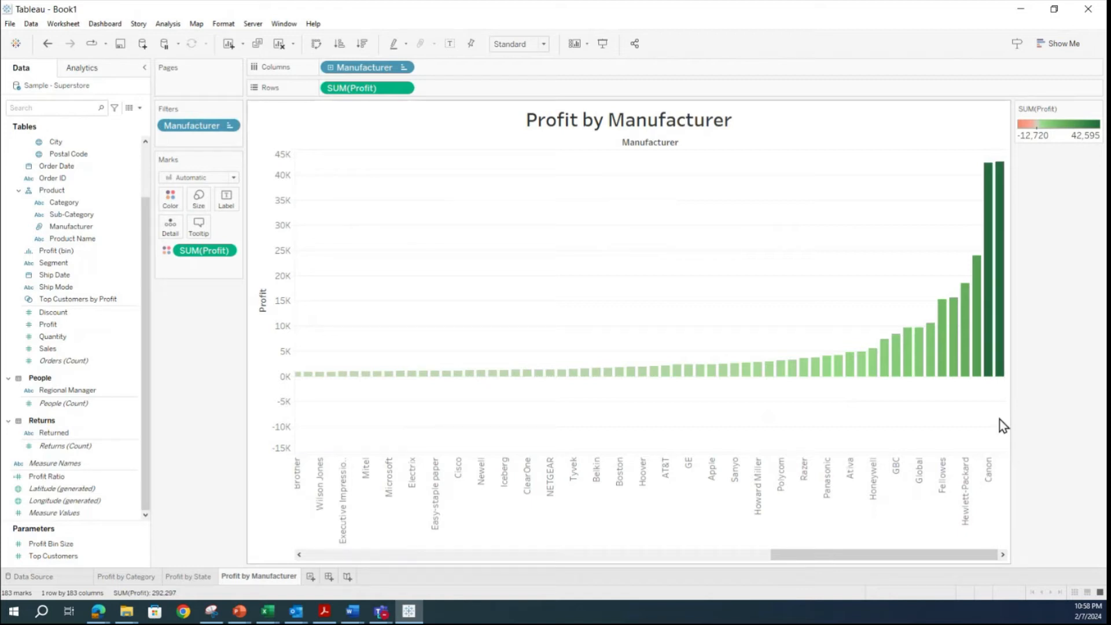
mouse_move(1002, 336)
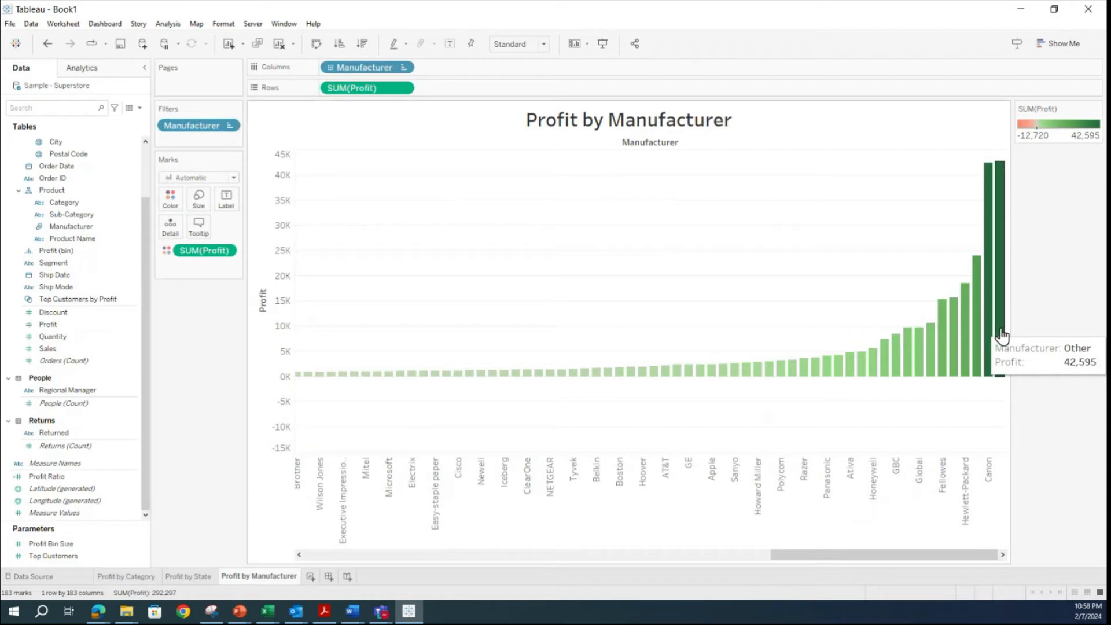
left_click(997, 472)
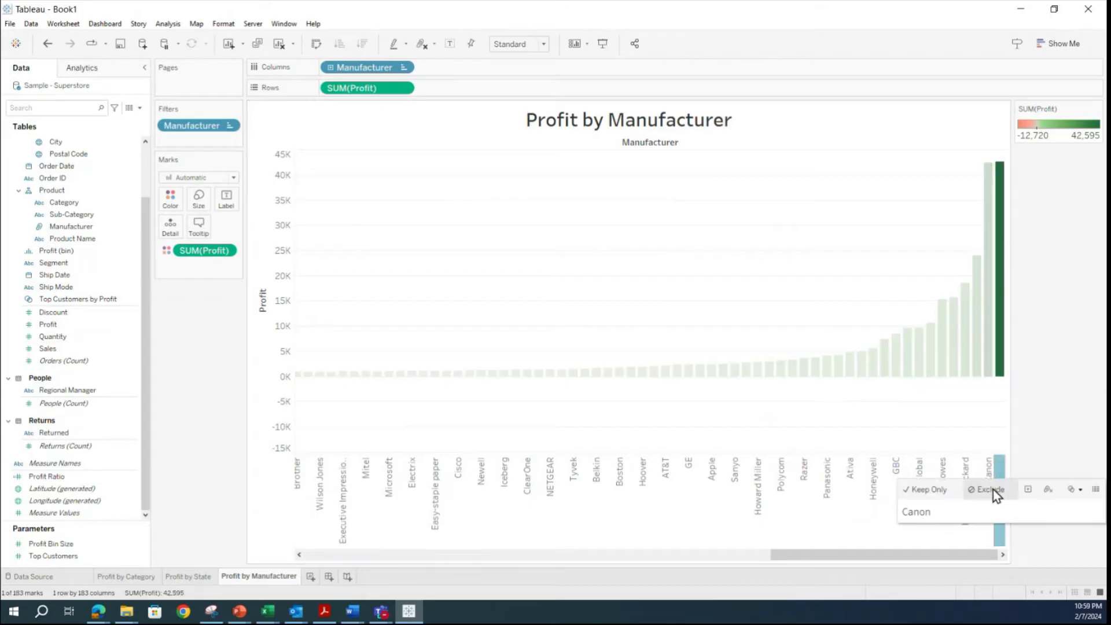
left_click(988, 355)
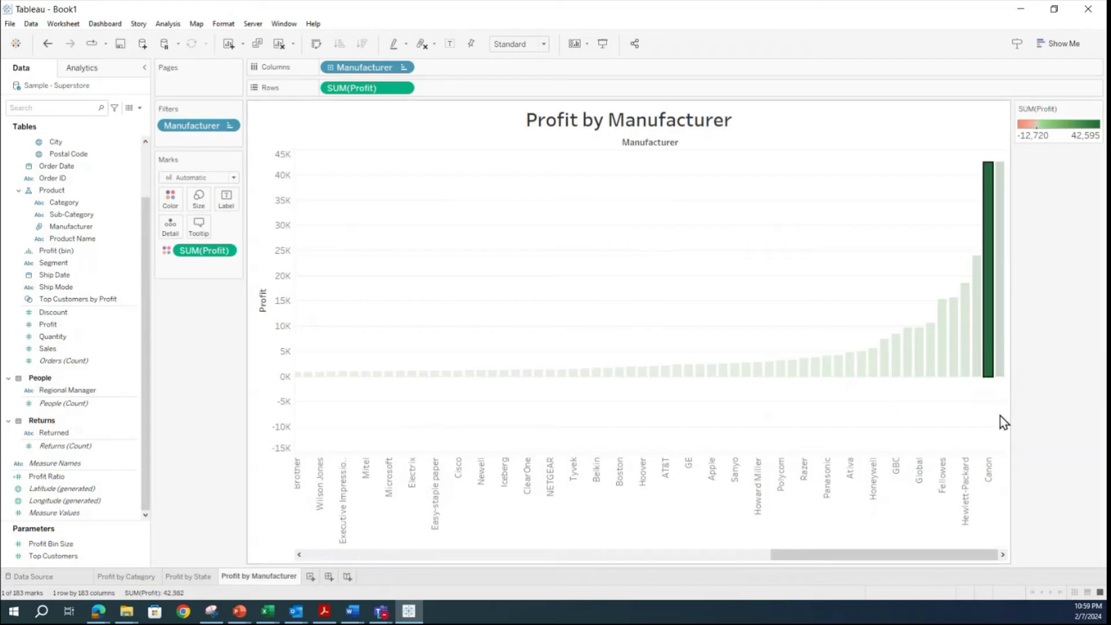
left_click(1000, 371)
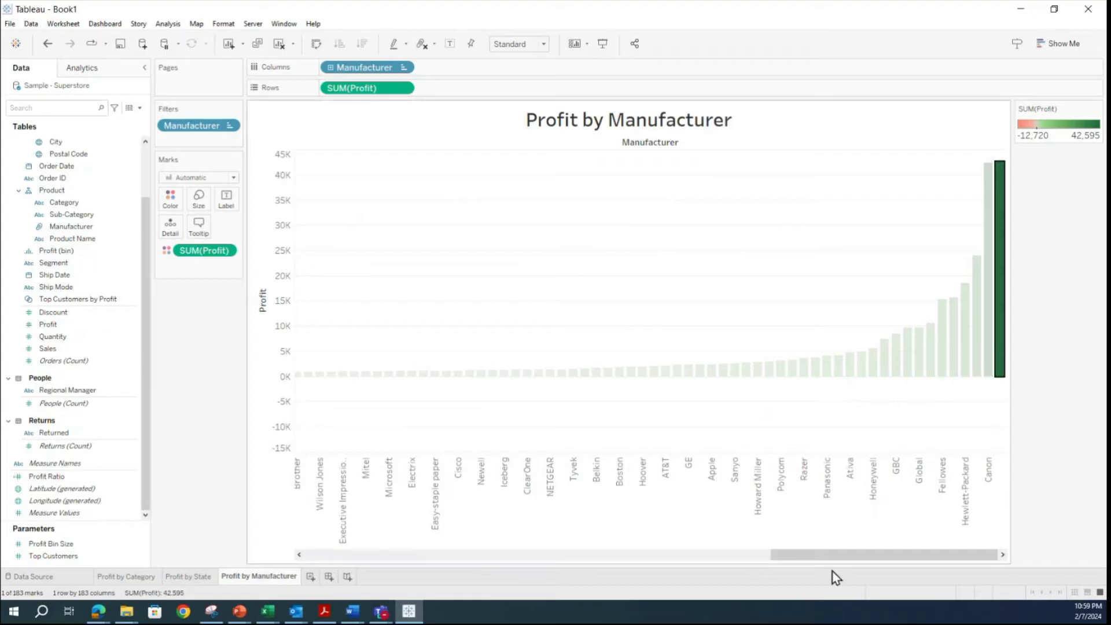
left_click(888, 541)
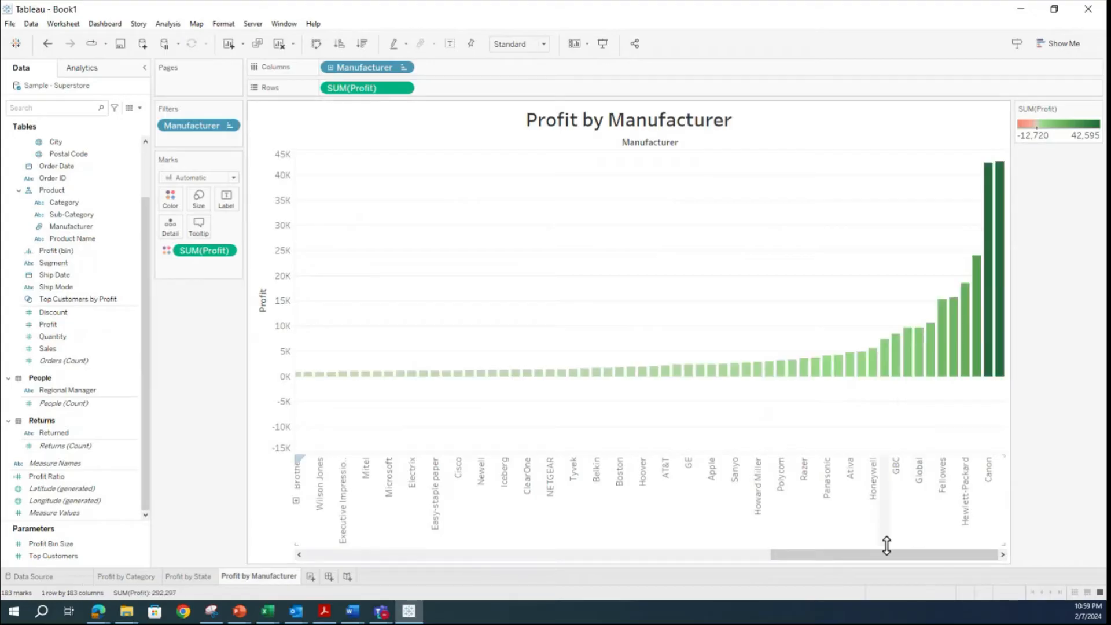
left_click_drag(887, 555, 324, 558)
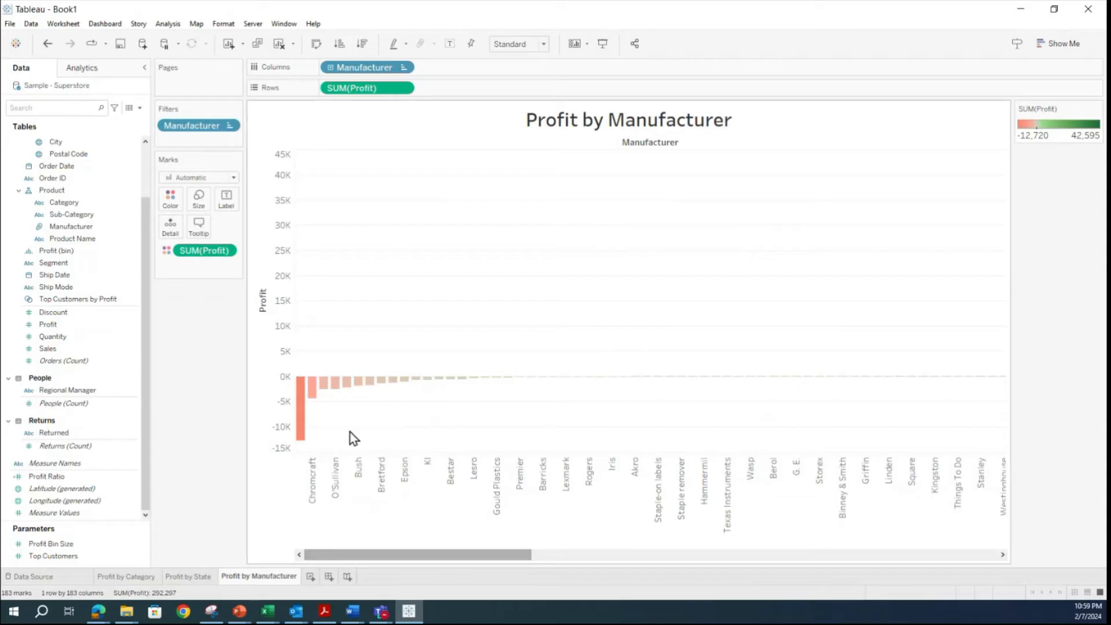
Set the chart's fit to Fit Width and inspect the bars of the most profitable manufacturers.
left_click(545, 44)
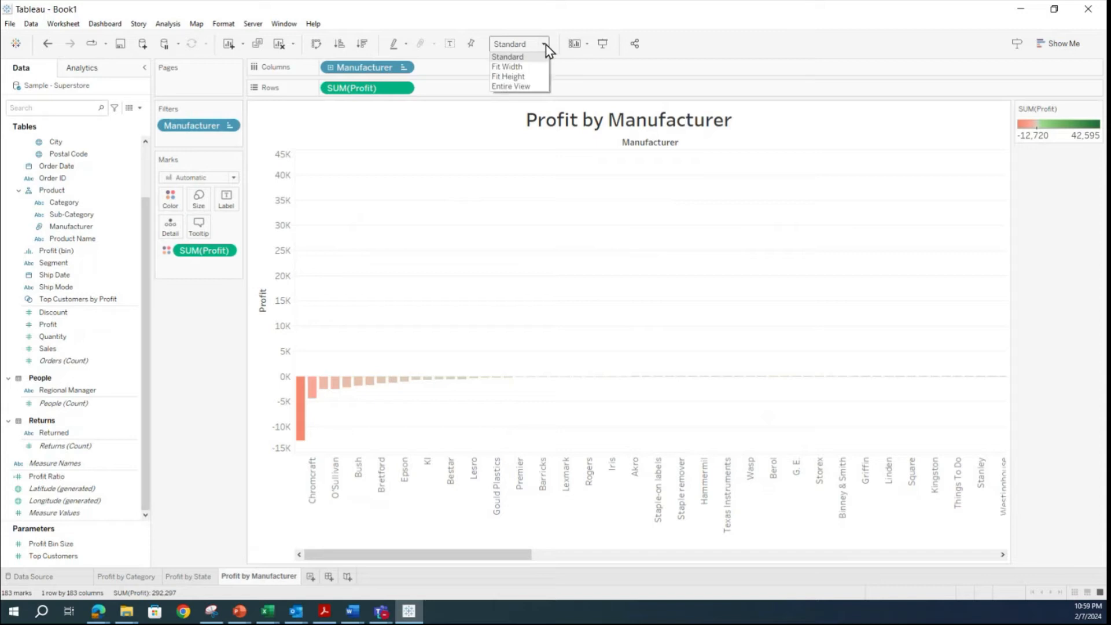
left_click(519, 69)
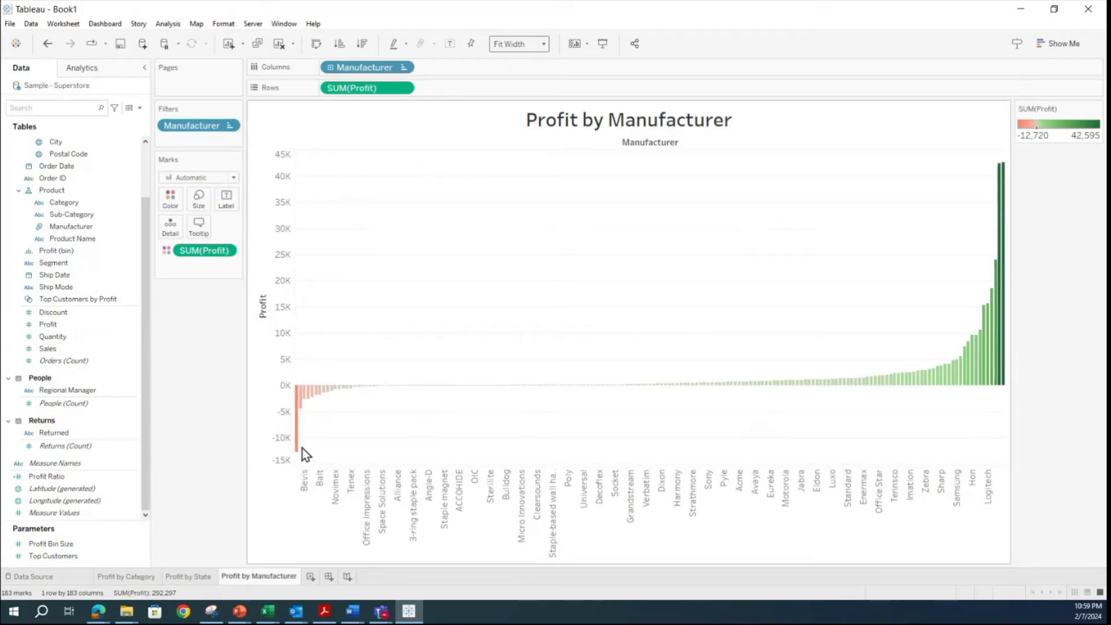
mouse_move(1003, 283)
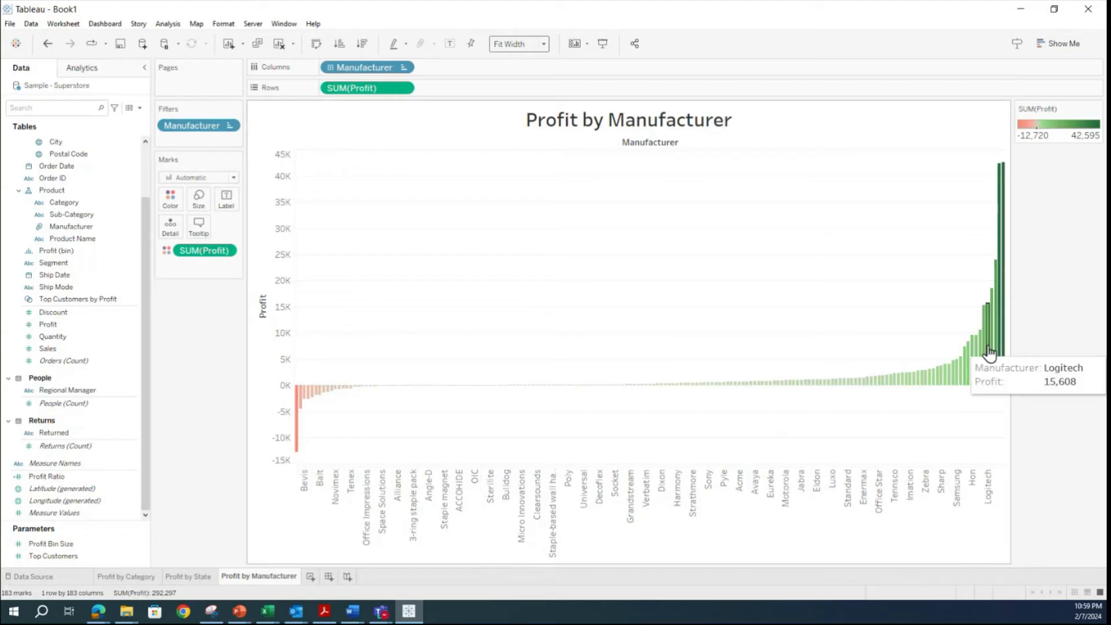
left_click(1000, 326)
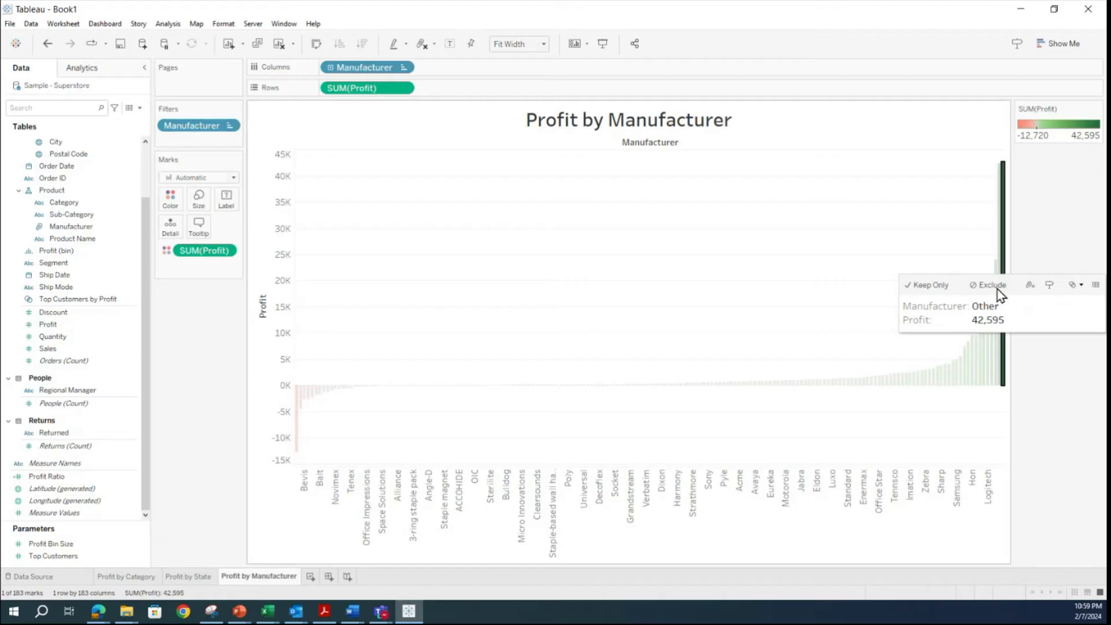
left_click(985, 378)
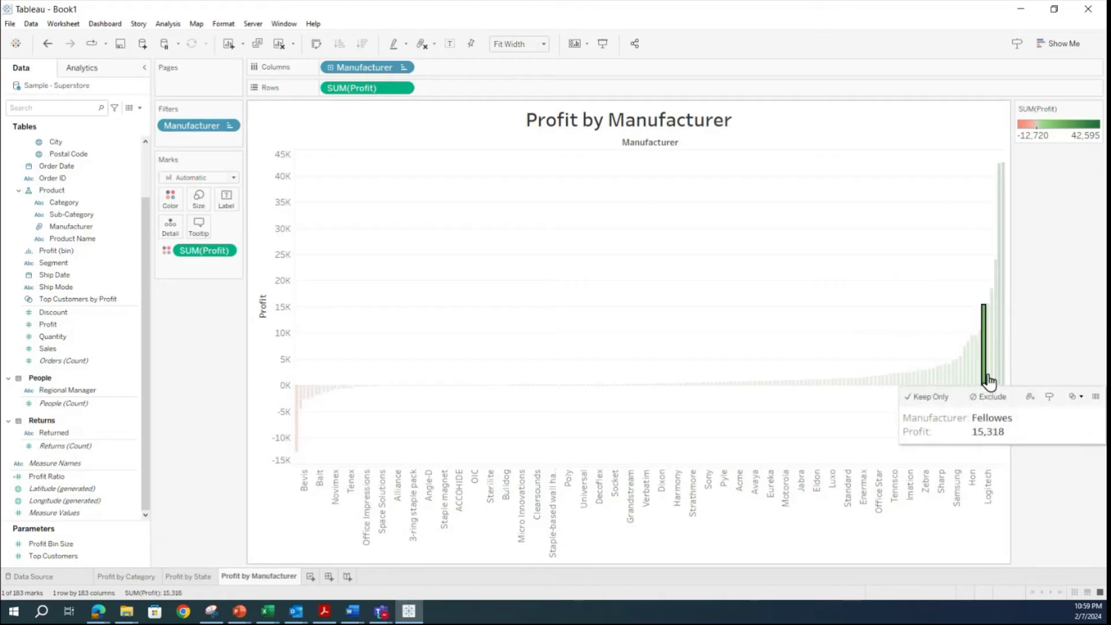
left_click(988, 378)
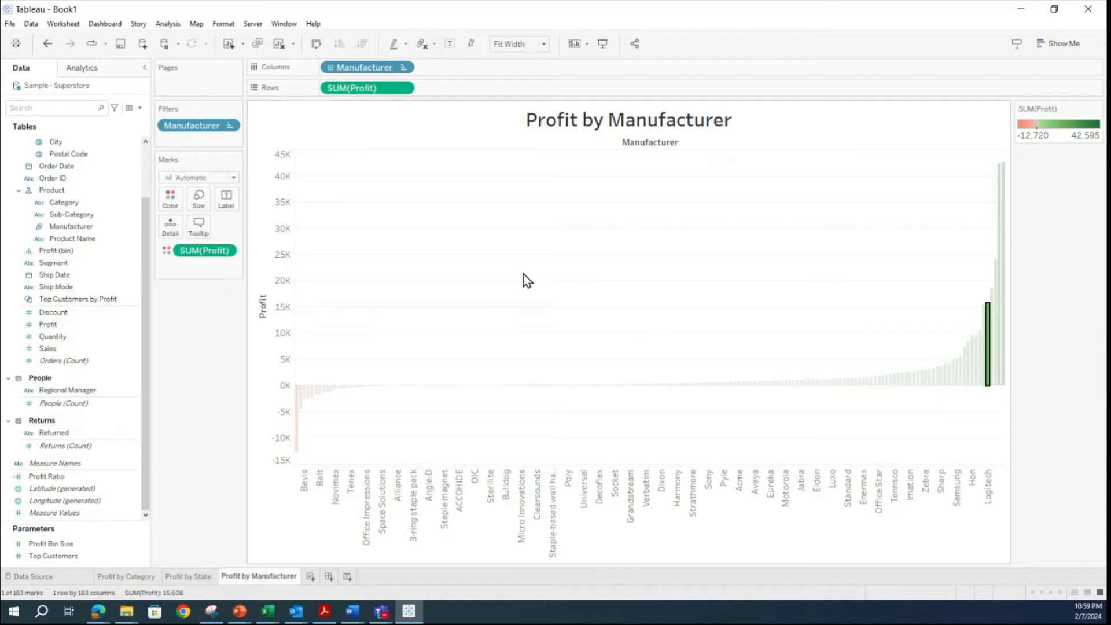
Set the chart's fit to Fit Height and inspect the bars at both the loss-making and most profitable ends.
left_click(544, 44)
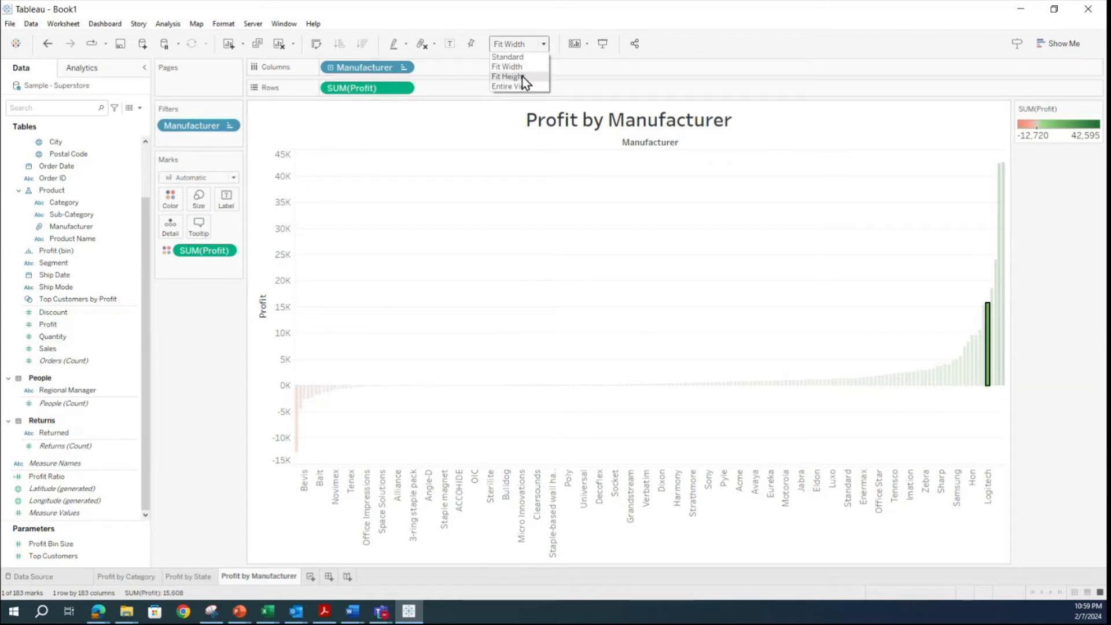
left_click(523, 77)
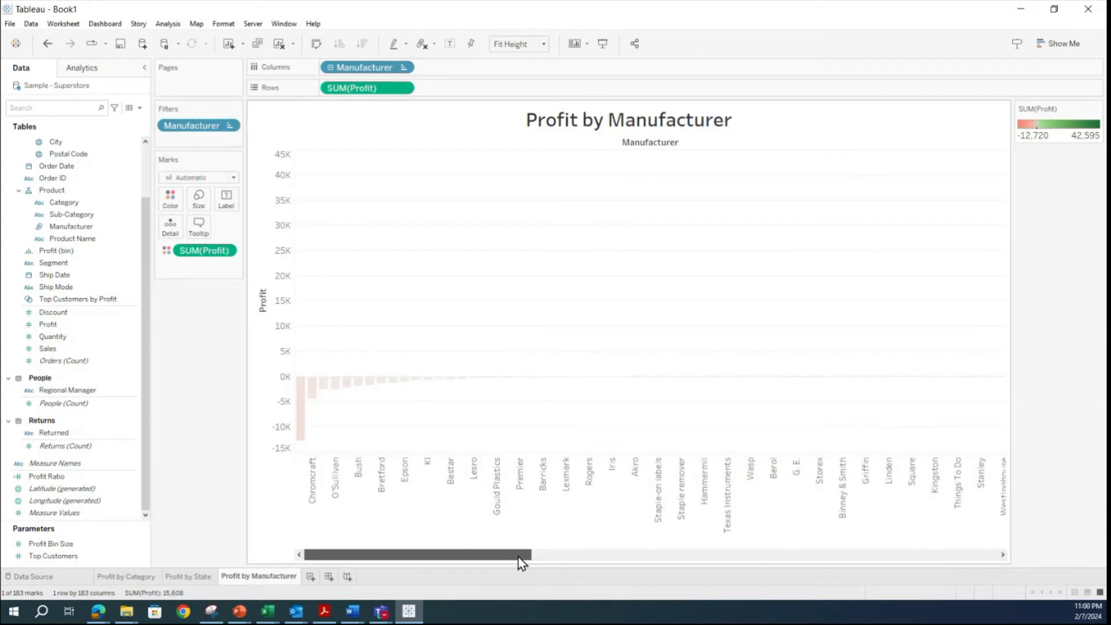
left_click_drag(518, 557, 397, 566)
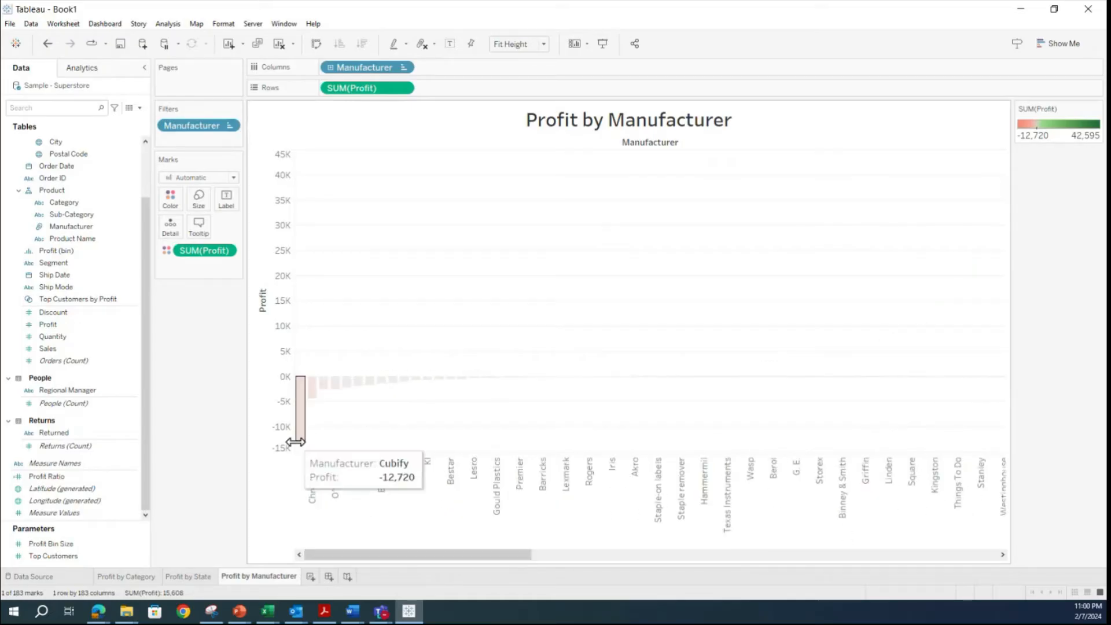
mouse_move(301, 440)
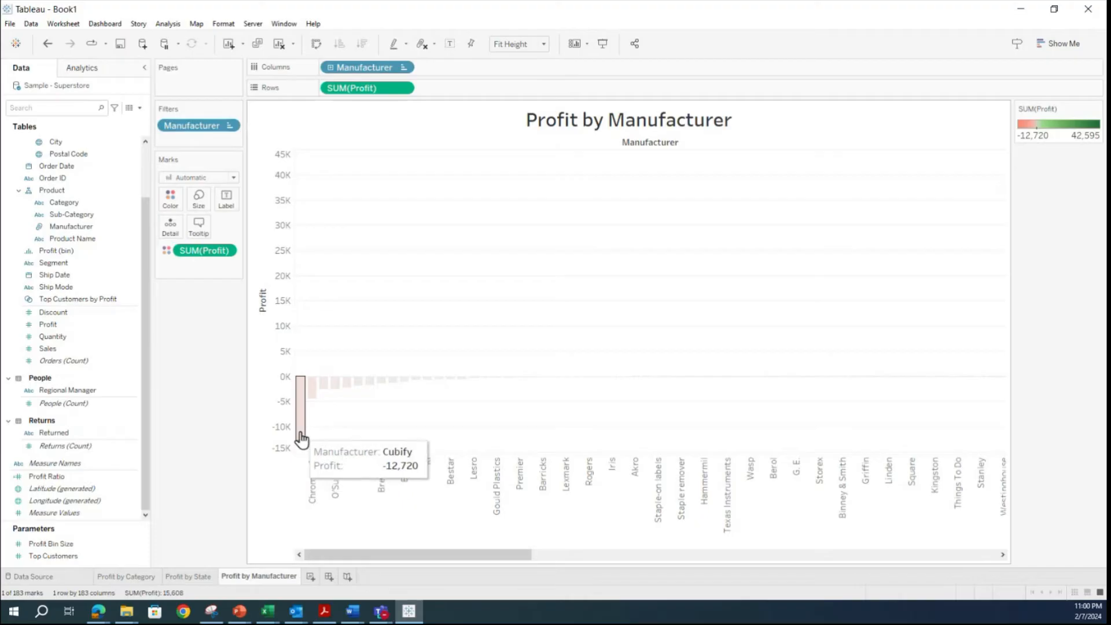
left_click_drag(356, 559, 940, 564)
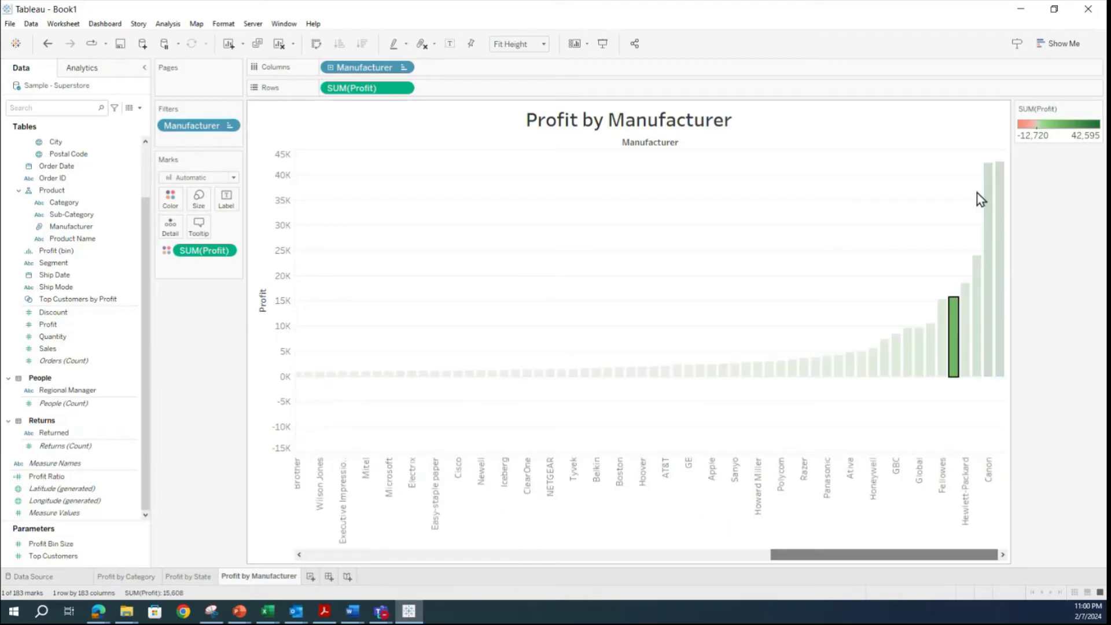
mouse_move(985, 354)
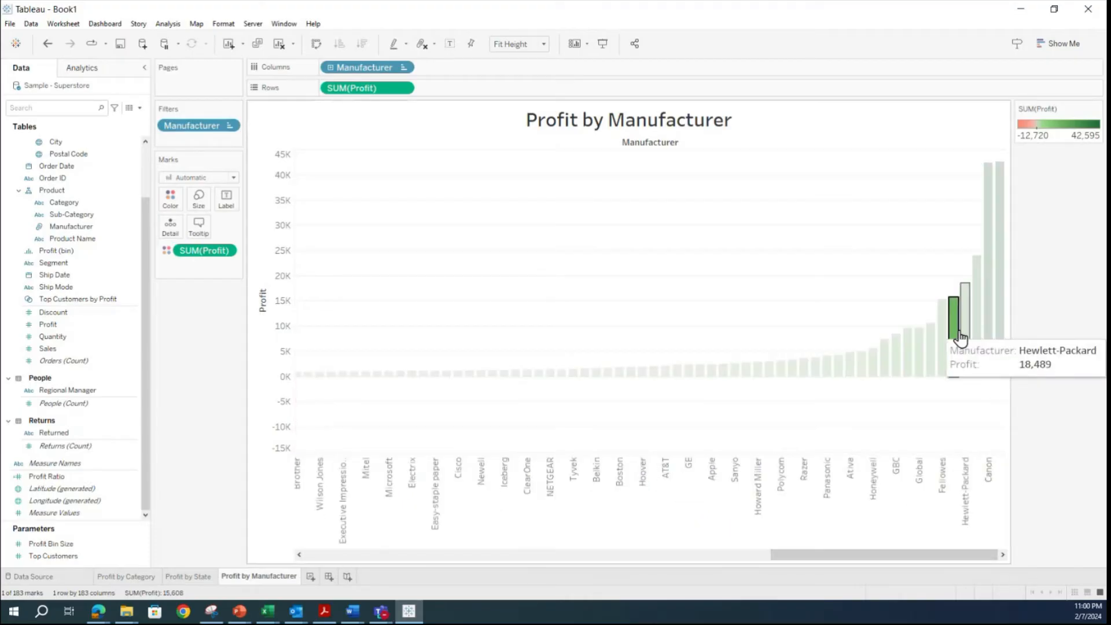
left_click(962, 338)
left_click(966, 340)
left_click_drag(947, 556, 476, 557)
Set the manufacturer chart's fit to Entire View.
left_click(543, 46)
left_click(511, 86)
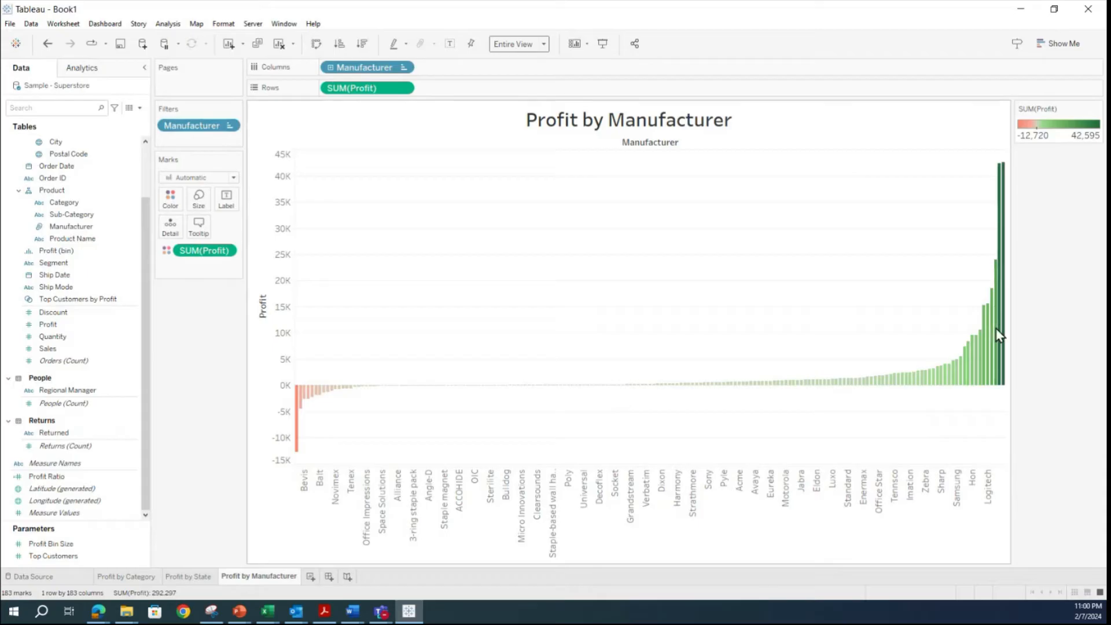
mouse_move(904, 382)
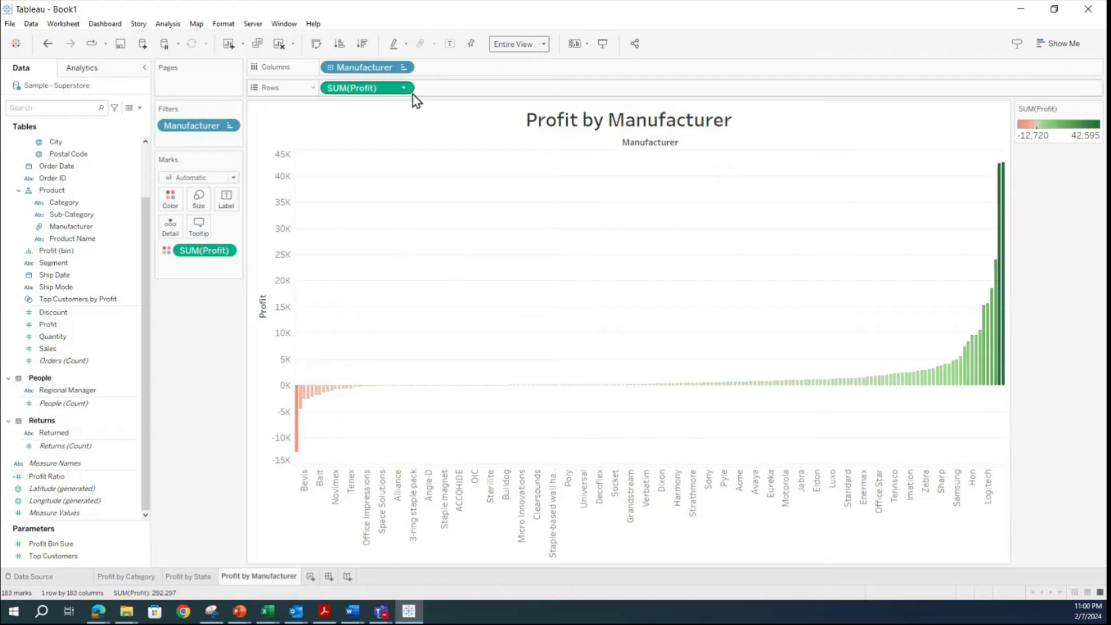
Review the general, condition and top options of the Manufacturer filter and close it without changes.
left_click(404, 68)
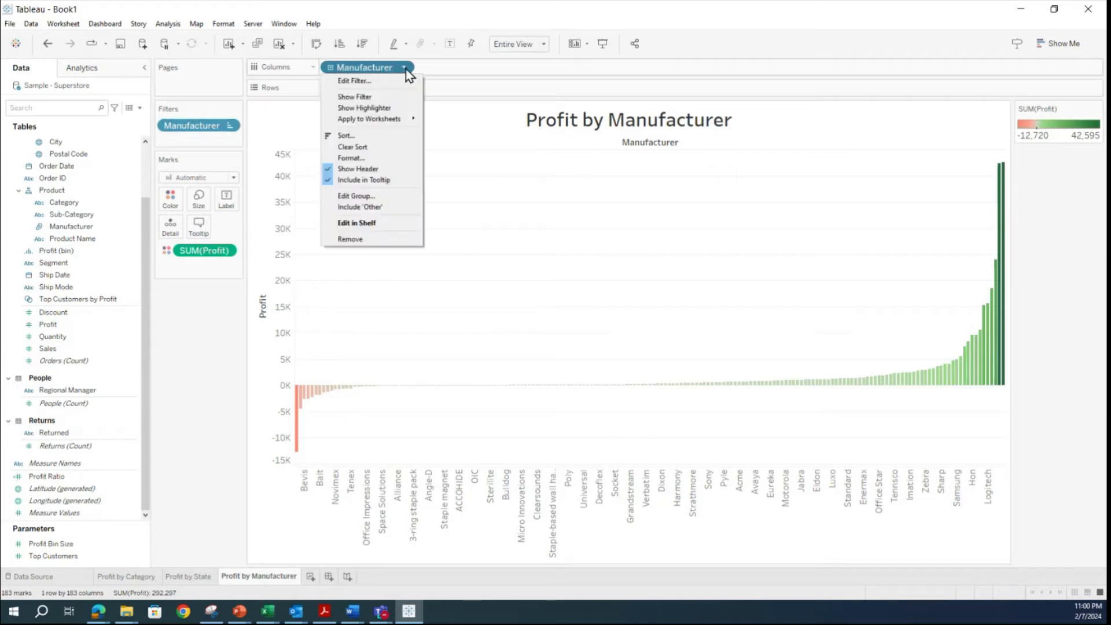
left_click(365, 82)
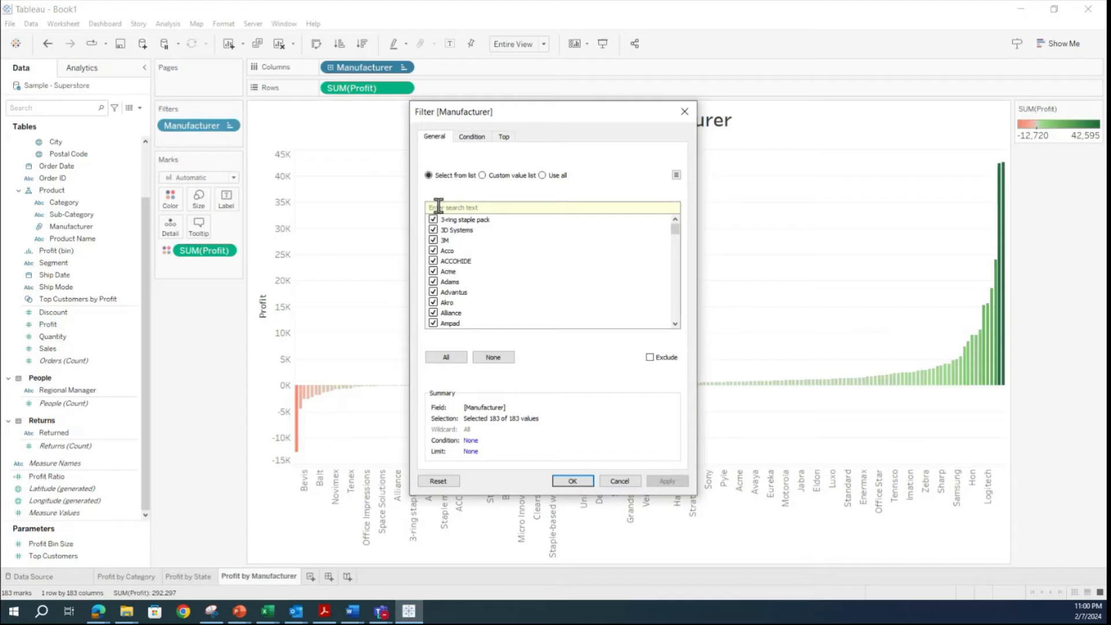
left_click(472, 137)
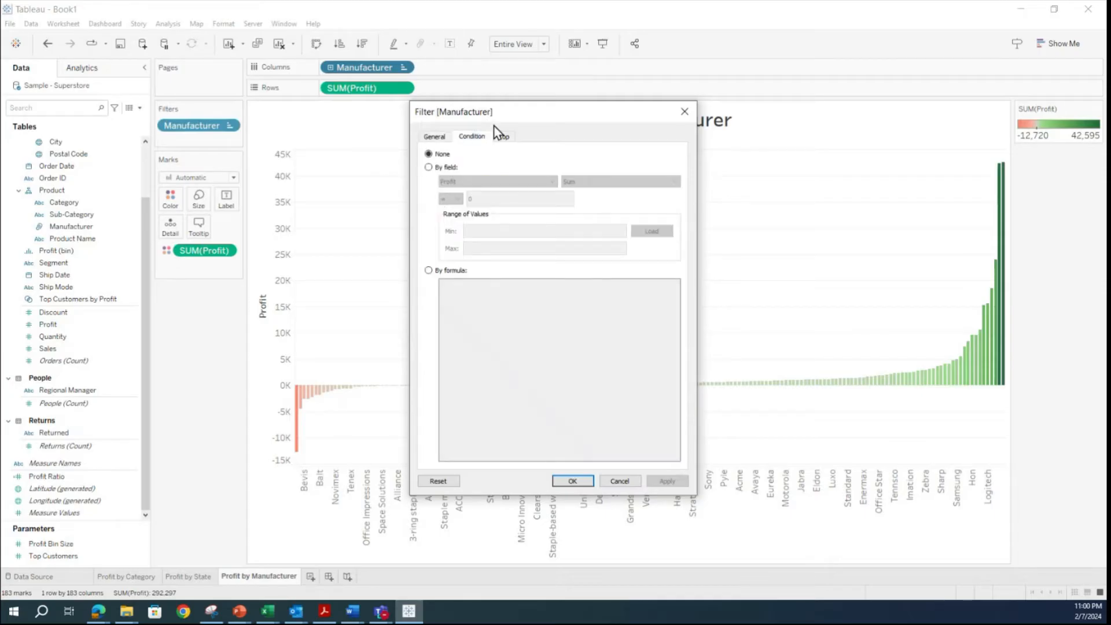
left_click(505, 138)
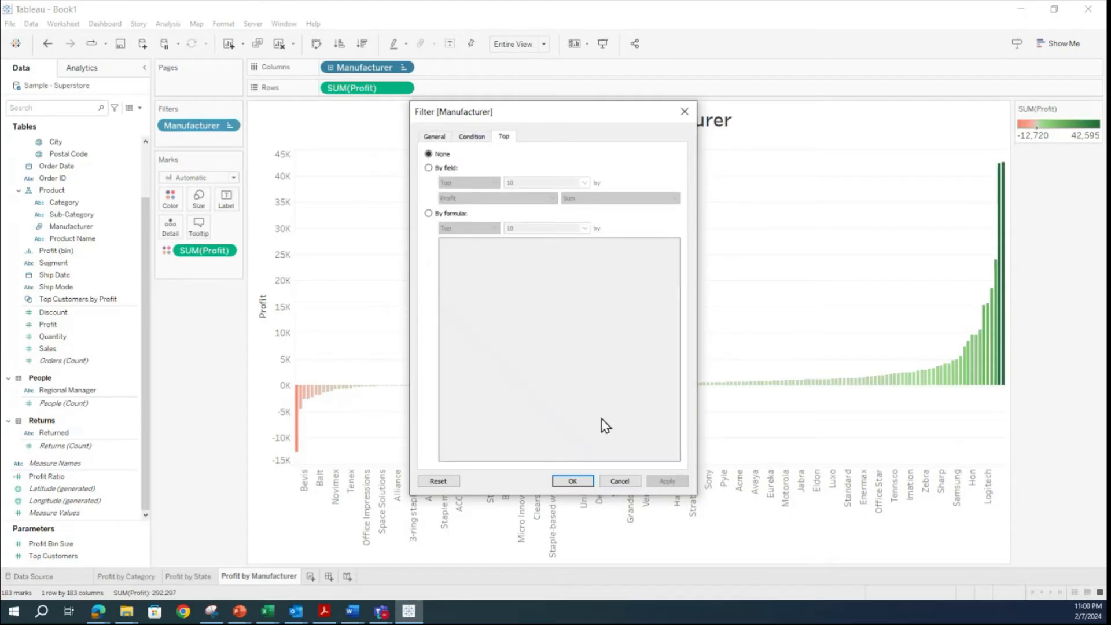
left_click(606, 479)
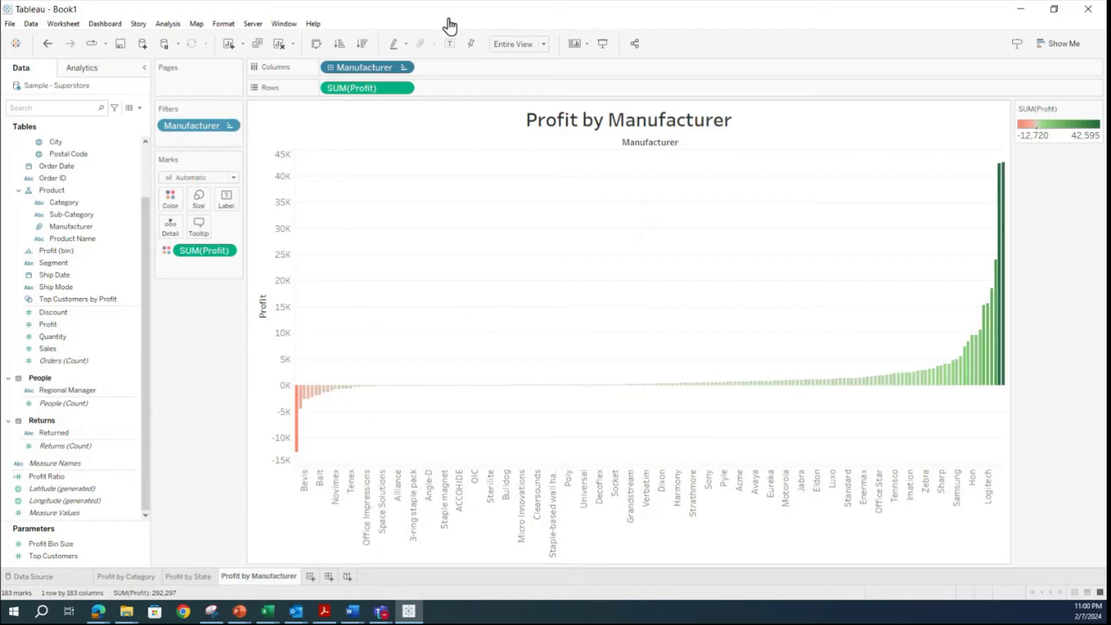
Limit the Manufacturer filter to the top 30 by the sum of Profit and apply it.
left_click(405, 67)
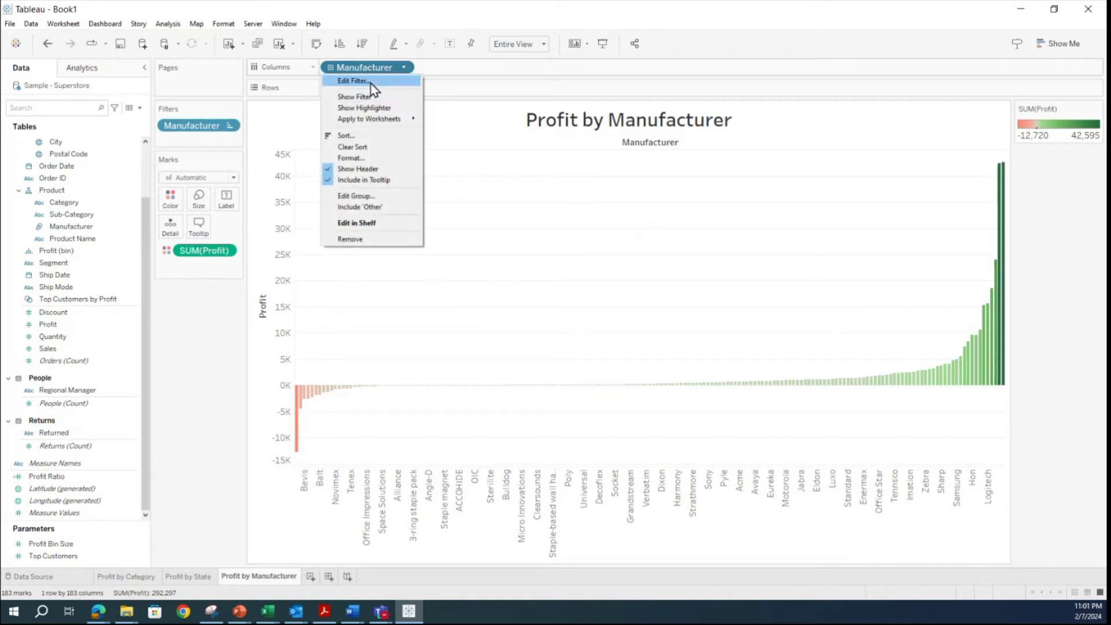
left_click(371, 81)
left_click(504, 136)
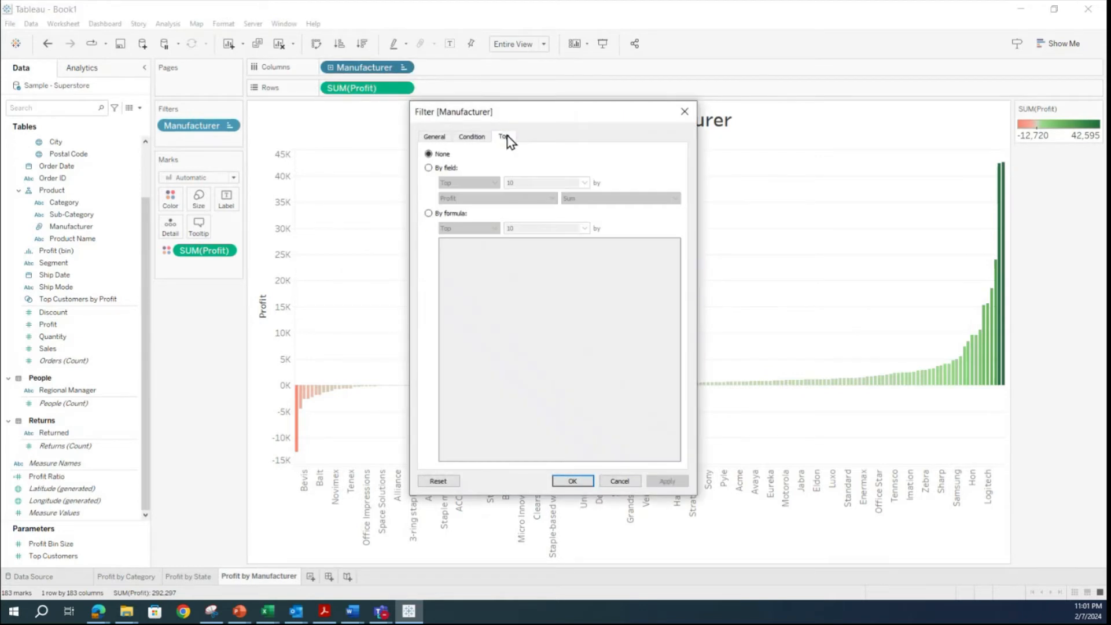
left_click(446, 169)
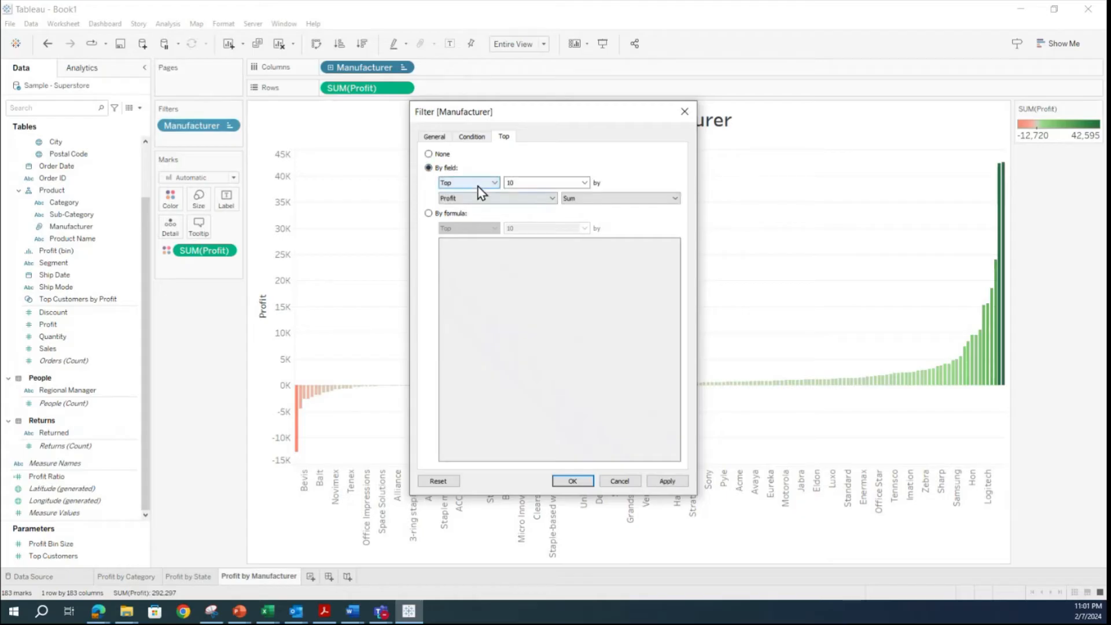
left_click(556, 183)
key("BackSpace")
key("BackSpace")
type("30")
left_click(668, 482)
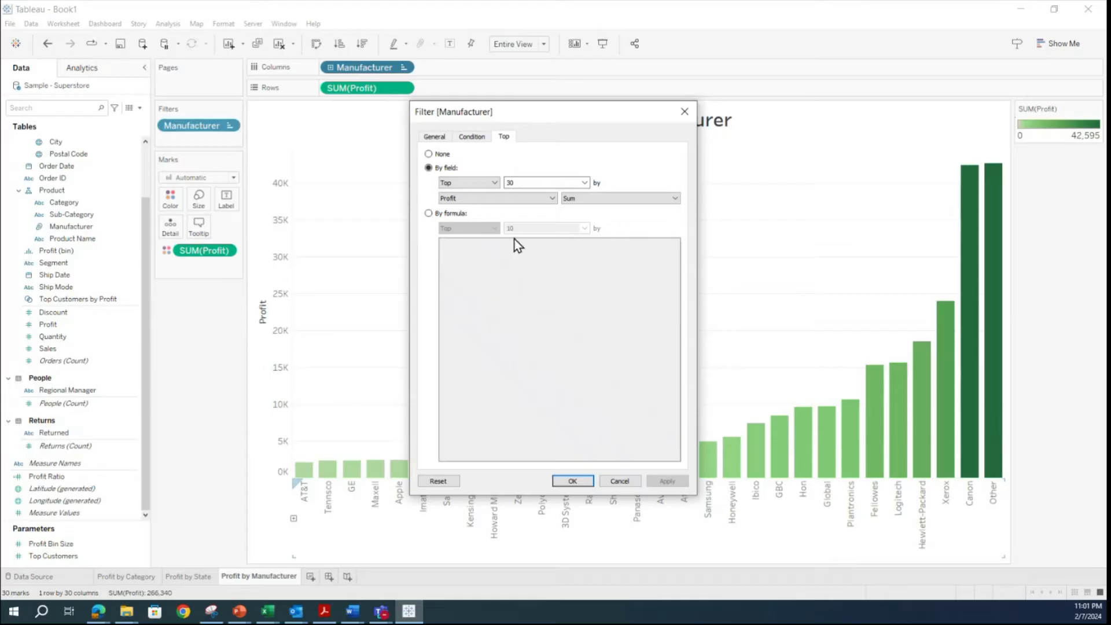
Switch the Manufacturer filter to the bottom 30 by summed Profit and inspect the bars with the biggest losses.
left_click(493, 183)
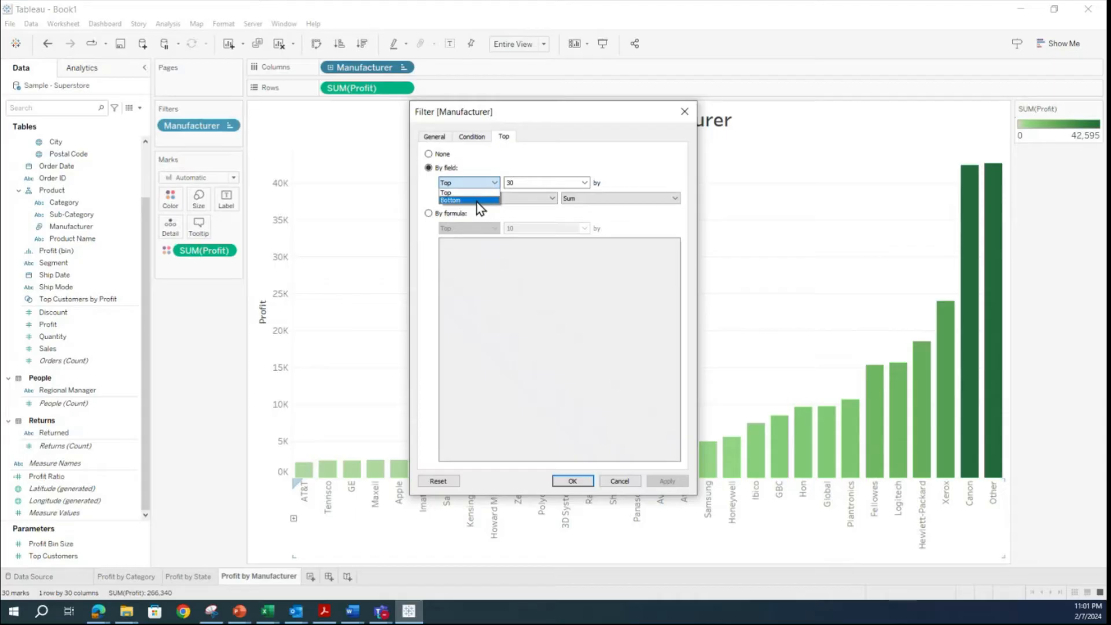
left_click(477, 200)
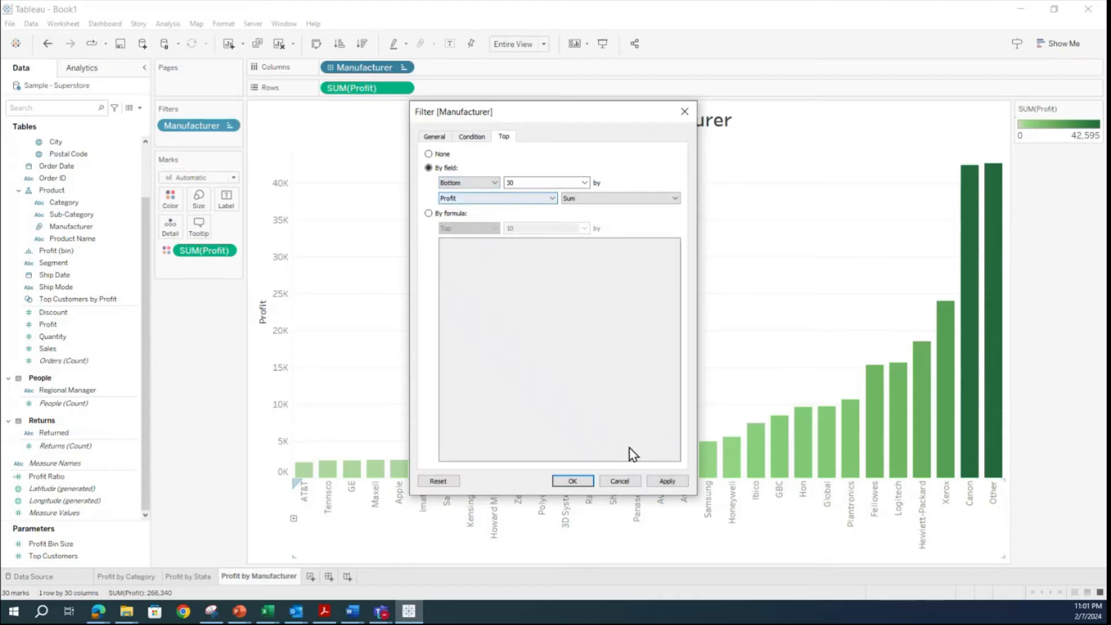
left_click(665, 480)
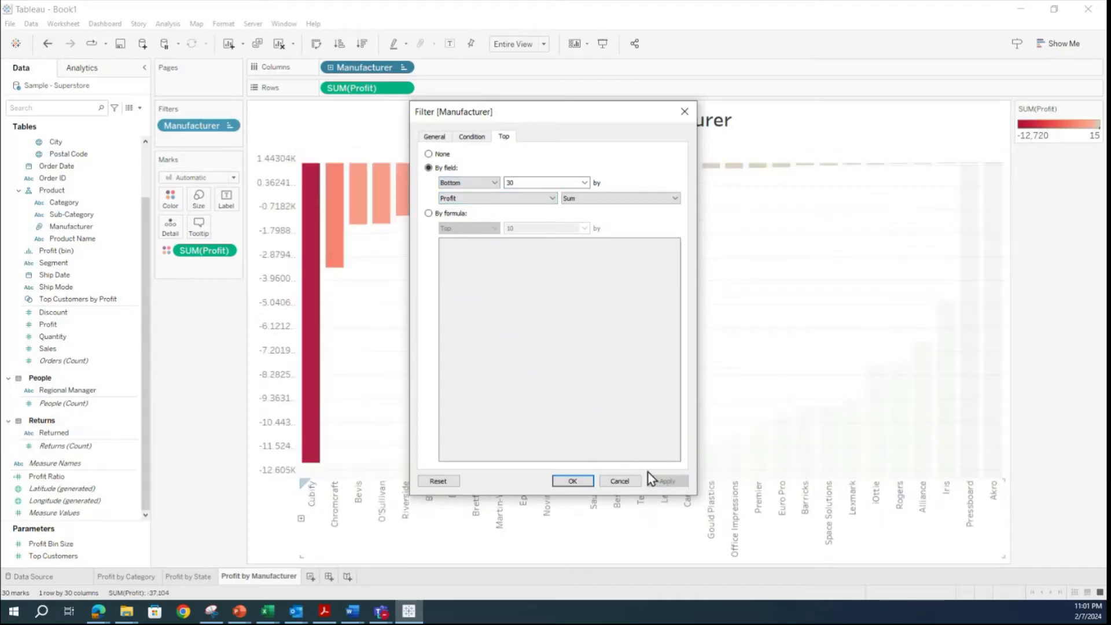
left_click(566, 481)
mouse_move(313, 329)
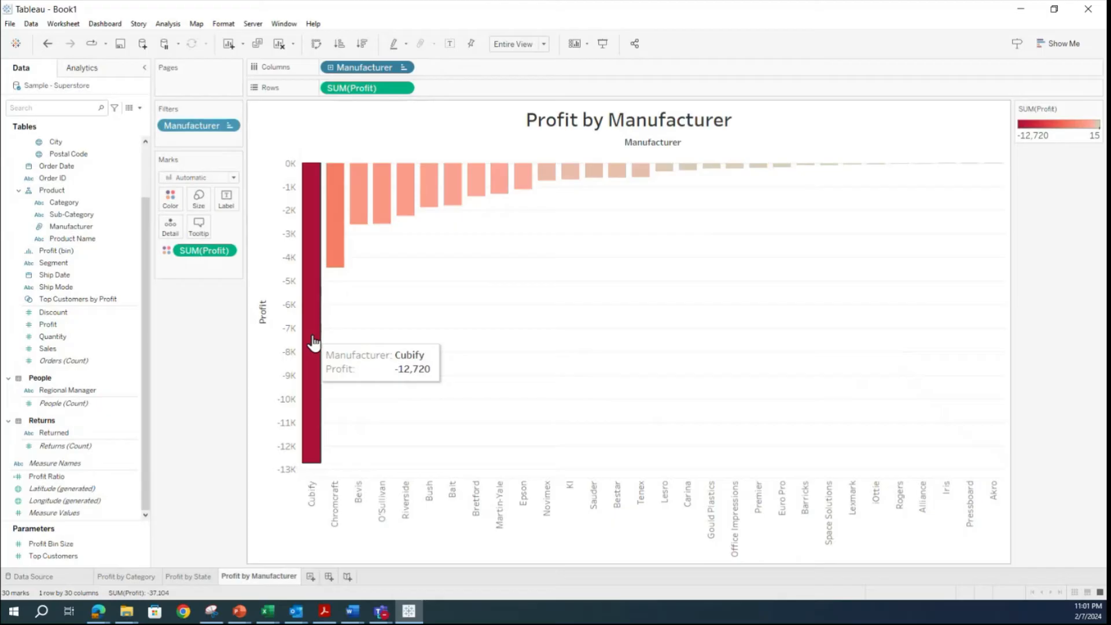
mouse_move(342, 259)
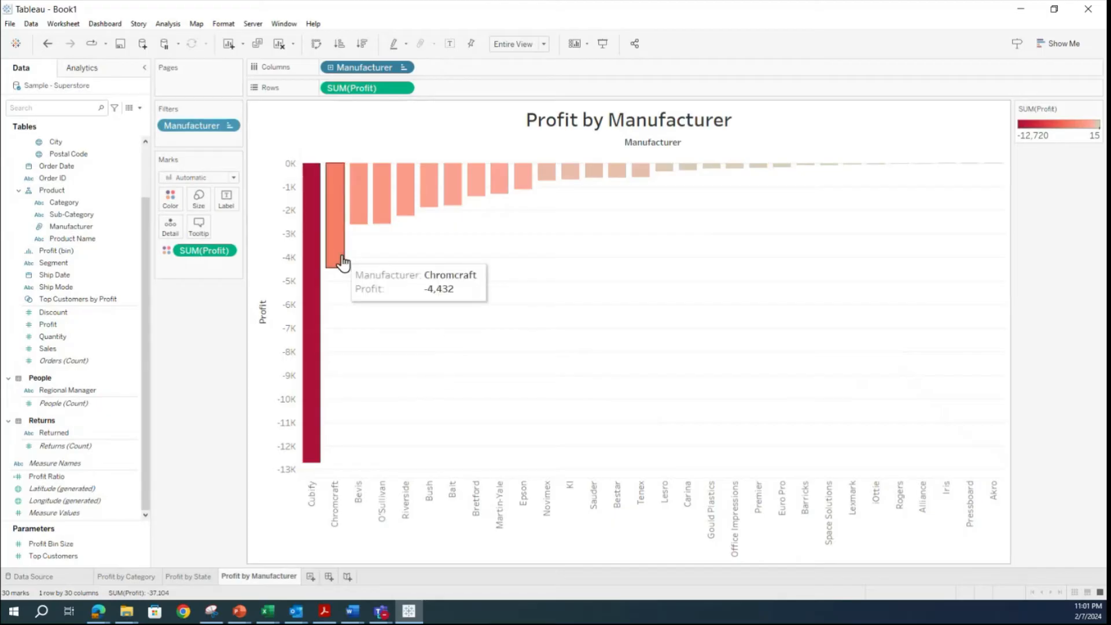
mouse_move(358, 216)
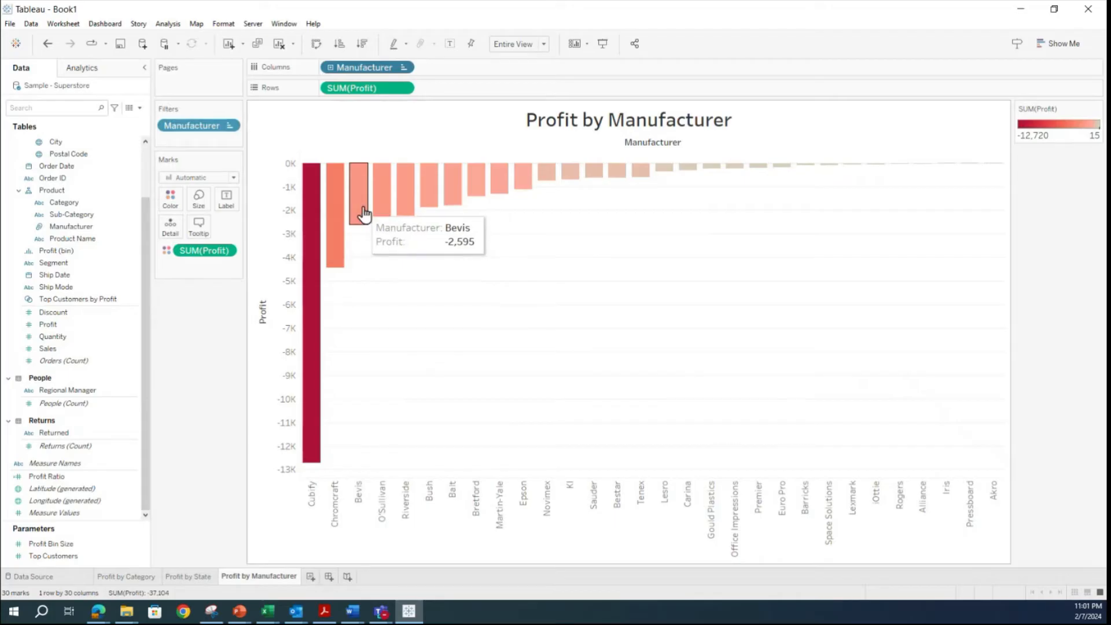
mouse_move(383, 201)
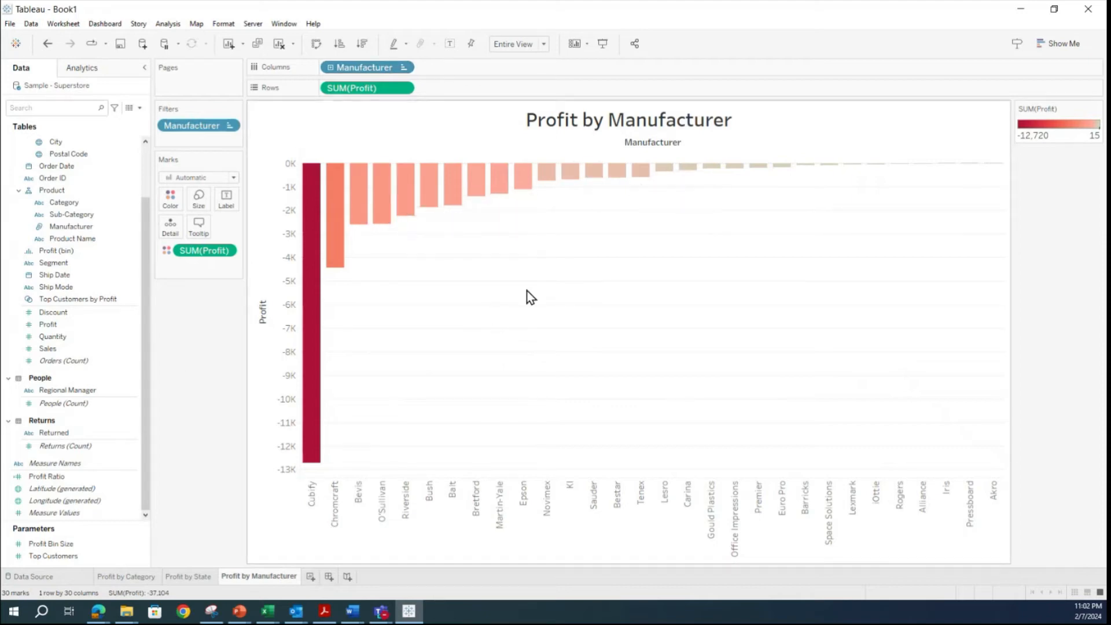
Add Quantity to the rows after Profit and compare both measures for the manufacturers with the biggest losses.
left_click(94, 337)
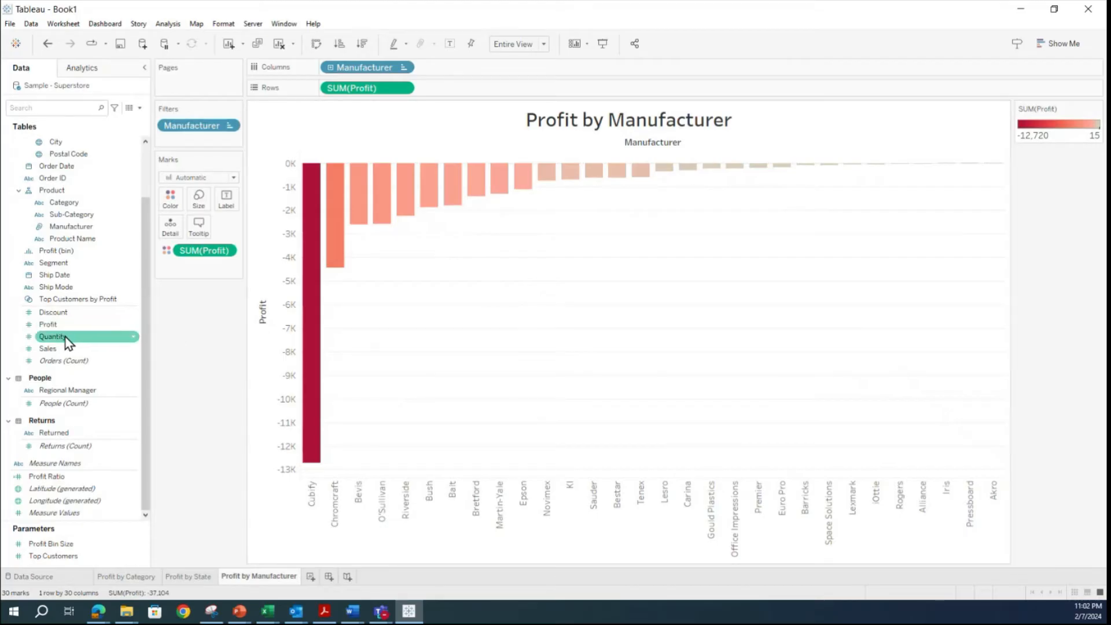
left_click_drag(65, 338, 478, 89)
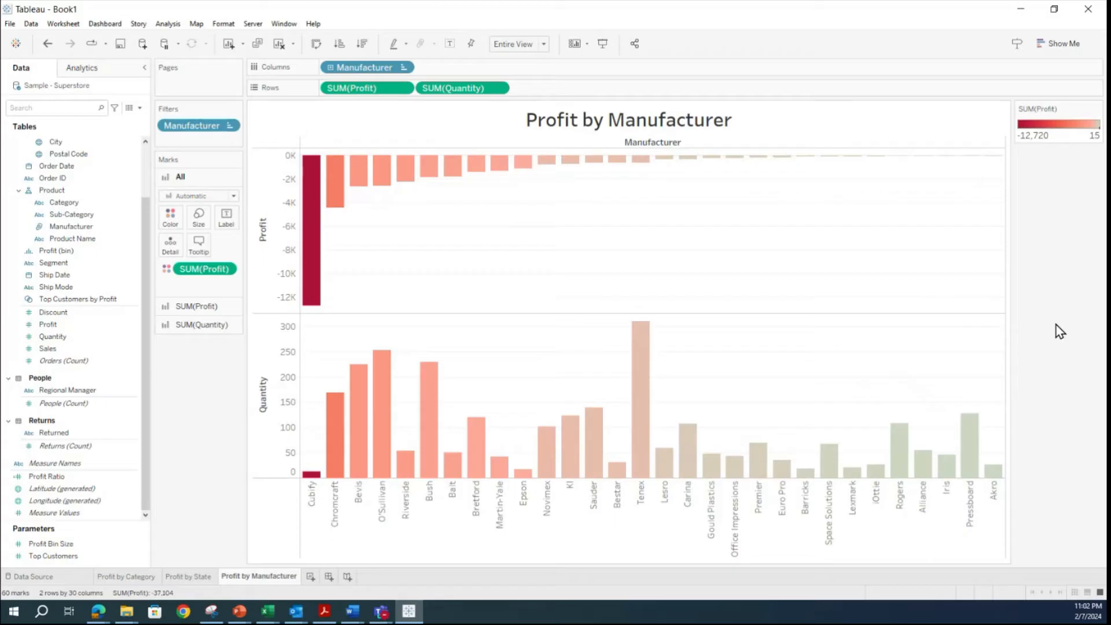
mouse_move(309, 191)
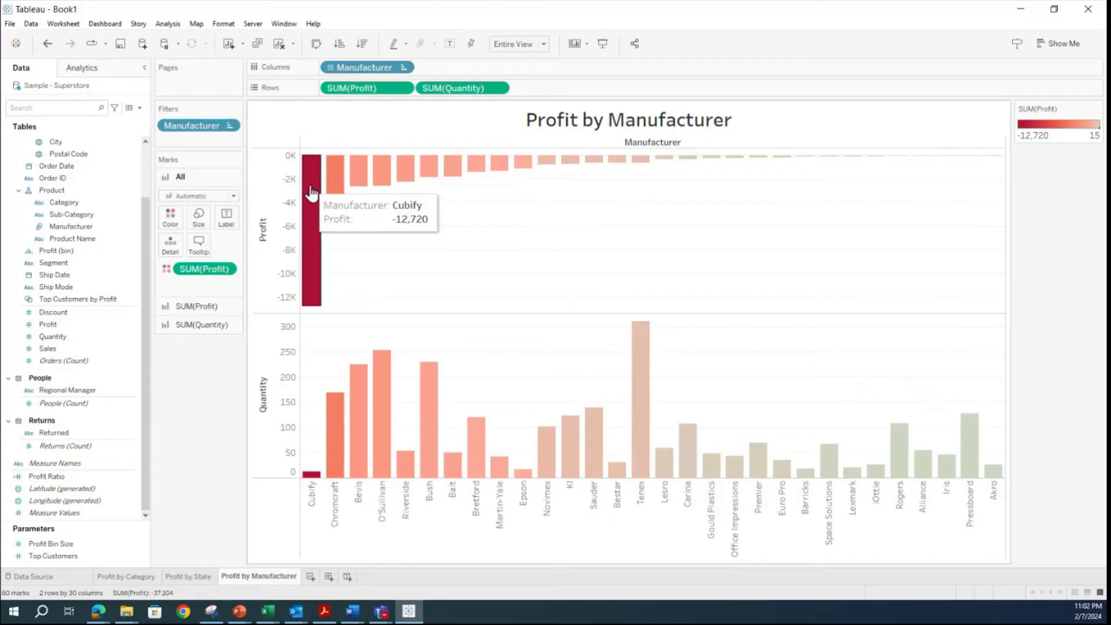
mouse_move(313, 482)
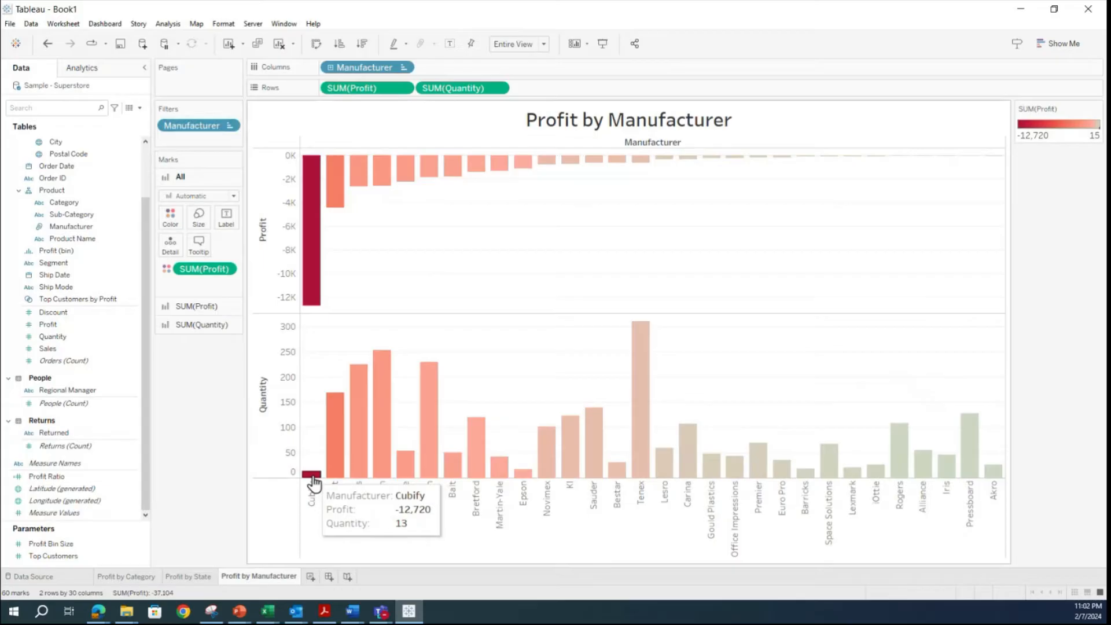
mouse_move(325, 425)
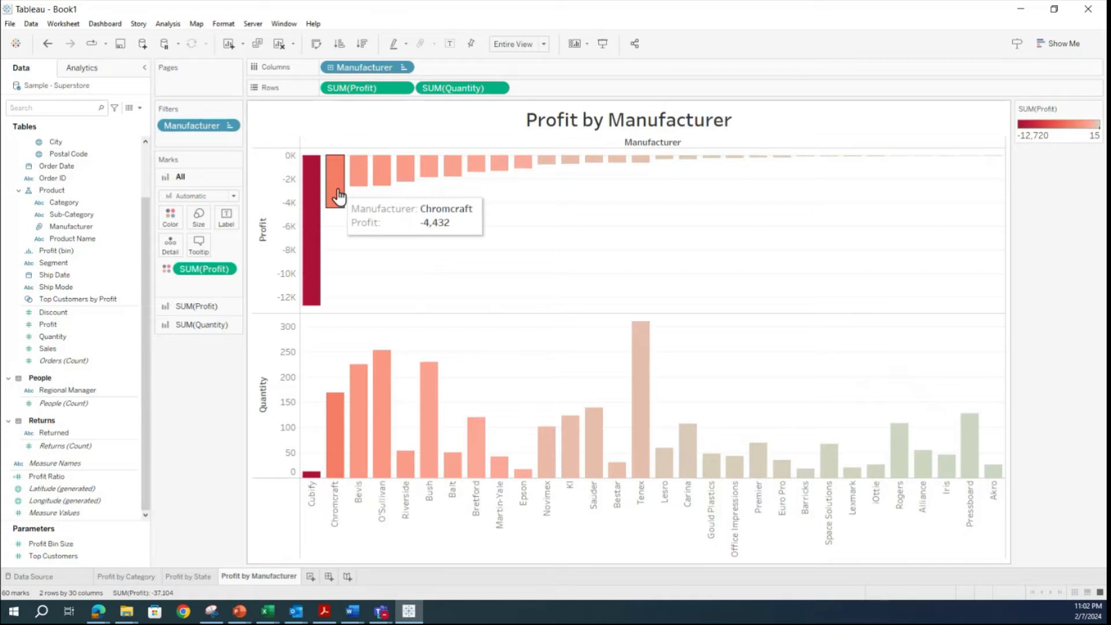
mouse_move(378, 379)
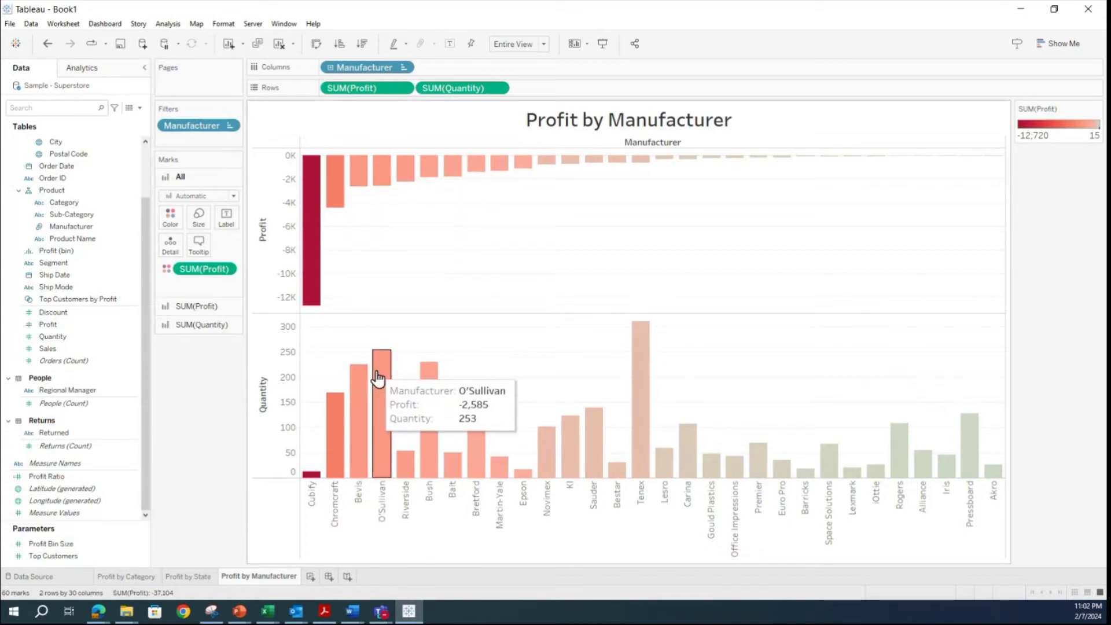
Highlight the O'Sullivan, Tenex and Cubify quantity bars in turn to compare their profit and quantity, clearing the selection at the end.
left_click(378, 379)
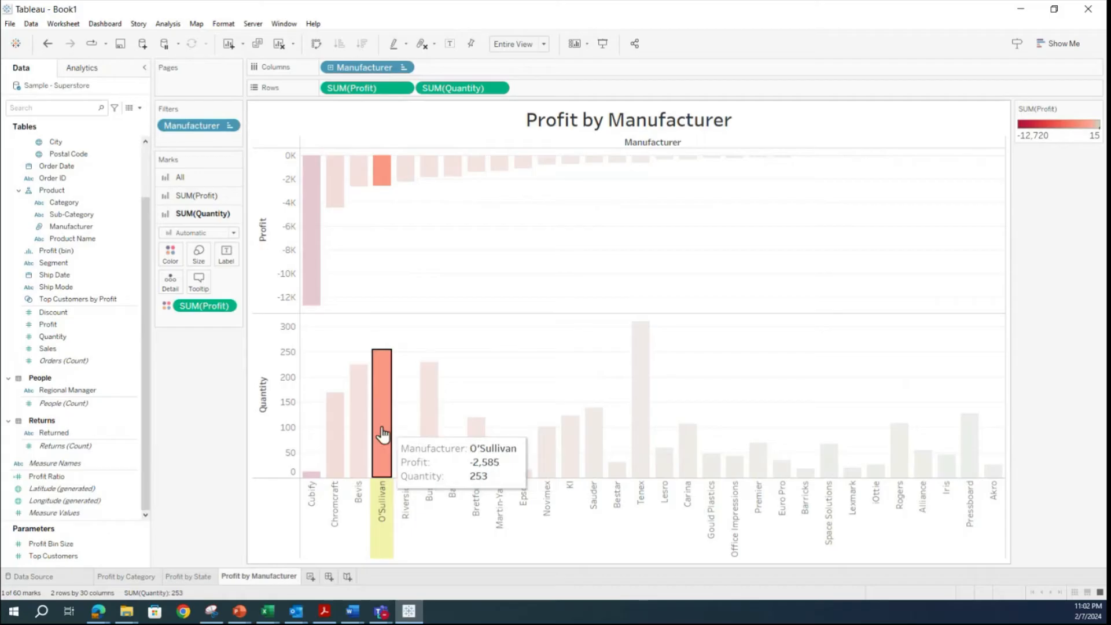
left_click(379, 432)
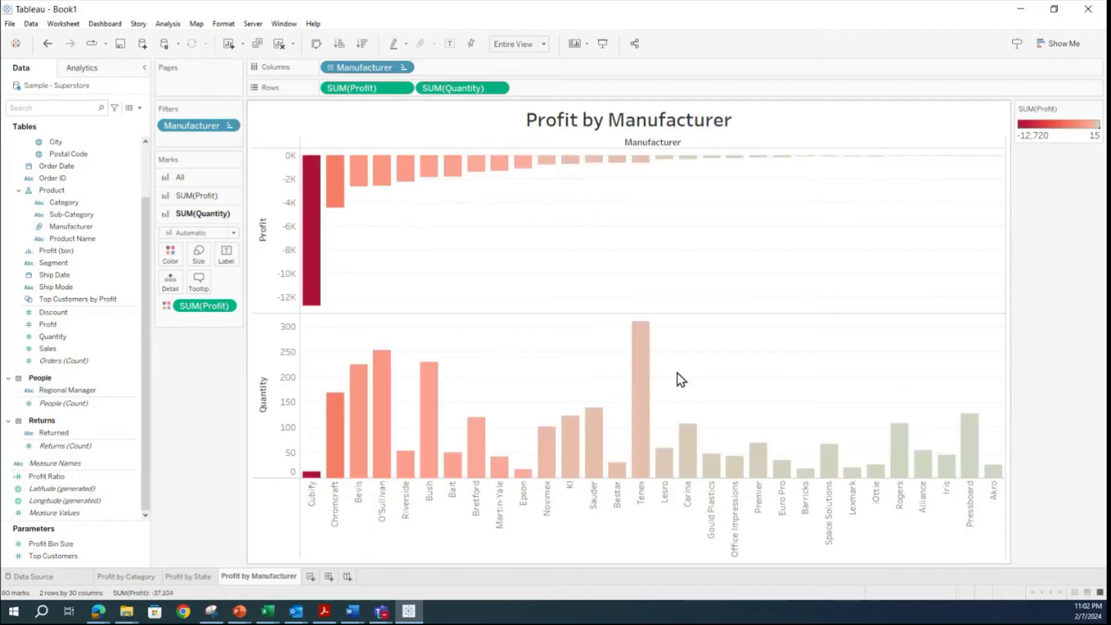
left_click(644, 357)
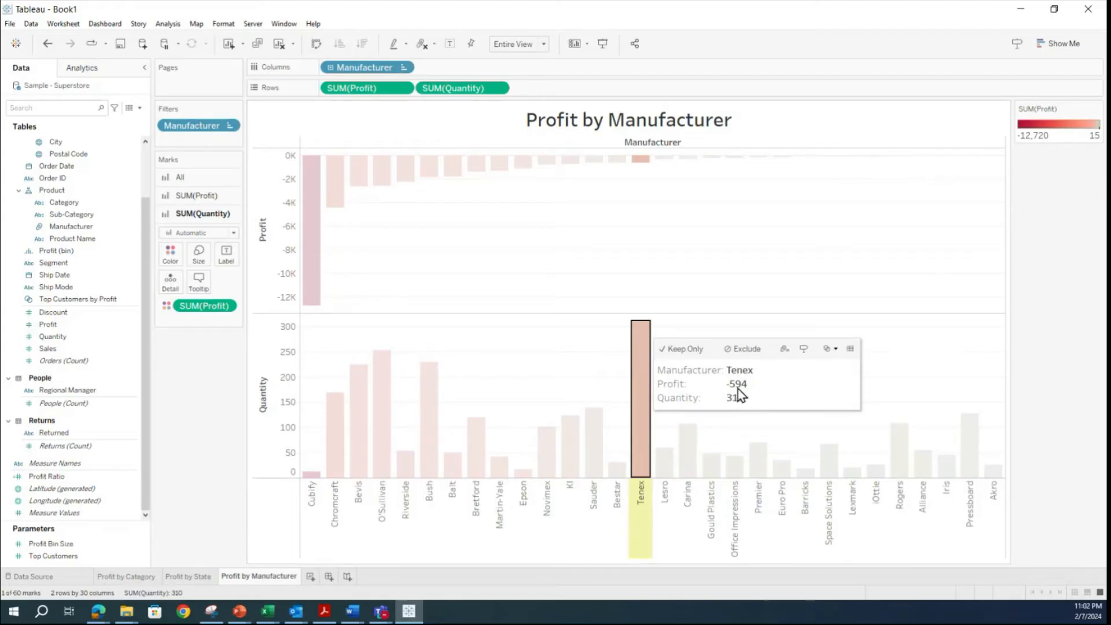
left_click(643, 411)
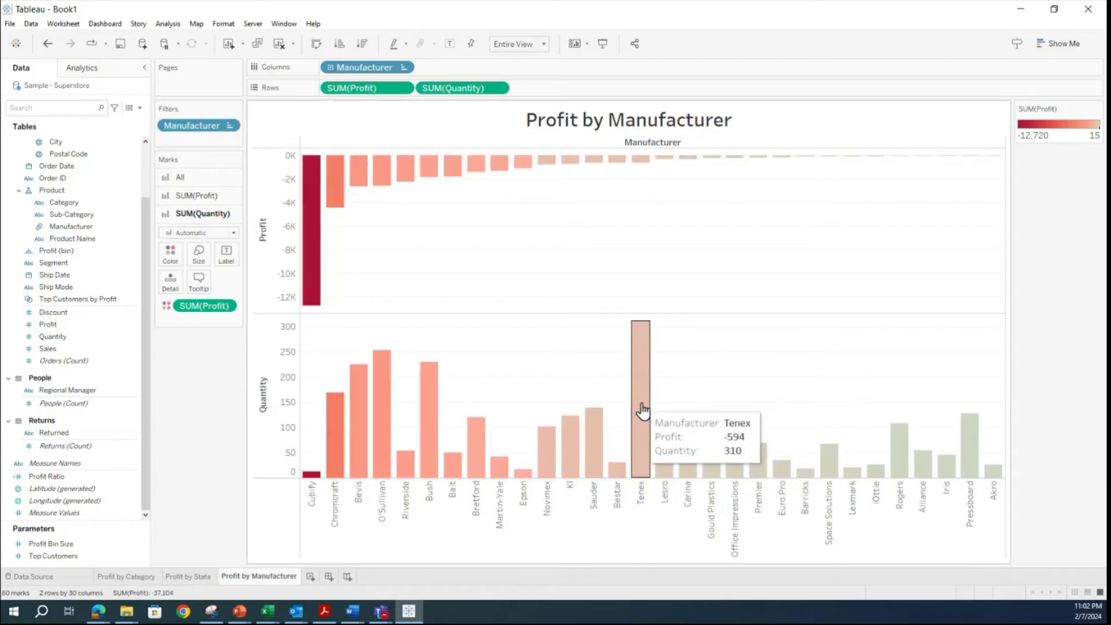
left_click(311, 474)
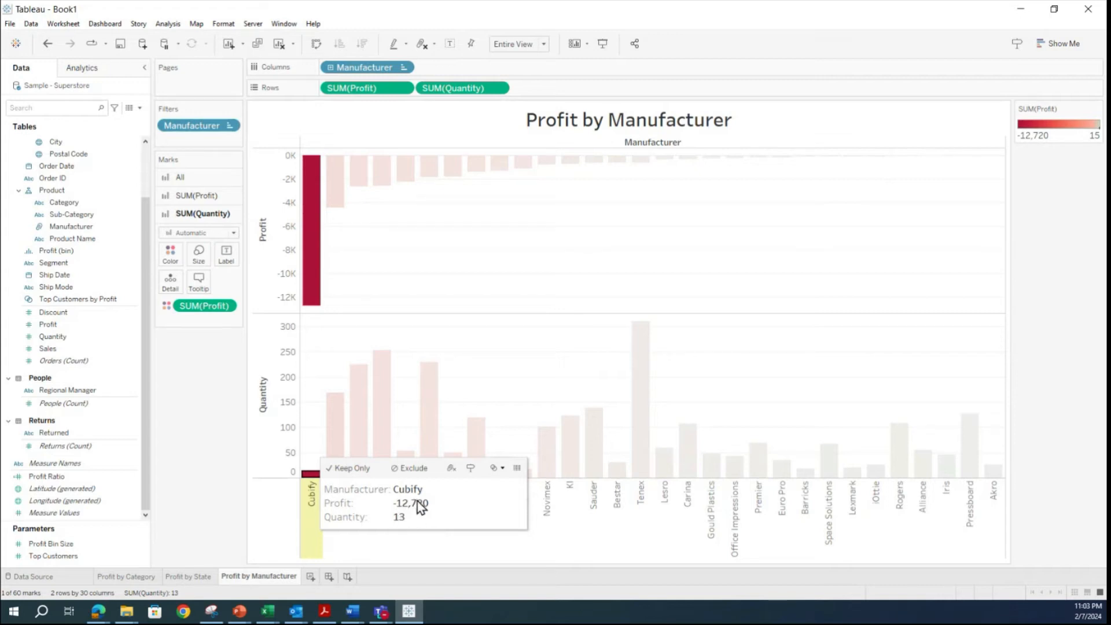
mouse_move(313, 479)
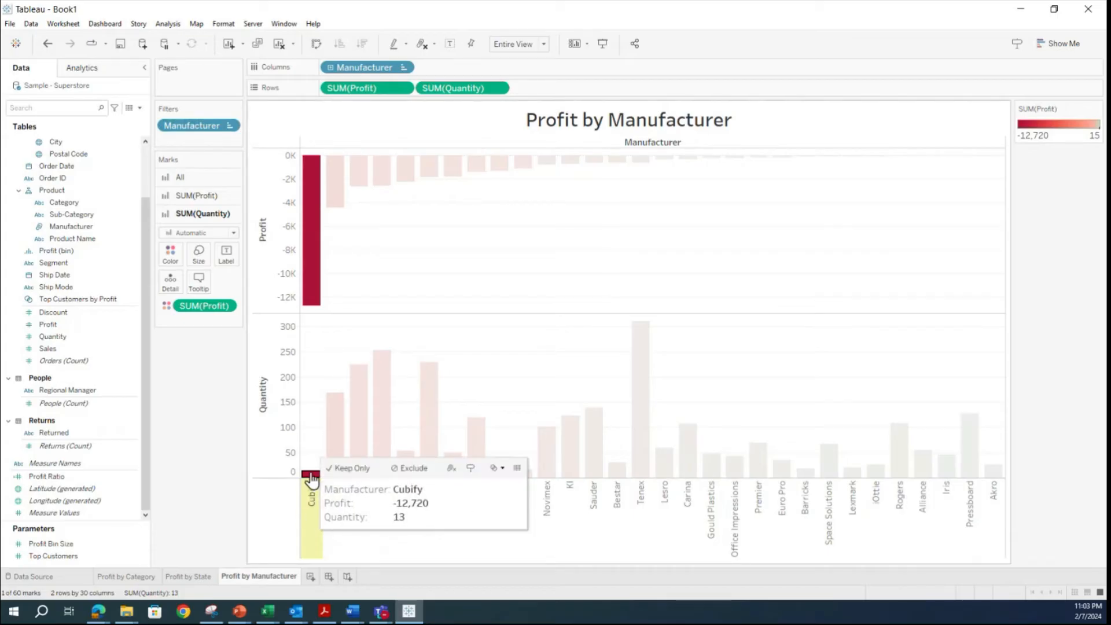
left_click(312, 479)
left_click(641, 399)
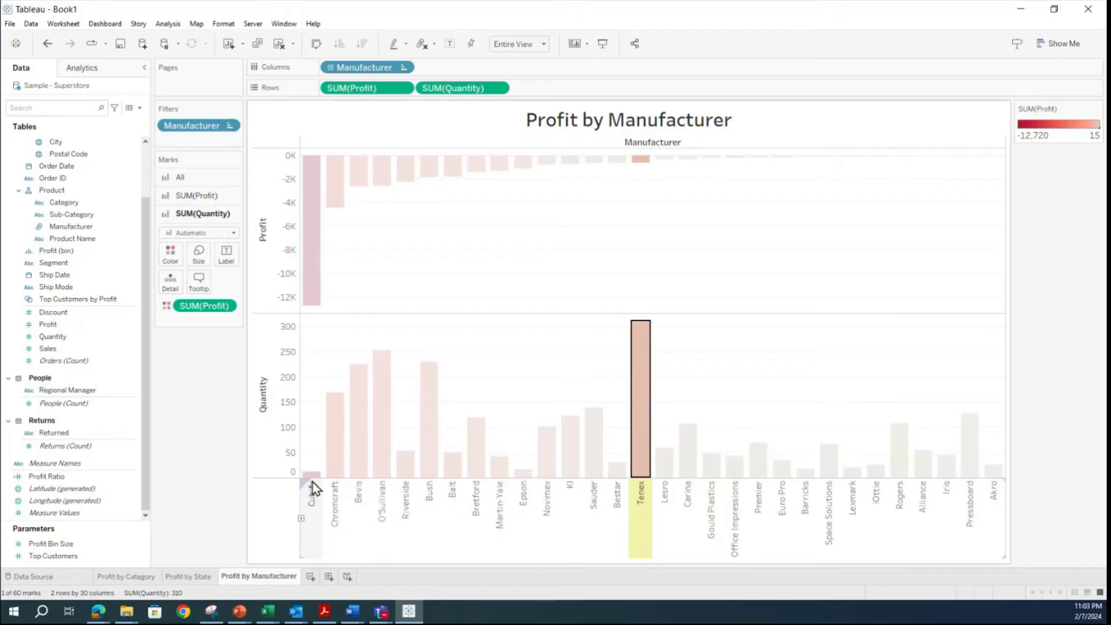
mouse_move(311, 480)
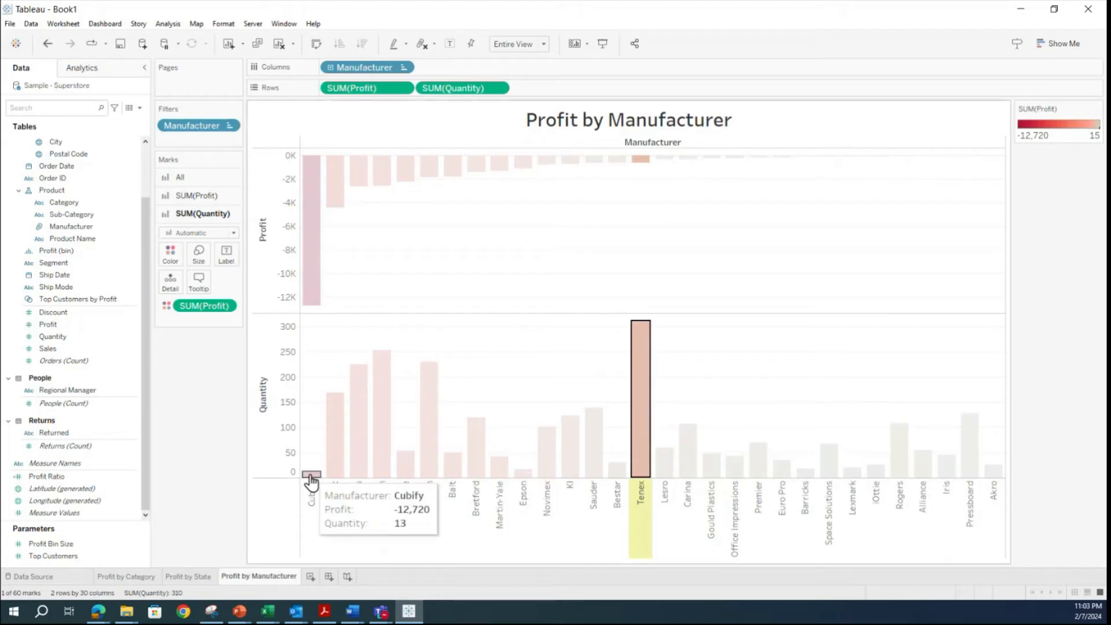
mouse_move(640, 466)
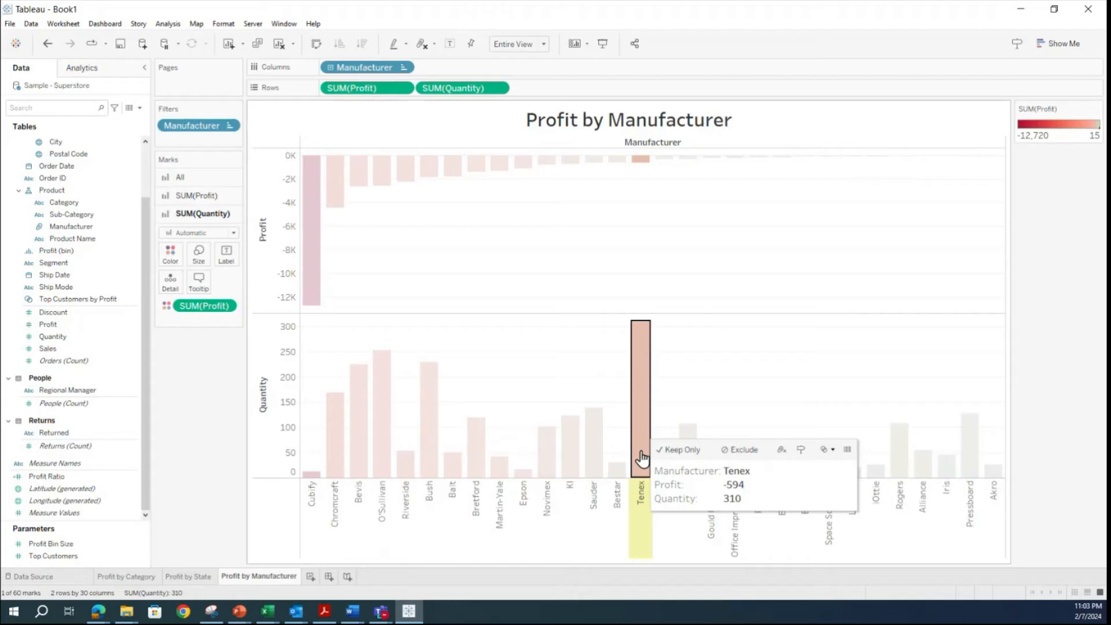
left_click(640, 457)
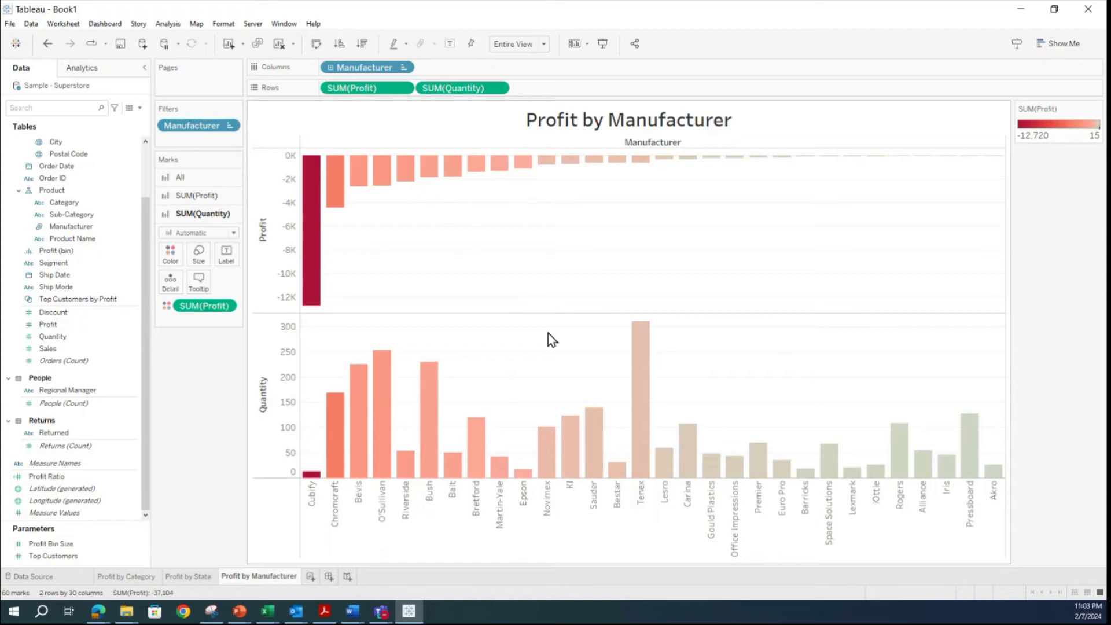
Reorder the rows so that the Quantity bars come before the Profit bars.
mouse_move(380, 178)
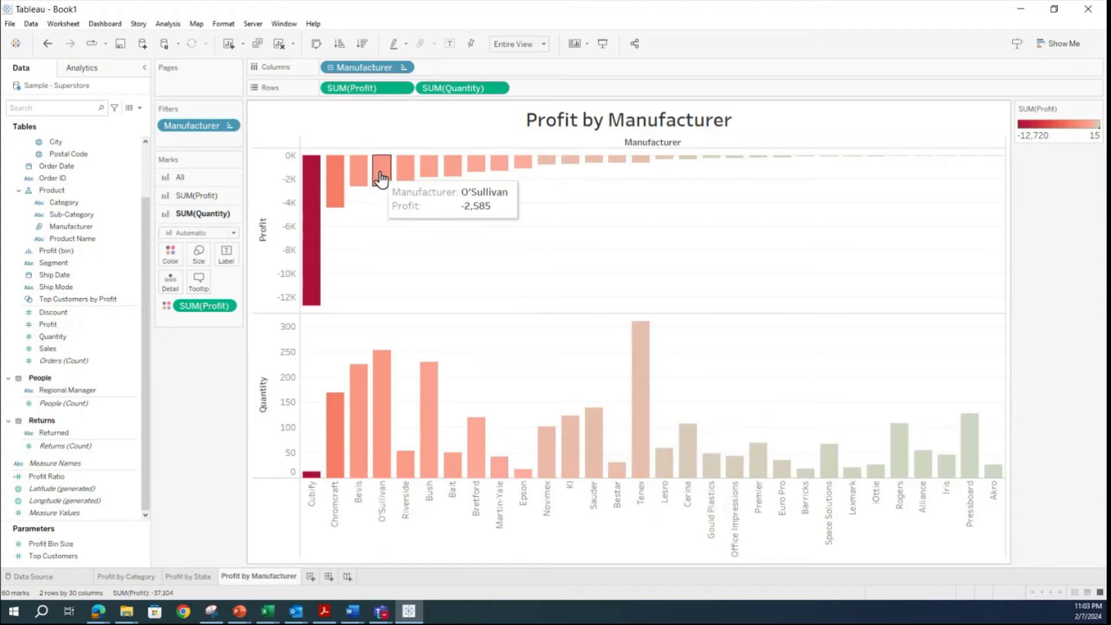
mouse_move(641, 358)
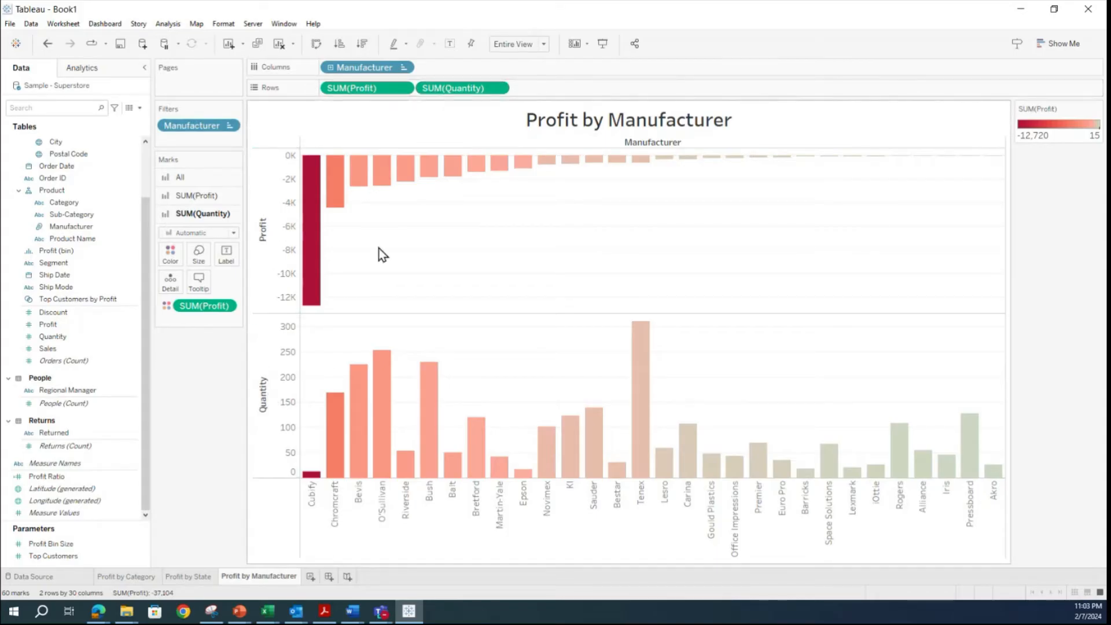
left_click_drag(471, 90, 328, 89)
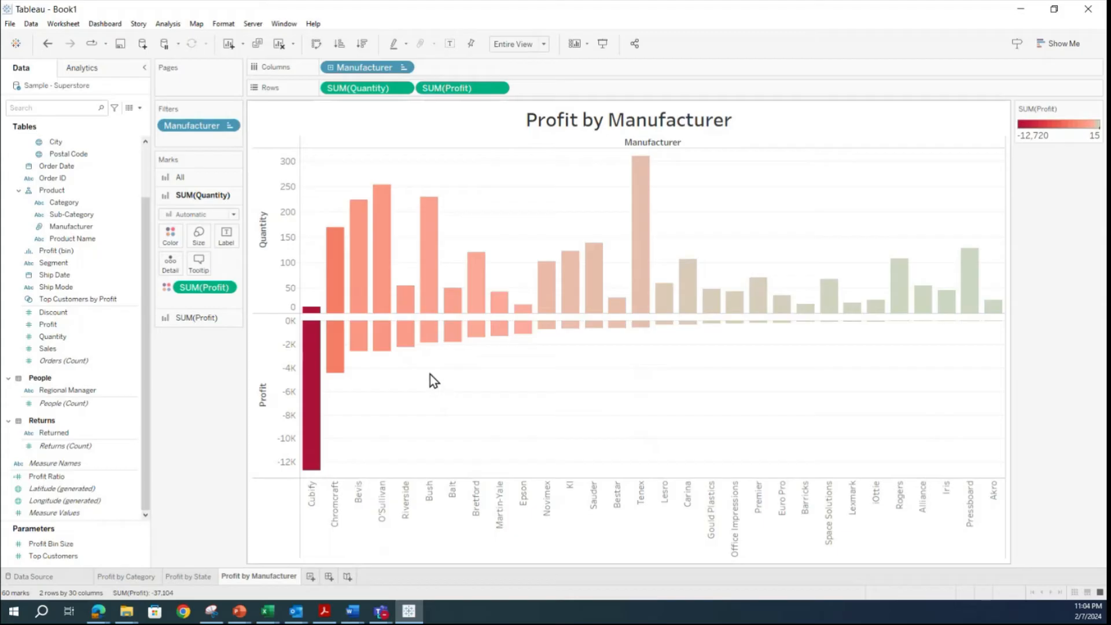
Compare quantity and profit for Cubify, Chromcraft and O'Sullivan by highlighting their bars, clearing the selection at the end.
mouse_move(376, 239)
mouse_move(310, 308)
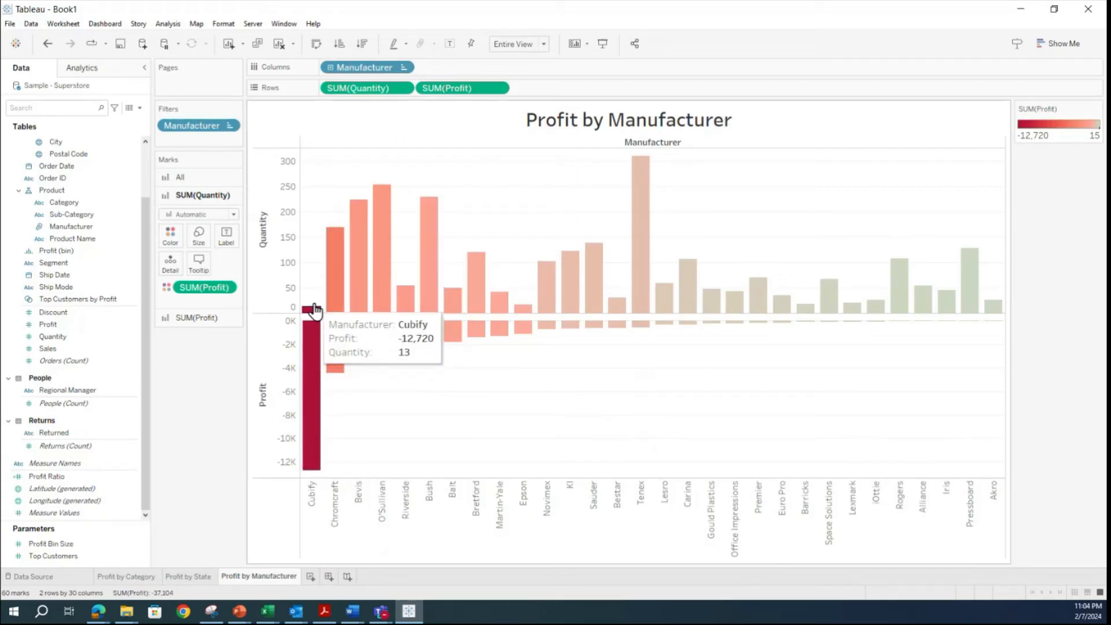
left_click(334, 278)
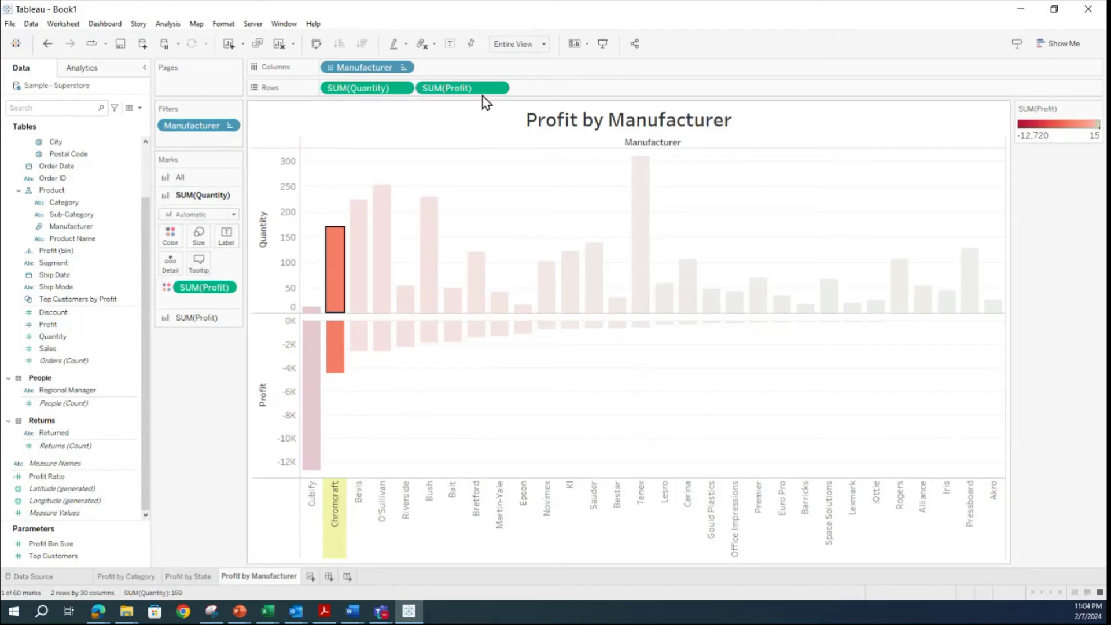
left_click(509, 171)
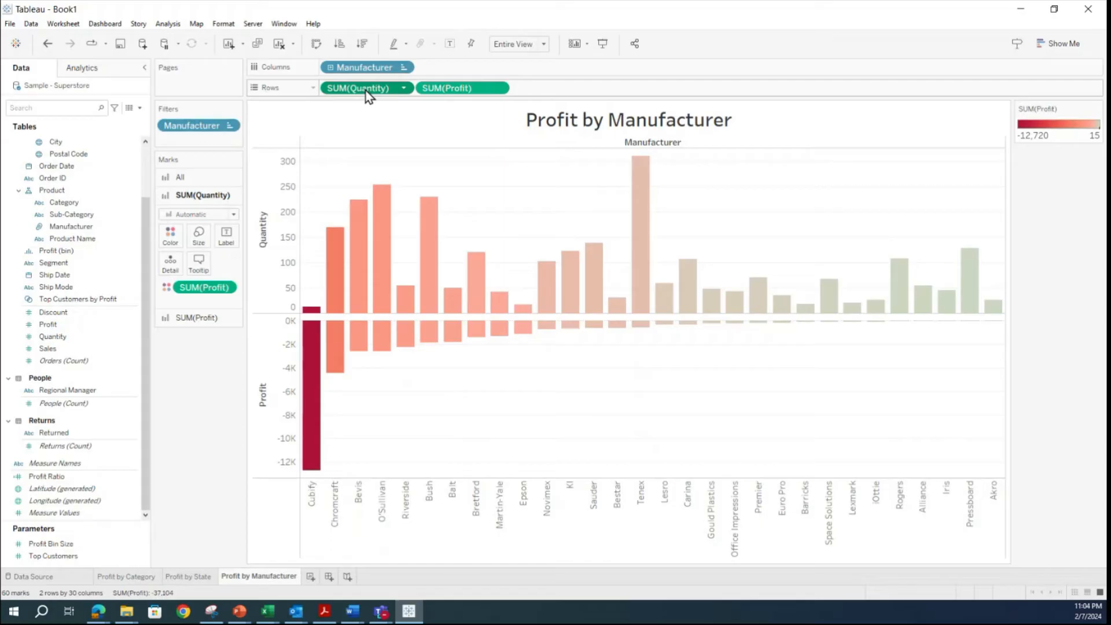
left_click(379, 234)
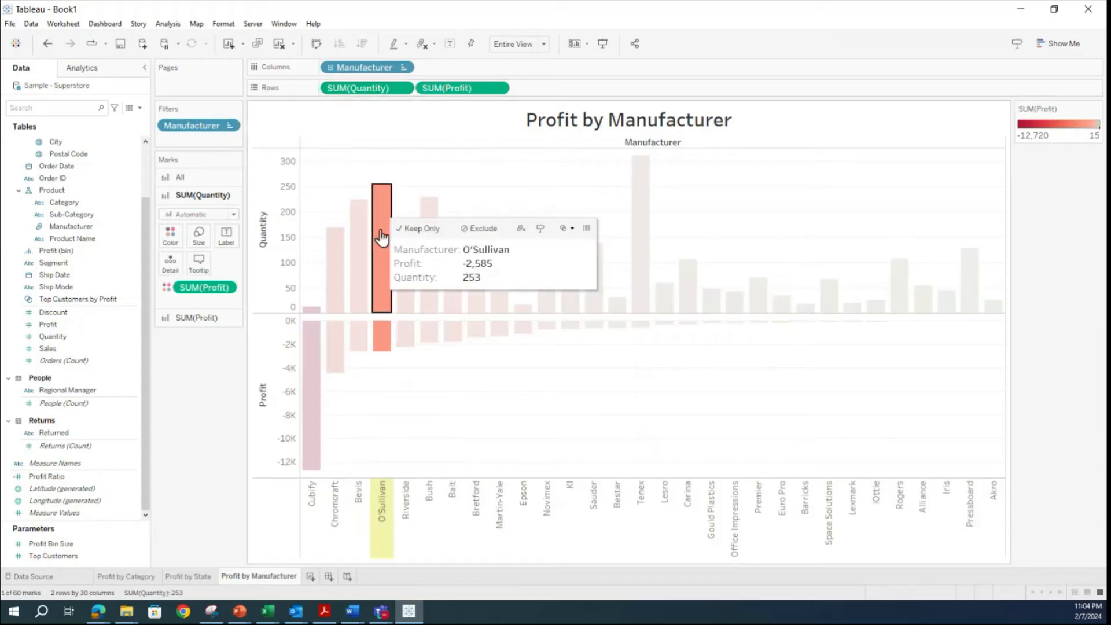
left_click(890, 220)
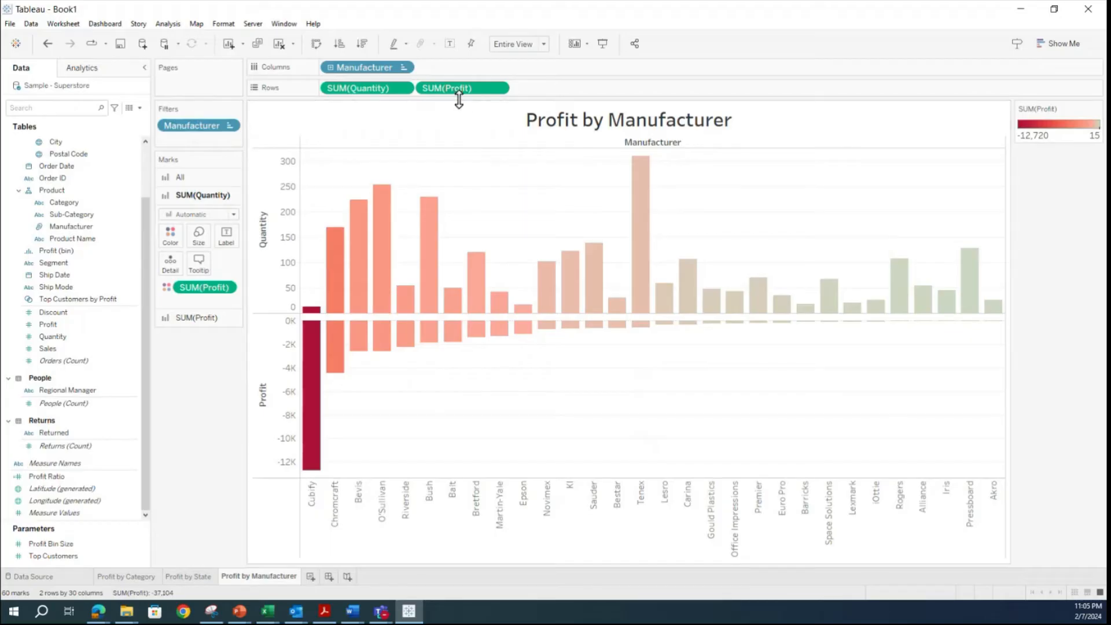
Color the Quantity bars by summed Quantity instead of summed Profit.
left_click(404, 88)
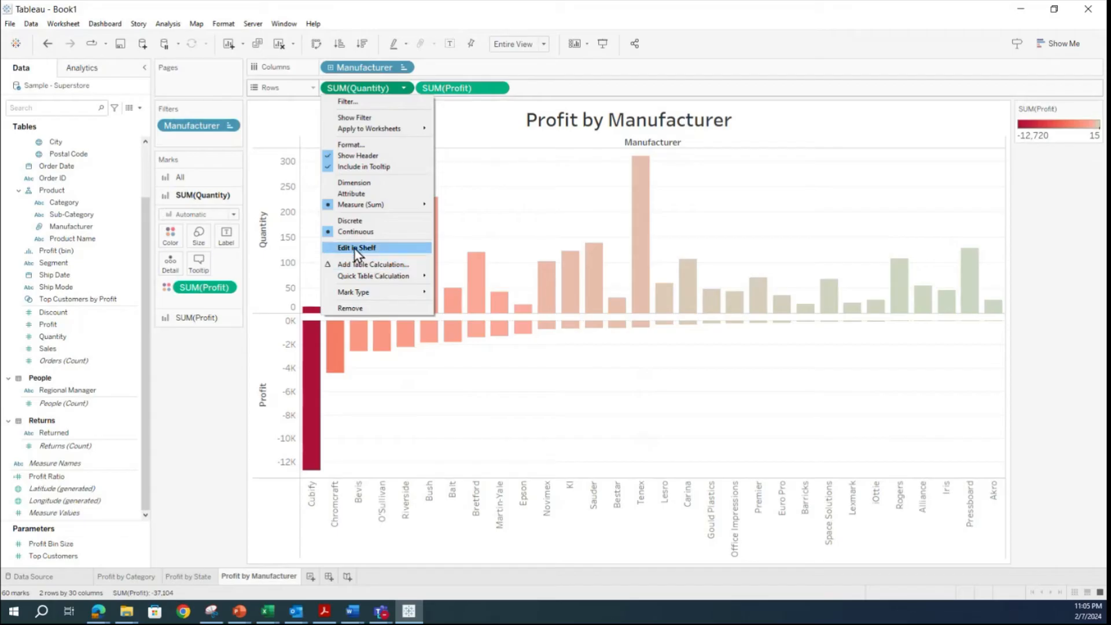
left_click(1025, 232)
mouse_move(366, 248)
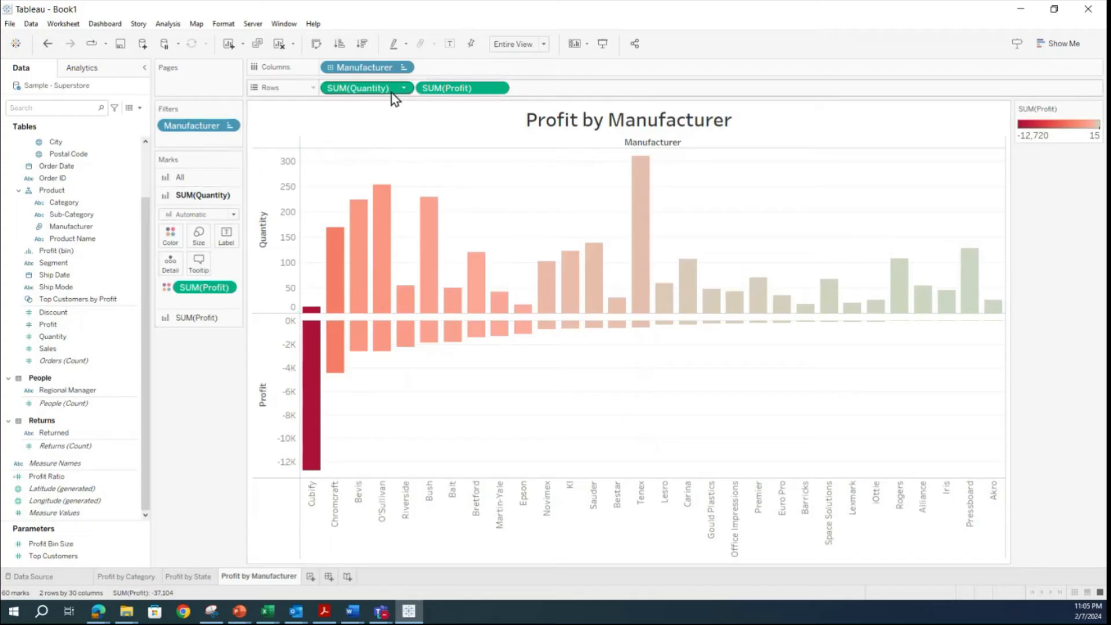
mouse_move(382, 91)
left_mouse_down()
mouse_move(260, 243)
mouse_move(385, 90)
left_mouse_up()
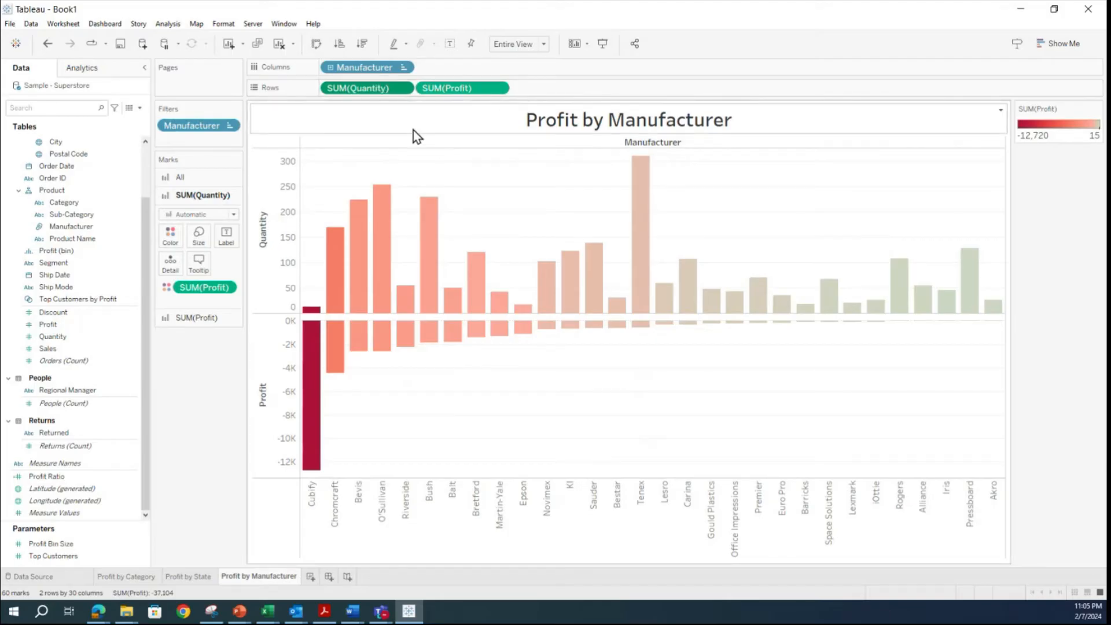
left_click_drag(377, 91, 178, 241)
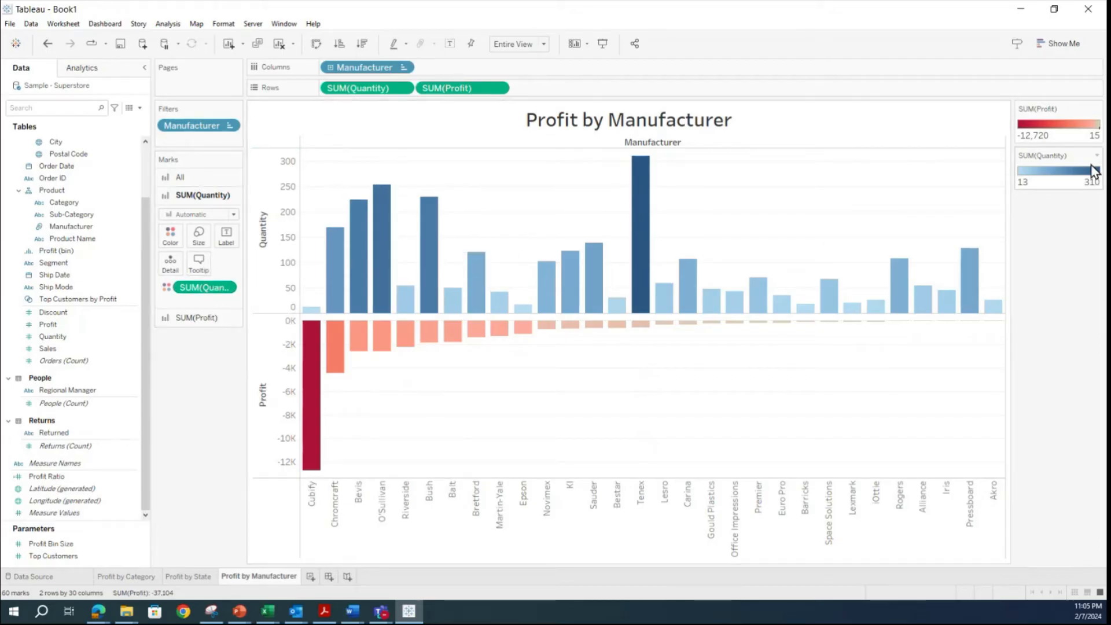
Examine the palette, custom color and advanced range options for the Quantity colors without applying any change.
left_click(174, 234)
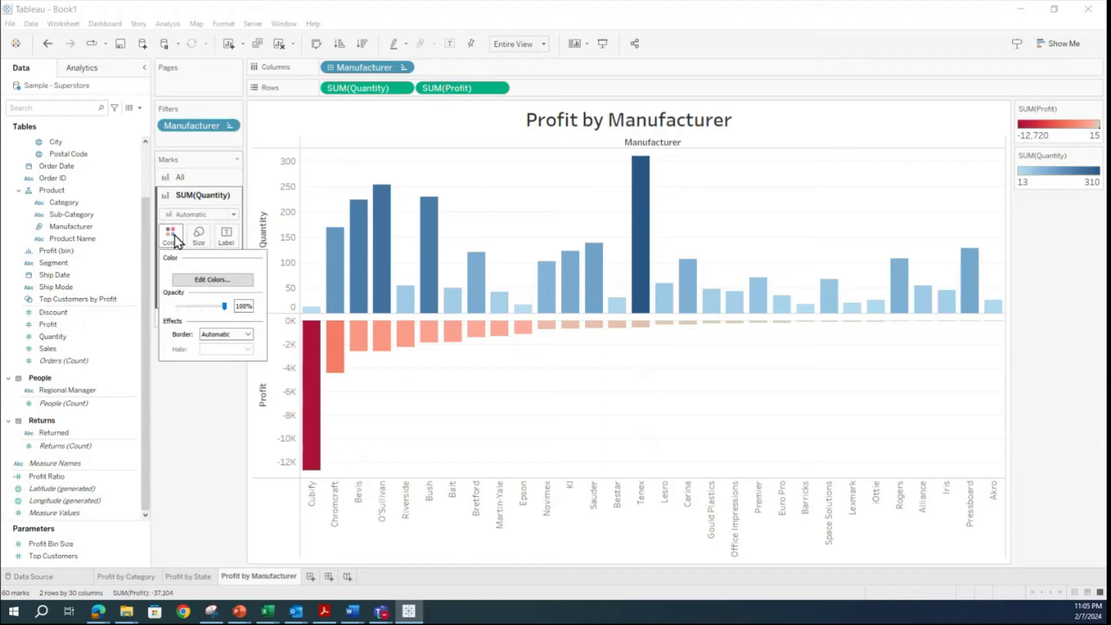
left_click(201, 282)
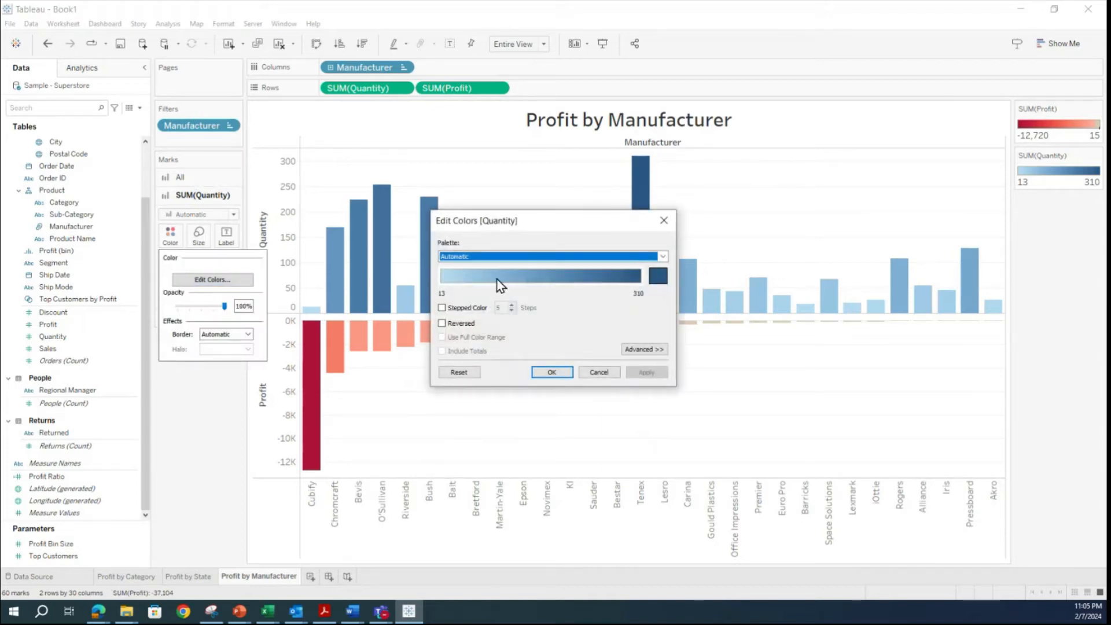
left_click(553, 256)
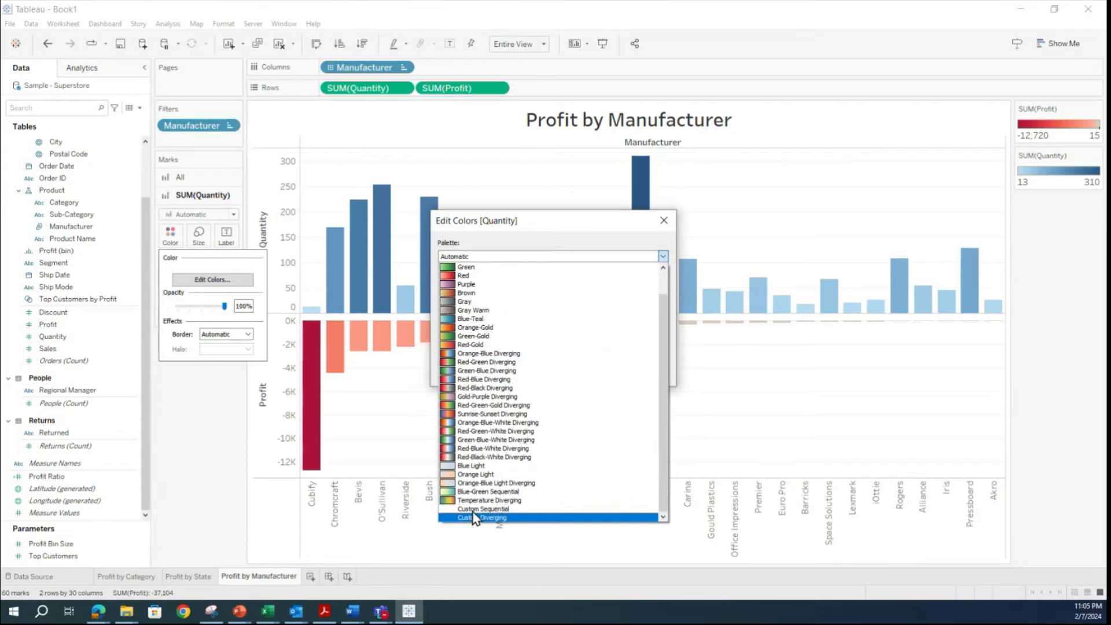
scroll(470, 513, "up", 1)
left_click(588, 261)
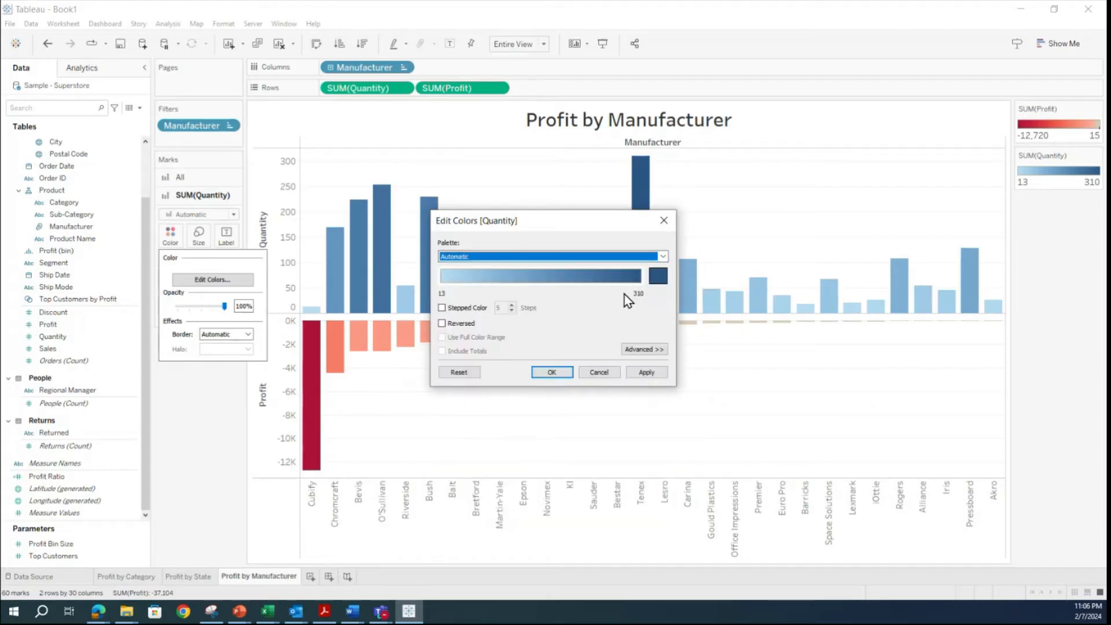
left_click(658, 276)
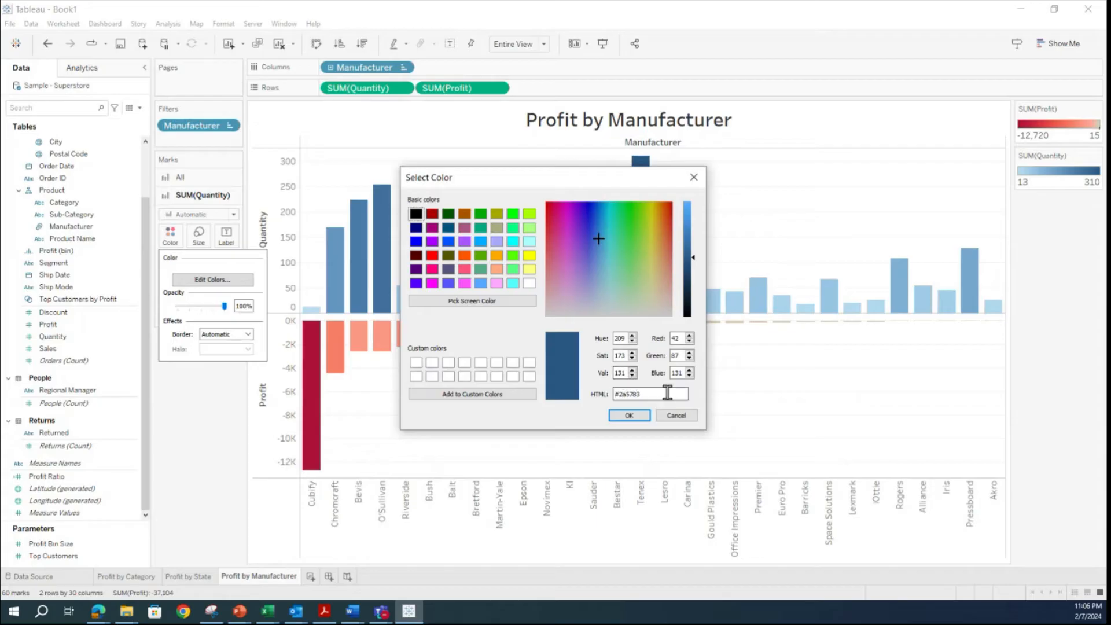
left_click(671, 415)
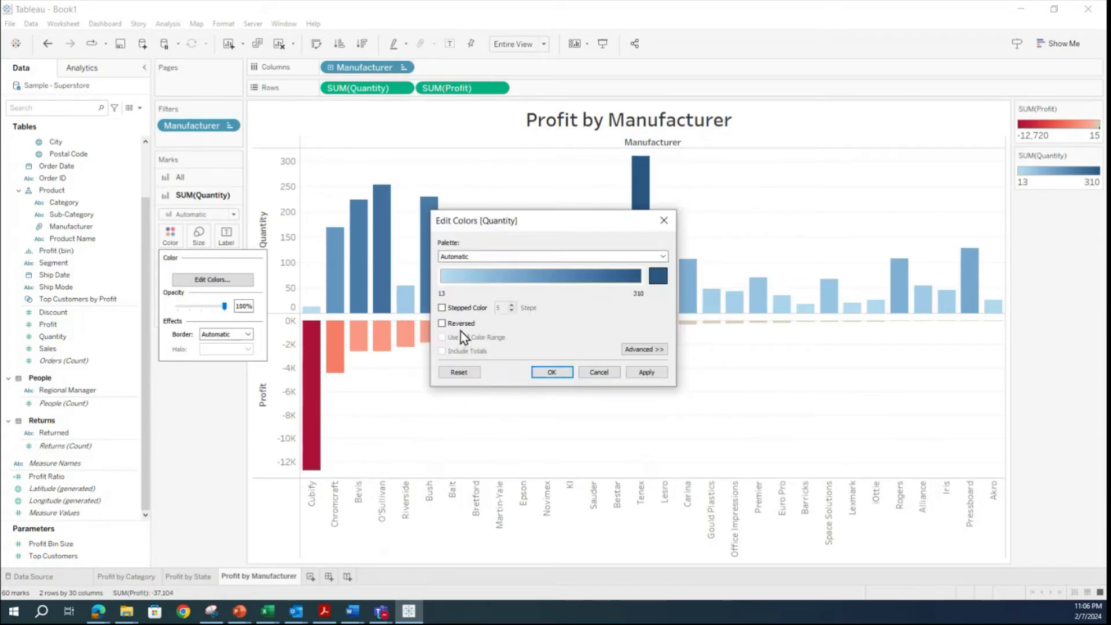
left_click(646, 350)
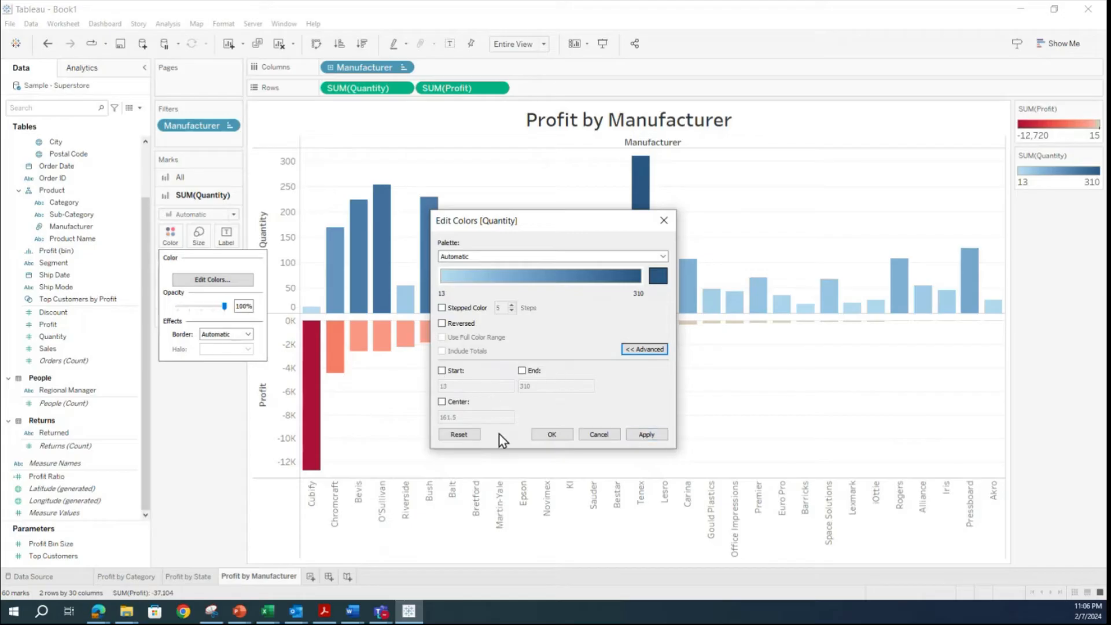
left_click(594, 435)
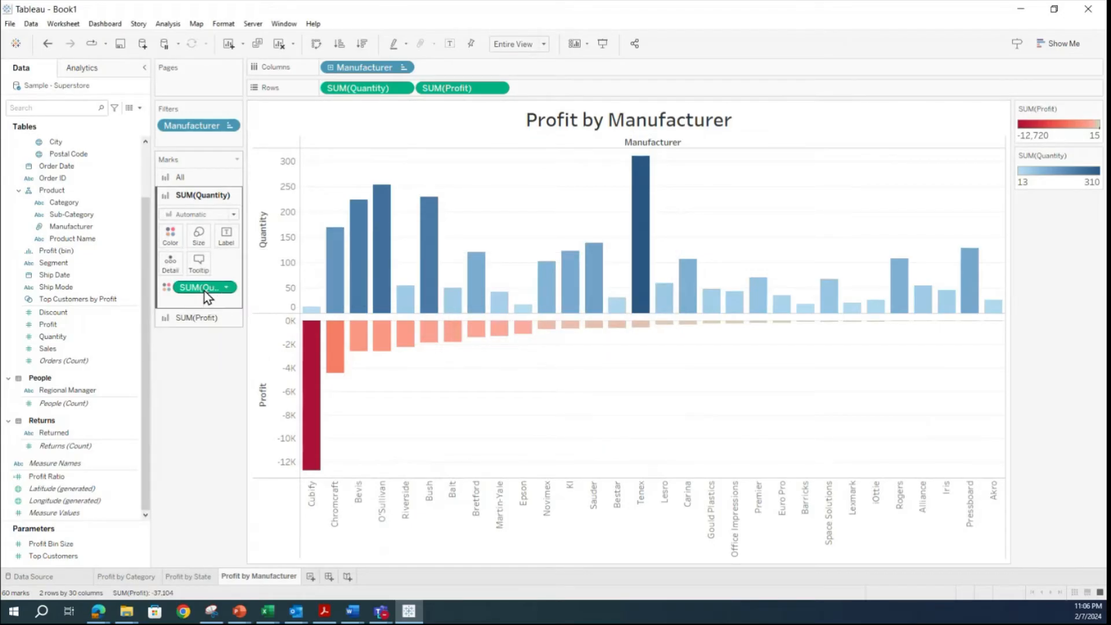
left_click(226, 287)
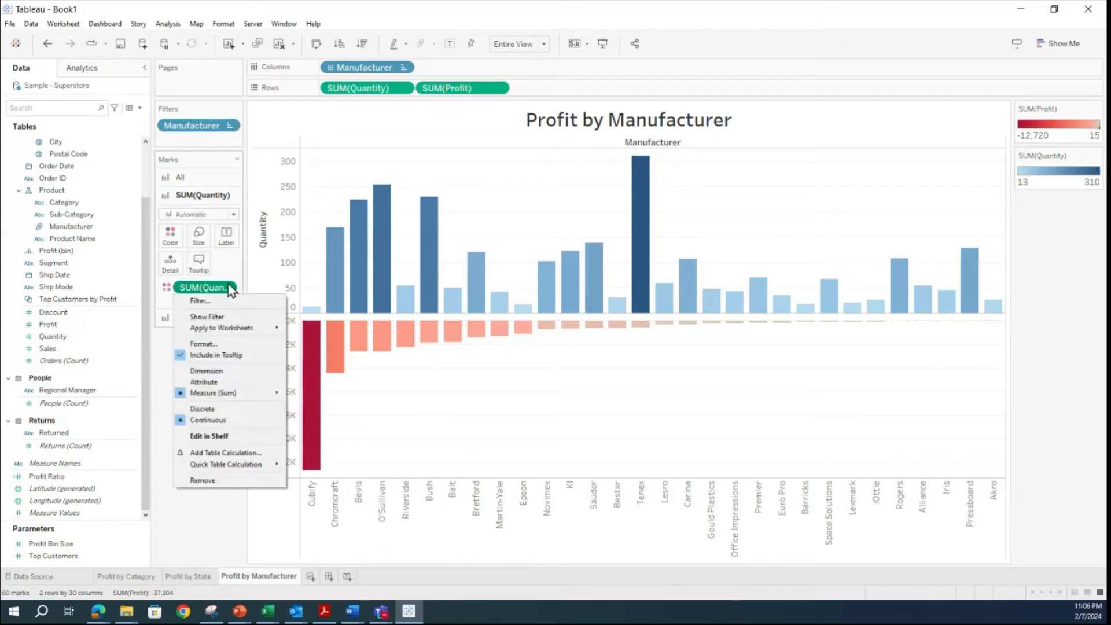
left_click(238, 345)
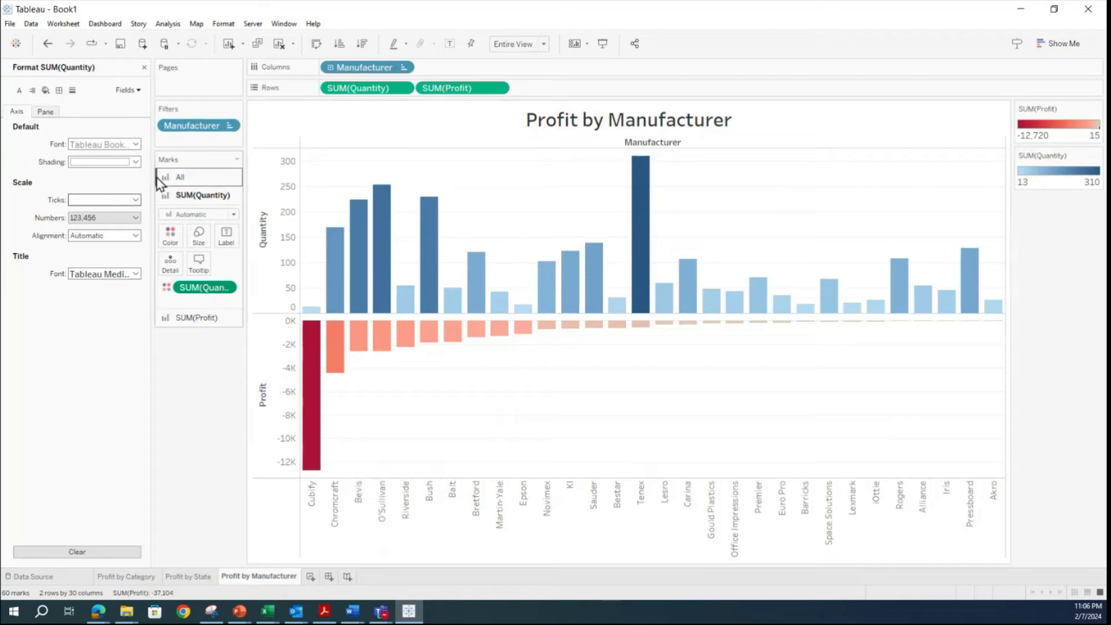
left_click(45, 112)
left_click(17, 111)
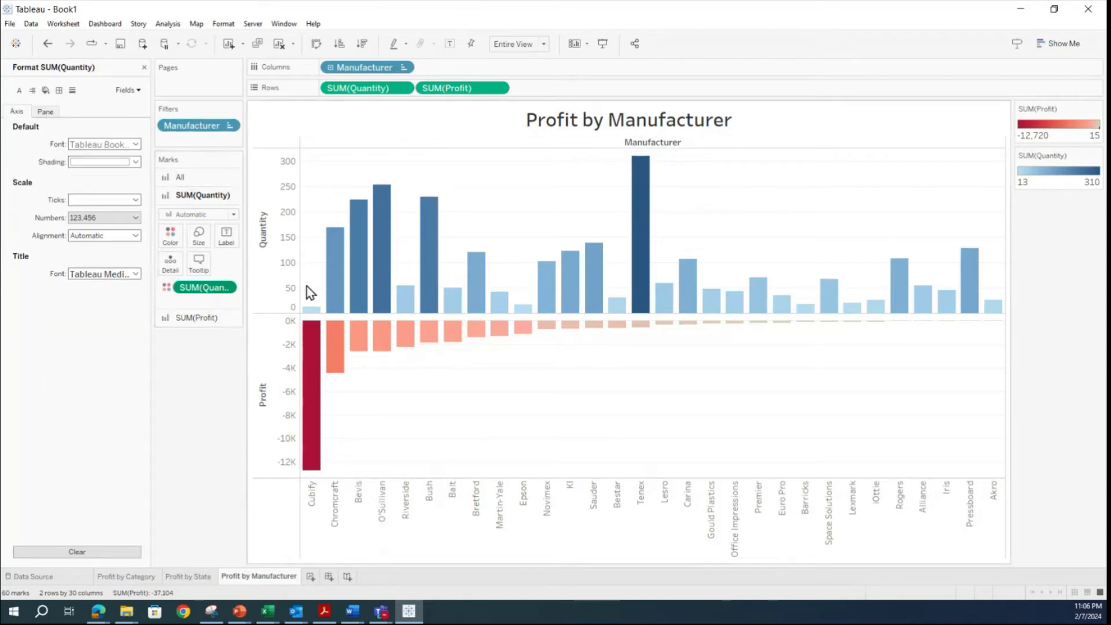
left_click(144, 67)
right_click(230, 293)
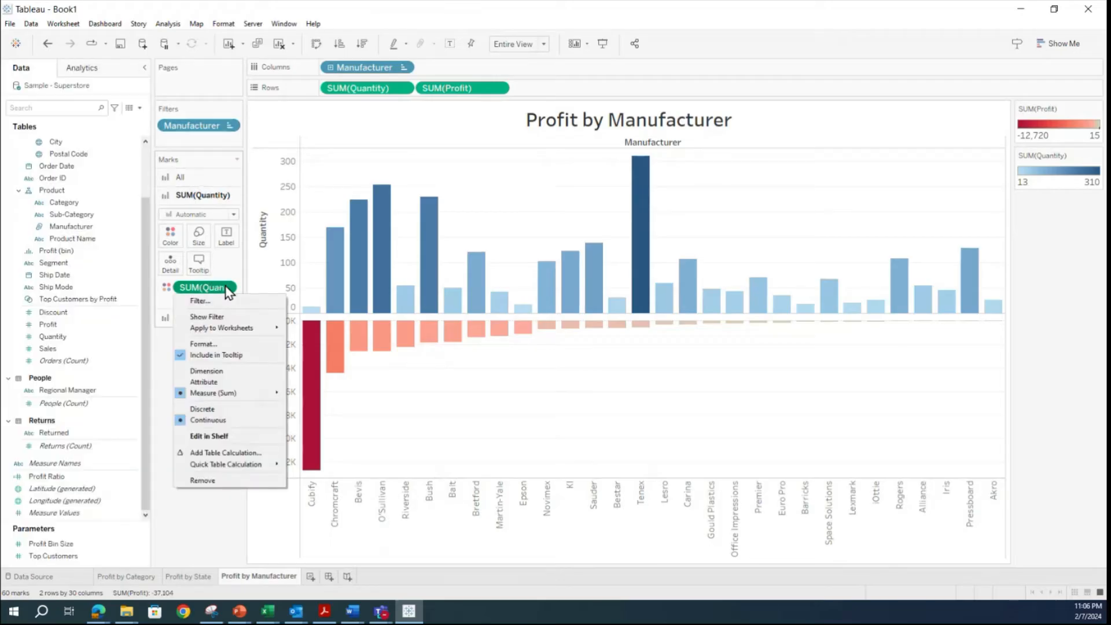
left_click(155, 373)
Remove the summed Quantity field from the Quantity marks' color and give those bars a single solid blue color.
left_click(195, 318)
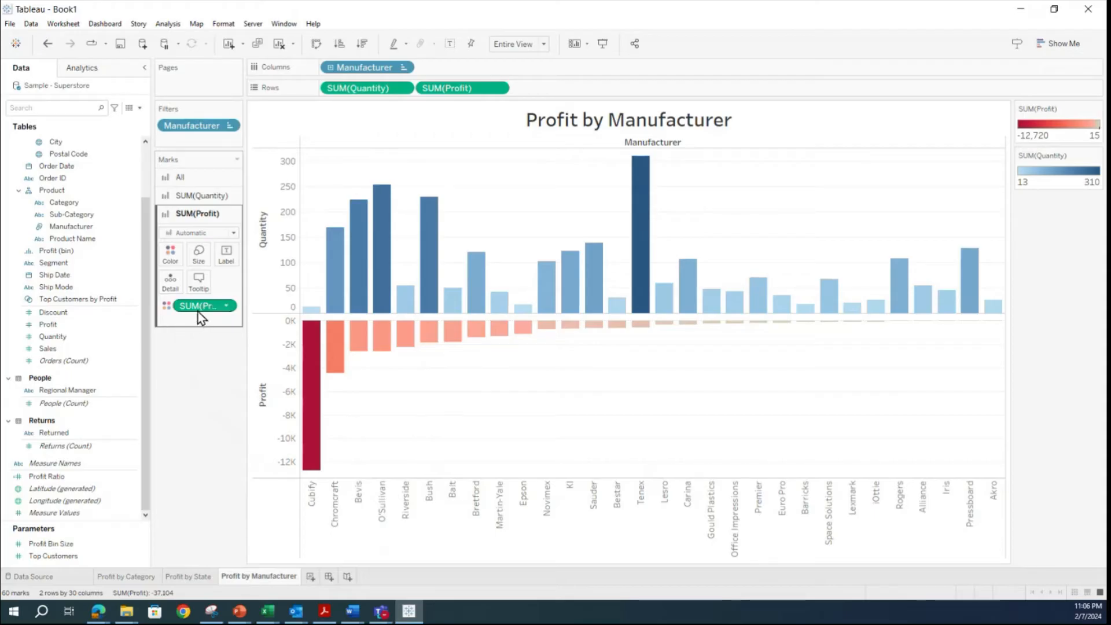
left_click(211, 183)
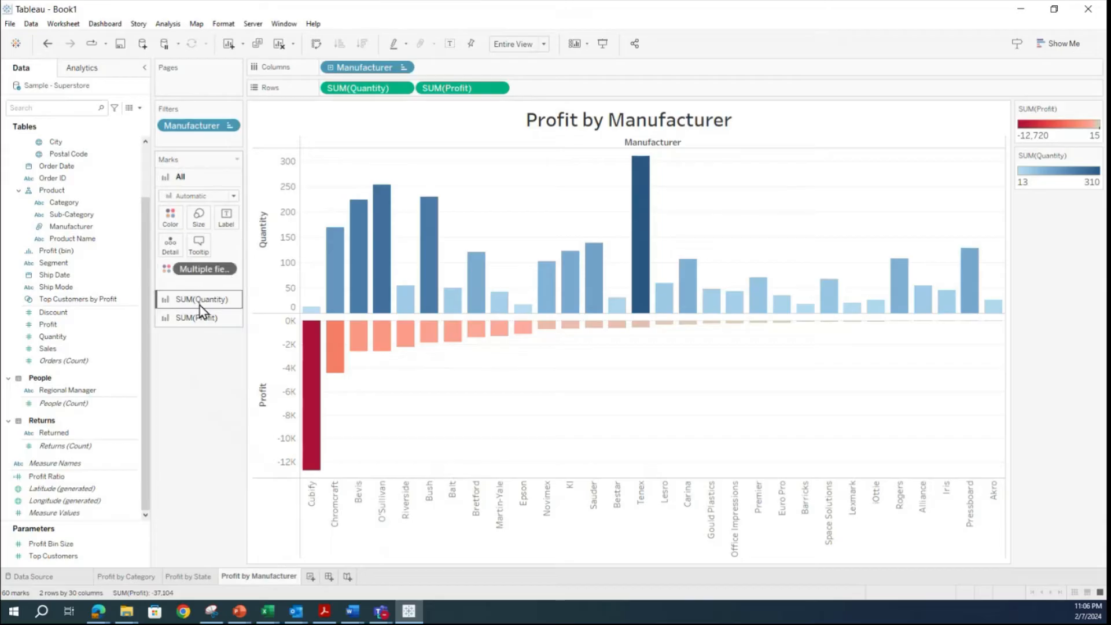
left_click(200, 299)
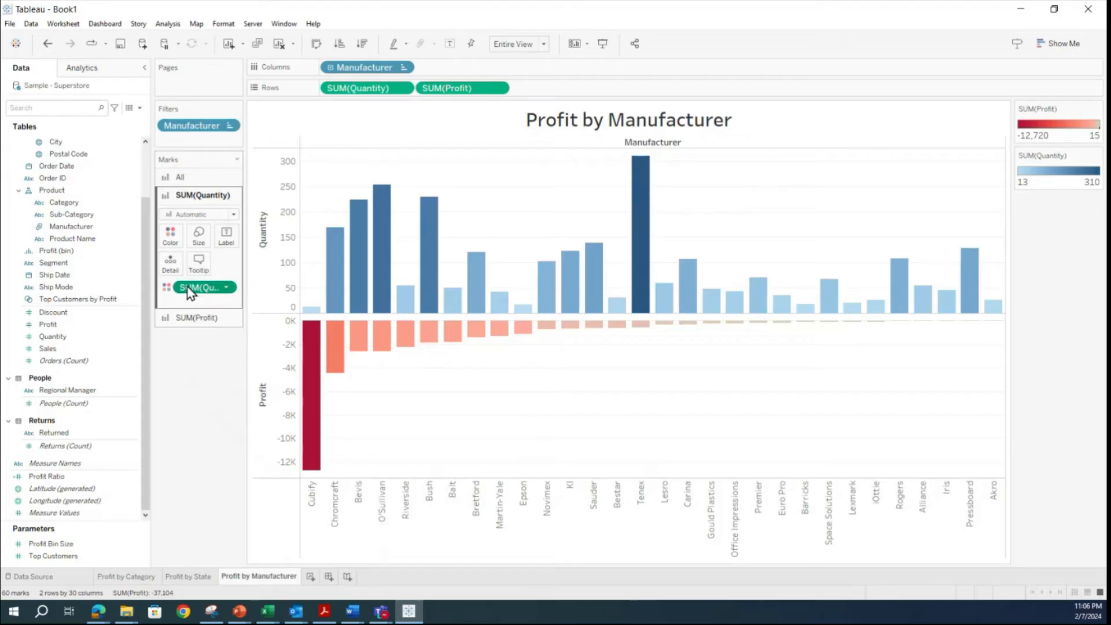
left_click_drag(188, 287, 185, 434)
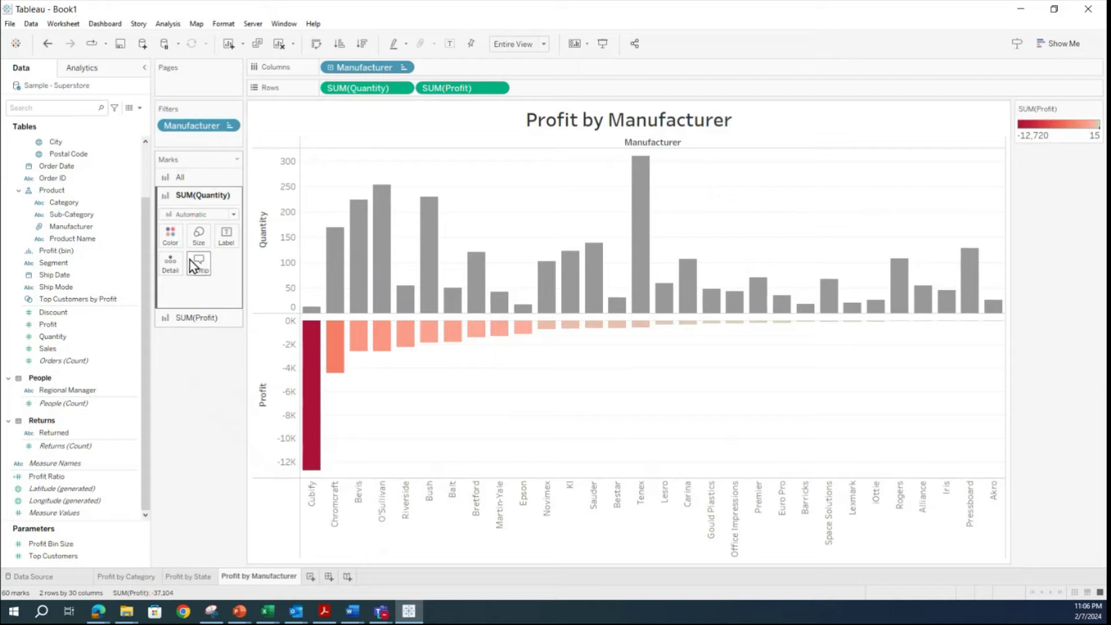
left_click(178, 238)
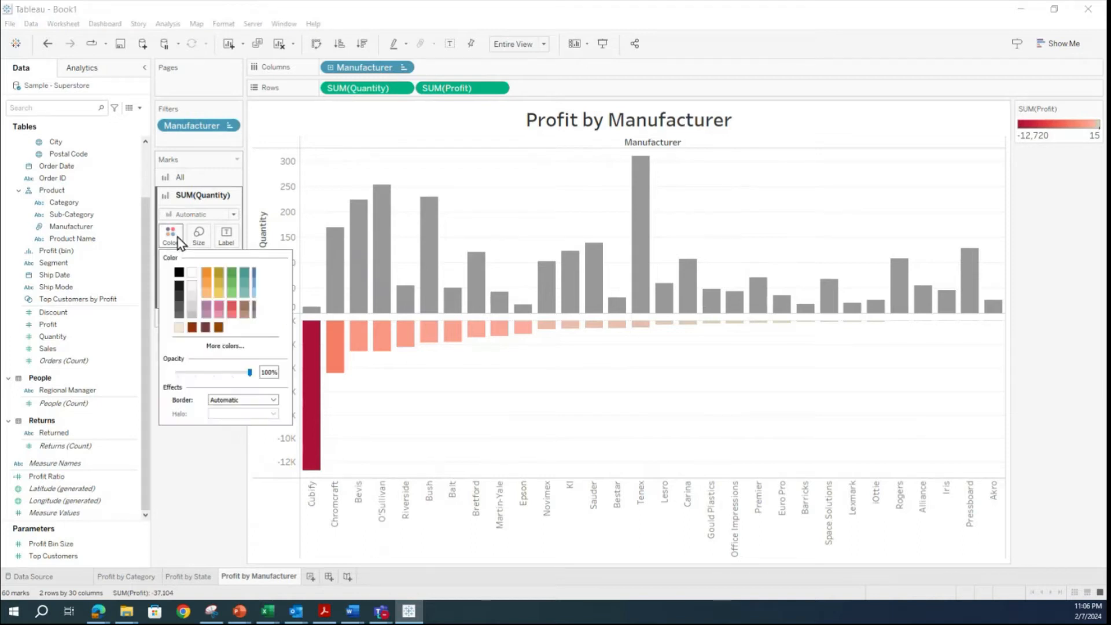
left_click(255, 282)
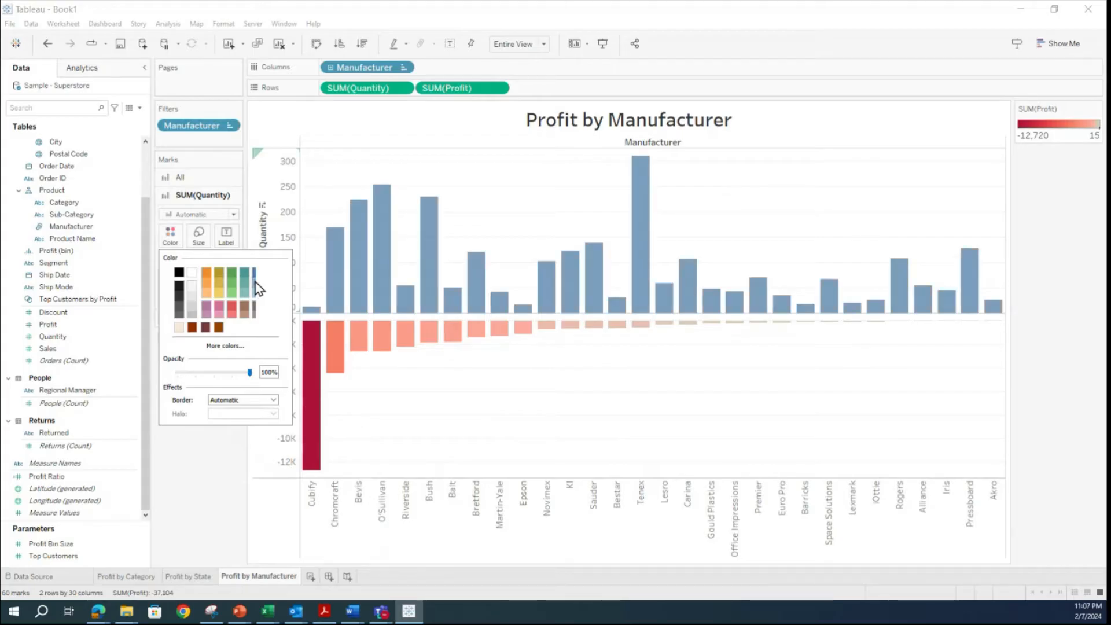
left_click(208, 461)
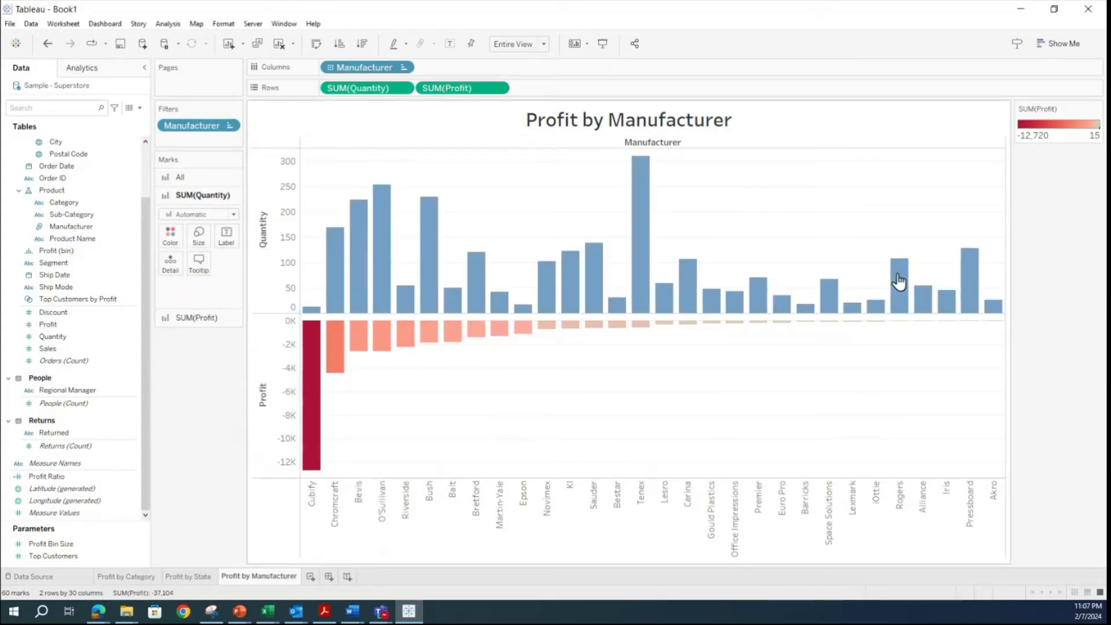
Inspect the Quantity and Profit details of the manufacturers at both ends of the chart, Cubify and Akro.
mouse_move(319, 350)
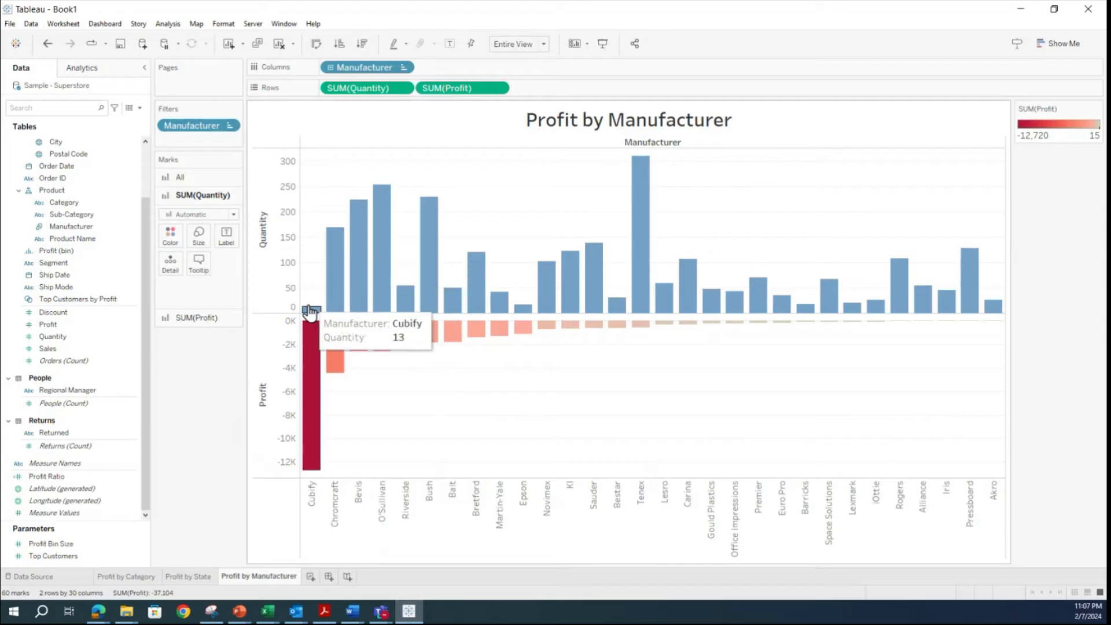
mouse_move(994, 307)
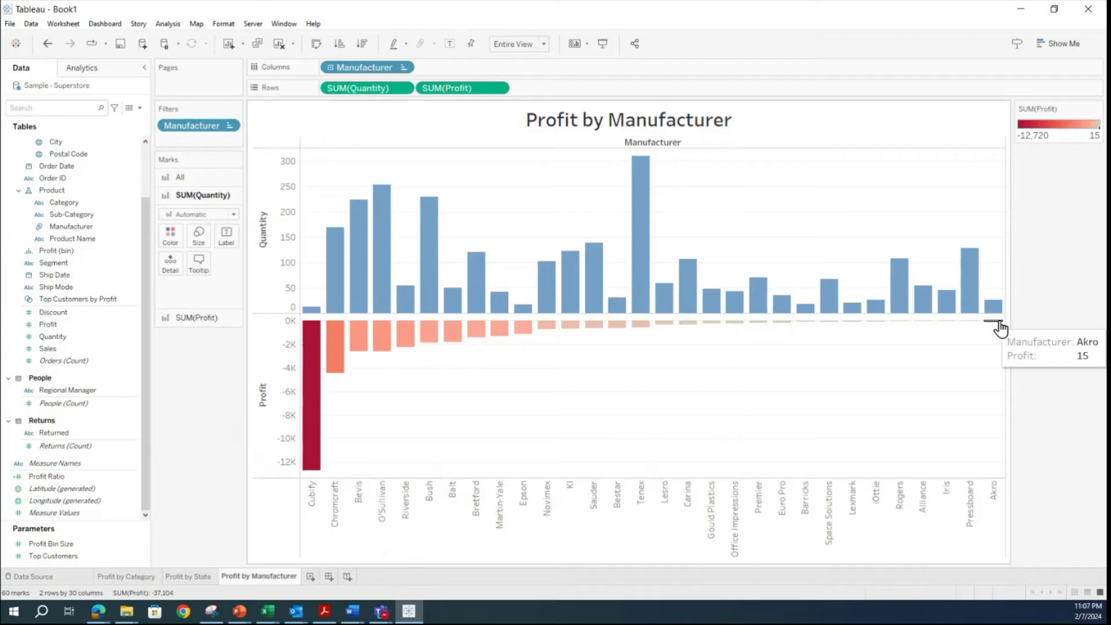
mouse_move(457, 271)
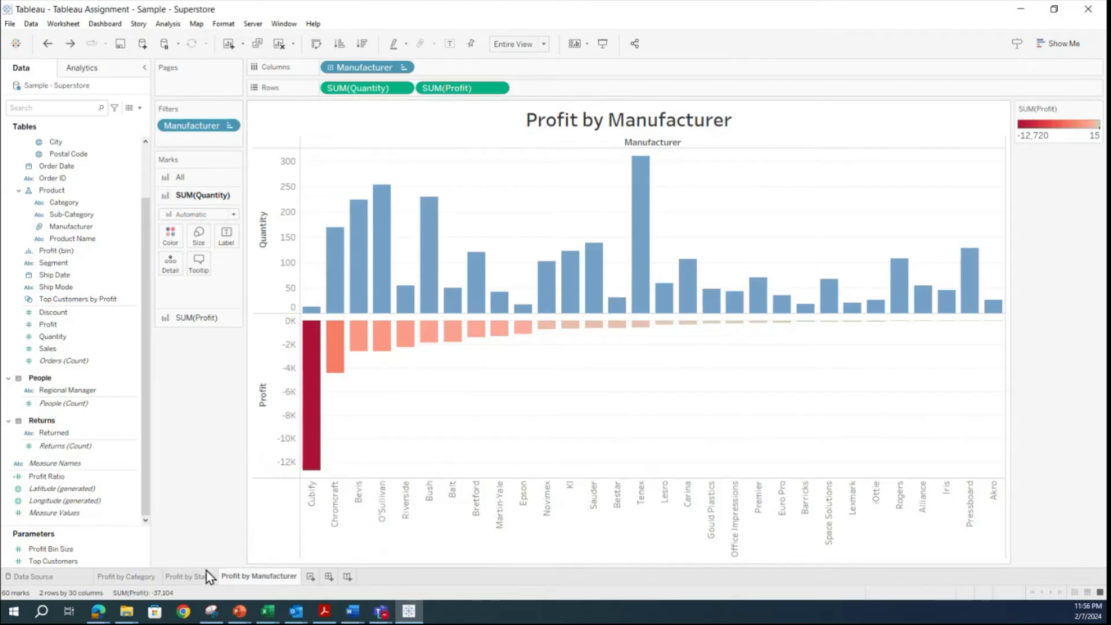
Review the Profit by Category, Profit by State and Profit by Manufacturer worksheets in turn, and create a new blank dashboard.
left_click(137, 578)
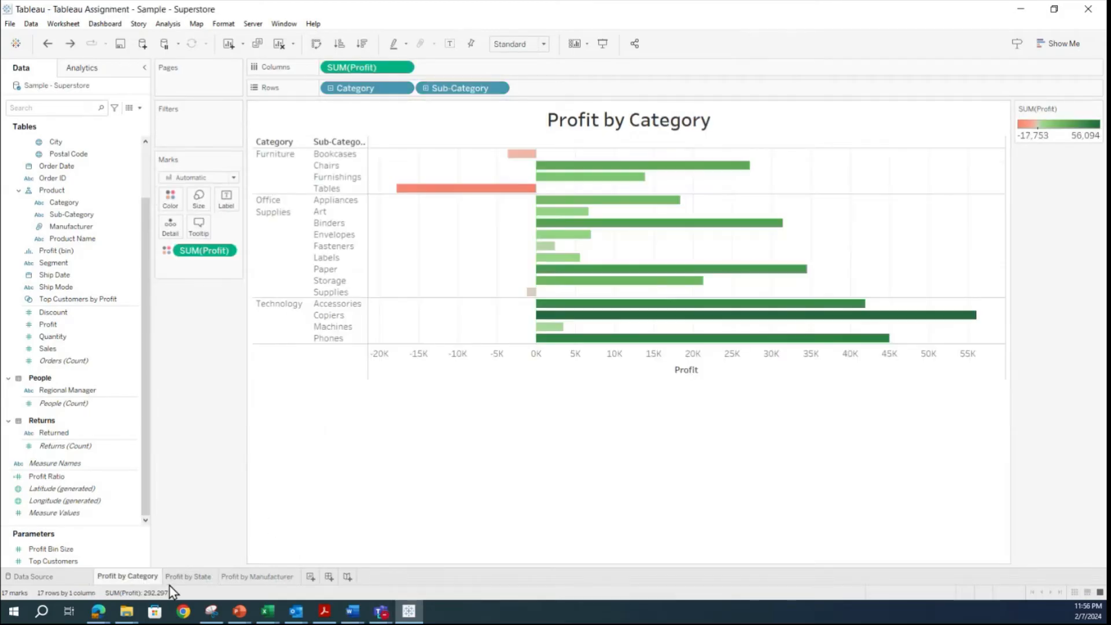
left_click(178, 578)
left_click(256, 580)
left_click(136, 579)
left_click(183, 579)
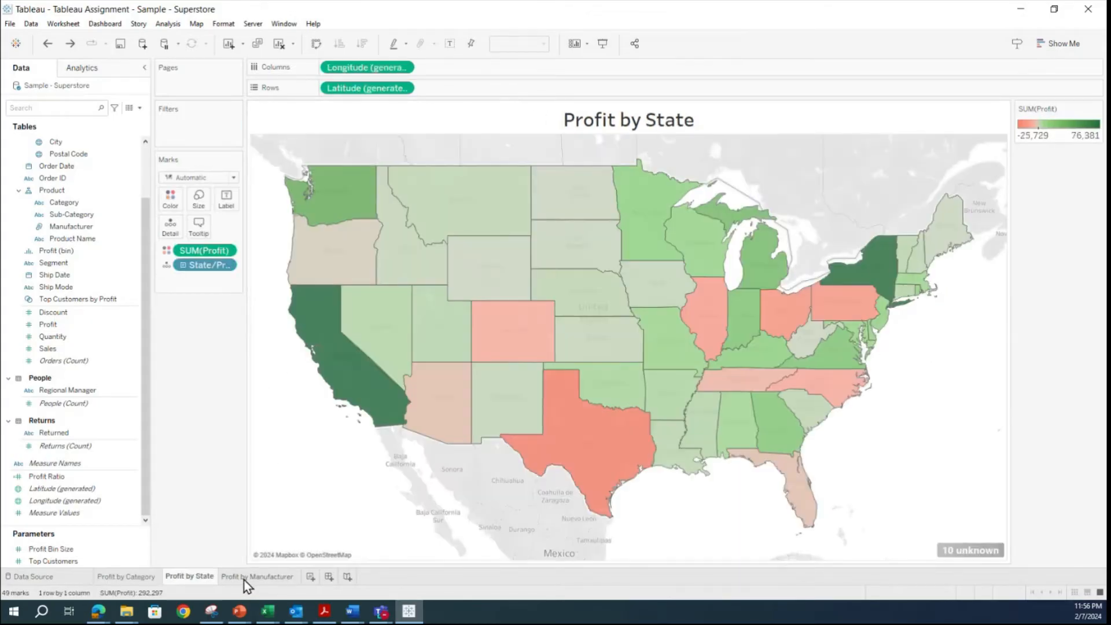
left_click(244, 579)
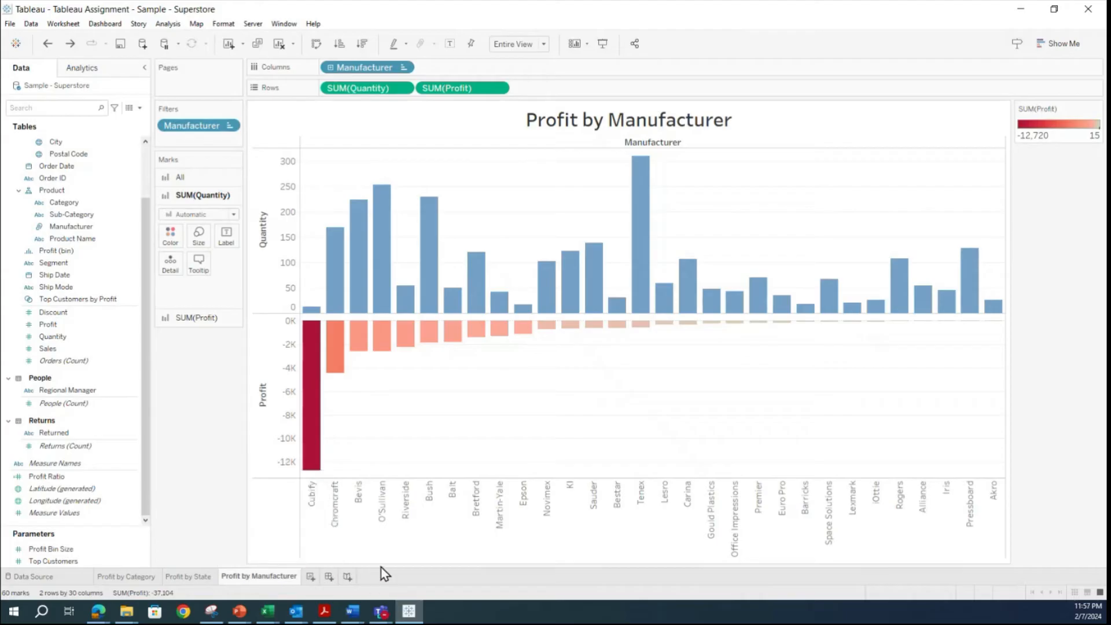
left_click(329, 577)
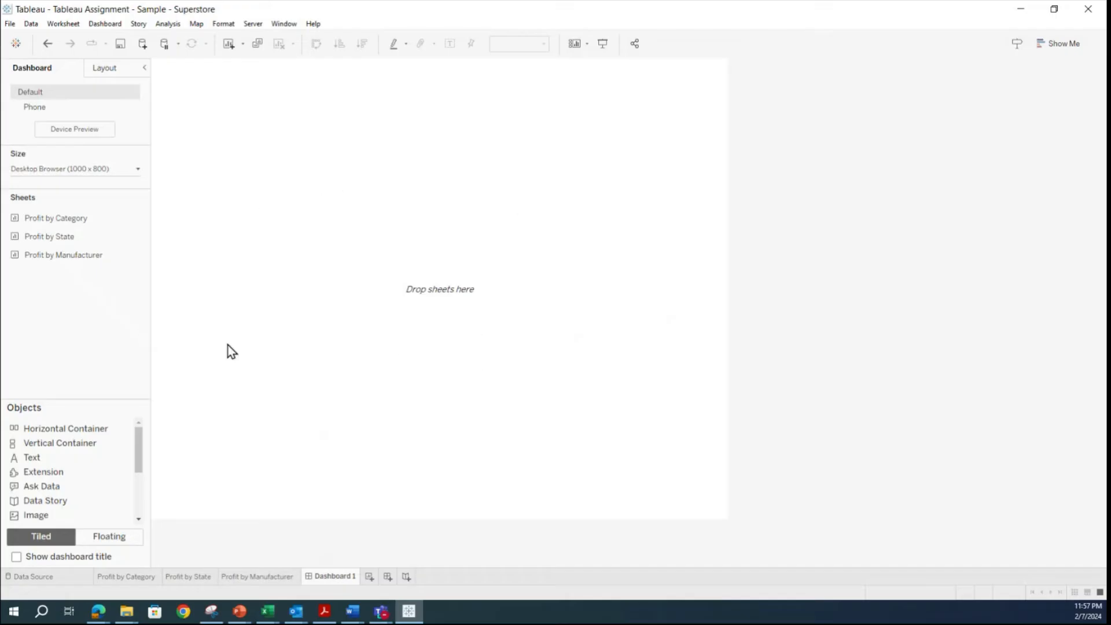
Try the Automatic dashboard size and a return to Fixed size, and undo both size changes.
mouse_move(96, 211)
left_click(138, 171)
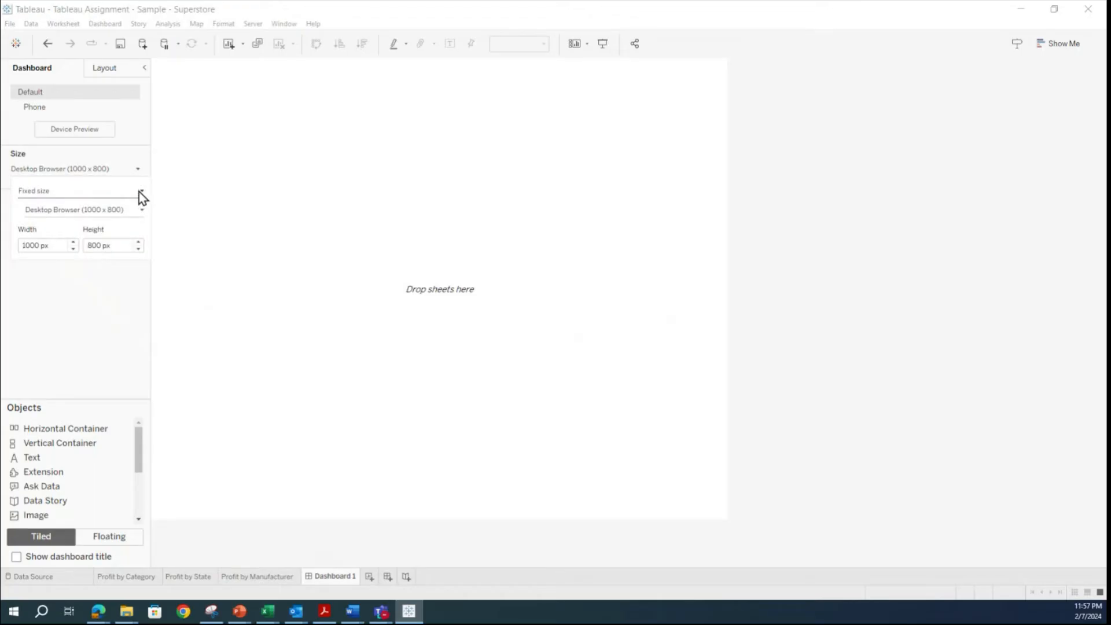
left_click(140, 195)
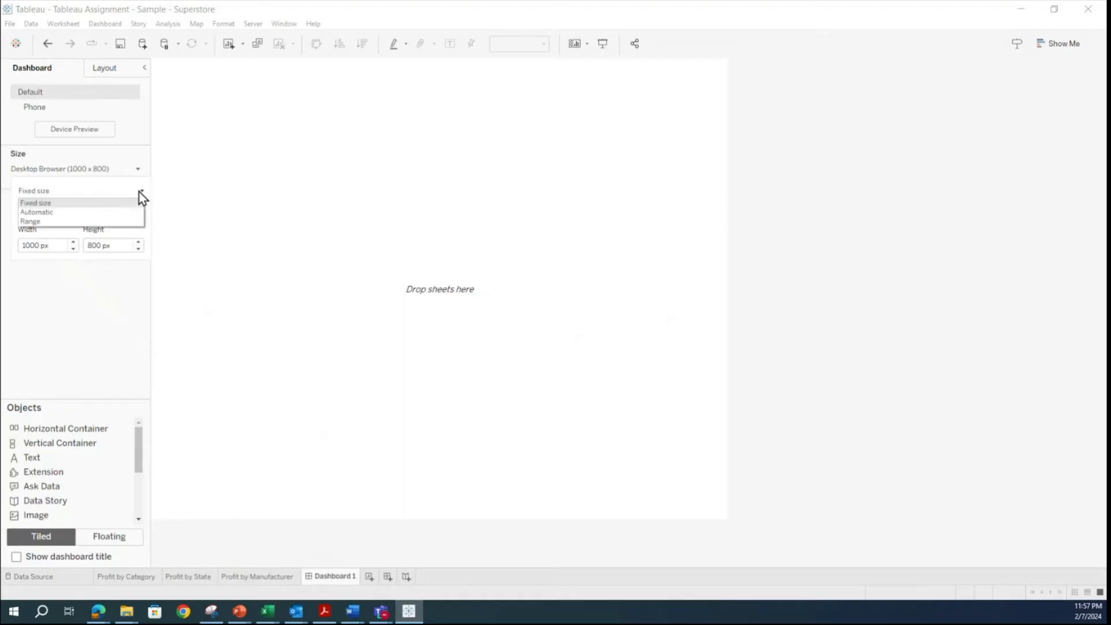
left_click(36, 211)
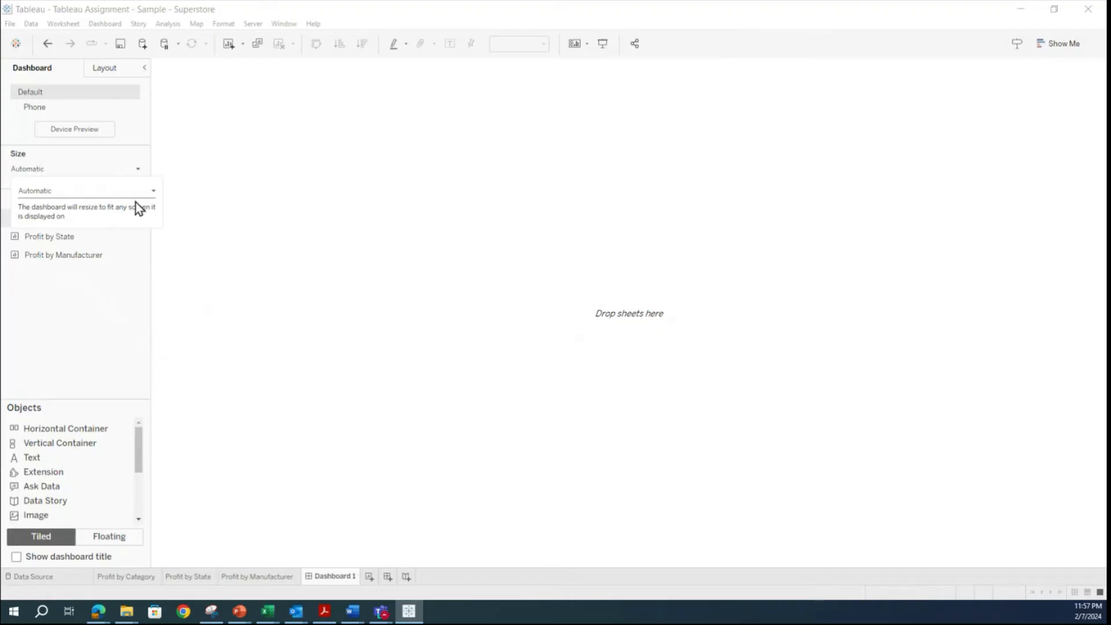
left_click(151, 188)
left_click(78, 204)
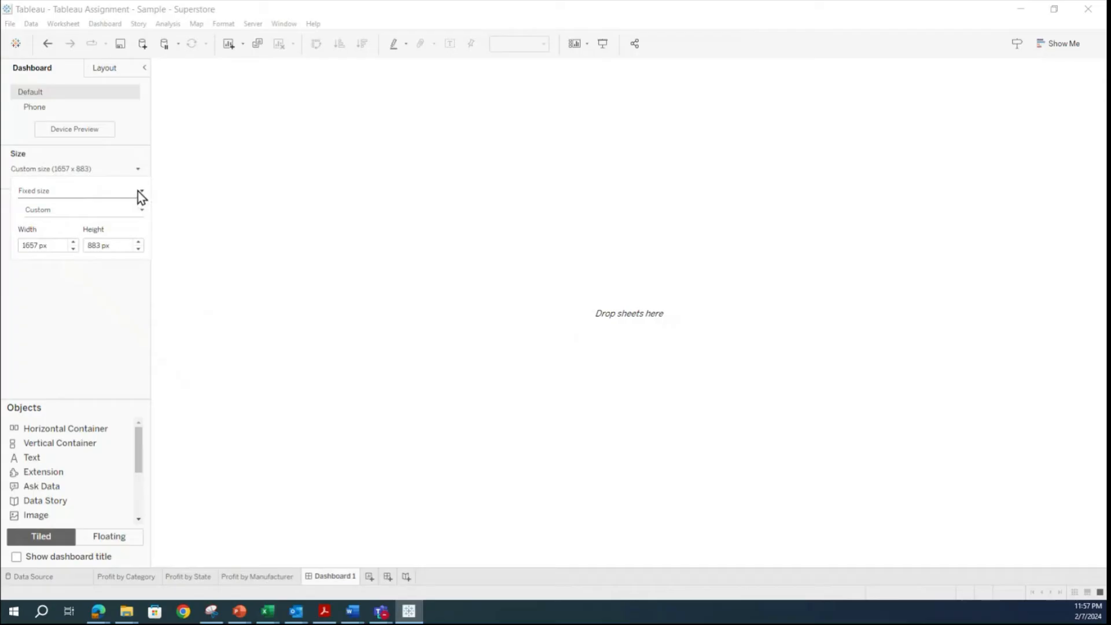
left_click(137, 191)
left_click(137, 190)
left_click(264, 206)
left_click(47, 44)
left_click(47, 45)
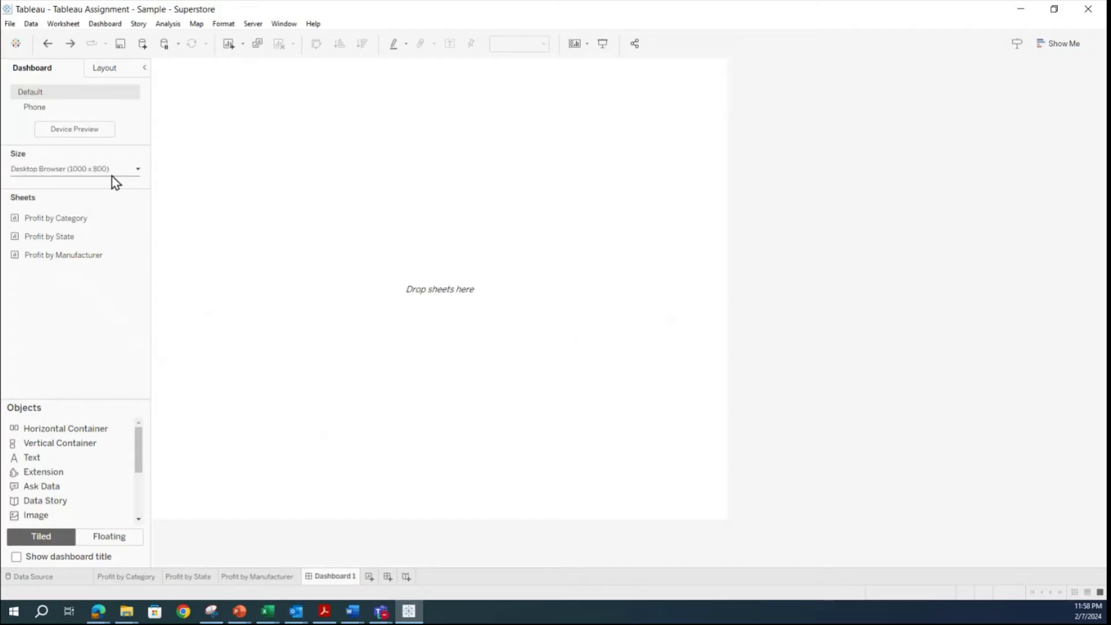
Try the Range sizing option for the dashboard and undo it.
left_click(136, 169)
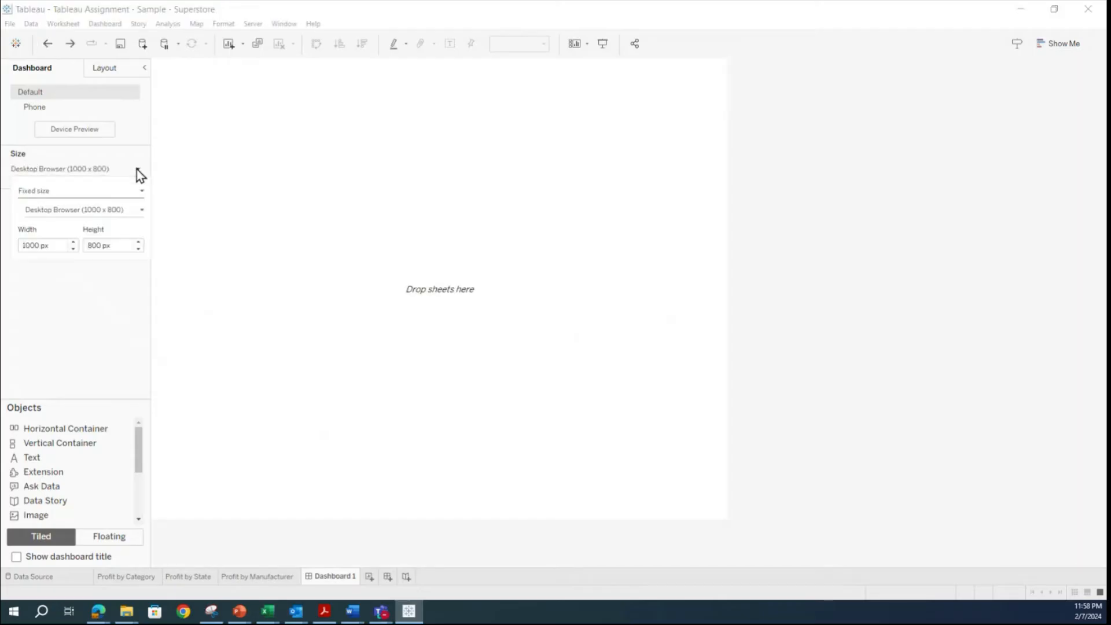
left_click(137, 193)
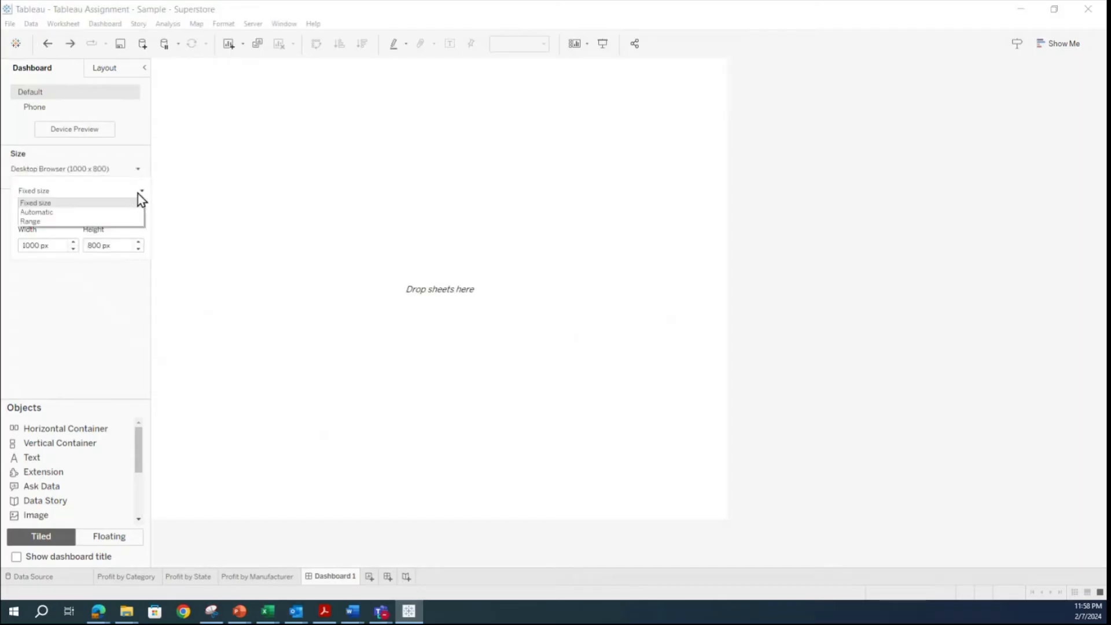
left_click(58, 222)
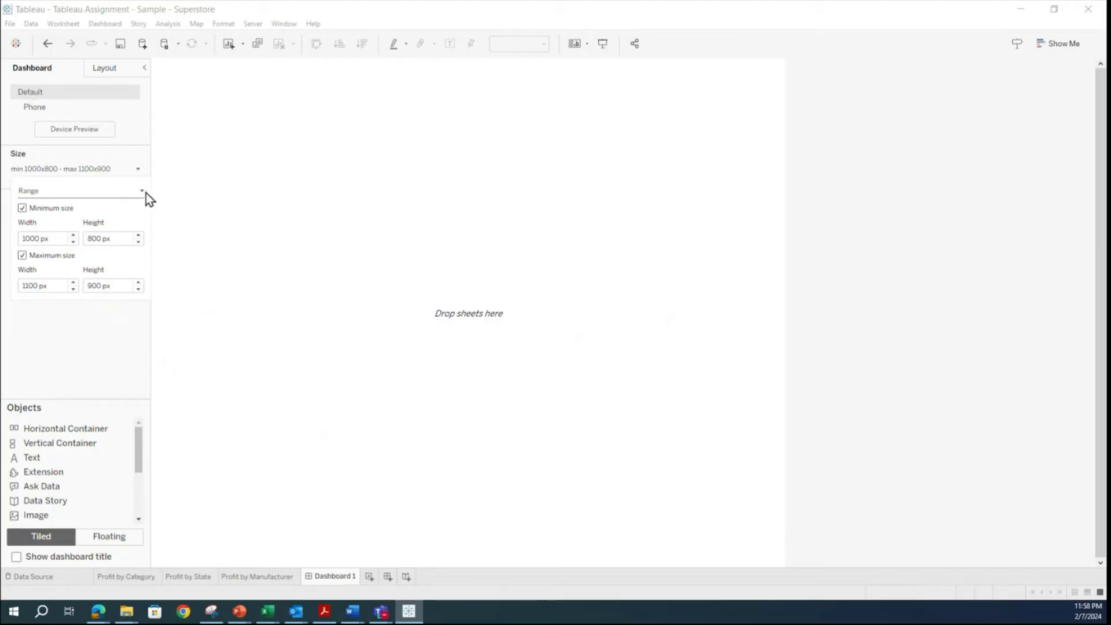
left_click(47, 44)
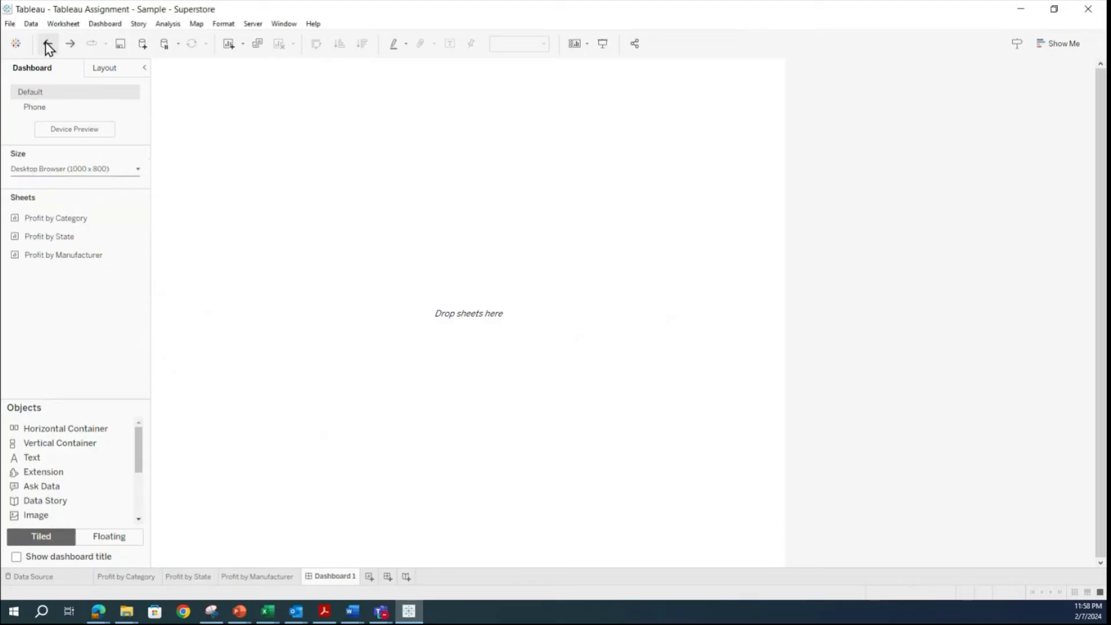
Examine the dashboard's sizing modes and the list of fixed-size presets without applying a change.
left_click(138, 171)
left_click(141, 211)
left_click(140, 210)
left_click(141, 191)
left_click(141, 190)
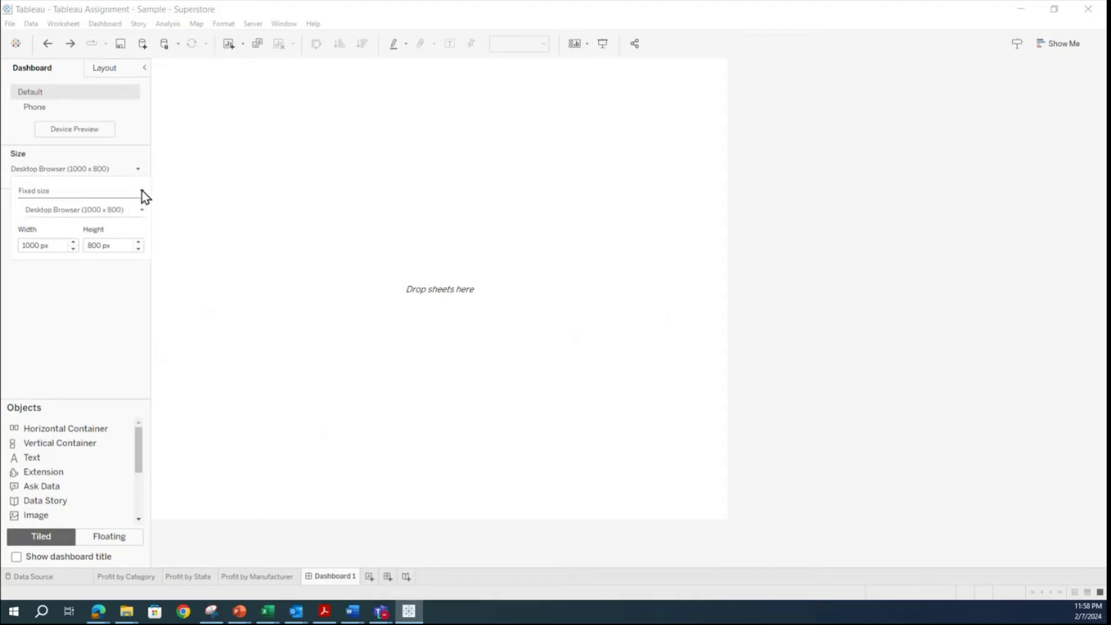
left_click(143, 191)
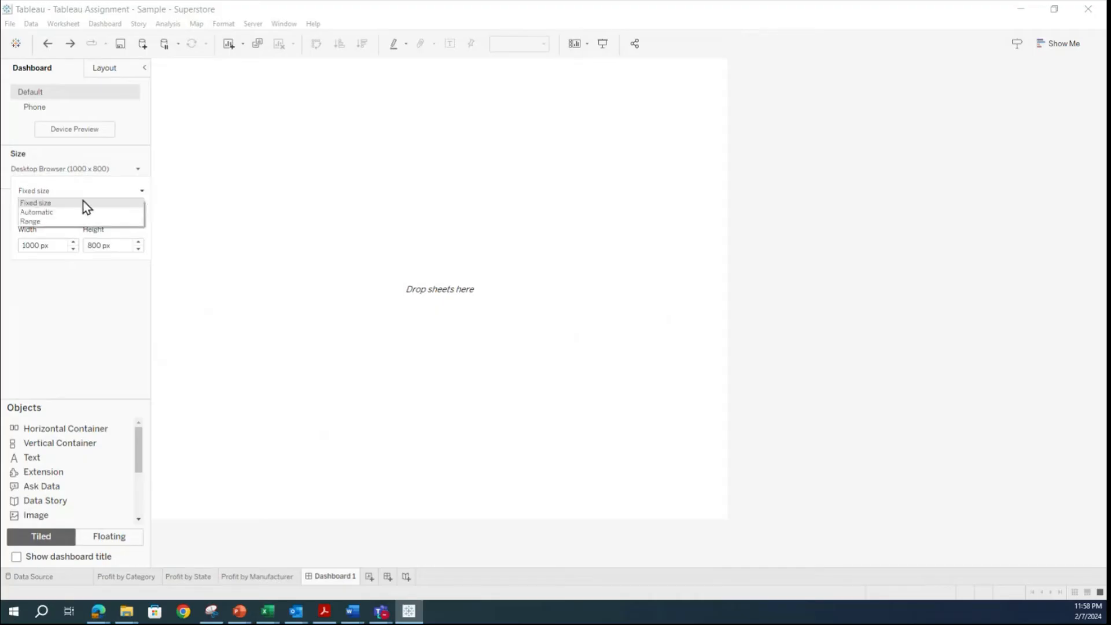
left_click(176, 214)
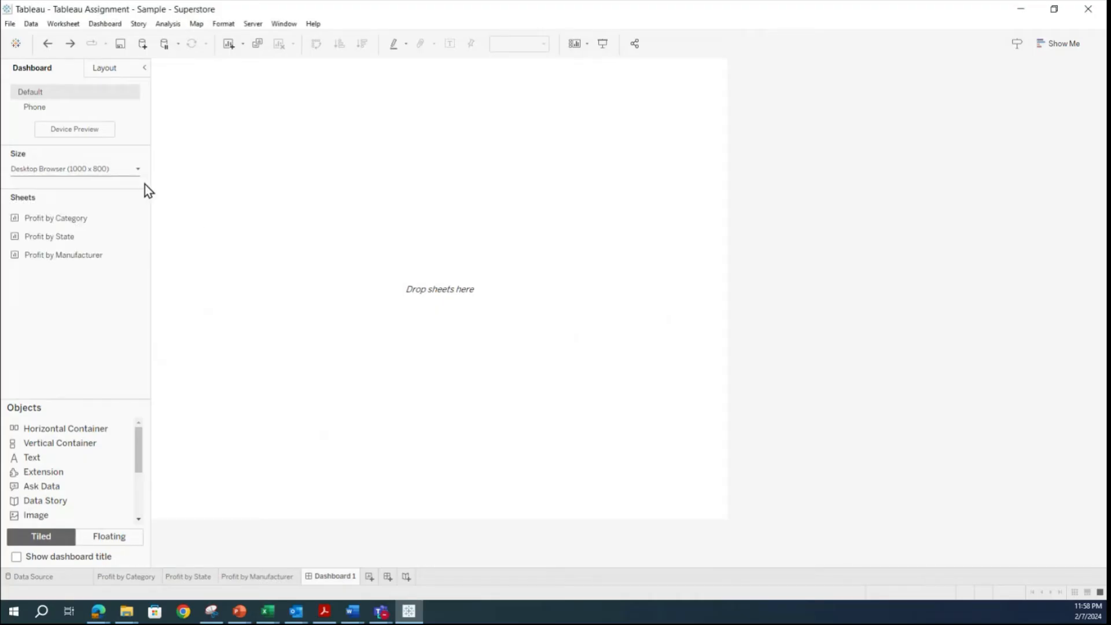
left_click(137, 168)
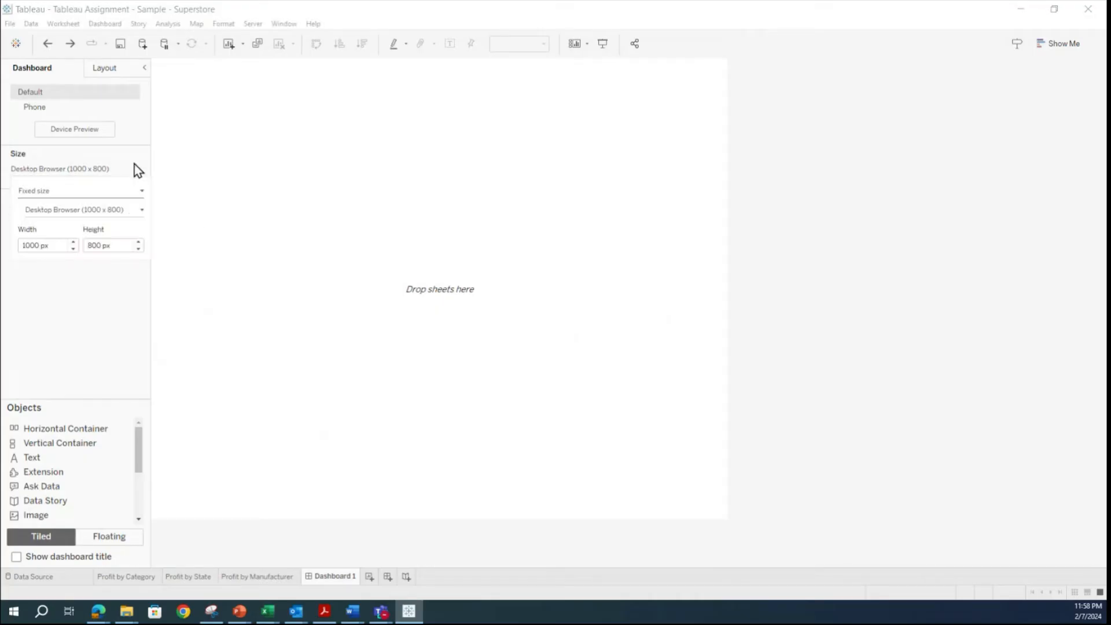
left_click(140, 211)
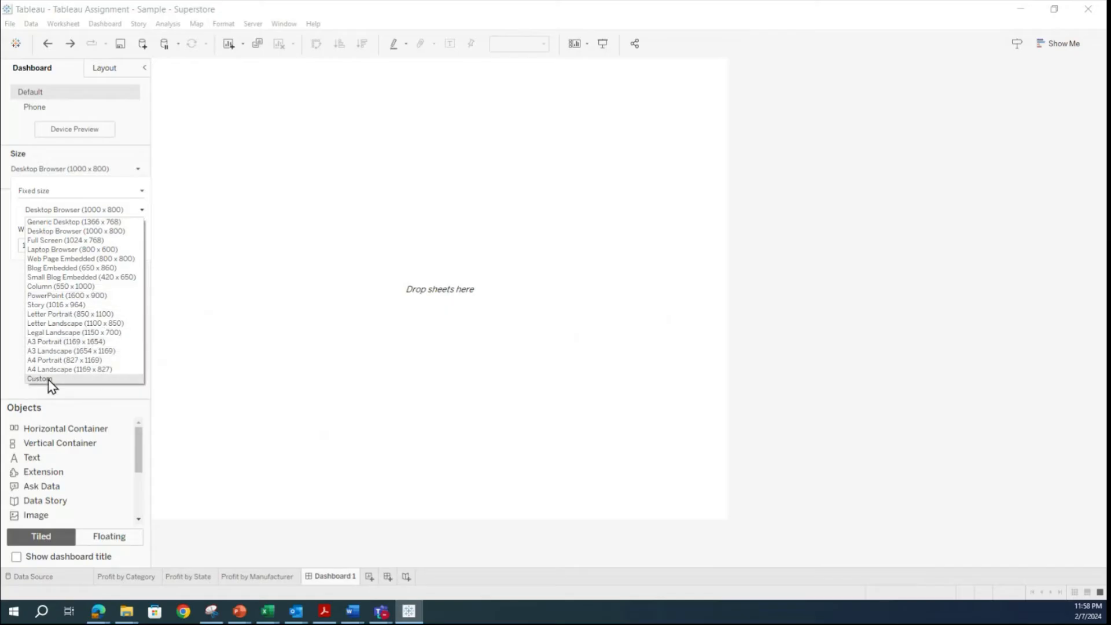
left_click(200, 199)
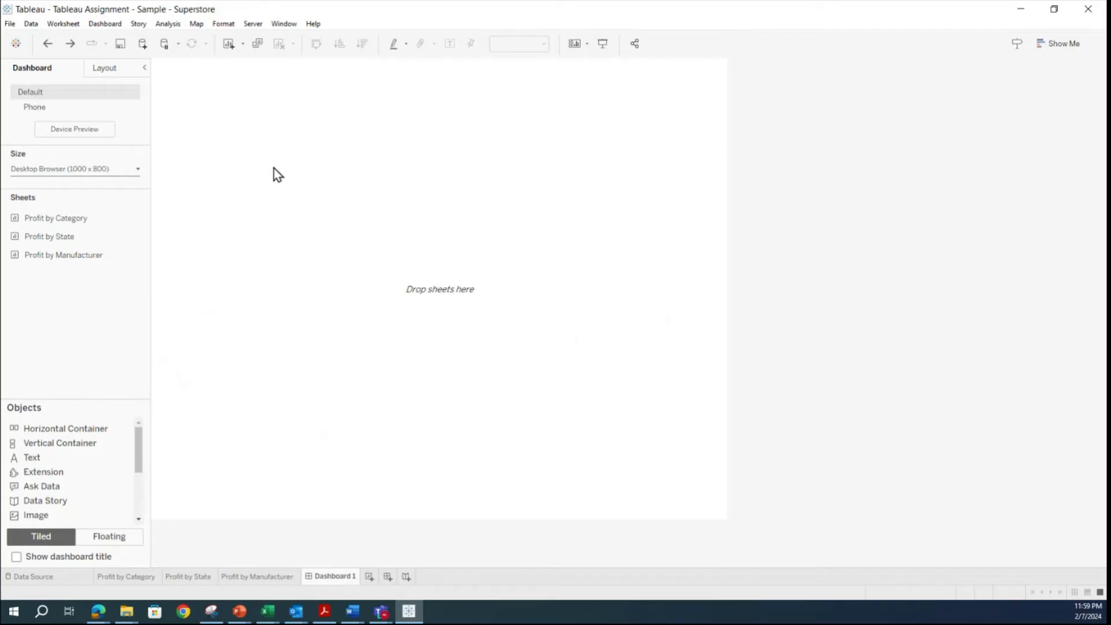
Preview the blank dashboard for the Desktop device type on the Generic Desktop, iPad Pro 12.9-inch, Medium Desktop and Large Desktop Monitor models.
left_click(76, 134)
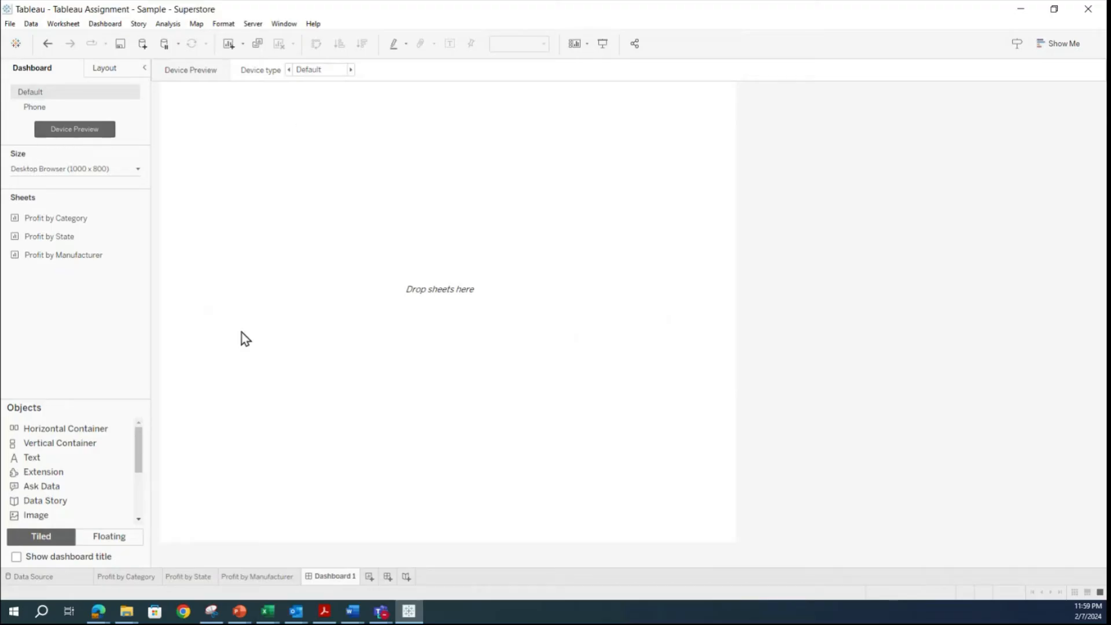
left_click(350, 70)
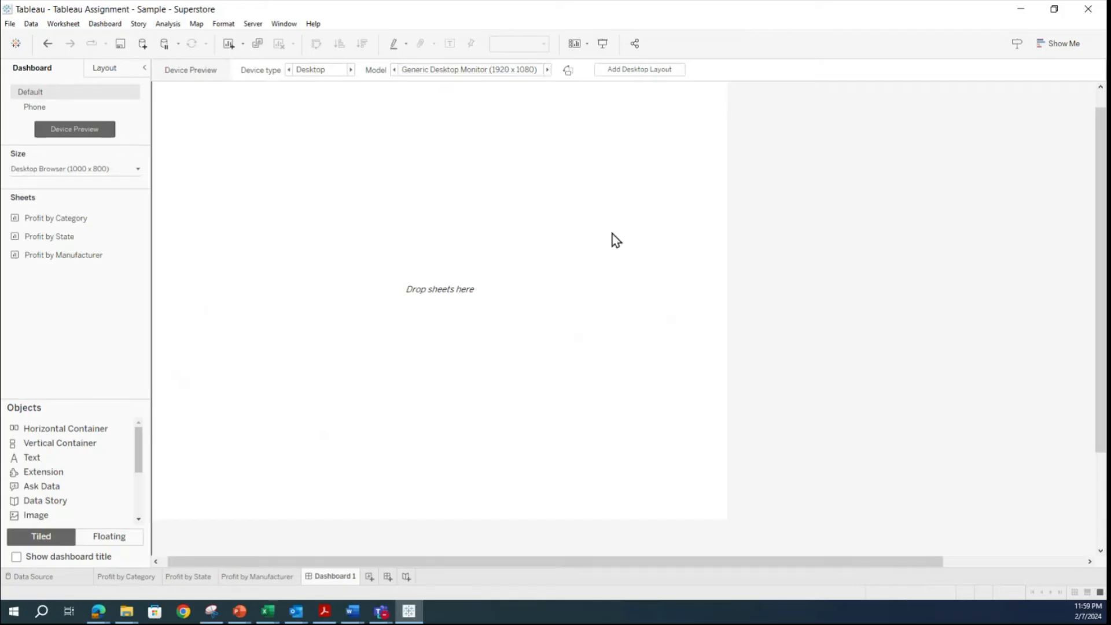
left_click(547, 69)
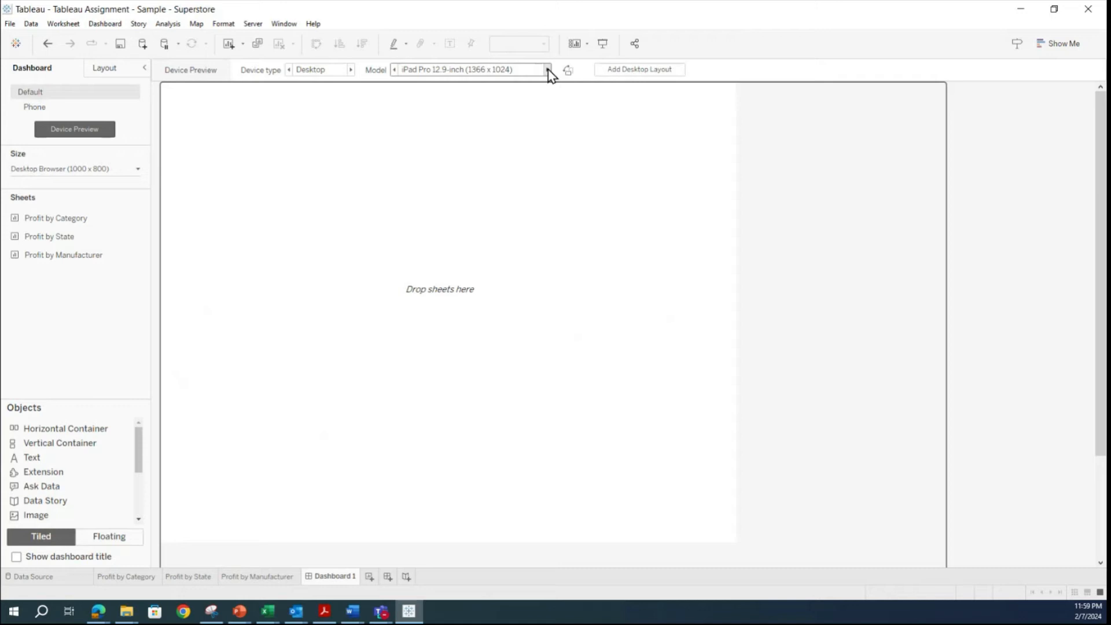
left_click(548, 69)
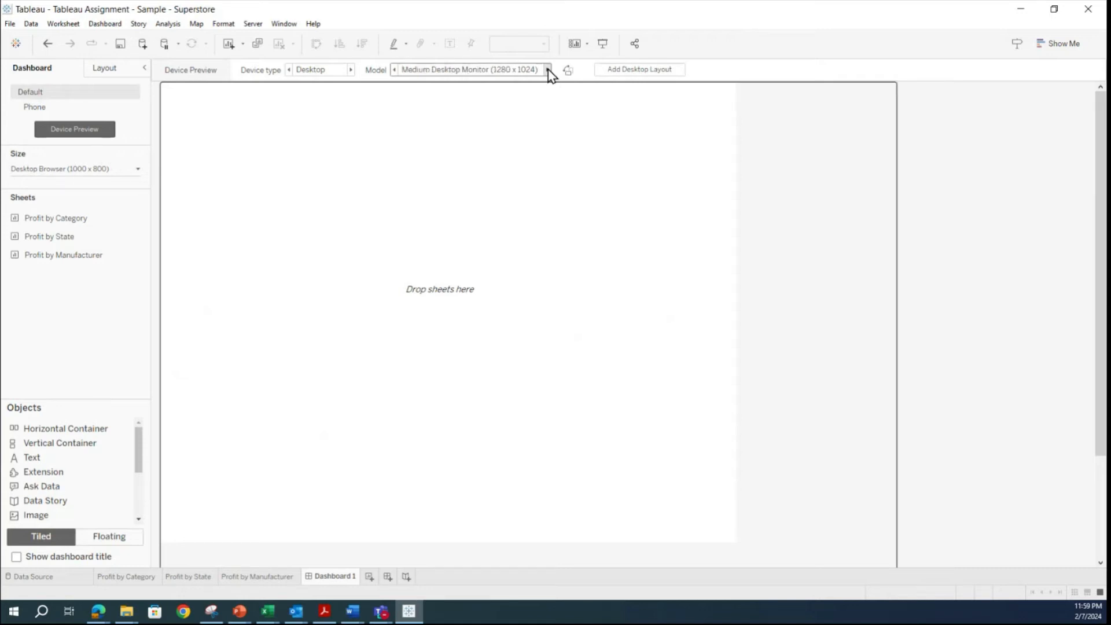
left_click(548, 70)
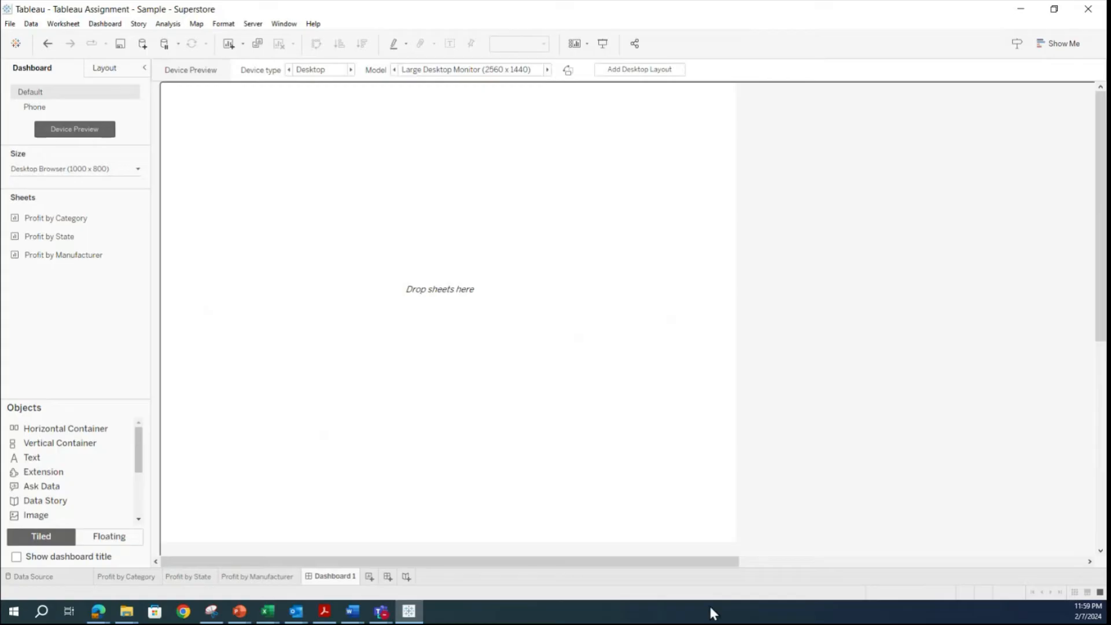
Preview the dashboard on the Generic Desktop Monitor (1920 x 1080) model in portrait and back in landscape orientation.
left_click_drag(699, 565, 473, 487)
left_click(547, 69)
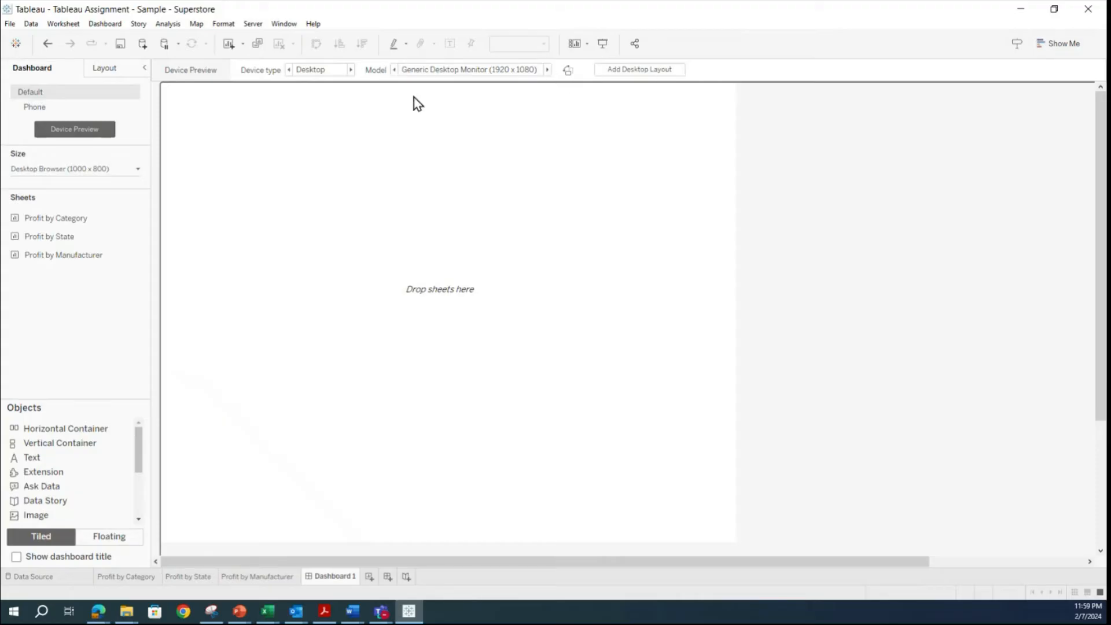
left_click(571, 72)
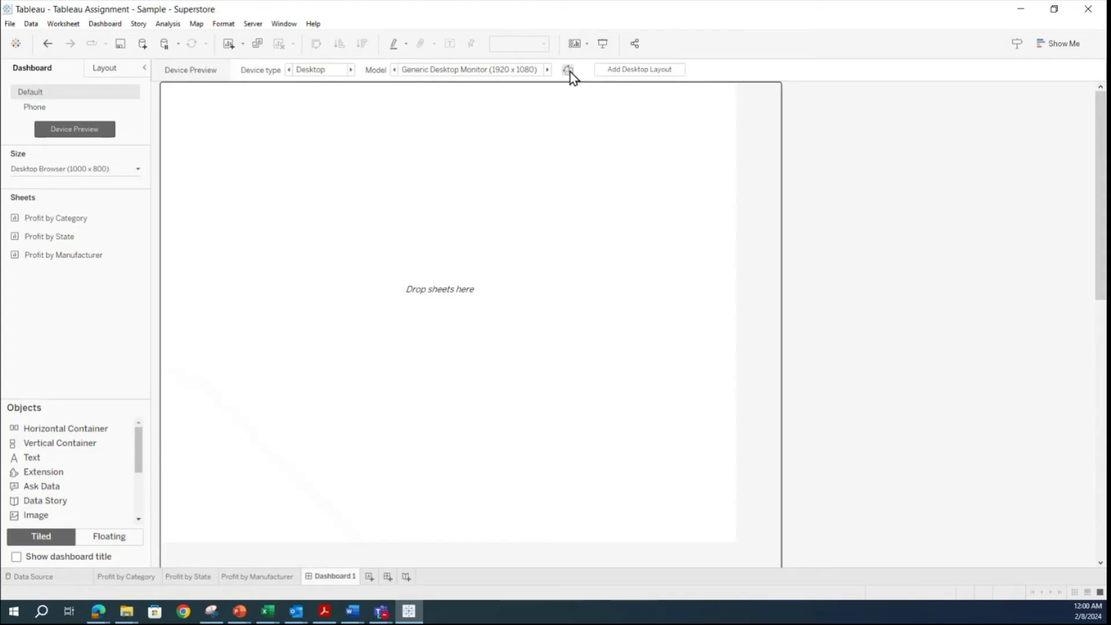
left_click(571, 72)
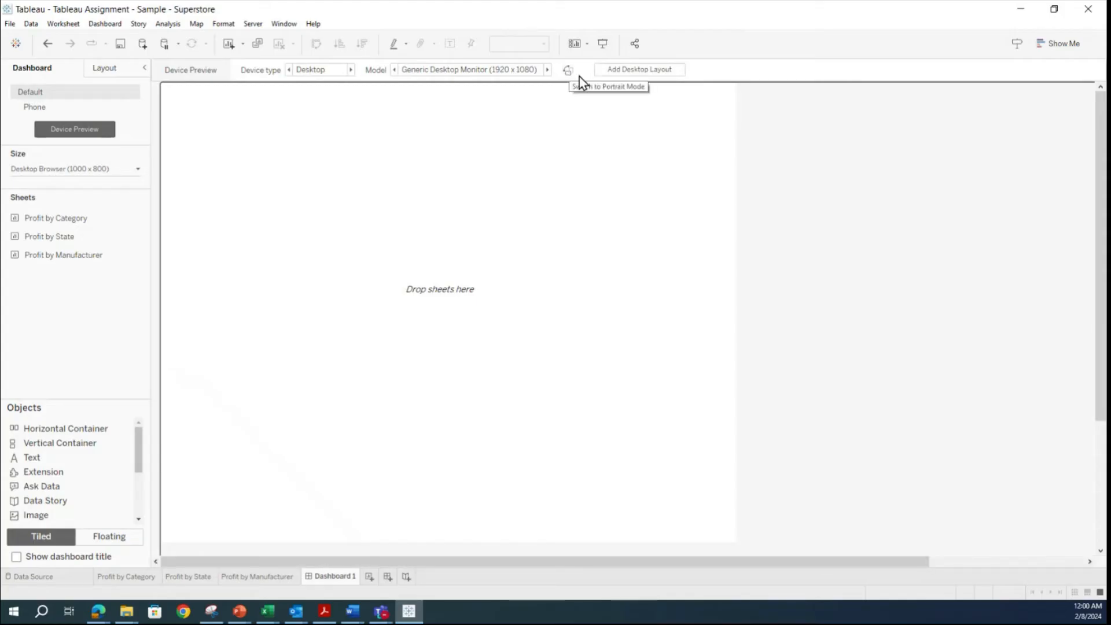
Preview the dashboard on a tablet, stepping through the models from Generic Tablet to Fire HD 10 (1280 x 800).
left_click(351, 70)
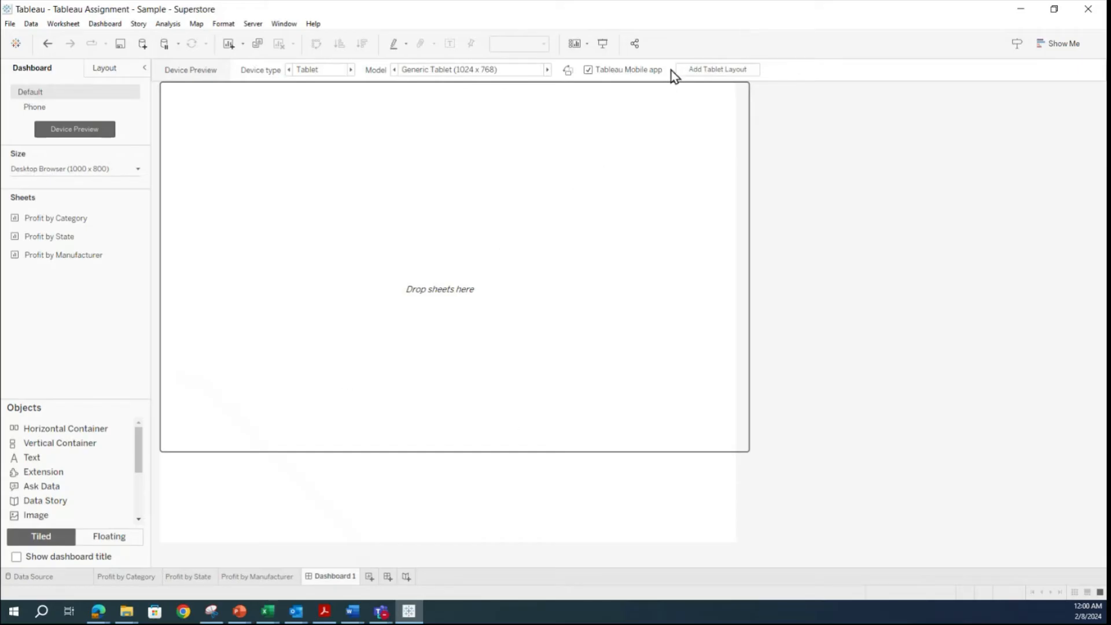
left_click(548, 70)
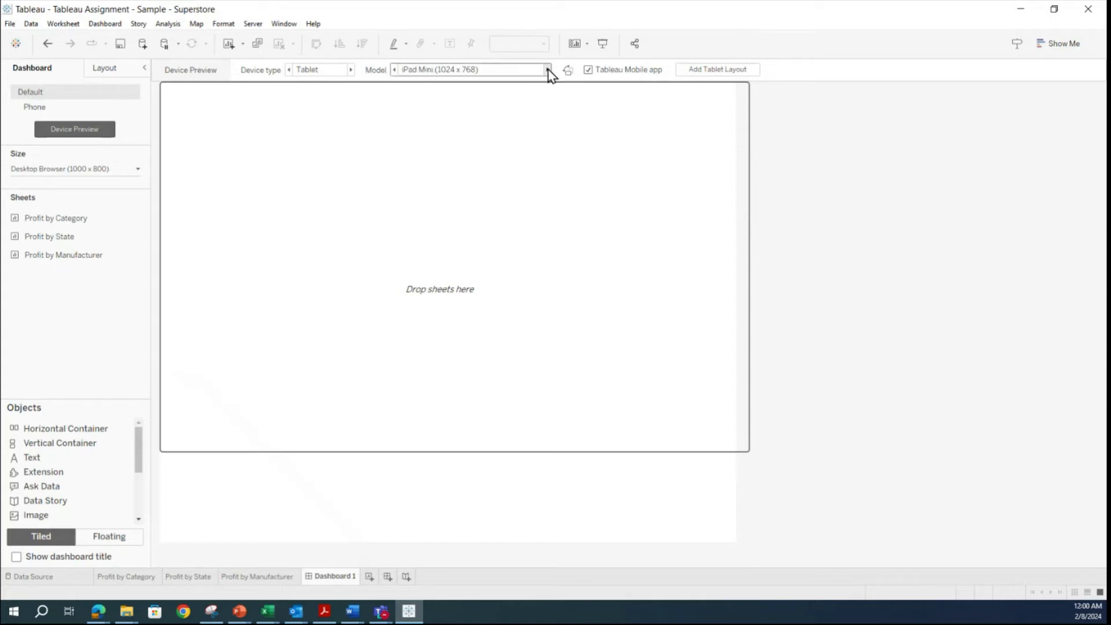
left_click(548, 70)
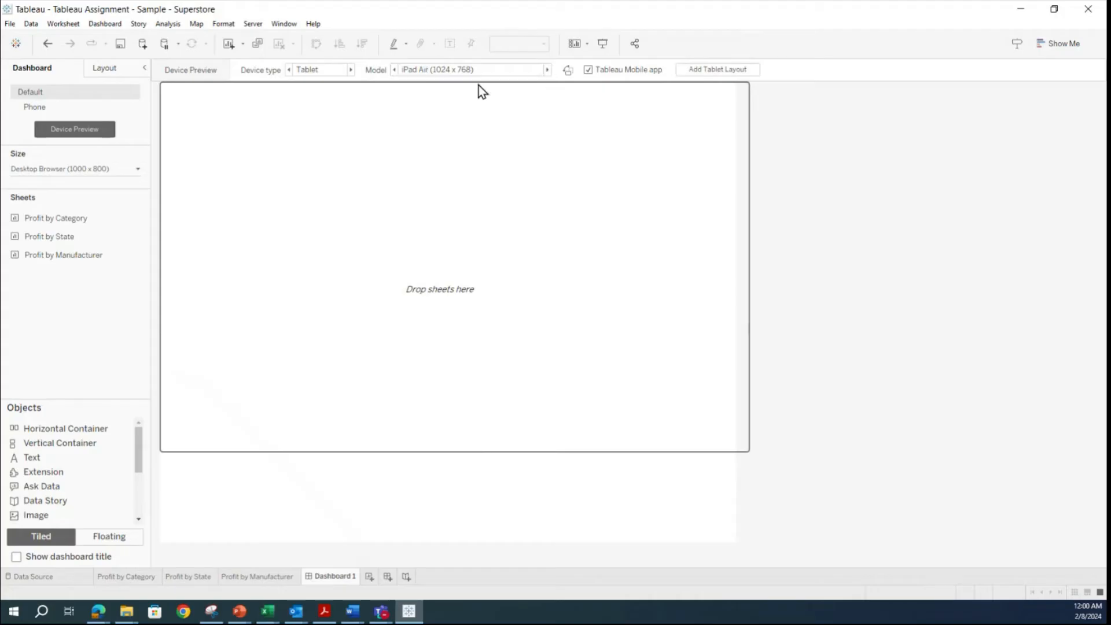
left_click(547, 70)
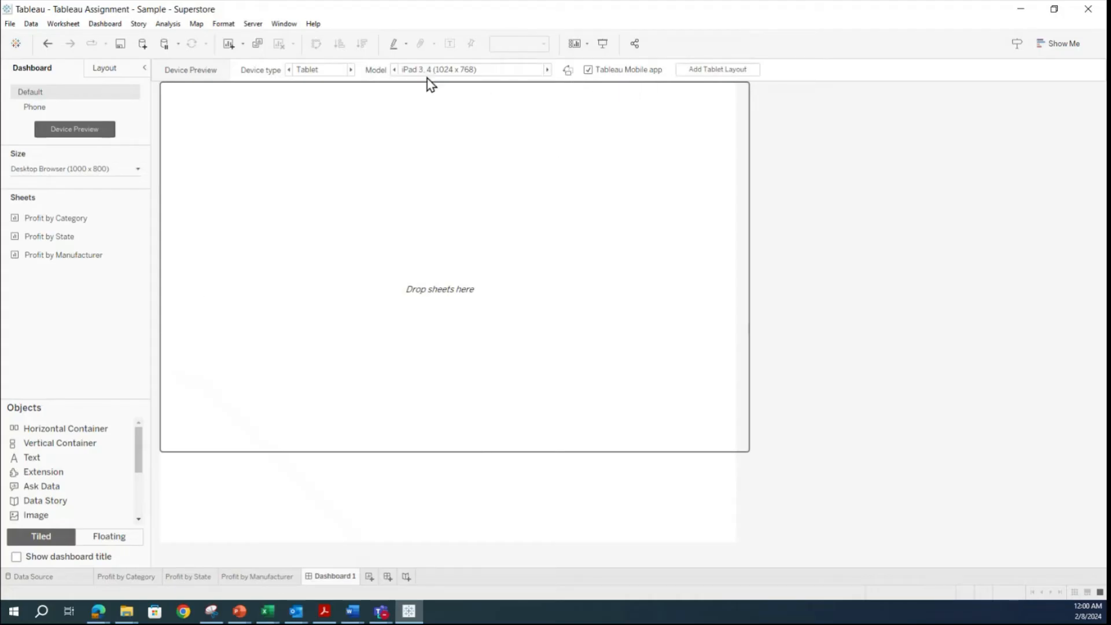
left_click(547, 70)
left_click(548, 70)
left_click(547, 70)
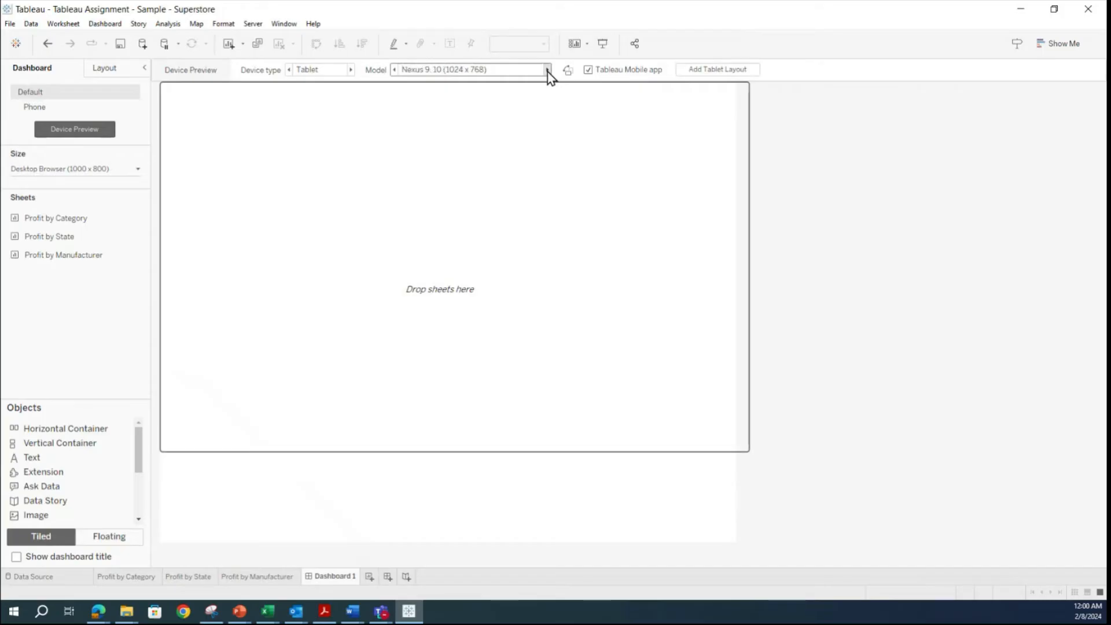
left_click(548, 70)
left_click(548, 70)
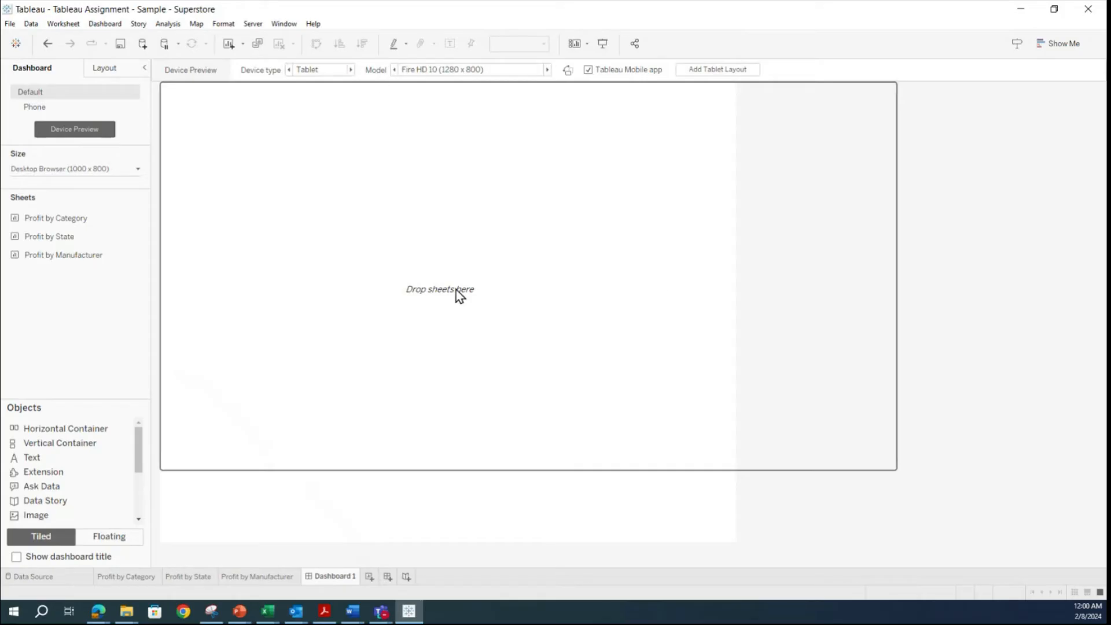
Preview the phone models up to iPhone 7 Plus, 8 Plus, checking iPhone 7, 8 in landscape, and return the device type to Default.
left_click(351, 69)
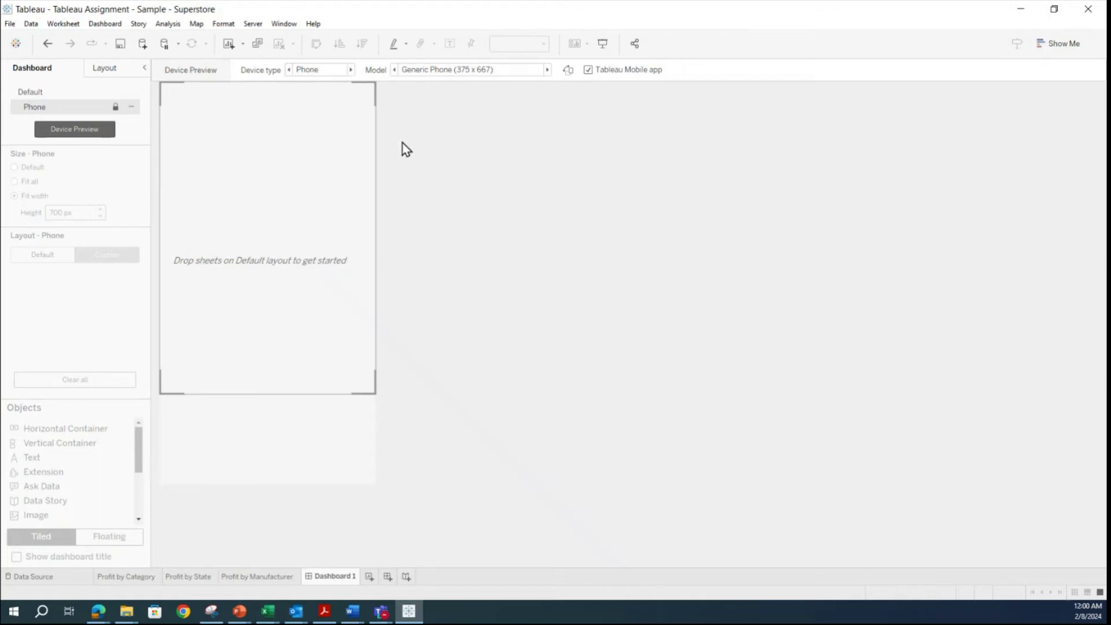
left_click(550, 71)
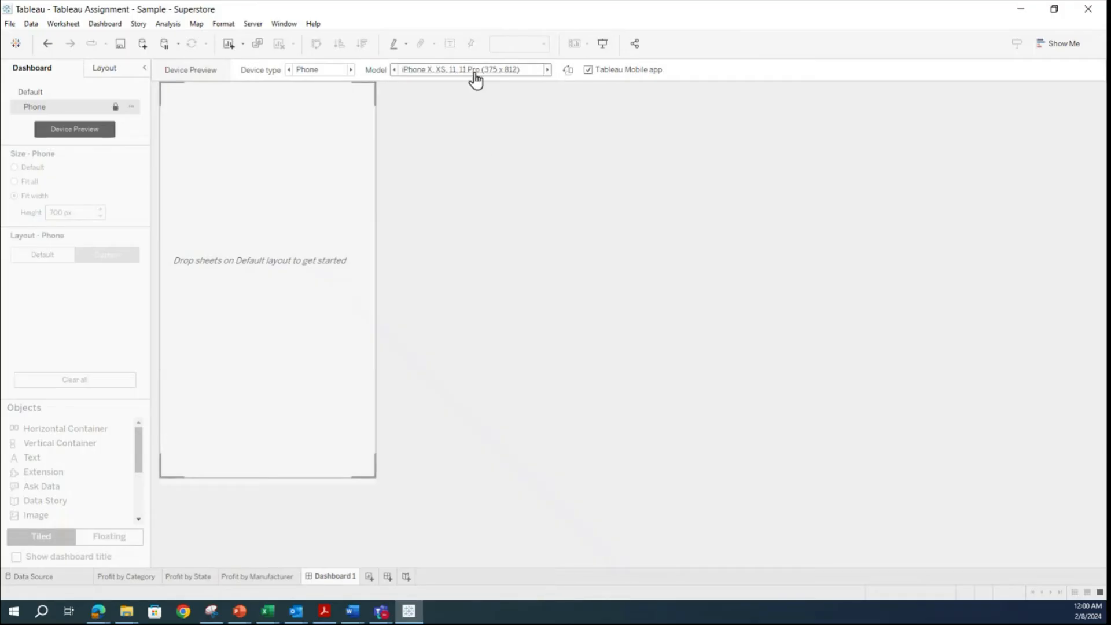
left_click(550, 70)
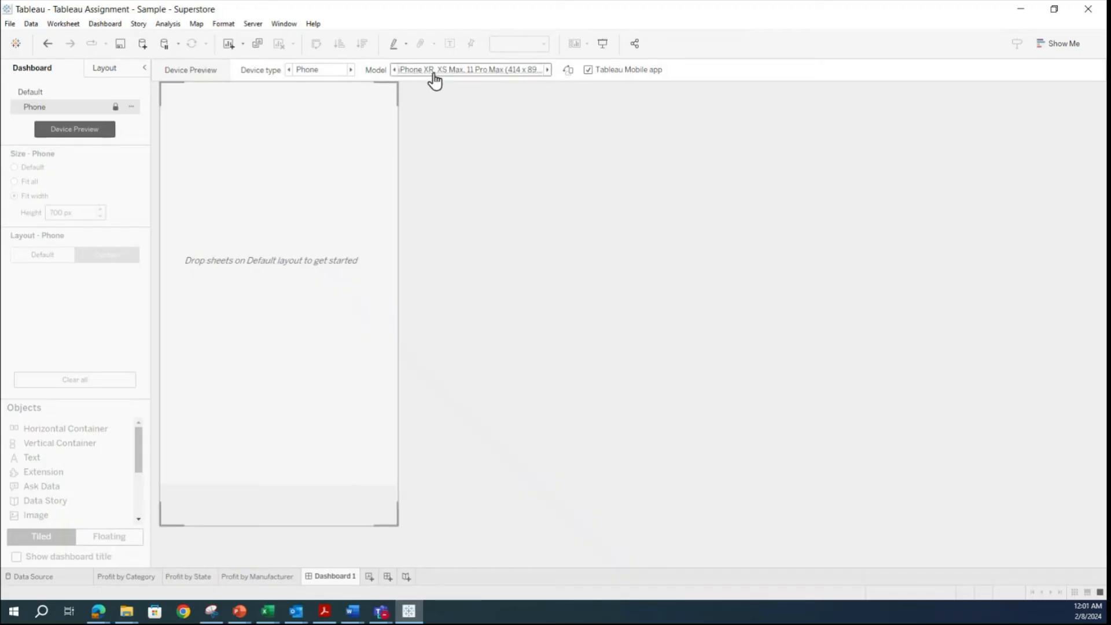
left_click(547, 69)
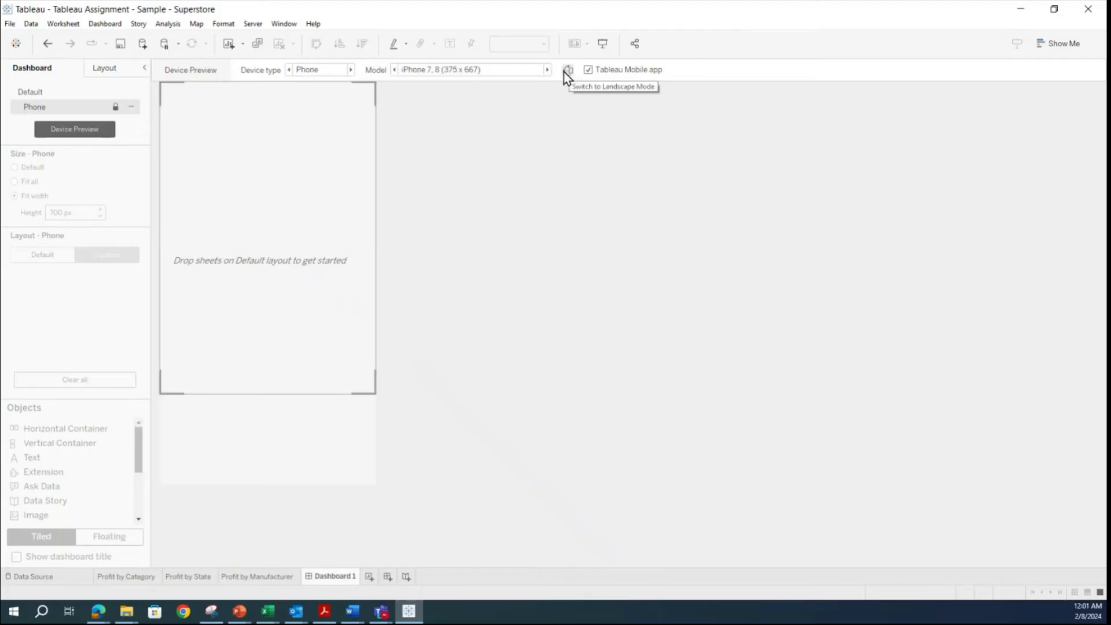
left_click(568, 70)
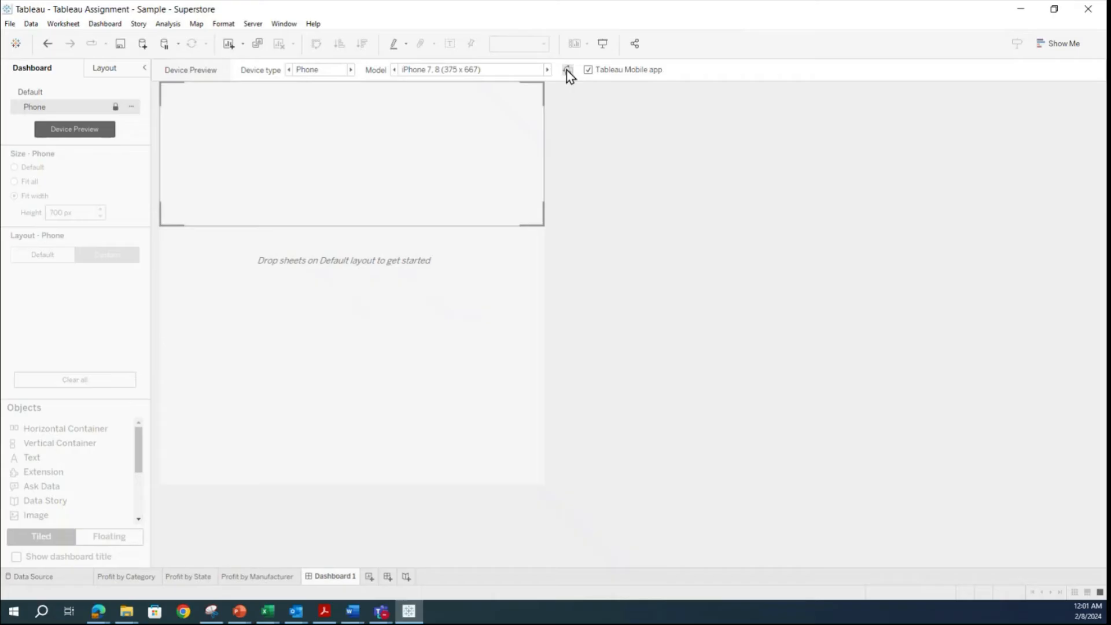
left_click(568, 70)
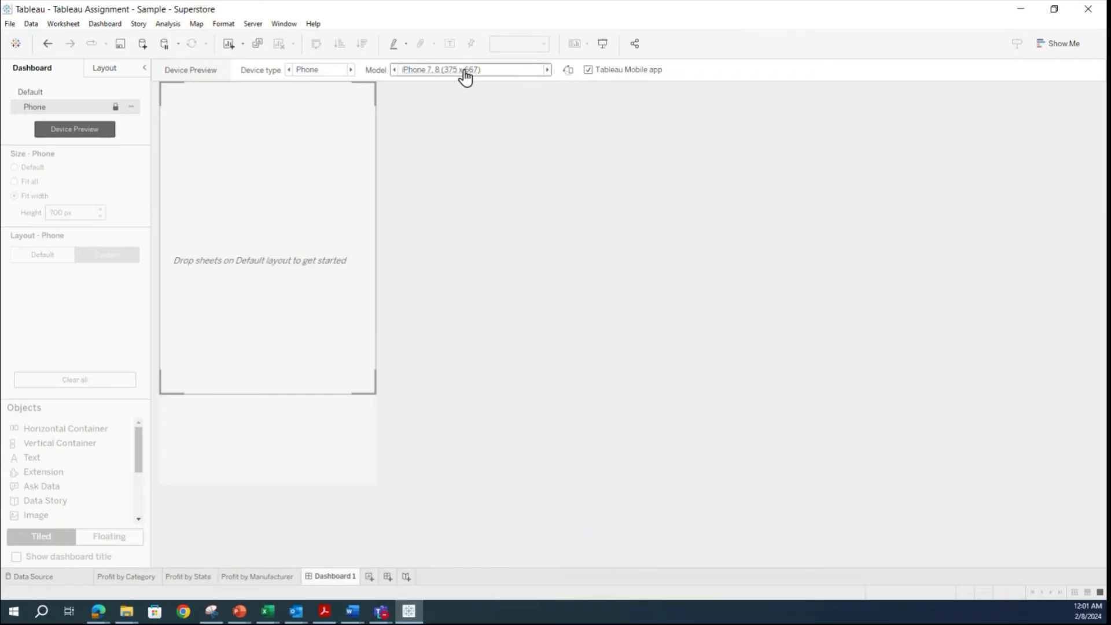
left_click(547, 69)
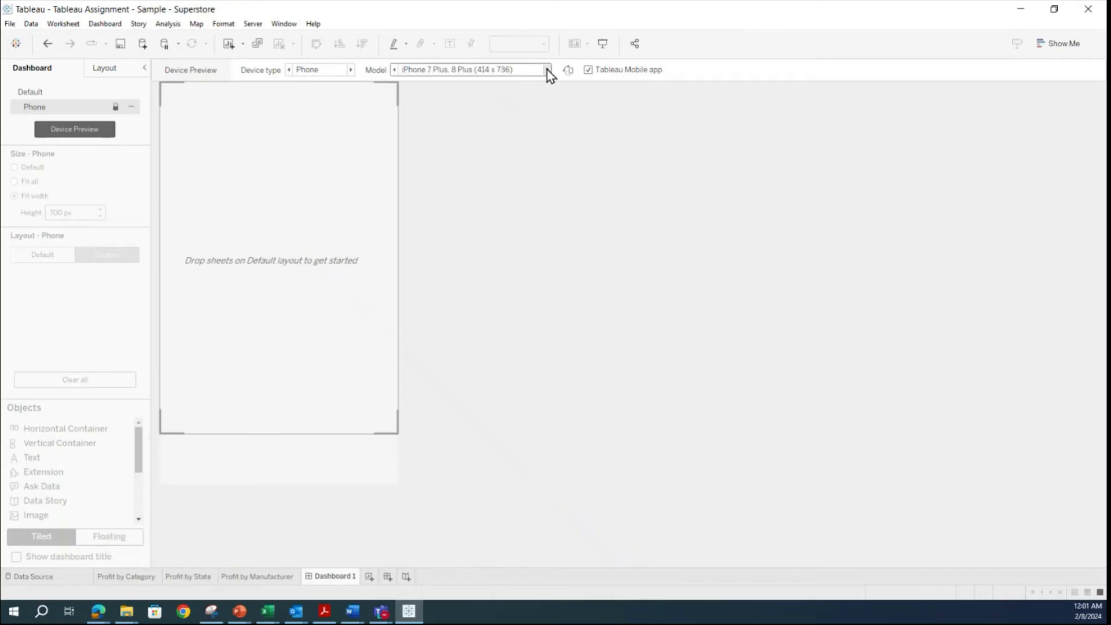
left_click(351, 69)
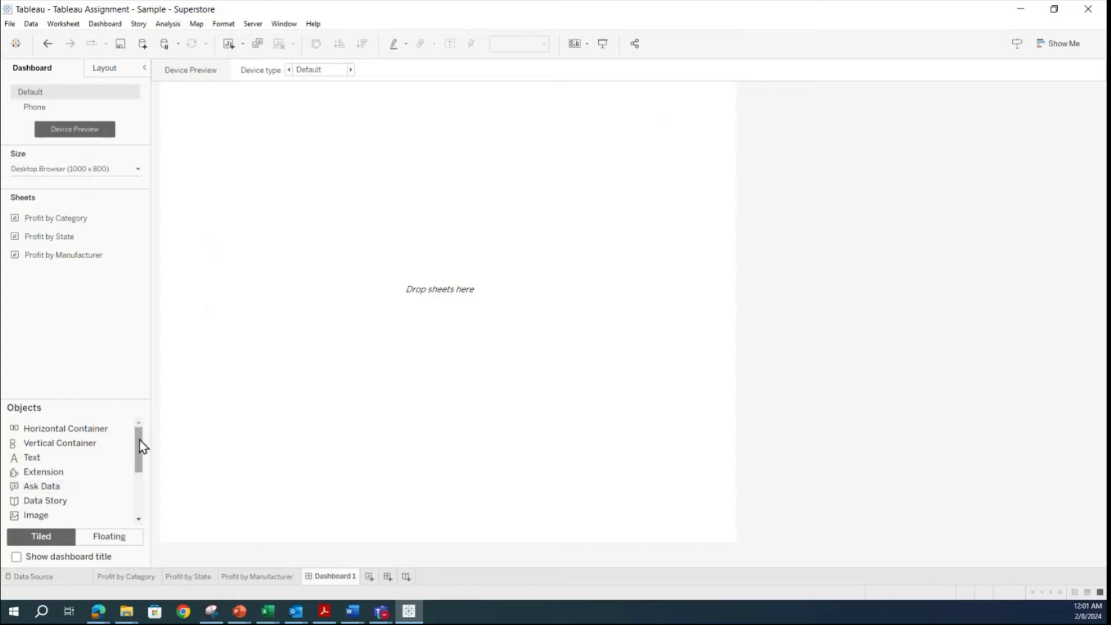
Add the Profit by Category sheet to the empty dashboard as a tiled object.
left_click_drag(142, 446, 141, 467)
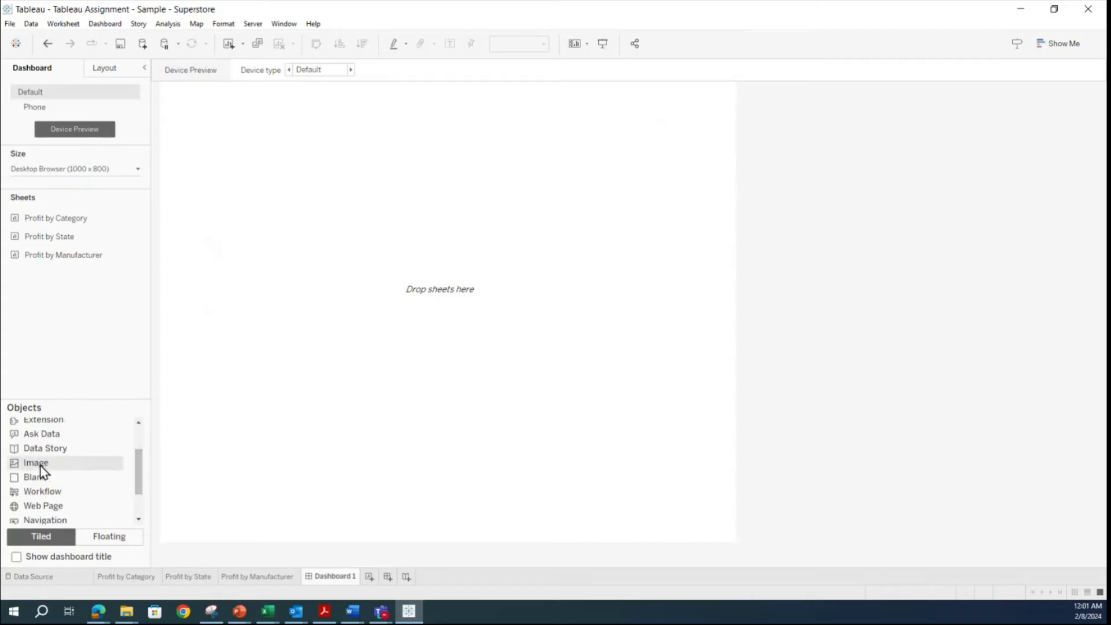
left_click_drag(137, 467, 138, 437)
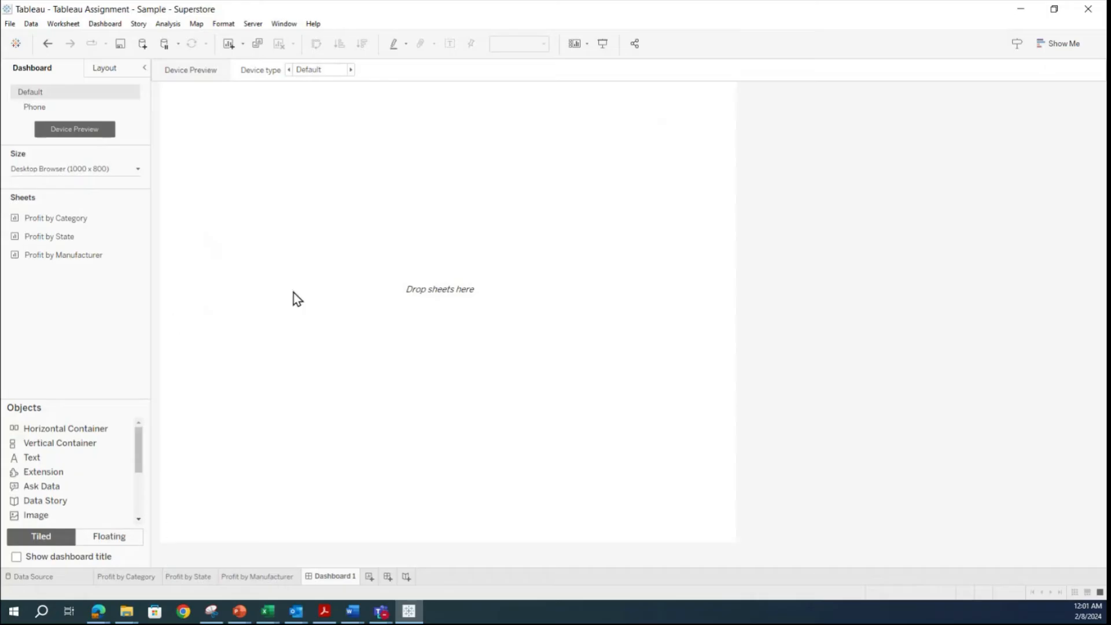
mouse_move(67, 222)
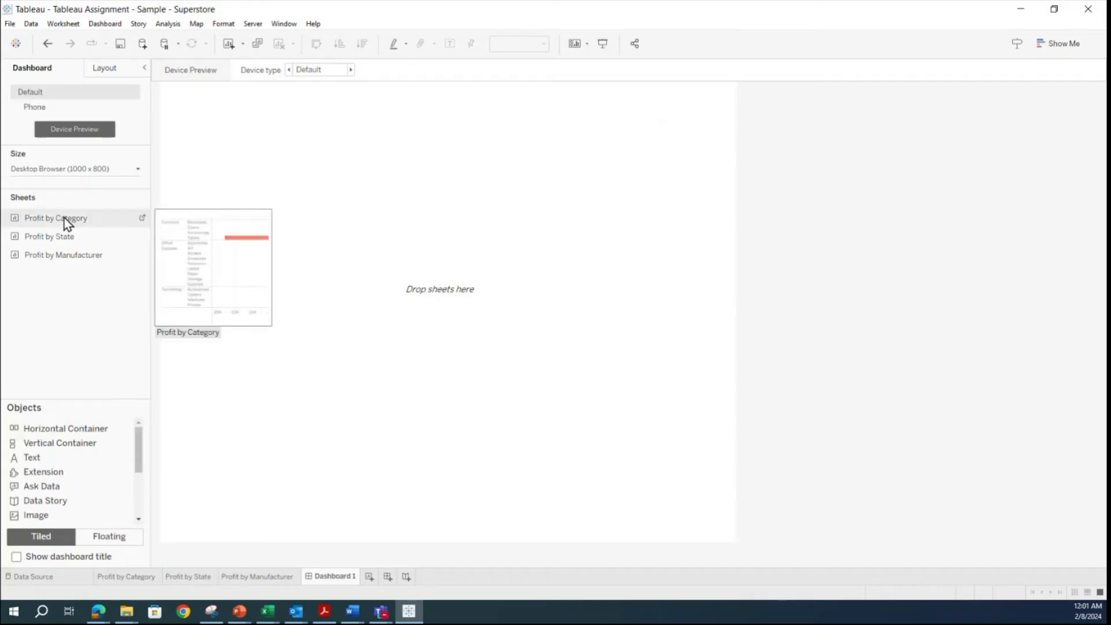
left_click_drag(44, 225, 232, 221)
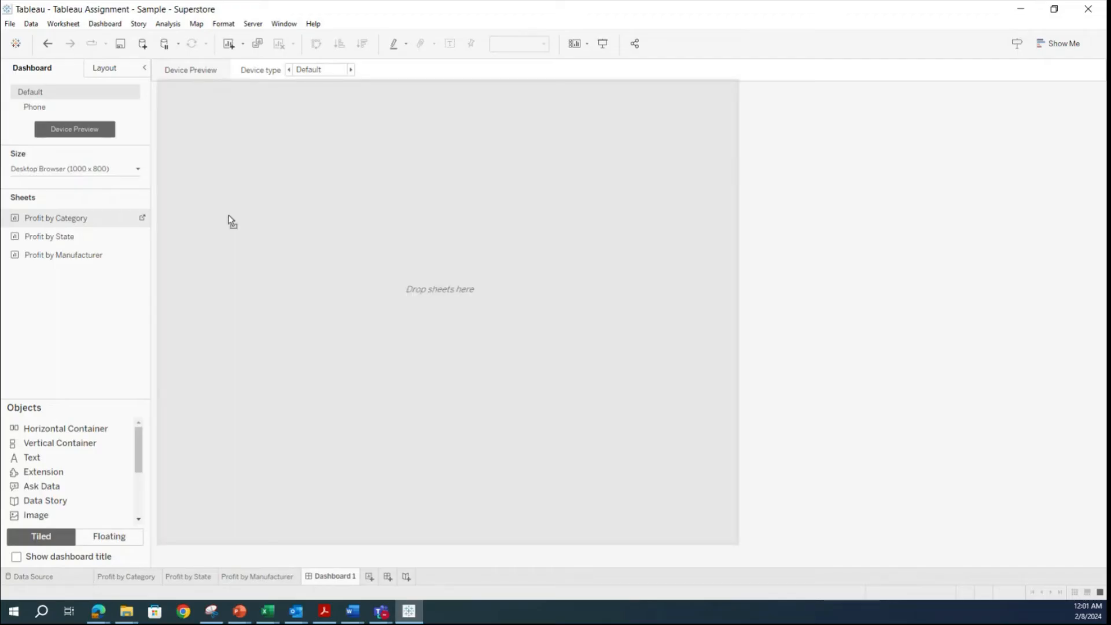
left_click_drag(232, 221, 231, 223)
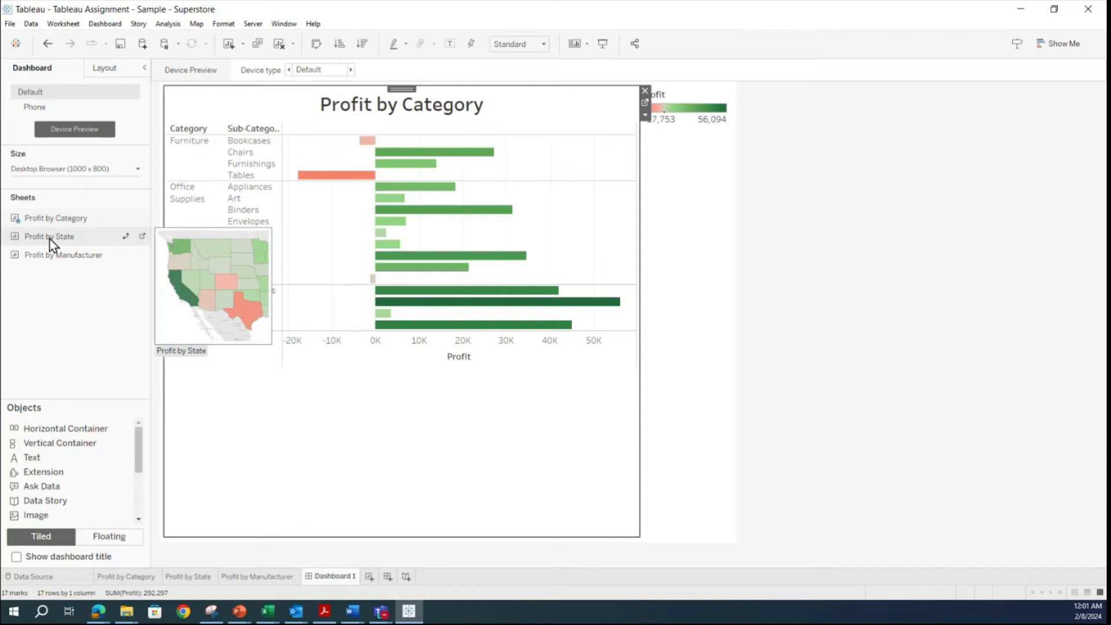
Try placing the Profit by State sheet tiled to the left of Profit by Category, and undo both sheet placements.
left_click_drag(97, 238, 176, 242)
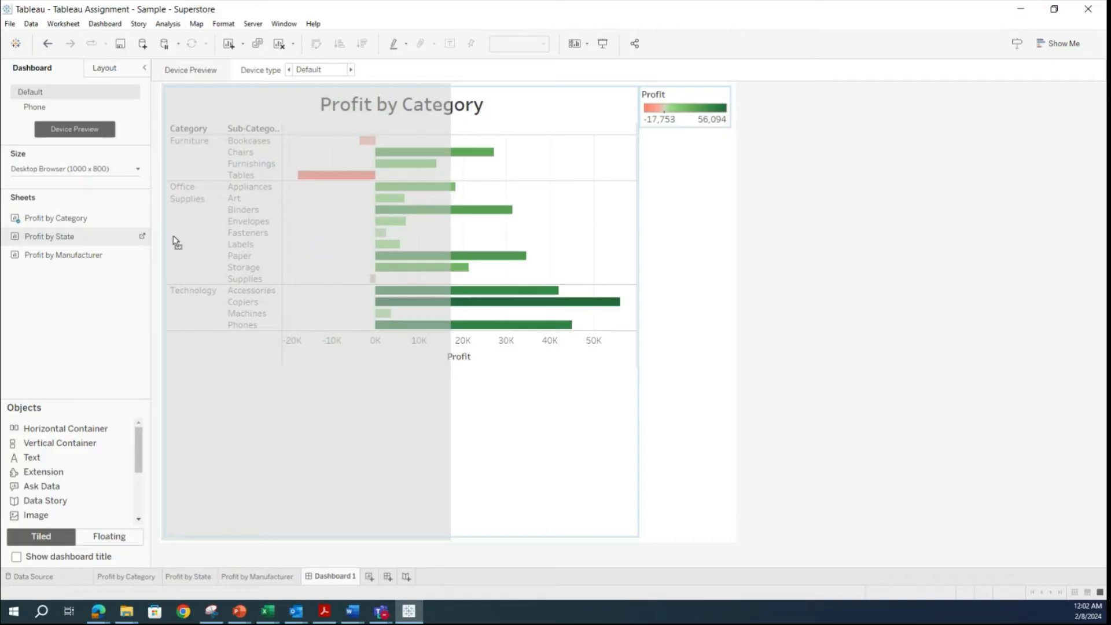
left_click_drag(176, 242, 234, 237)
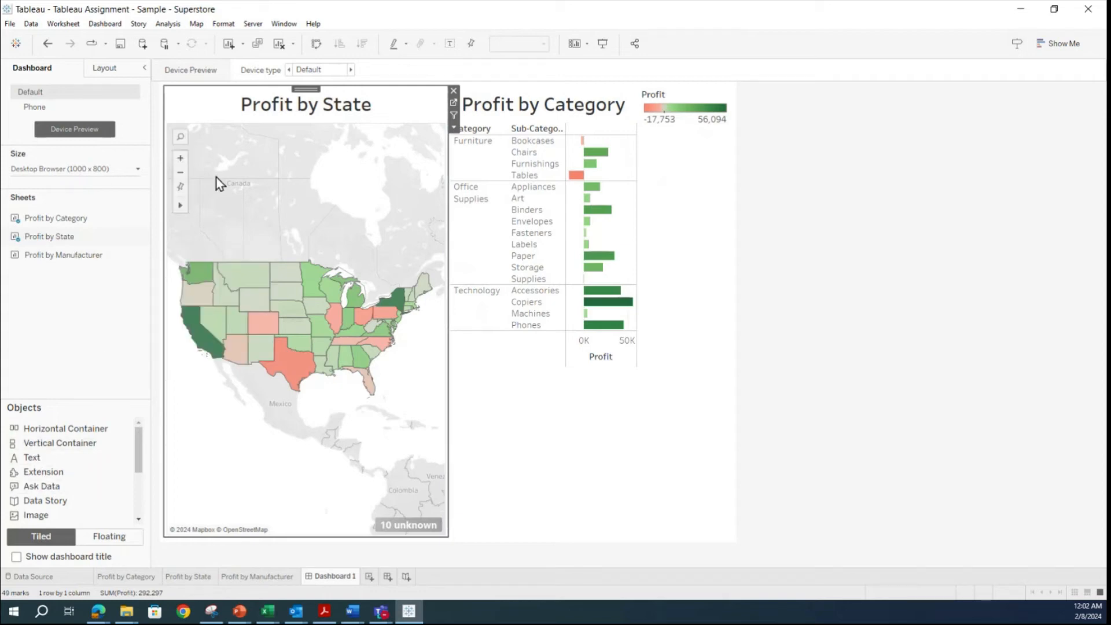
left_click(48, 44)
left_click(47, 44)
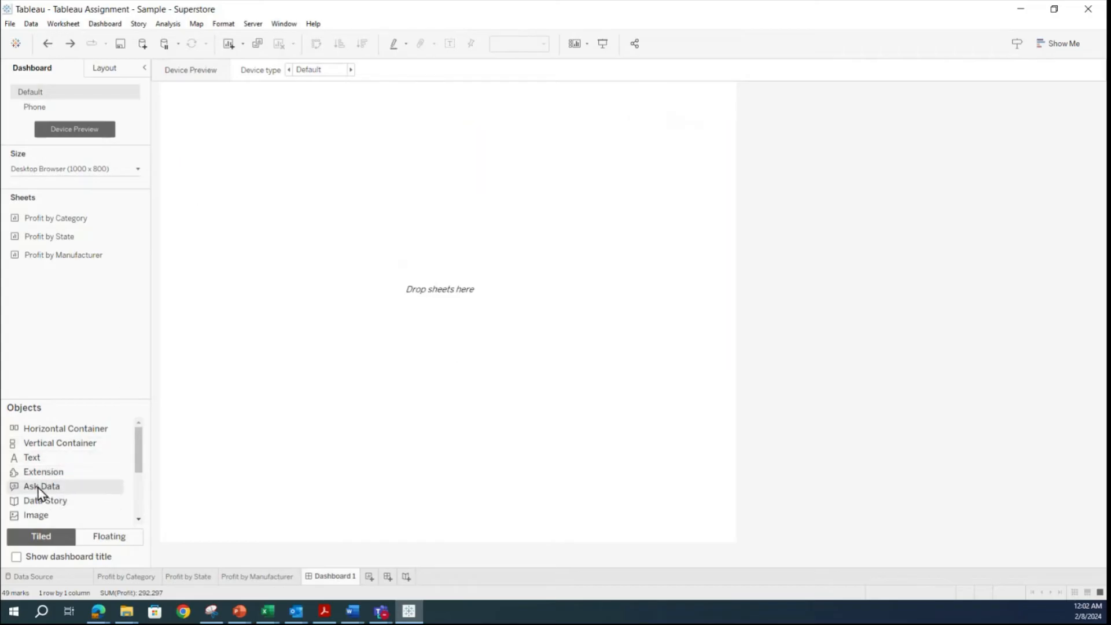
Set new dashboard objects to Floating and place the Profit by Category sheet near the middle of the dashboard.
scroll(38, 488, "down", 1)
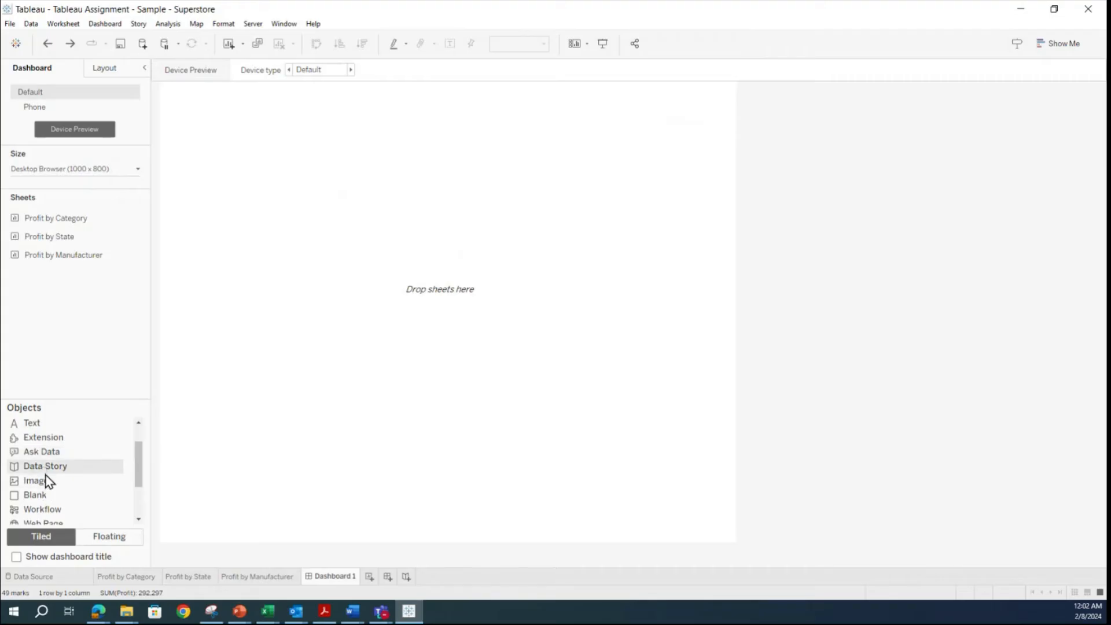
scroll(44, 477, "down", 1)
scroll(36, 461, "down", 1)
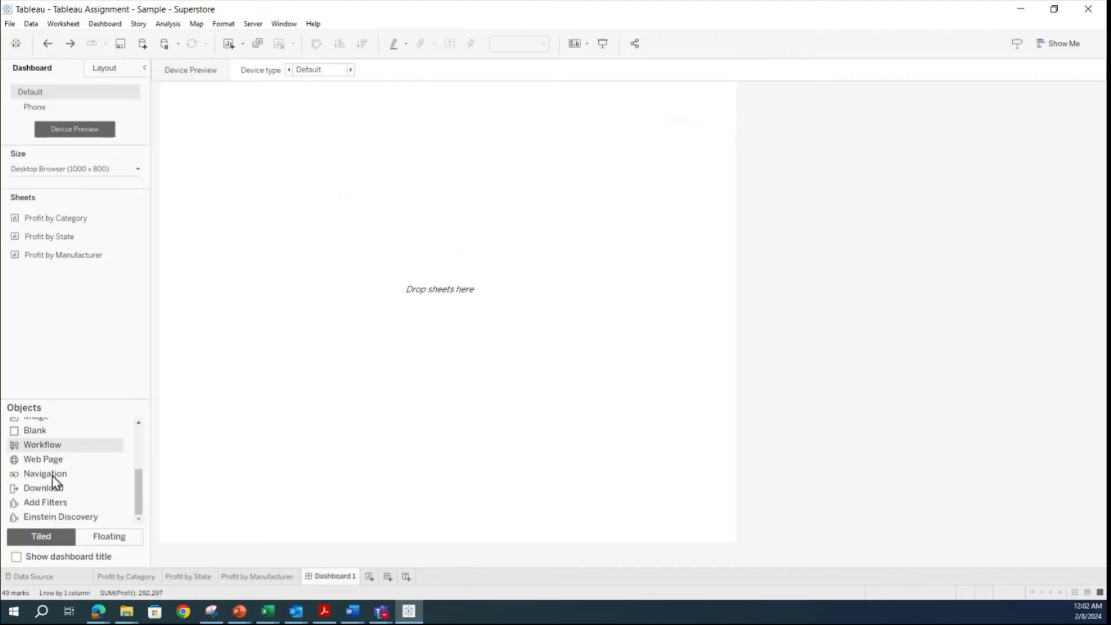
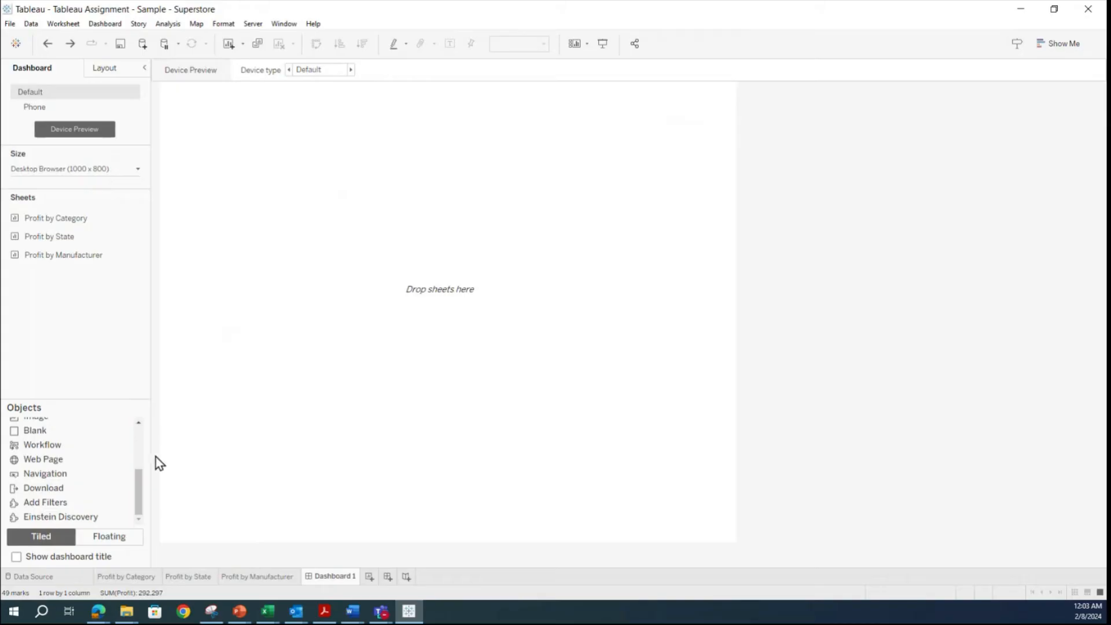
left_click(110, 539)
scroll(54, 459, "up", 5)
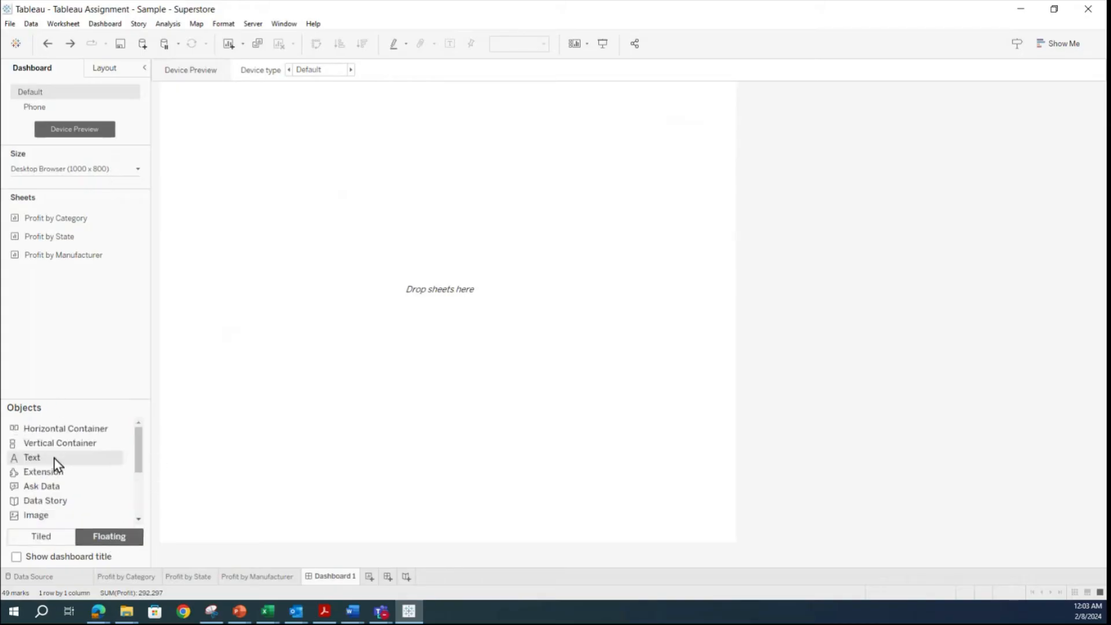
mouse_move(75, 221)
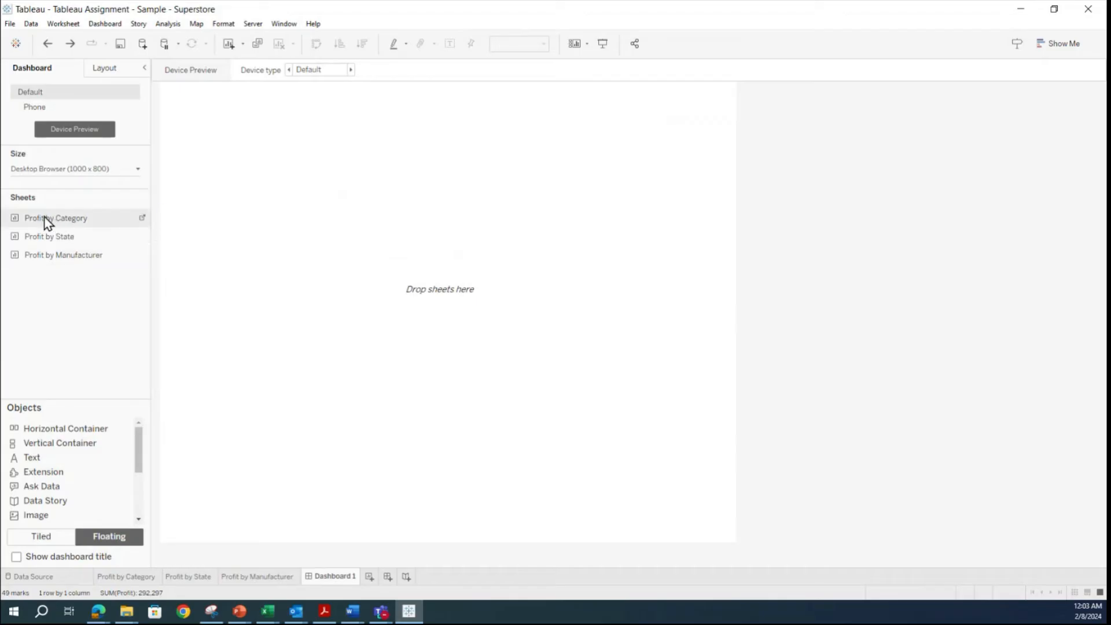
mouse_move(38, 224)
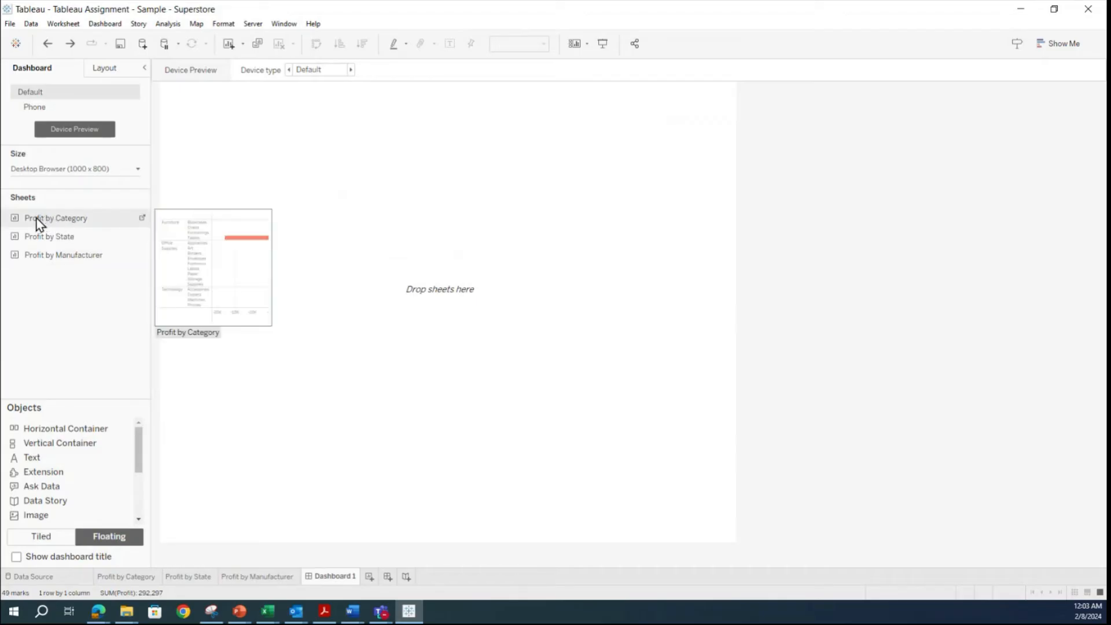
left_click_drag(39, 224, 311, 229)
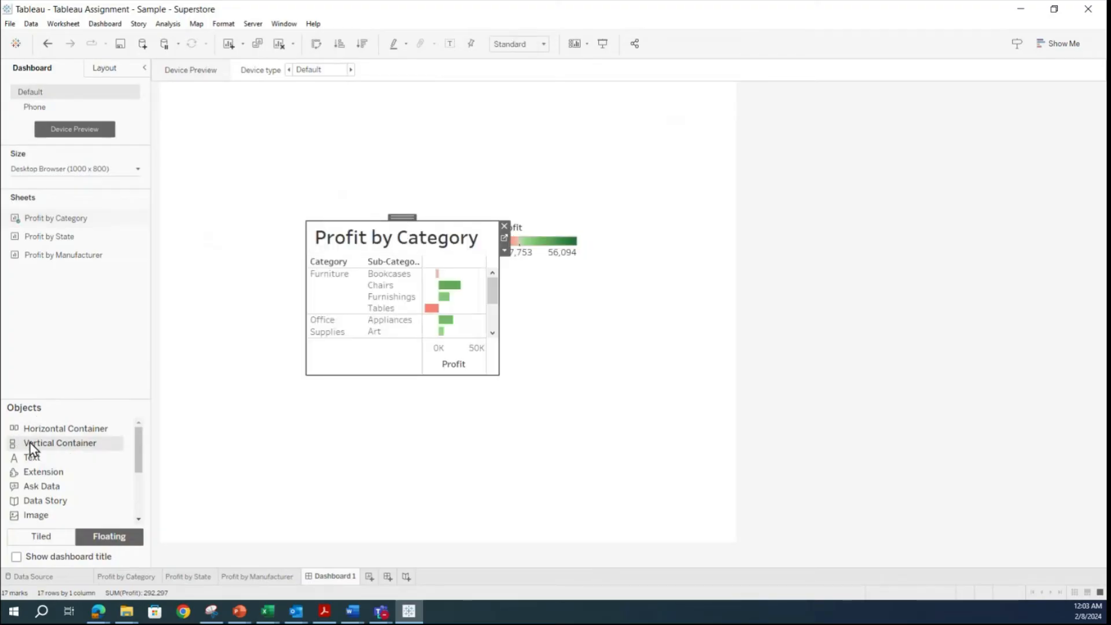
Move the floating Profit by Category chart to the upper-left part of the dashboard, make it wider and taller, and select the Profit legend.
left_click_drag(398, 217, 266, 334)
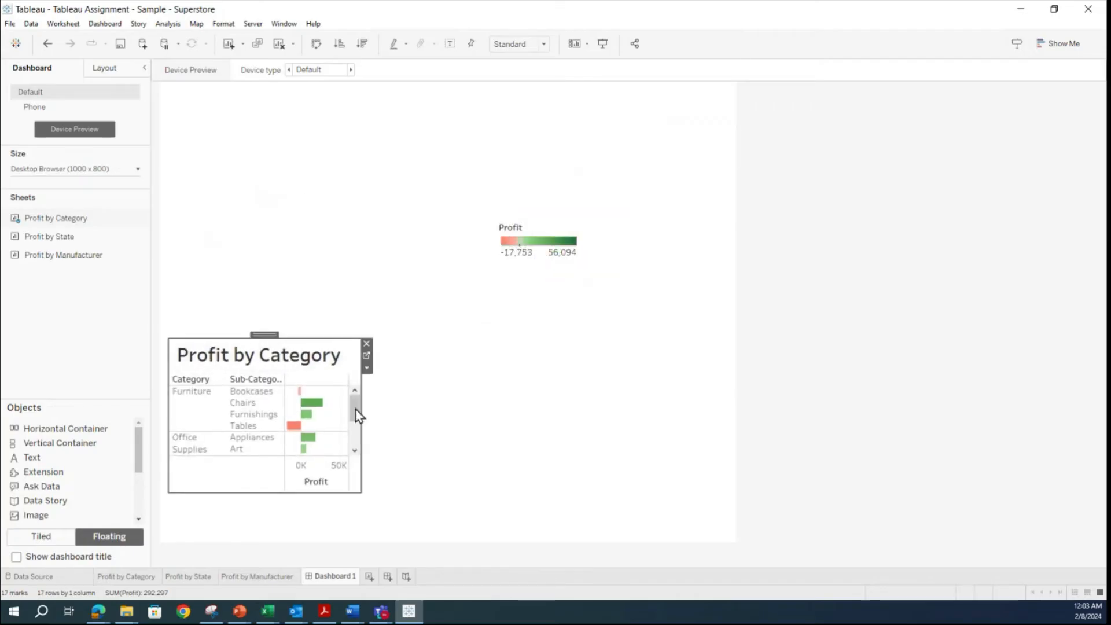
left_click_drag(364, 412, 438, 415)
scroll(434, 415, "down", 2)
scroll(435, 414, "up", 2)
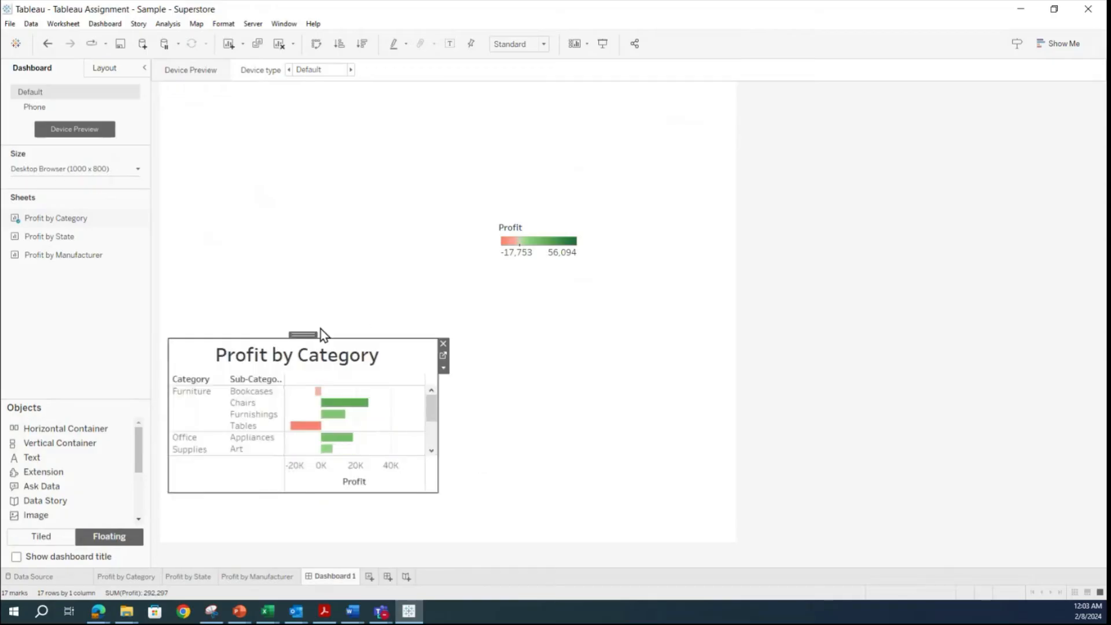
left_click_drag(313, 337, 336, 171)
left_click(519, 230)
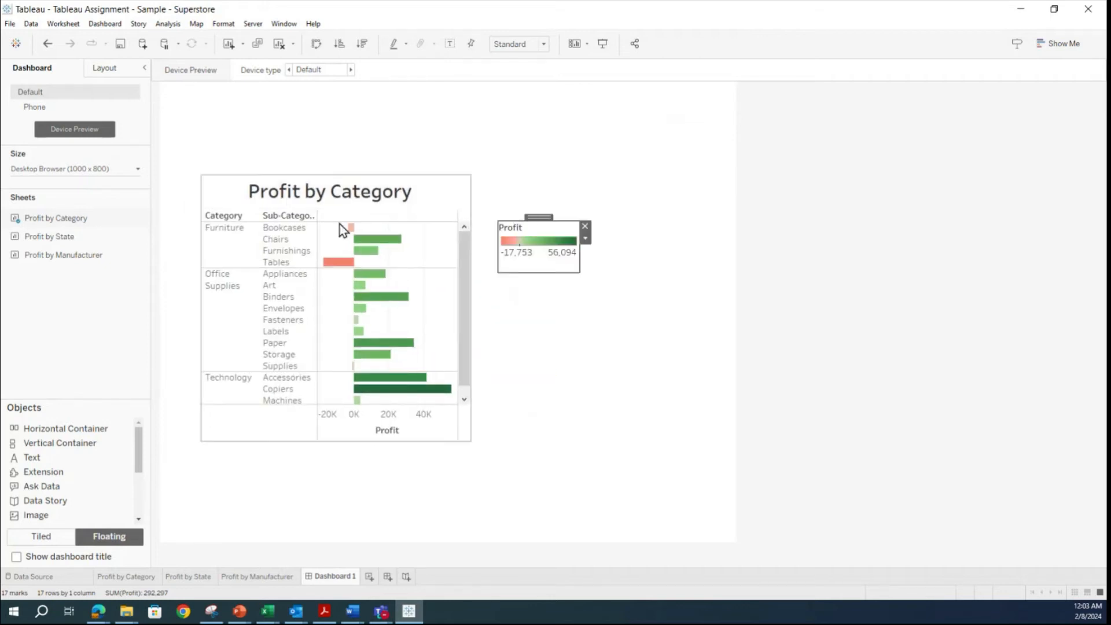
Rearrange the floating Profit legend and Profit by Category chart, and place the Profit by State sheet floating in the dashboard's upper-left corner.
left_click_drag(541, 218, 522, 207)
left_click(342, 175)
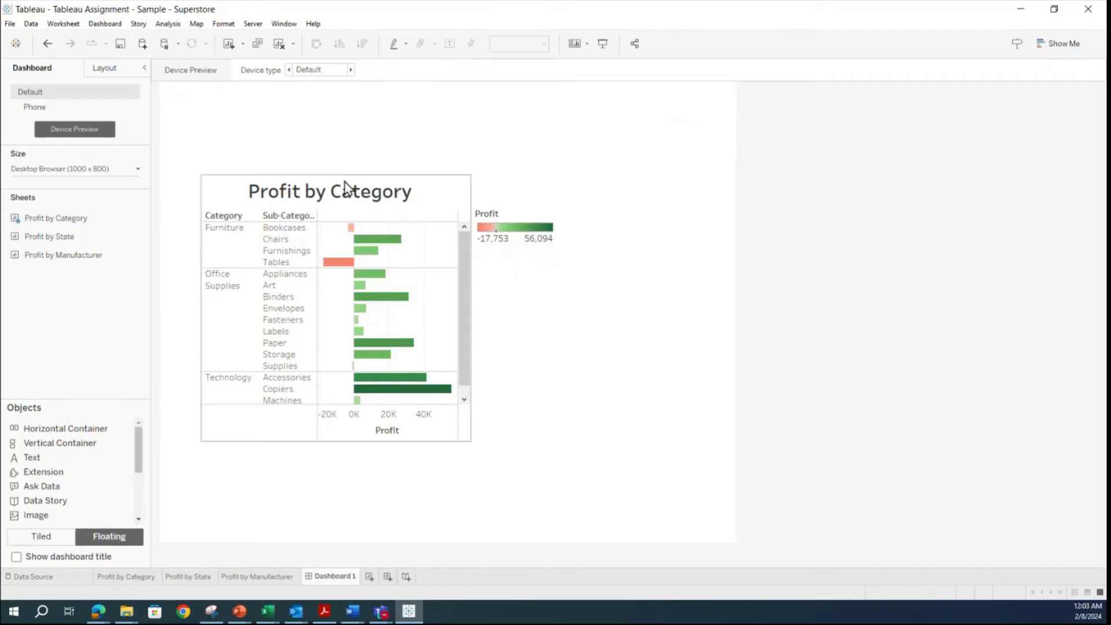
left_click_drag(341, 172, 462, 239)
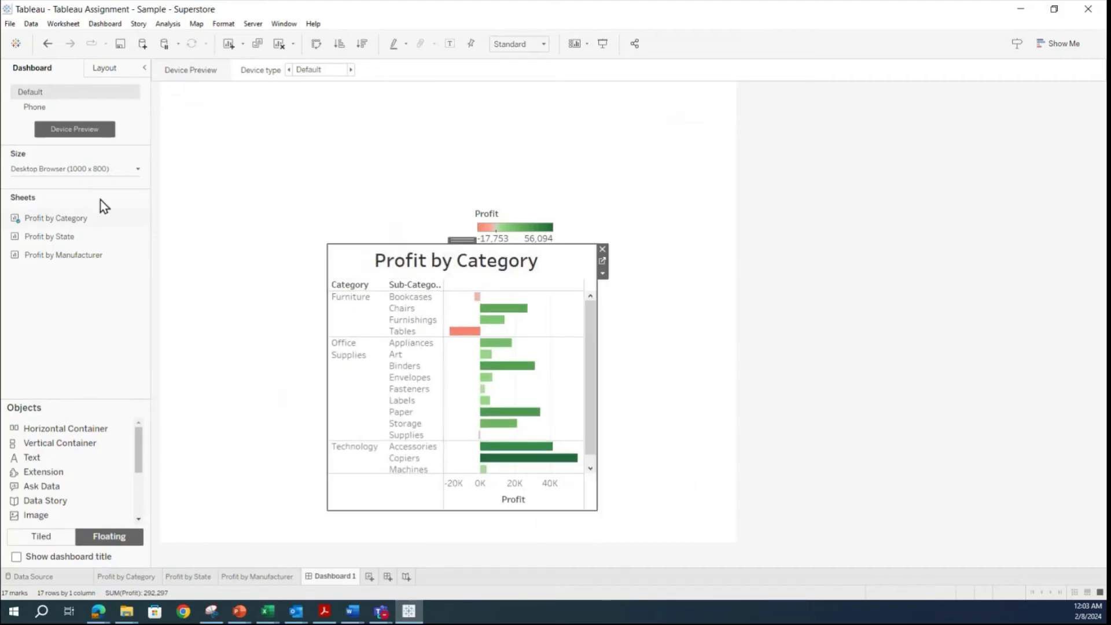
left_click_drag(56, 240, 273, 90)
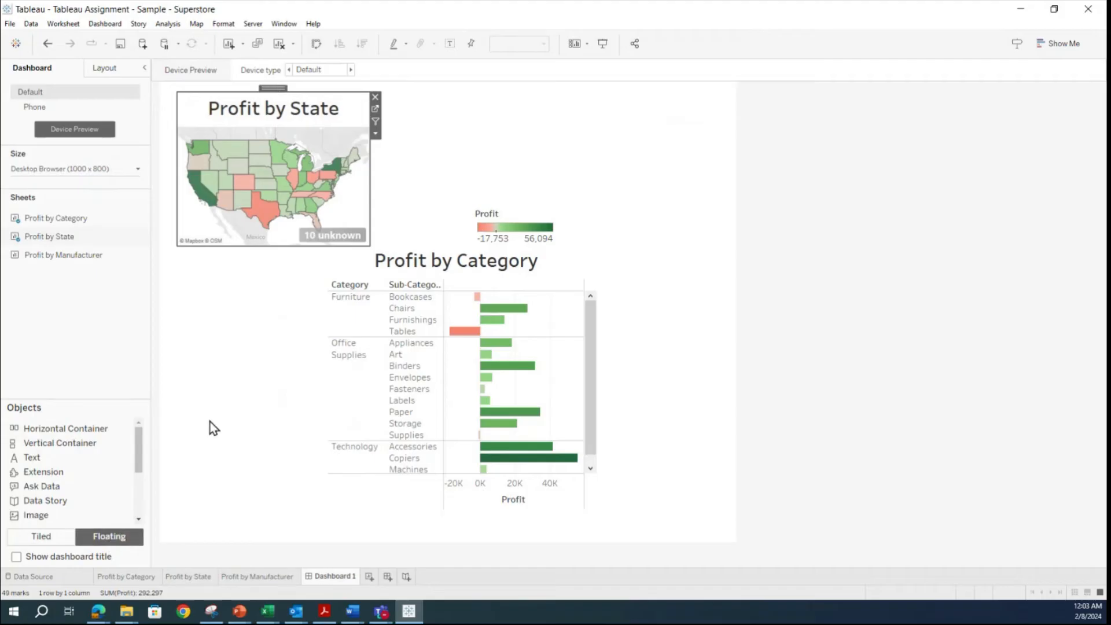
Undo all sheet placements and the device preview, keeping an empty Dashboard 1.
mouse_move(516, 372)
left_click(49, 42)
left_click(49, 42)
left_click(49, 42)
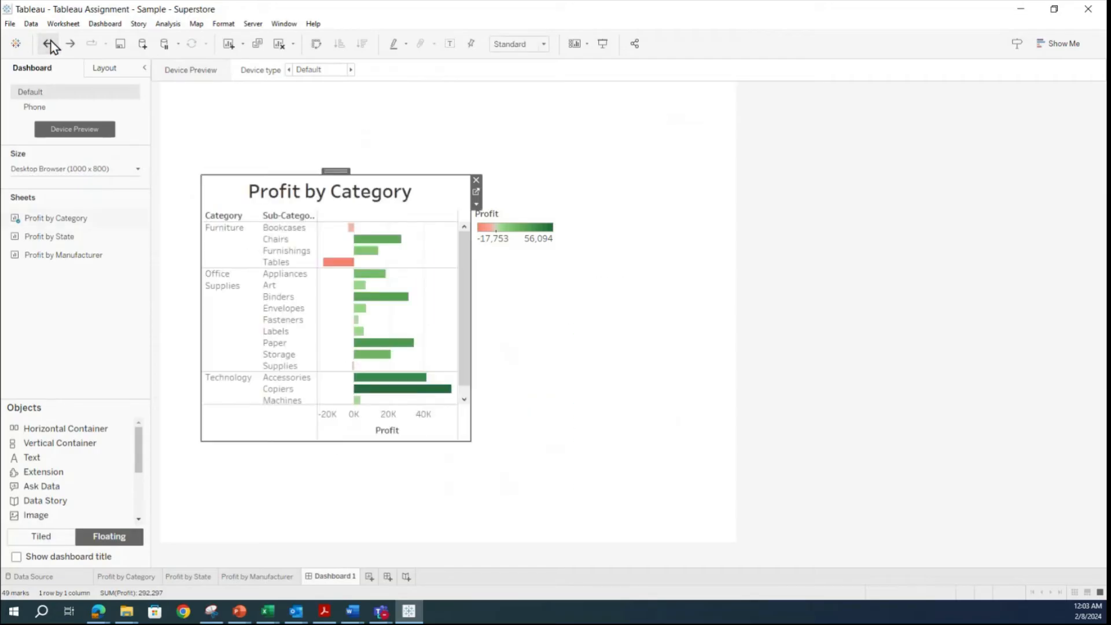
left_click(48, 43)
left_click(48, 43)
left_click(49, 43)
left_click(49, 43)
left_click(49, 43)
left_click(49, 42)
left_click(49, 43)
left_click(49, 43)
left_click(48, 43)
left_click(49, 43)
left_click(50, 44)
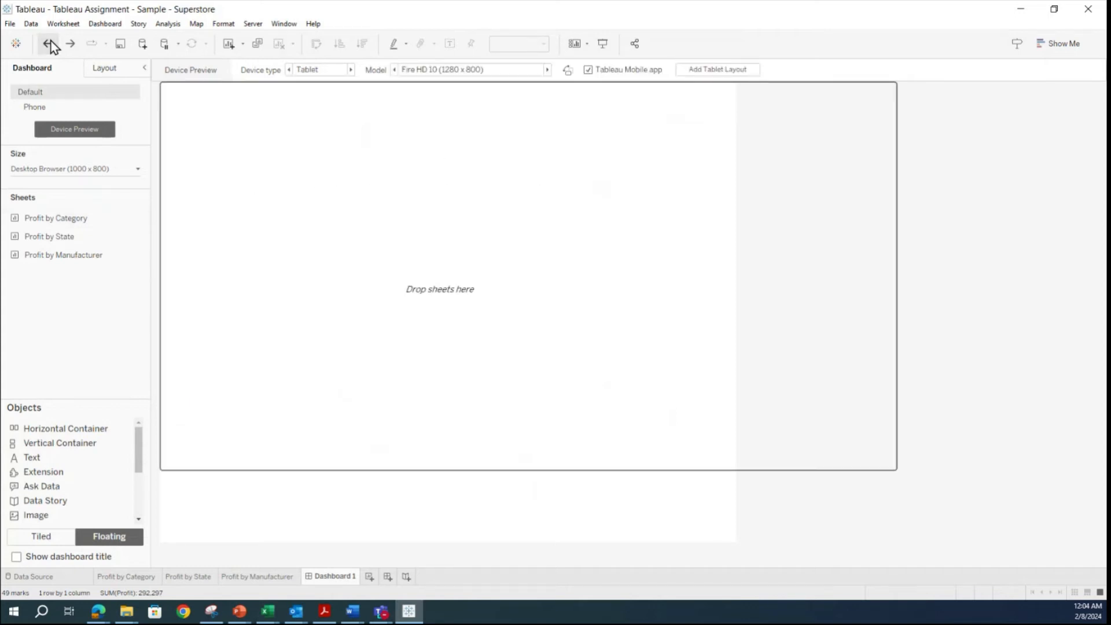
left_click(50, 44)
left_click(50, 44)
left_click(50, 44)
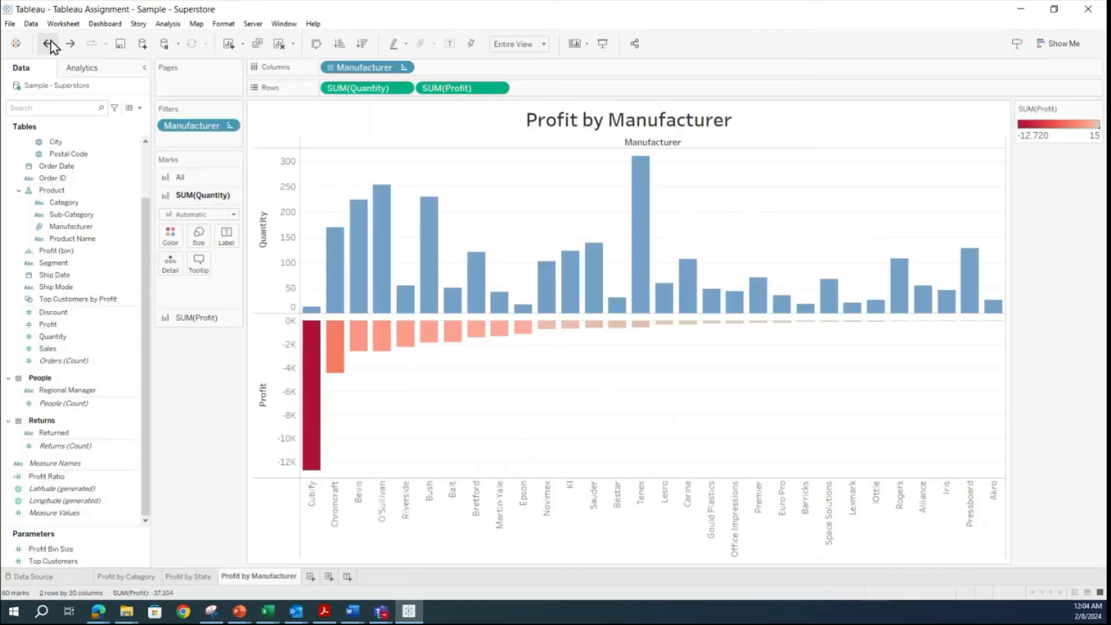
left_click(71, 44)
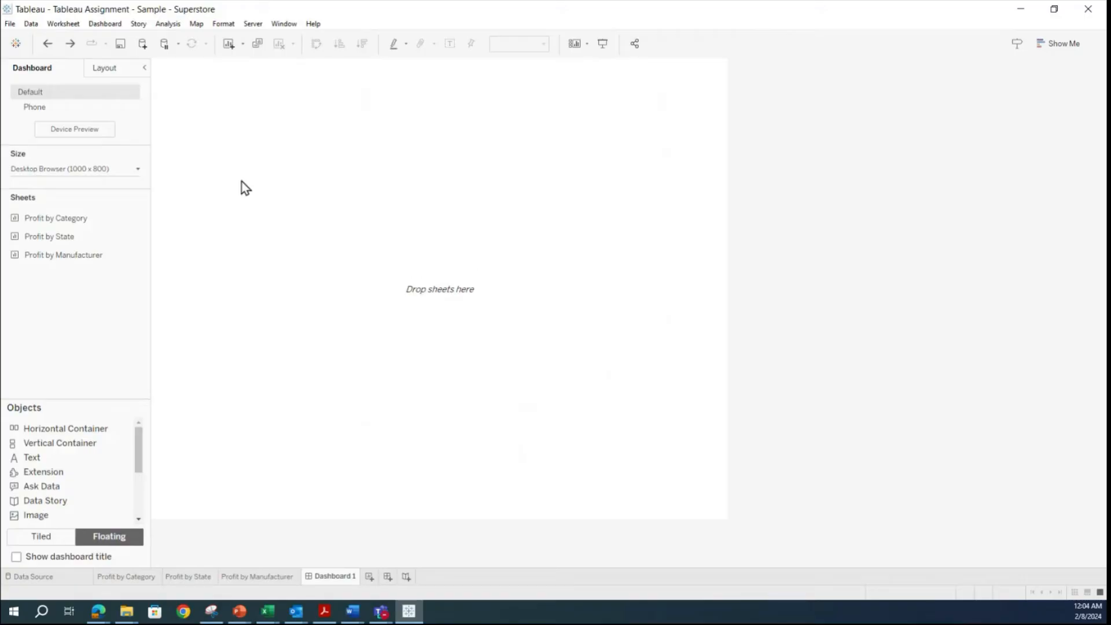
Set the dashboard size to Automatic instead of a fixed size.
left_click(135, 169)
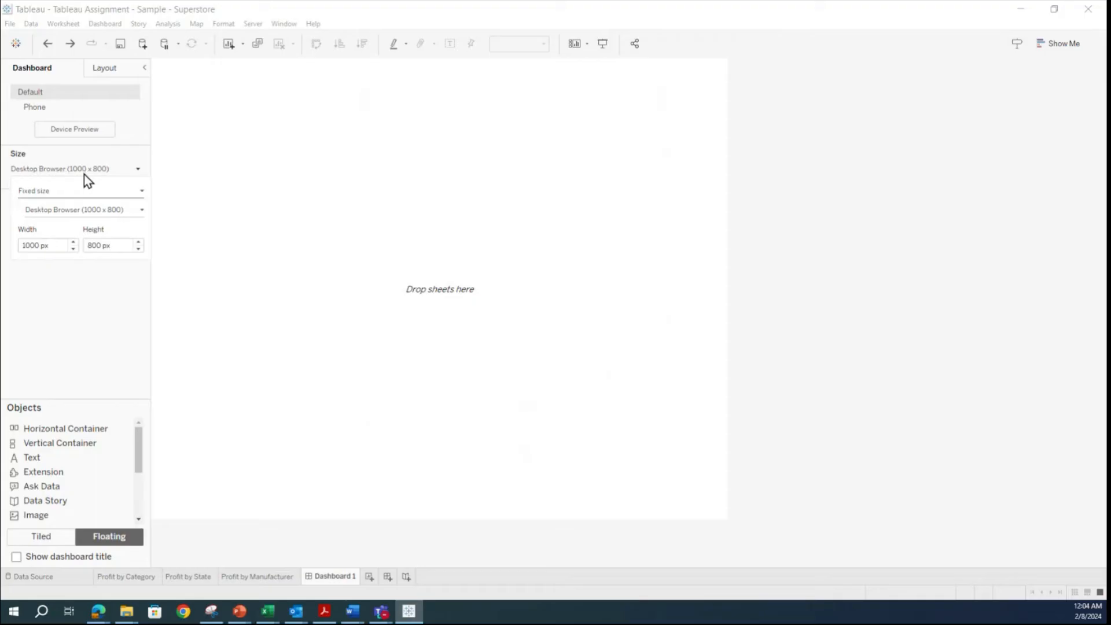
left_click(140, 196)
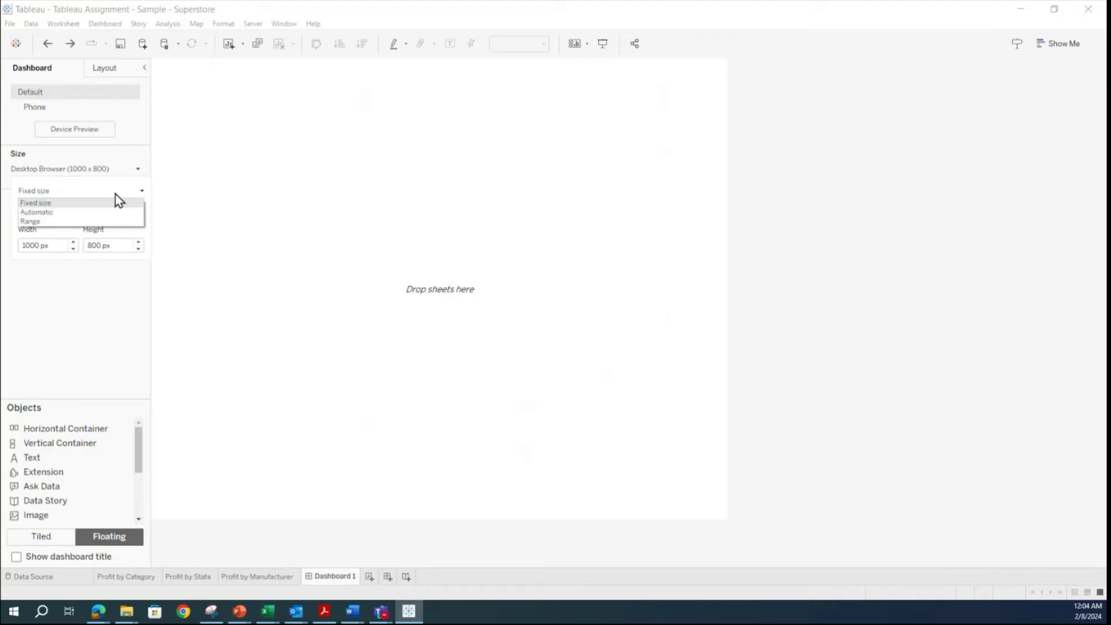
left_click(60, 212)
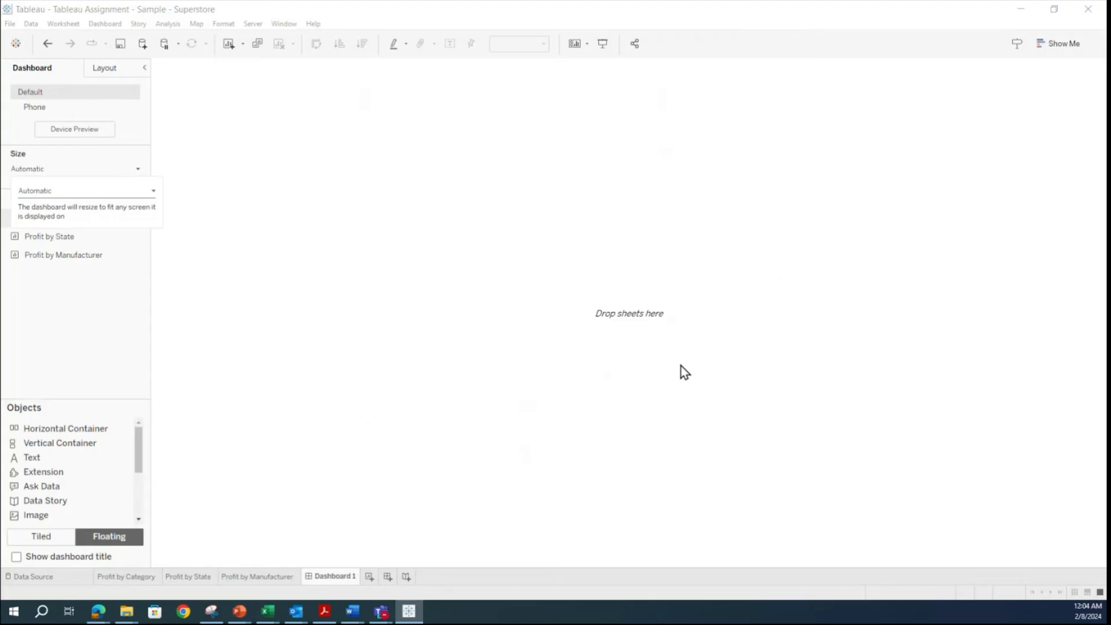
left_click(377, 238)
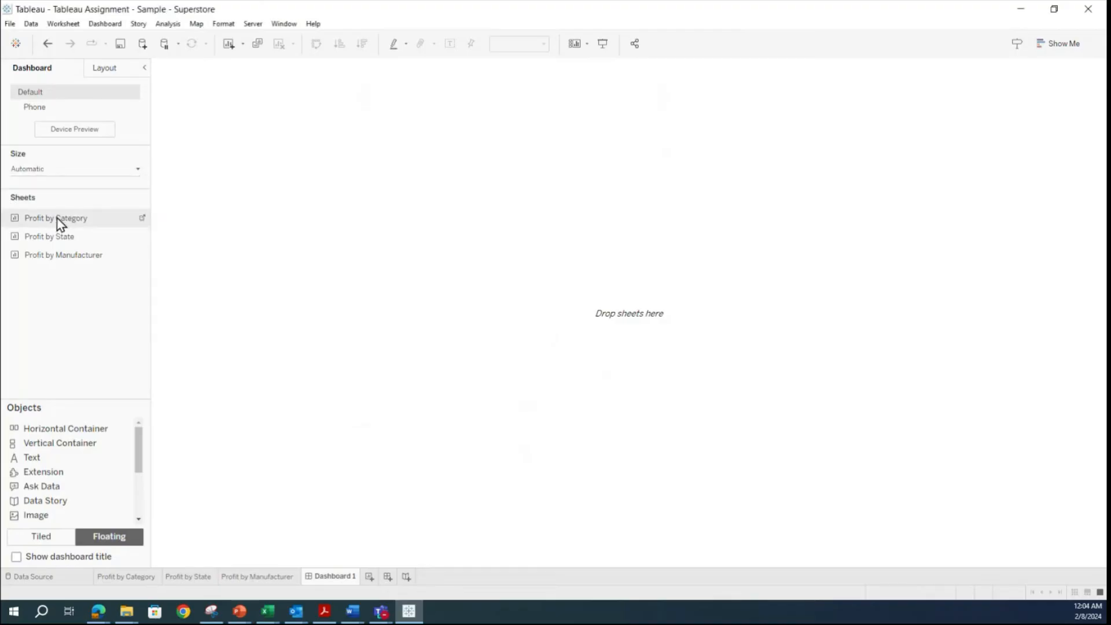
Try Profit by Category as a floating object, undo it, and add the sheet to the empty dashboard as a tiled object instead.
left_click_drag(72, 220, 284, 251)
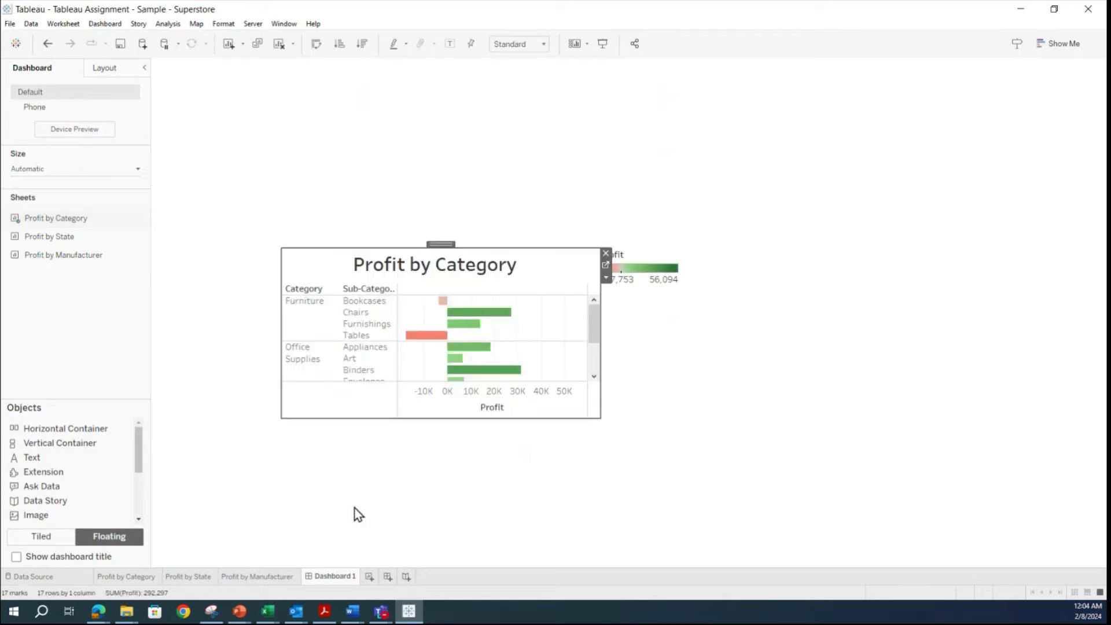
left_click(48, 44)
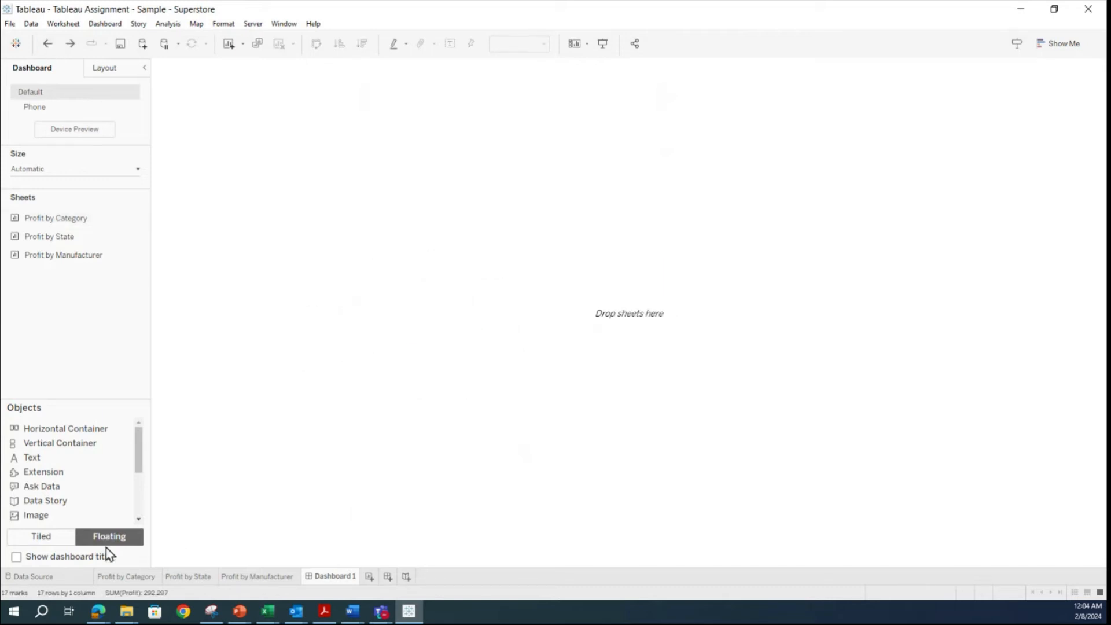
left_click(52, 538)
mouse_move(58, 221)
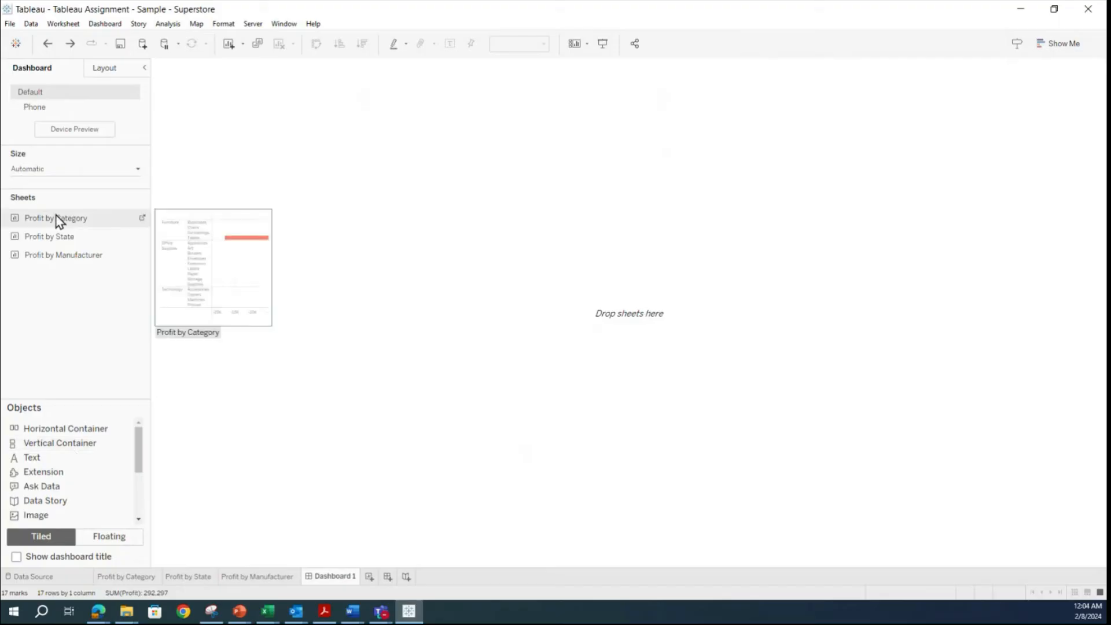
left_click_drag(58, 222, 423, 221)
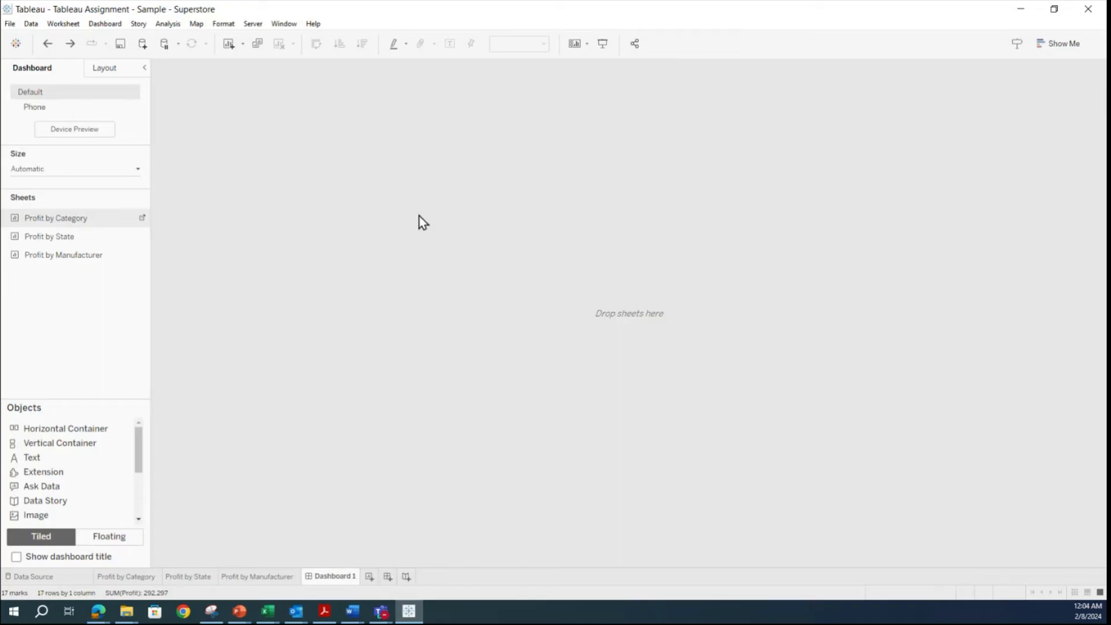
left_click_drag(419, 217, 621, 215)
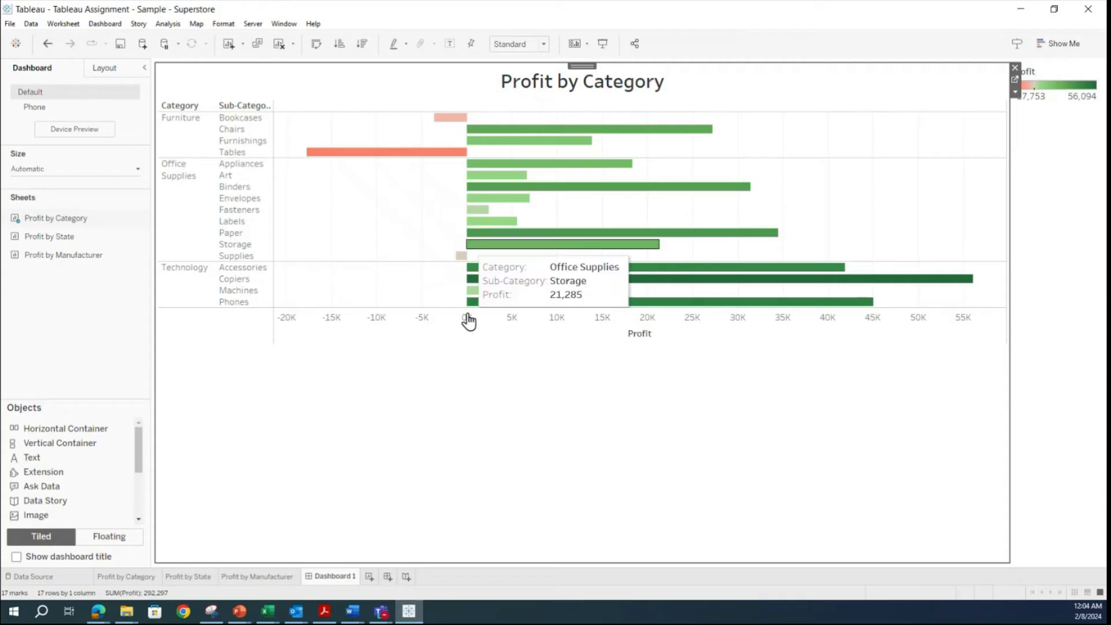
mouse_move(465, 195)
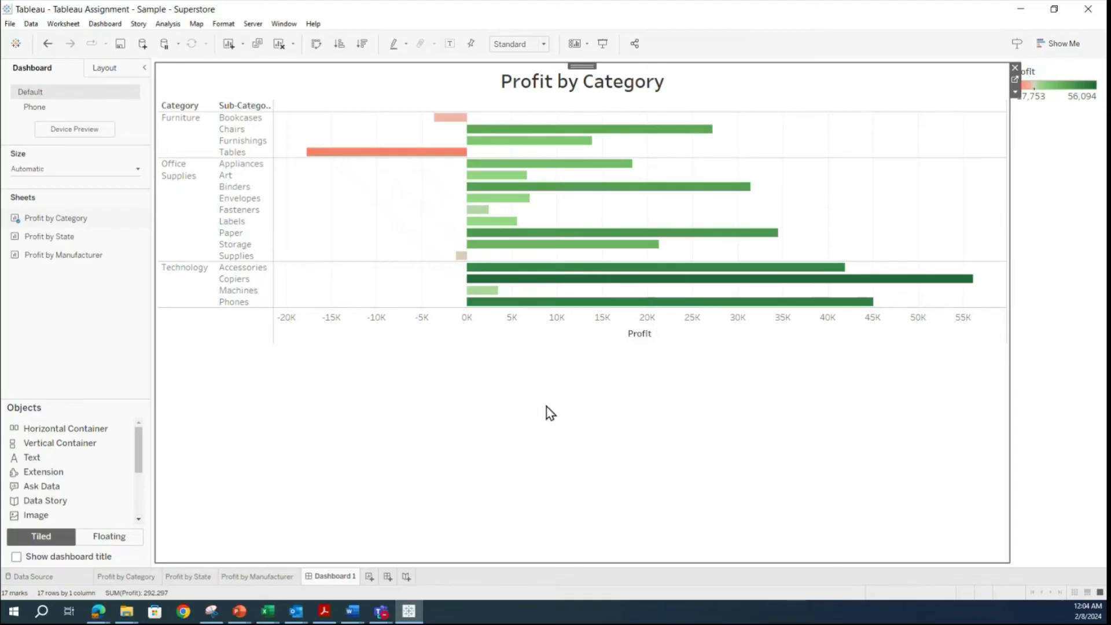
mouse_move(57, 241)
mouse_move(441, 158)
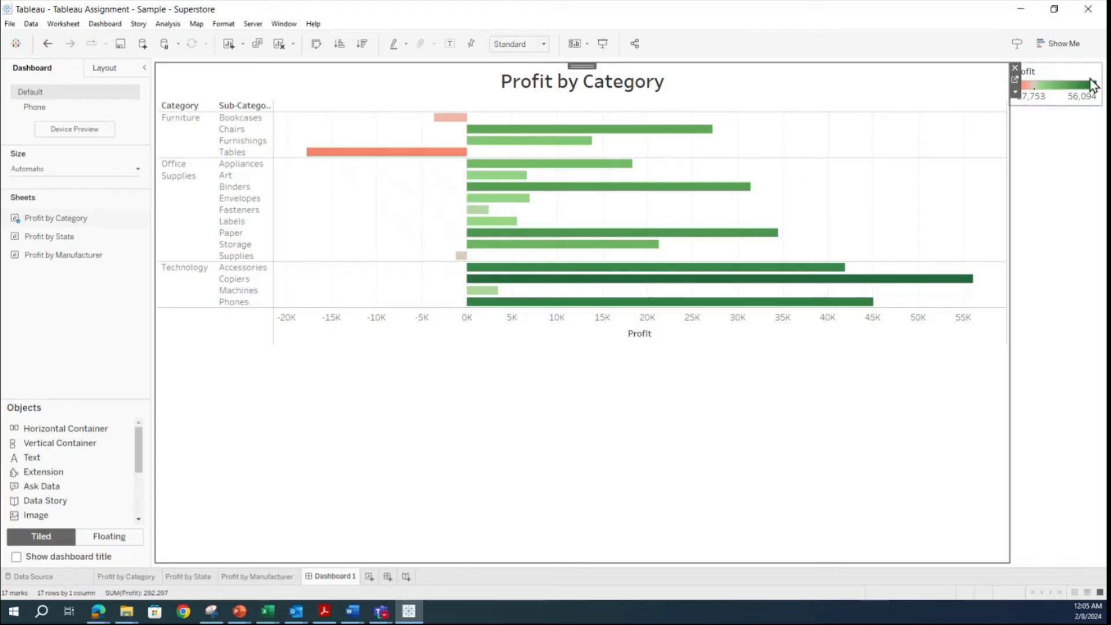
Remove the Profit color legend from the dashboard and select the Profit by Category chart.
left_click(1071, 71)
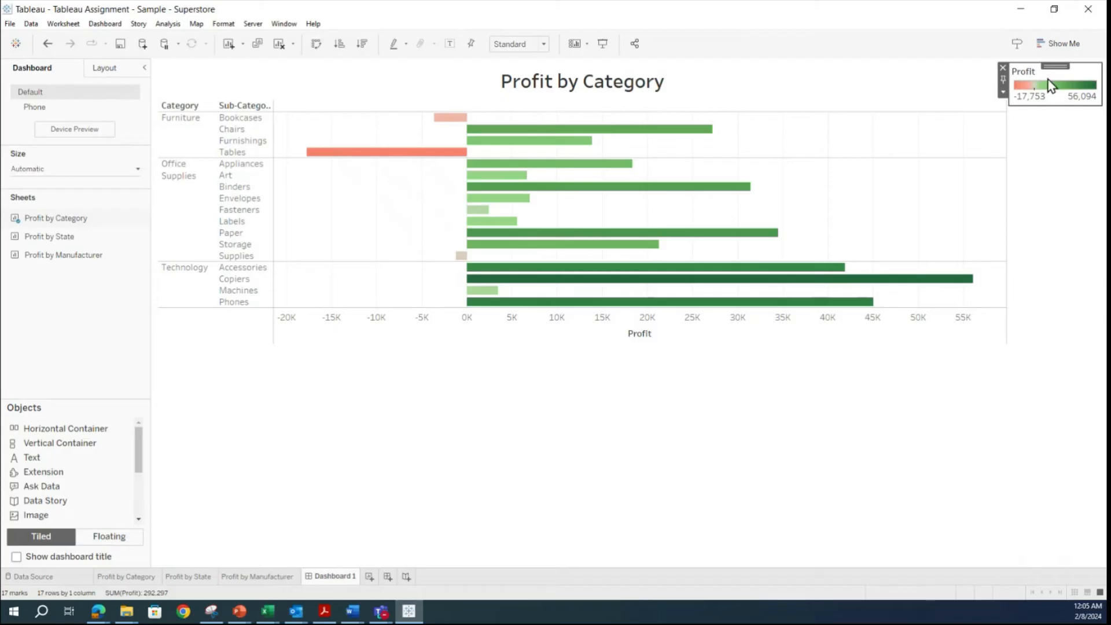
left_click(1003, 68)
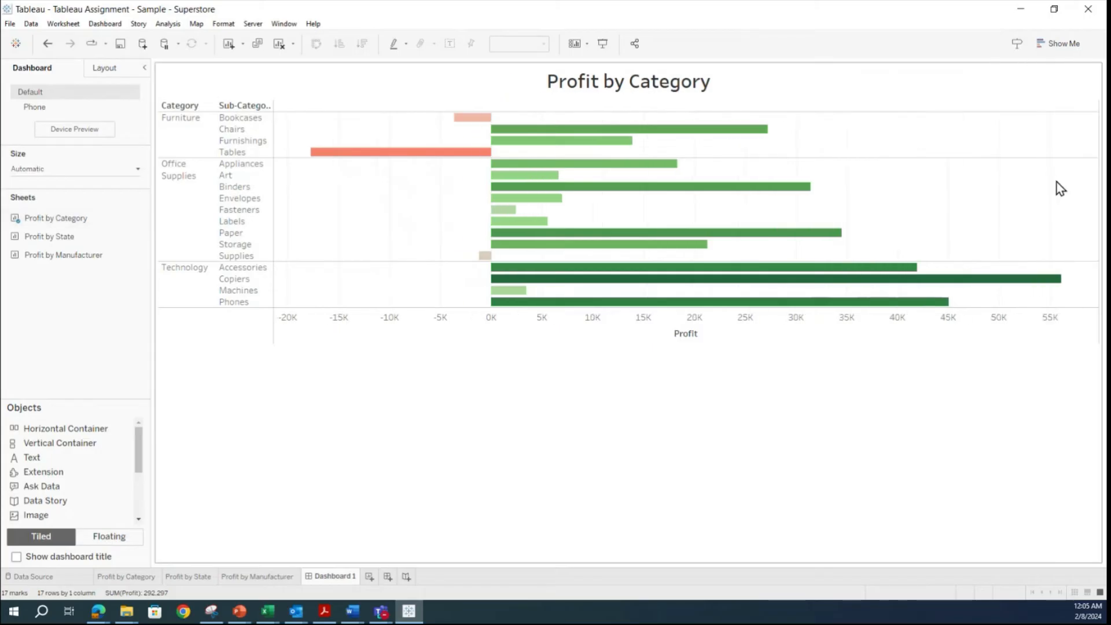
left_click(799, 325)
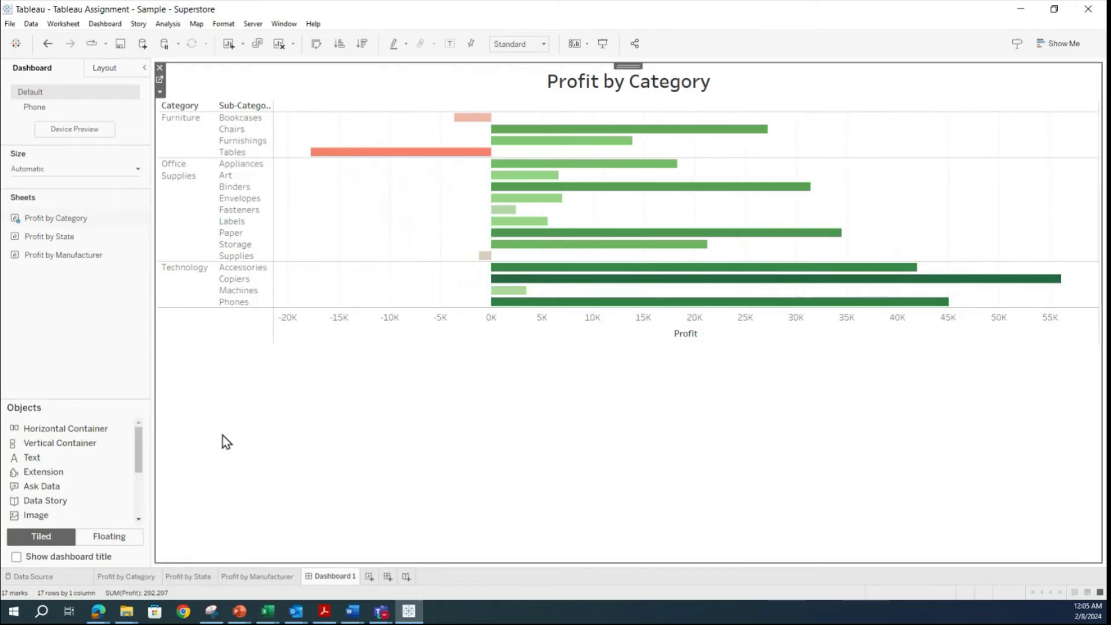
Add the Profit by State sheet as a tiled object to the right of Profit by Category.
left_click(44, 237)
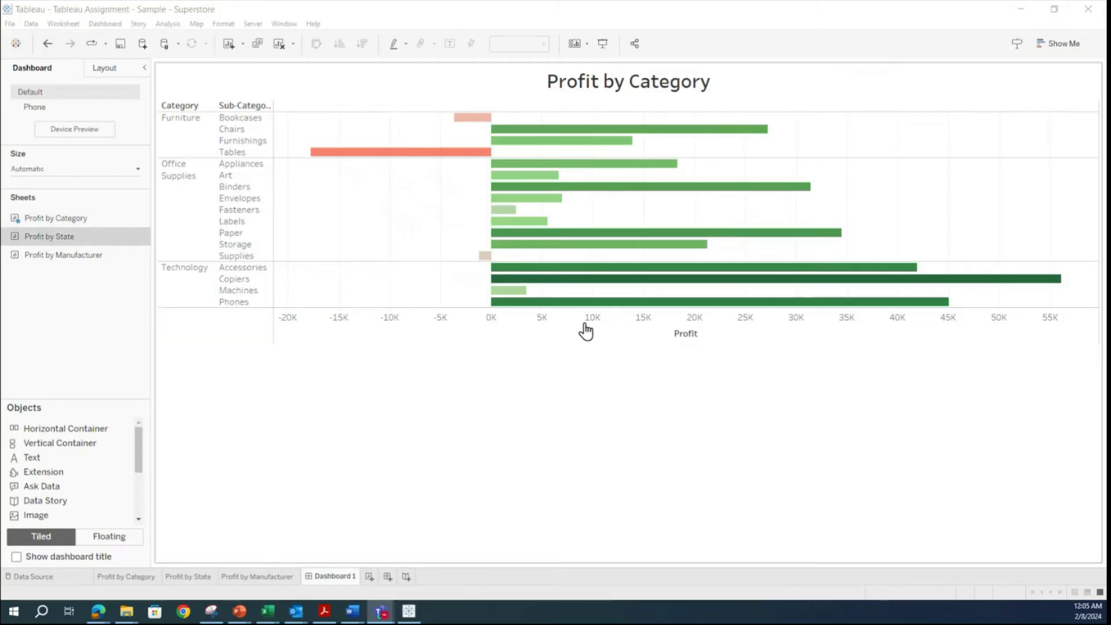
left_click(237, 425)
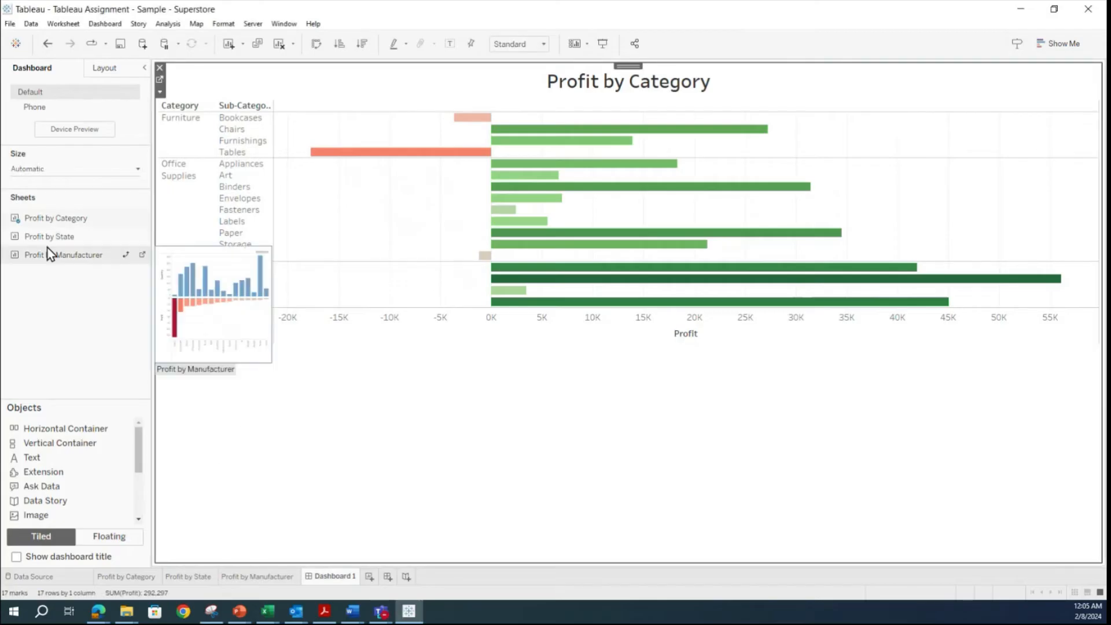
left_click_drag(45, 238, 317, 249)
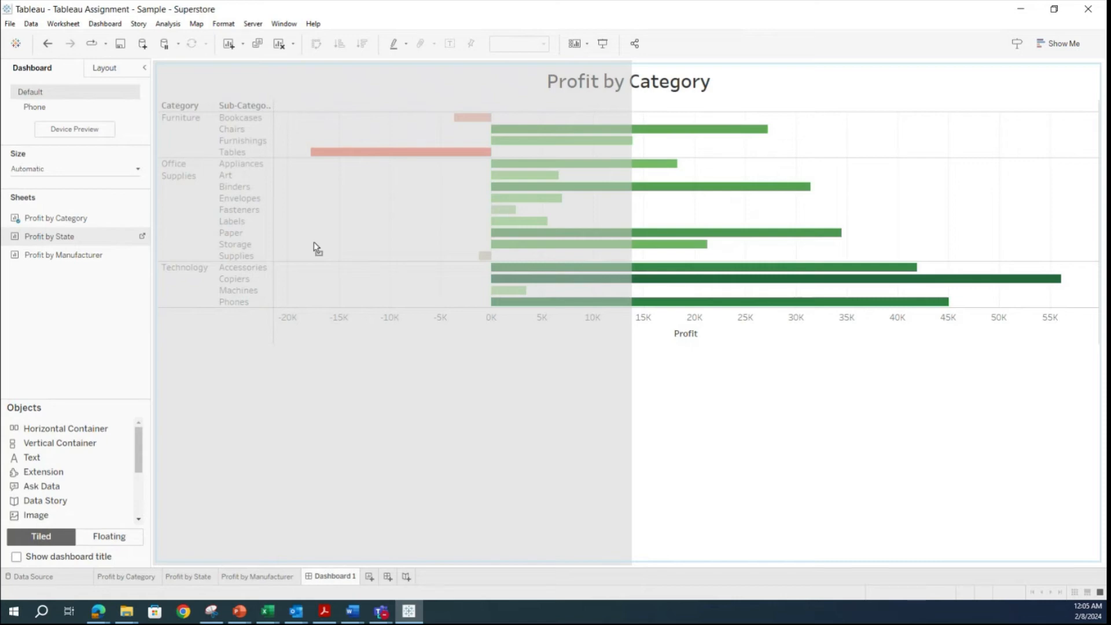
left_click_drag(315, 246, 789, 299)
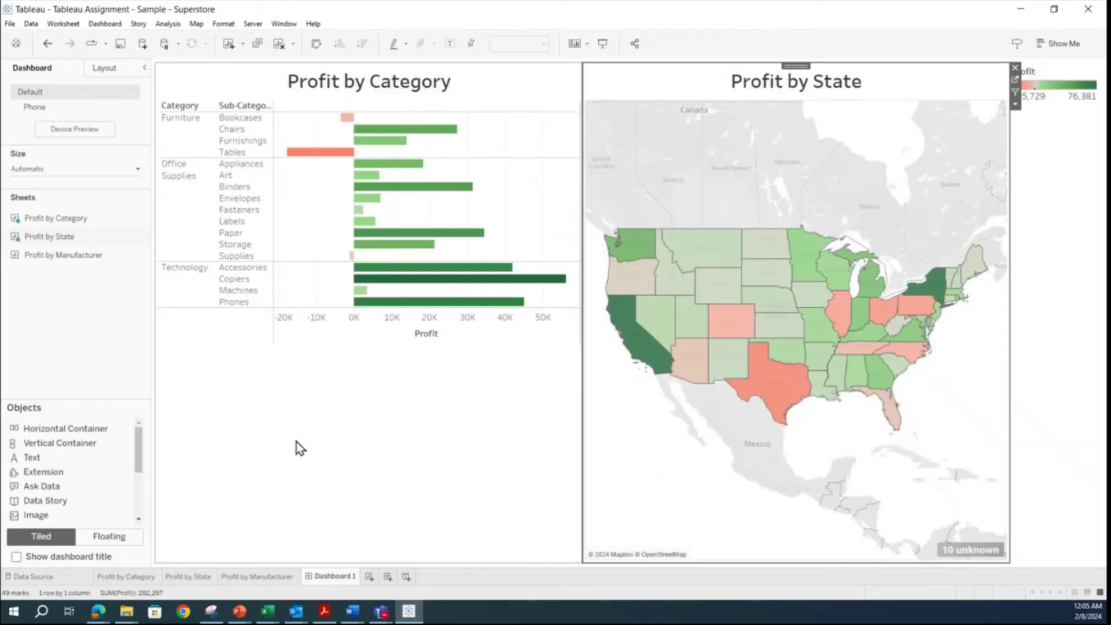
Add the Profit by Manufacturer sheet tiled below Profit by Category, and move it beneath the Profit by State map.
mouse_move(63, 260)
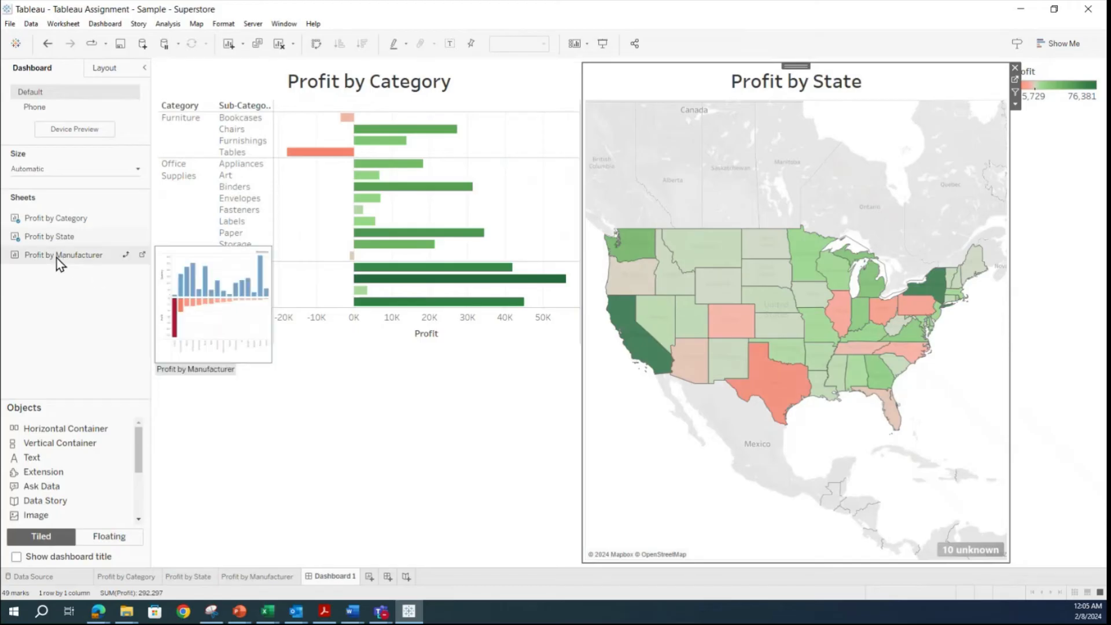
left_click_drag(50, 257, 361, 379)
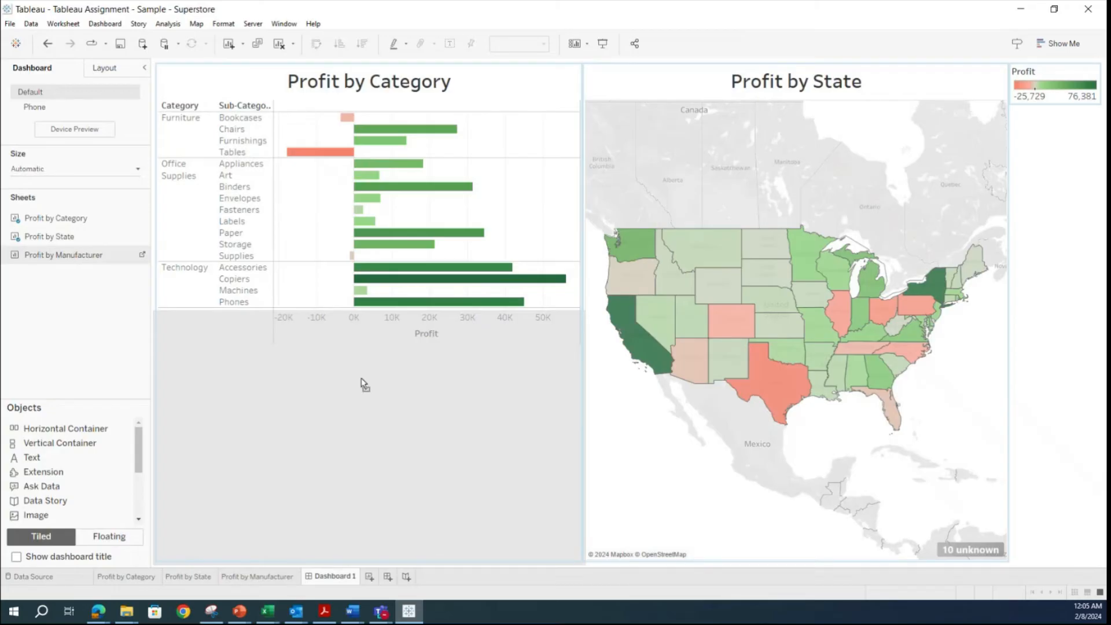
left_click_drag(362, 377, 361, 378)
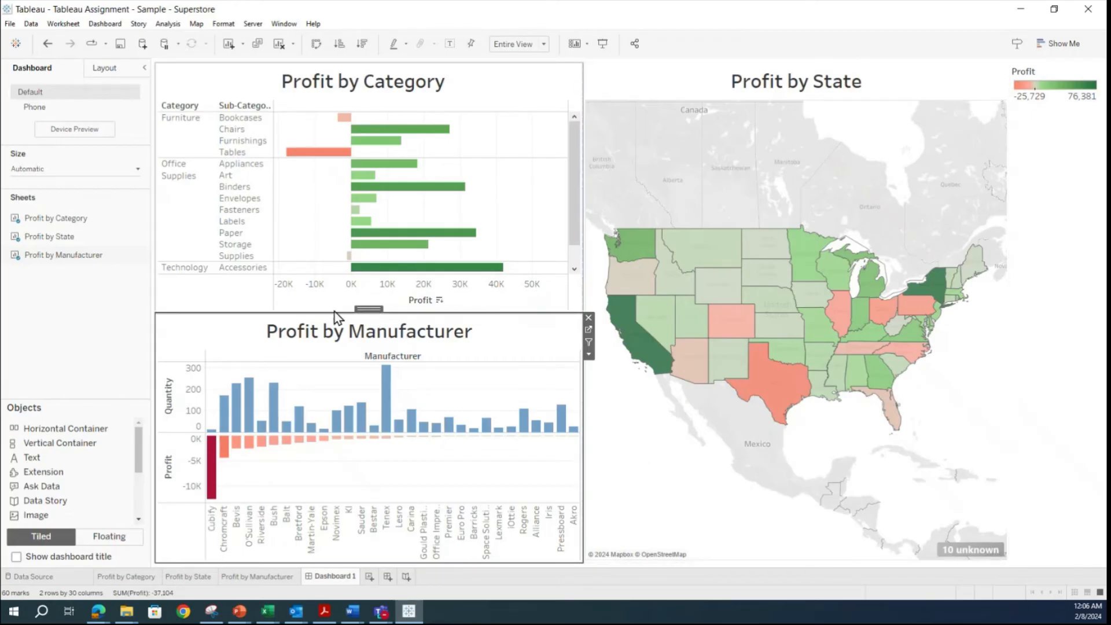
left_click_drag(369, 308, 603, 342)
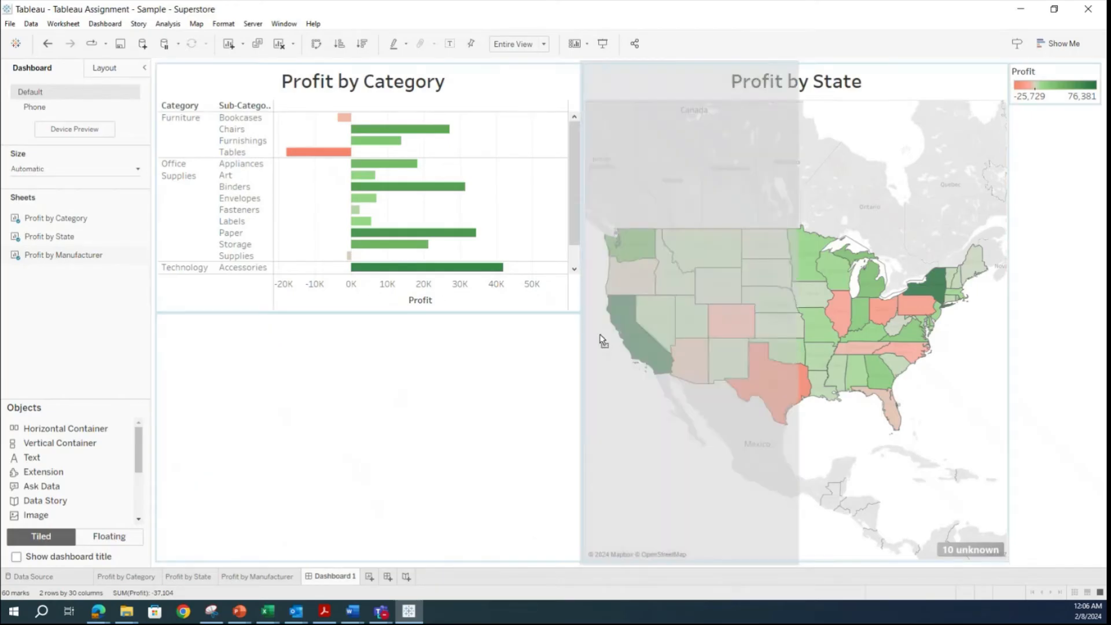
left_click_drag(671, 346, 807, 367)
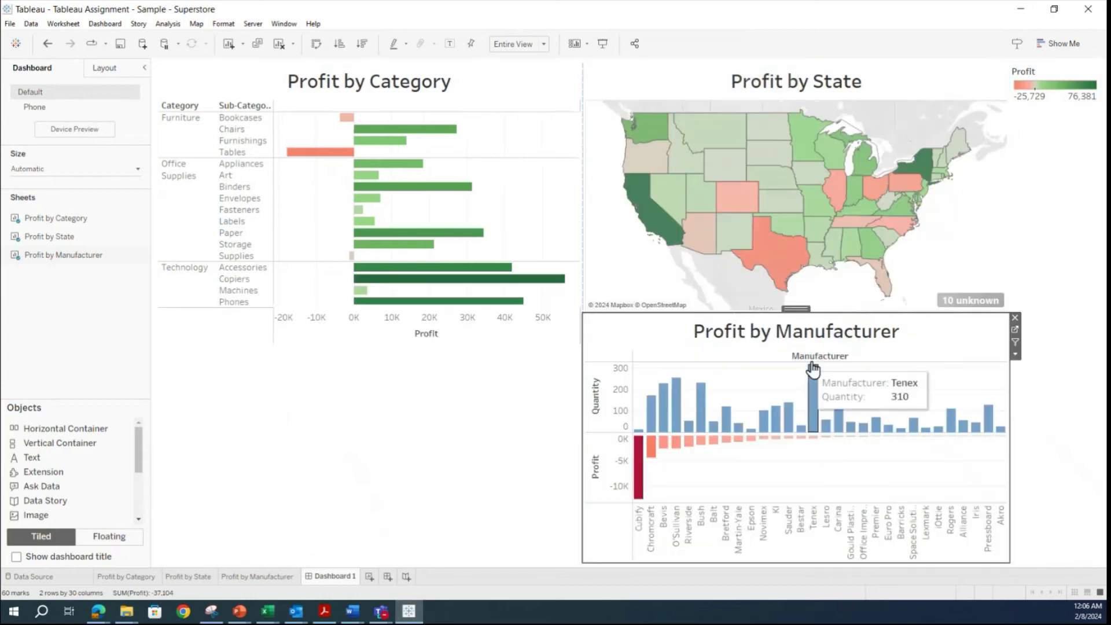
Set the Profit by Category chart to Fit Height, and check the fit settings of Profit by State and Profit by Manufacturer.
left_click(524, 349)
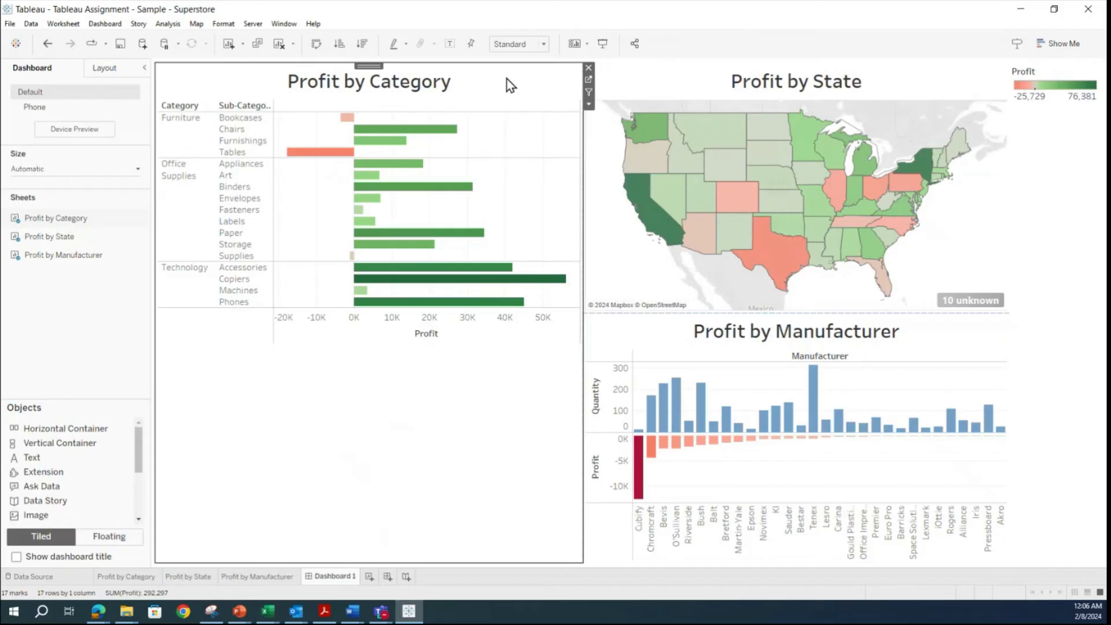
left_click(543, 44)
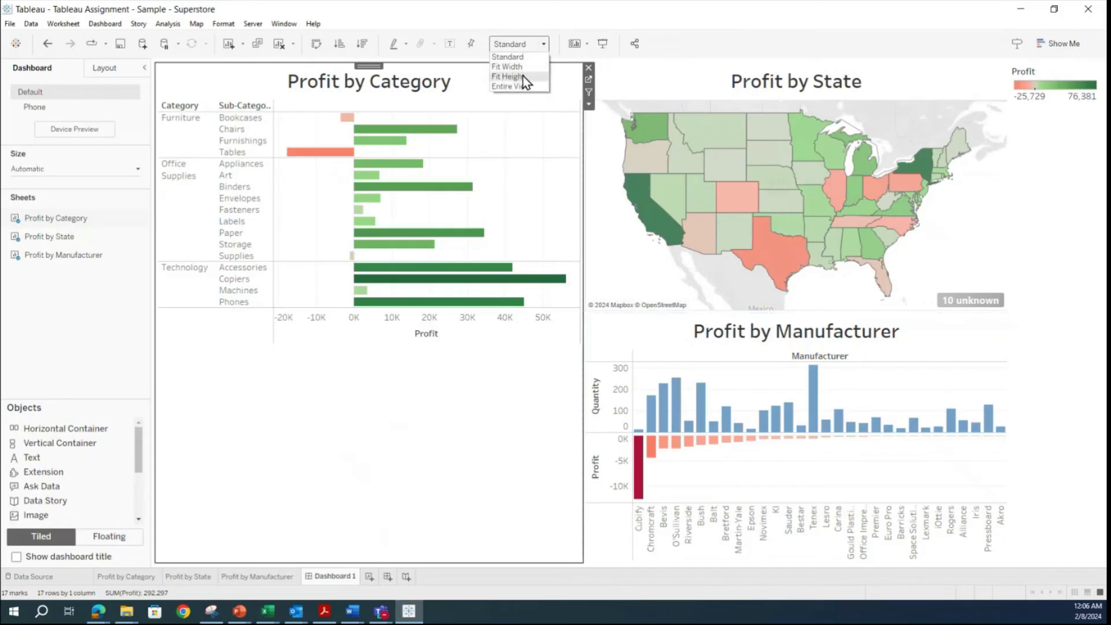
left_click(523, 77)
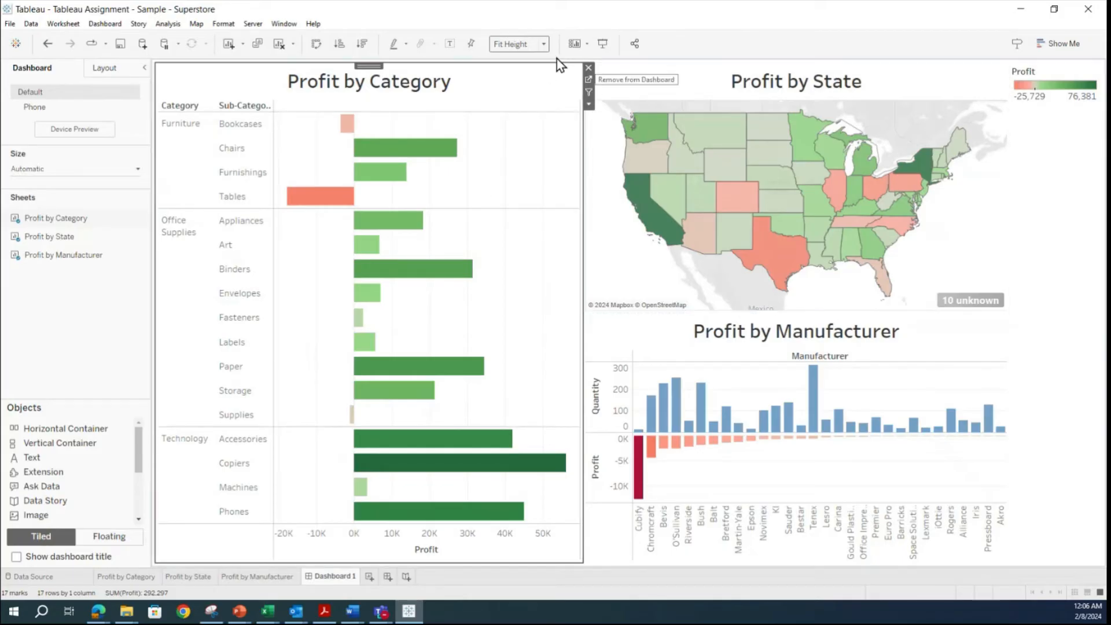
left_click(637, 71)
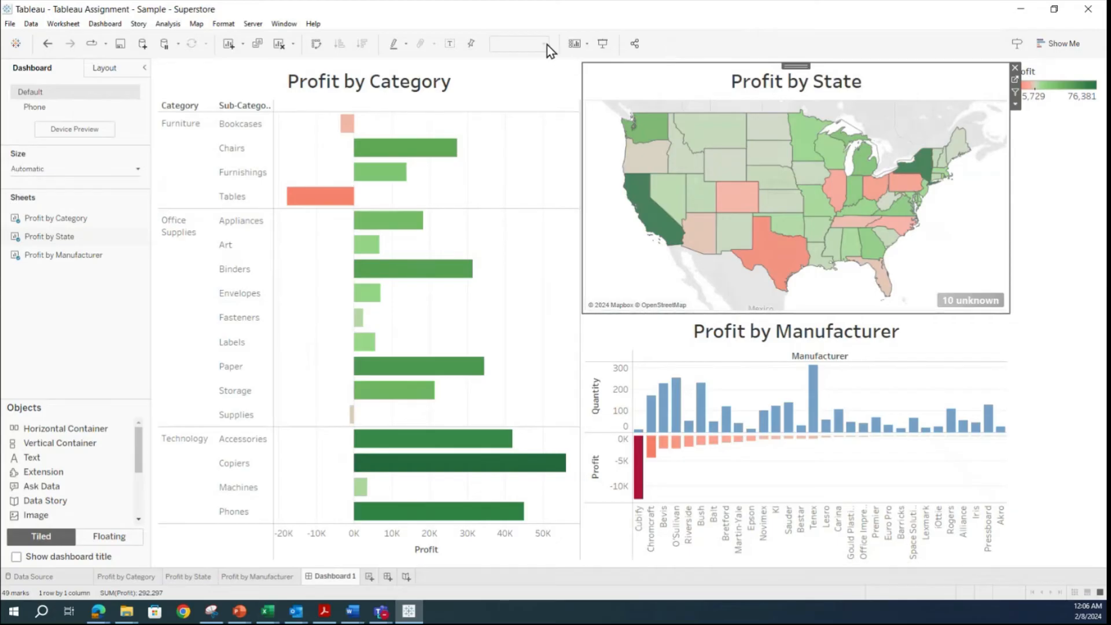
left_click(601, 342)
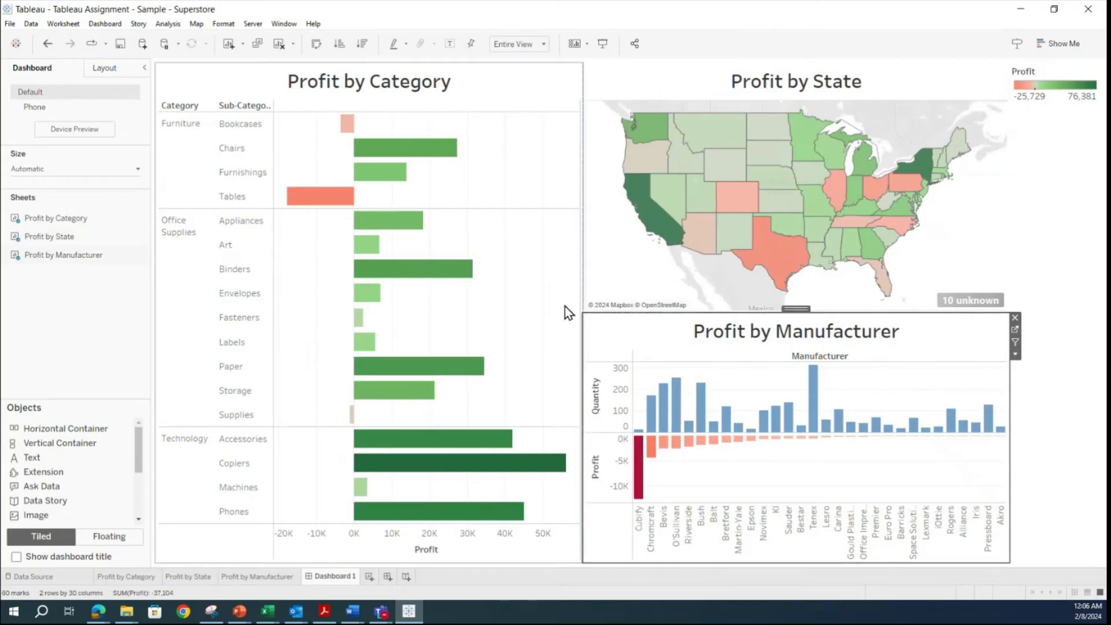
Try the Standard fit on the Profit by Manufacturer chart.
left_click(544, 45)
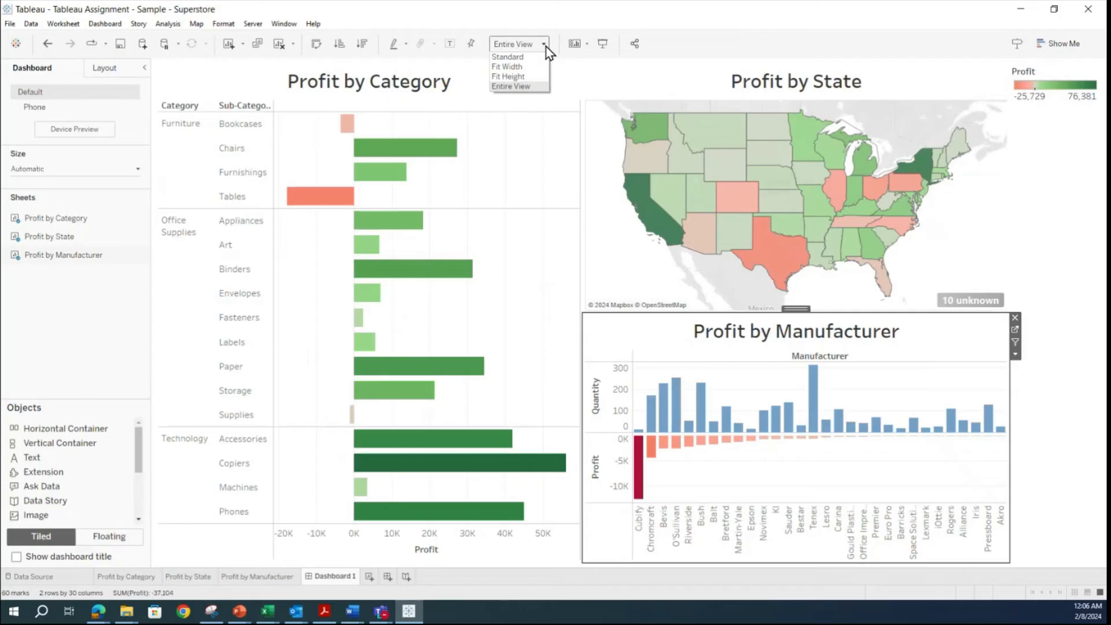
left_click(508, 57)
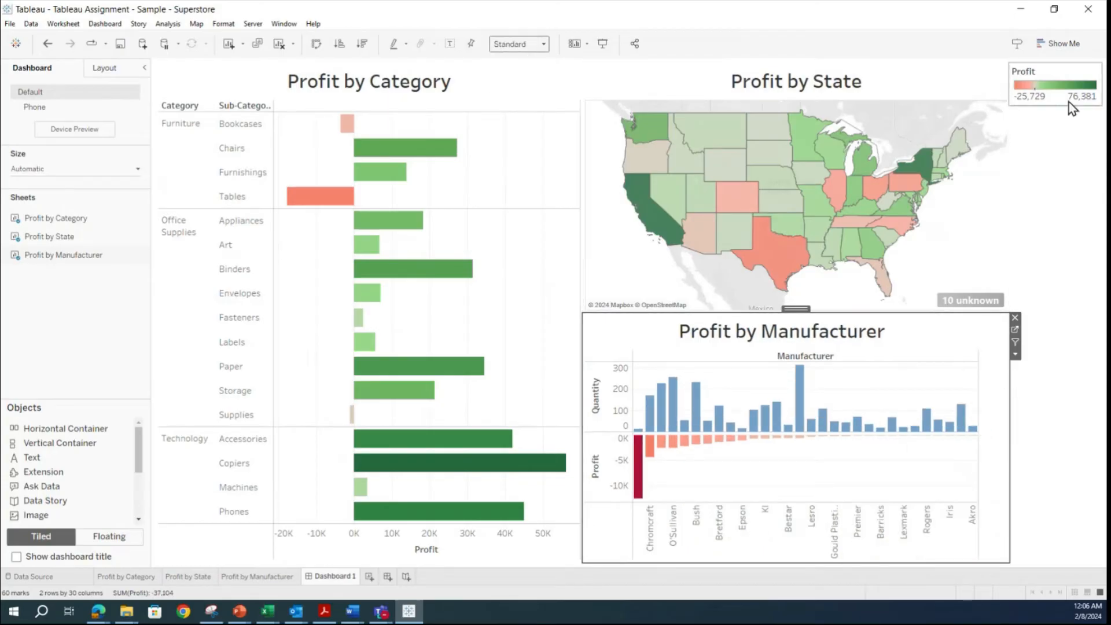
Remove the Profit color legend from the dashboard and select the Profit by State map to check its fit setting.
left_click(1075, 70)
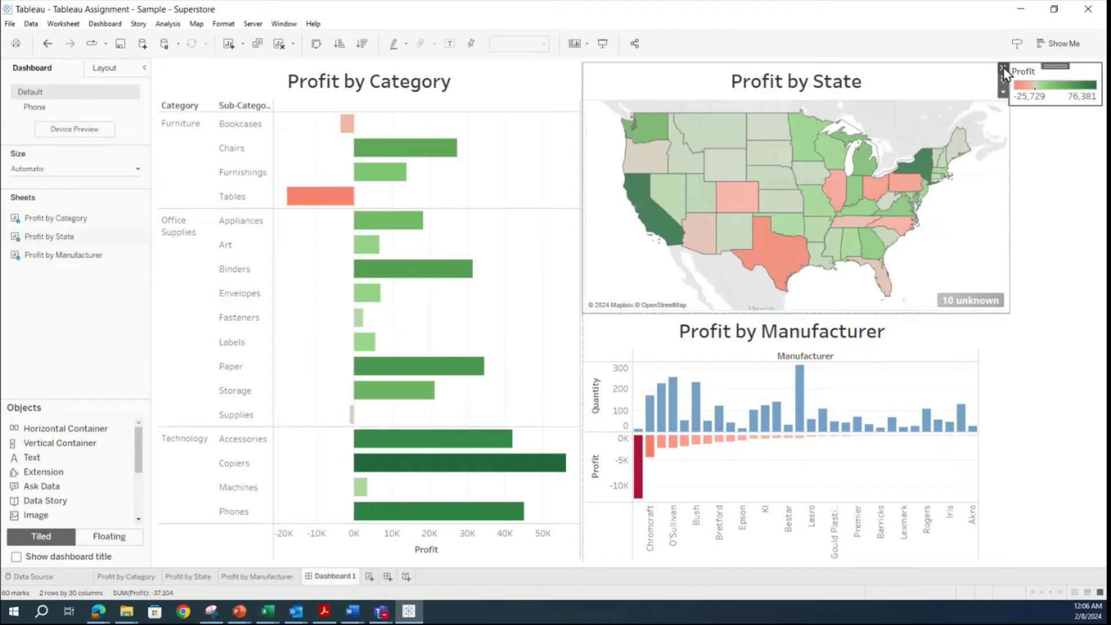
left_click(1004, 68)
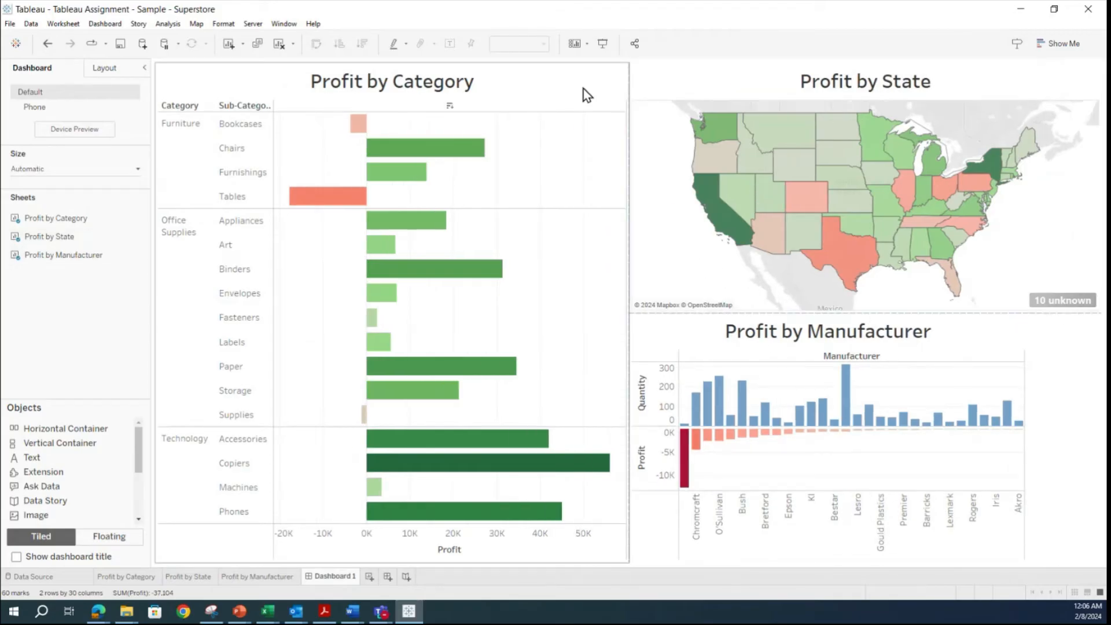
left_click(654, 72)
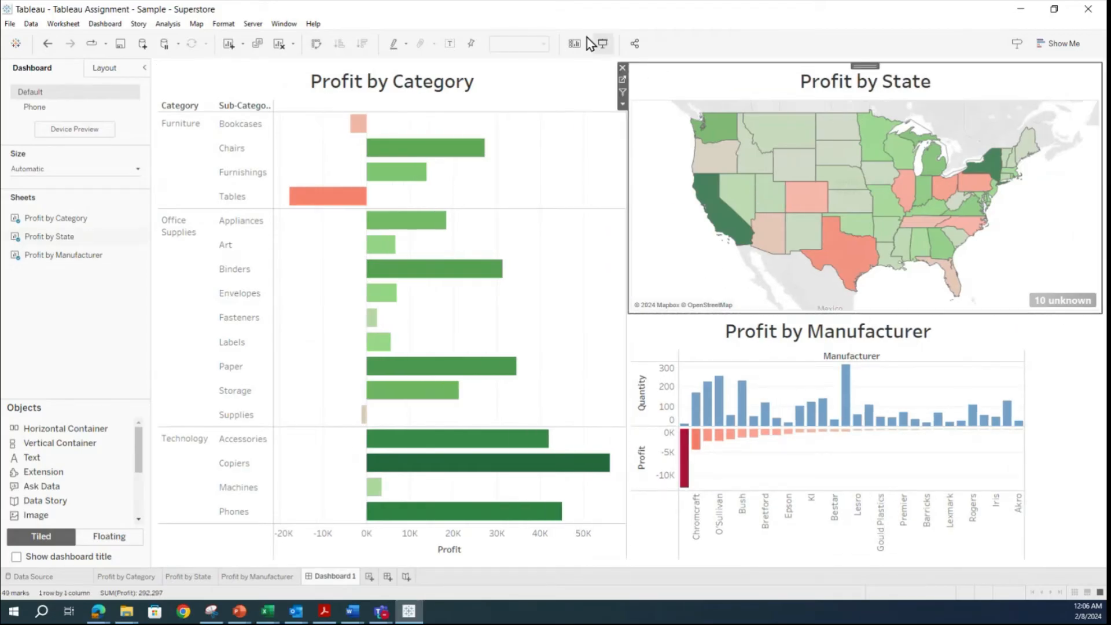
mouse_move(641, 130)
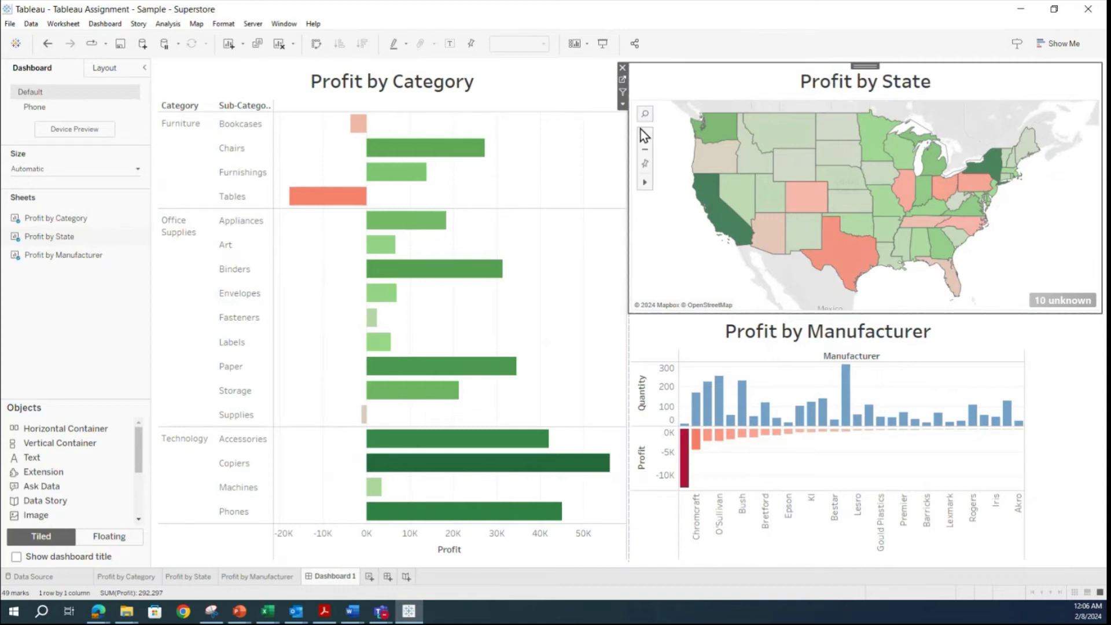
Set the Profit by Manufacturer chart to fit the Entire View.
left_click(1022, 377)
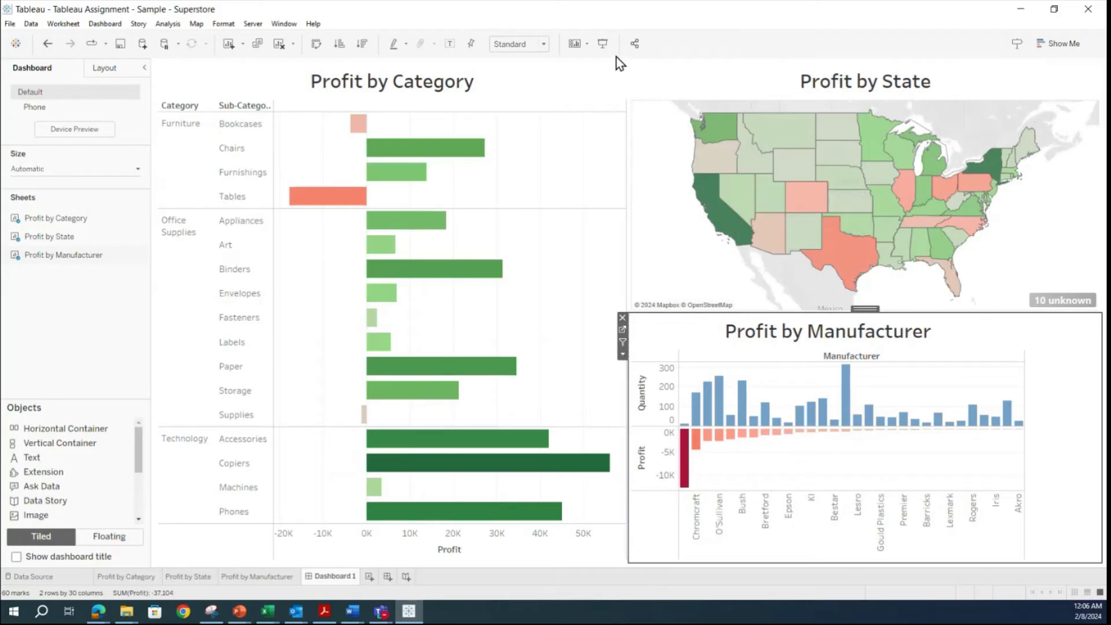
left_click(546, 44)
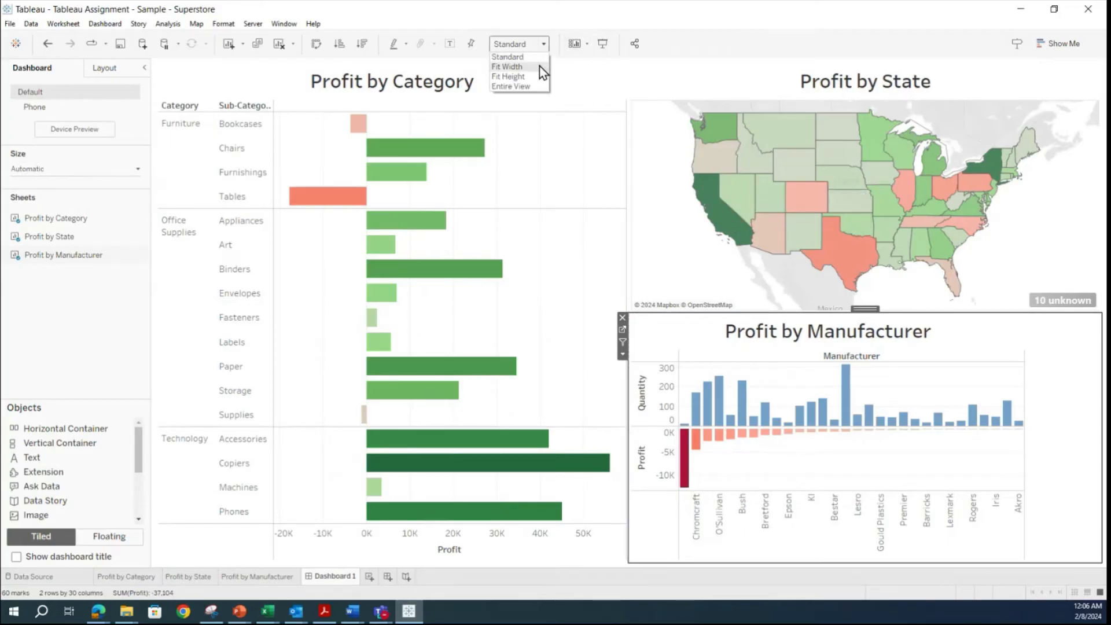
left_click(530, 85)
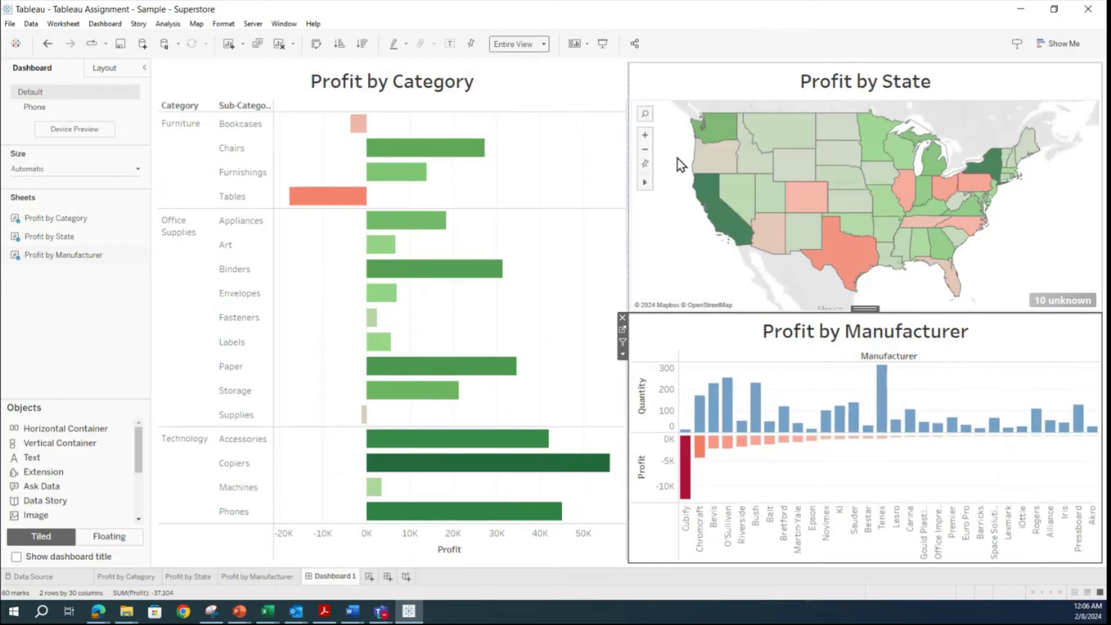
Hide the title of the Profit by Category chart on the dashboard.
left_click(660, 85)
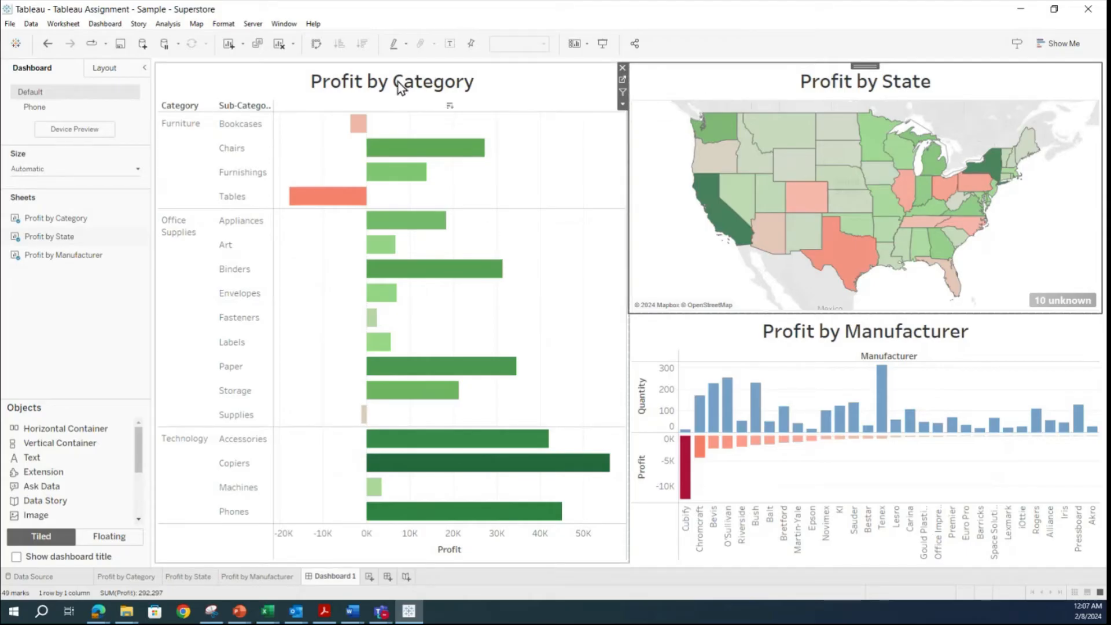
left_click(359, 93)
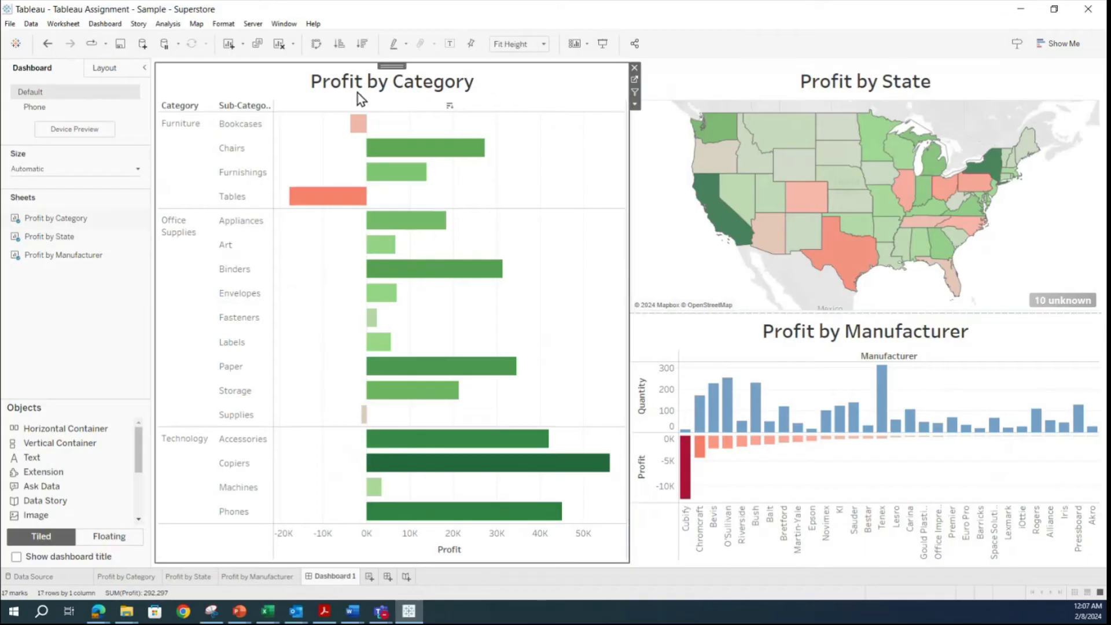
left_click(635, 104)
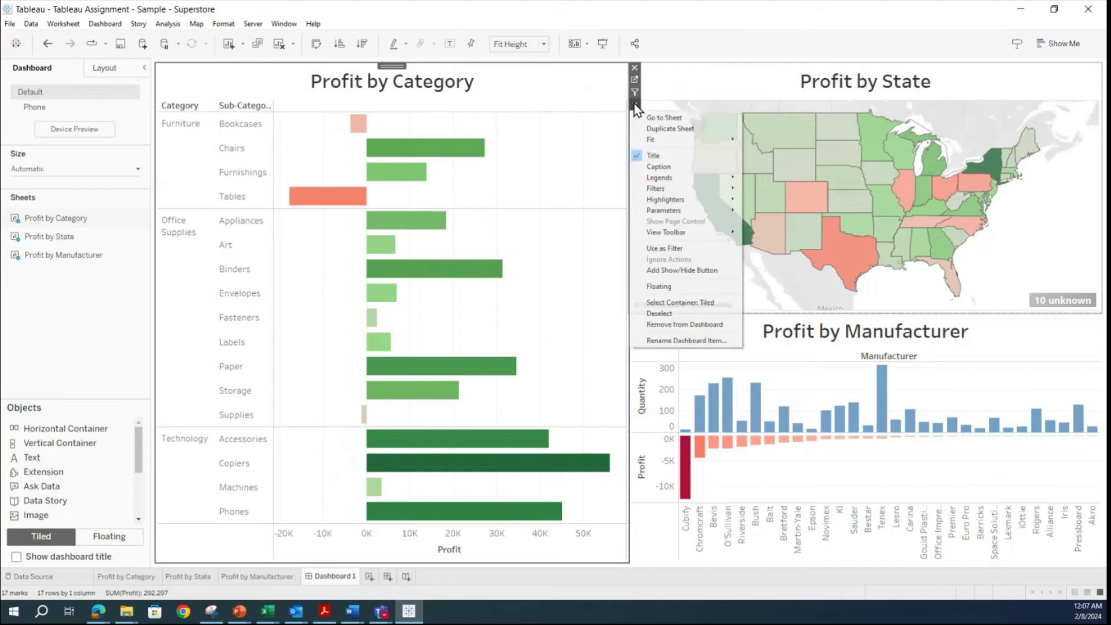
left_click(637, 158)
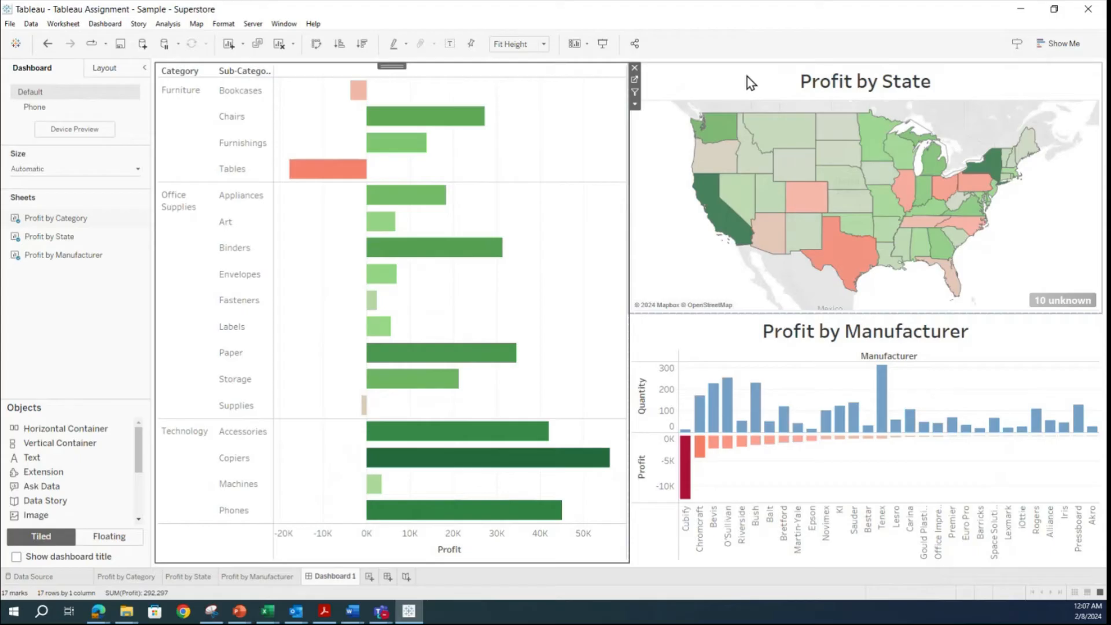
Hide the title of the Profit by State map on the dashboard.
left_click(797, 89)
mouse_move(868, 203)
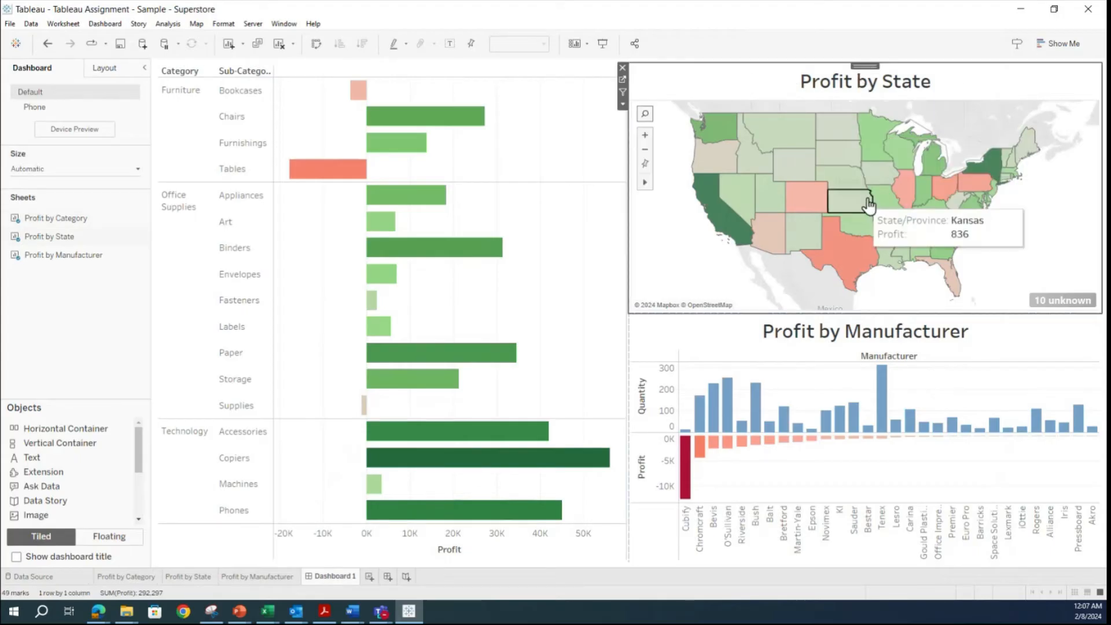
left_click(622, 106)
left_click(626, 145)
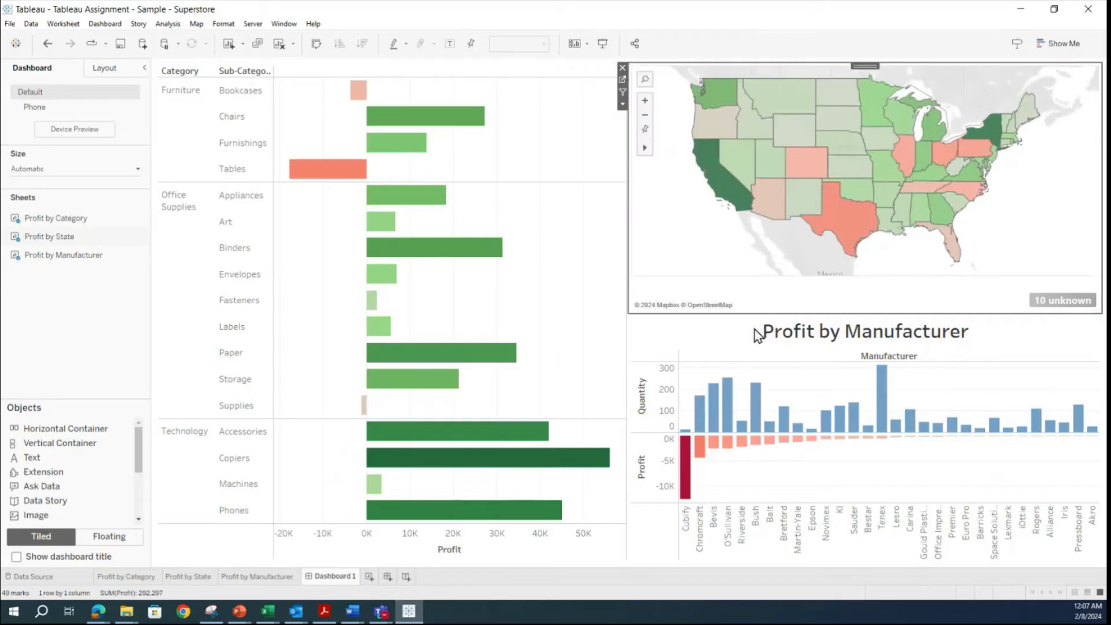
Hide the title of the Profit by Manufacturer chart on the dashboard.
left_click(716, 340)
left_click(622, 354)
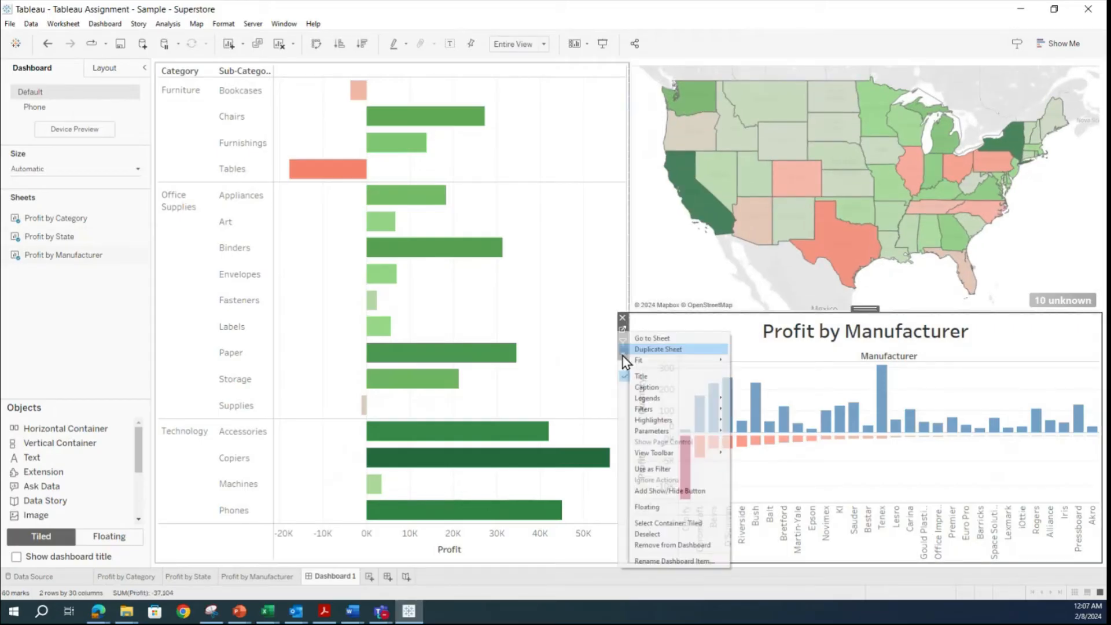
left_click(624, 377)
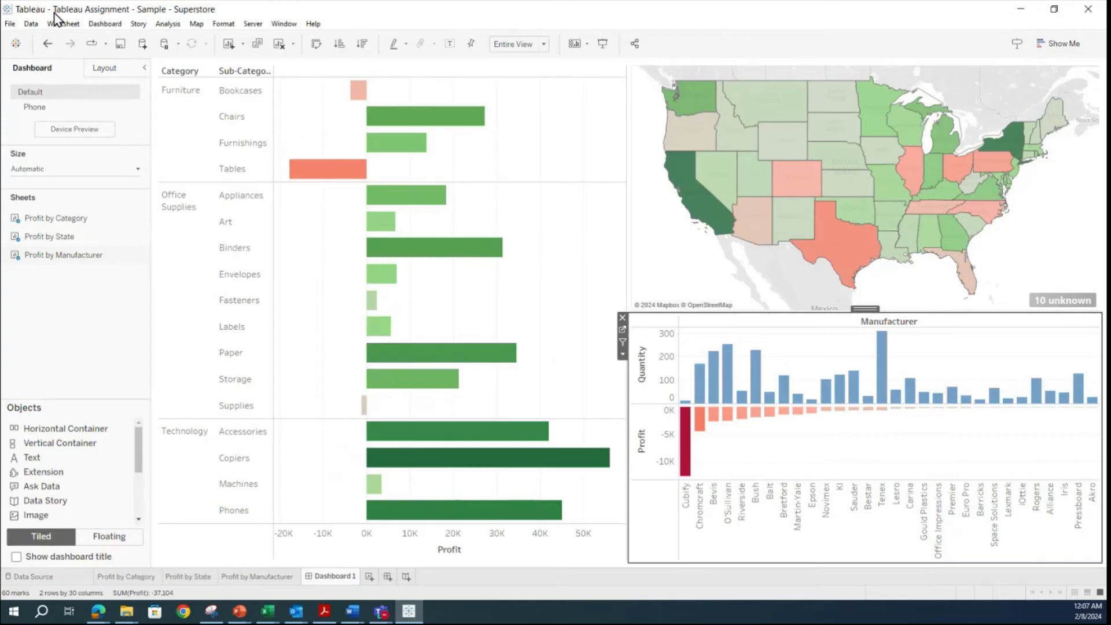
left_click(9, 24)
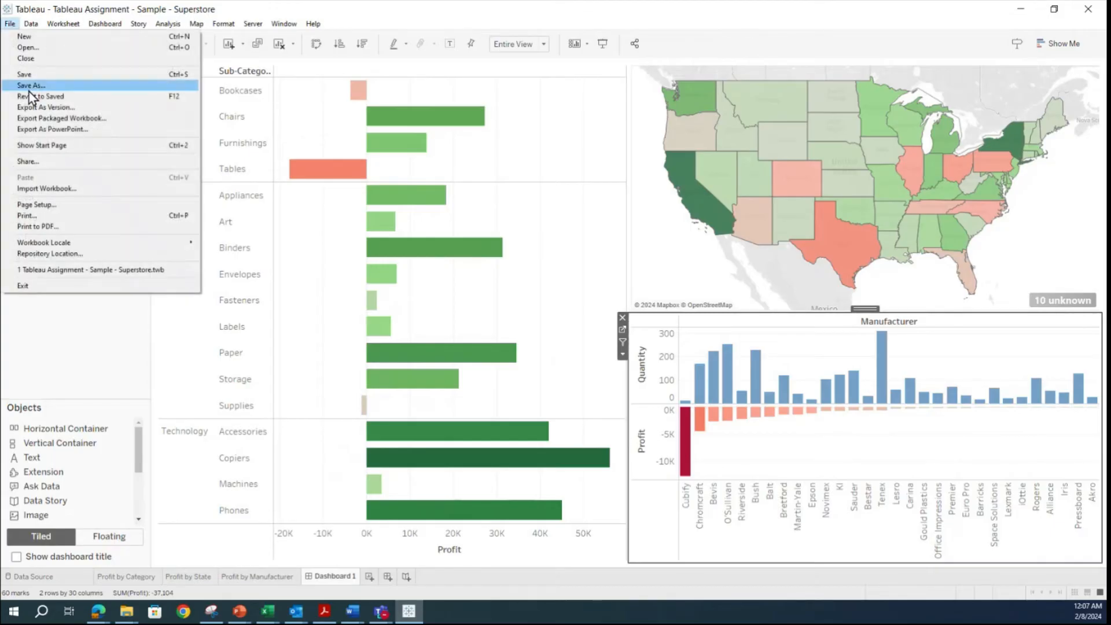
left_click(708, 30)
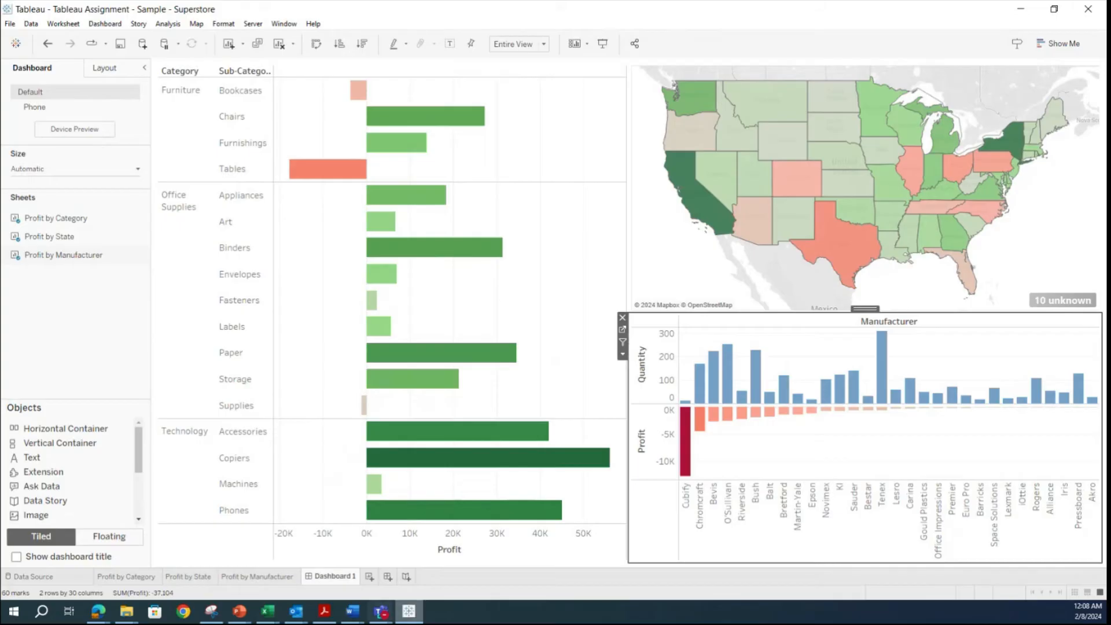
Switch to Snipping Tool, maximize its window and read through the Dashboard Top Tips list.
left_click(212, 618)
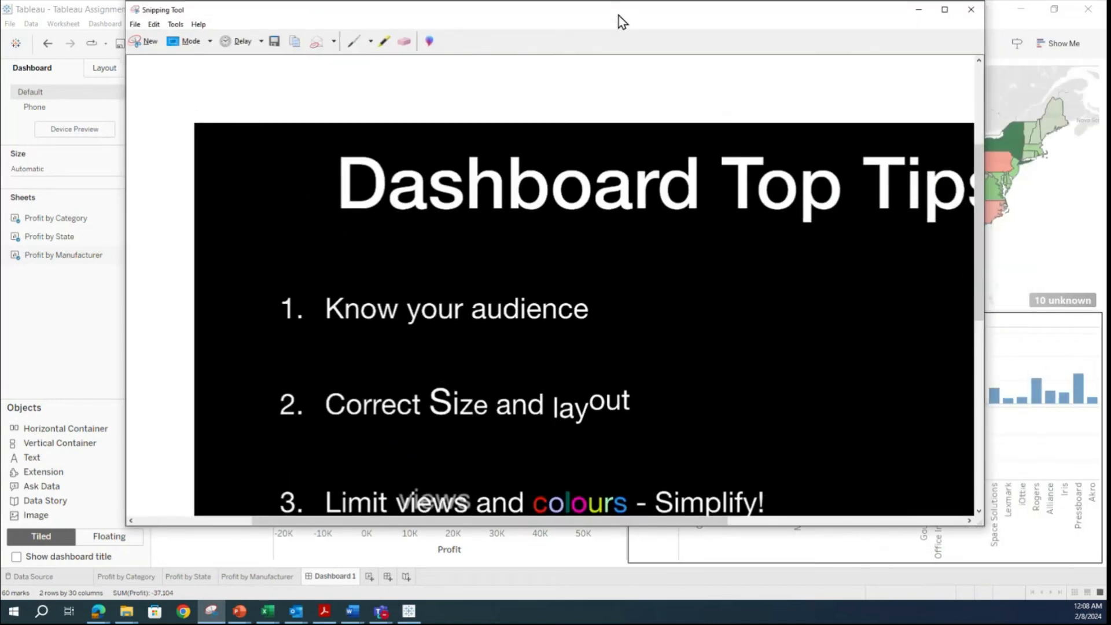
double_click(619, 16)
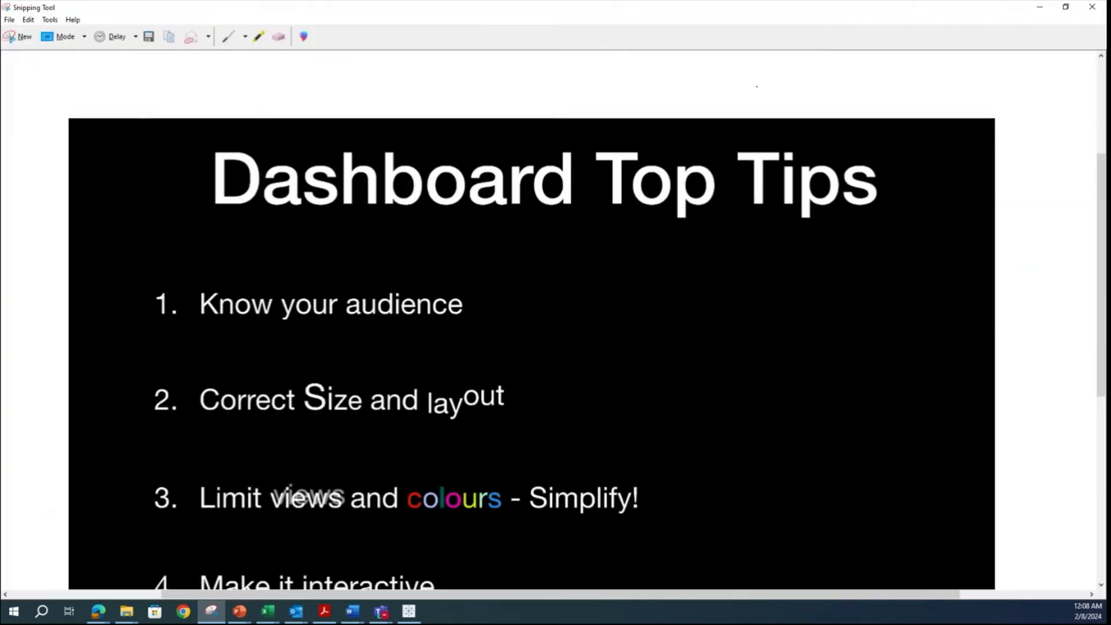
scroll(799, 300, "down", 2)
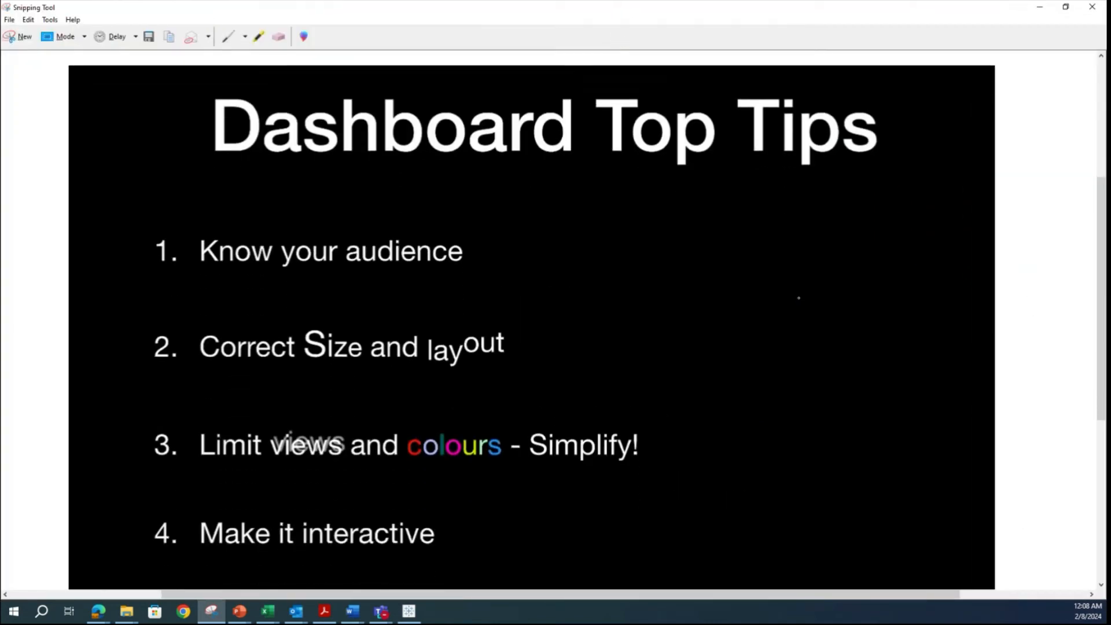
scroll(800, 295, "down", 1)
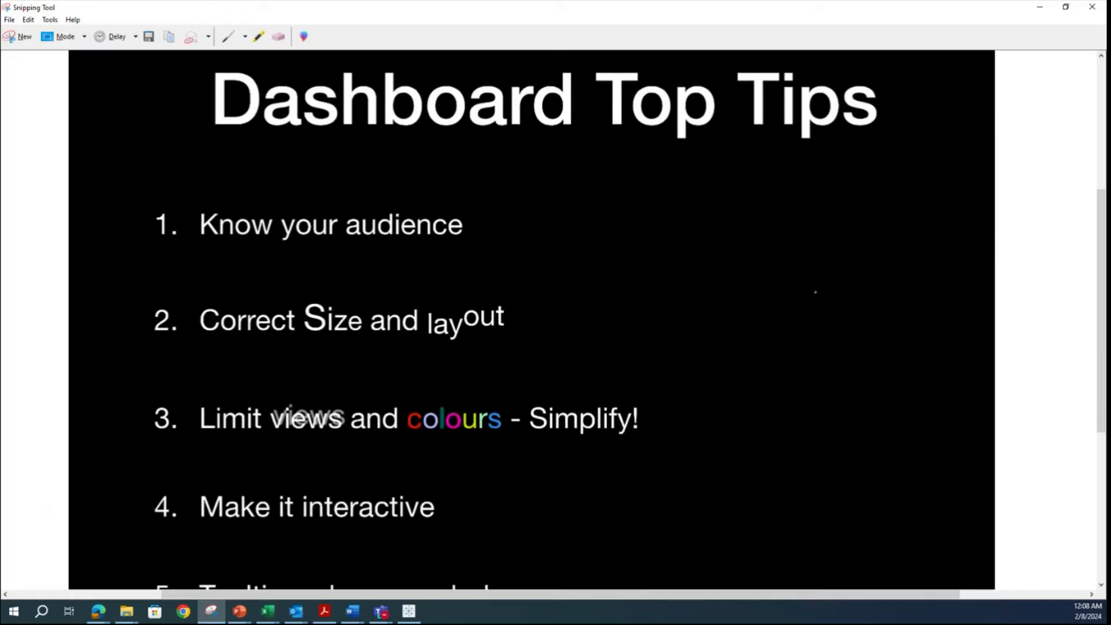
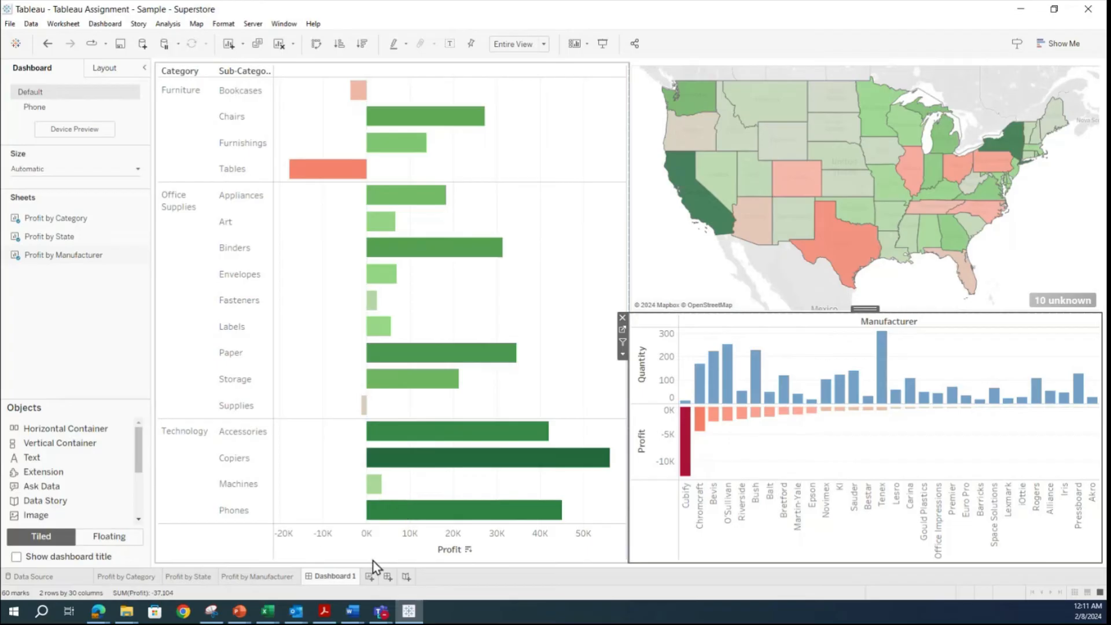
In Tableau, inspect the profit bars on the dashboard, view the Profit by Manufacturer sheet and return to Dashboard 1.
mouse_move(416, 194)
mouse_move(334, 180)
mouse_move(578, 461)
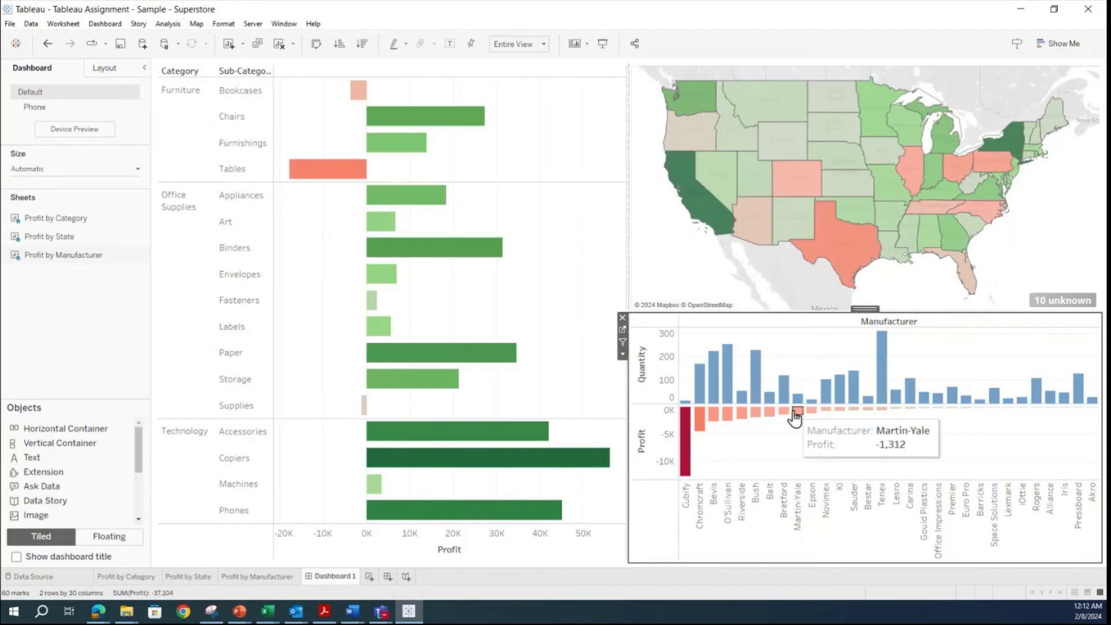
mouse_move(929, 421)
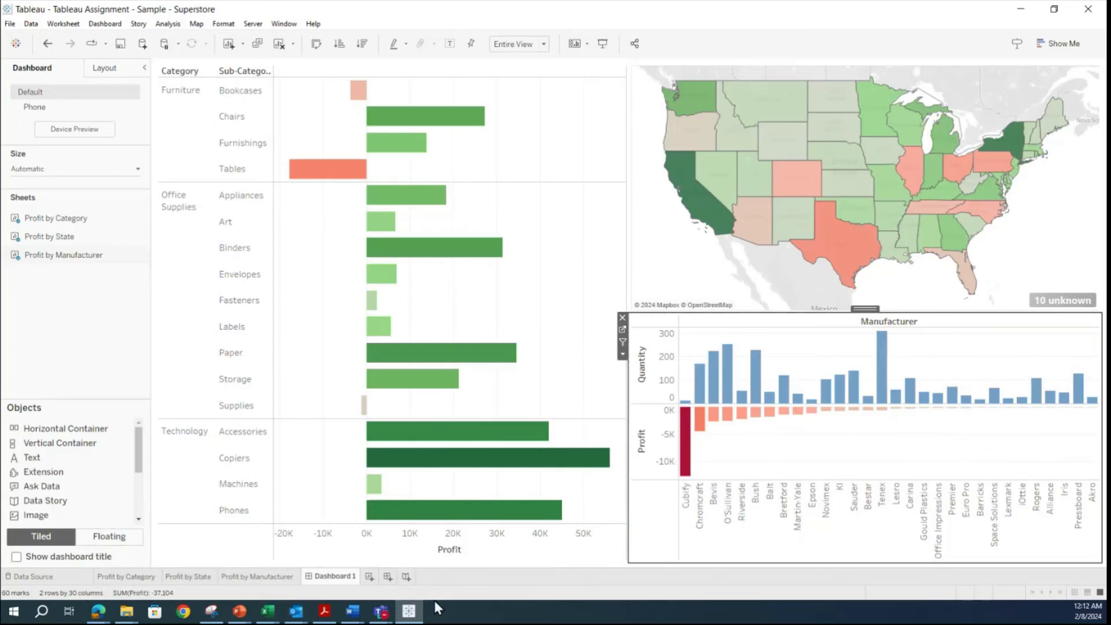
left_click(257, 578)
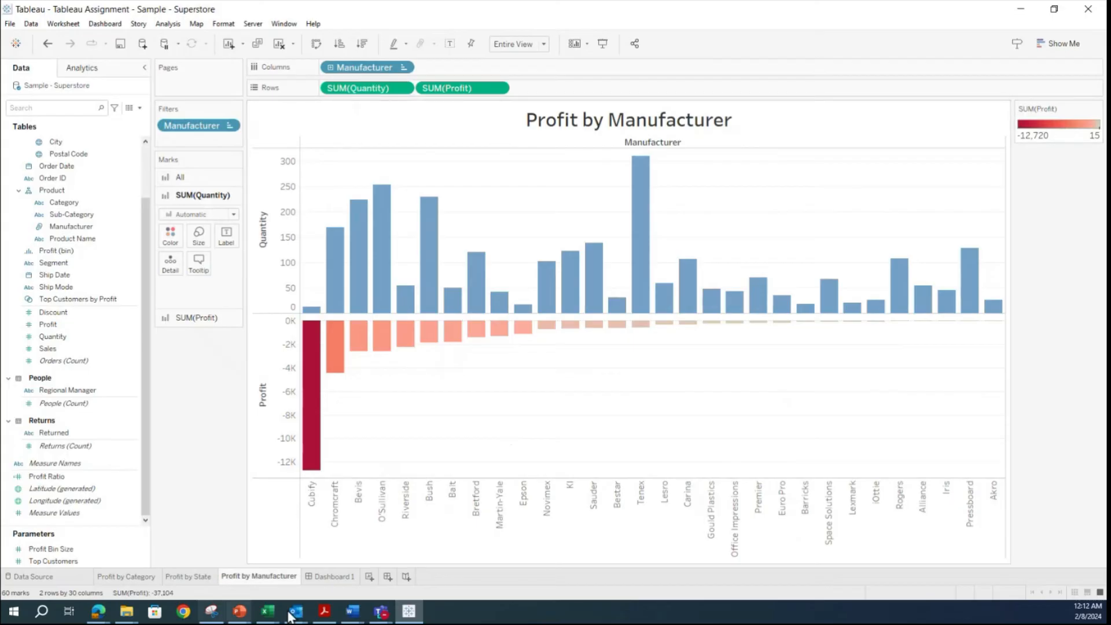
left_click(332, 578)
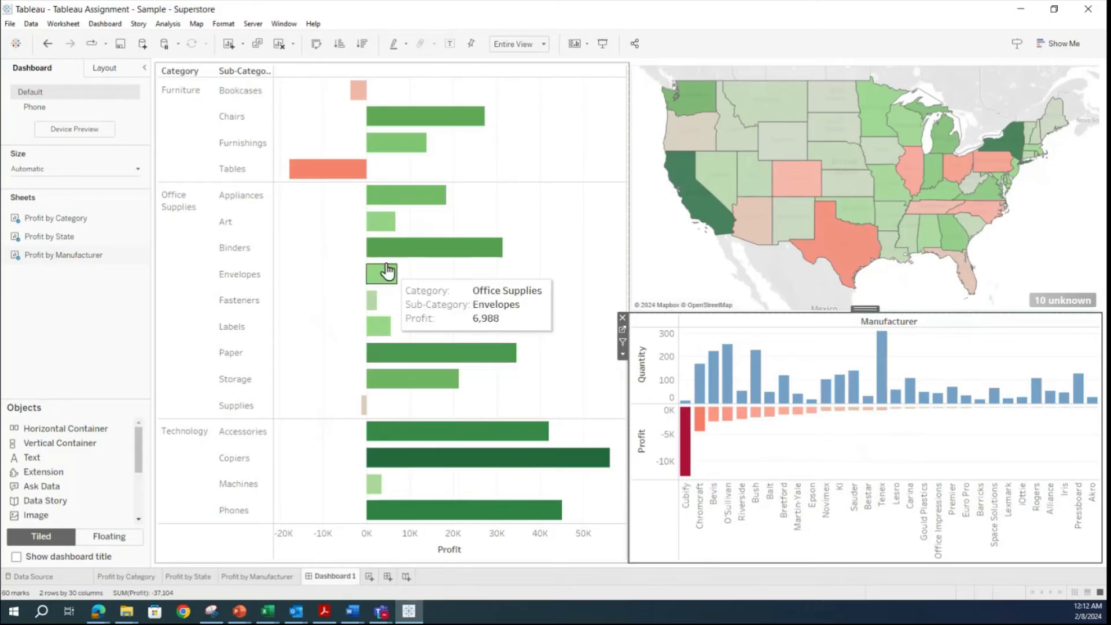
Select and deselect the Tables bar and the Chromcraft profit bar to check whether the other dashboard charts respond.
left_click(306, 174)
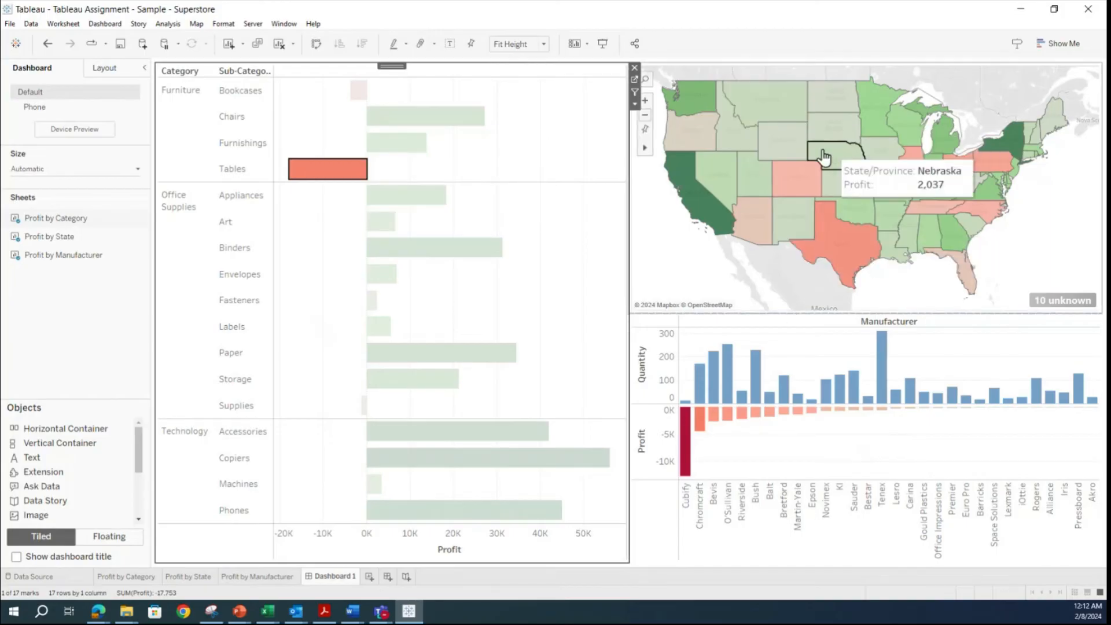
left_click(313, 175)
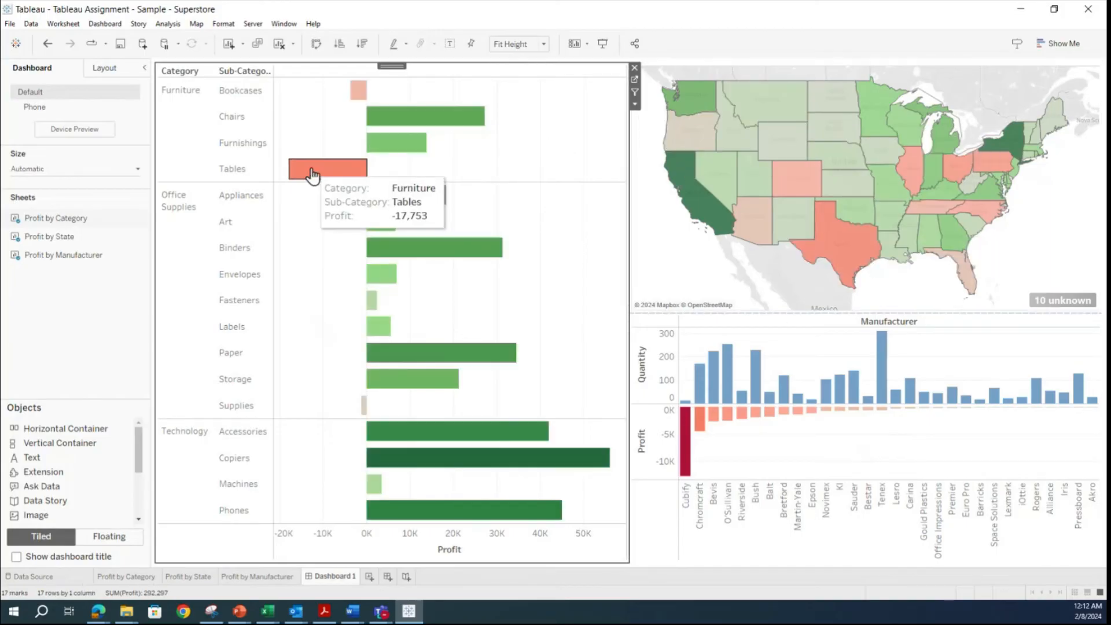
left_click(700, 427)
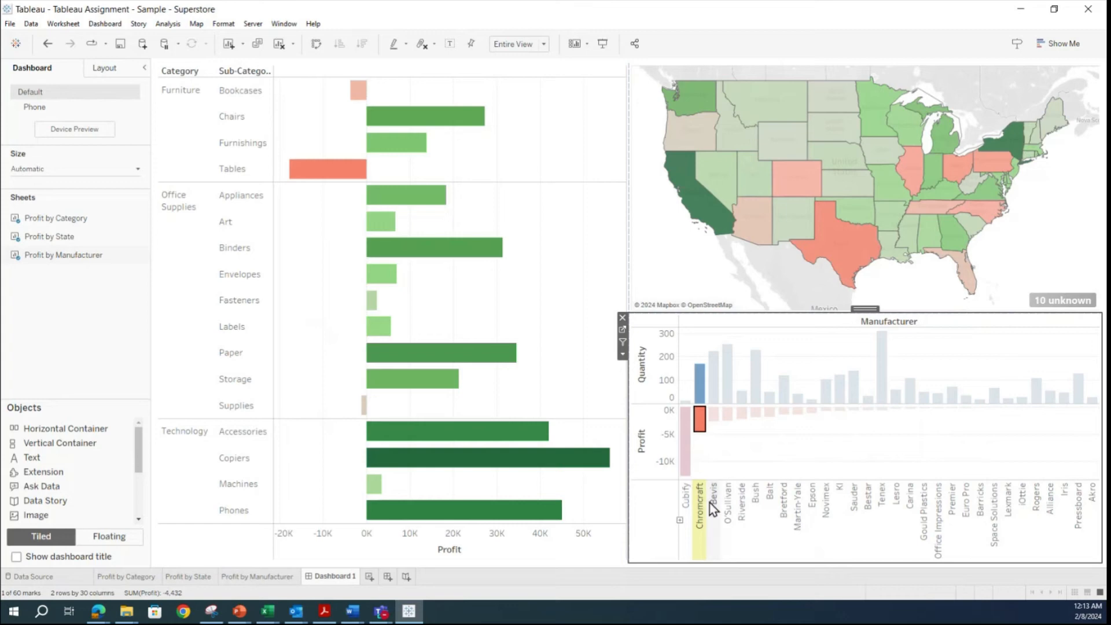
mouse_move(703, 429)
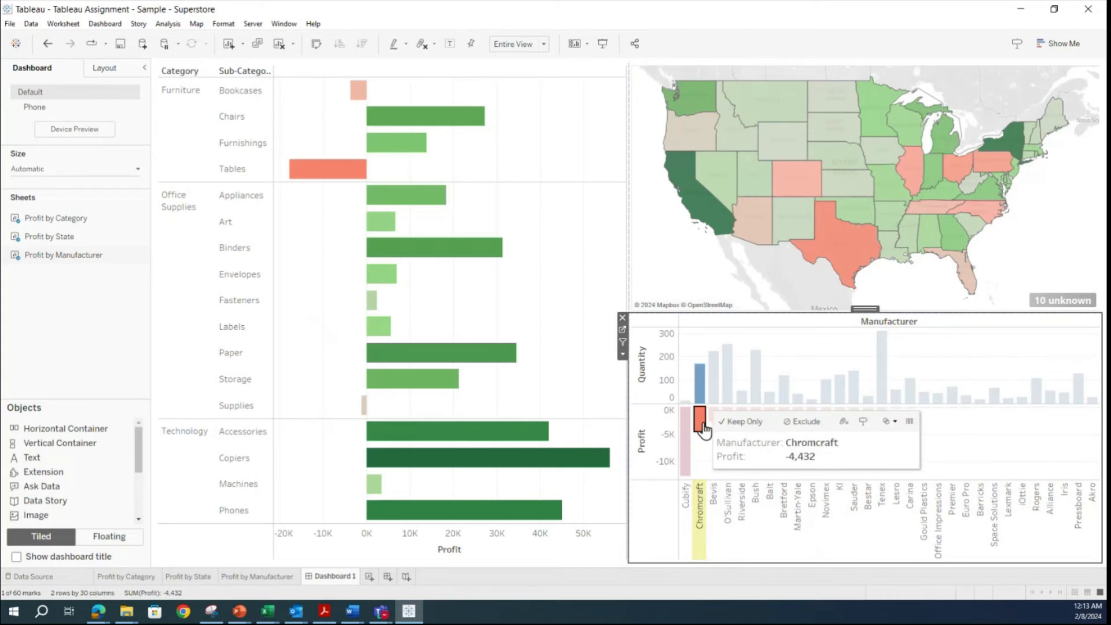
mouse_move(699, 395)
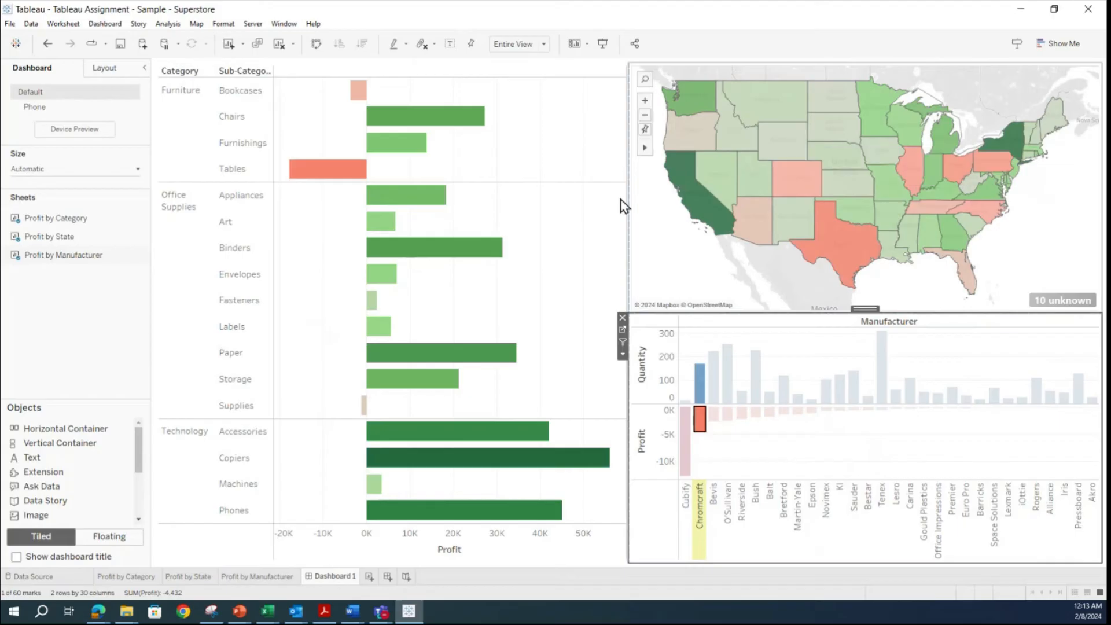
left_click(702, 431)
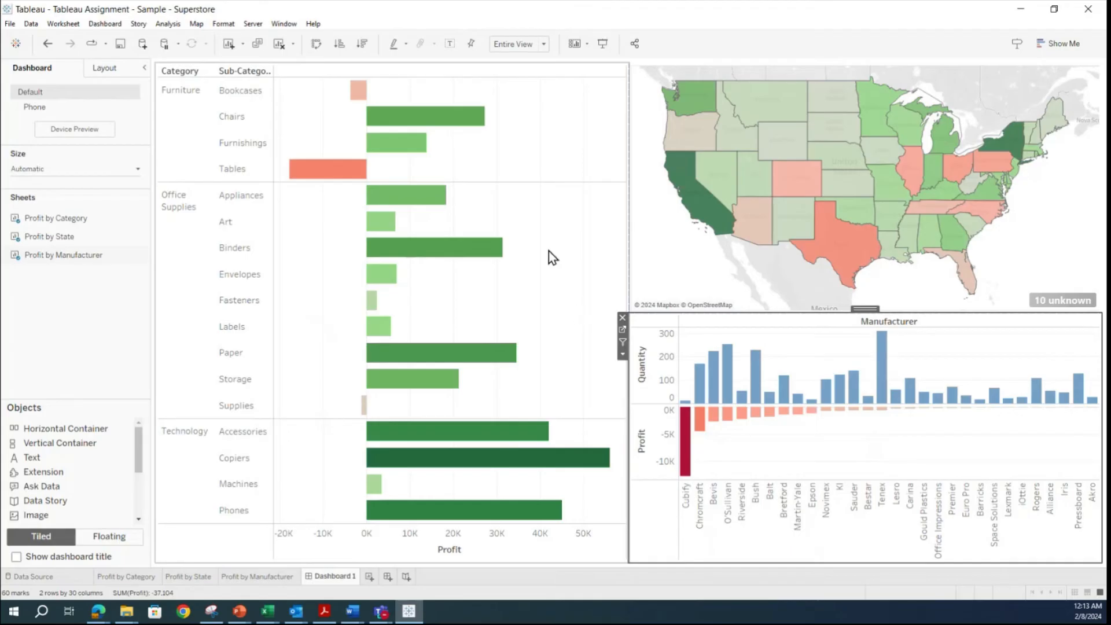
Turn on Use as Filter for the Profit by Category chart on the dashboard.
left_click(562, 156)
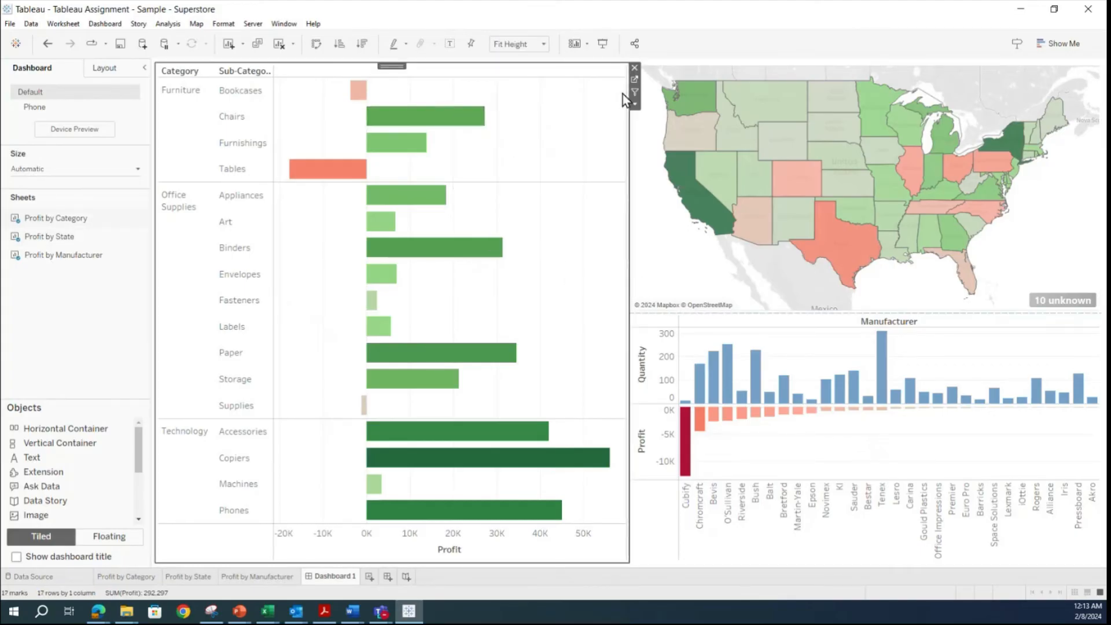
left_click(644, 173)
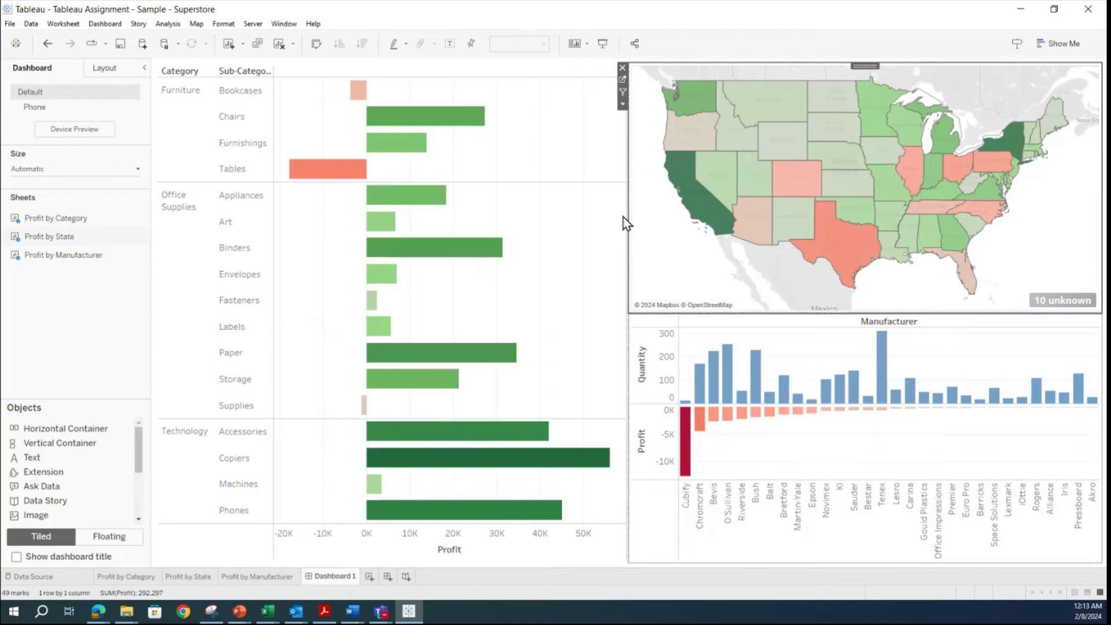
left_click(661, 560)
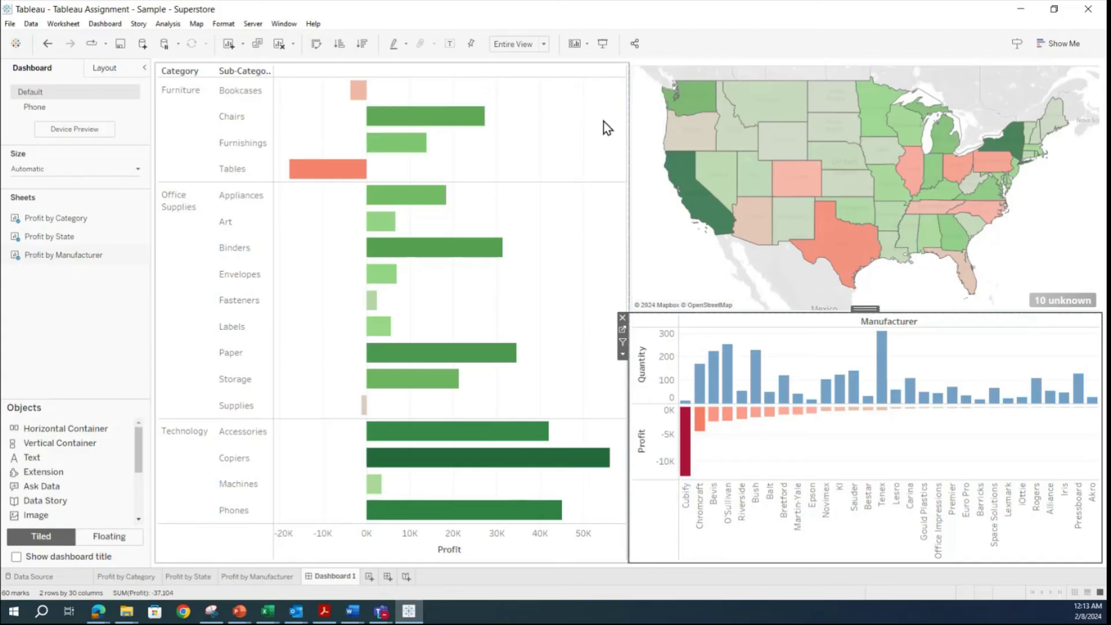
left_click(594, 134)
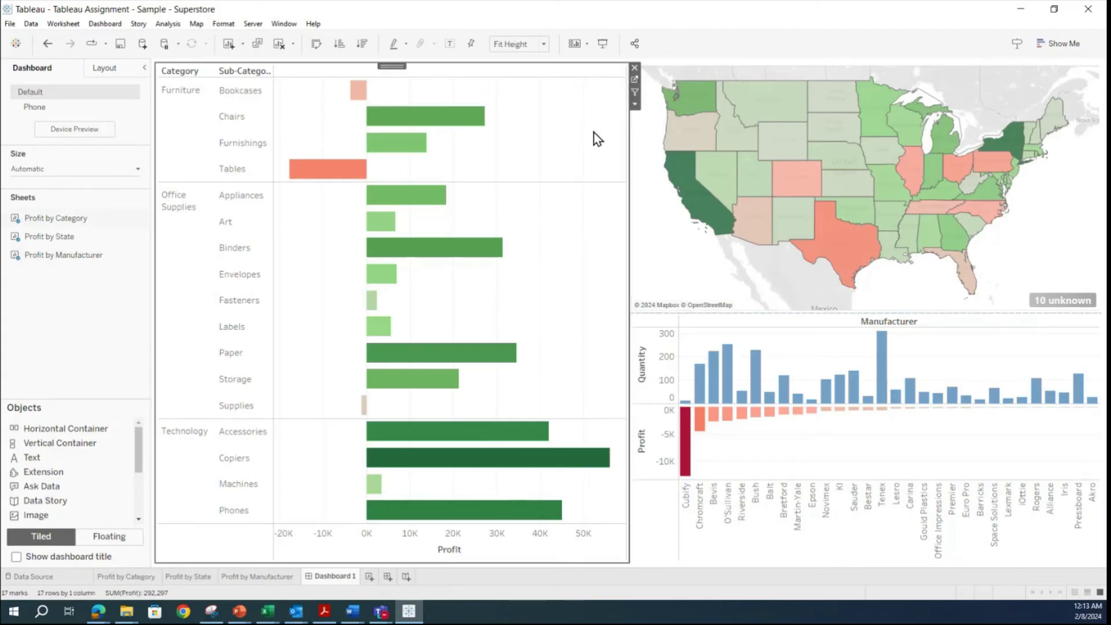
left_click(635, 93)
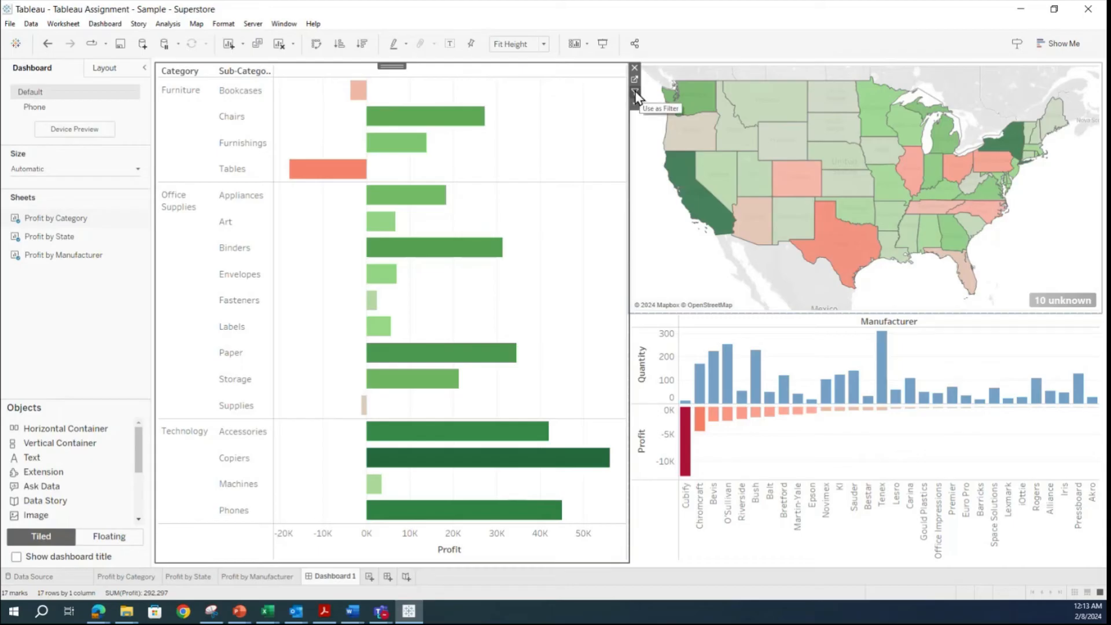
left_click(636, 94)
Filter the dashboard by the Tables bar, review the map and manufacturer chart, and clear the selection.
left_click(338, 176)
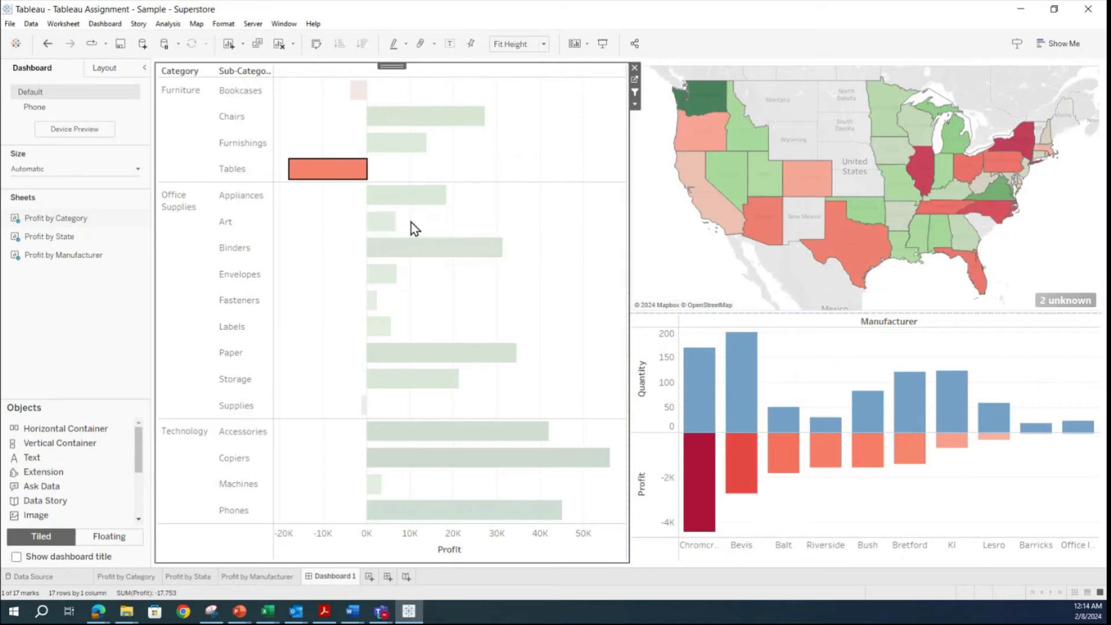
mouse_move(333, 177)
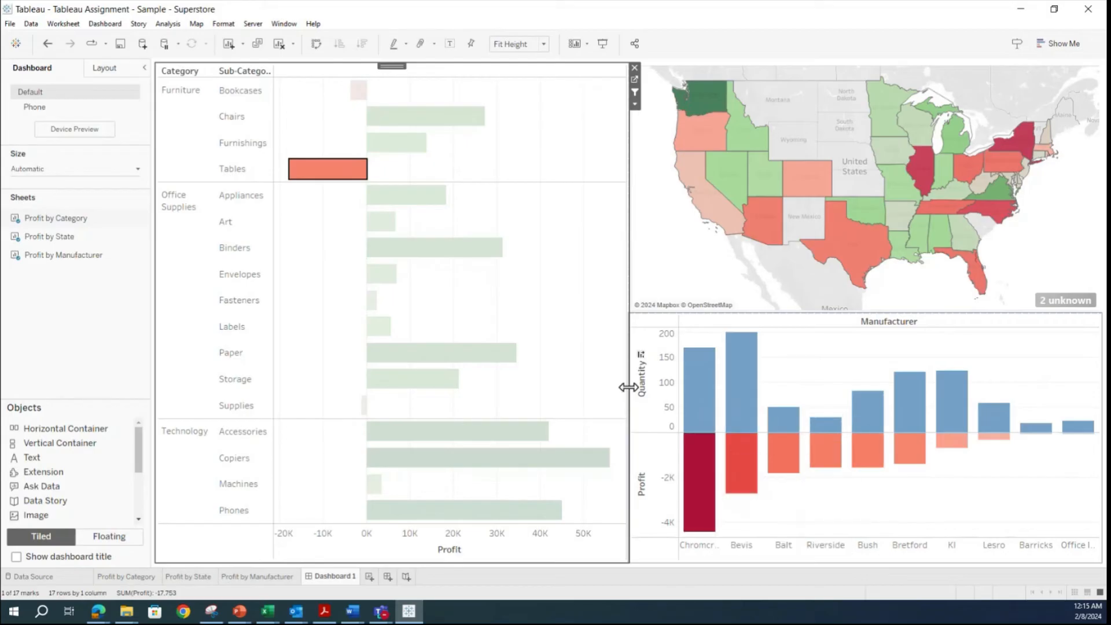
left_click(325, 169)
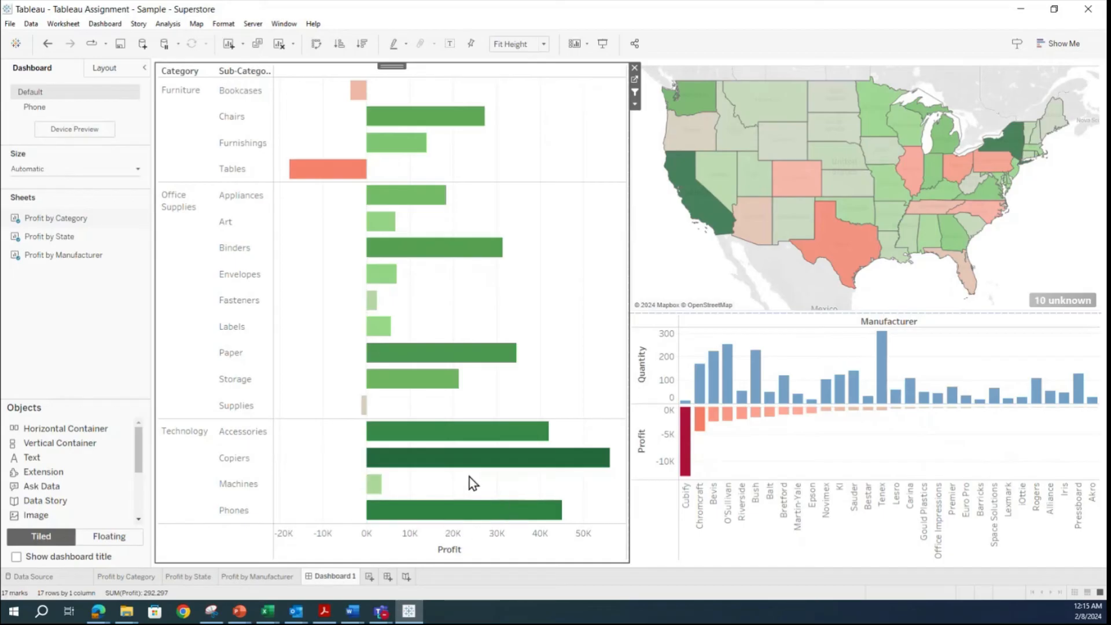
Filter the dashboard by the Copiers bar and inspect state profits on the map, including California, Washington and North Carolina.
left_click(499, 461)
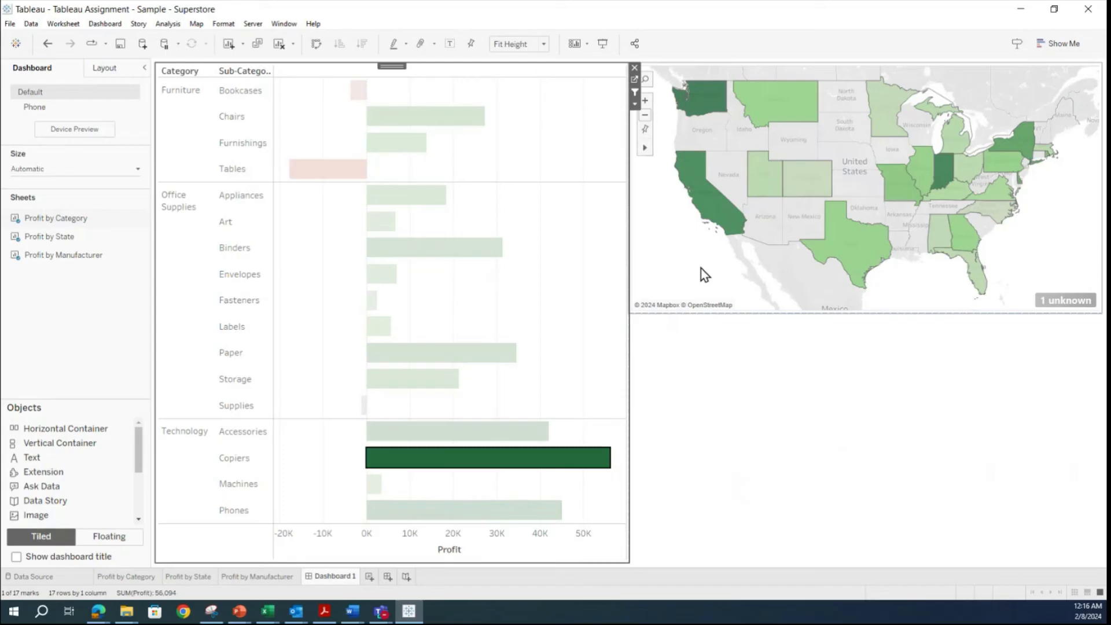
mouse_move(811, 183)
mouse_move(1005, 216)
mouse_move(725, 215)
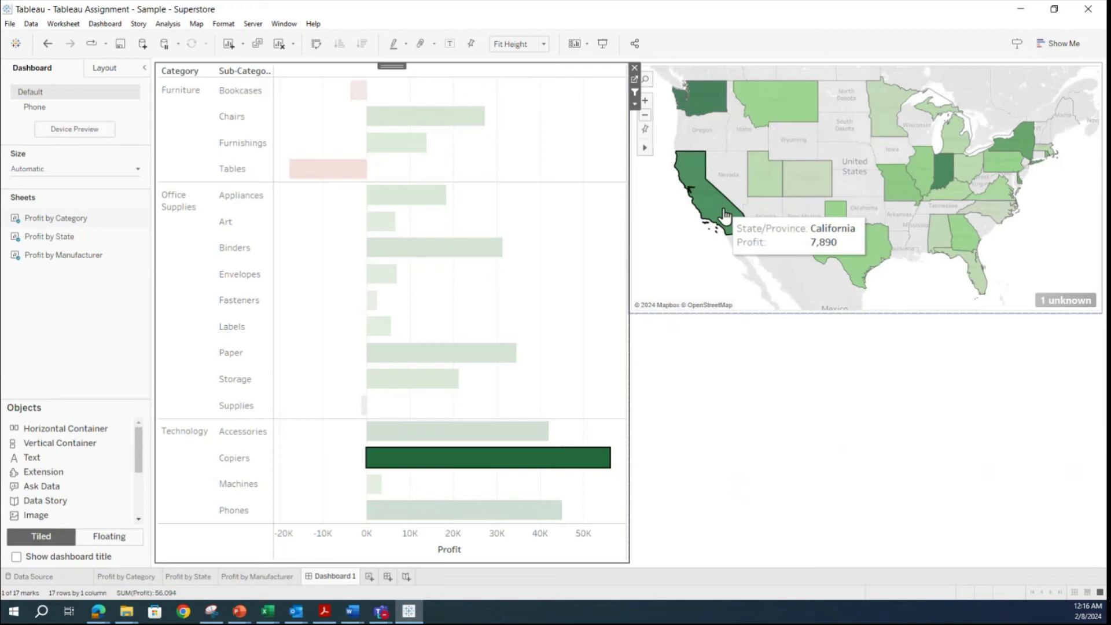
mouse_move(701, 98)
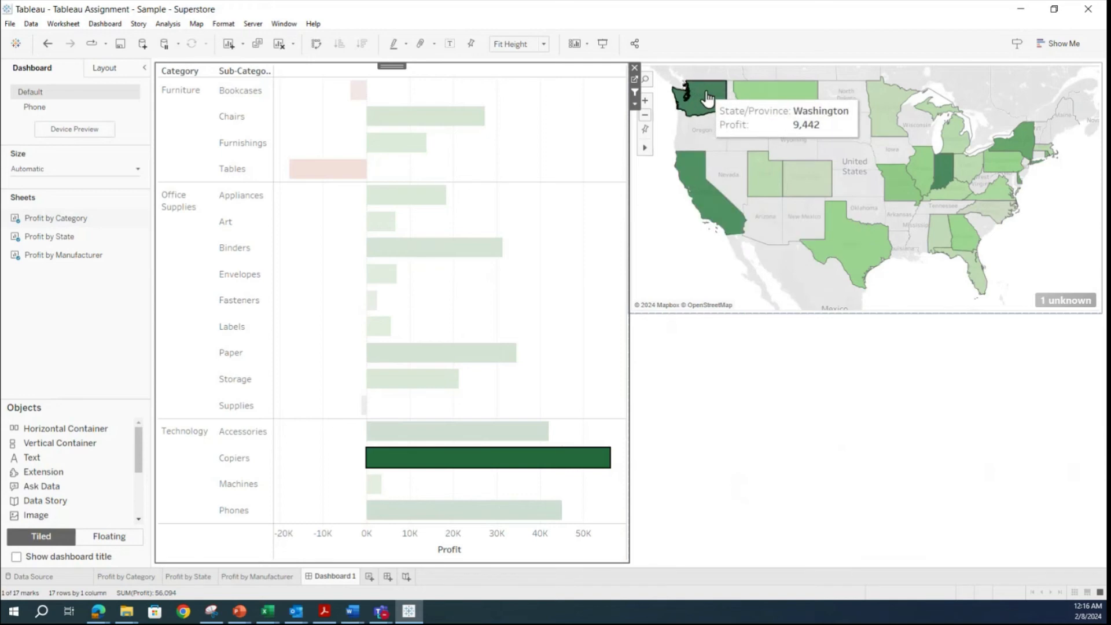
mouse_move(942, 175)
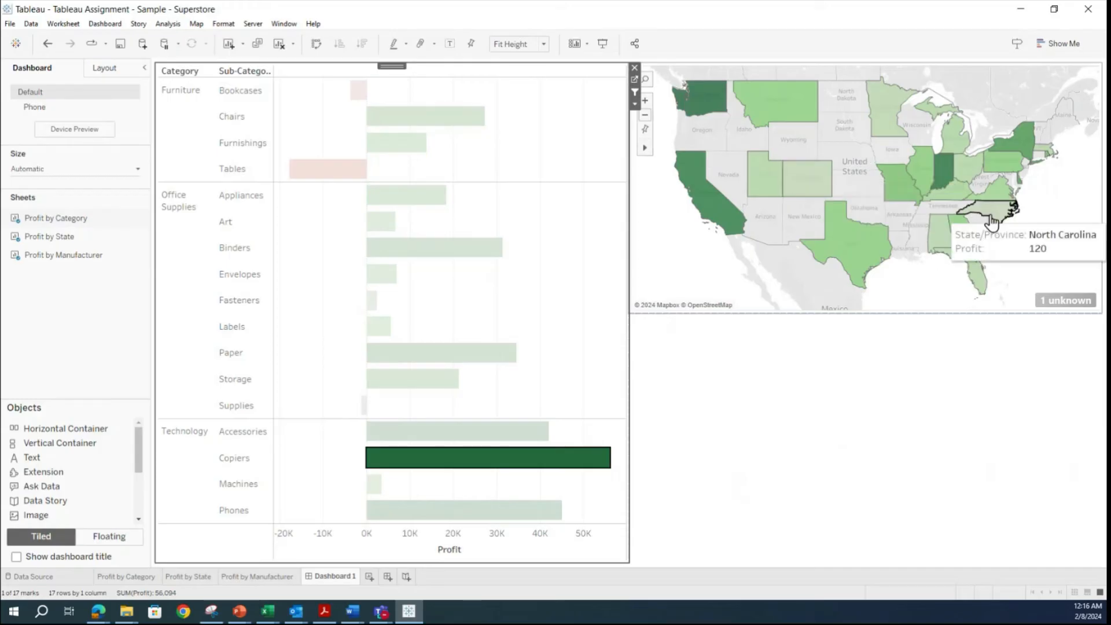
mouse_move(1050, 154)
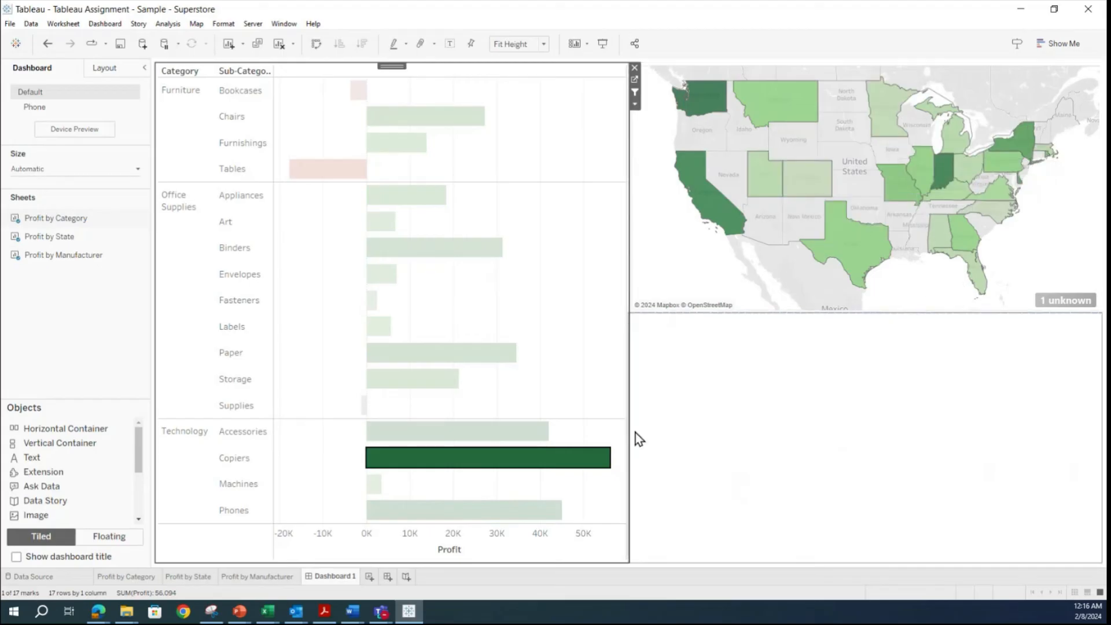
mouse_move(435, 458)
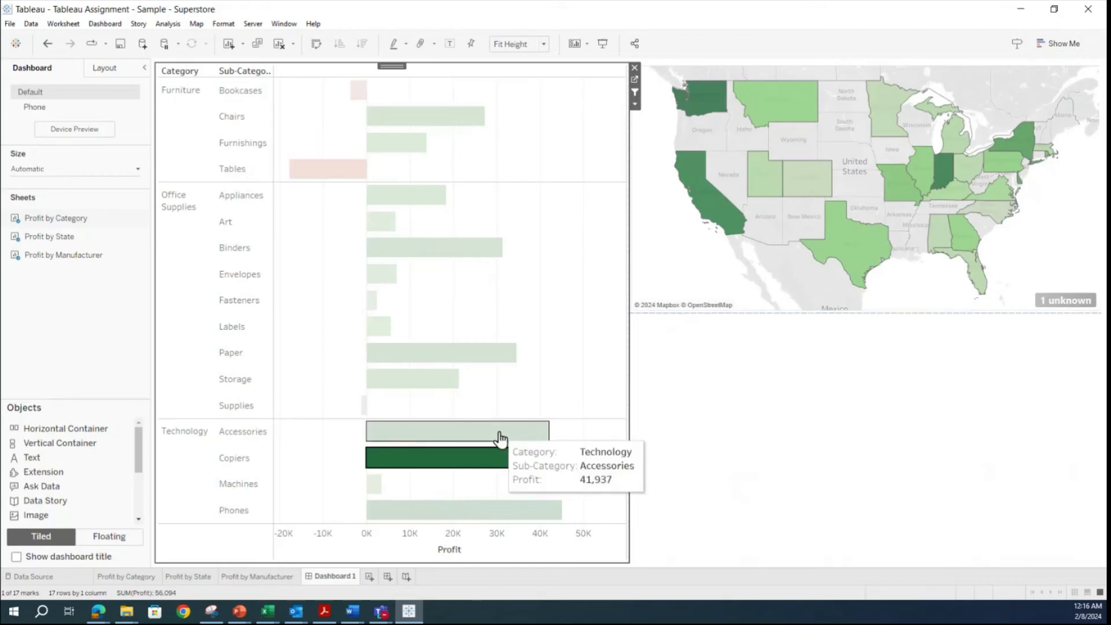
mouse_move(353, 89)
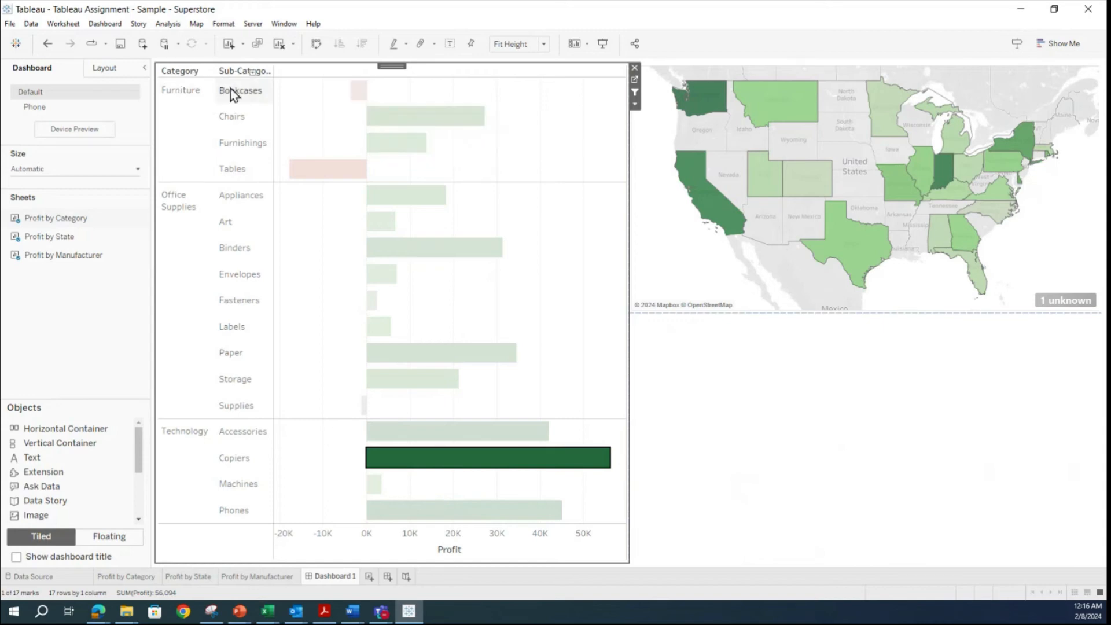
Filter the dashboard by the Bookcases bar, review its states and manufacturers, and clear the selection.
left_click(358, 92)
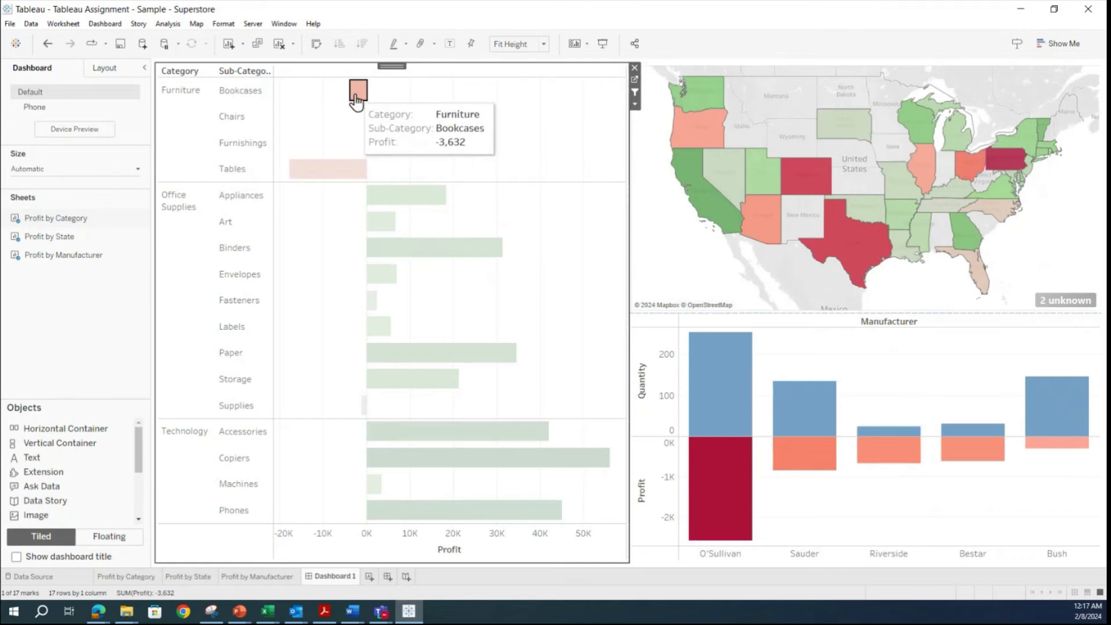
mouse_move(356, 102)
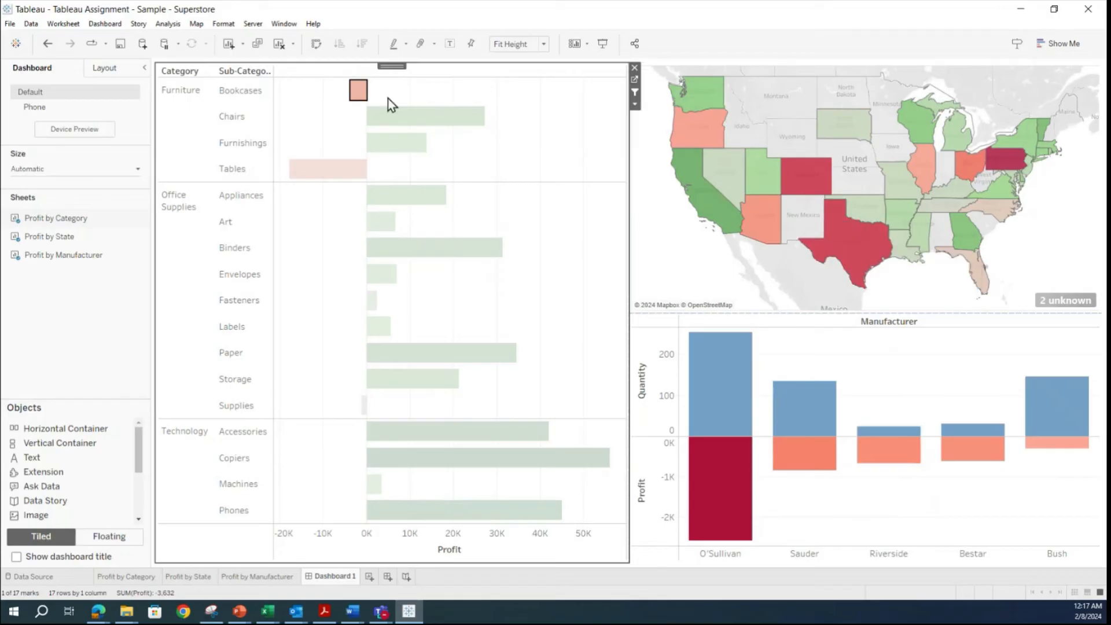
left_click(357, 90)
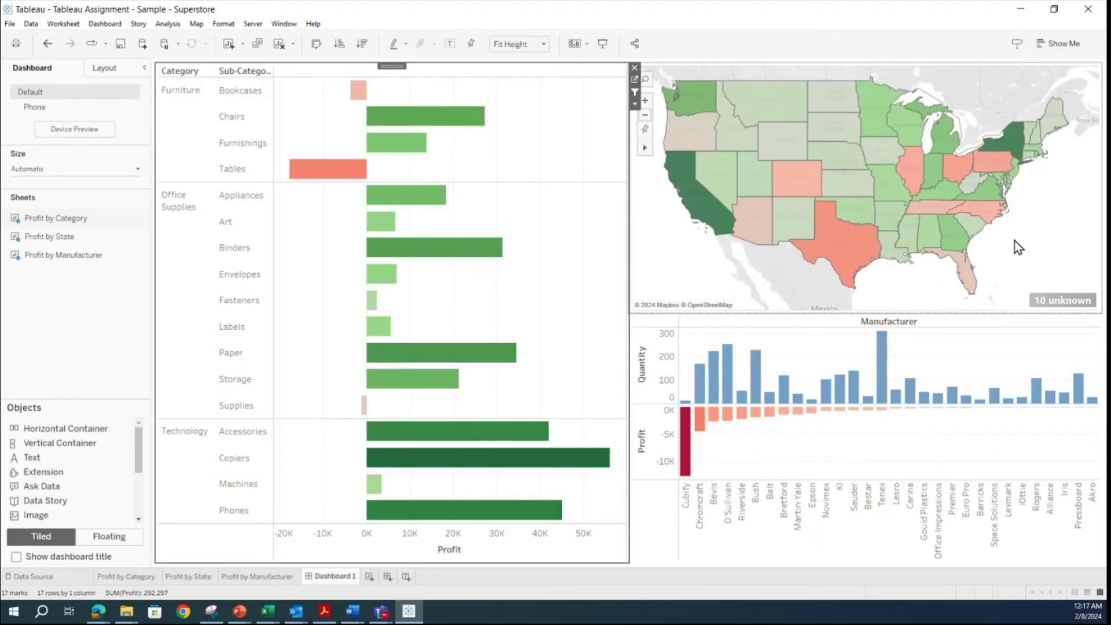
Select and deselect California, Nebraska and Texas on the map to check whether the other charts respond.
left_click(713, 220)
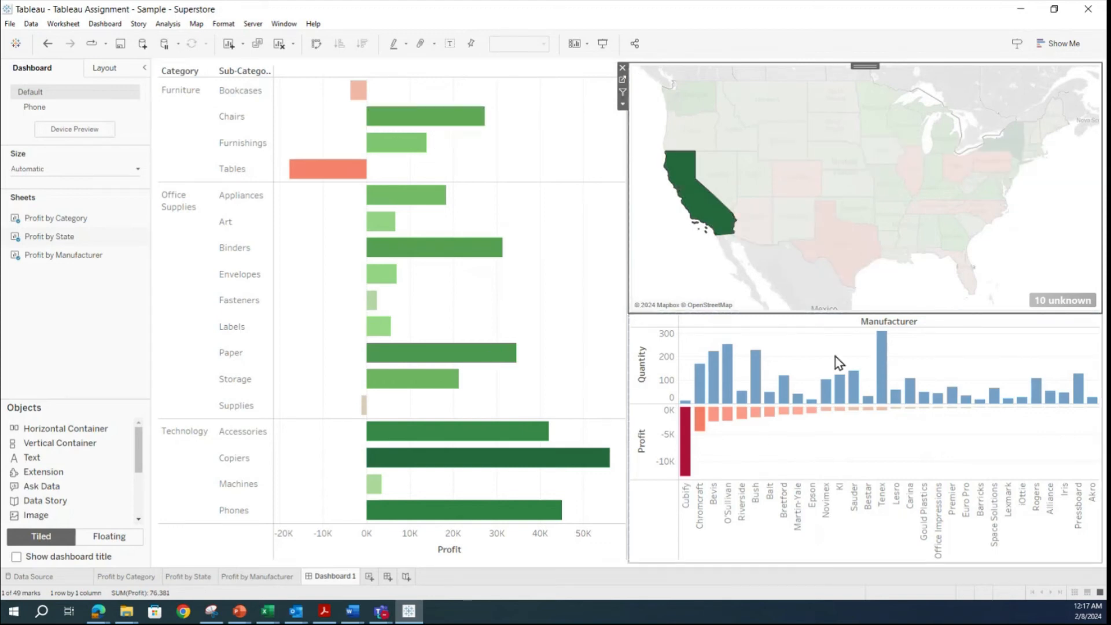
left_click(702, 218)
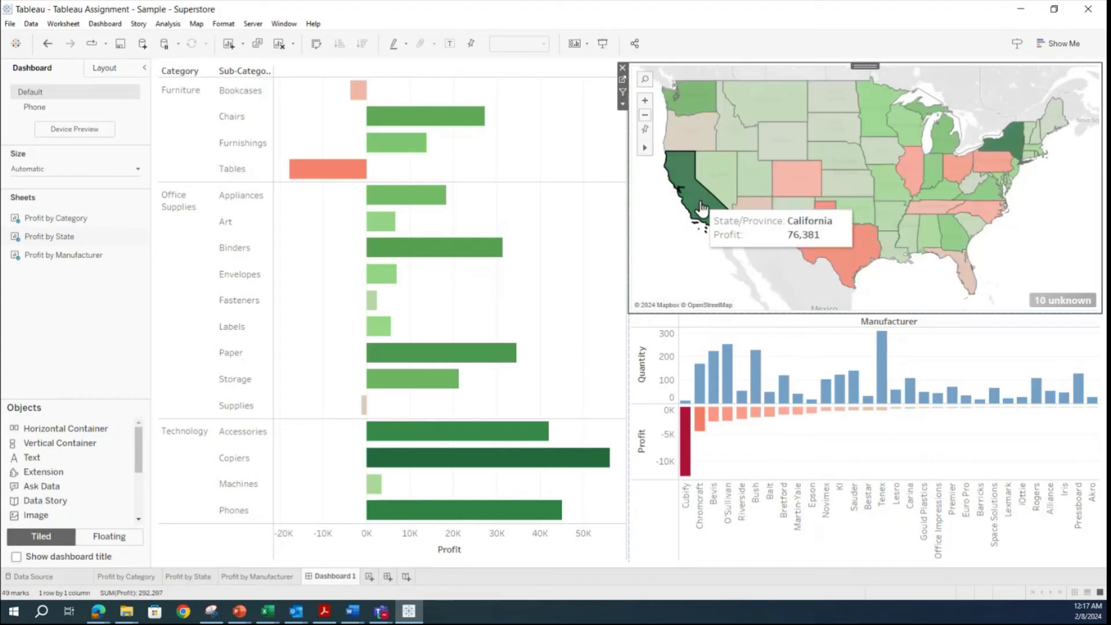
left_click(837, 155)
mouse_move(838, 155)
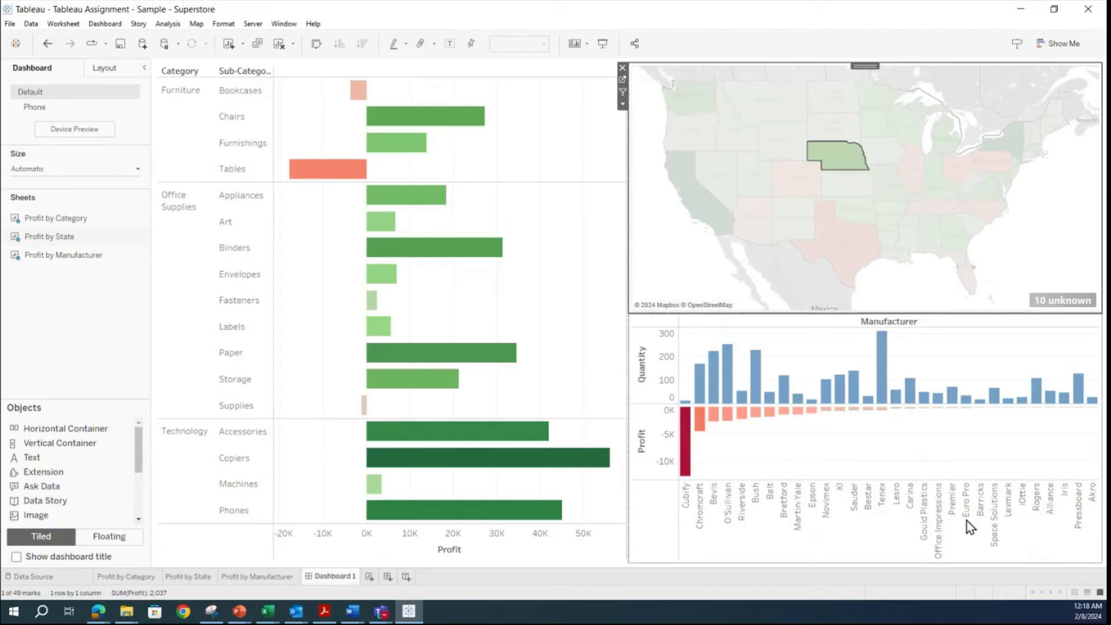
left_click(833, 159)
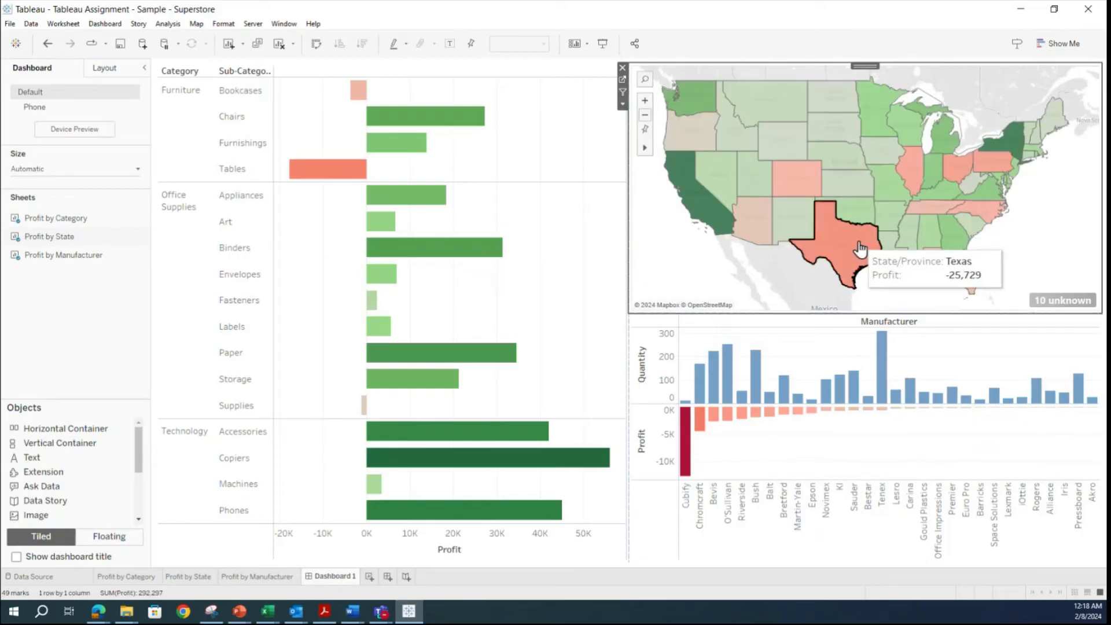
left_click(859, 240)
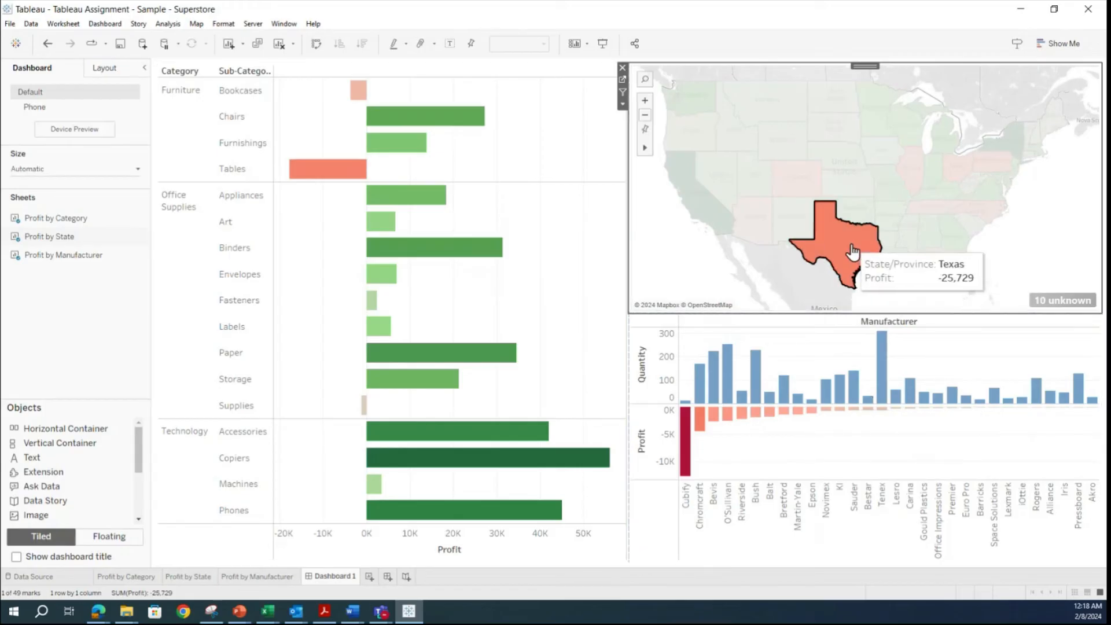
left_click(868, 267)
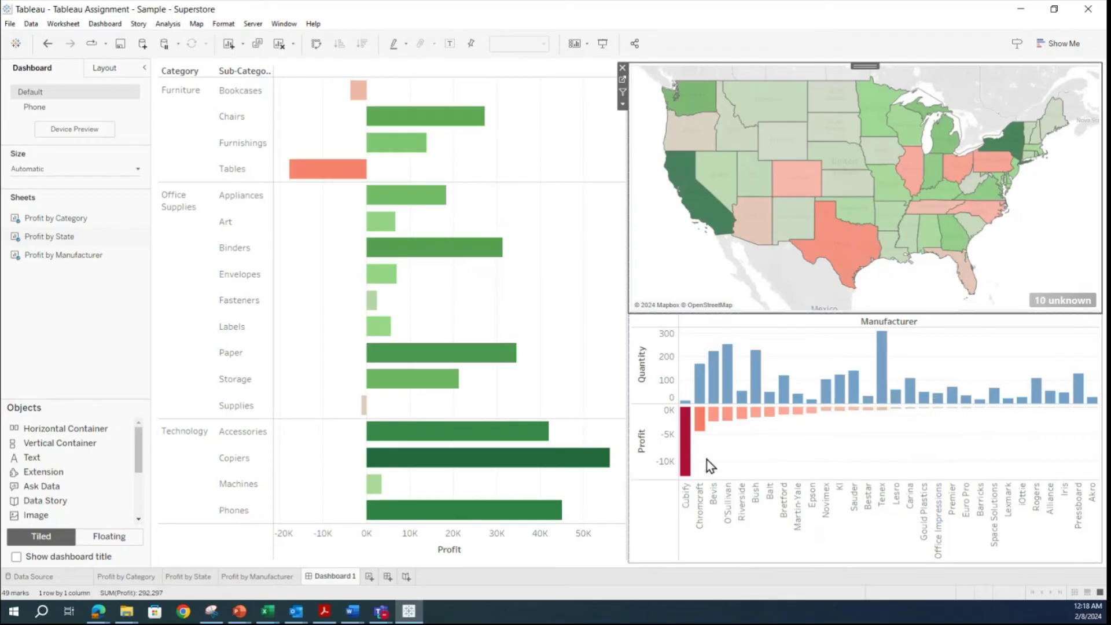
Select and deselect the Cubify profit bar to check whether the category chart and map respond.
mouse_move(685, 452)
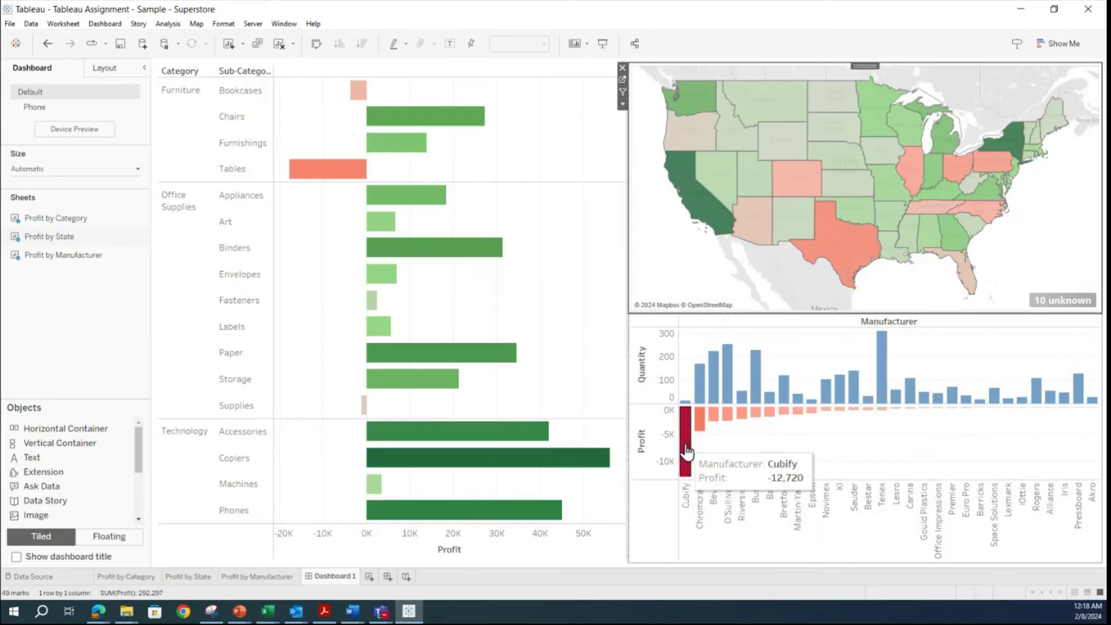
left_click(687, 451)
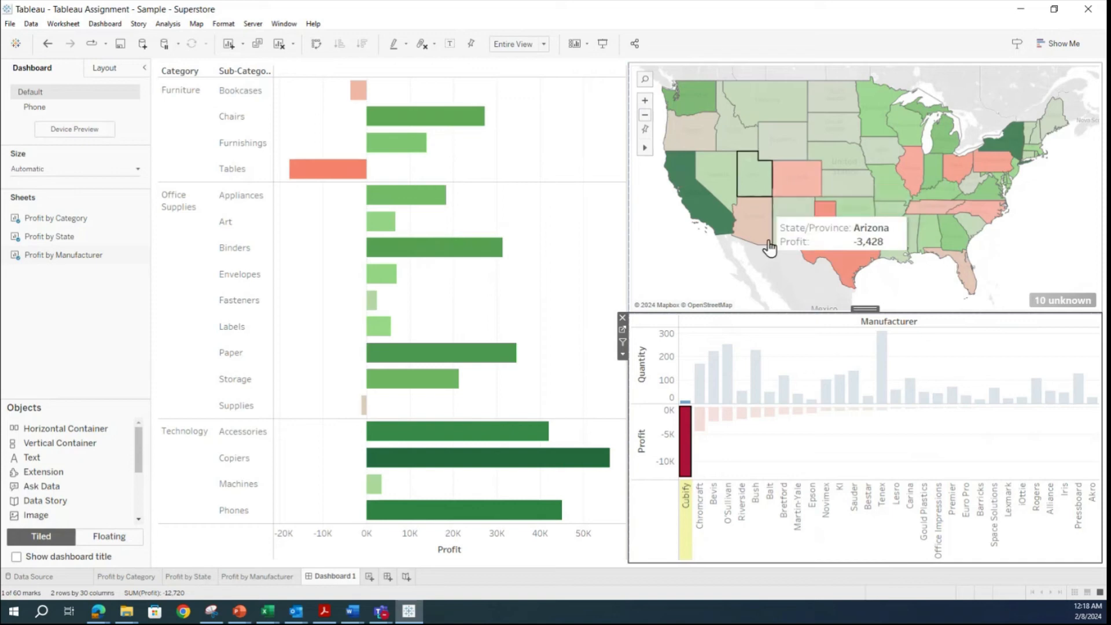
left_click(705, 447)
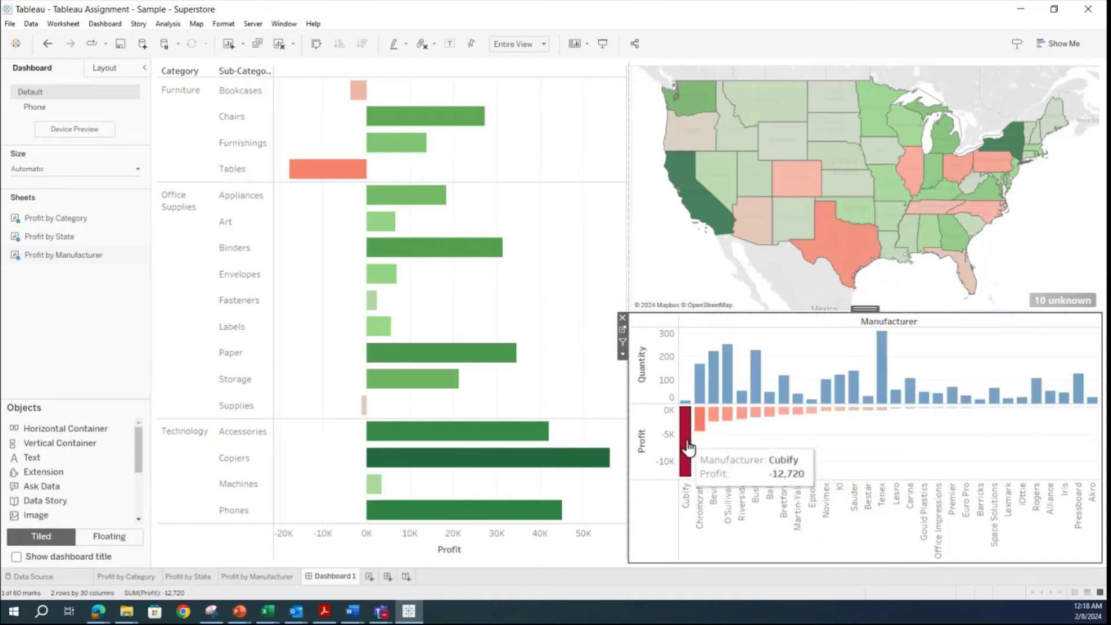
Turn on Use as Filter for both the Profit by State map and the Profit by Manufacturer chart.
left_click(588, 152)
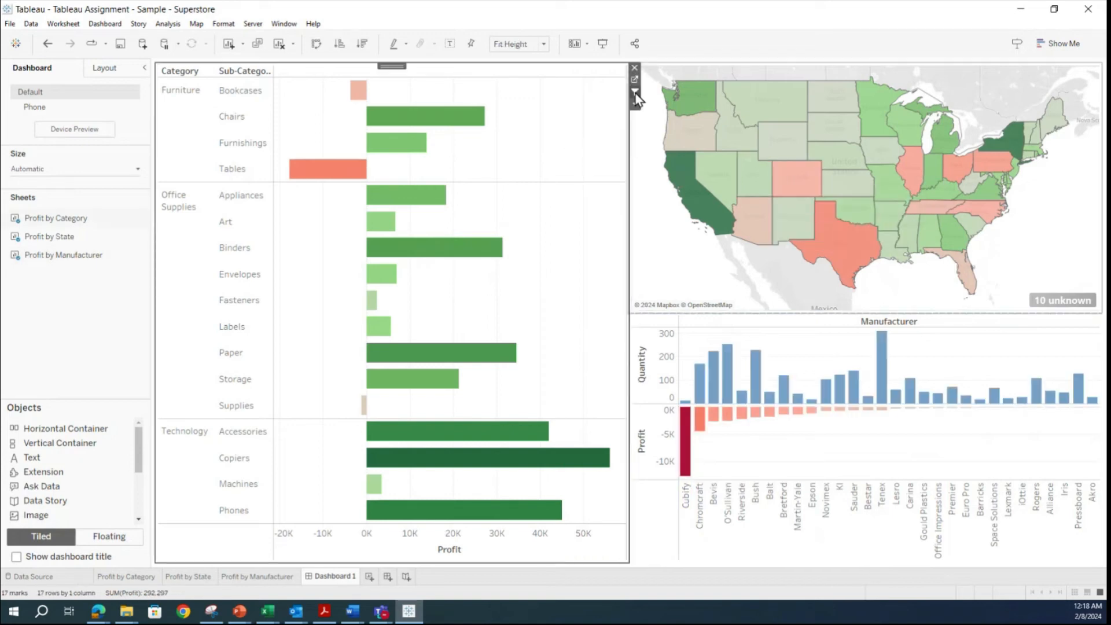
left_click(1061, 205)
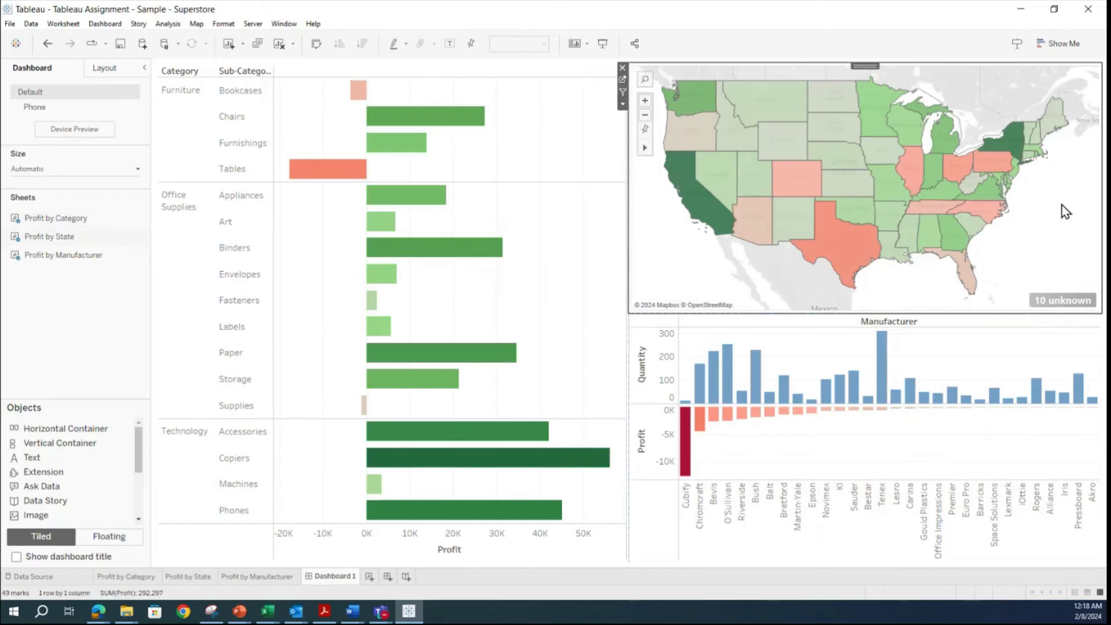
left_click(624, 92)
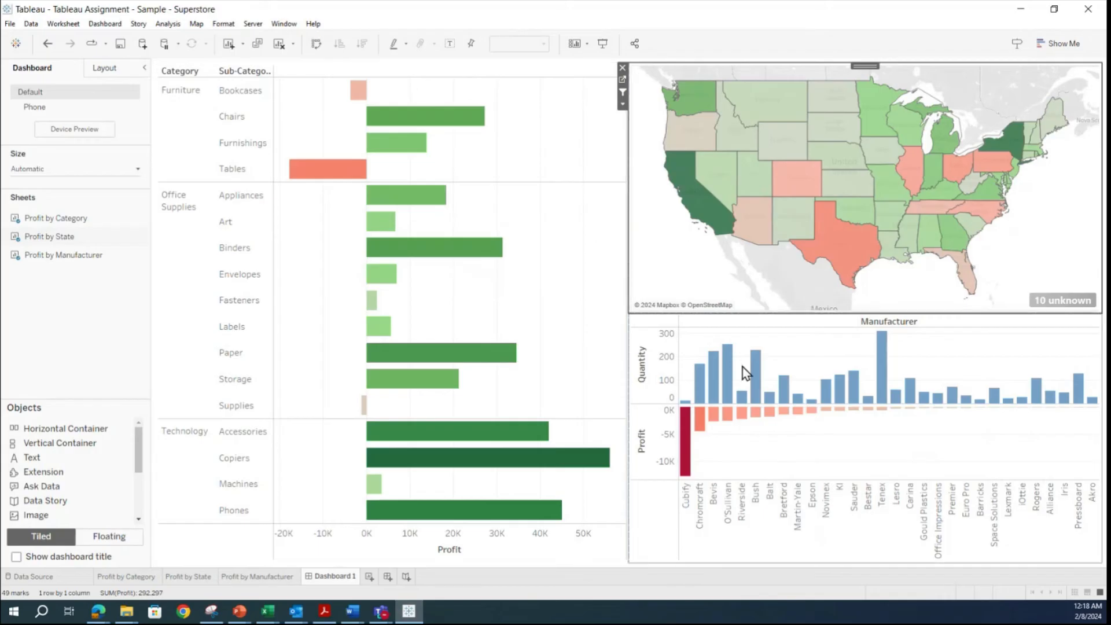
left_click(653, 539)
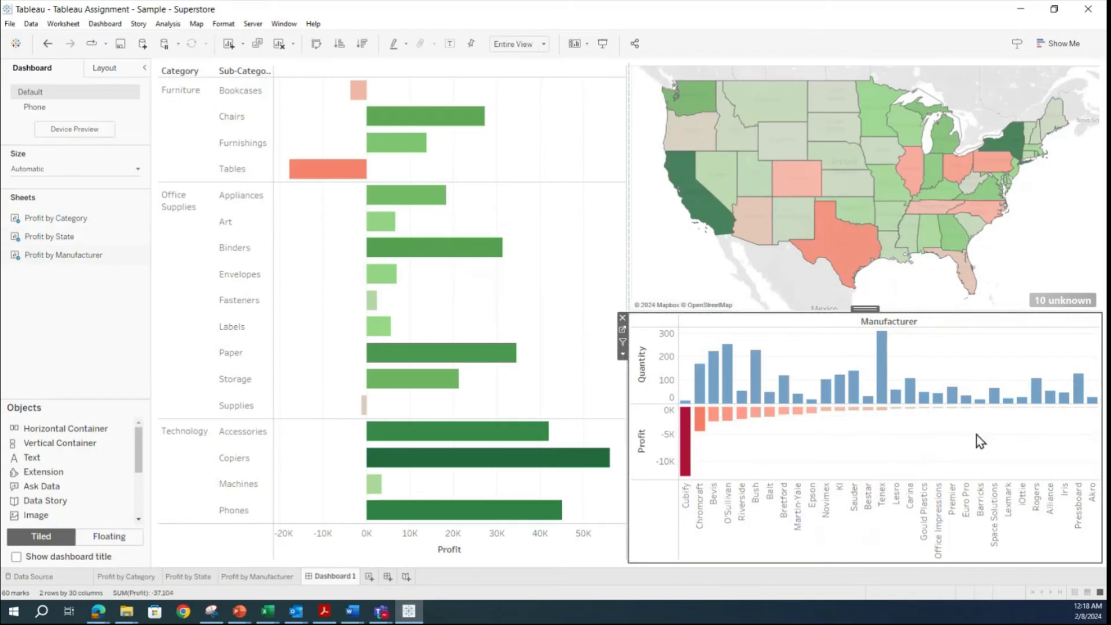
left_click(623, 343)
Filter the dashboard by the Cubify profit bar and examine its sub-category and state profits, including Ohio.
left_click(686, 462)
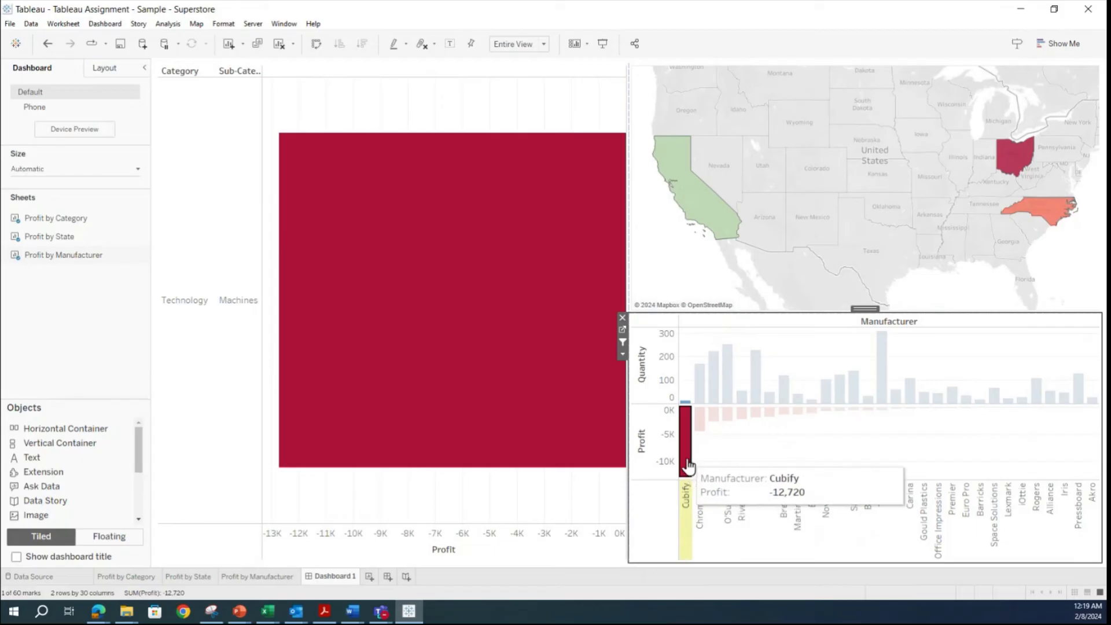
mouse_move(688, 464)
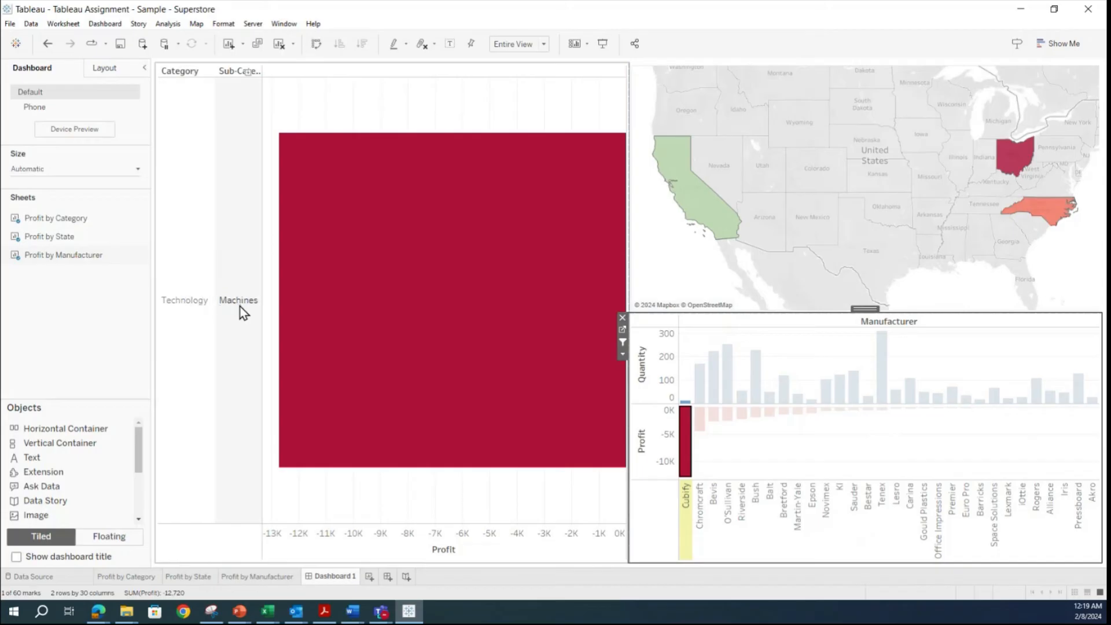
mouse_move(320, 310)
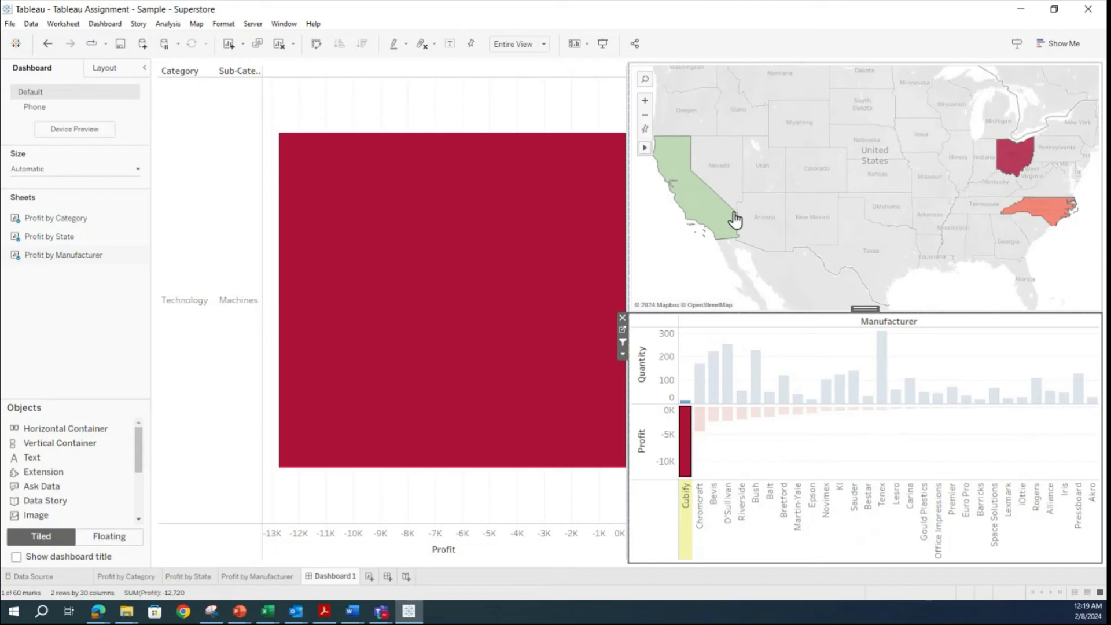
mouse_move(707, 209)
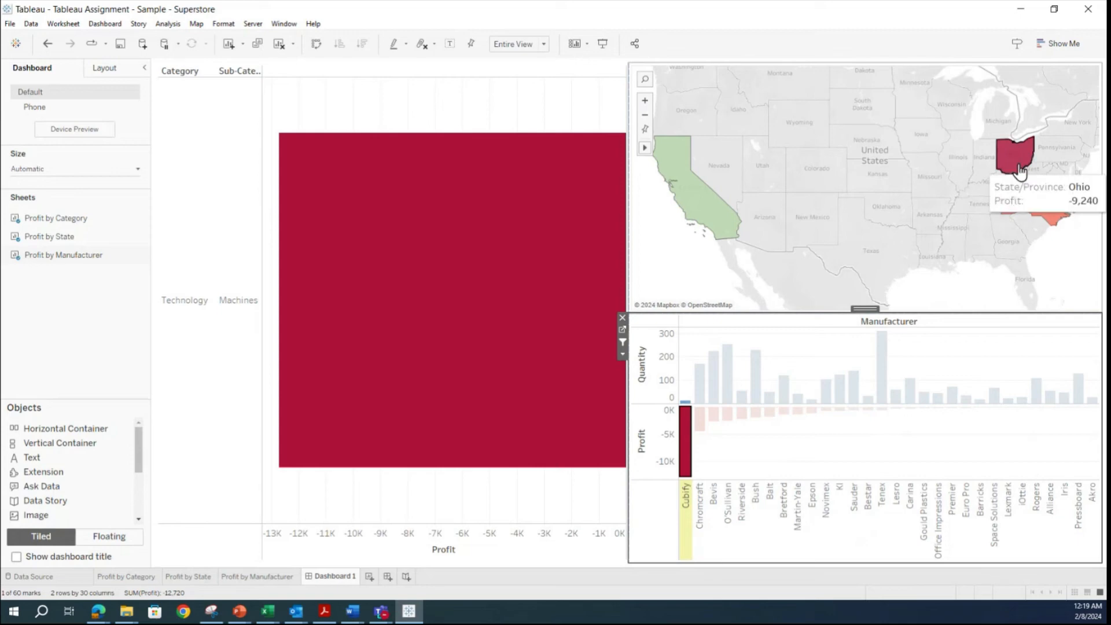
Filter the Cubify results temporarily by North Carolina, compare its profit with Ohio and Machines, and clear the Cubify filter.
mouse_move(1054, 215)
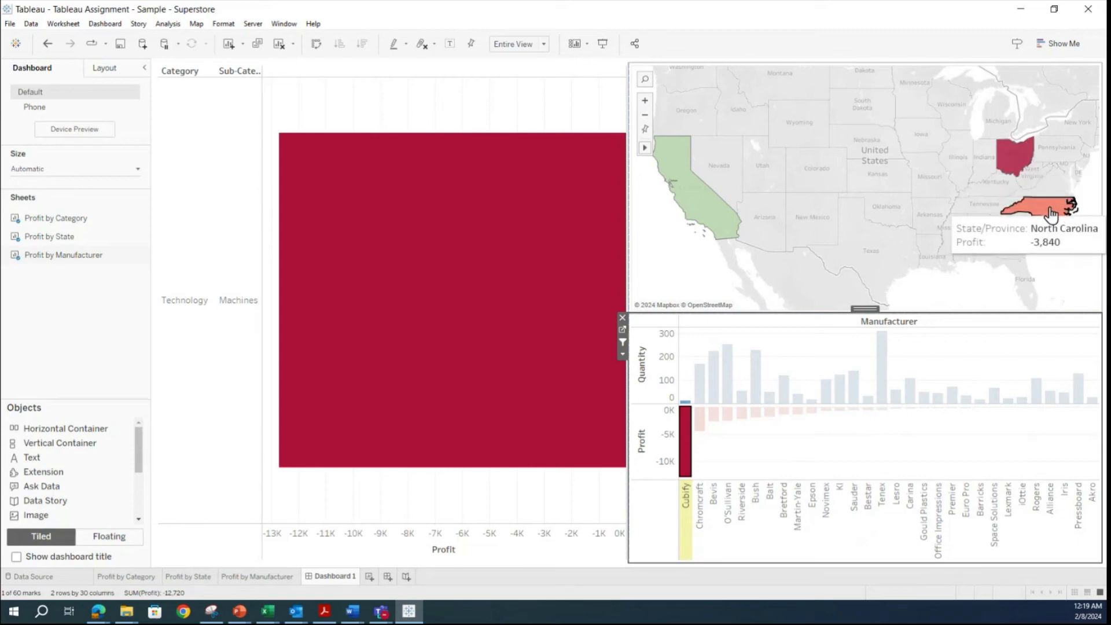
left_click(1016, 154)
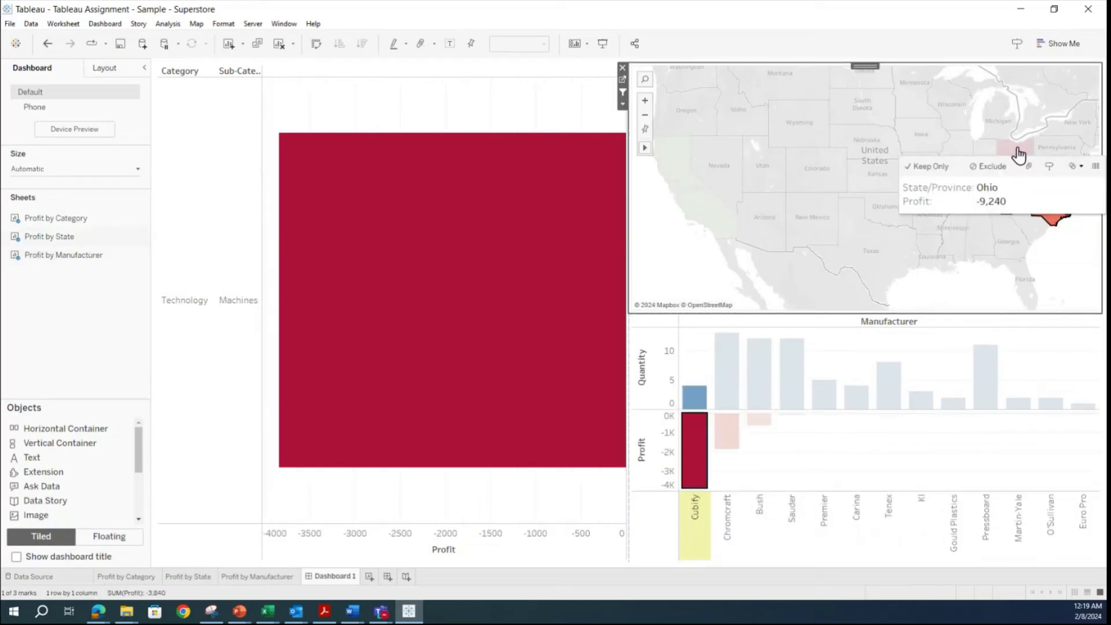
left_click(1017, 241)
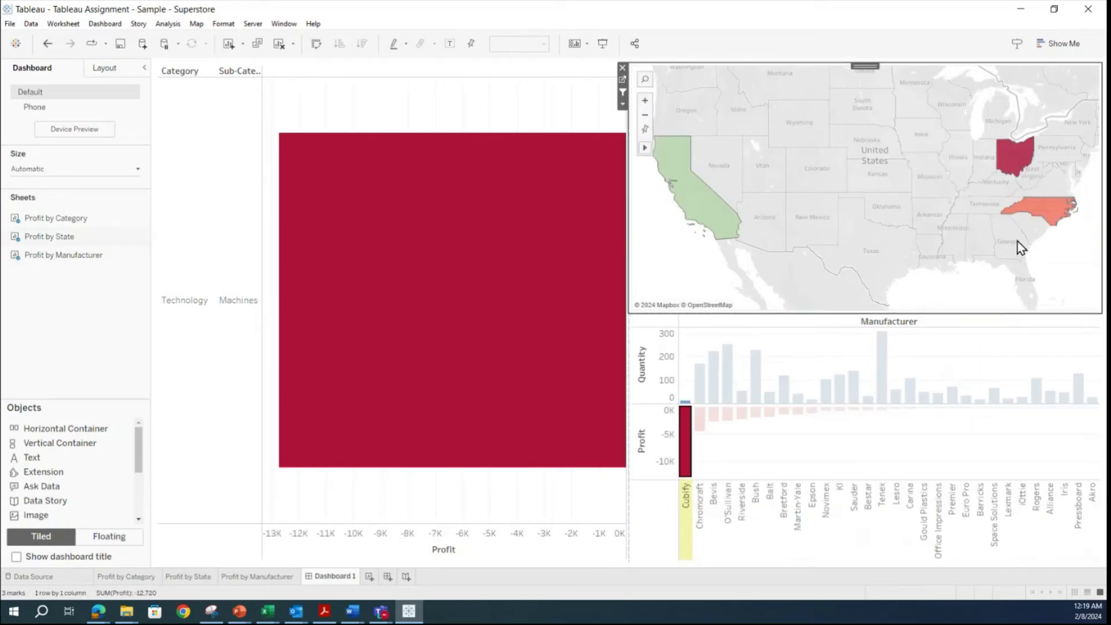
mouse_move(1009, 154)
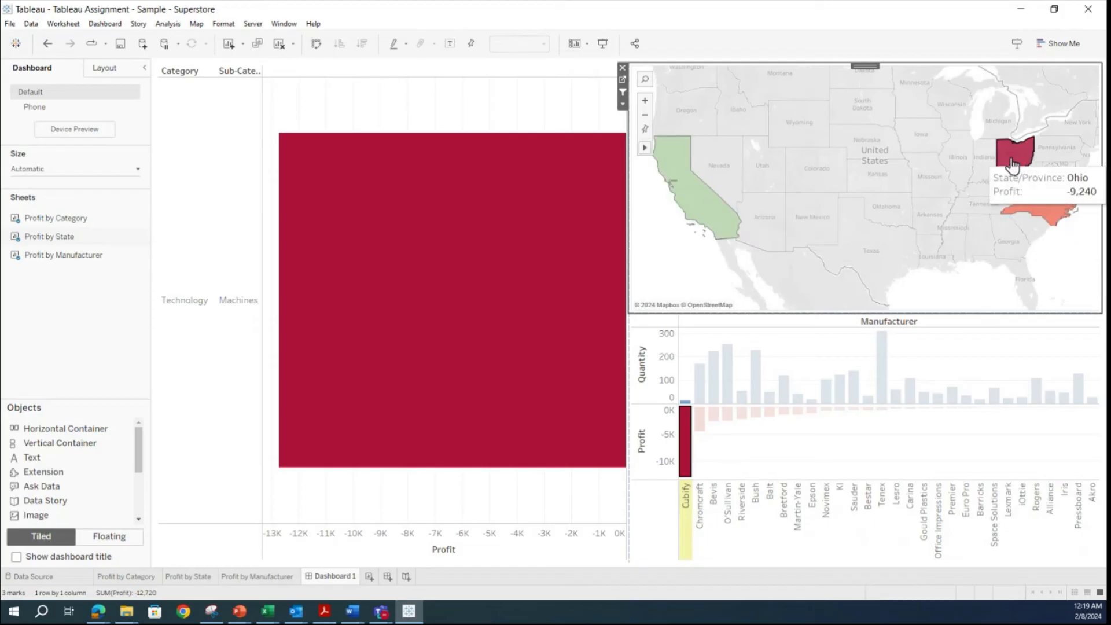
mouse_move(1048, 213)
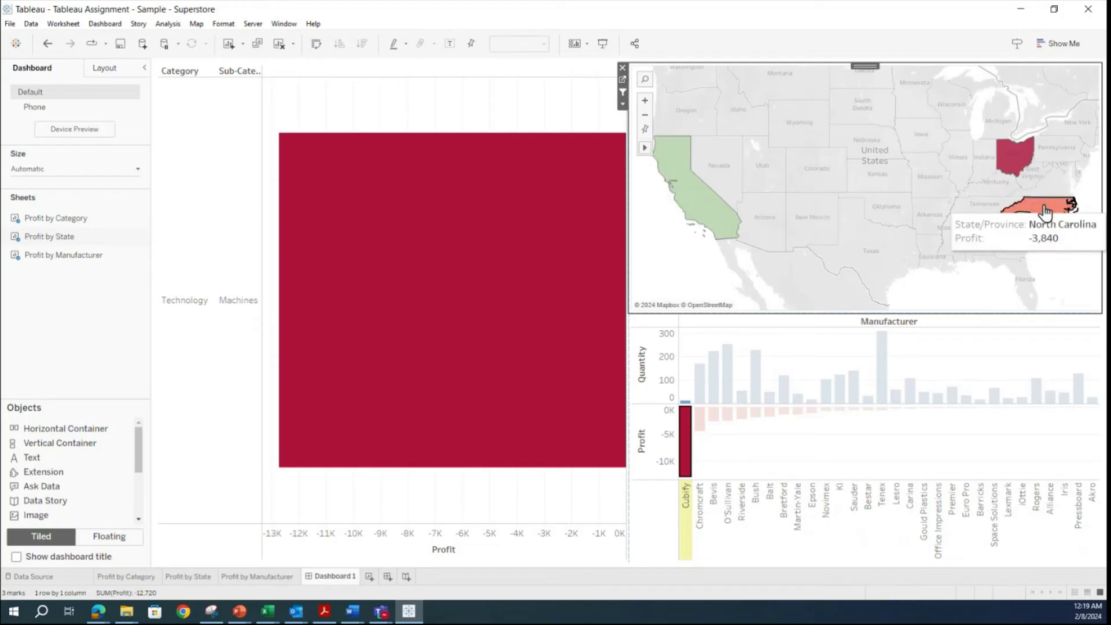
mouse_move(442, 277)
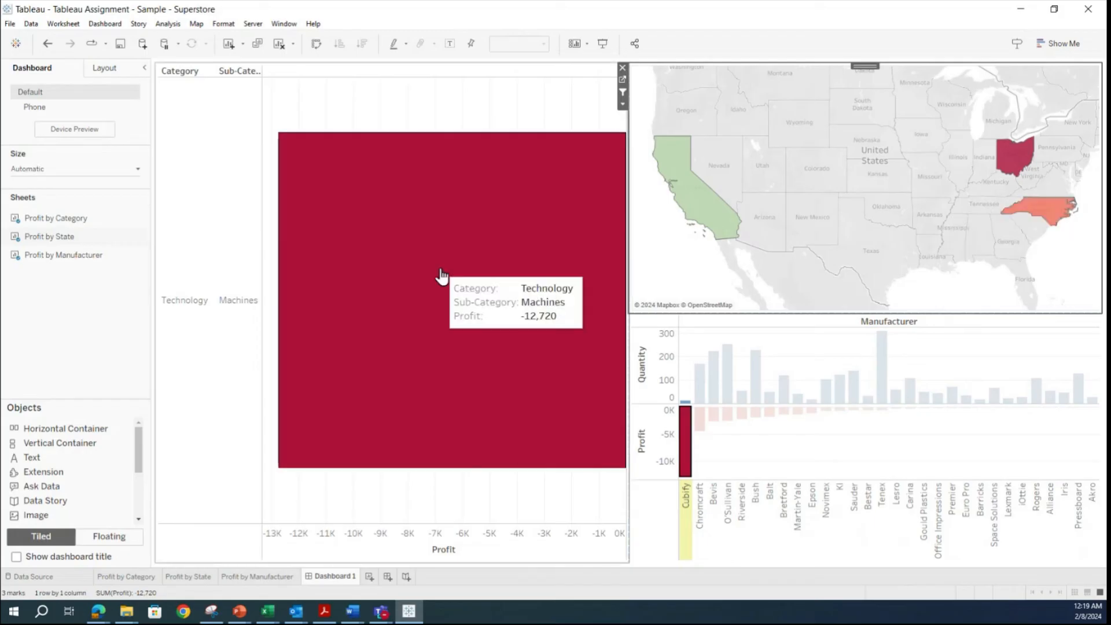
left_click(683, 435)
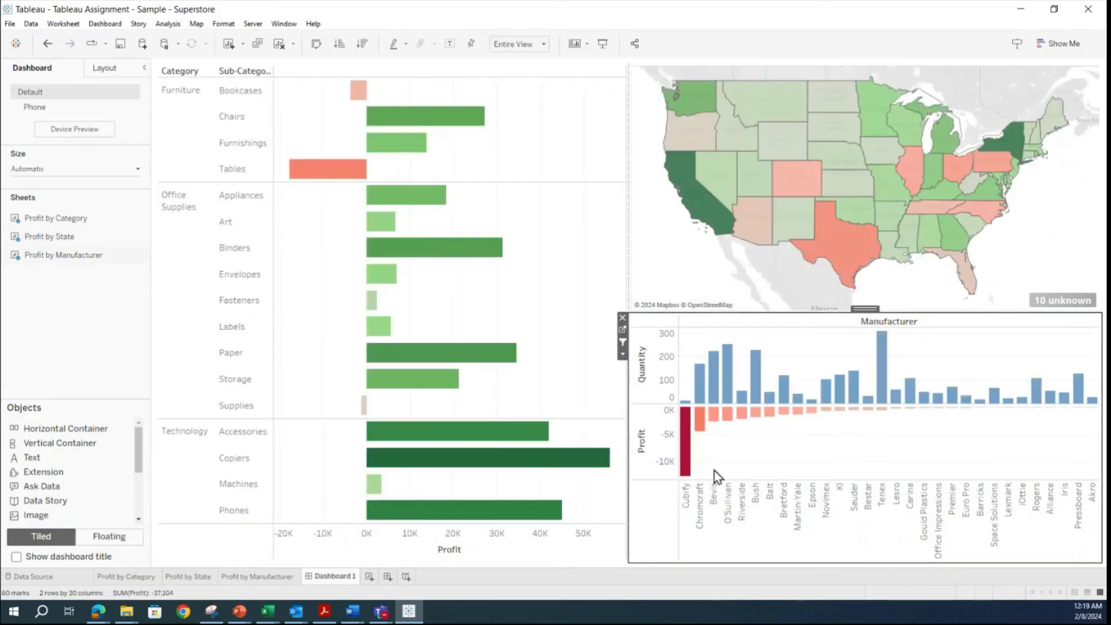
Filter the dashboard by the Chromcraft profit bar, examine its sub-category and state profits, and clear the filter.
mouse_move(701, 427)
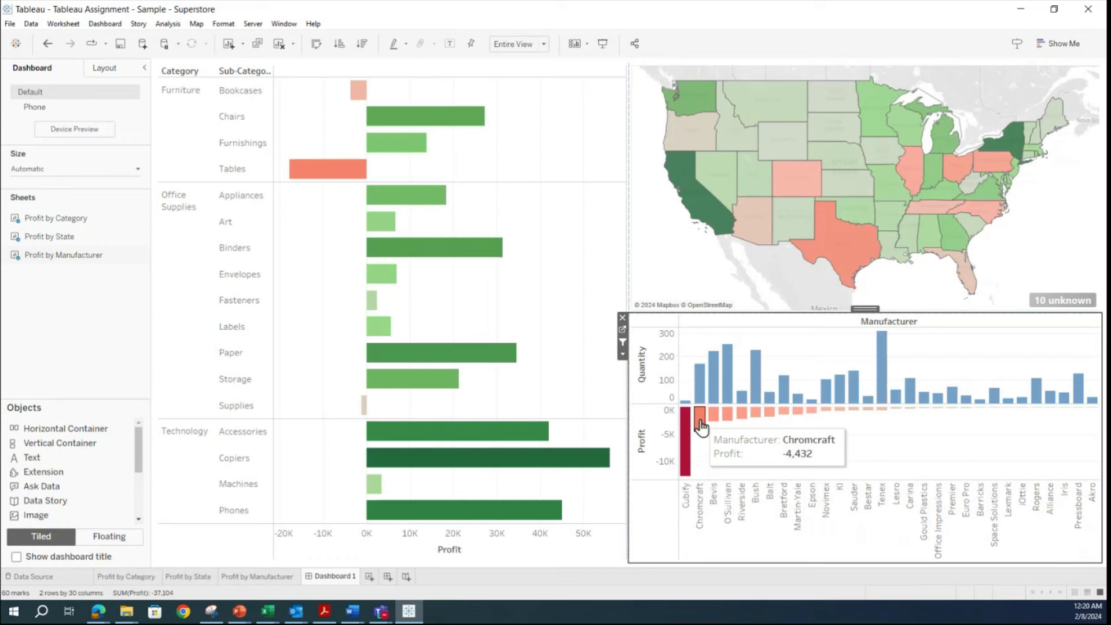
left_click(701, 427)
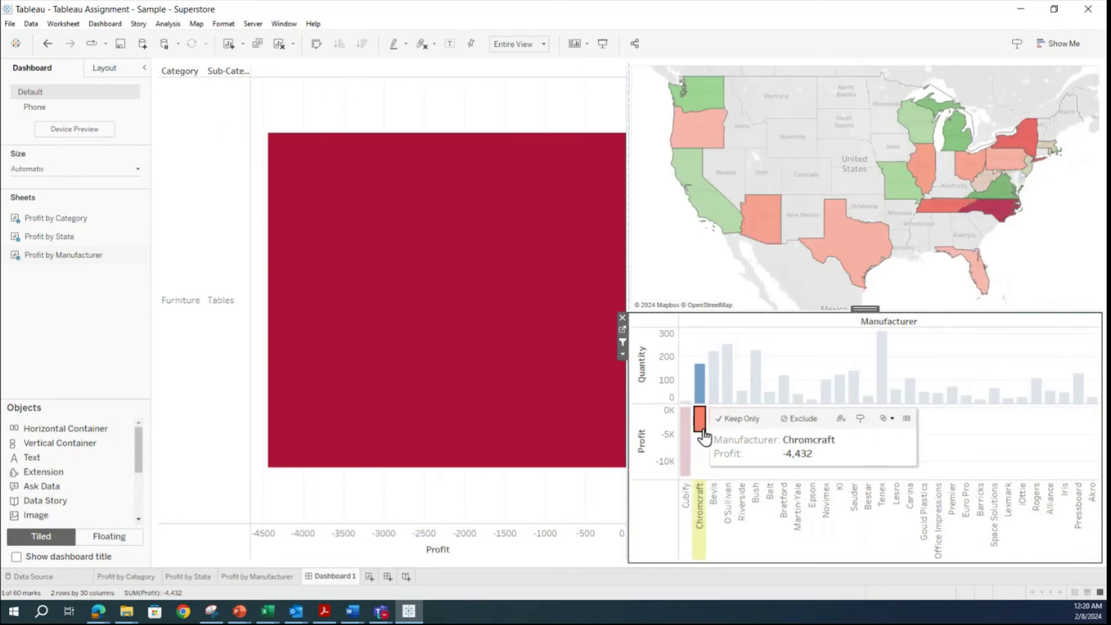
mouse_move(701, 390)
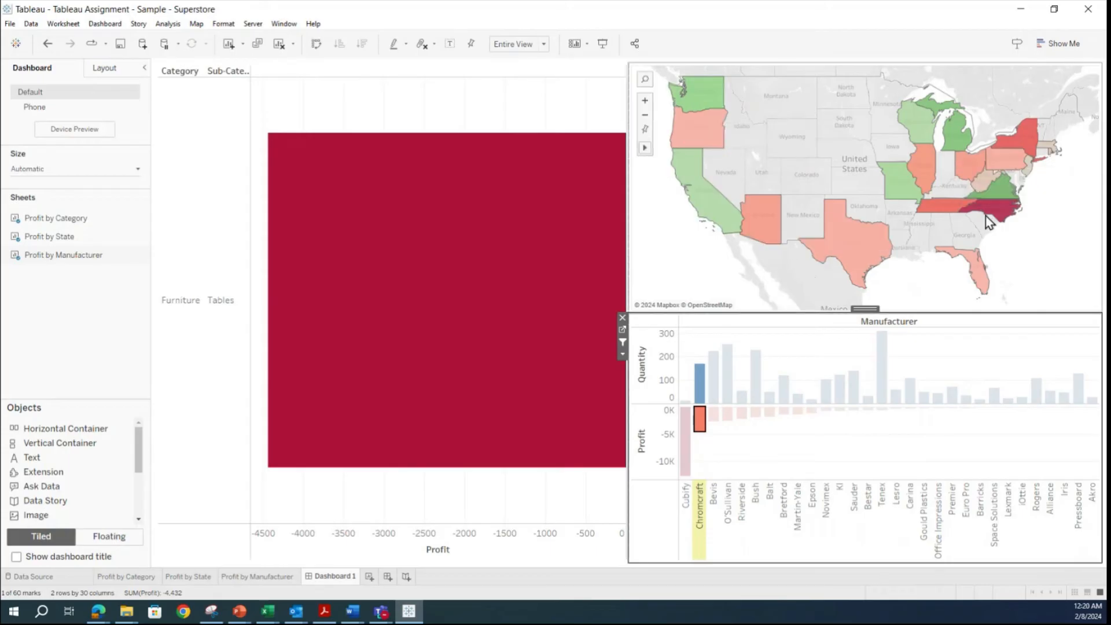
mouse_move(710, 97)
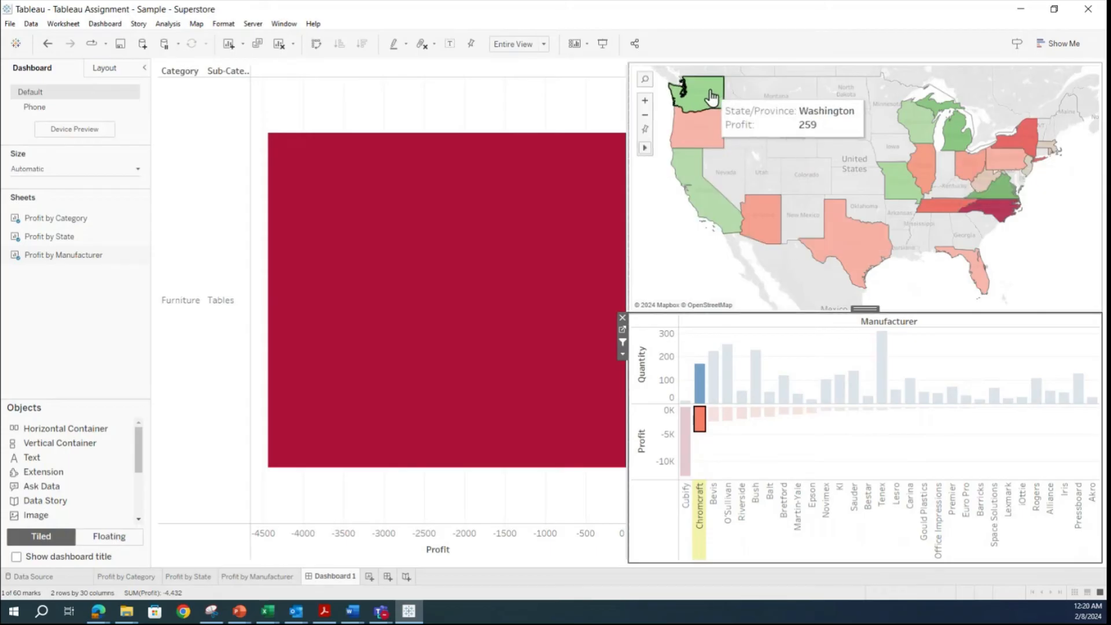
mouse_move(932, 111)
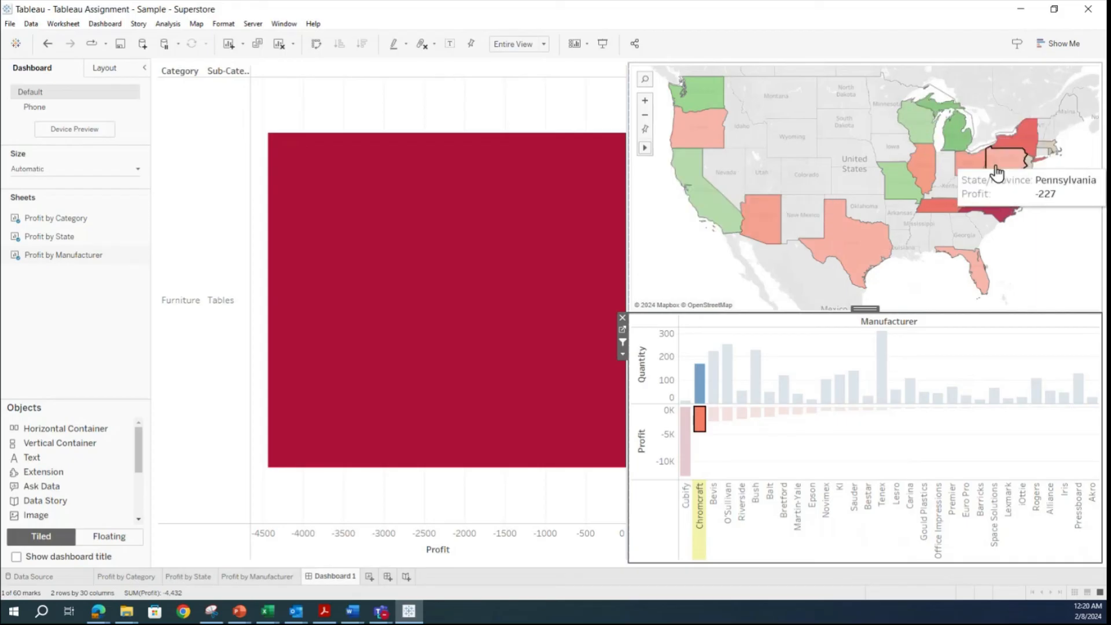
mouse_move(1002, 212)
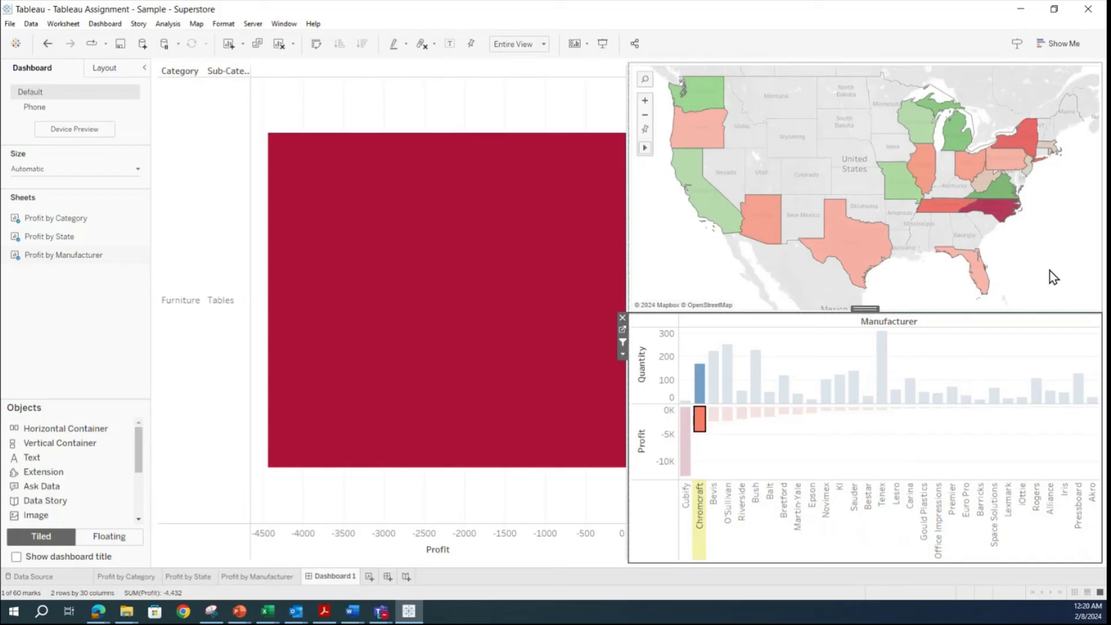
left_click(698, 417)
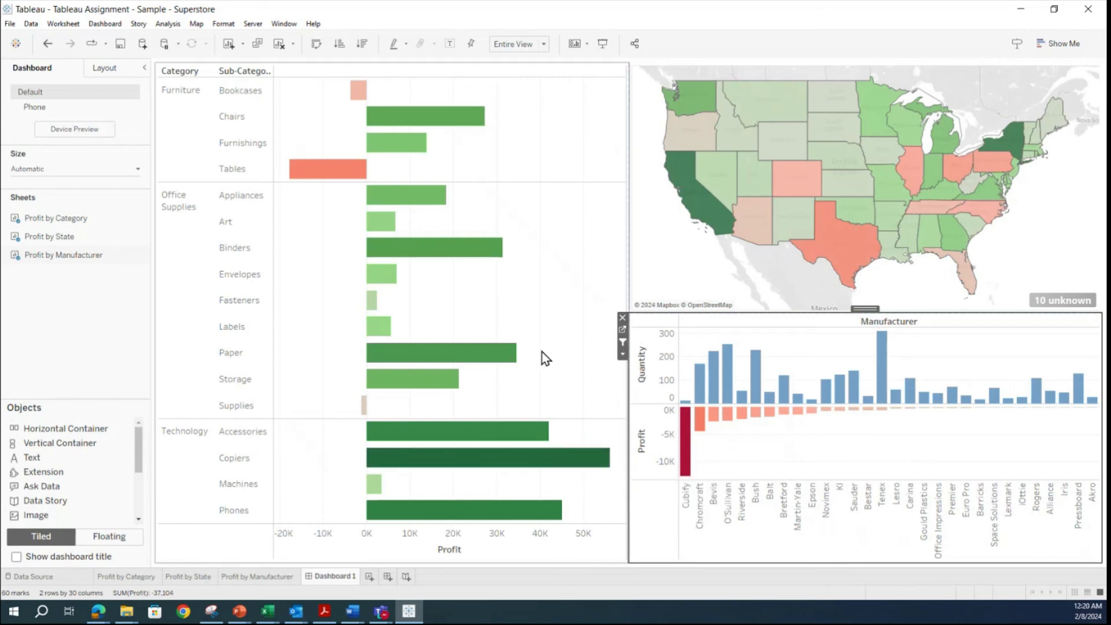
Filter the dashboard by the Binders bar and examine the related states and manufacturers.
mouse_move(491, 465)
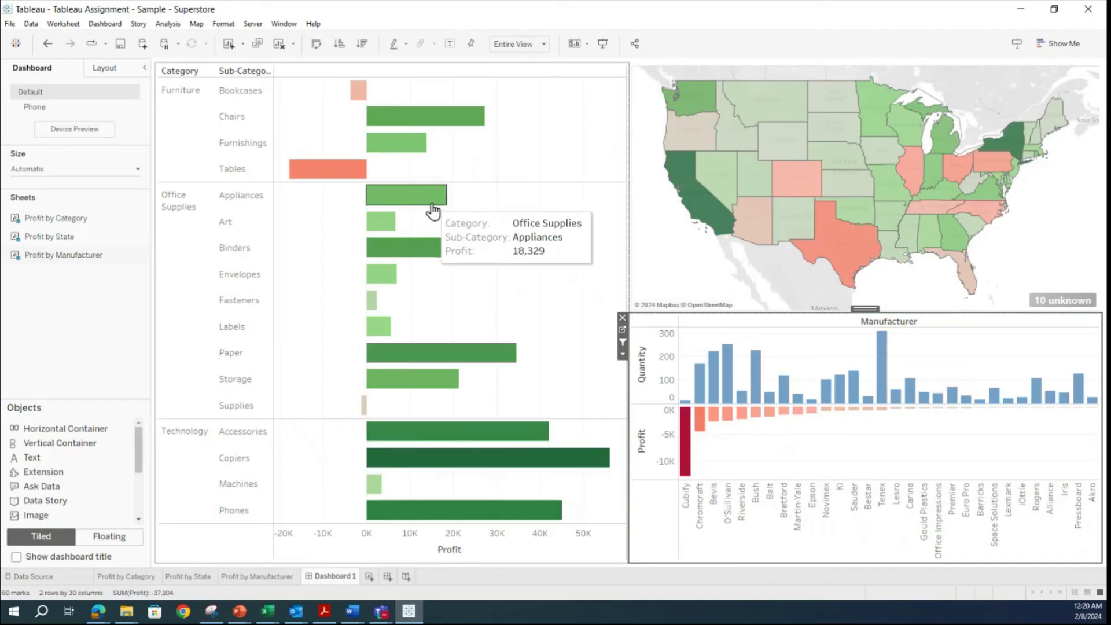
mouse_move(435, 259)
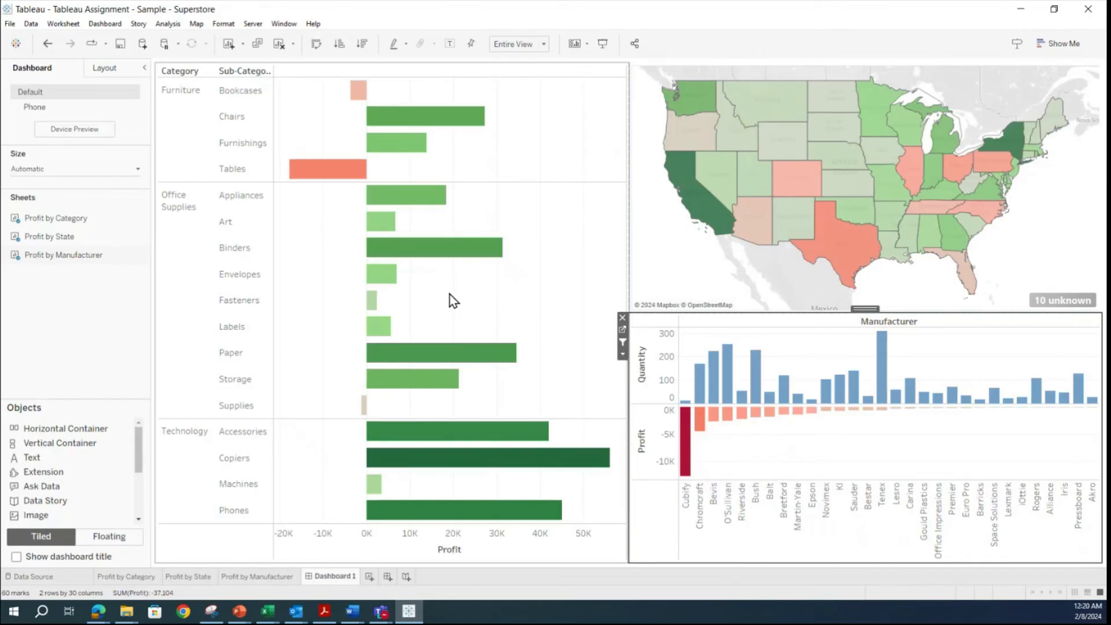
left_click(441, 252)
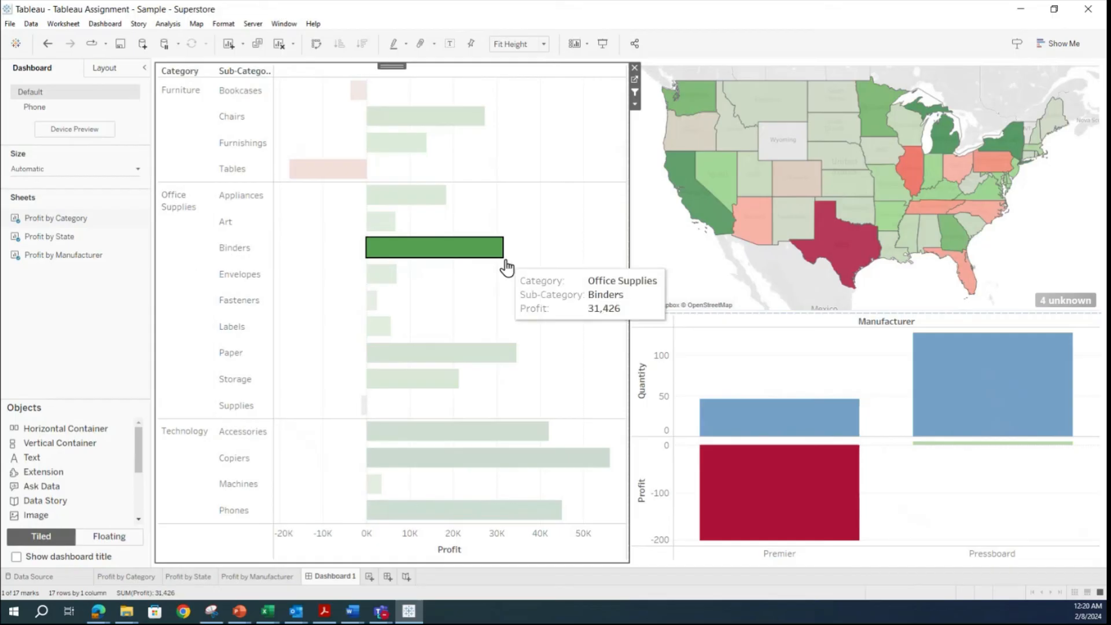
mouse_move(450, 253)
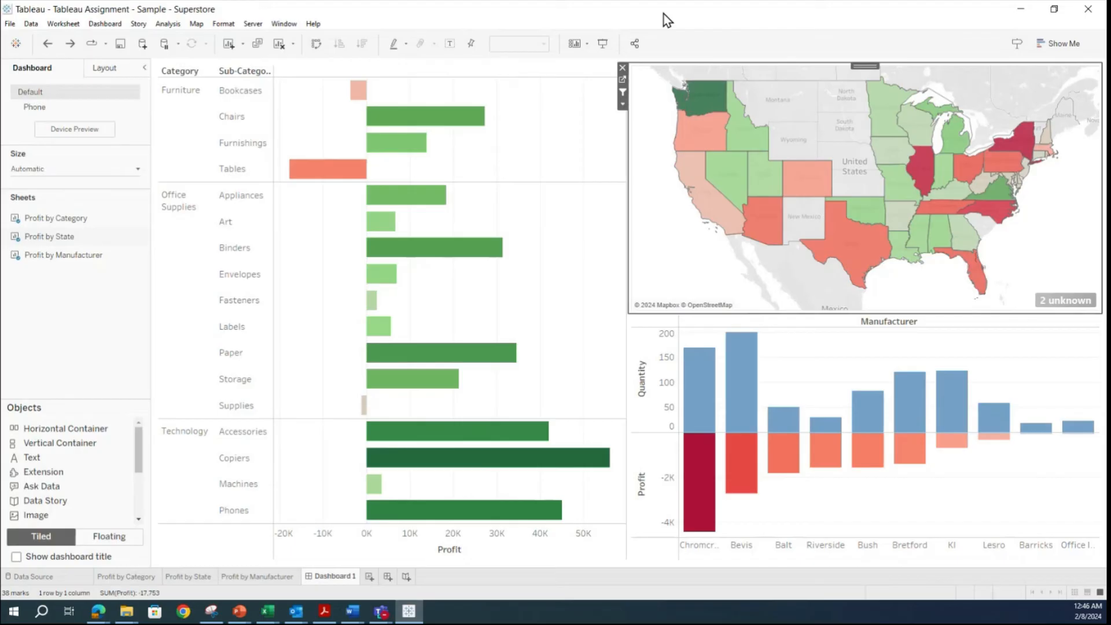
Rename the Dashboard 1 sheet as Profit Dashboard.
double_click(333, 577)
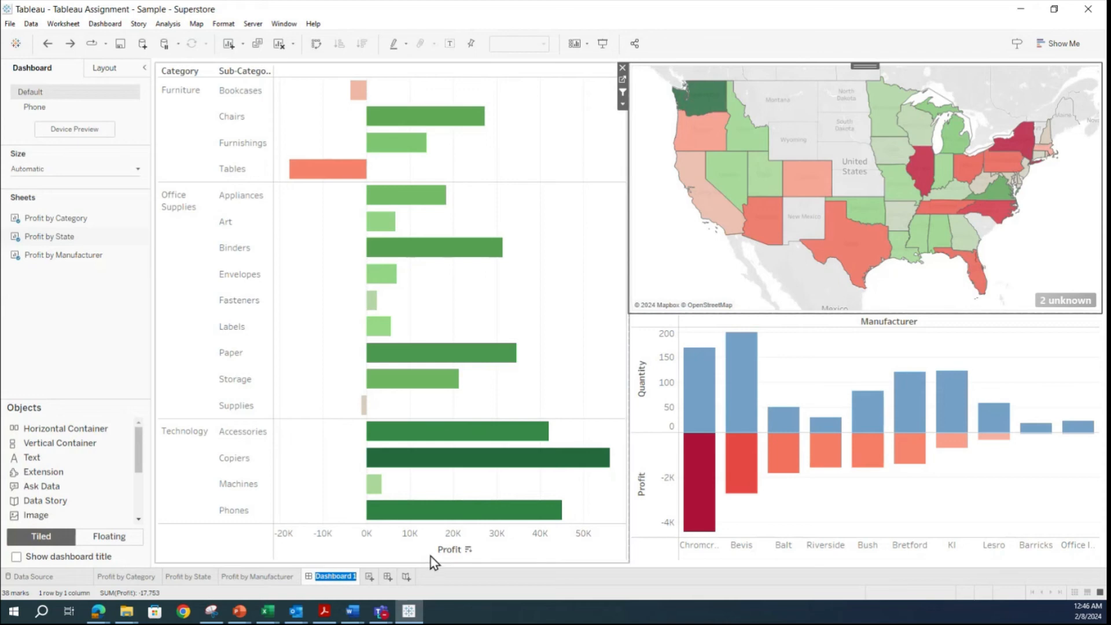
type("Profit Dashboard")
left_click(603, 268)
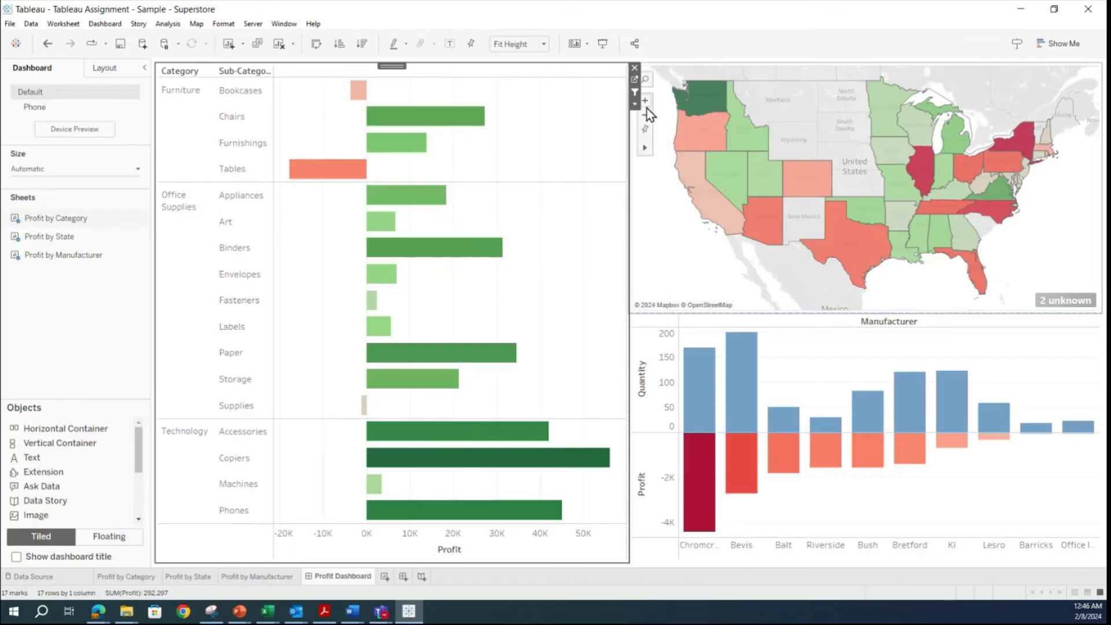
Show the Category filter of the Profit by Category chart on the dashboard.
left_click(635, 105)
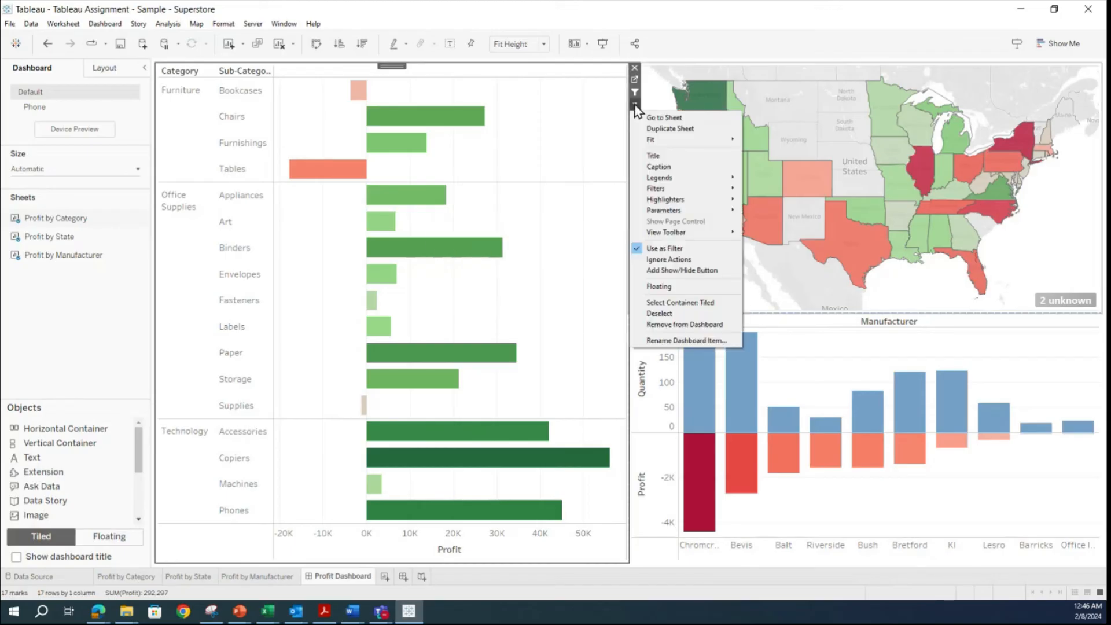
mouse_move(649, 189)
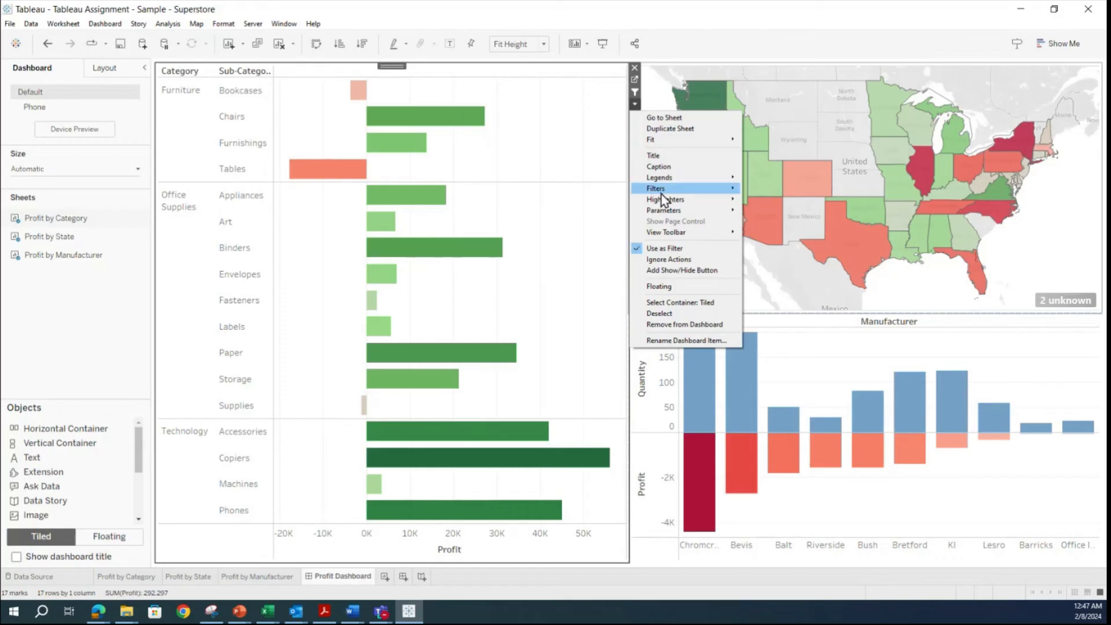
mouse_move(683, 190)
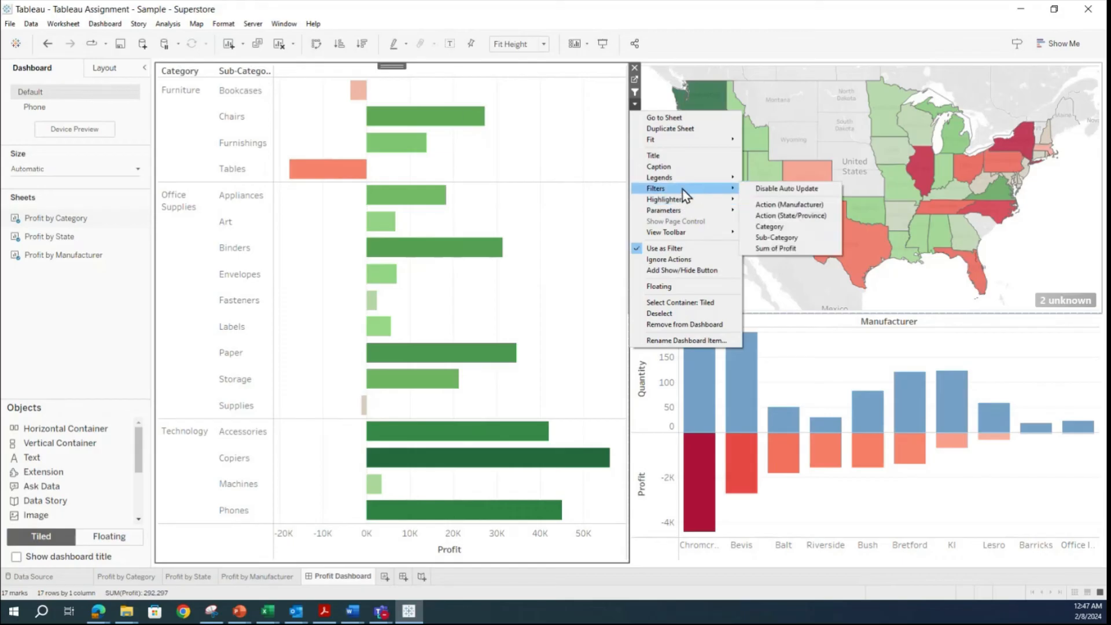
left_click(602, 137)
left_click(635, 104)
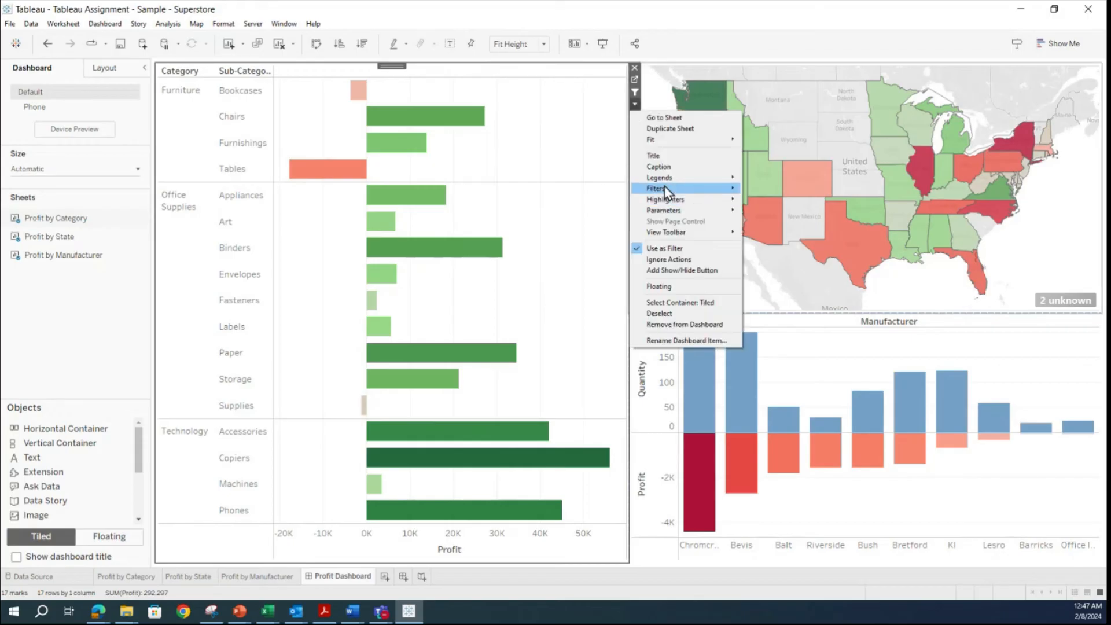
mouse_move(667, 191)
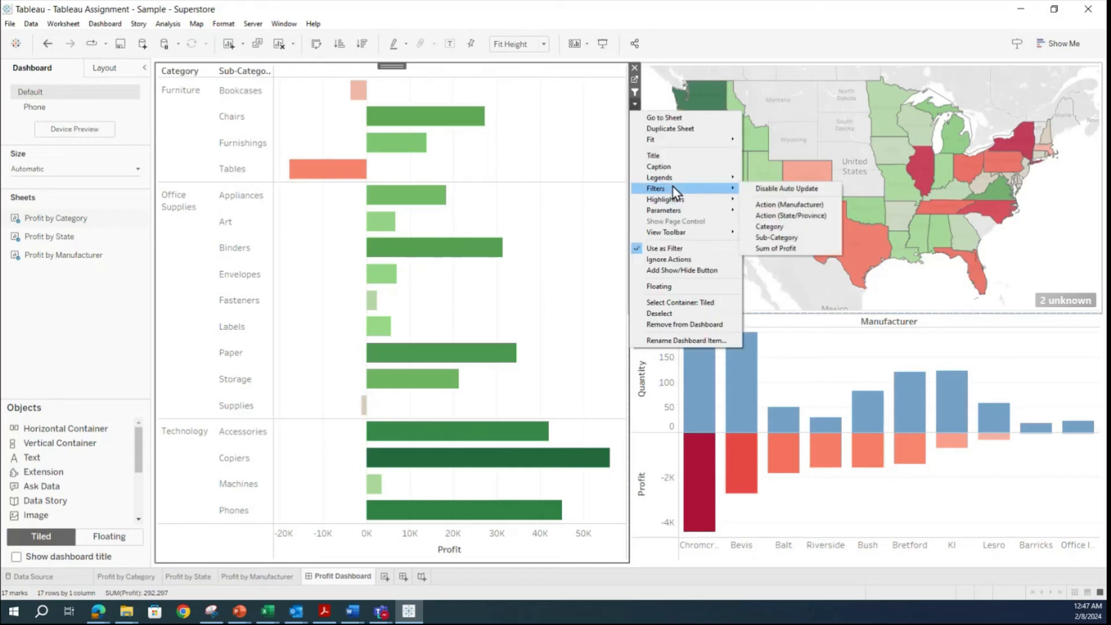
left_click(789, 228)
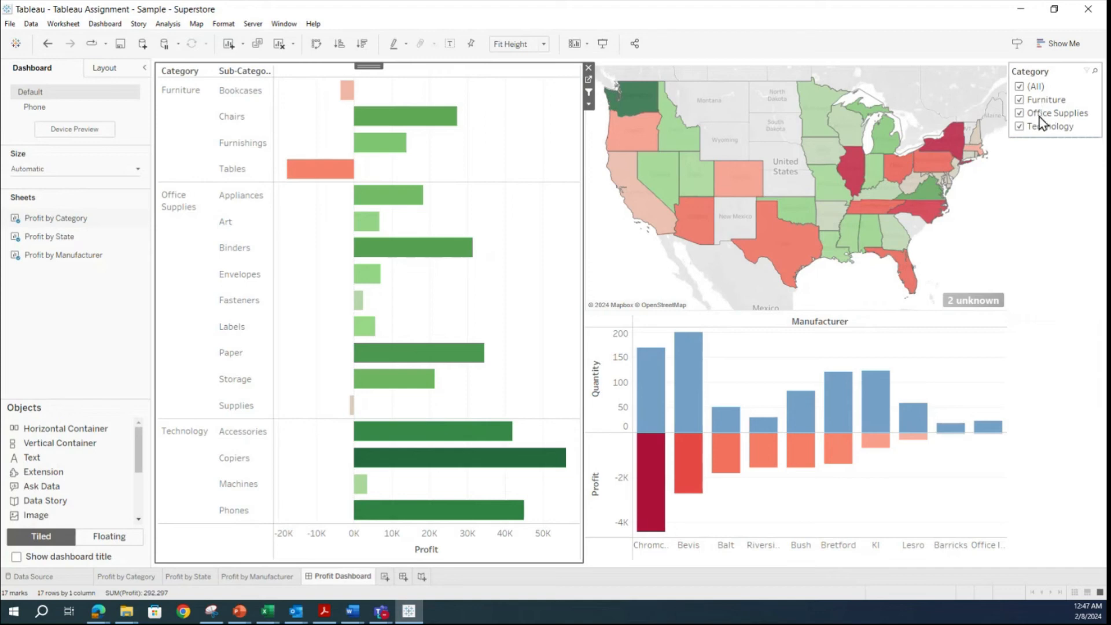
Show the Sub-Category filter of the Profit by Category chart on the dashboard.
left_click(589, 106)
mouse_move(686, 193)
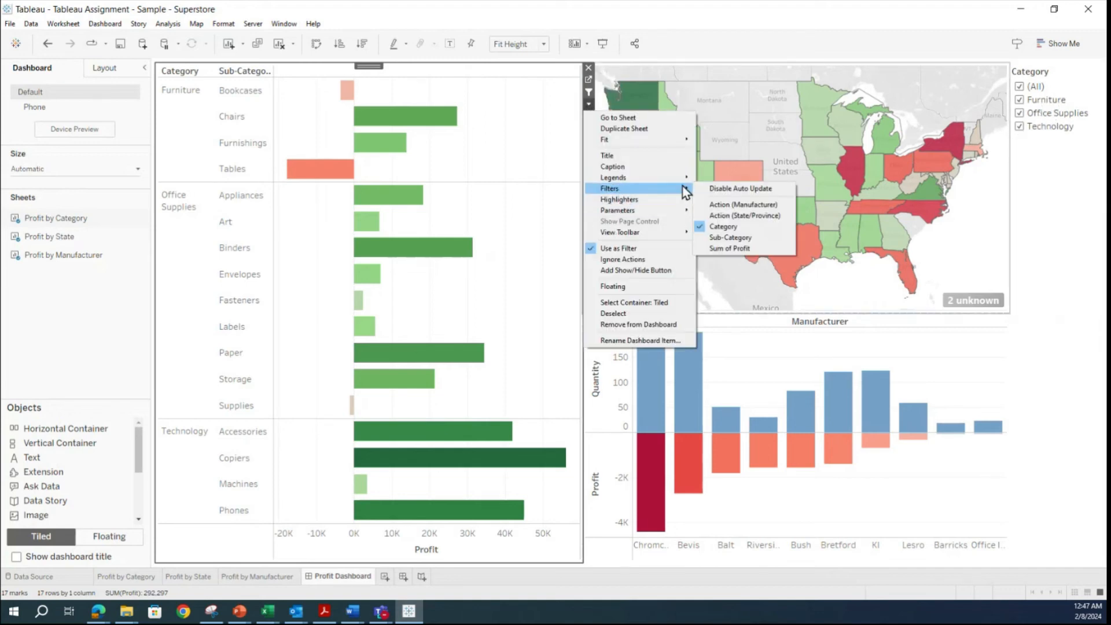
left_click(744, 235)
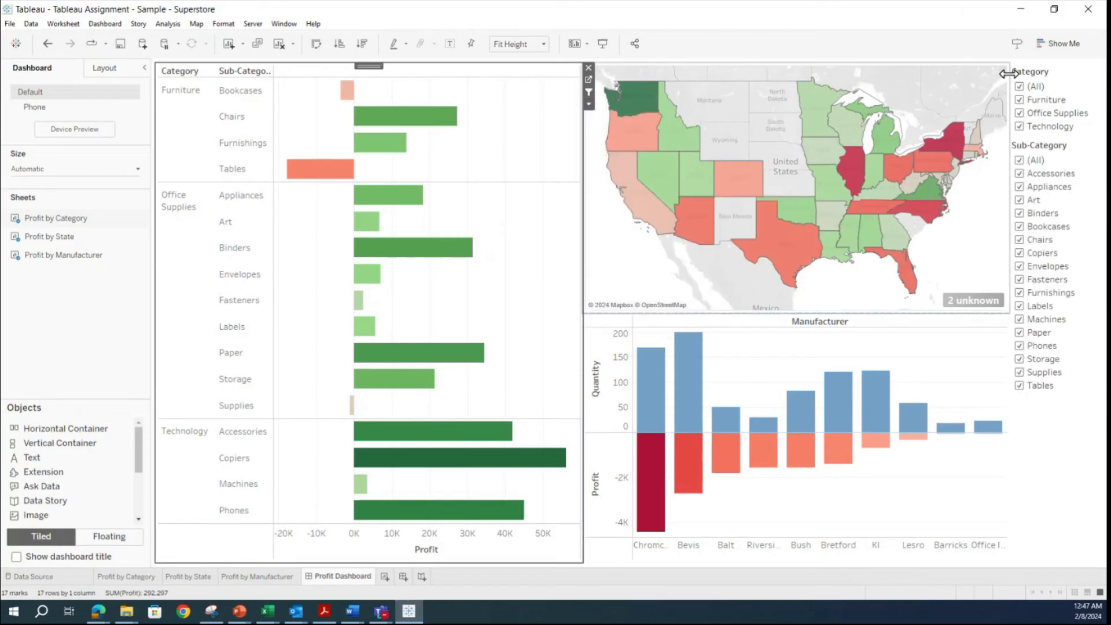
left_click(1054, 429)
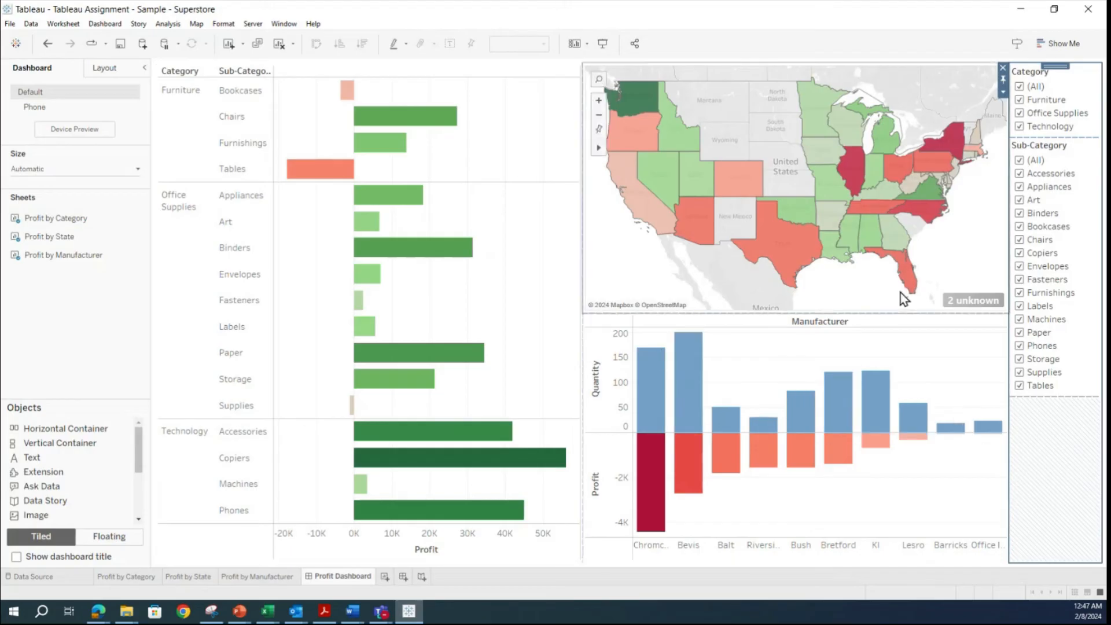
Test the Category filter with Furniture, Office Supplies and Technology in turn, and restore all categories.
left_click(1020, 87)
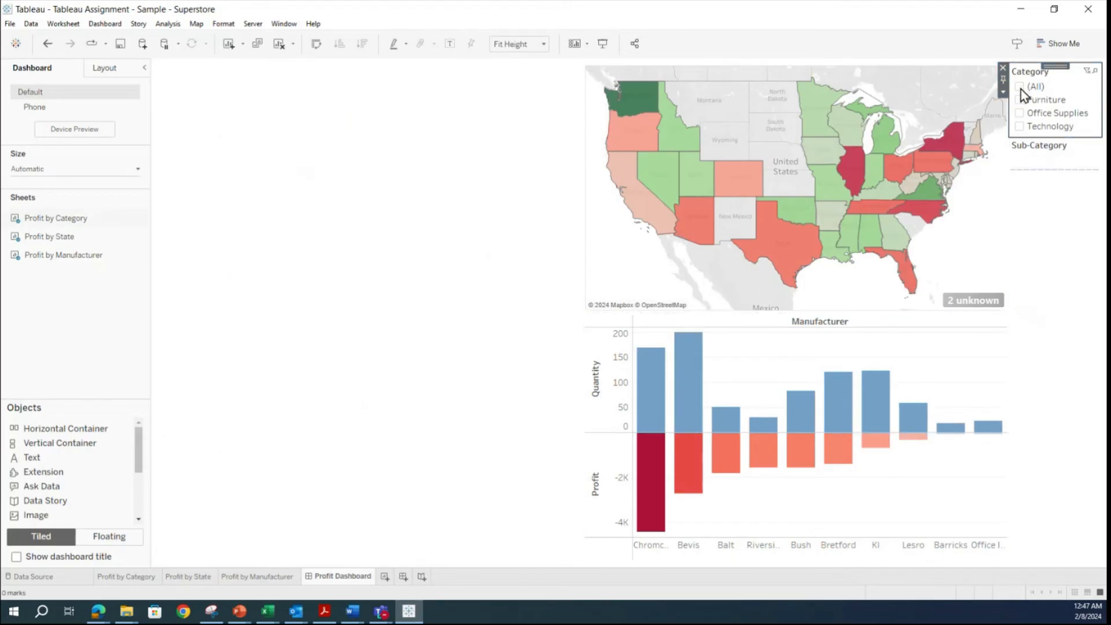
left_click(1018, 101)
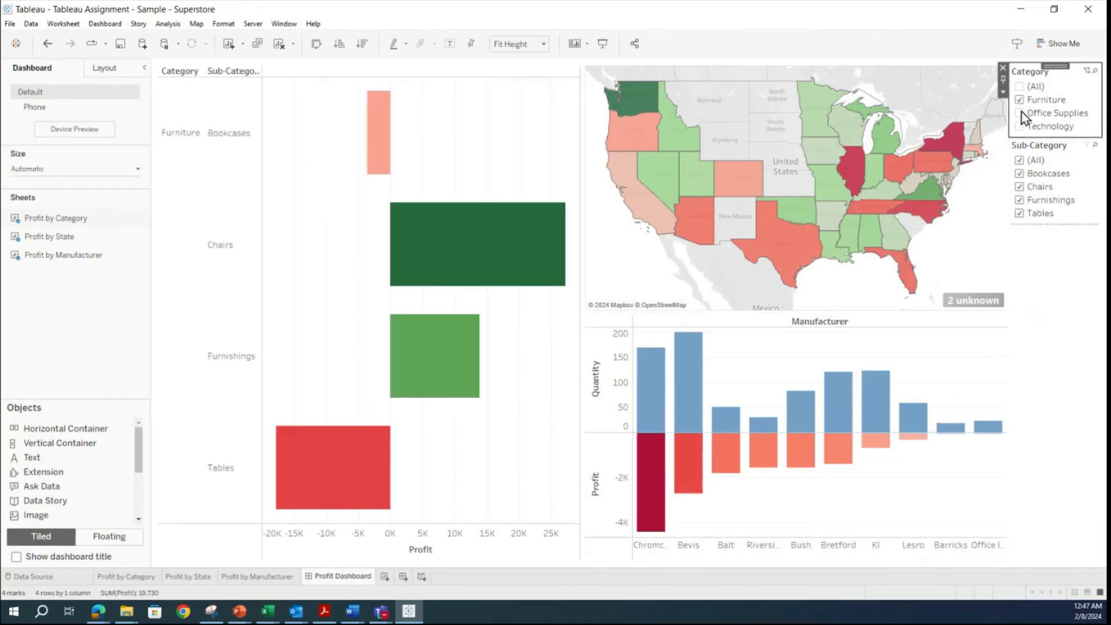
left_click(1021, 112)
left_click(1019, 102)
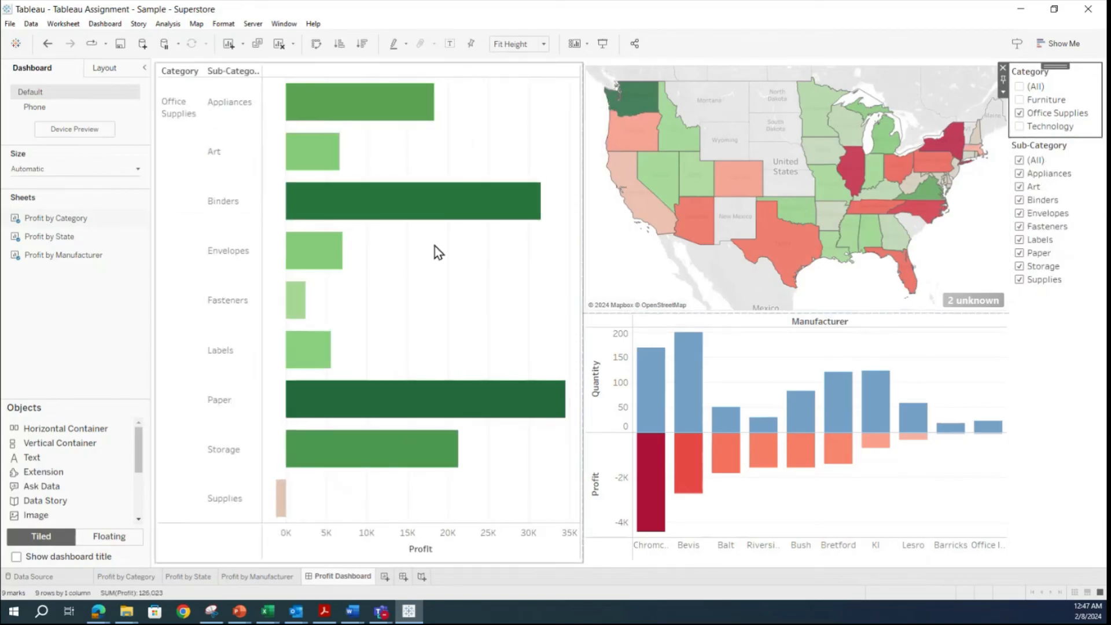
left_click(1020, 113)
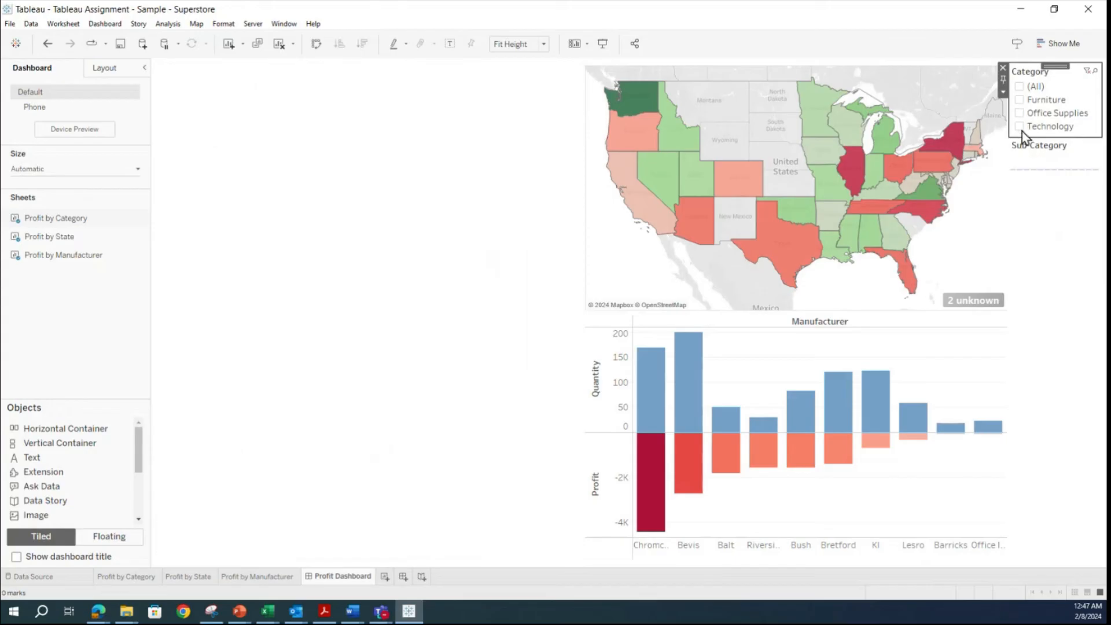
left_click(1019, 127)
left_click(1020, 113)
left_click(1020, 87)
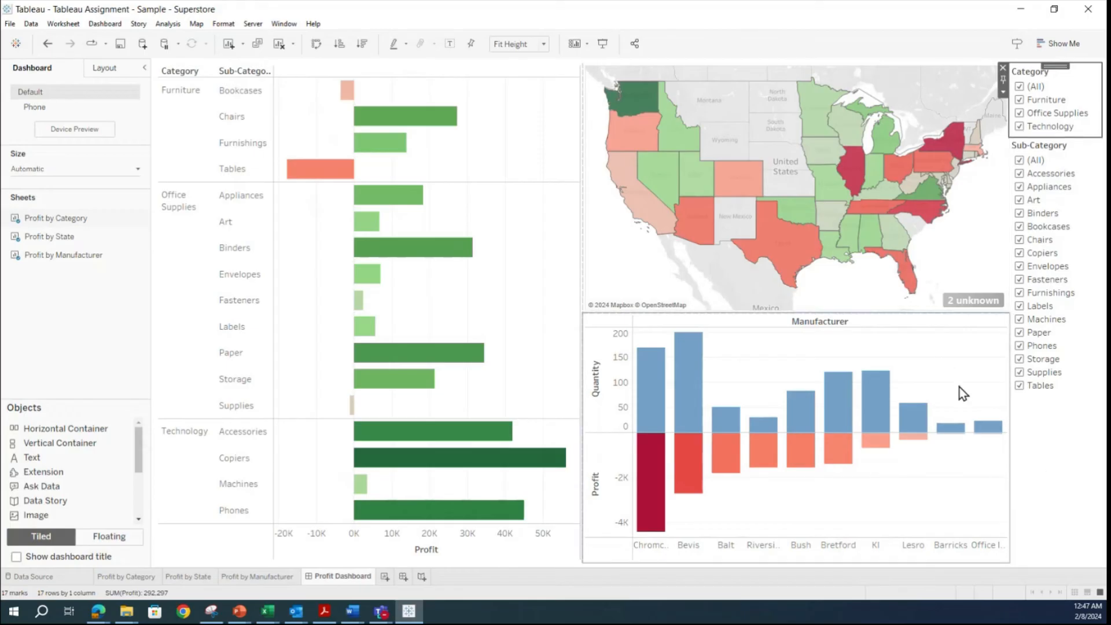
mouse_move(900, 237)
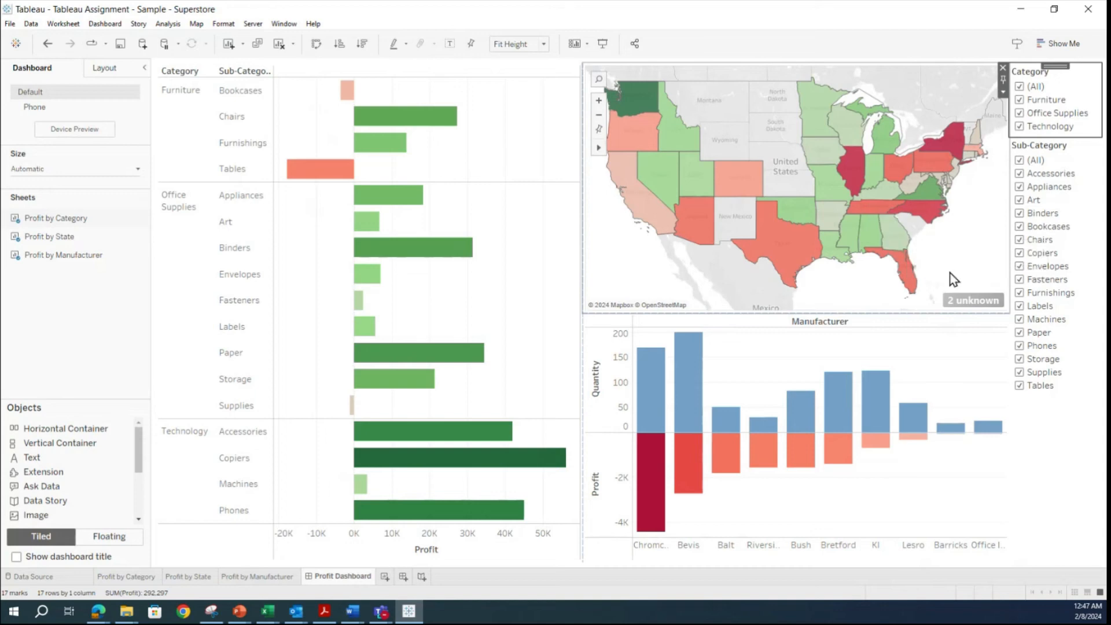
Examine the fields of the People table in the Sample - Superstore data source.
left_click(973, 266)
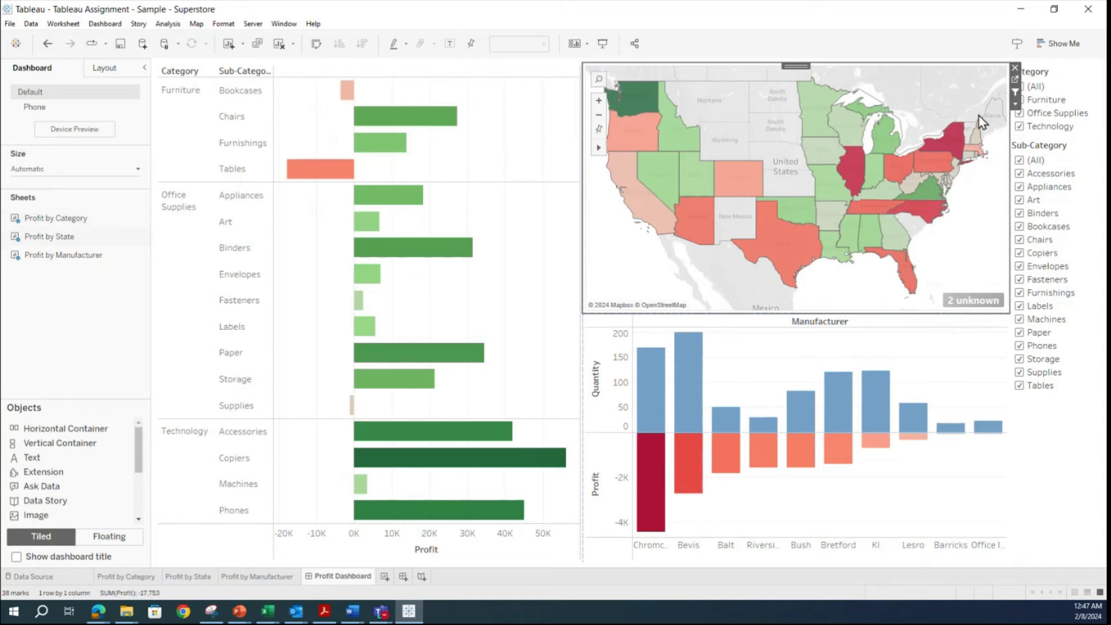
mouse_move(711, 181)
left_click(1016, 105)
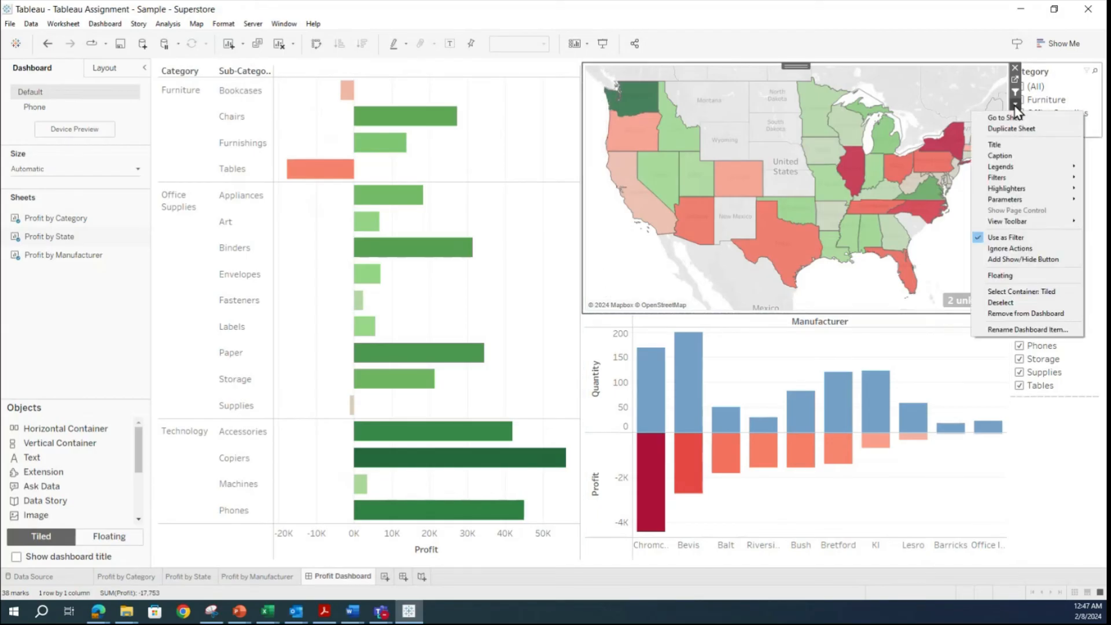
left_click(51, 576)
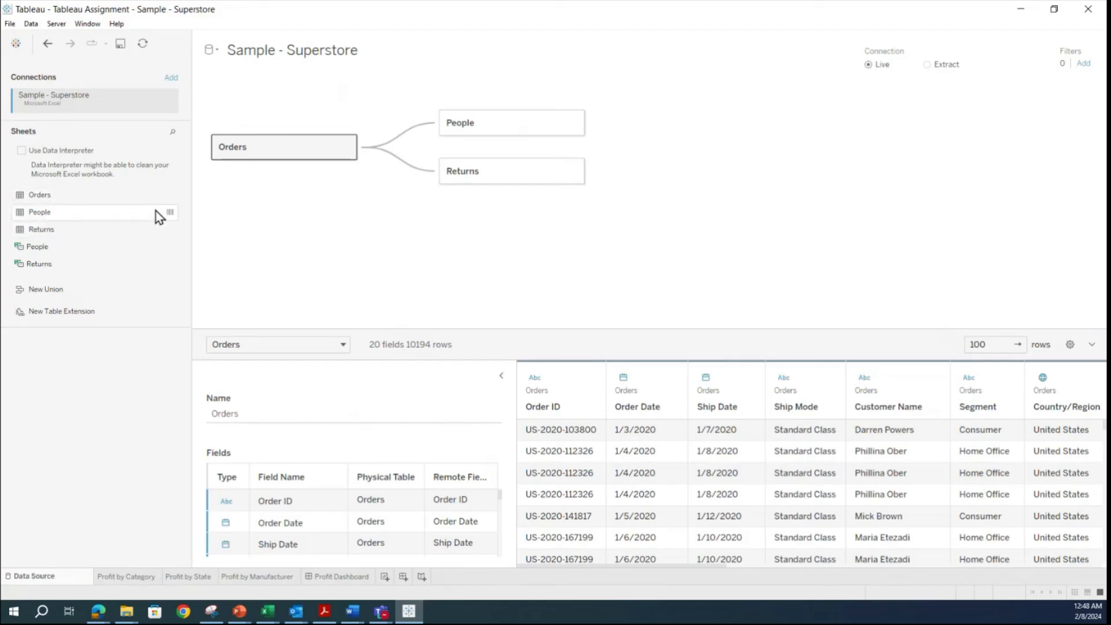
left_click(170, 212)
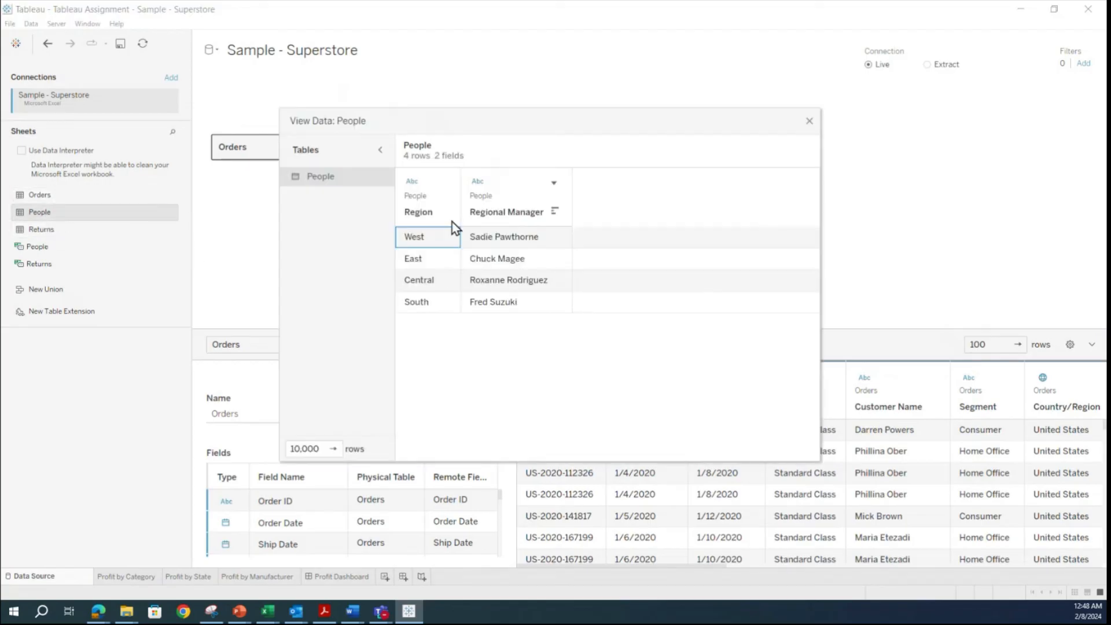
left_click(809, 122)
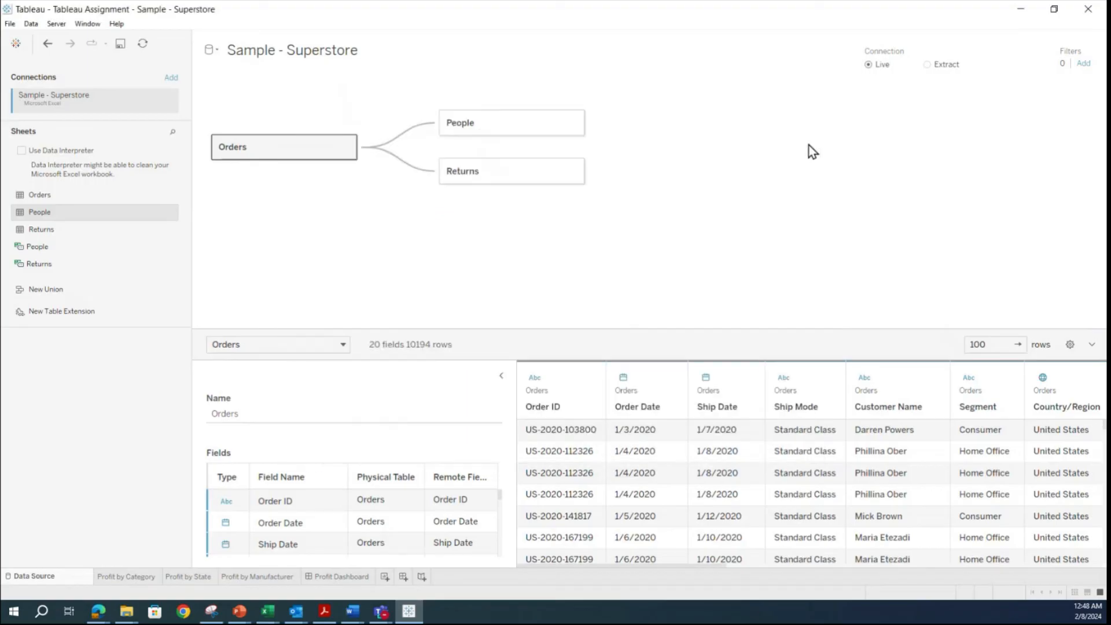
Review the Profit by Category, Profit by State and Profit by Manufacturer worksheets, and return to the Profit Dashboard.
left_click(142, 577)
left_click(197, 576)
left_click(238, 576)
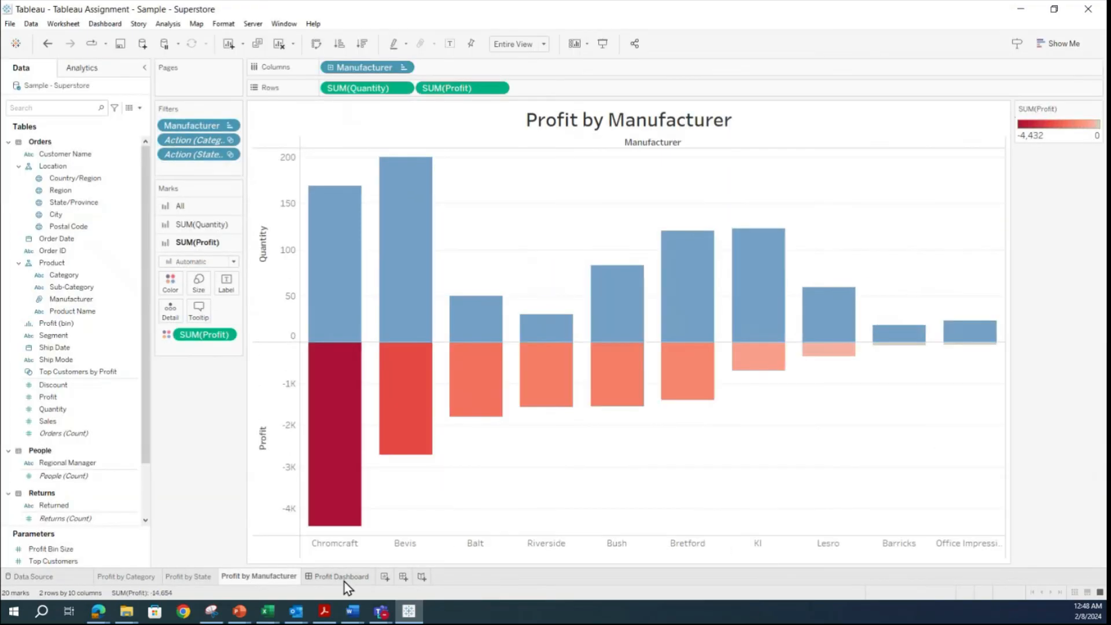
left_click(341, 577)
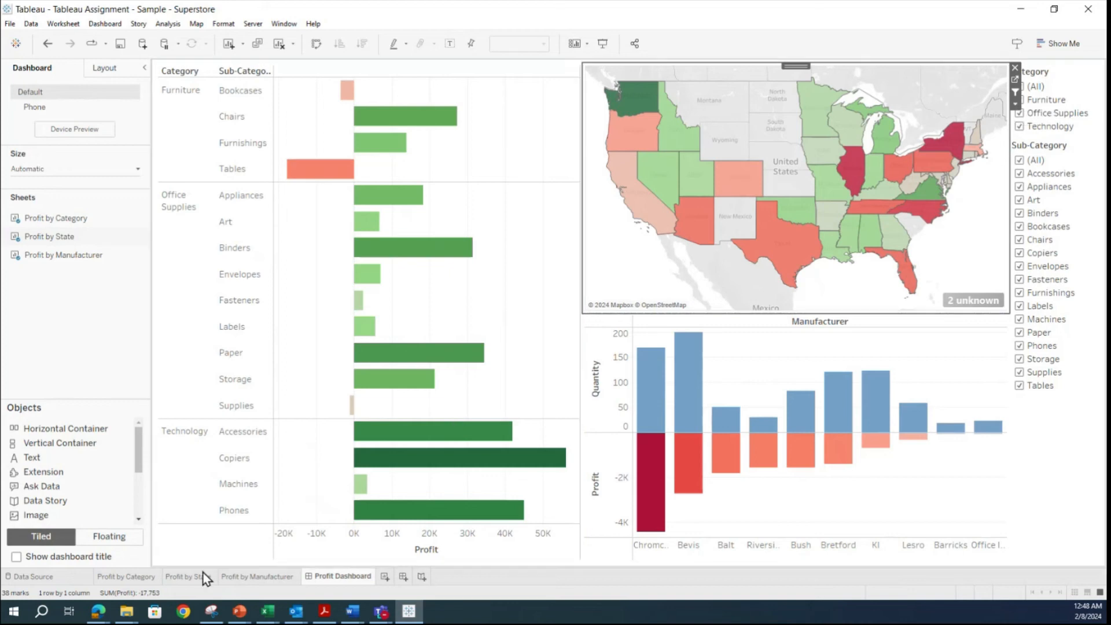
left_click(153, 576)
left_click(182, 576)
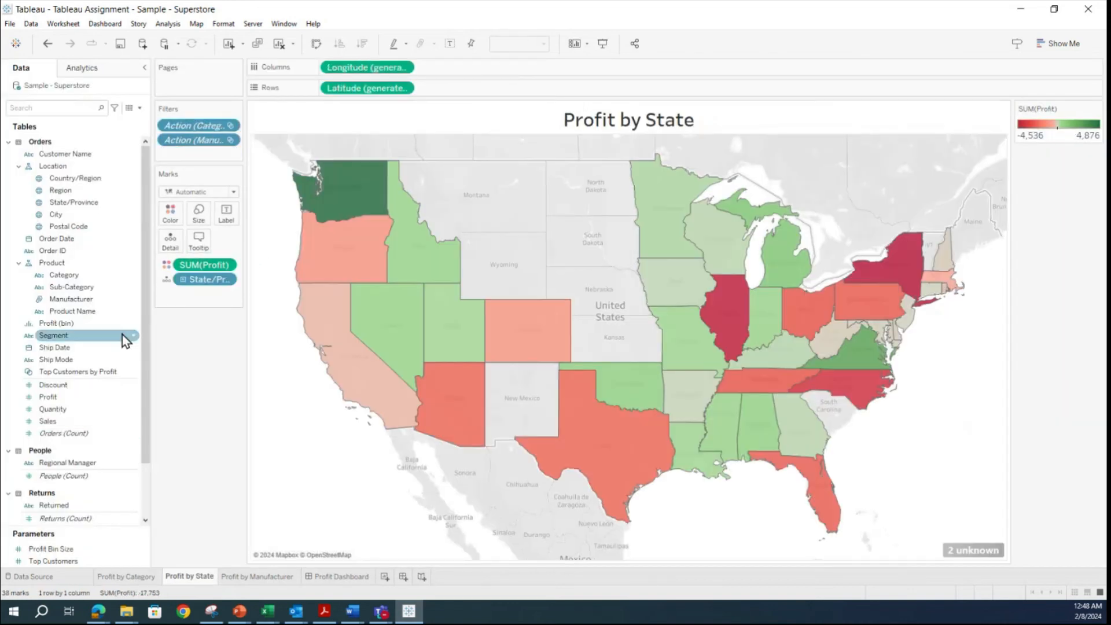
left_click(270, 576)
left_click(318, 576)
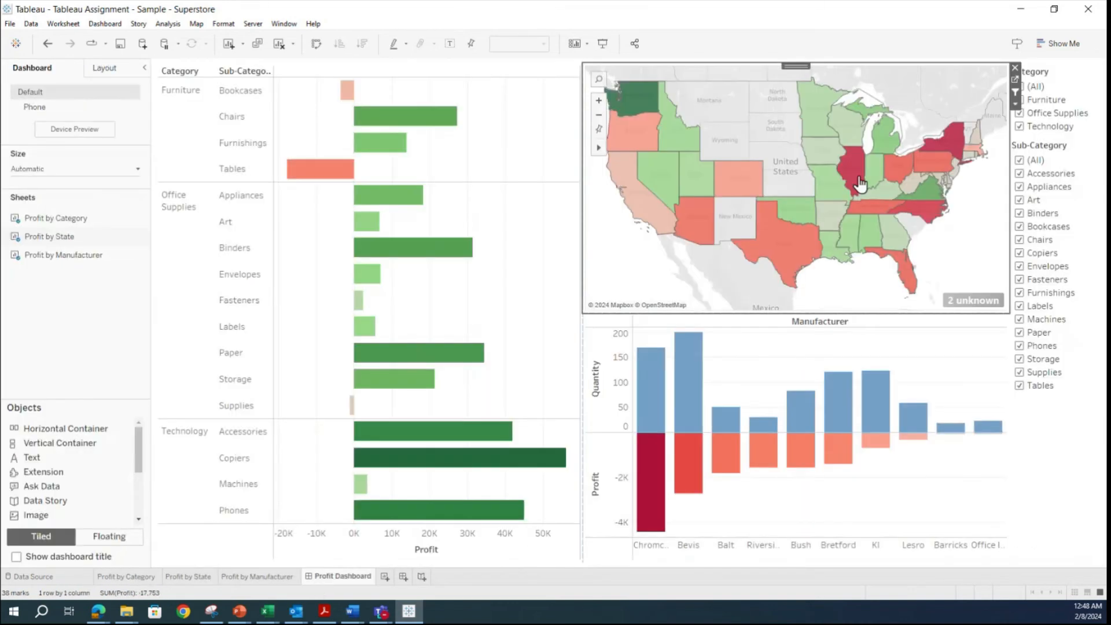
Check which filters the Profit by State map offers on the dashboard.
left_click(1016, 105)
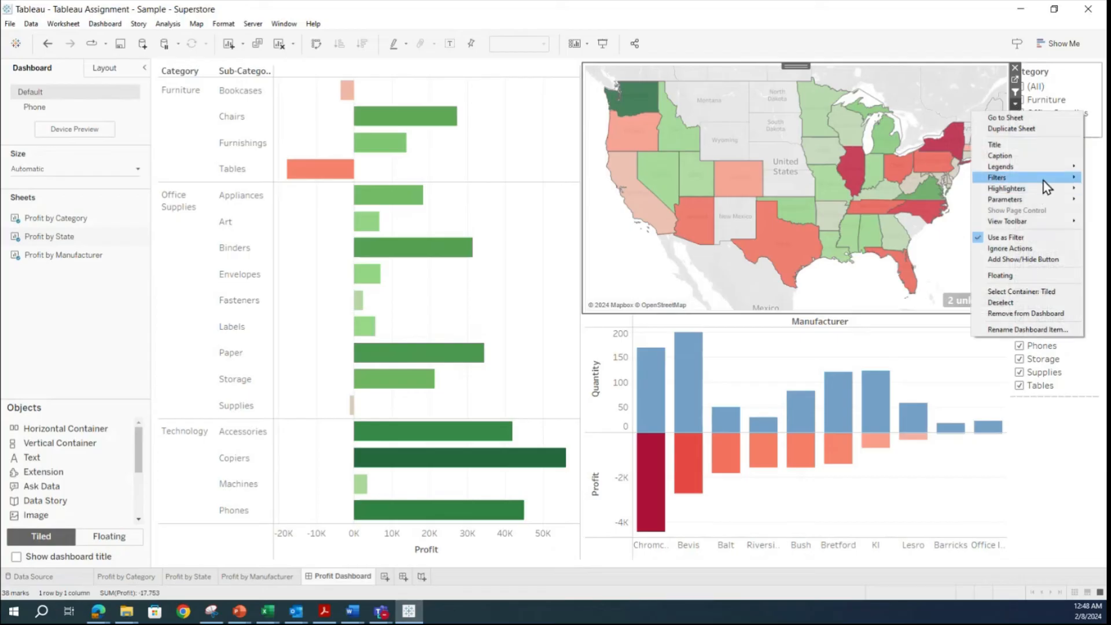
mouse_move(1044, 182)
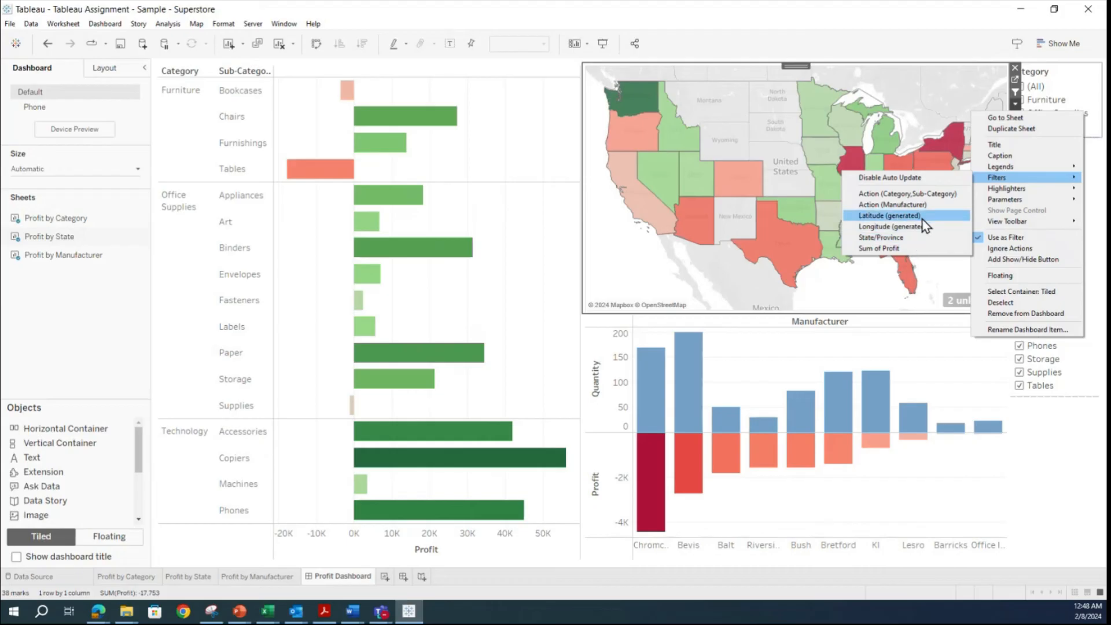
left_click(619, 273)
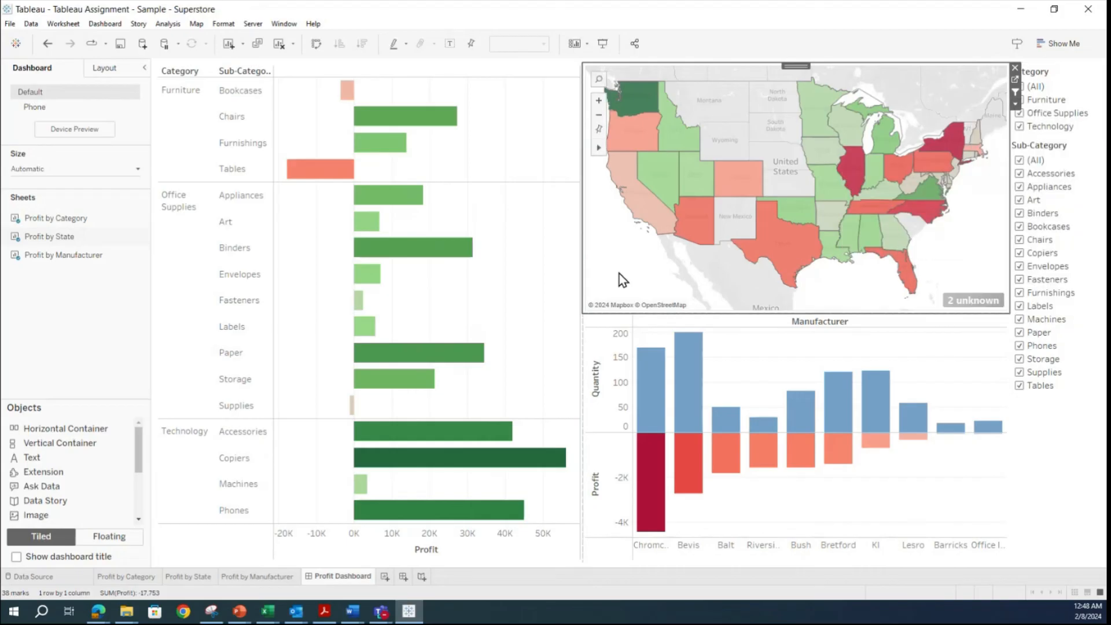
Add a Region filter that uses all values to the Profit by State worksheet.
left_click(1015, 79)
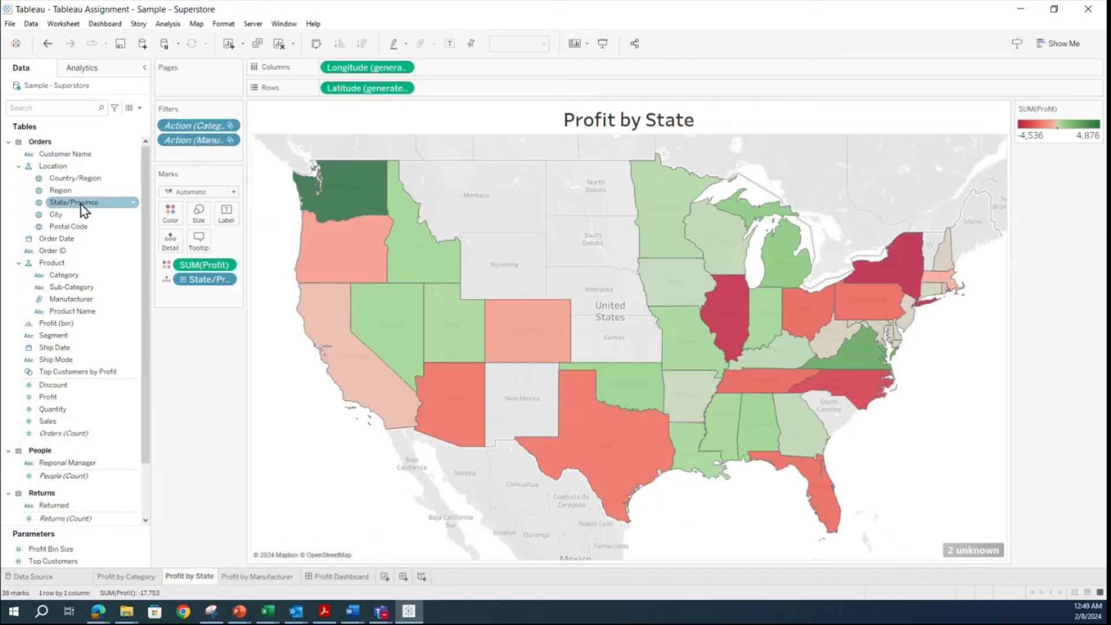
left_click(67, 203)
left_click_drag(61, 191, 185, 154)
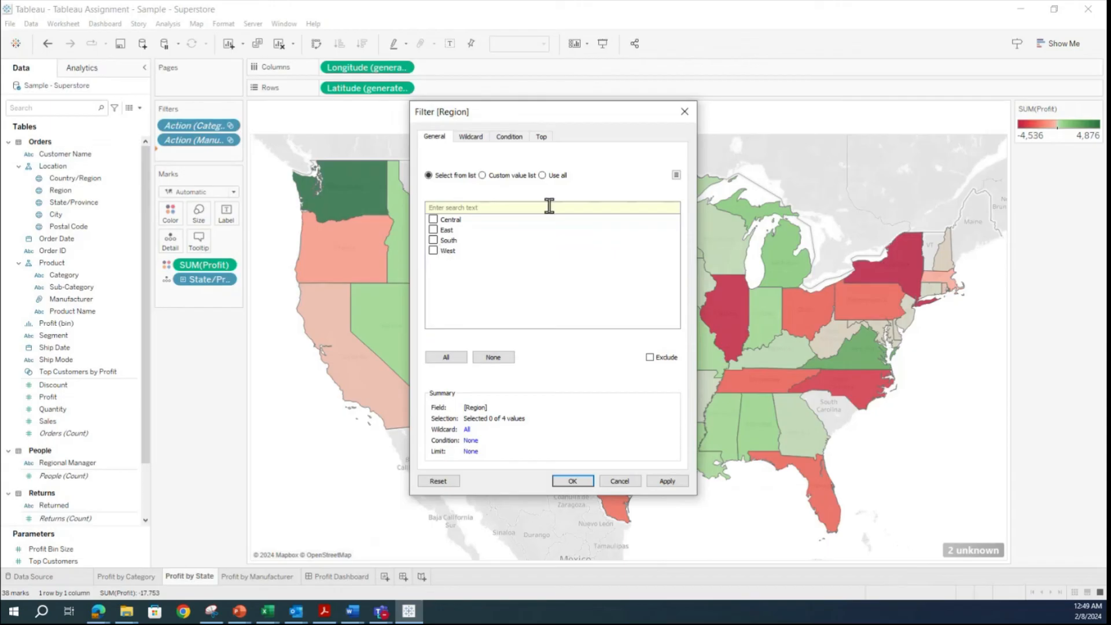
left_click(542, 175)
left_click(666, 483)
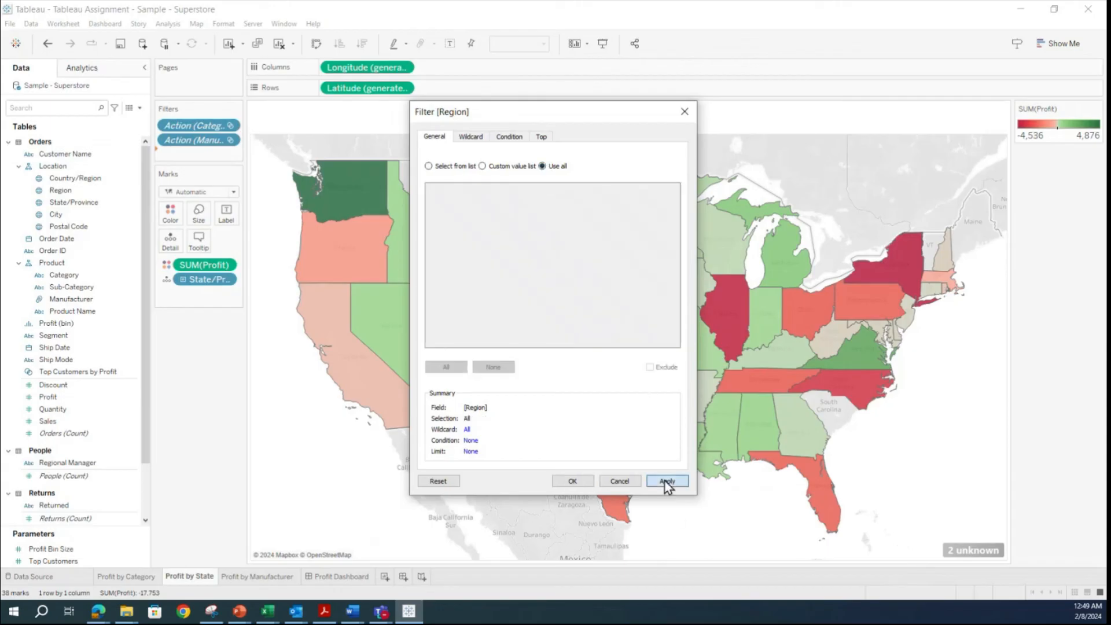
left_click(580, 483)
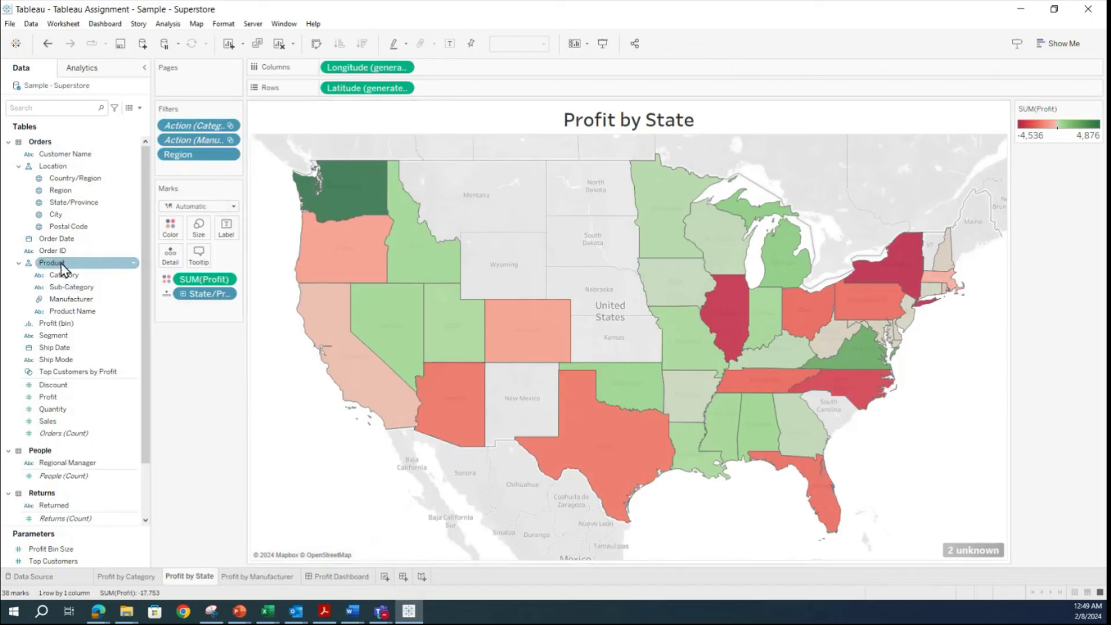
Add an Order Date filter by Years that uses all values to the Profit by State worksheet, and save the workbook.
left_click_drag(58, 239, 182, 167)
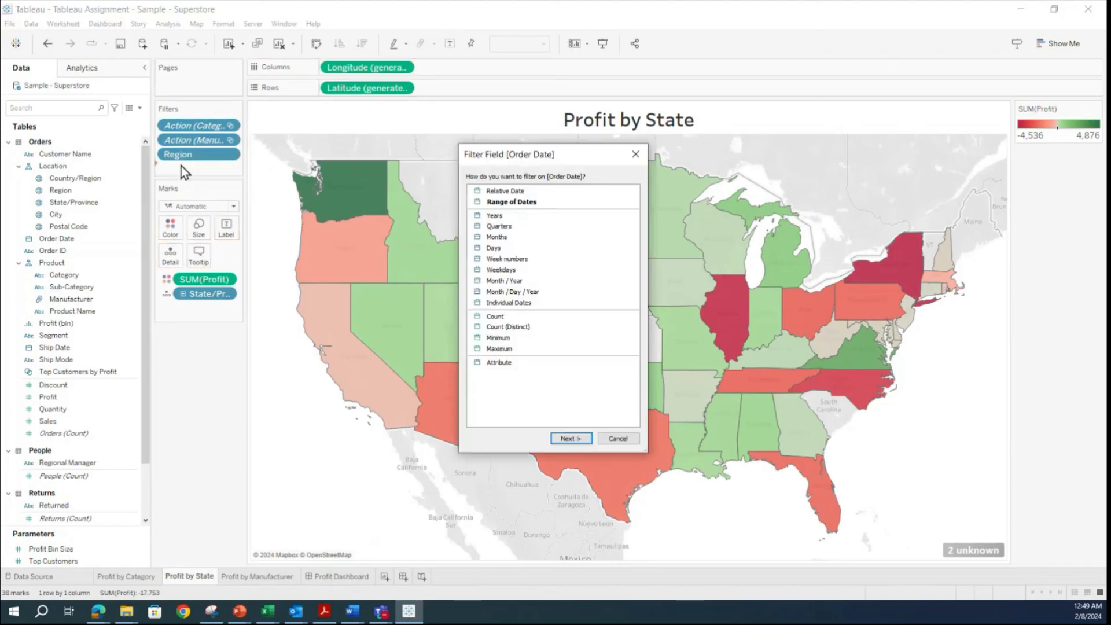
left_click(495, 219)
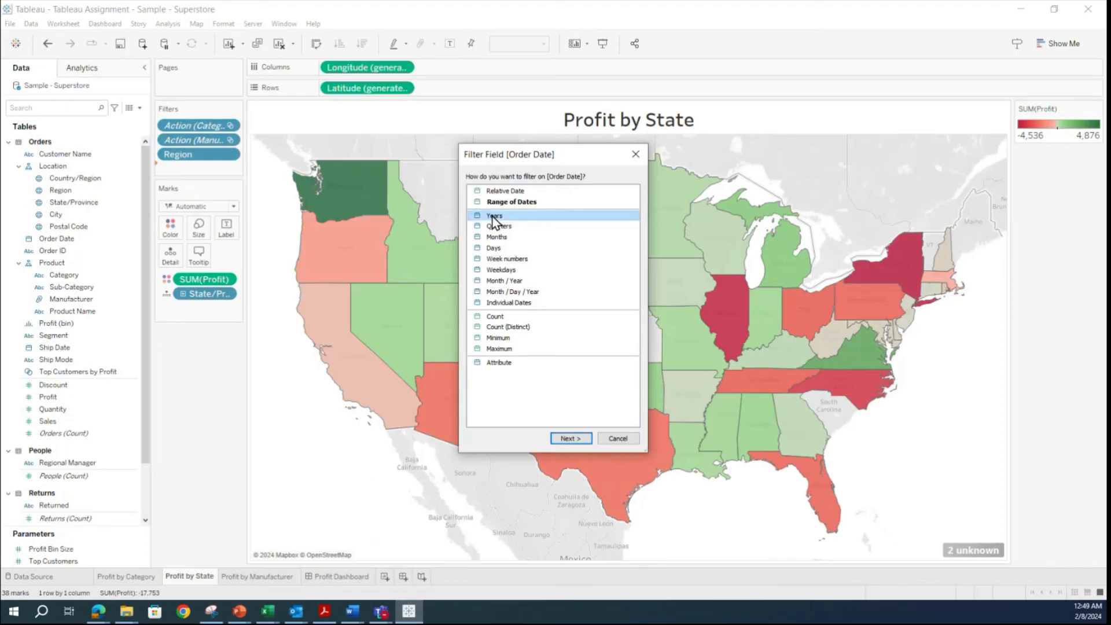
left_click(567, 439)
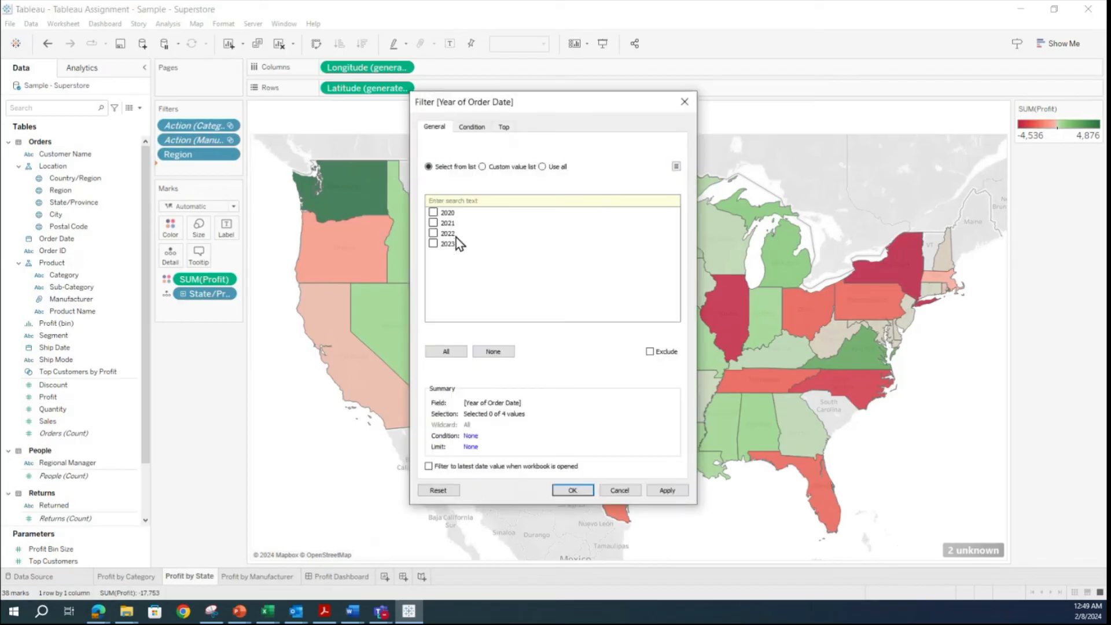
left_click(542, 166)
left_click(668, 492)
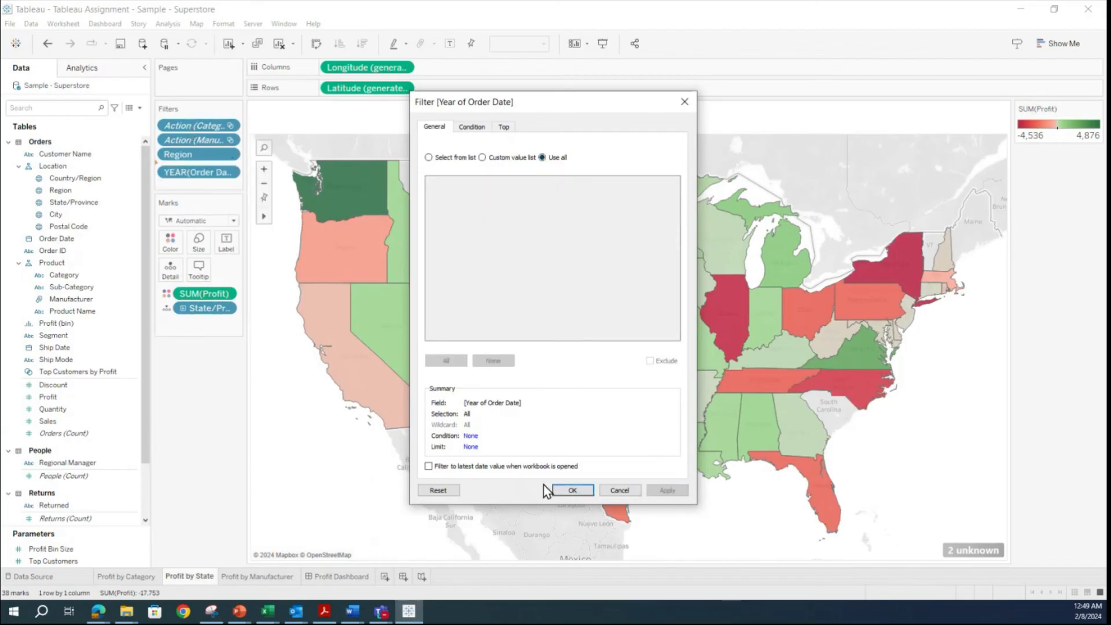
left_click(571, 492)
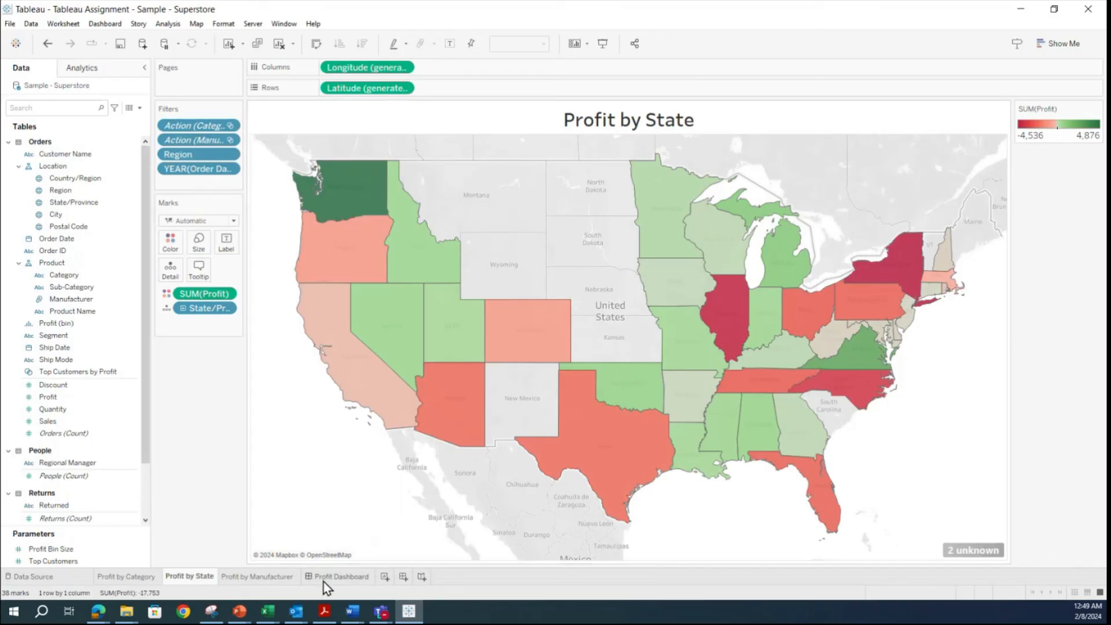
left_click(10, 24)
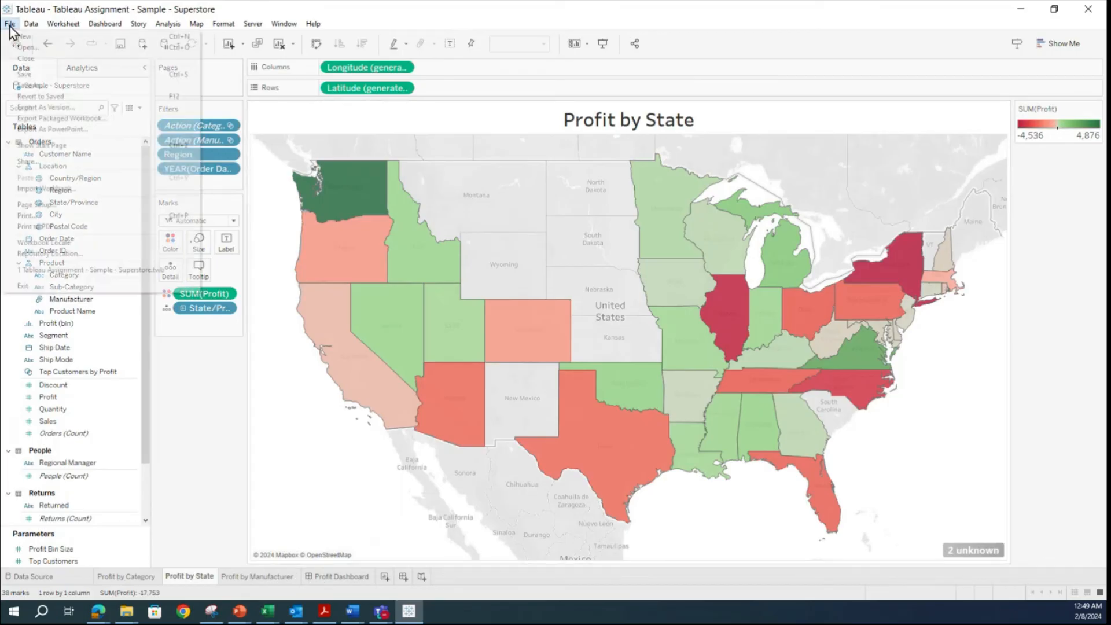
left_click(30, 76)
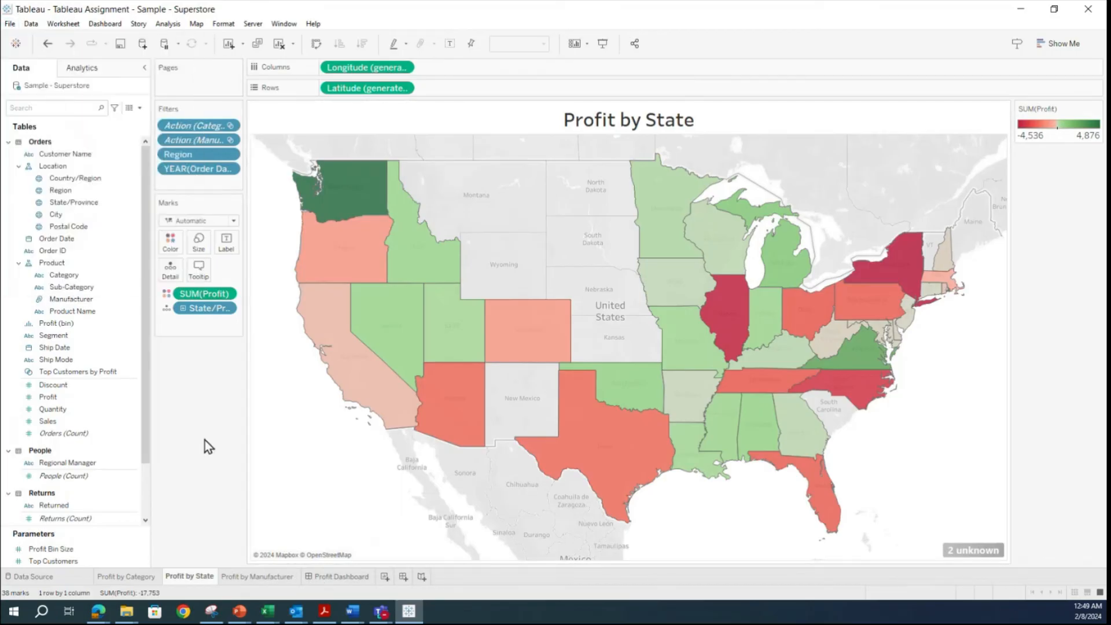
Show the Region filter of the Profit by State map on the Profit Dashboard.
left_click(352, 584)
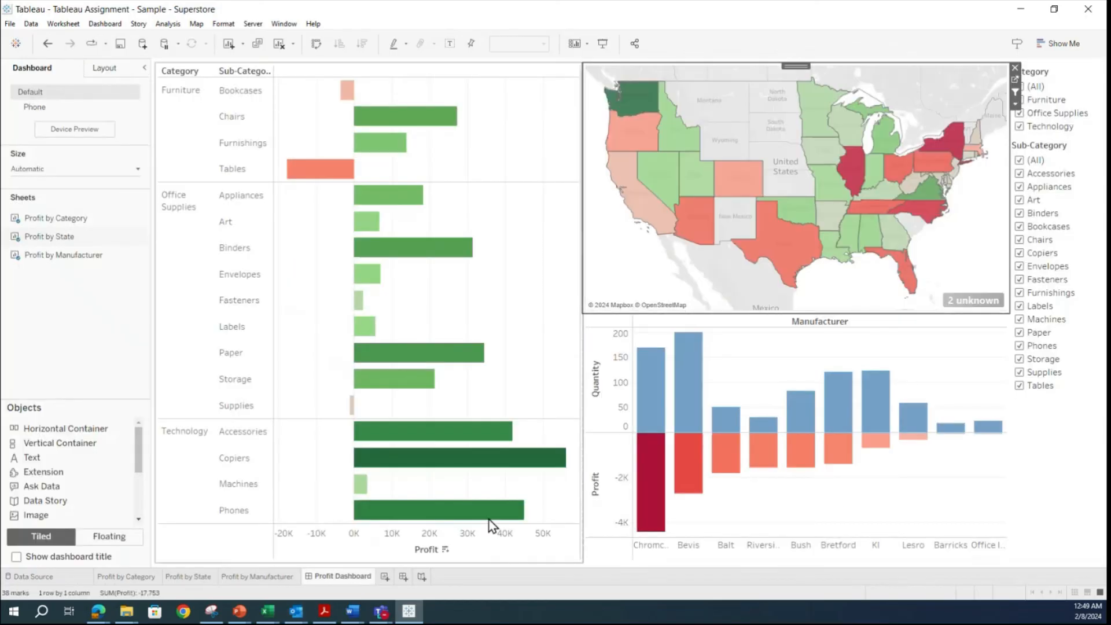
left_click(1015, 104)
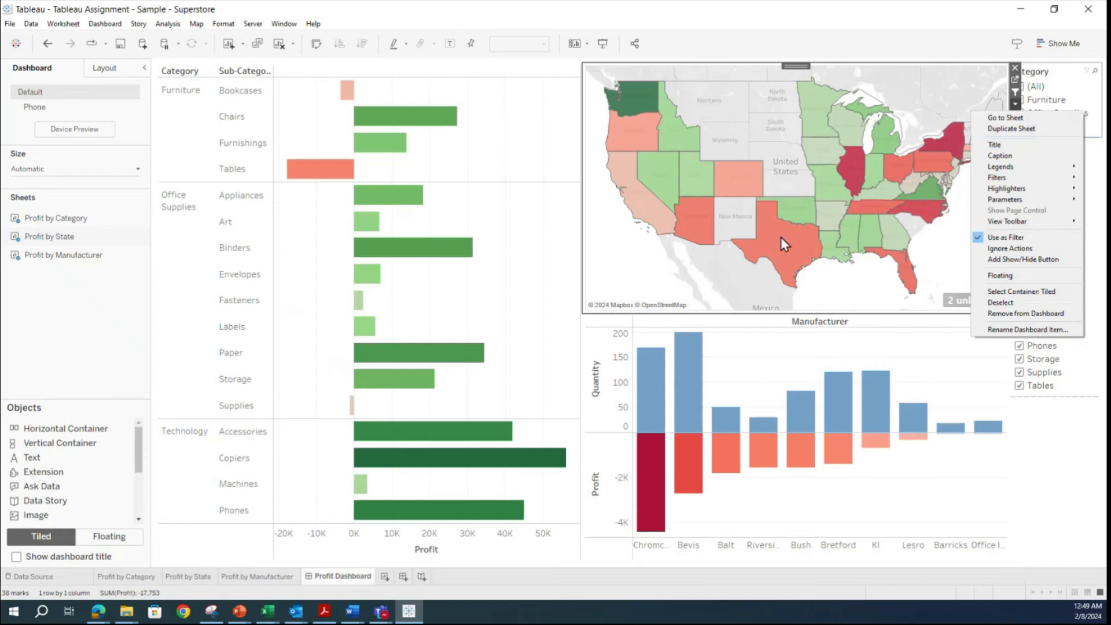
left_click(1014, 106)
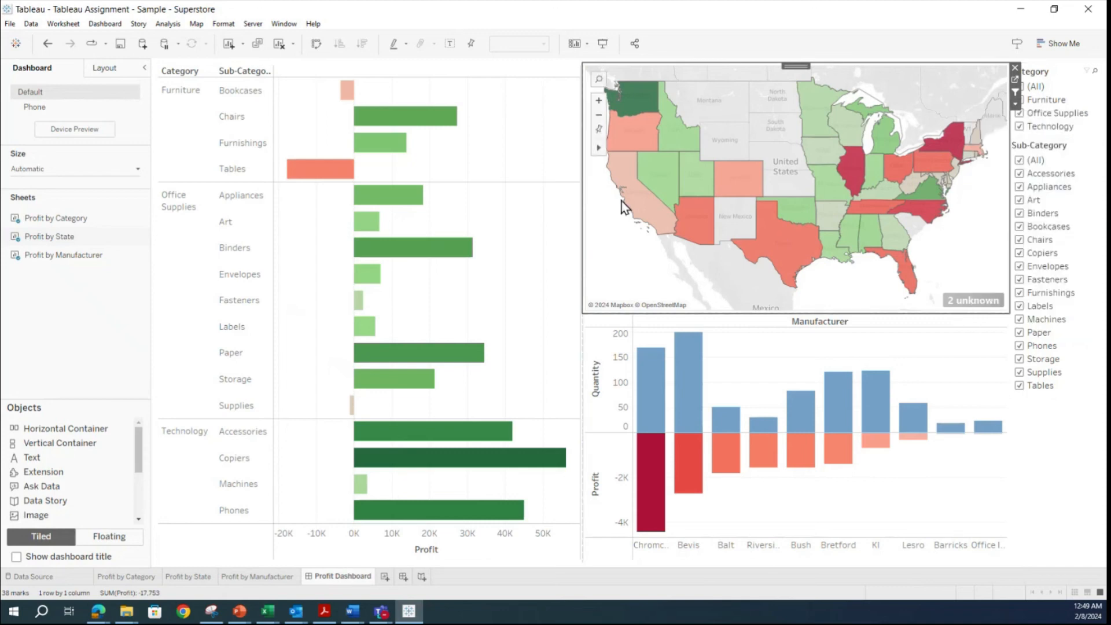
left_click(1015, 106)
mouse_move(1014, 179)
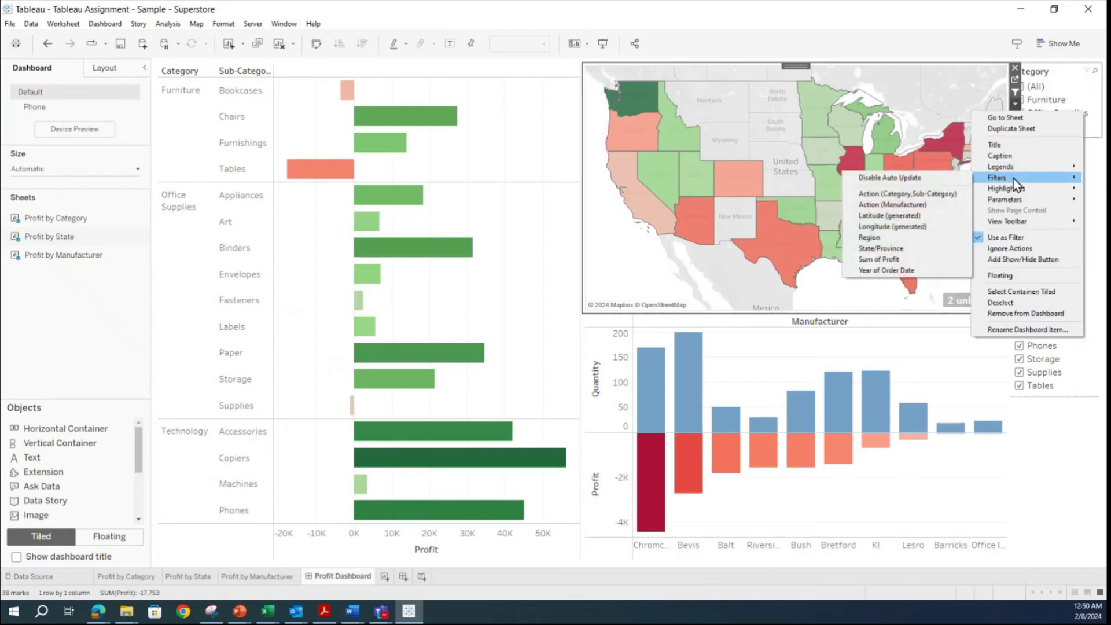
left_click(892, 239)
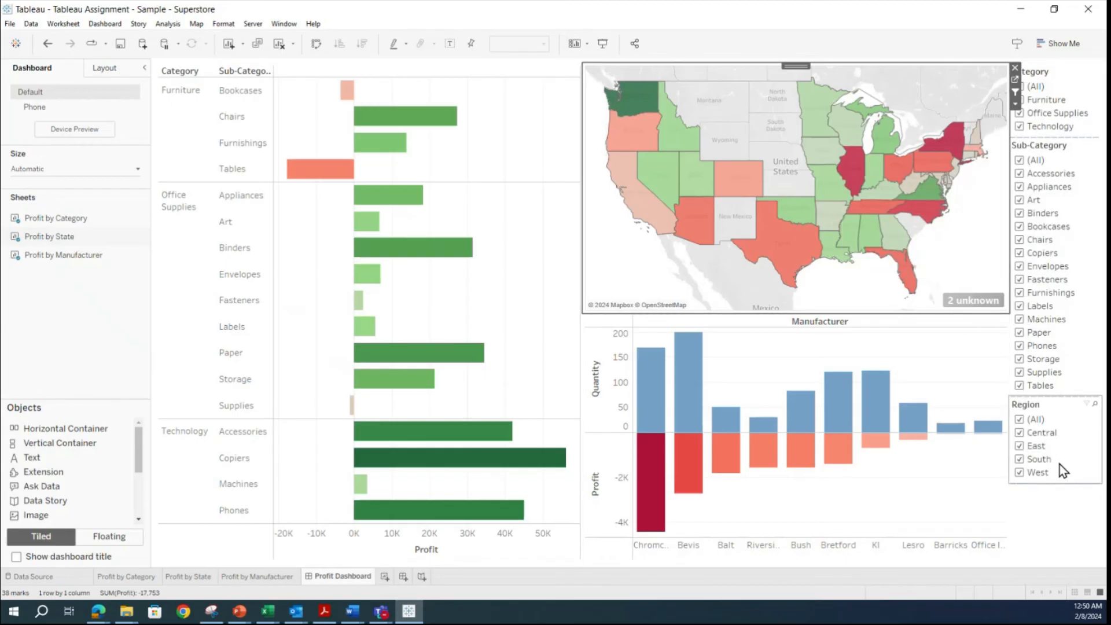
Show the Year of Order Date filter of the Profit by State map on the dashboard.
left_click(1016, 104)
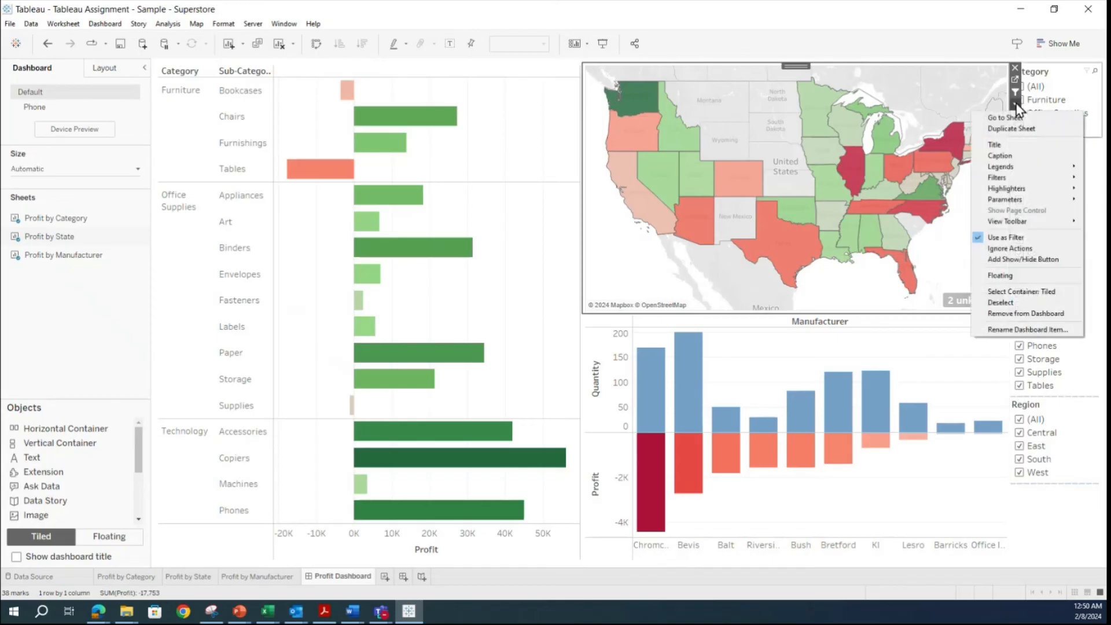
mouse_move(1015, 177)
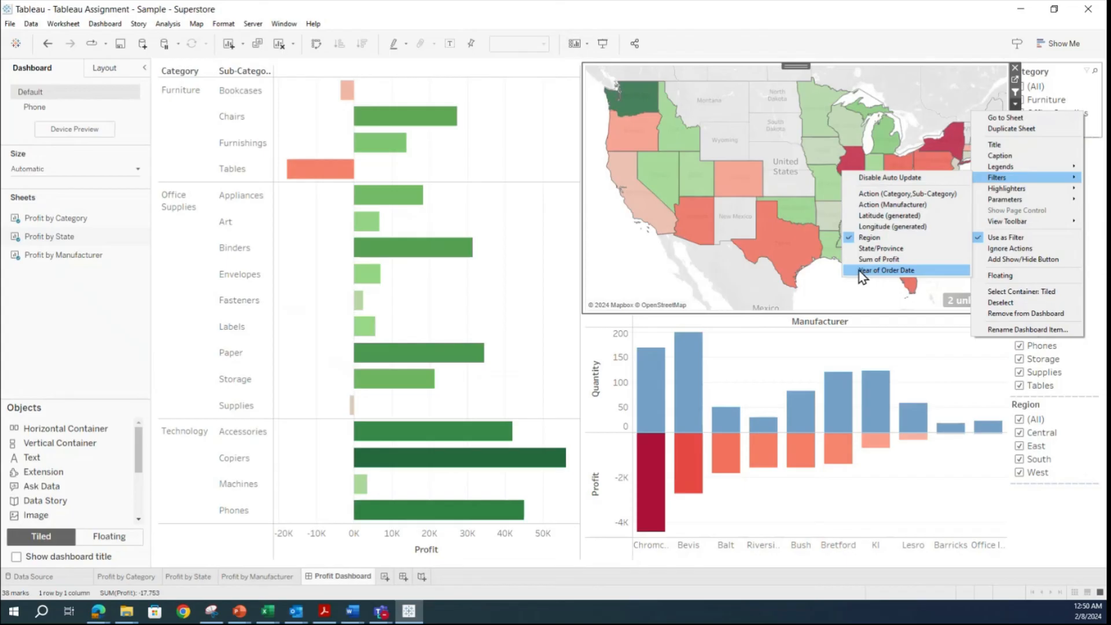
left_click(884, 271)
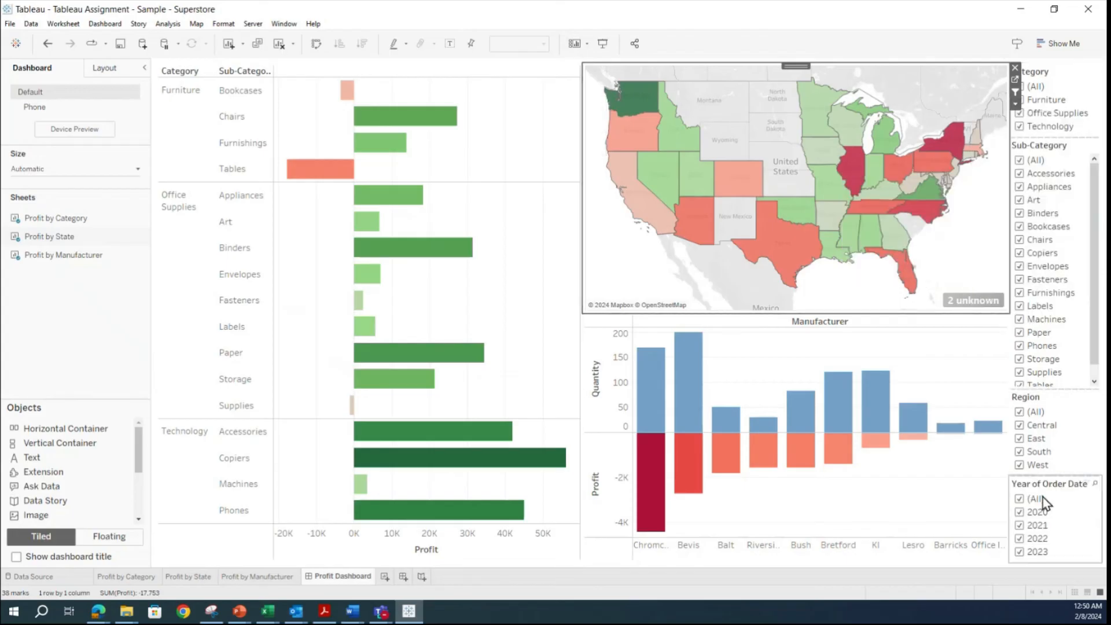
left_click(946, 505)
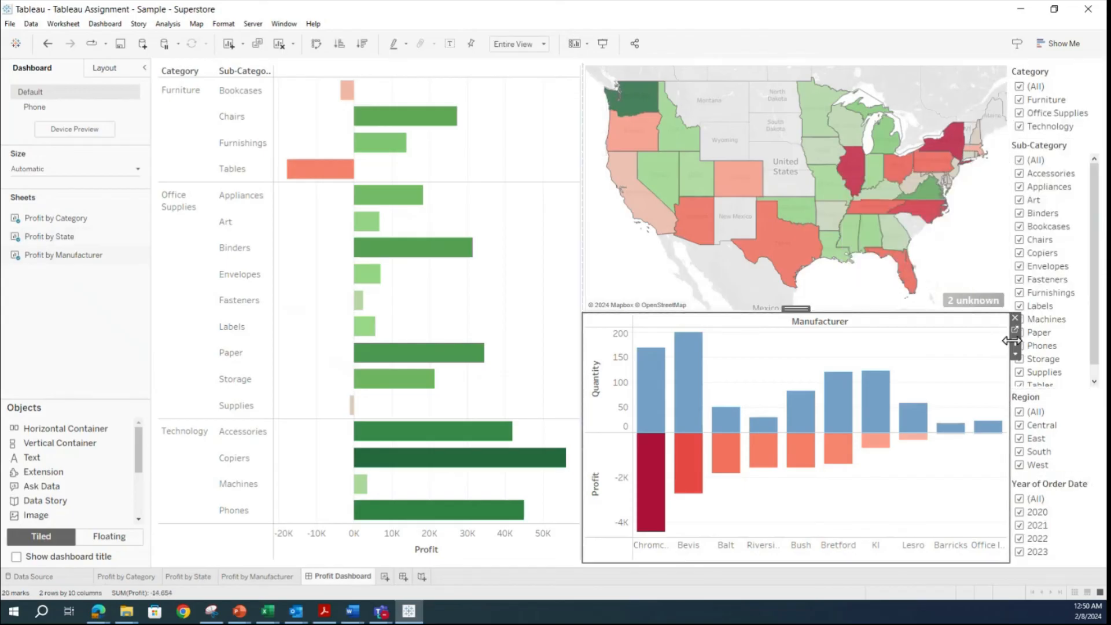
left_click(1015, 353)
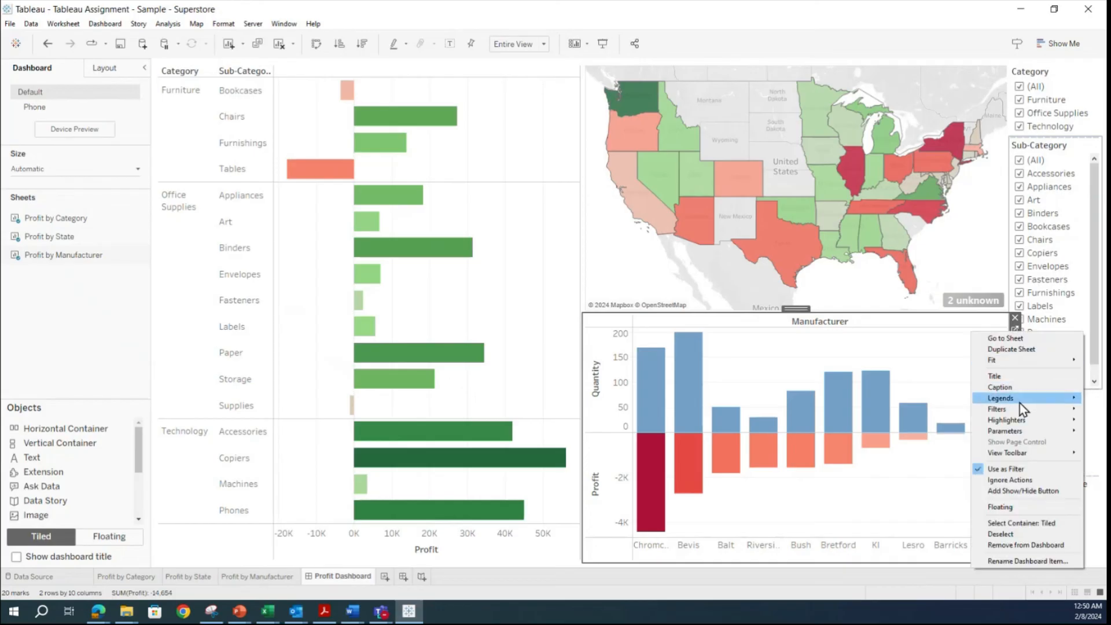
mouse_move(1021, 409)
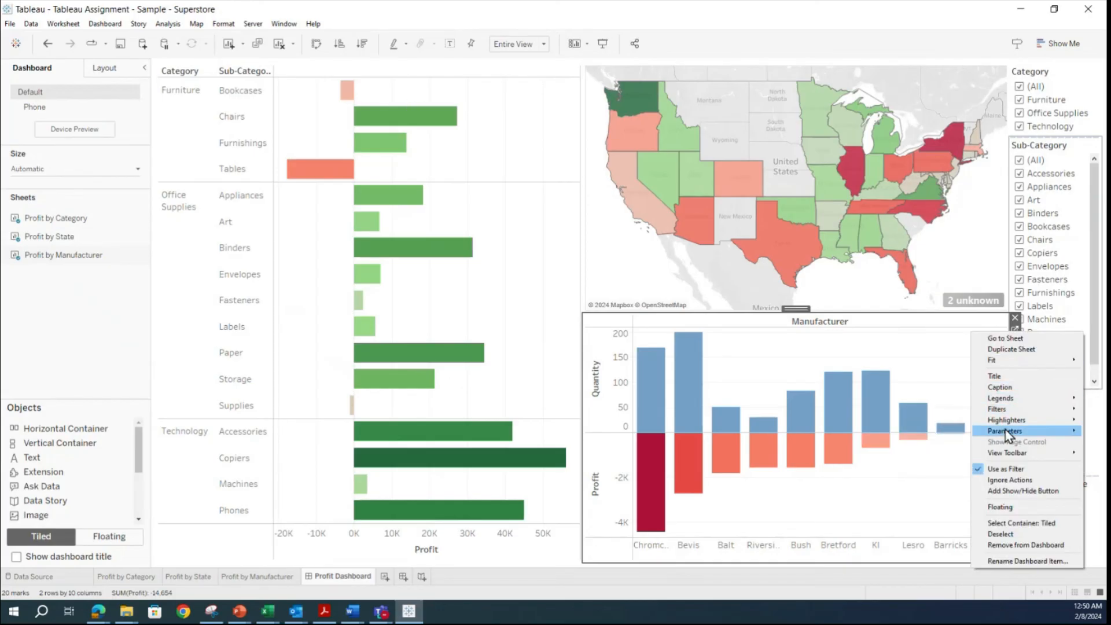
mouse_move(997, 409)
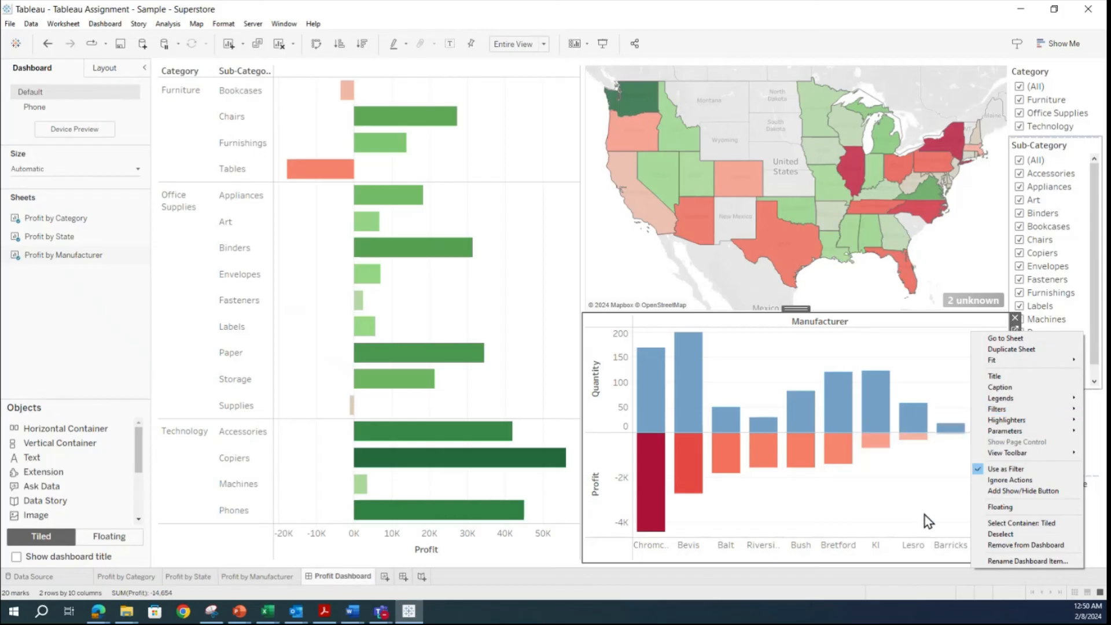
left_click(859, 510)
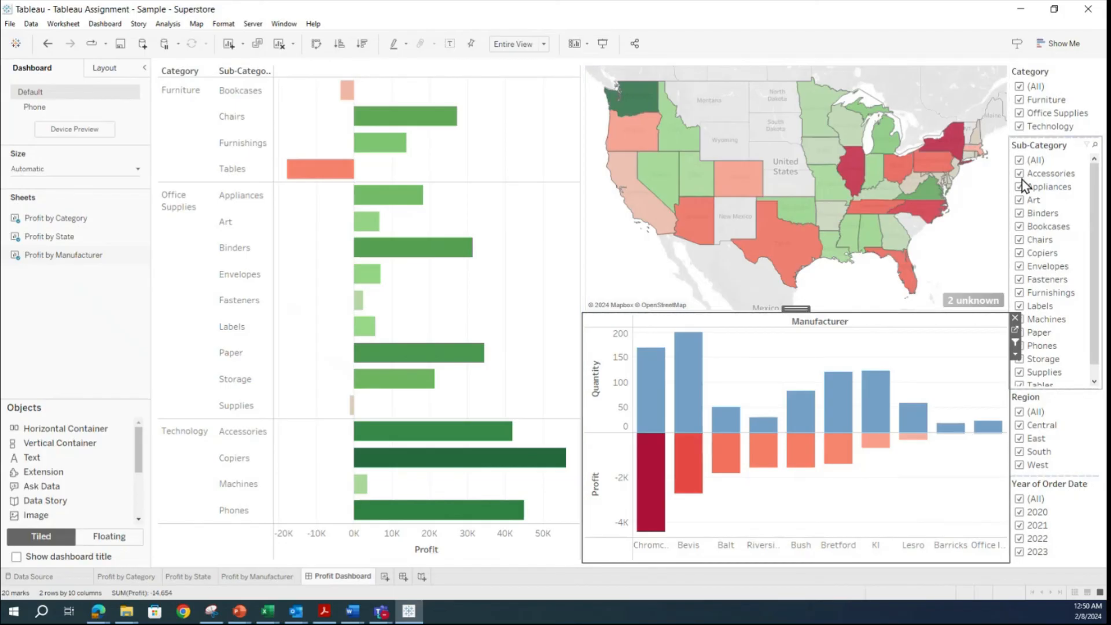
scroll(1049, 342, "down", 1)
scroll(1048, 340, "up", 1)
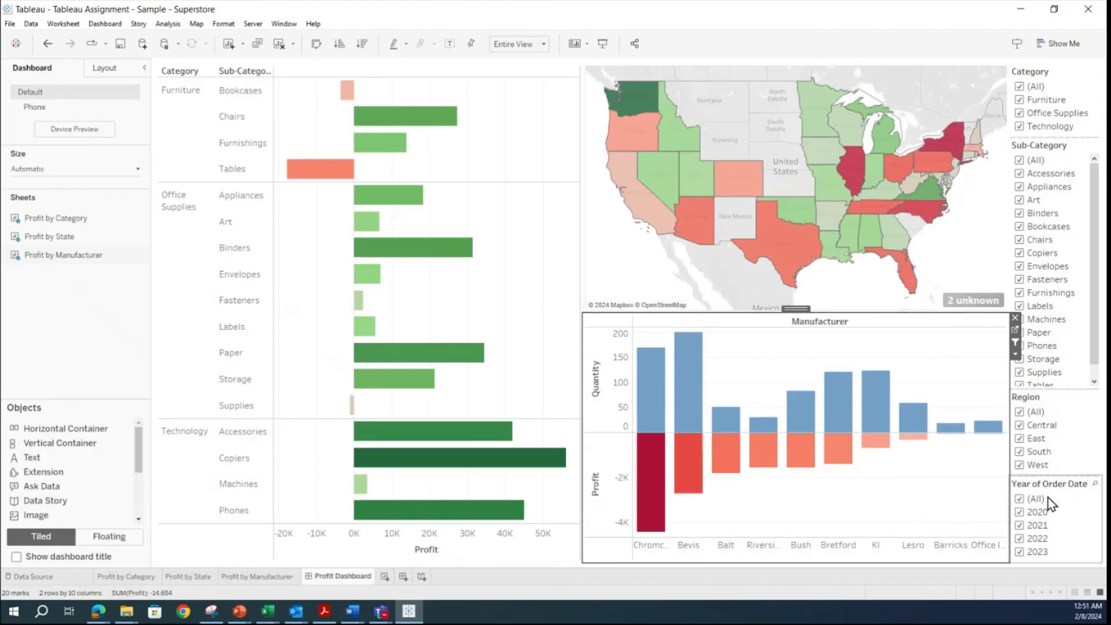
Move the Year of Order Date filter above the Category filter and change it to a single-value slider.
left_click(1057, 395)
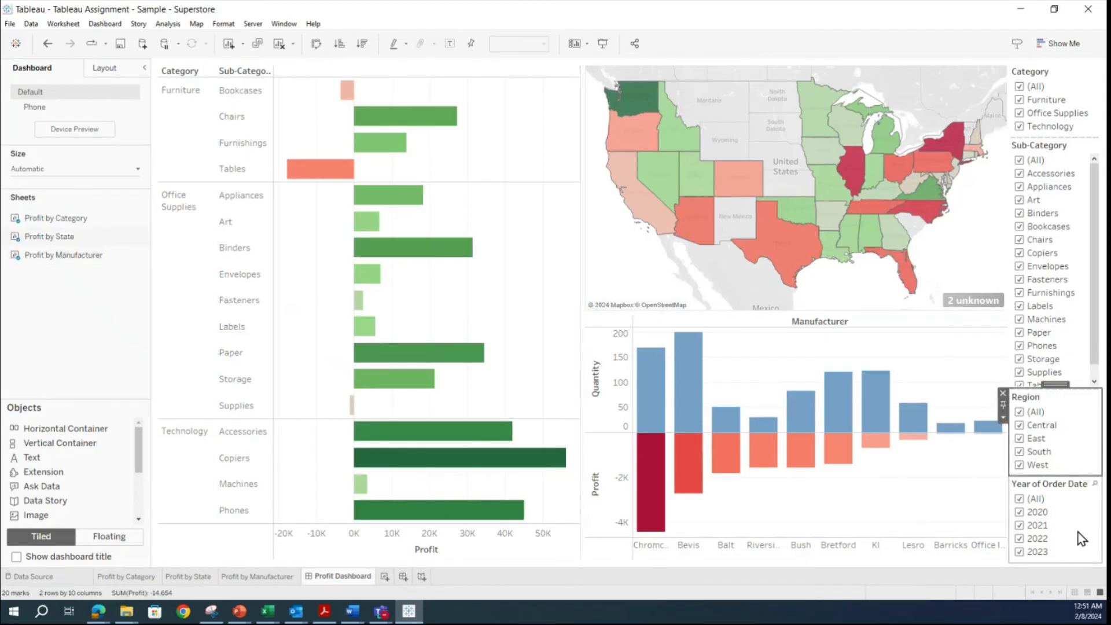
left_click_drag(1053, 385, 1050, 414)
left_click(1072, 511)
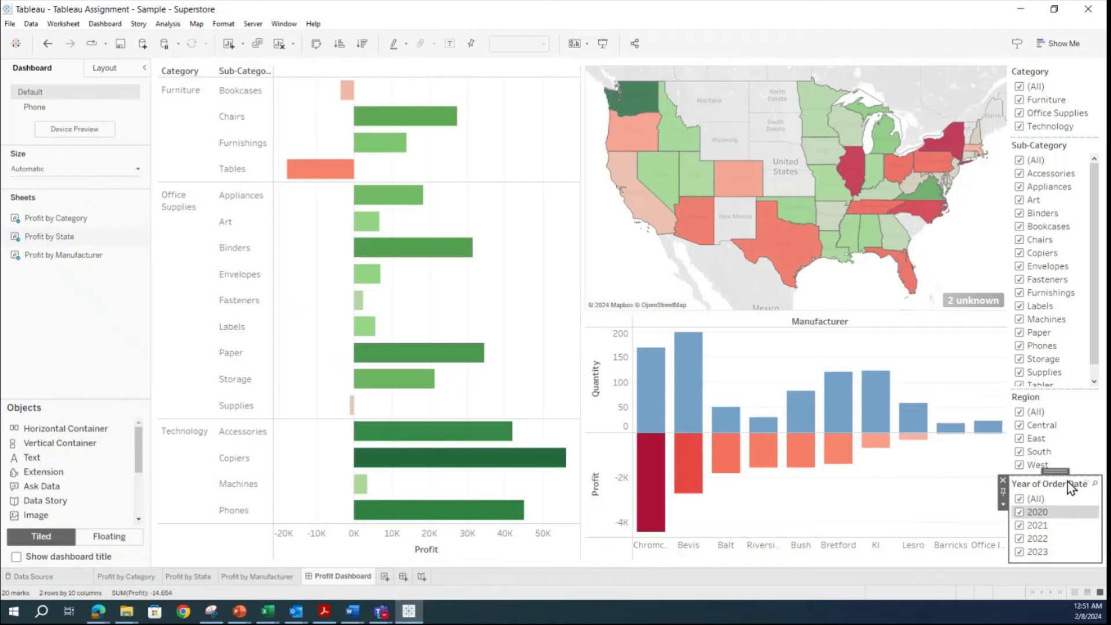
left_click_drag(1057, 476, 1074, 83)
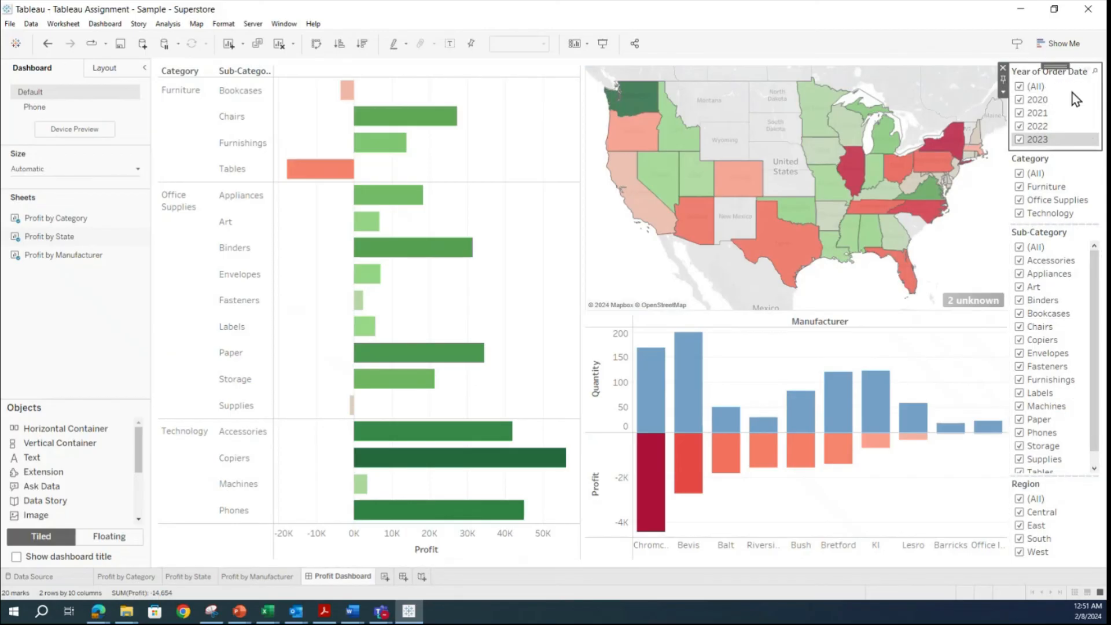
left_click(1004, 92)
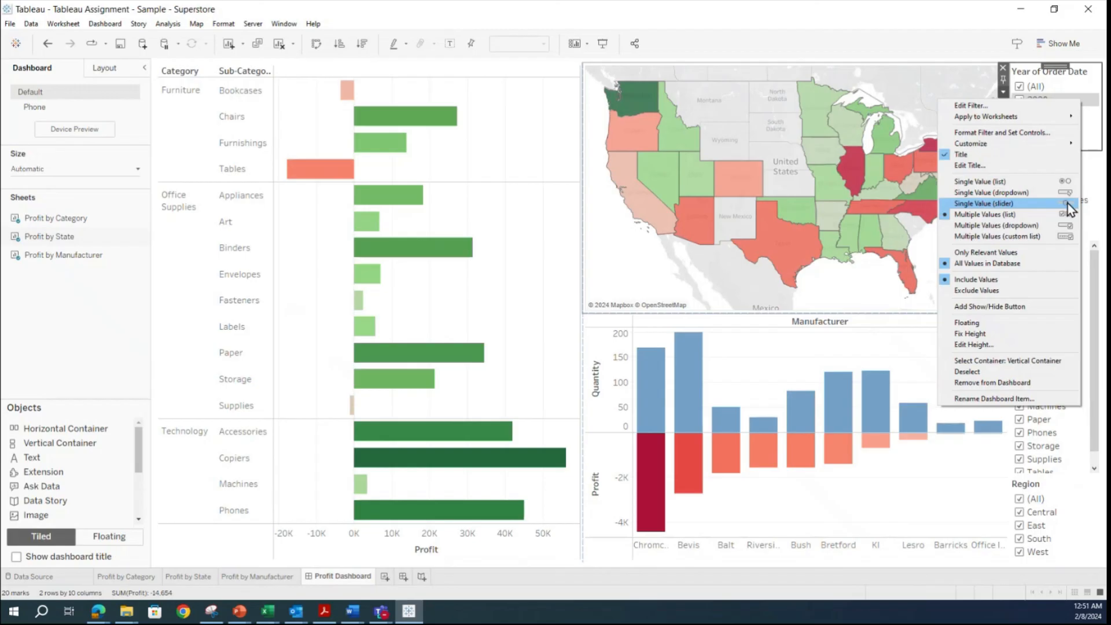
left_click(1018, 204)
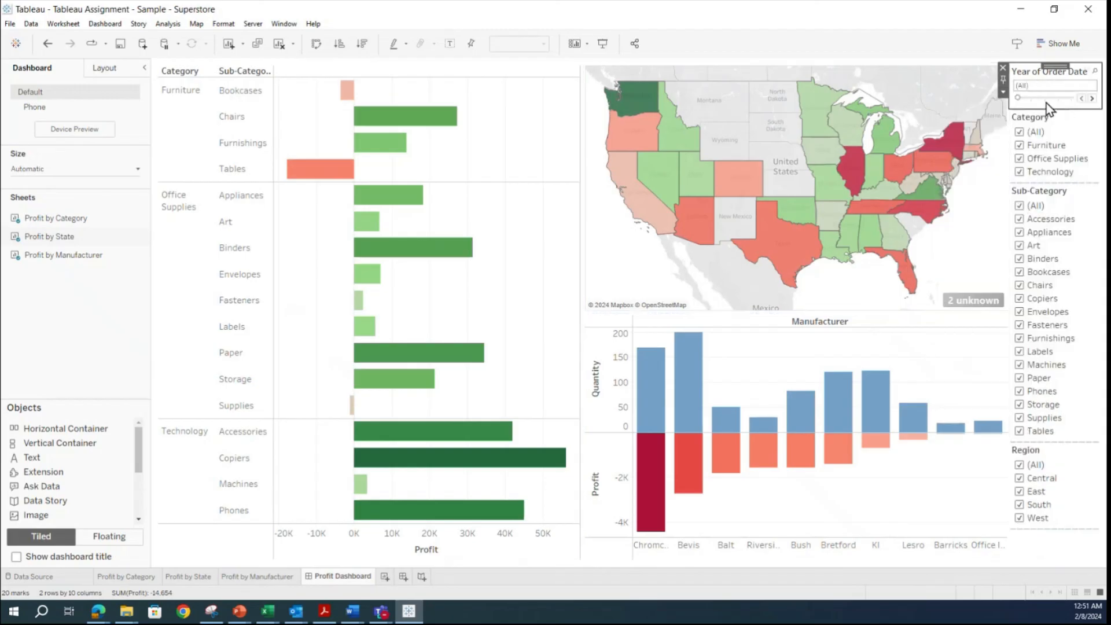
Test the Year of Order Date slider by stepping through 2020 to 2023, and return it to All.
left_click(1092, 99)
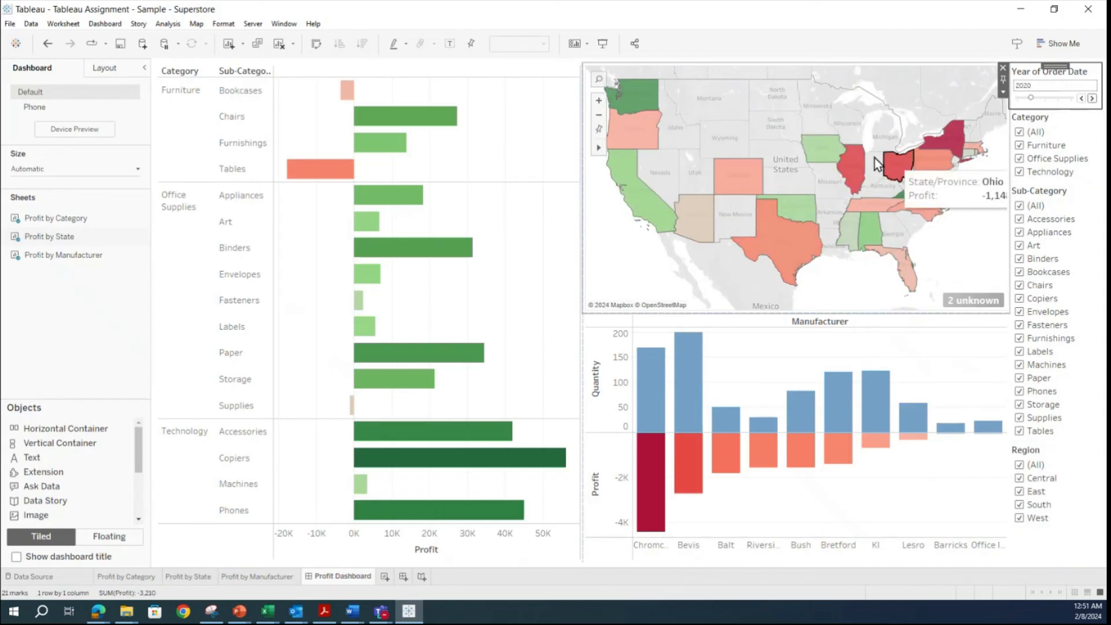
mouse_move(898, 184)
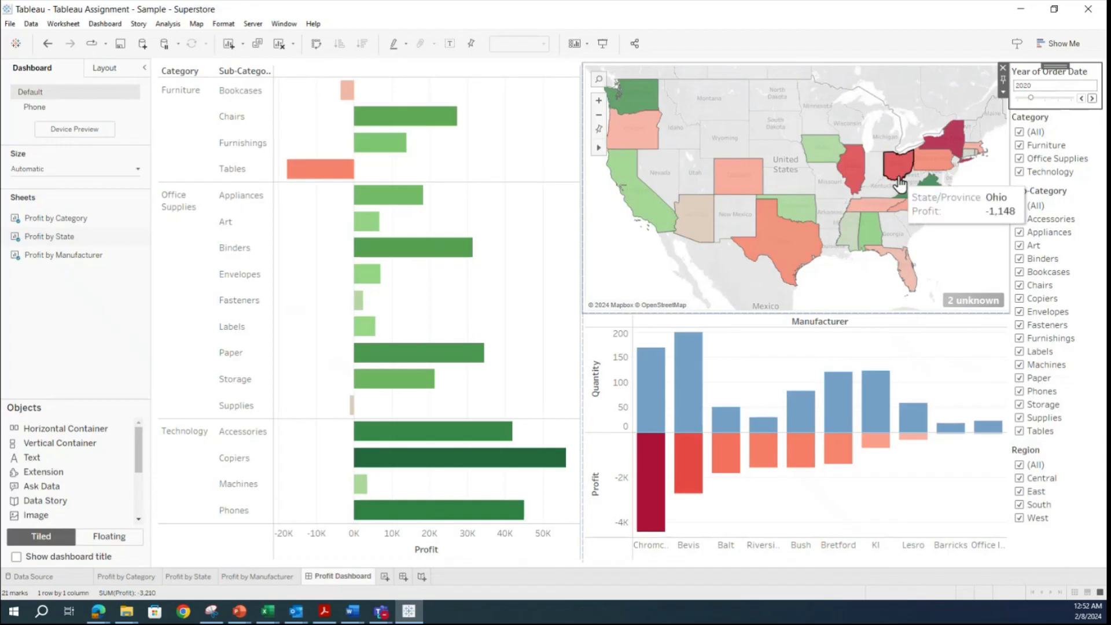
left_click(1092, 99)
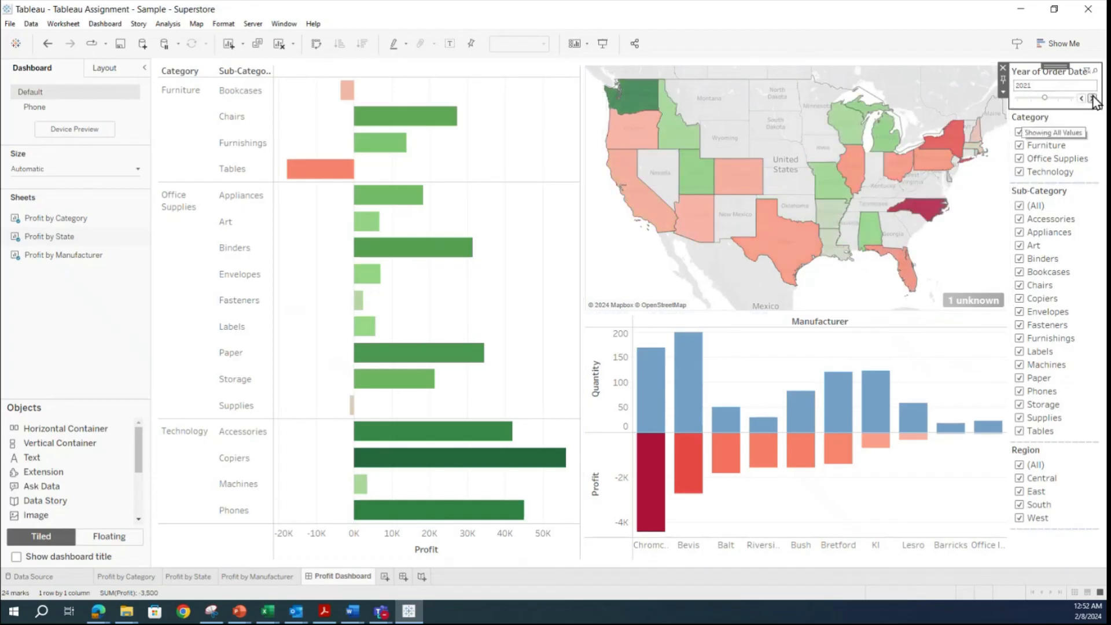
left_click(1092, 98)
mouse_move(845, 194)
left_click(1092, 98)
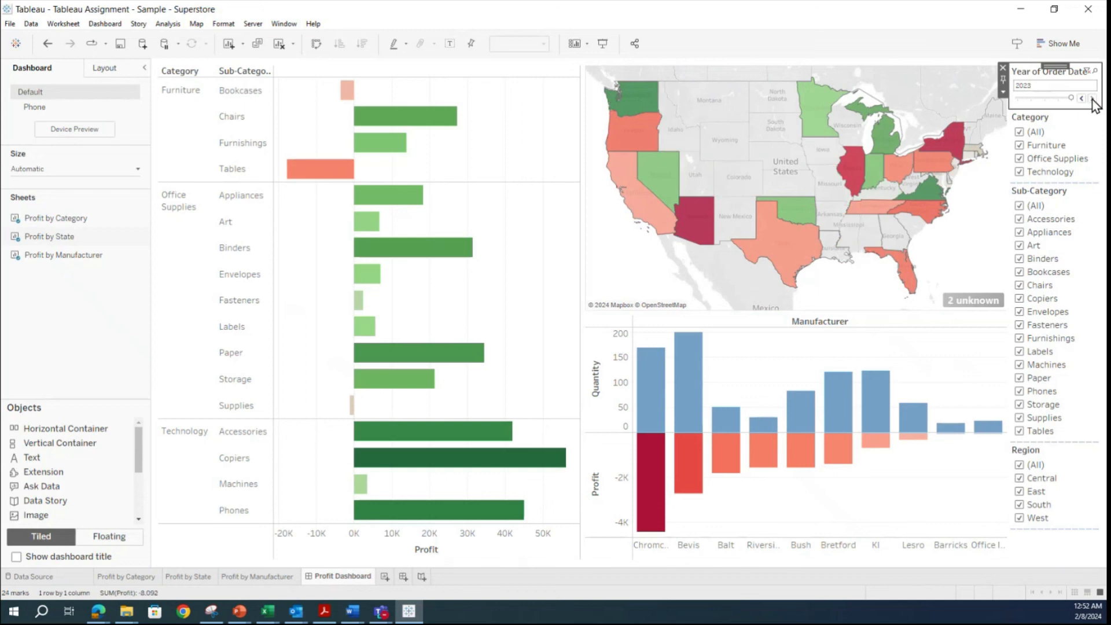
left_click(1081, 99)
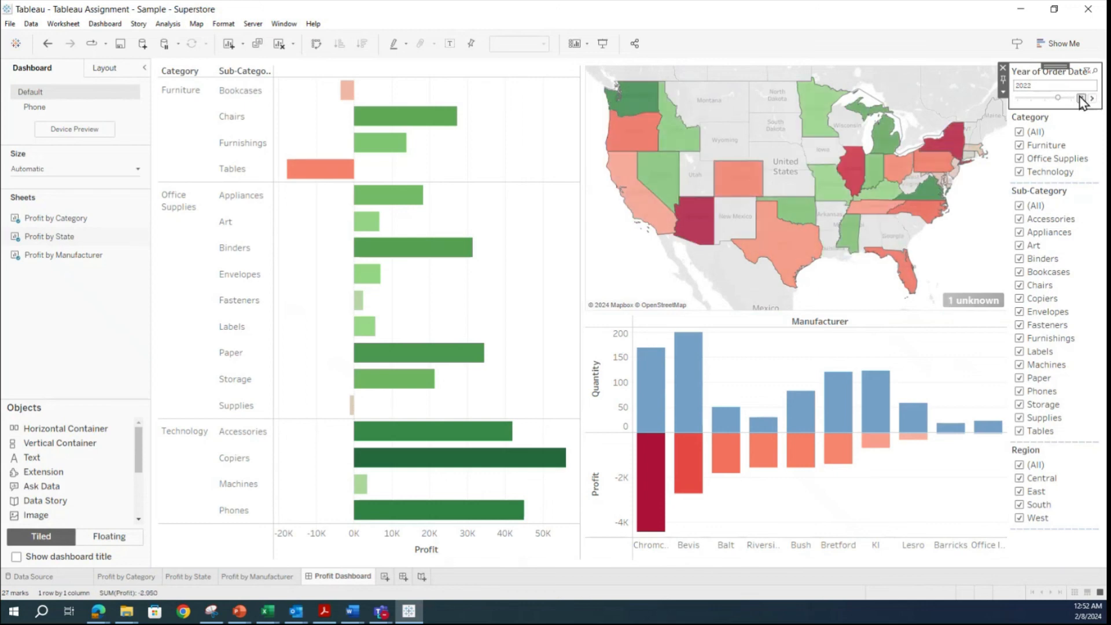
left_click(1081, 99)
left_click(1081, 99)
left_click(1081, 99)
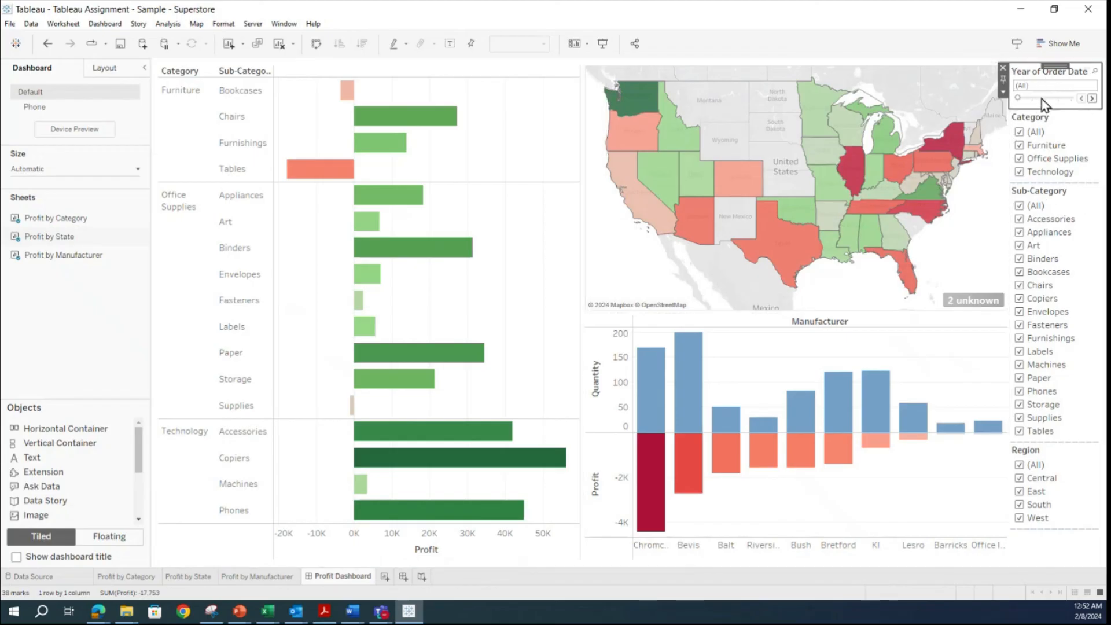
left_click(1003, 92)
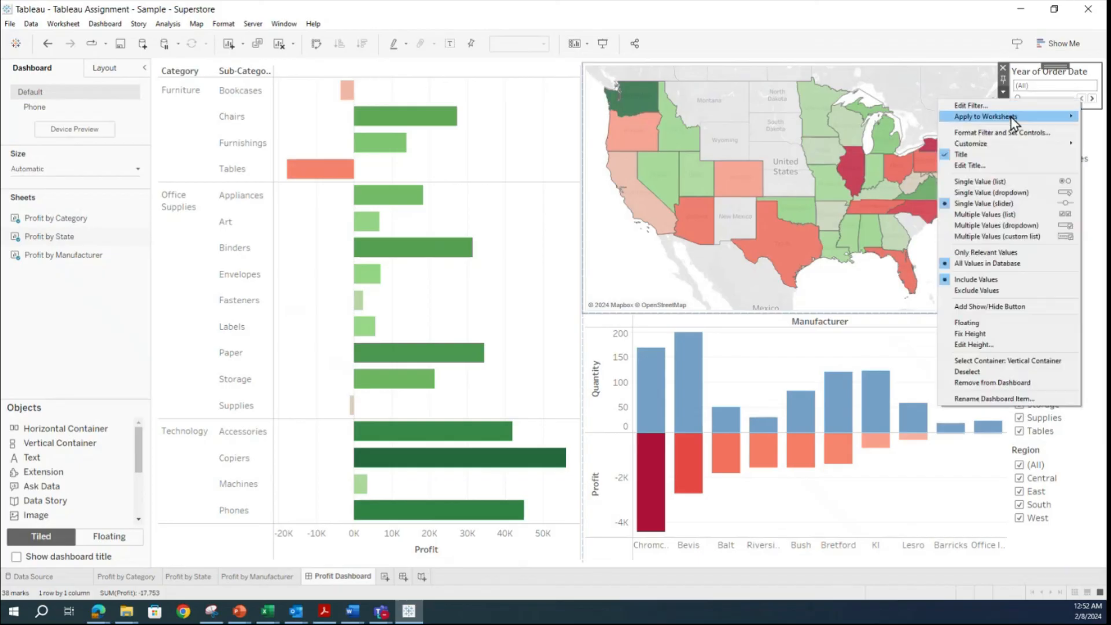
mouse_move(1002, 117)
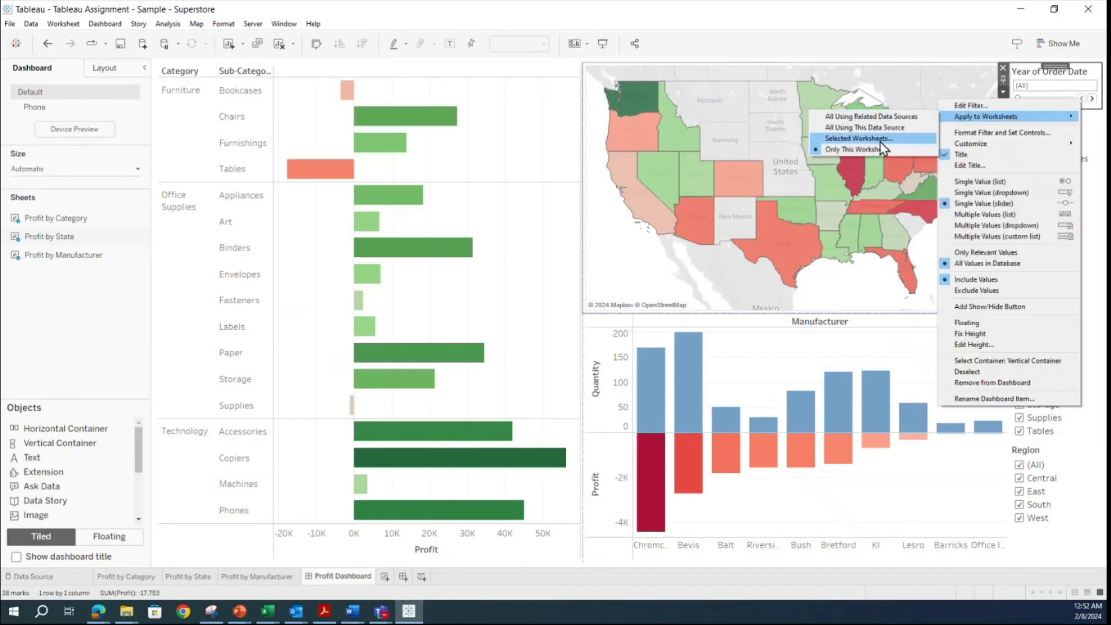
left_click(602, 275)
Step the Year of Order Date slider through 2020, 2021 and 2022 to compare the charts, and reset it to All.
left_click(1092, 98)
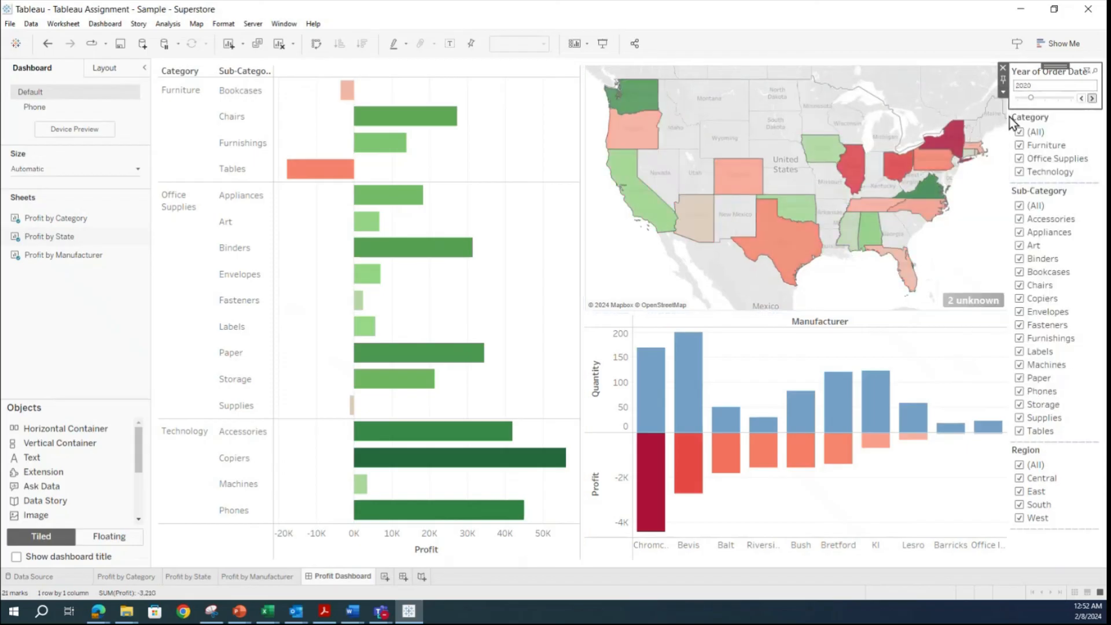
left_click(1092, 99)
left_click(1092, 99)
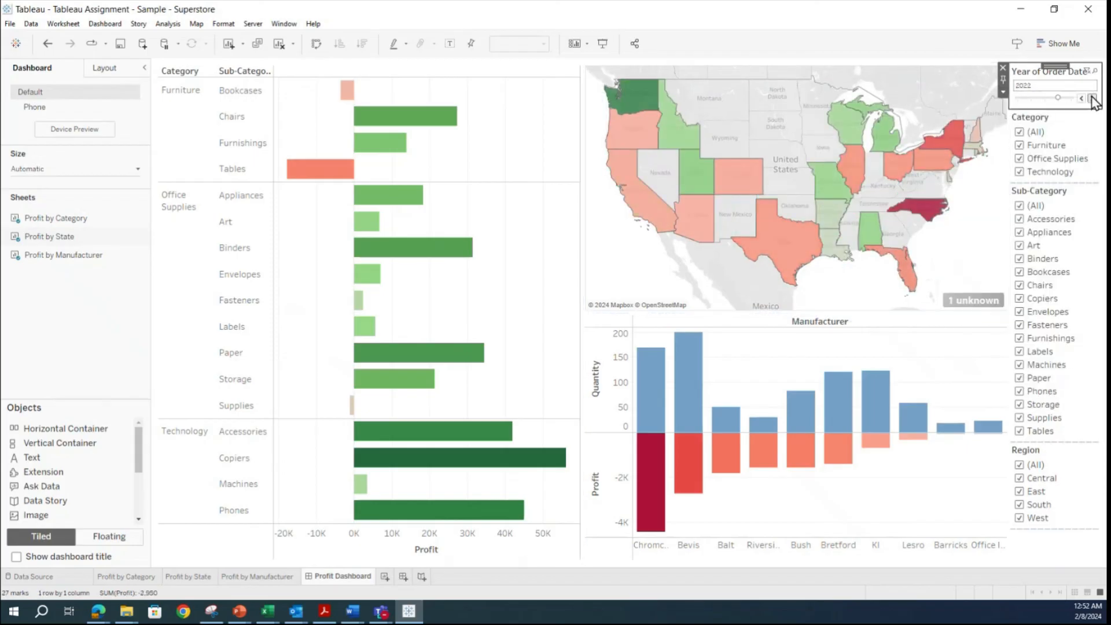
left_click(1081, 99)
left_click(1081, 99)
left_click(1081, 99)
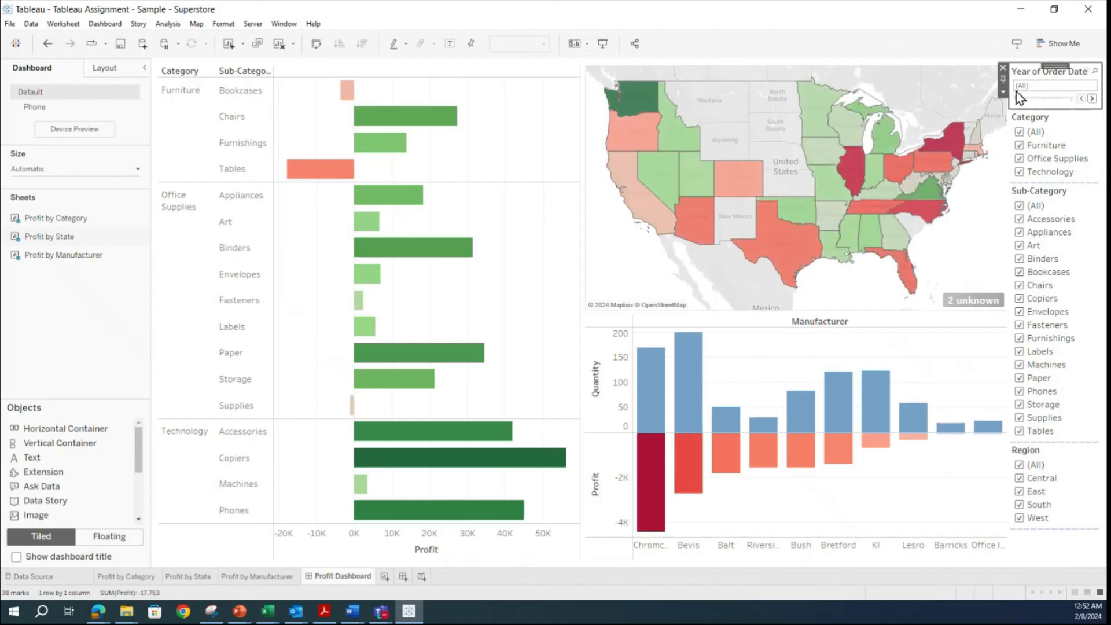
Apply the Year of Order Date filter to all worksheets using related data sources.
left_click(1004, 92)
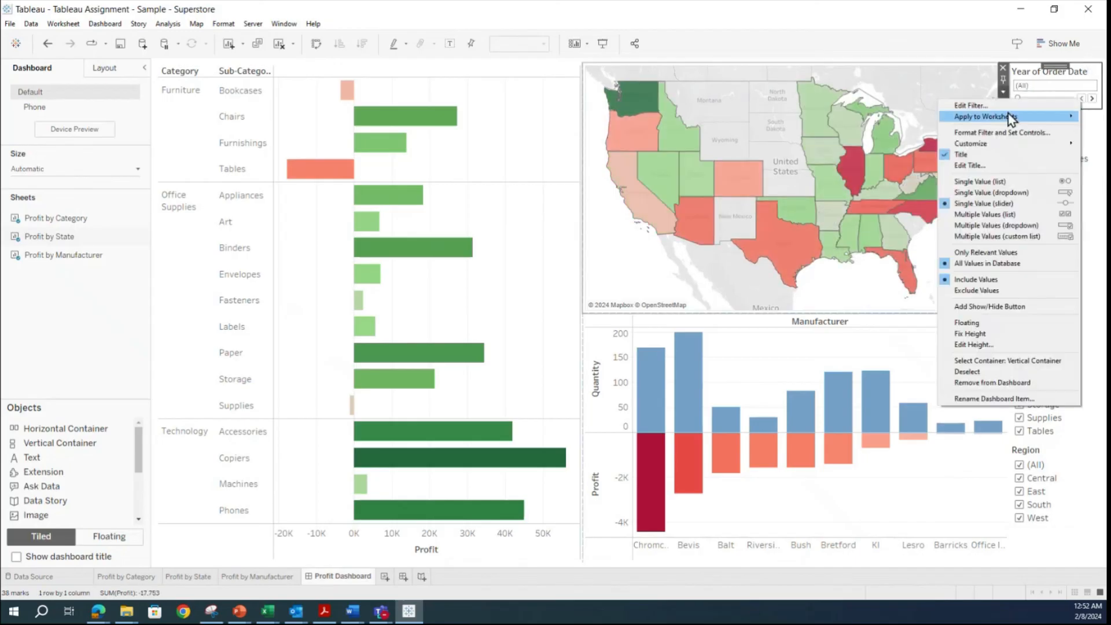
mouse_move(1009, 116)
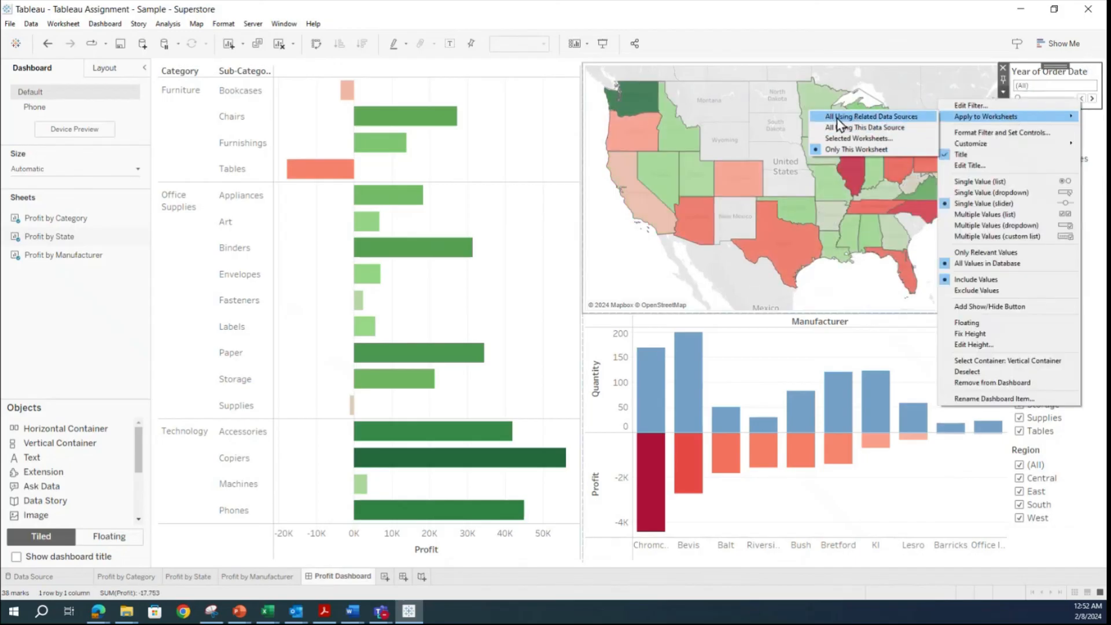
left_click(910, 118)
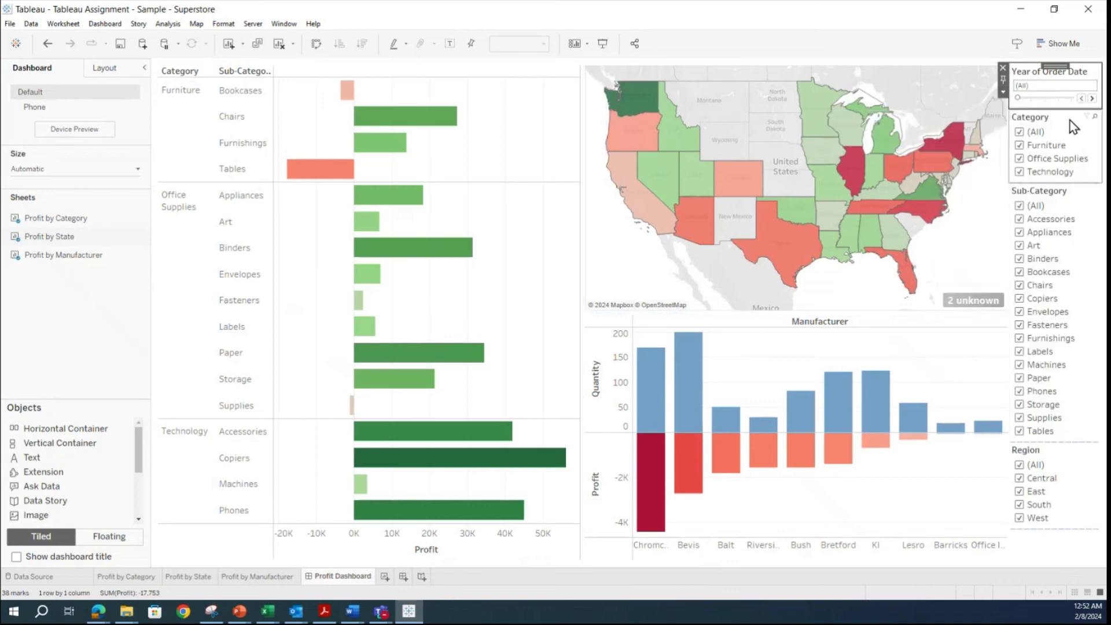
Check the year filter on all three charts by running the slider through 2020 to 2023 and back to All.
left_click(1092, 99)
left_click(1092, 99)
left_click(1092, 99)
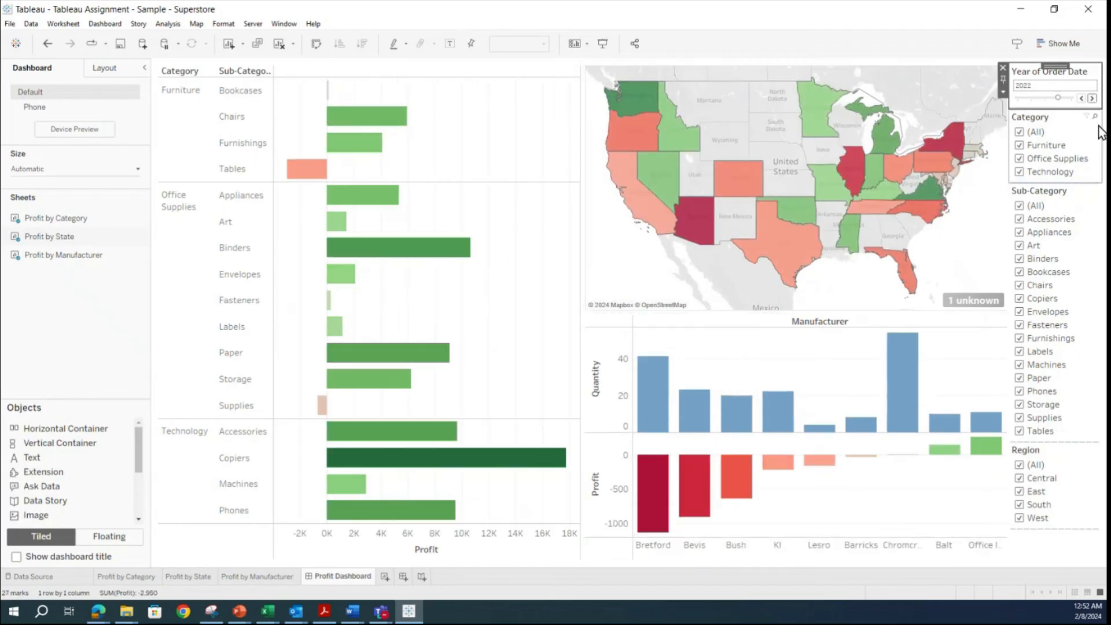
left_click(1092, 99)
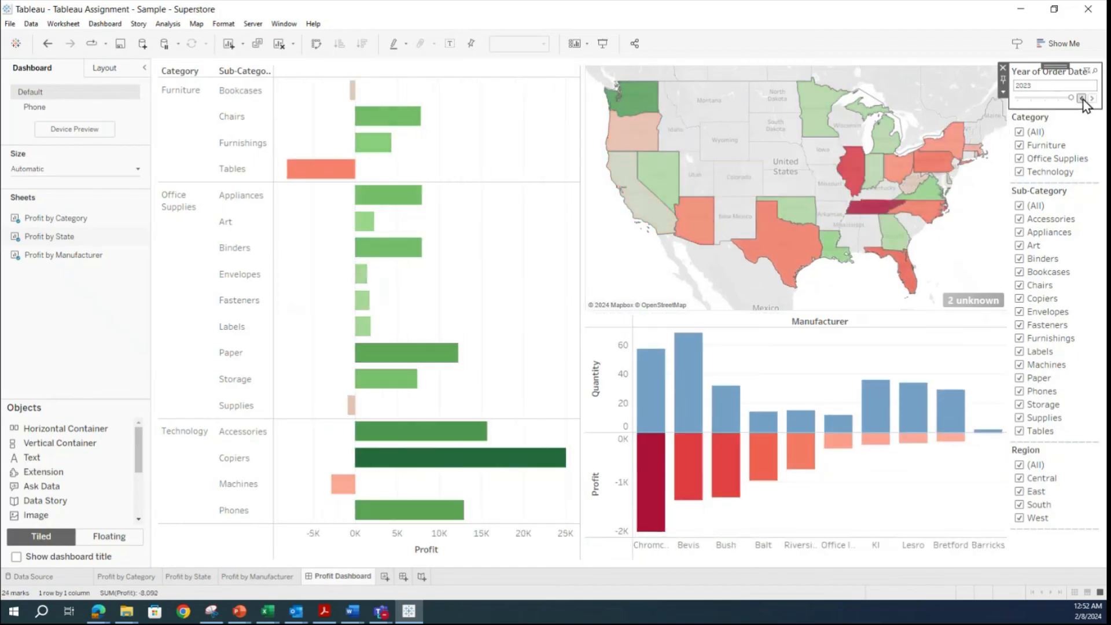
left_click(1081, 99)
left_click(1081, 99)
left_click(1082, 99)
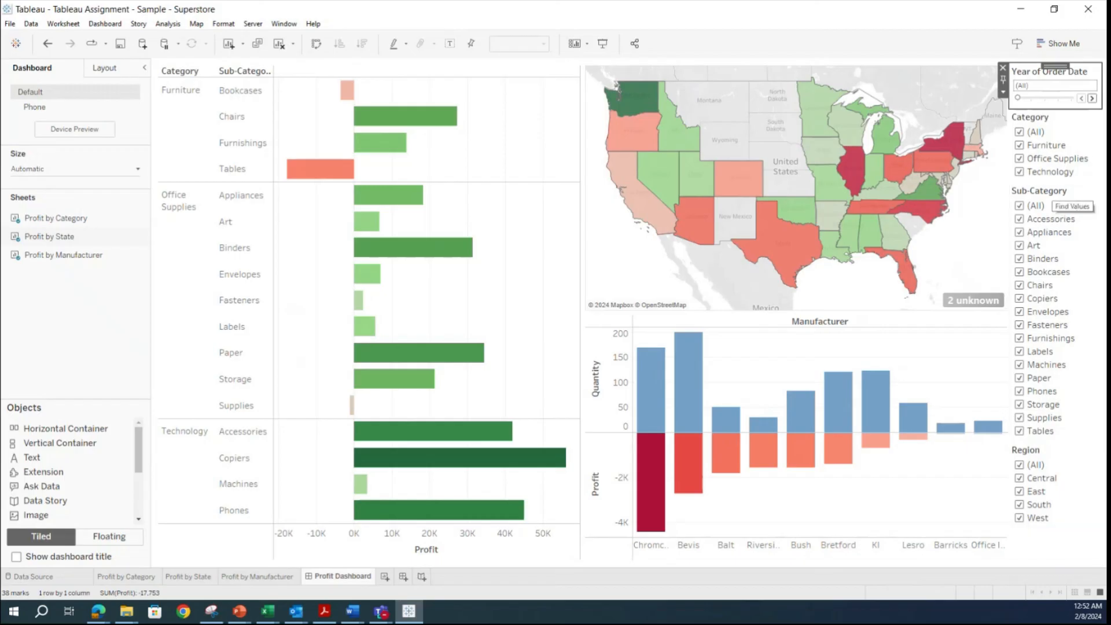
Move the Region filter between the Year of Order Date and Category filters.
key("alt+Tab")
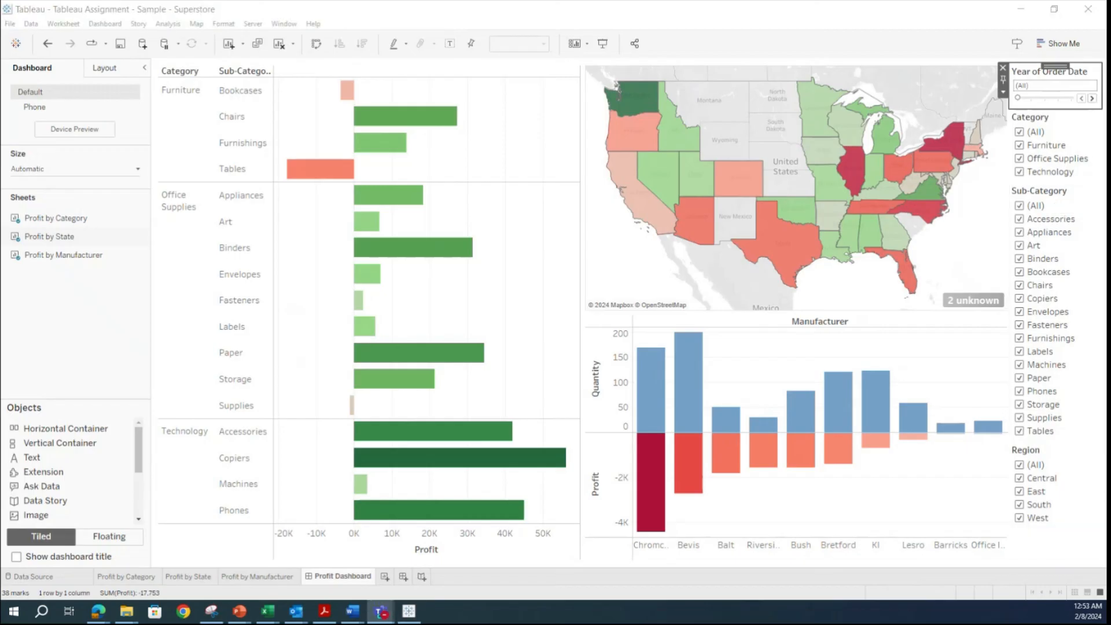
left_click(1033, 452)
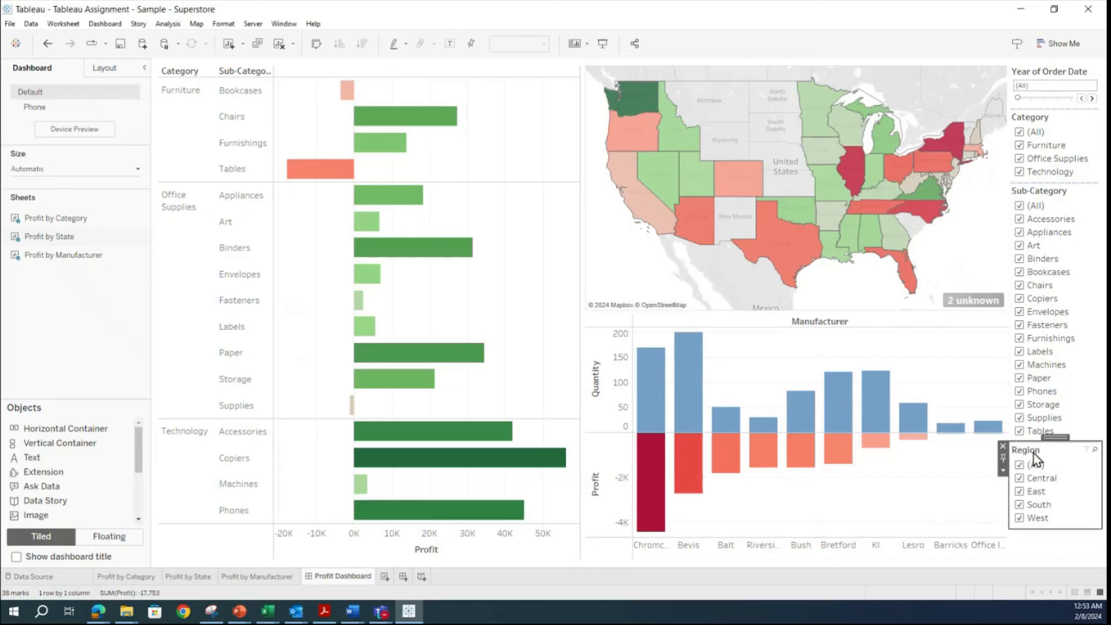
left_click_drag(1062, 435, 1048, 126)
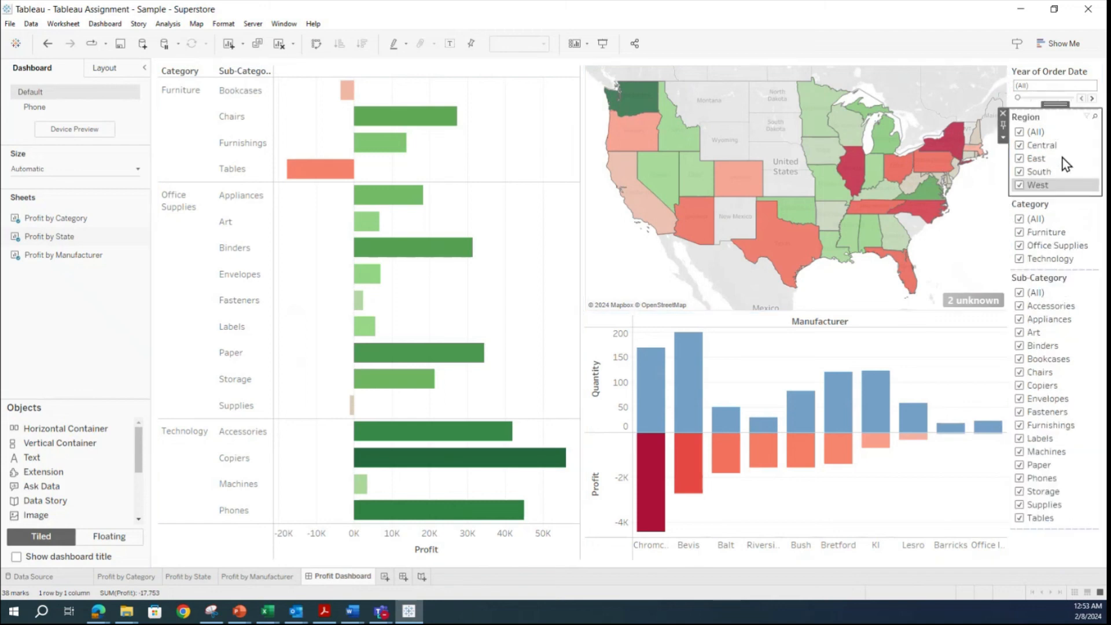
Test the Region filter by excluding Central and East, and restore it to All.
left_click(1020, 147)
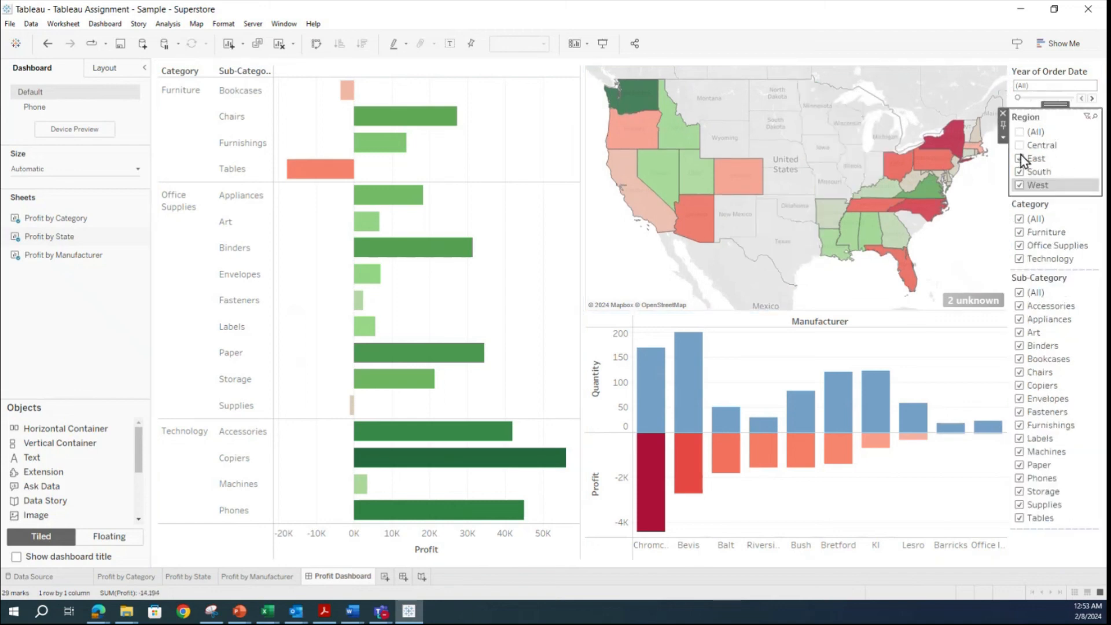
left_click(1021, 170)
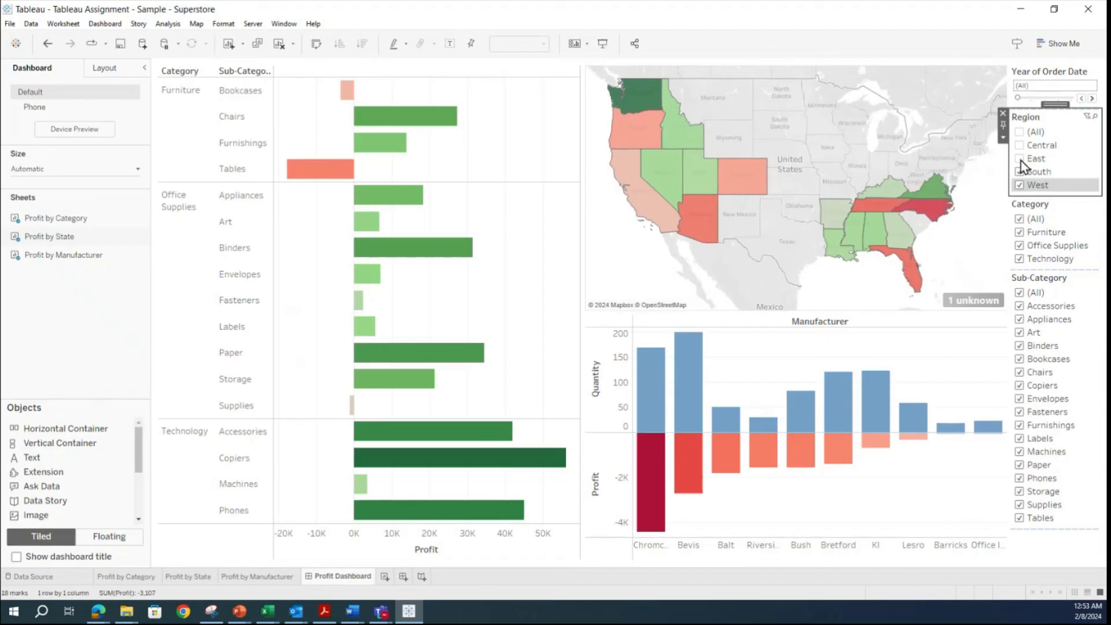
left_click(1020, 172)
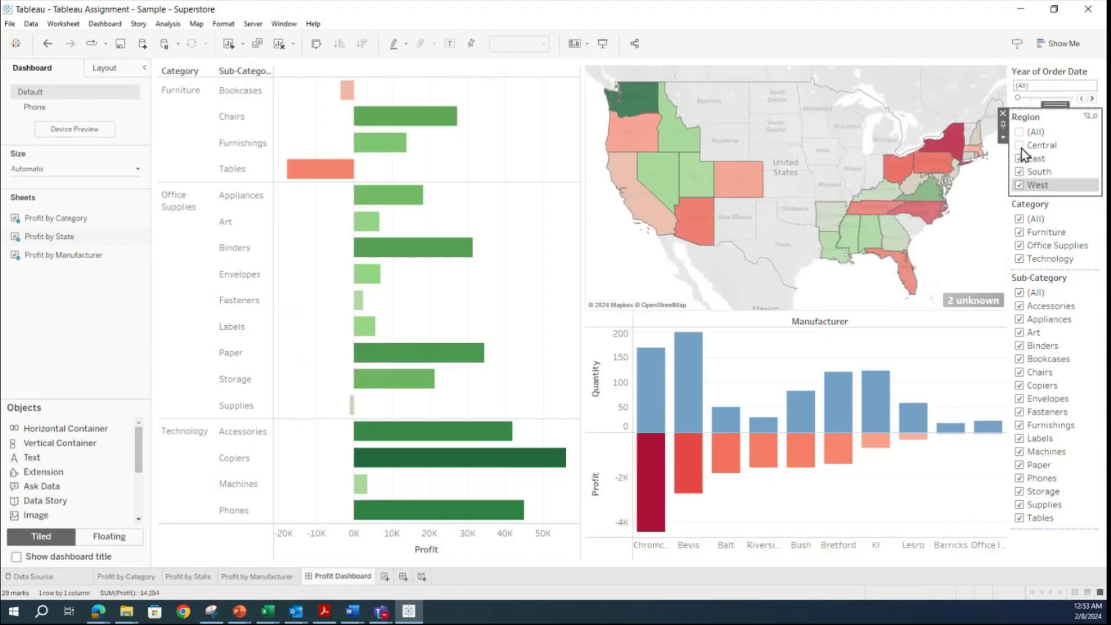
left_click(1020, 132)
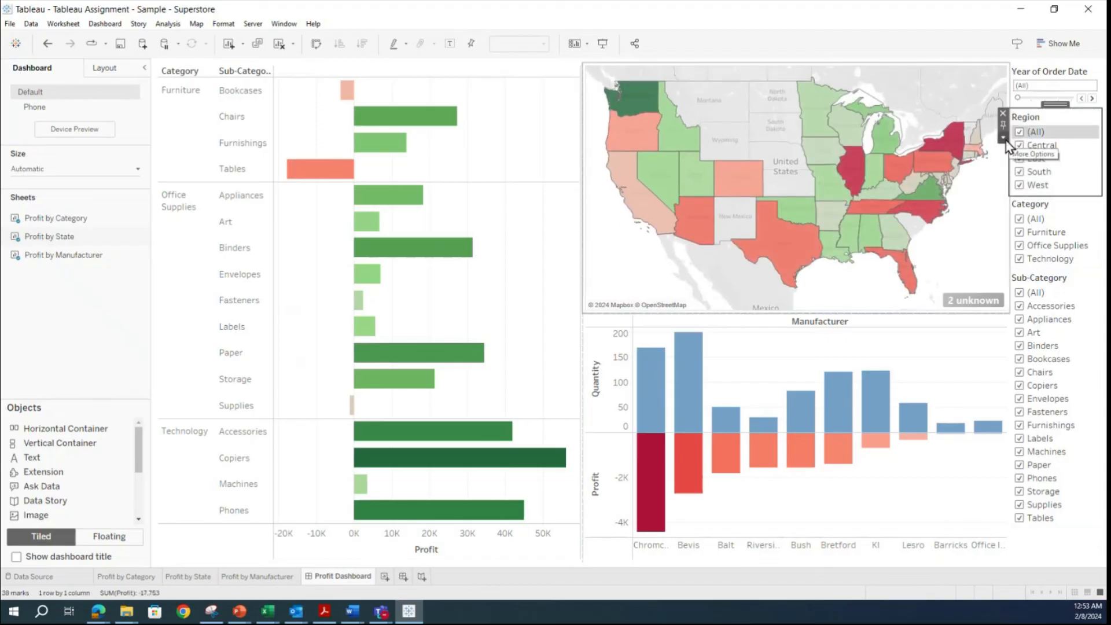
Change the Region filter to a Single Value (list) and set it to All.
left_click(1004, 138)
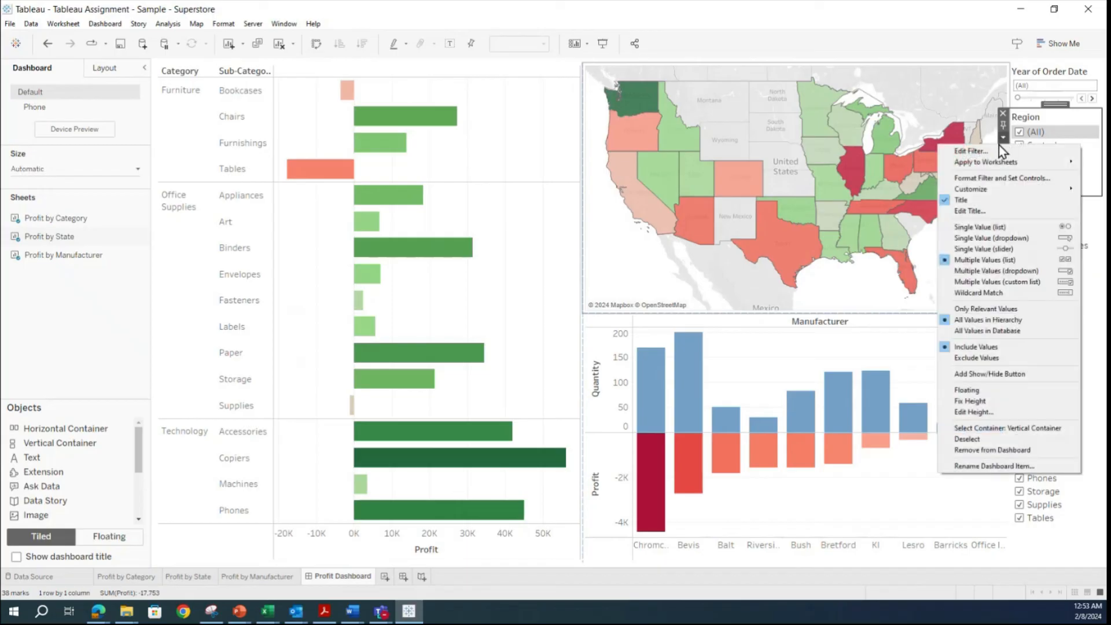
left_click(994, 229)
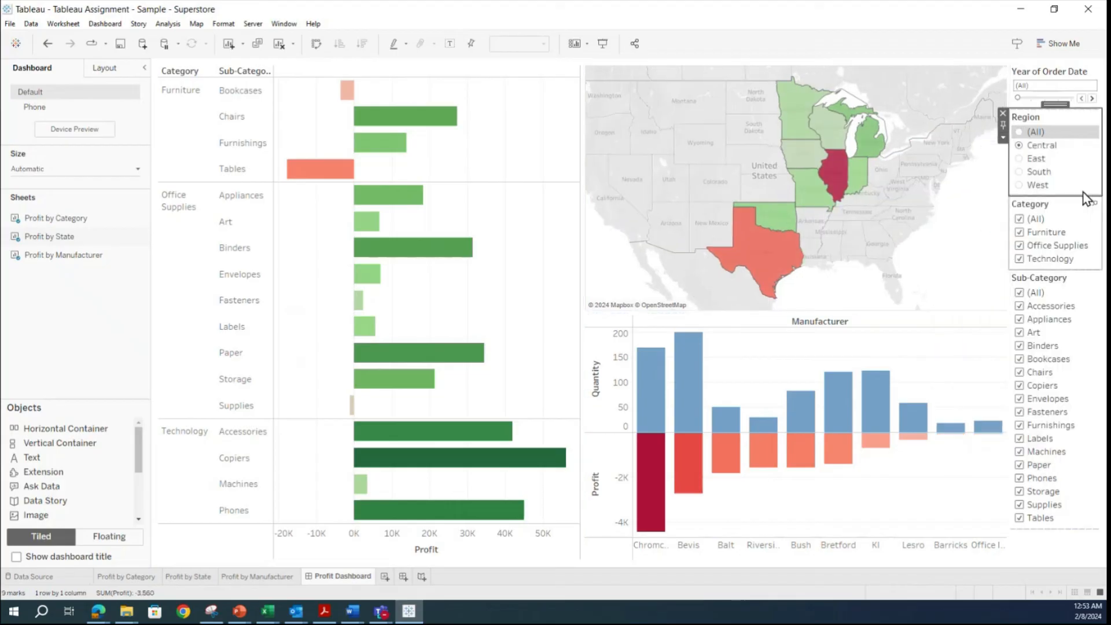
left_click(1019, 133)
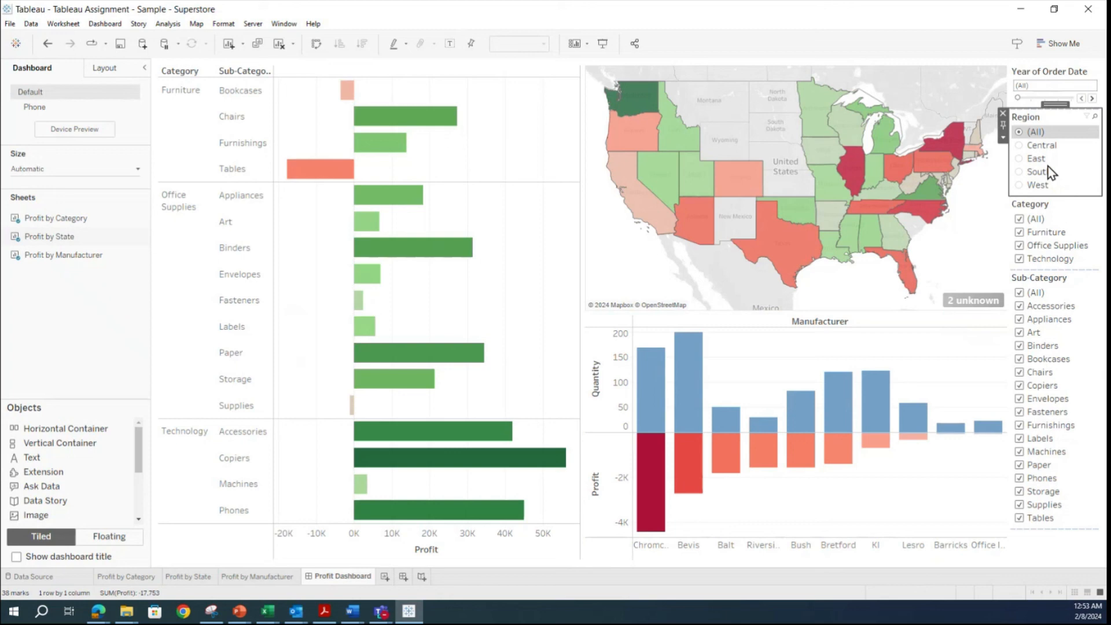
Test the single-value Region filter on the map with Central, East, South and West, and restore it to All.
left_click(1020, 146)
mouse_move(838, 172)
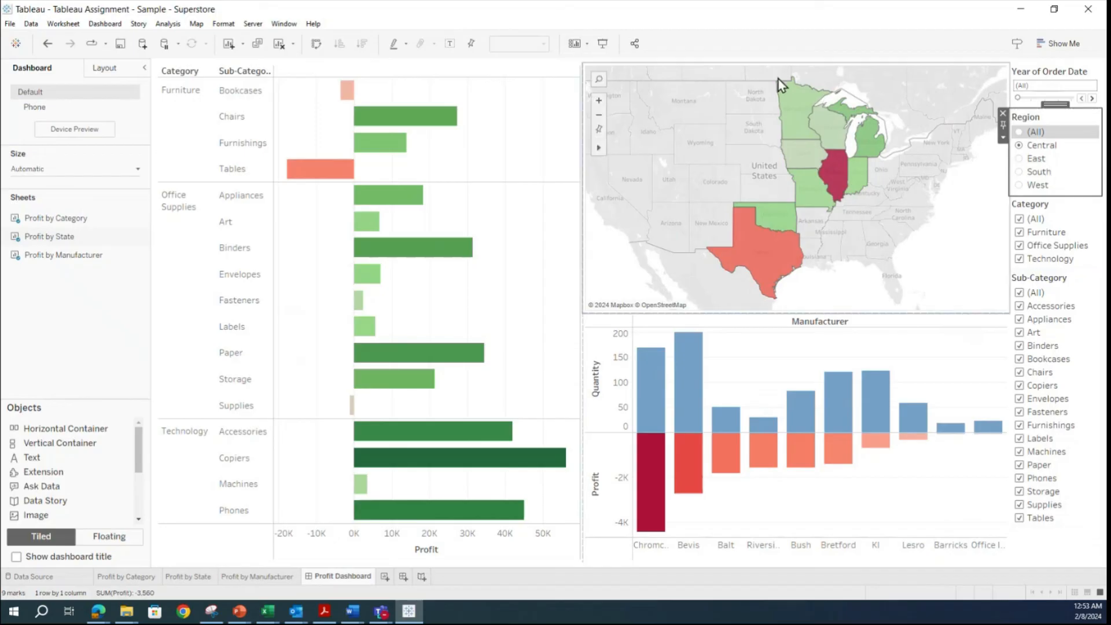
mouse_move(752, 248)
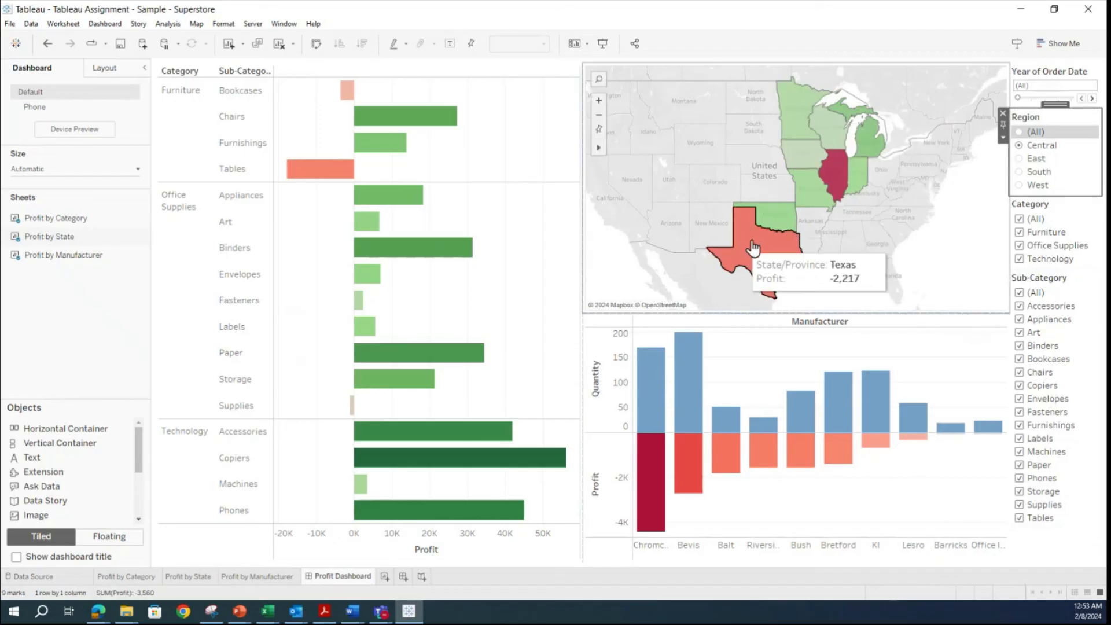
left_click(1019, 159)
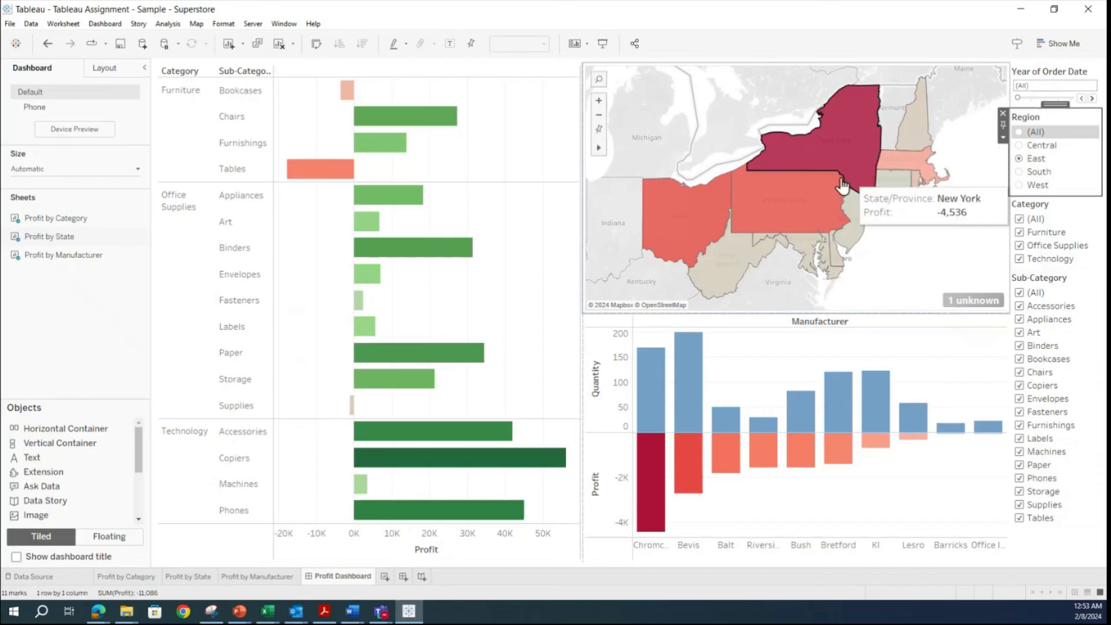
left_click(1020, 172)
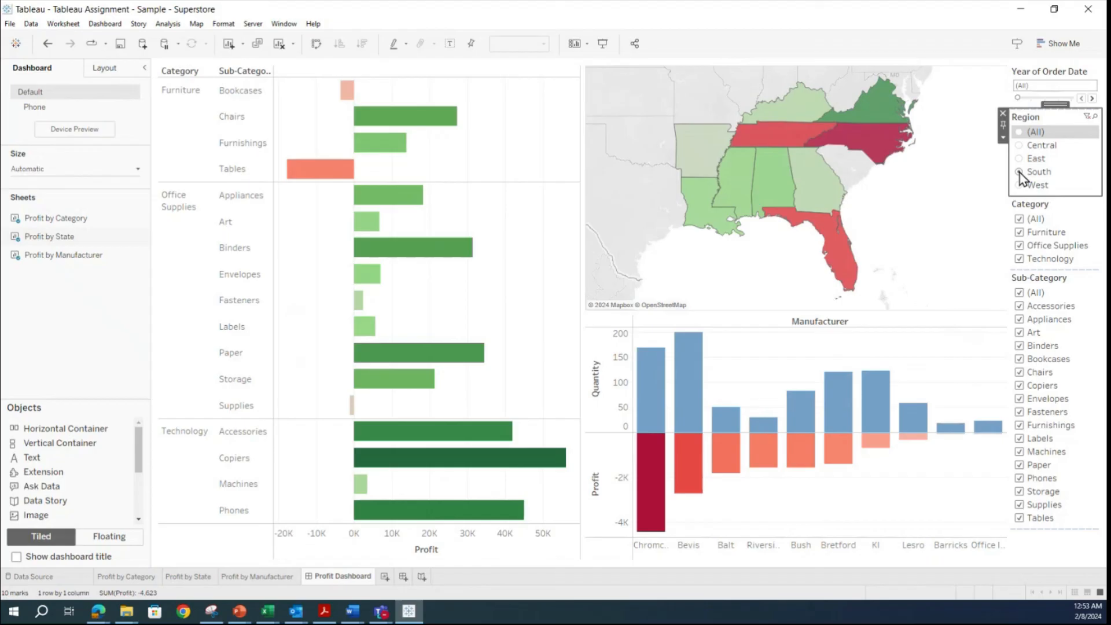
left_click(1019, 185)
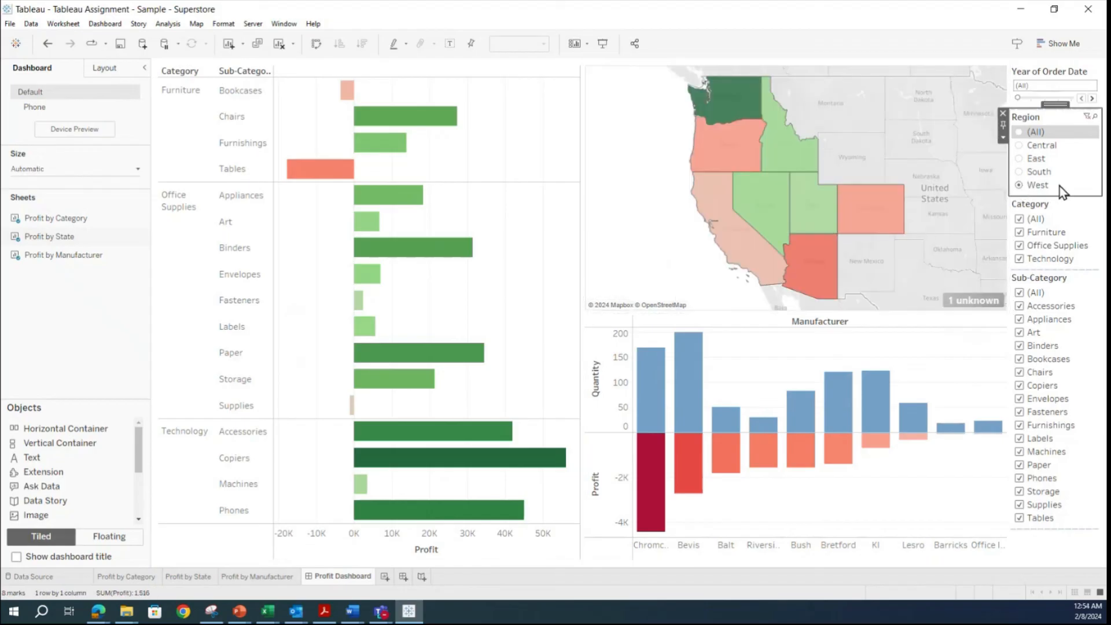
left_click(1019, 172)
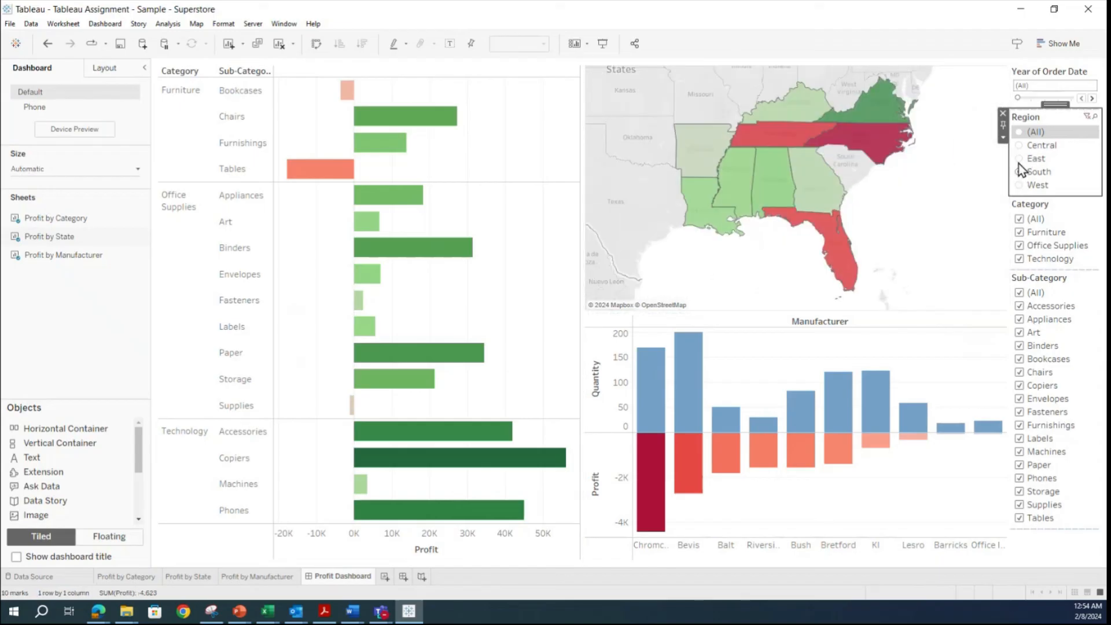
left_click(1019, 159)
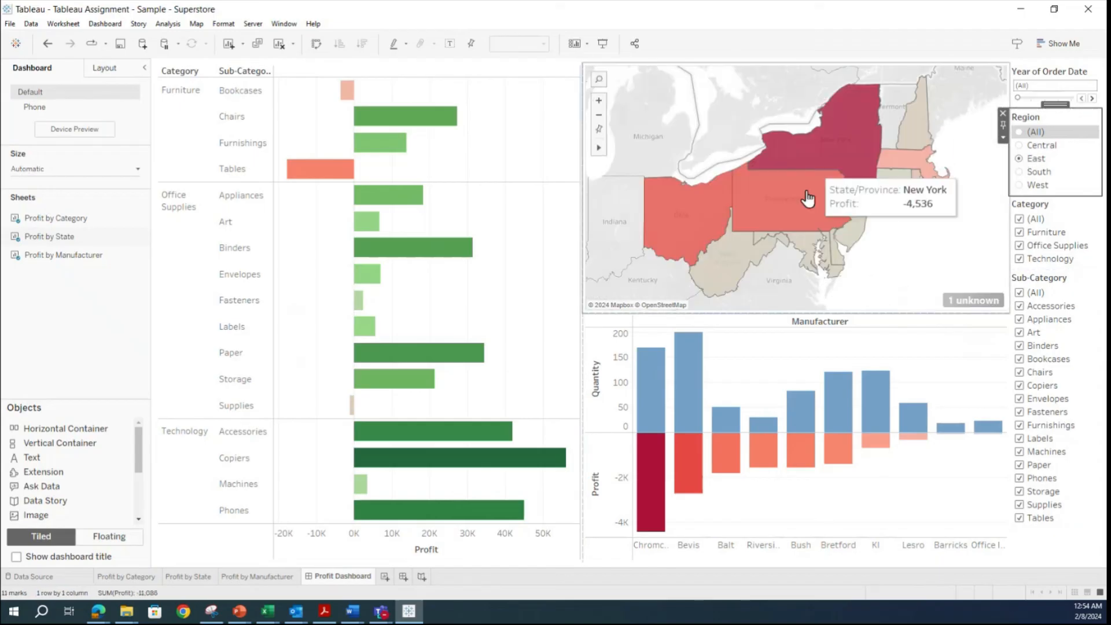
left_click(1019, 133)
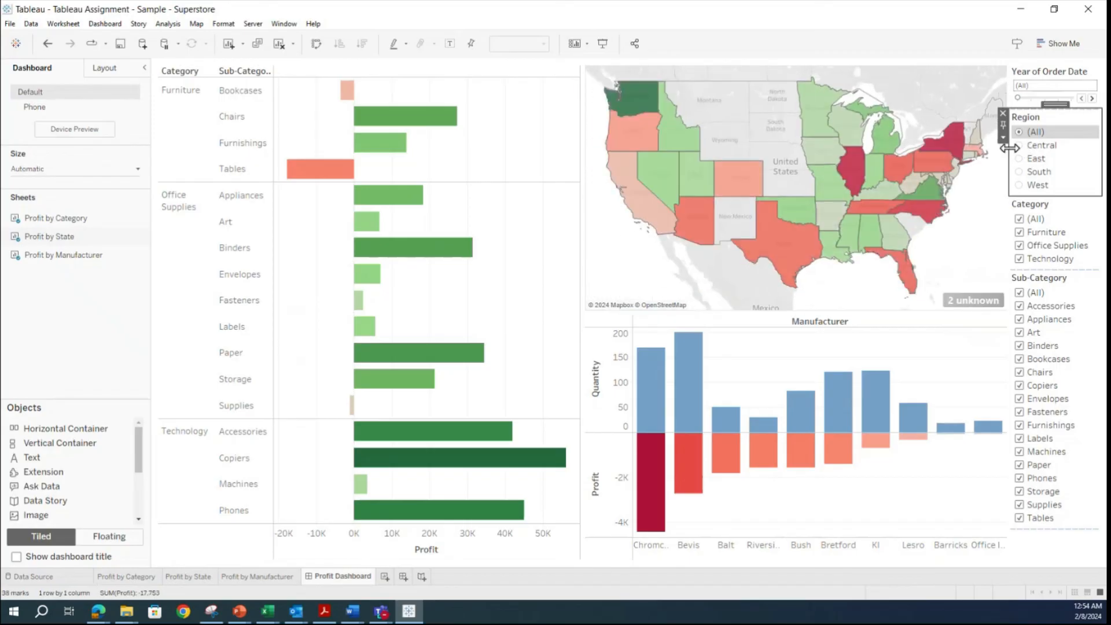
Pin the state map's view, check it with each of the four regions, and restore the Region filter to All.
left_click(983, 261)
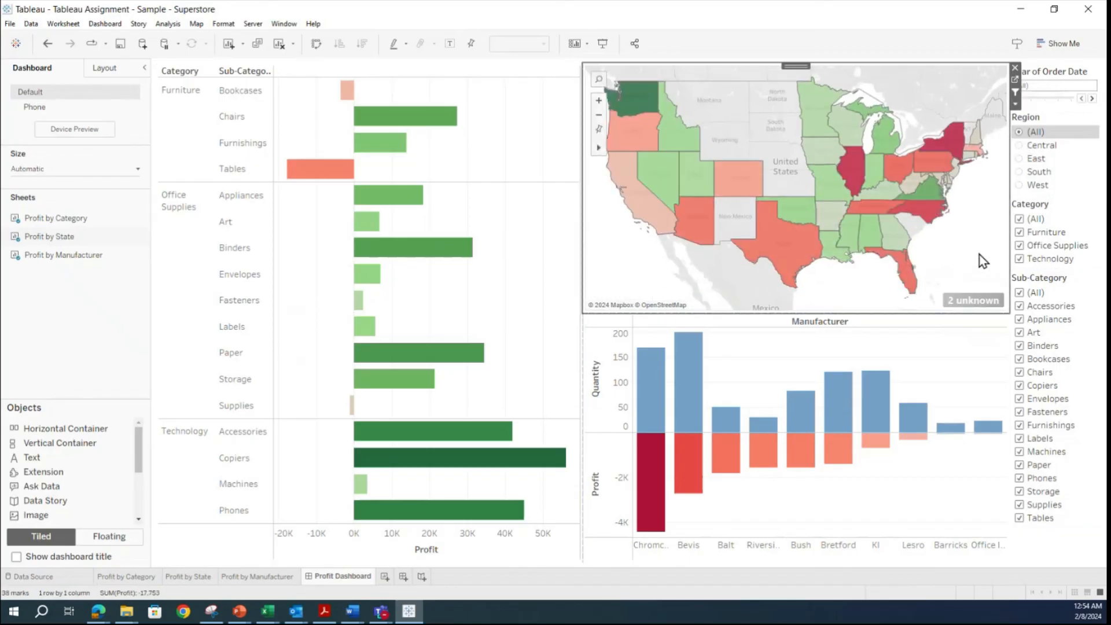
left_click(599, 131)
left_click(1019, 145)
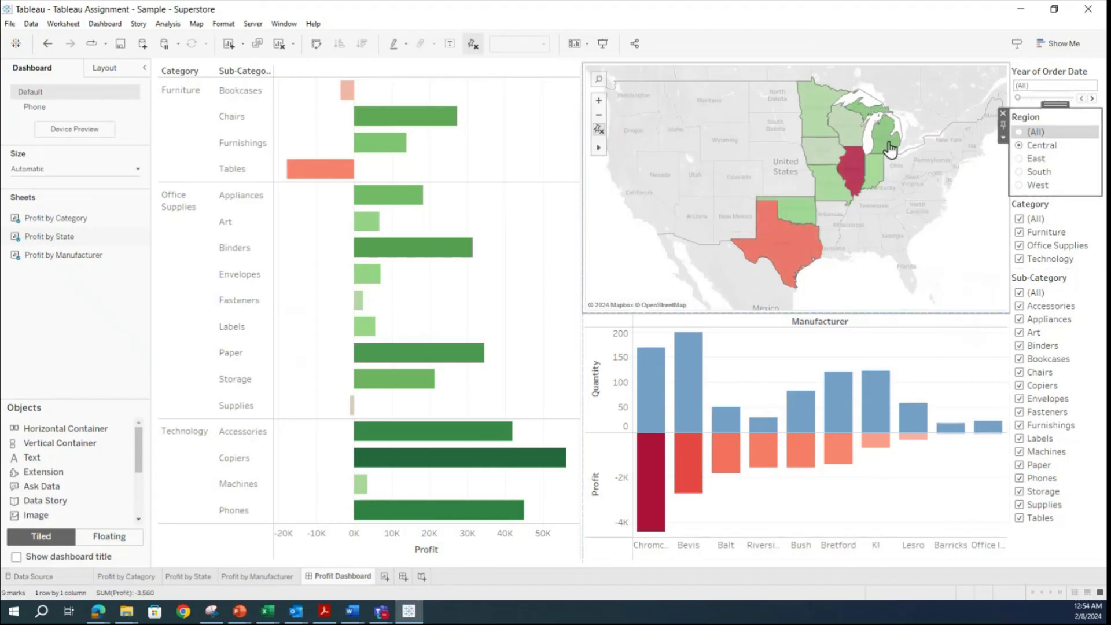
left_click(1019, 159)
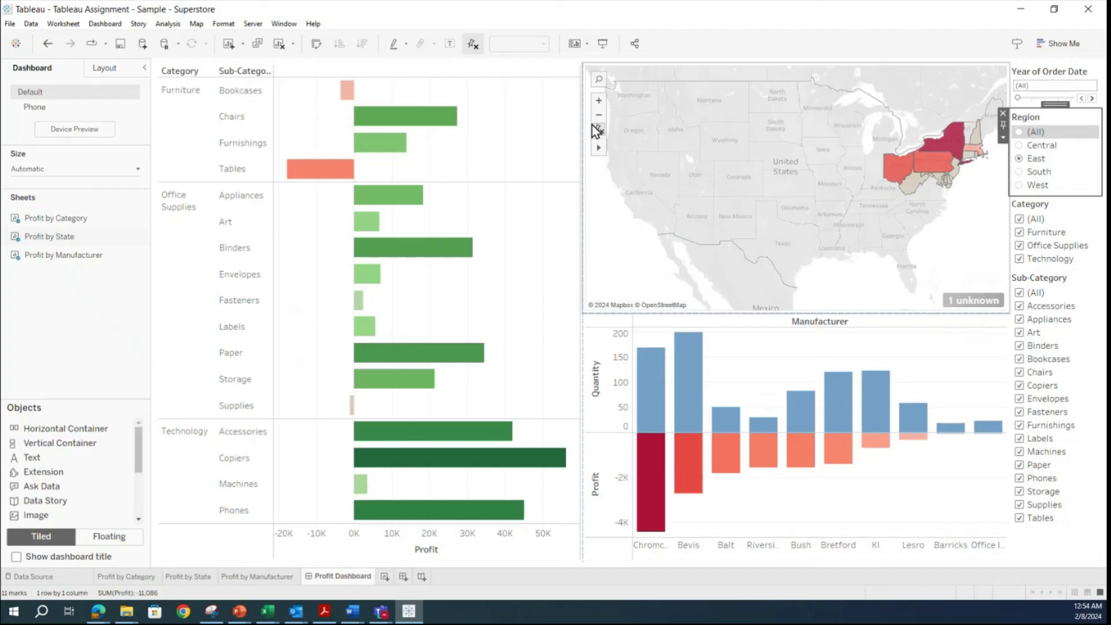
left_click(1019, 172)
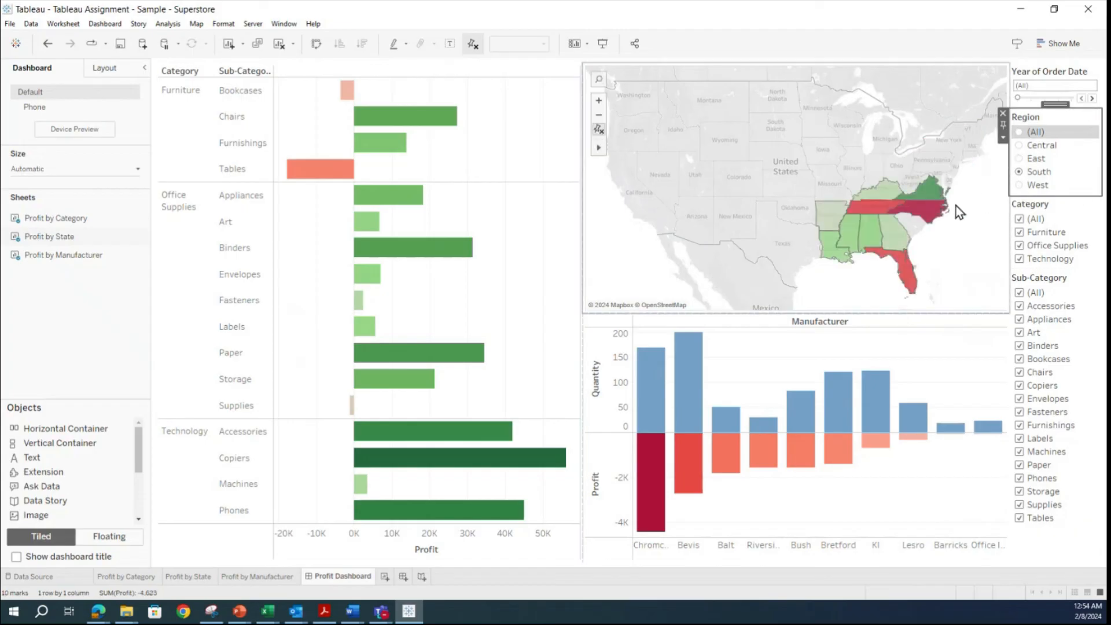
left_click(1020, 185)
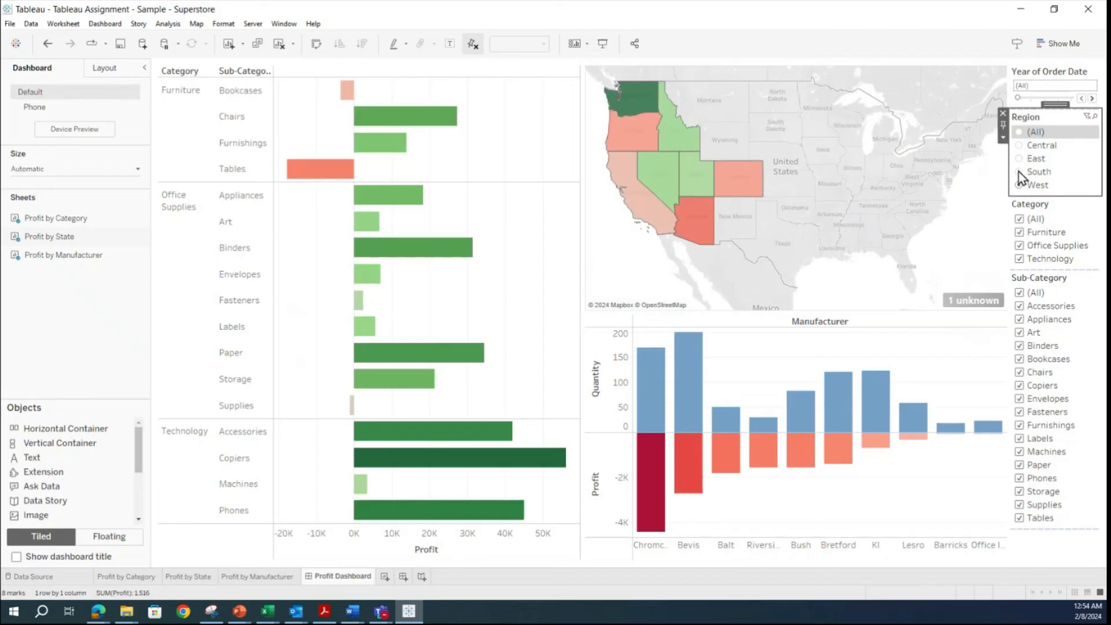
left_click(1020, 132)
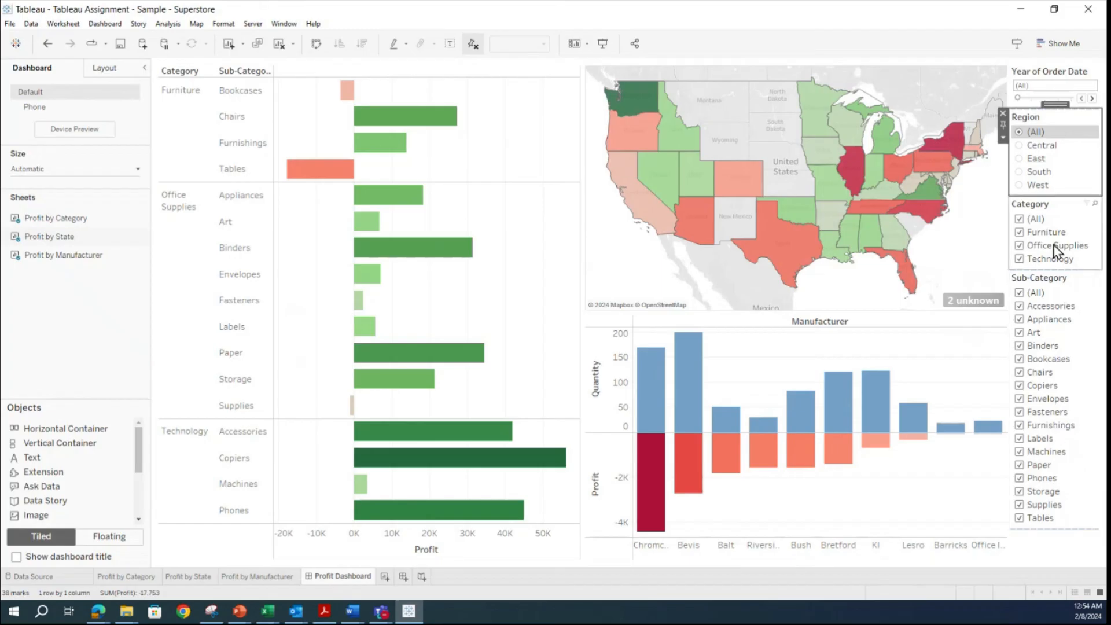
Test the Category filter with Furniture, Office Supplies and Technology, and restore it to All.
left_click(1020, 220)
left_click(1019, 232)
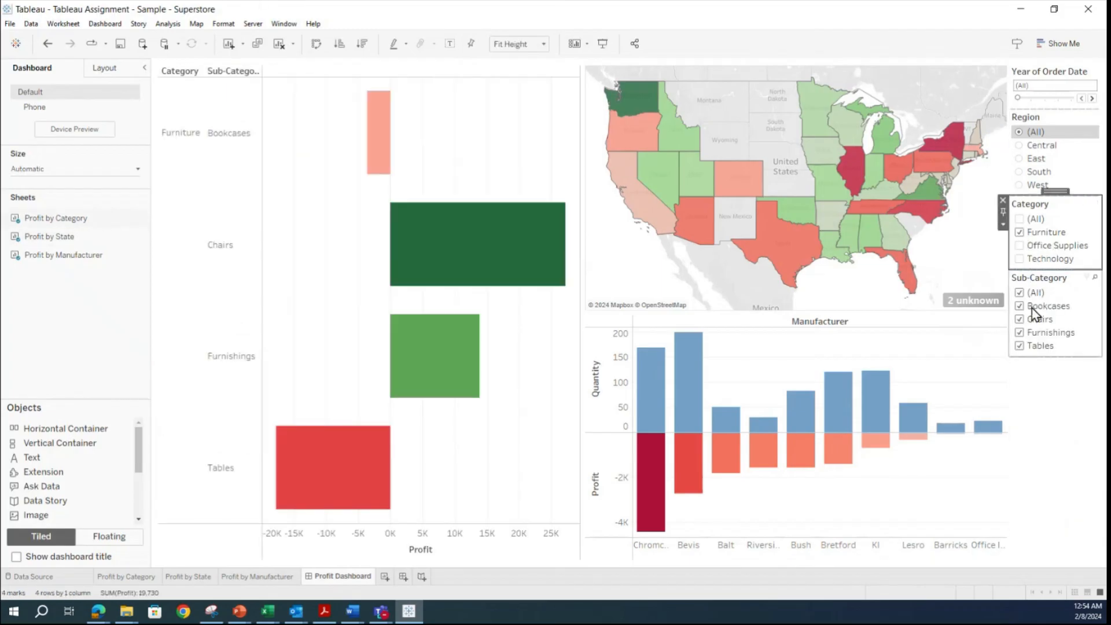
left_click(1020, 233)
left_click(1020, 245)
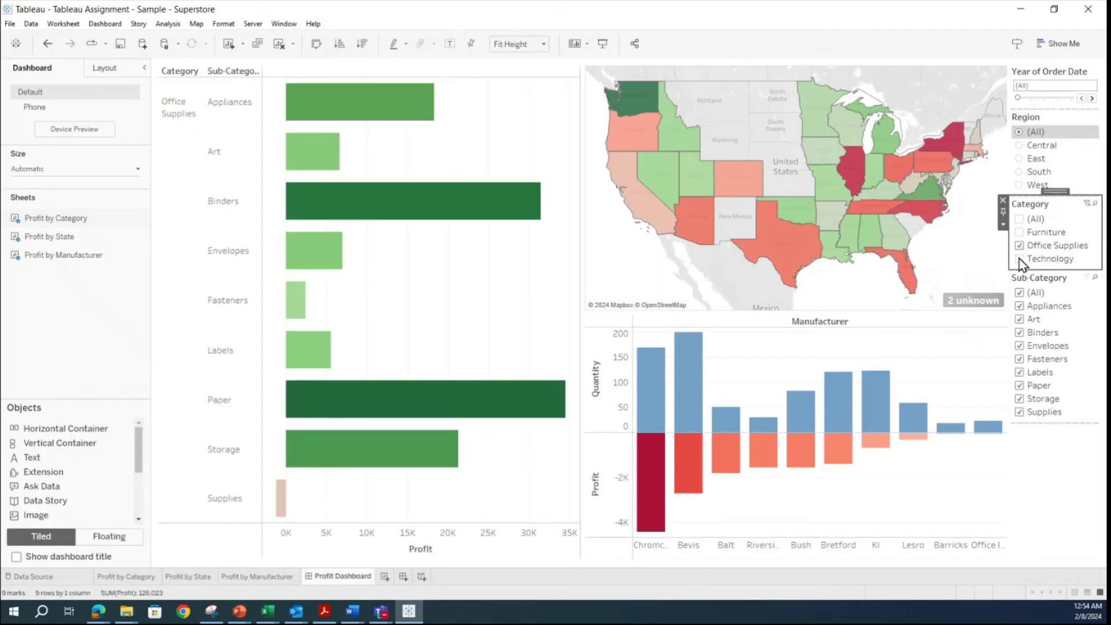
left_click(1020, 260)
left_click(1020, 246)
left_click(1020, 234)
left_click(1019, 222)
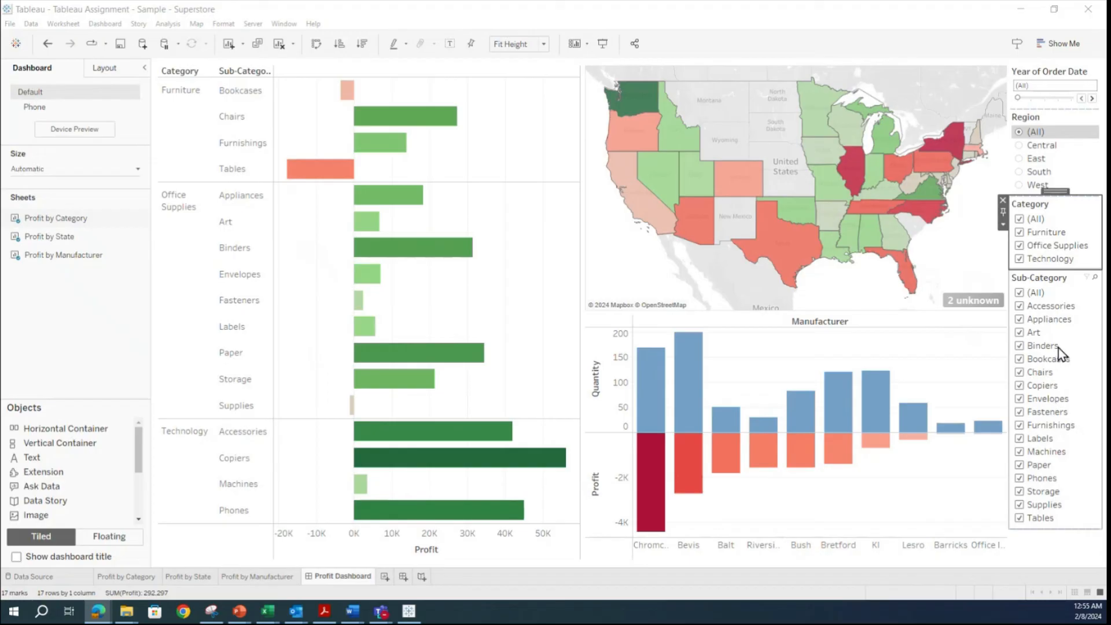
Try the Sub-Category filter as Multiple Values (dropdown) and view its list of options.
left_click(1038, 285)
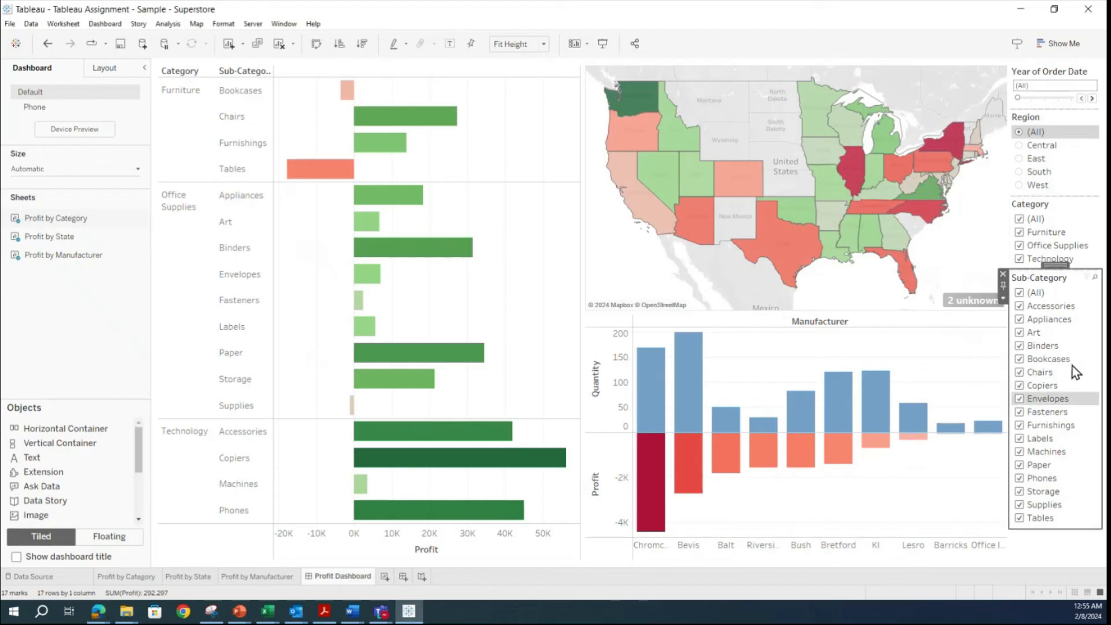
left_click(1003, 298)
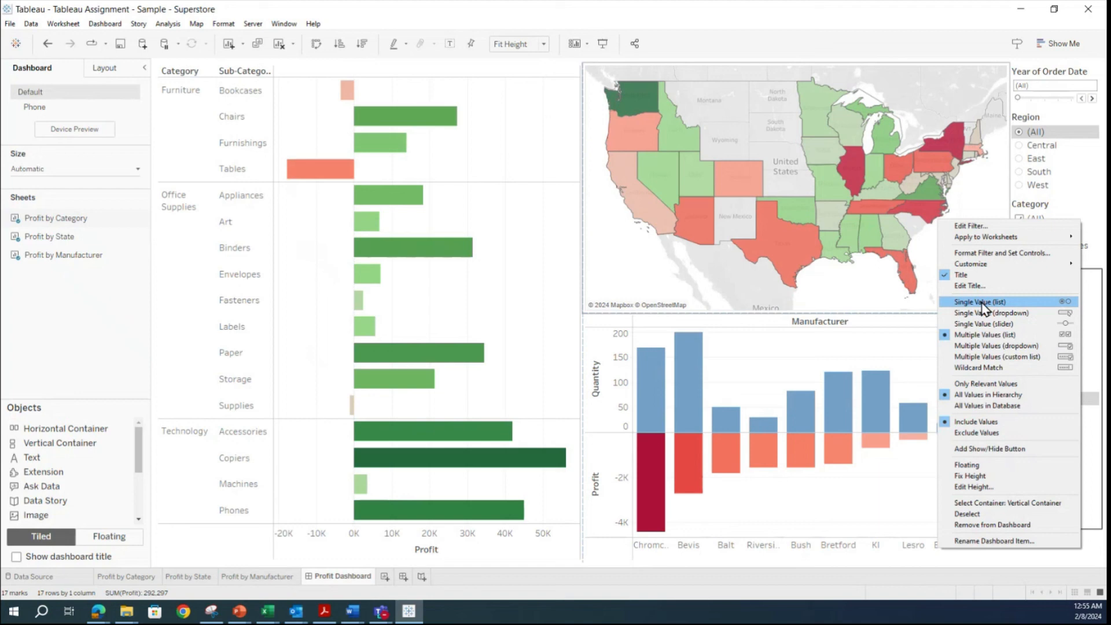
left_click(1017, 347)
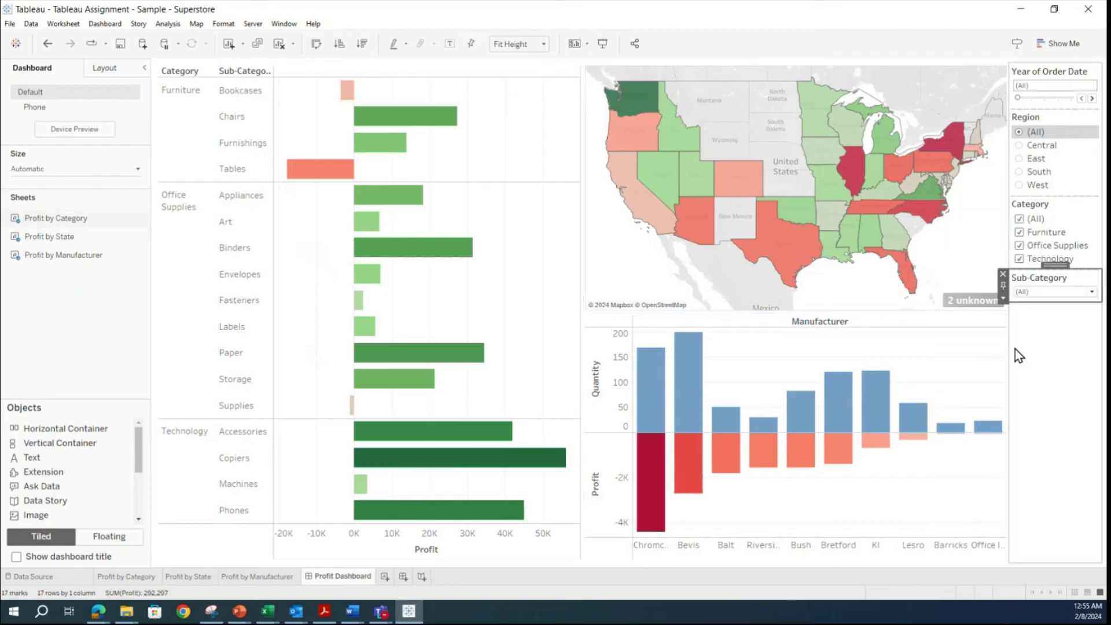
left_click(1092, 293)
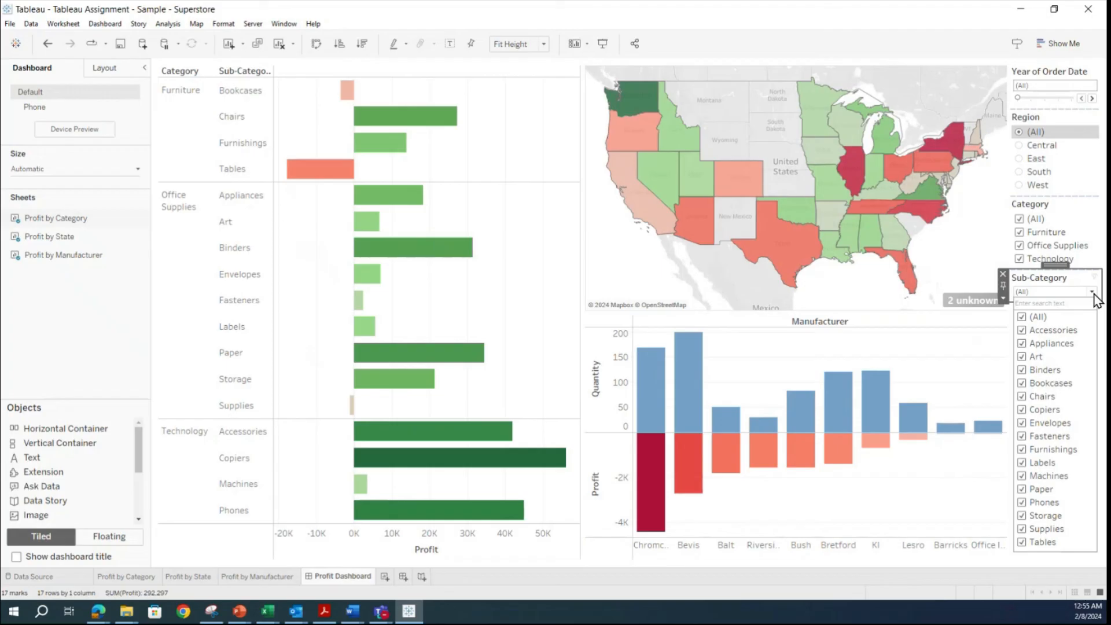
Try the Multiple Values (custom list) and Wildcard Match styles for the Sub-Category filter.
left_click(1003, 299)
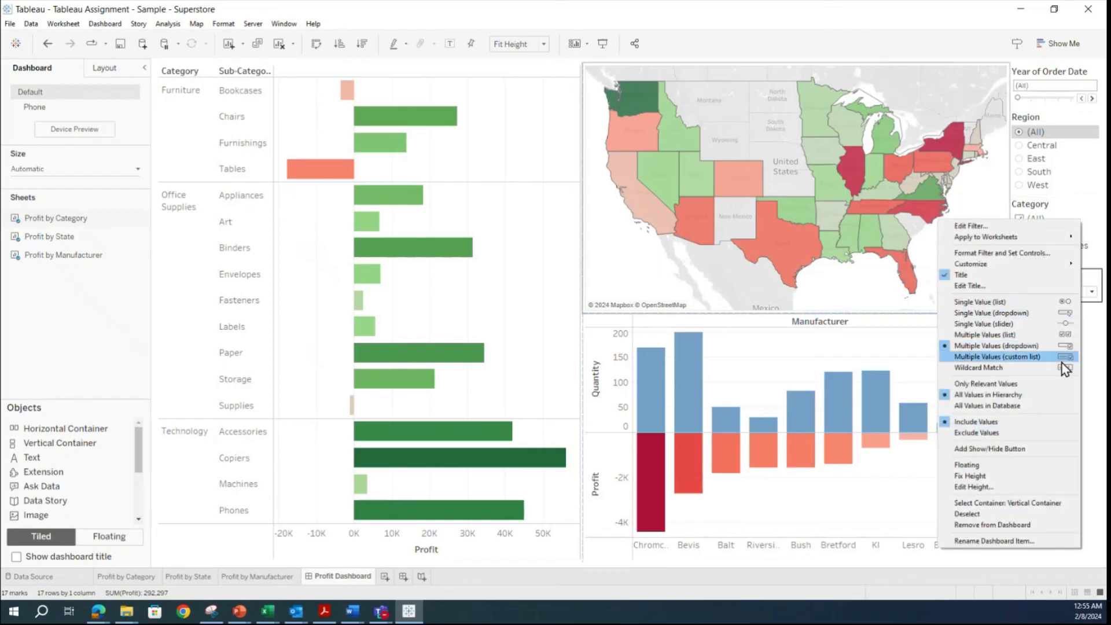
left_click(982, 361)
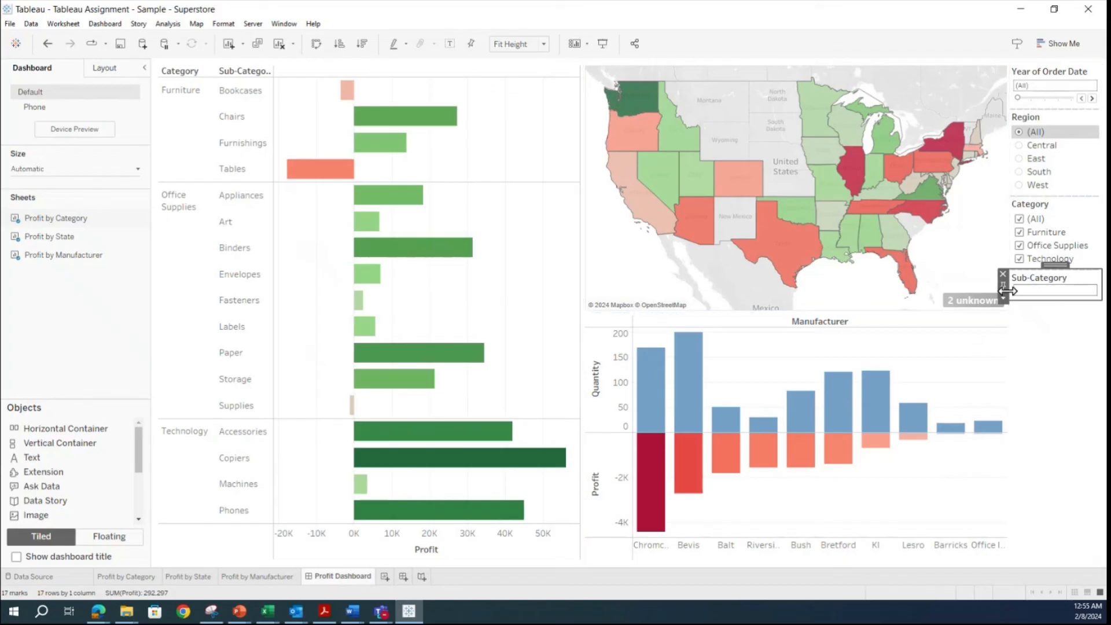
left_click(1004, 299)
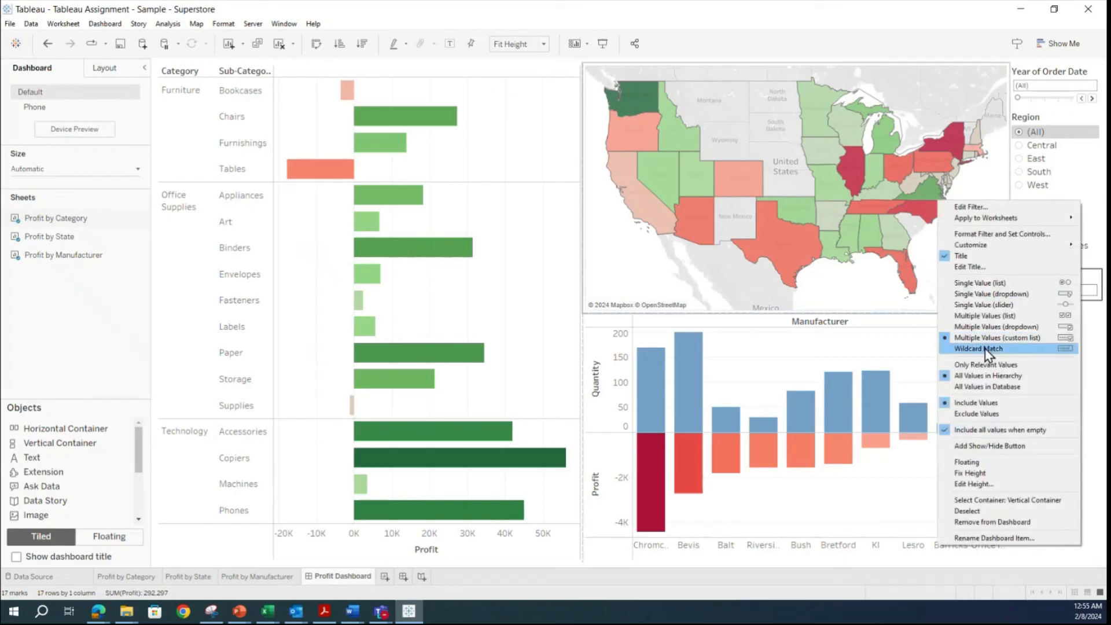
left_click(987, 349)
Change the Sub-Category filter to Single Value (dropdown), test it with Bookcases and Labels, and restore it to All.
left_click(1005, 303)
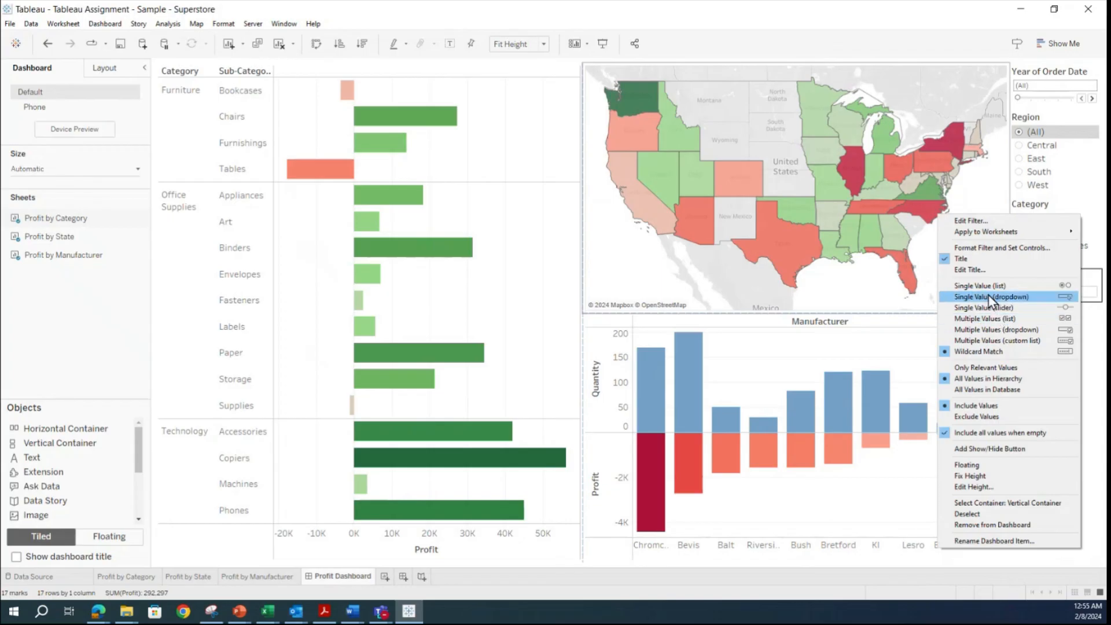
left_click(976, 297)
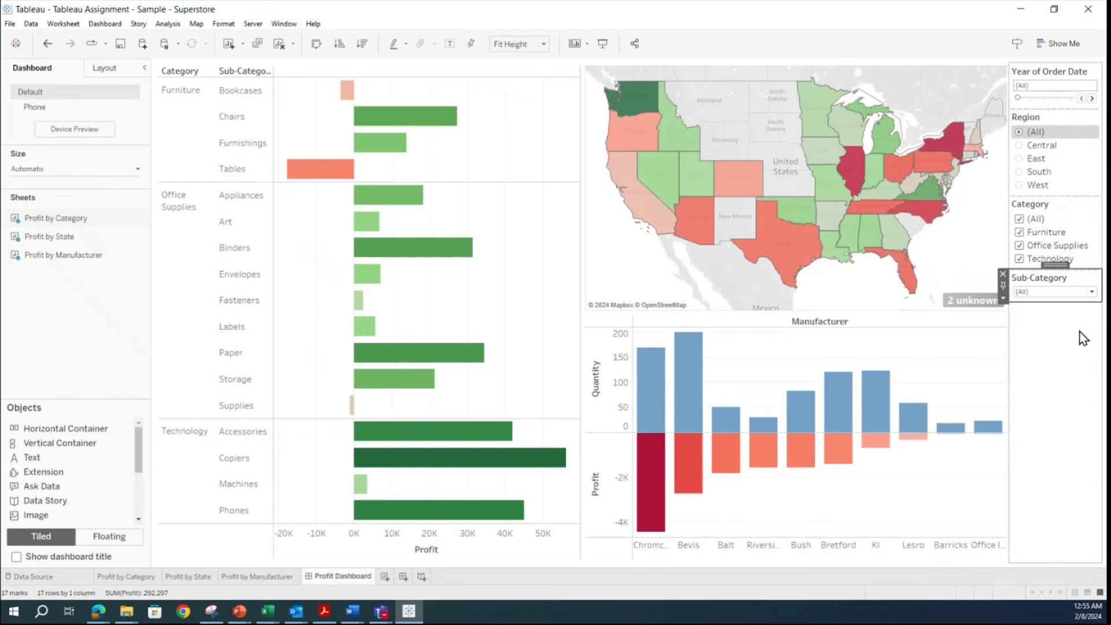
left_click(1092, 293)
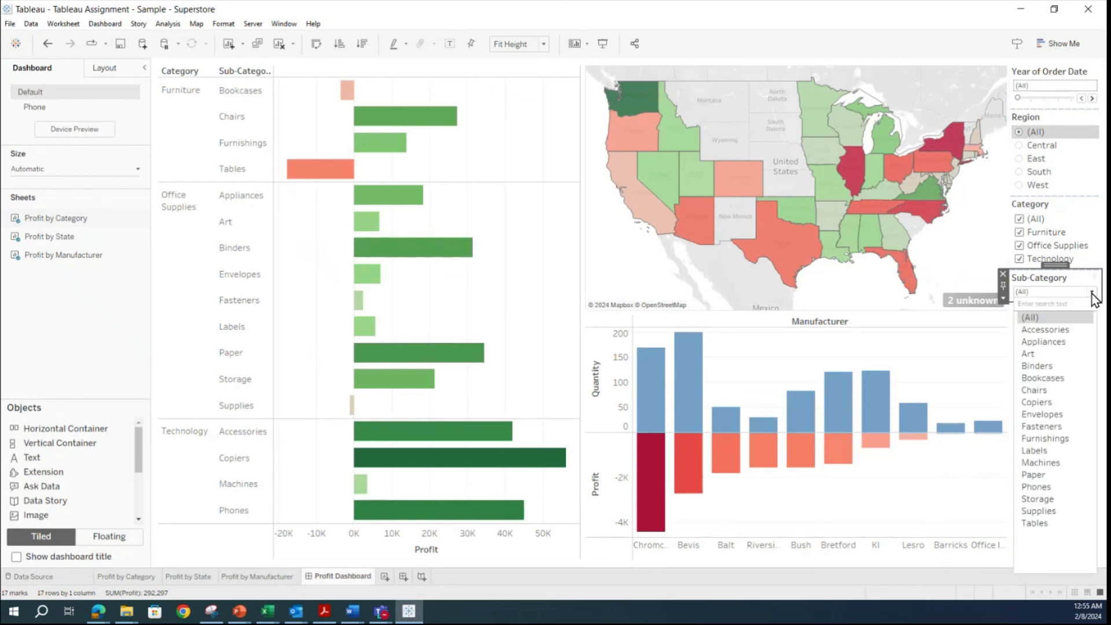
left_click(1060, 382)
left_click(1092, 292)
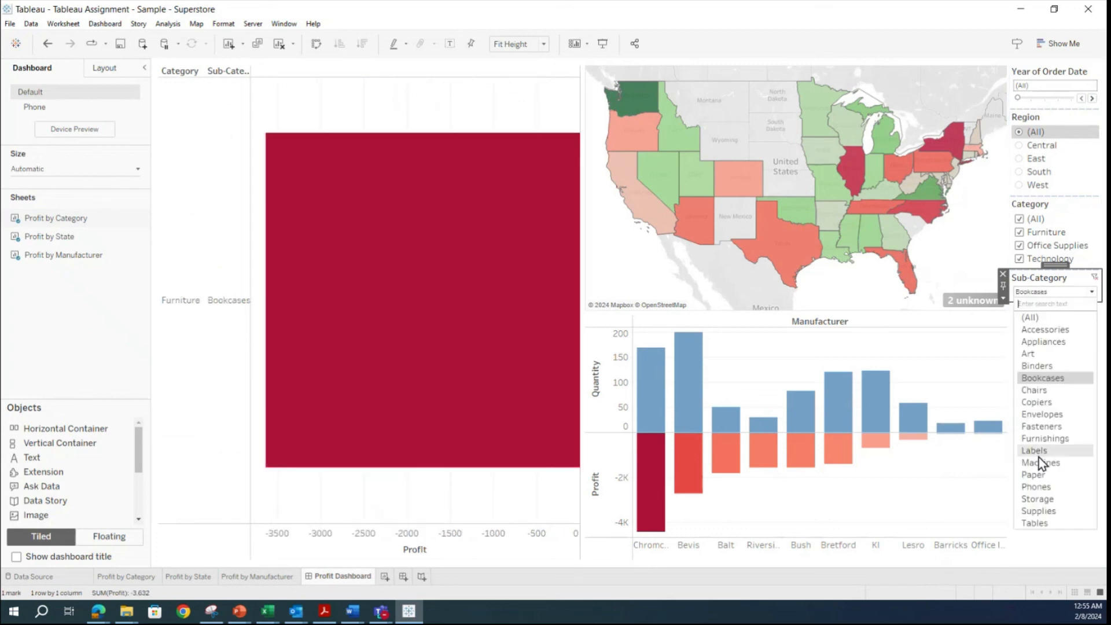
left_click(1039, 454)
left_click(1092, 292)
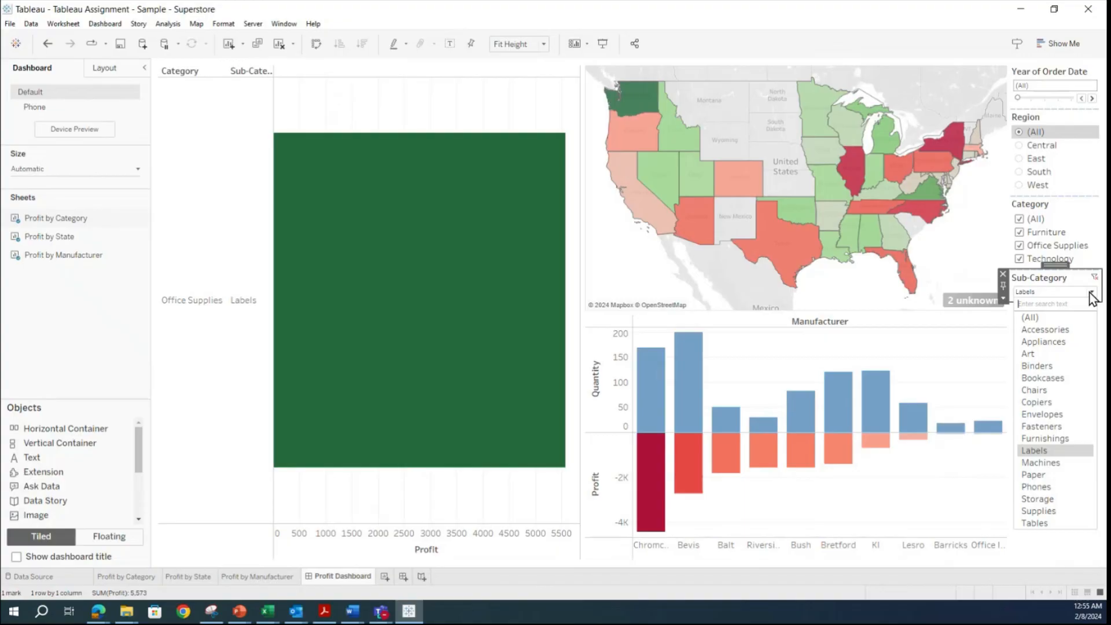
left_click(1045, 318)
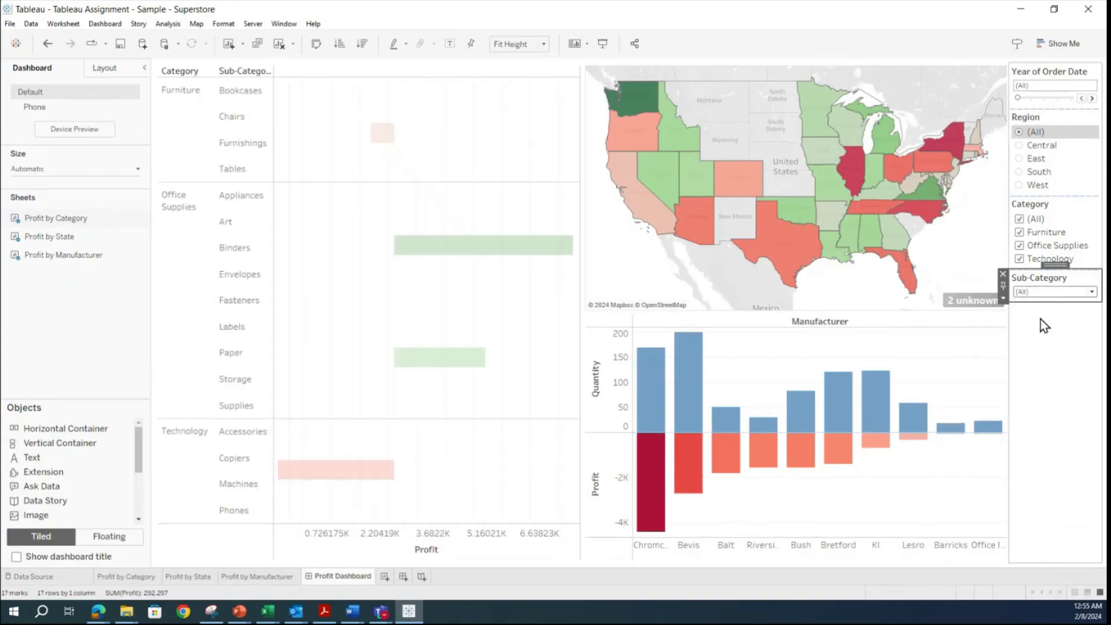
left_click(1057, 394)
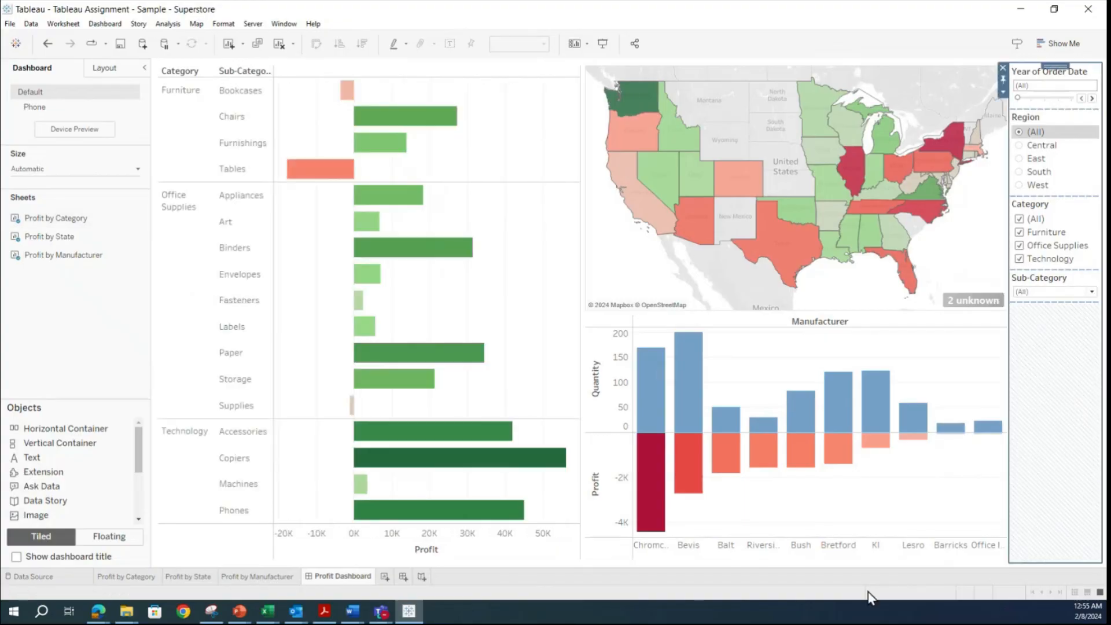
left_click(1092, 294)
left_click(1092, 283)
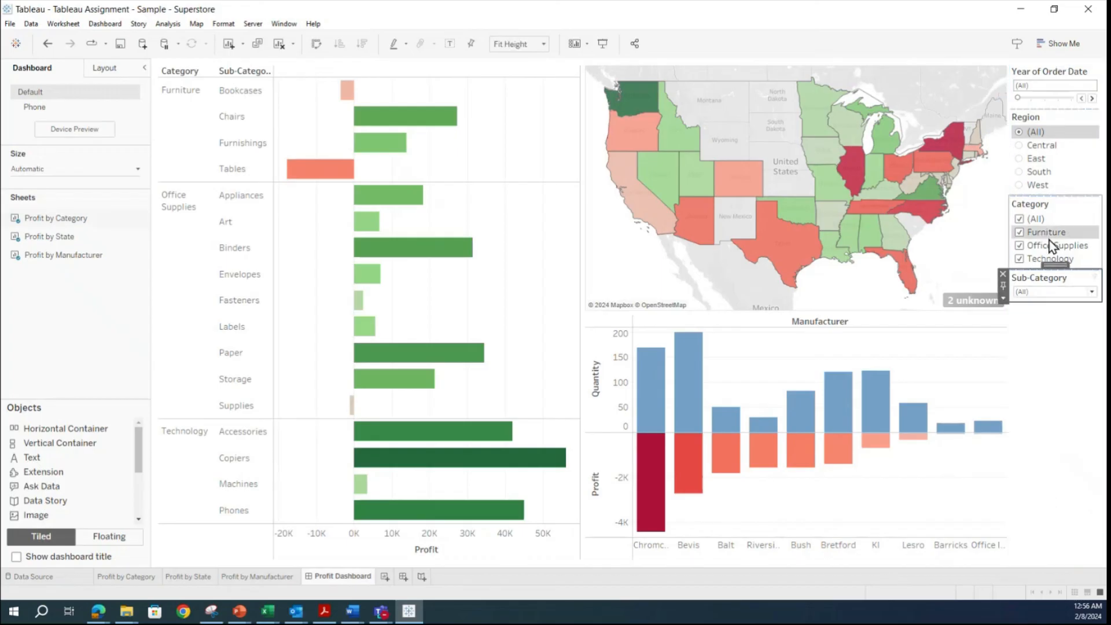
Test excluding Furniture in the Category filter, view the Sub-Category options, and include Furniture again.
left_click(1021, 232)
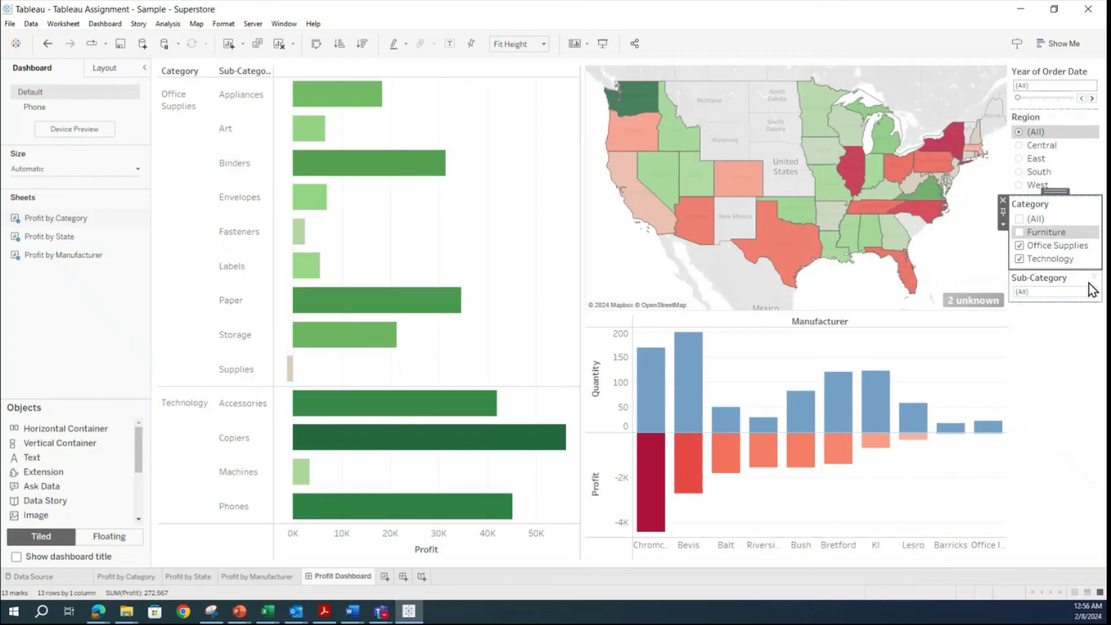
left_click(1093, 294)
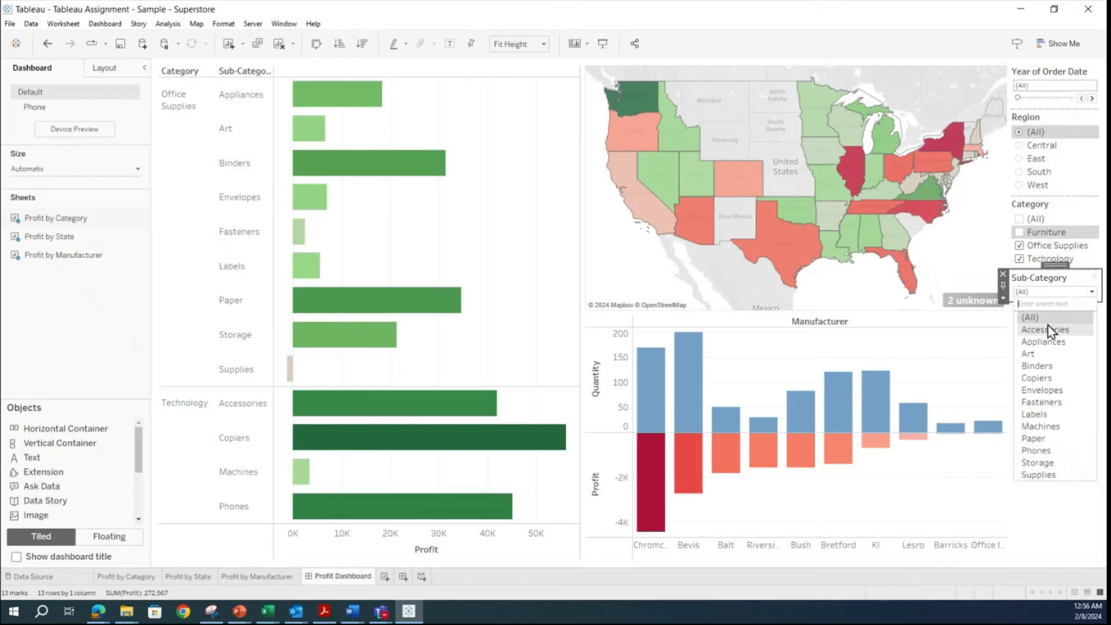
left_click(1093, 295)
left_click(1023, 231)
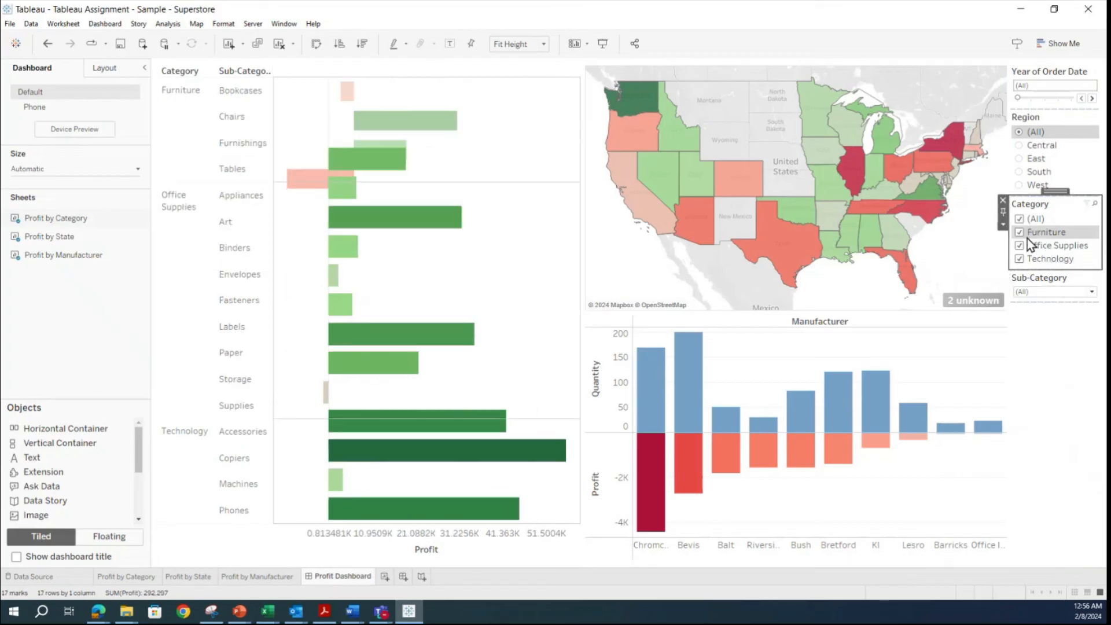
Set the Sub-Category and Category filters to show Only Relevant Values.
left_click(1063, 287)
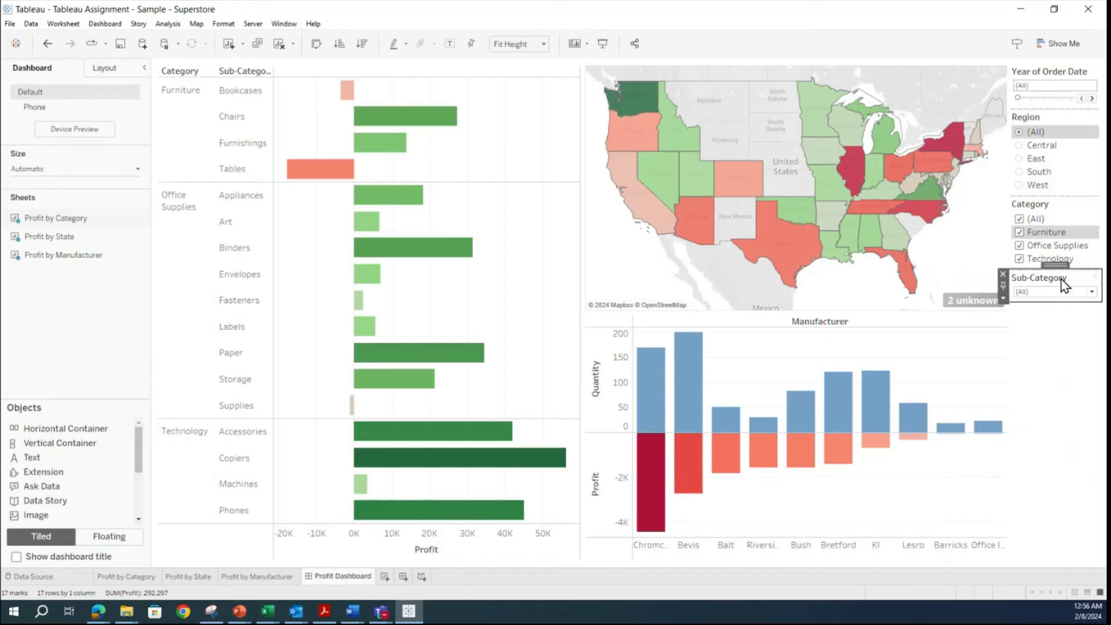
left_click(1003, 298)
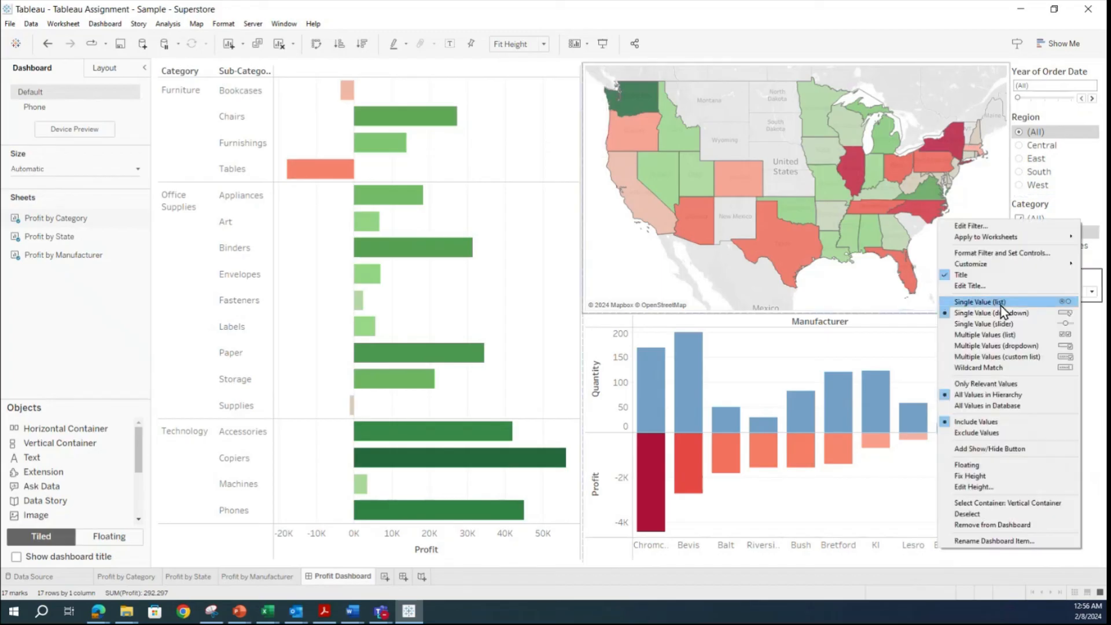
left_click(975, 384)
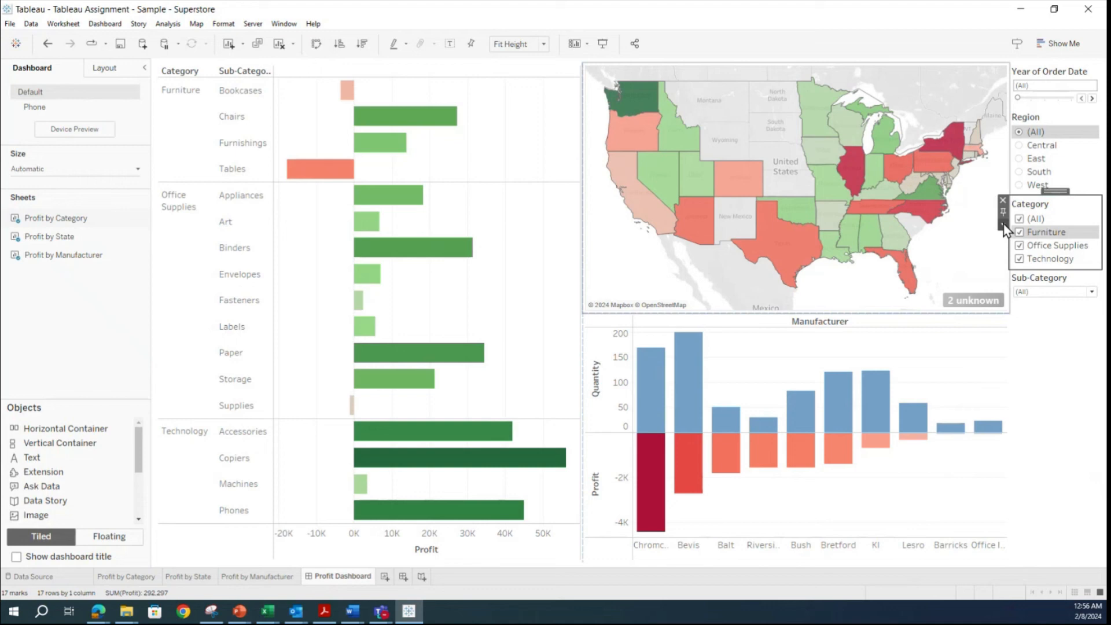
left_click(1003, 223)
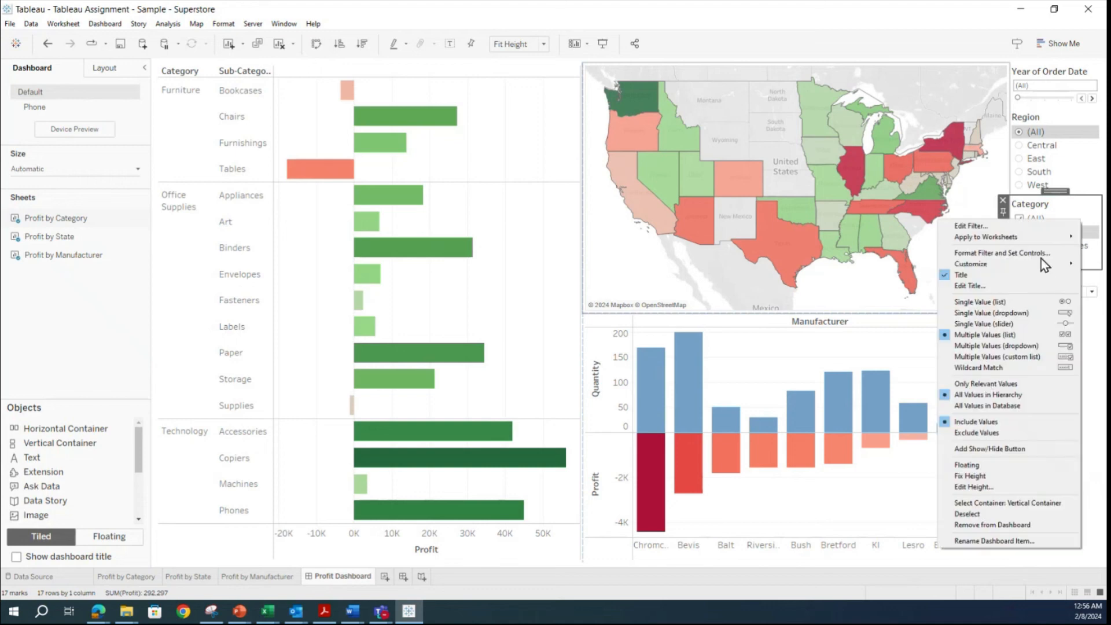
left_click(977, 395)
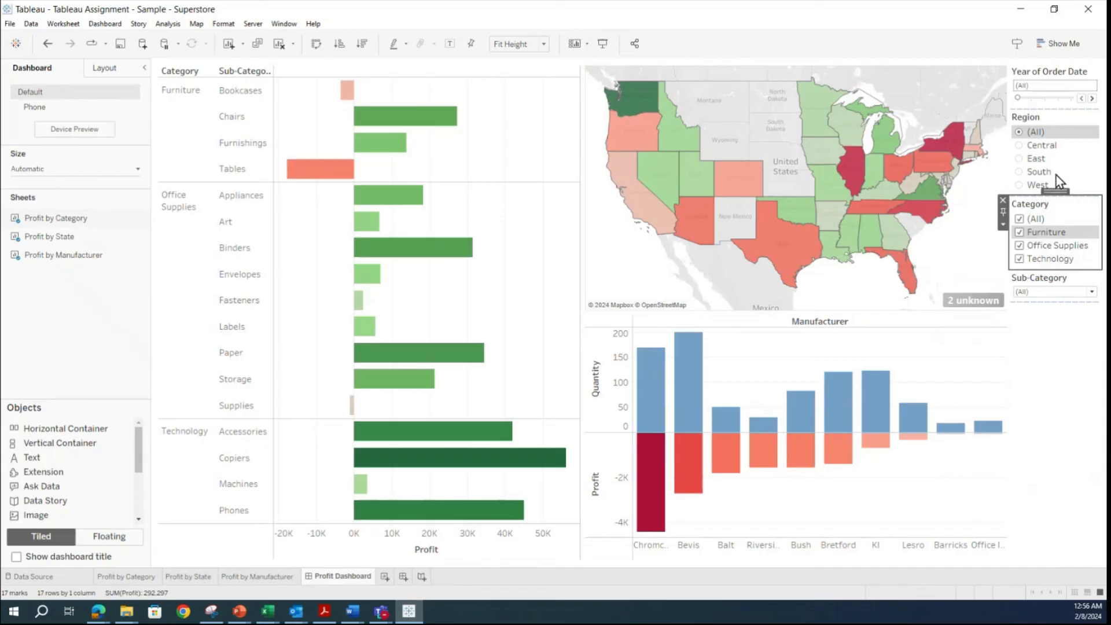
Set the Region and Year of Order Date filters to show Only Relevant Values.
left_click(1088, 162)
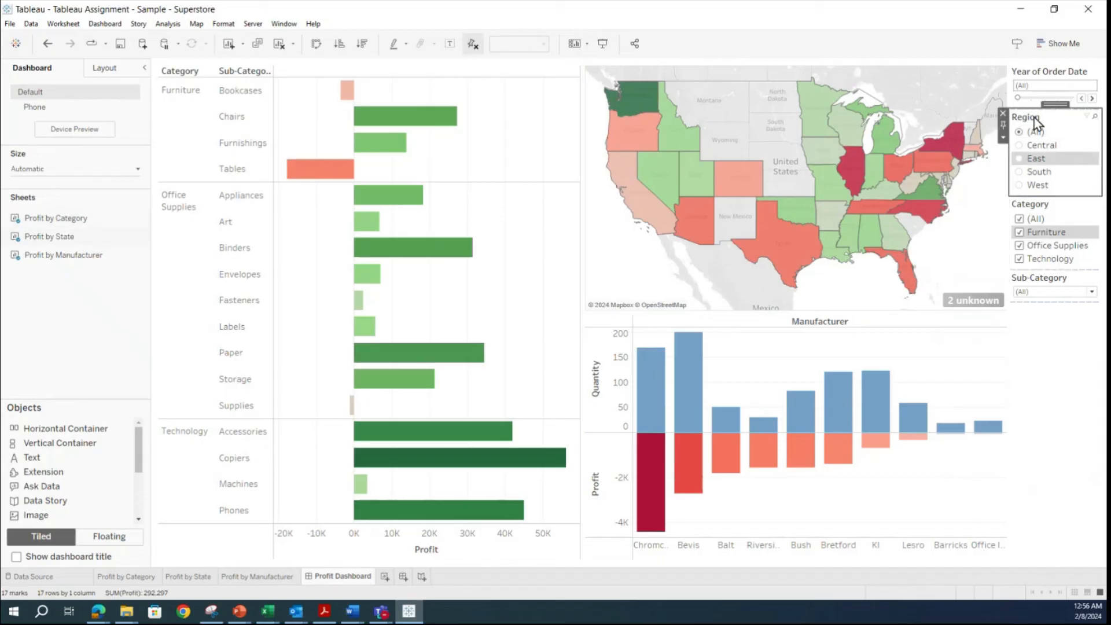
left_click(1003, 138)
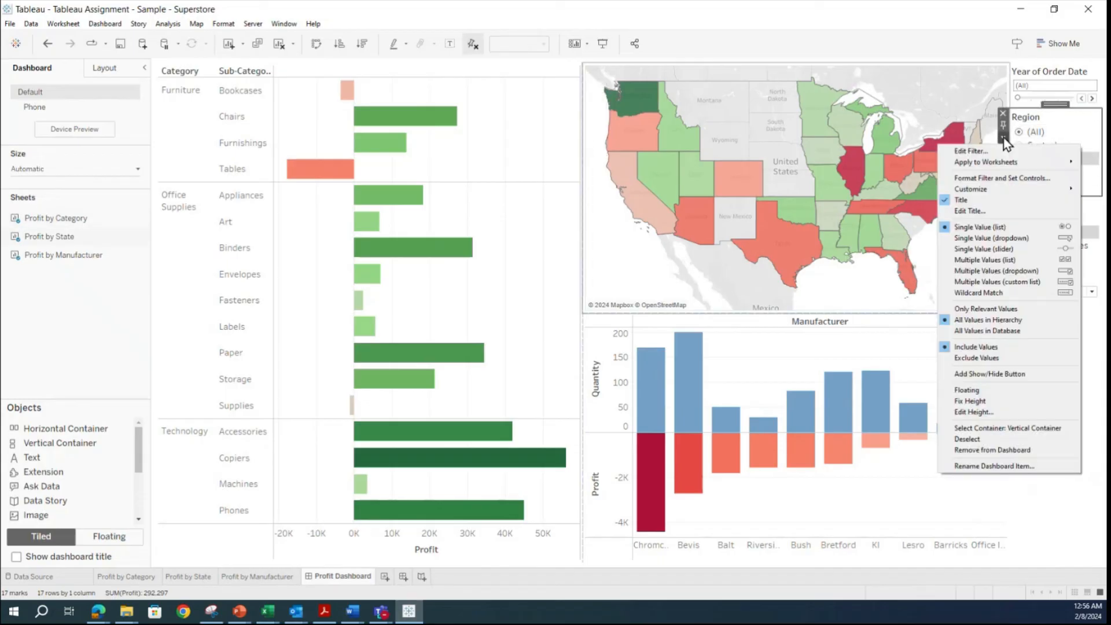
left_click(988, 309)
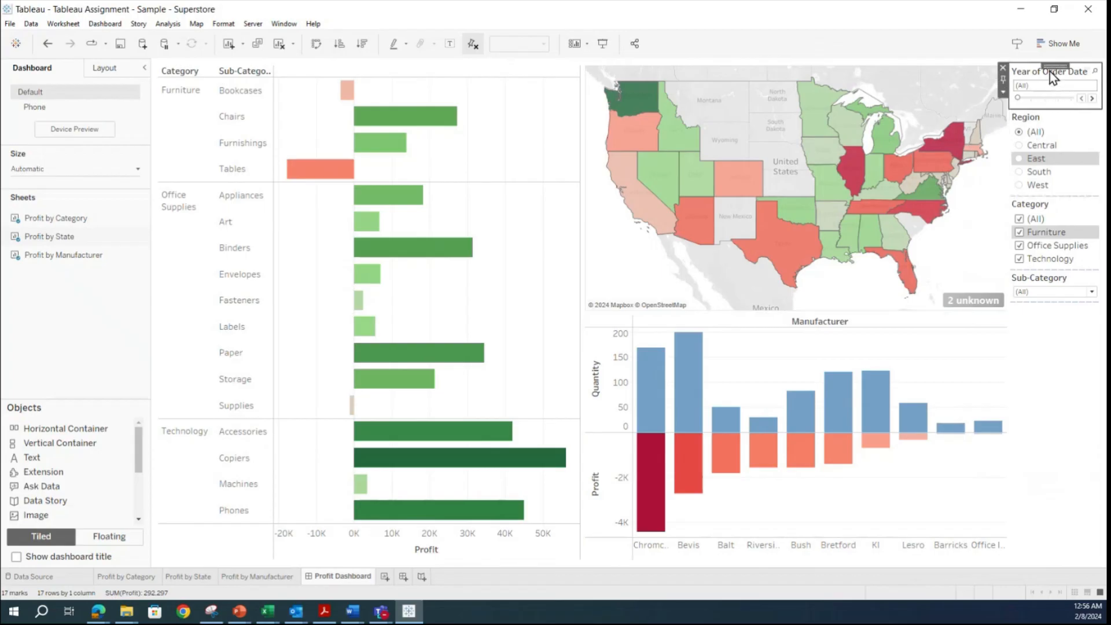
left_click(1003, 92)
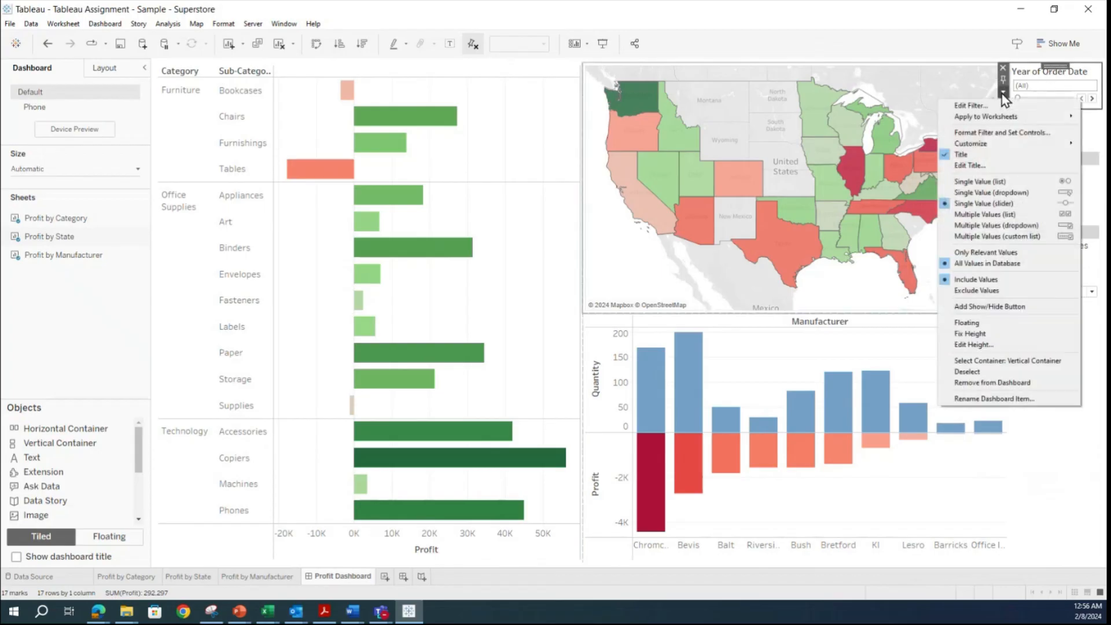
left_click(985, 252)
left_click(1062, 363)
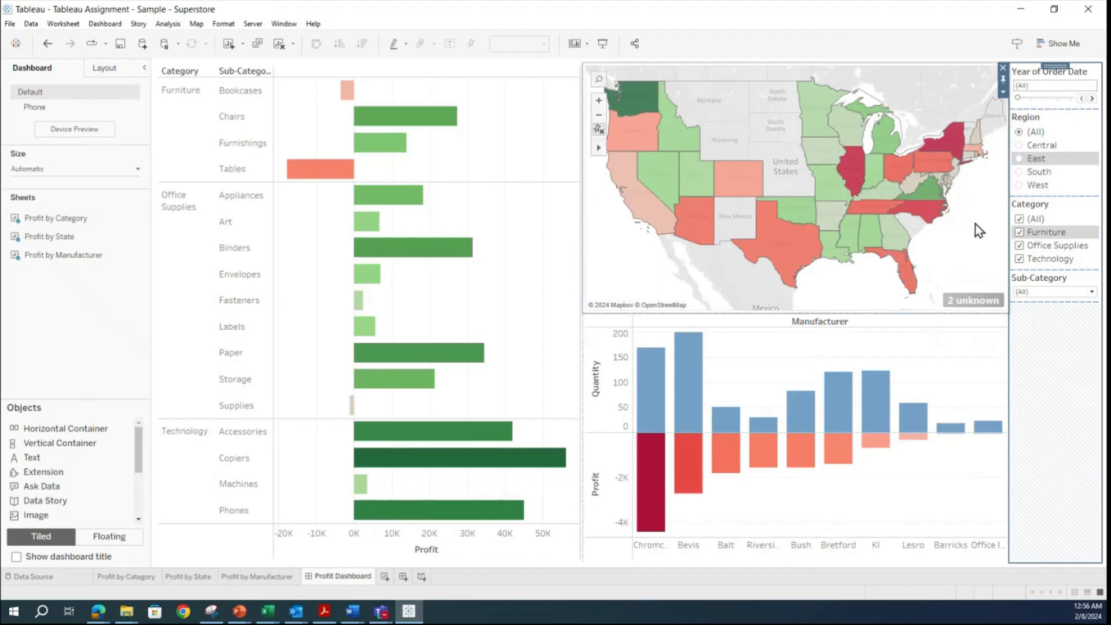
Review the list of options in the Sub-Category filter.
left_click(1091, 292)
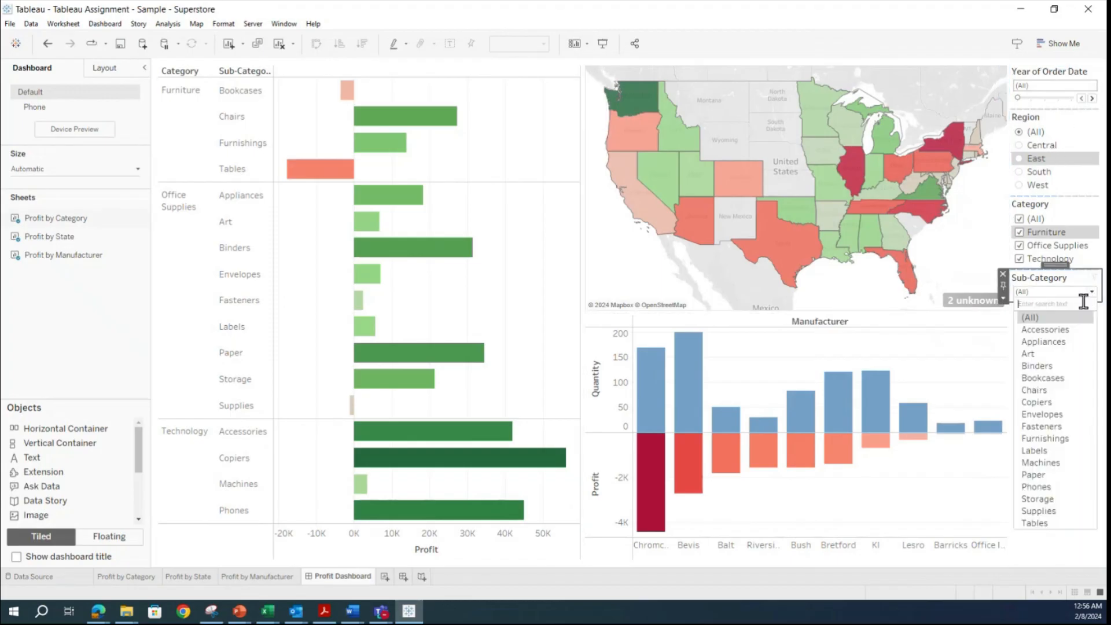
left_click(1091, 294)
left_click(1022, 319)
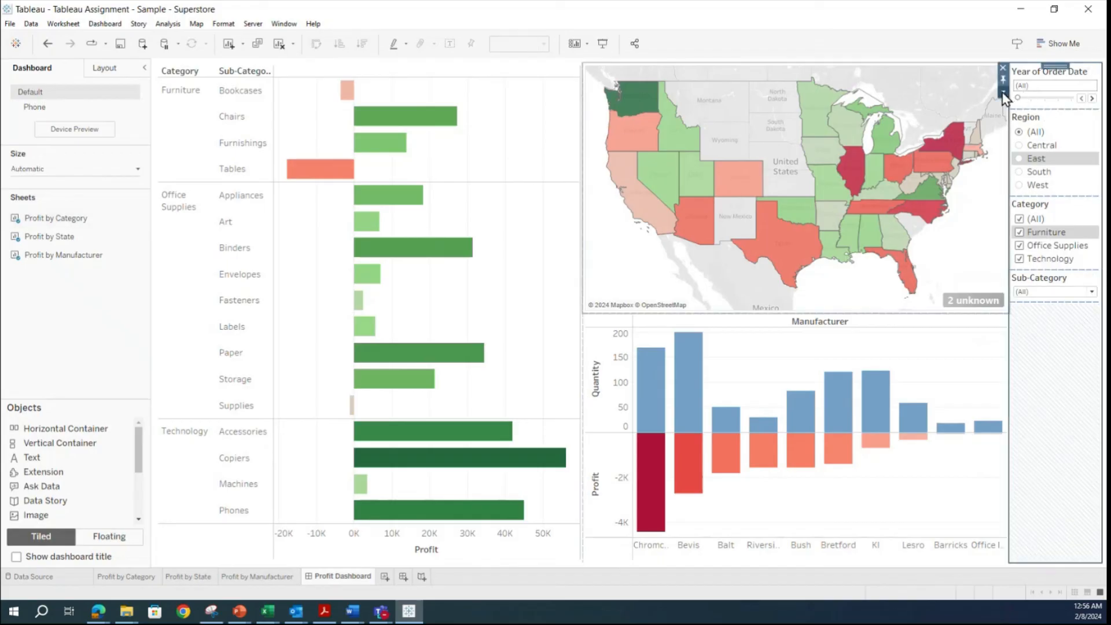
Check which worksheets the Year of Order Date filter is applied to.
left_click(1003, 91)
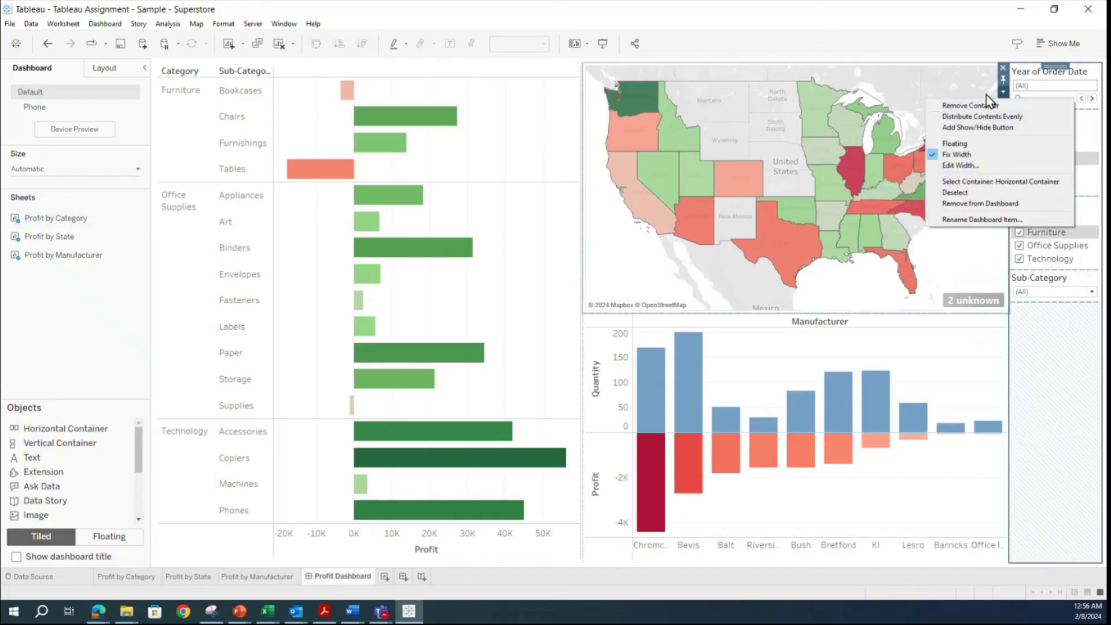
left_click(1066, 72)
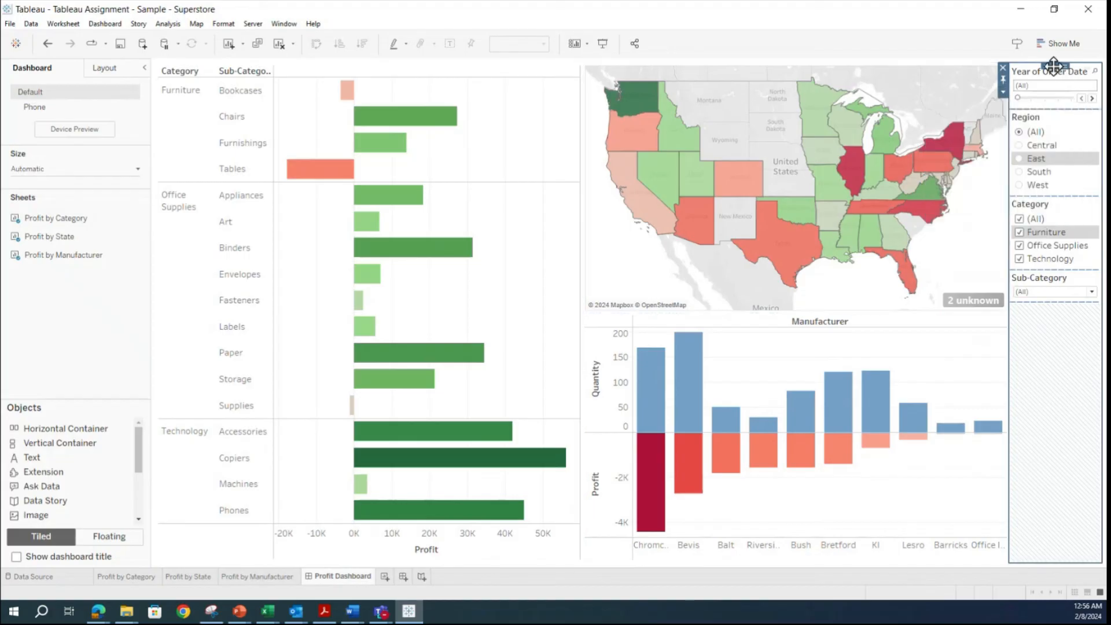
left_click(1003, 93)
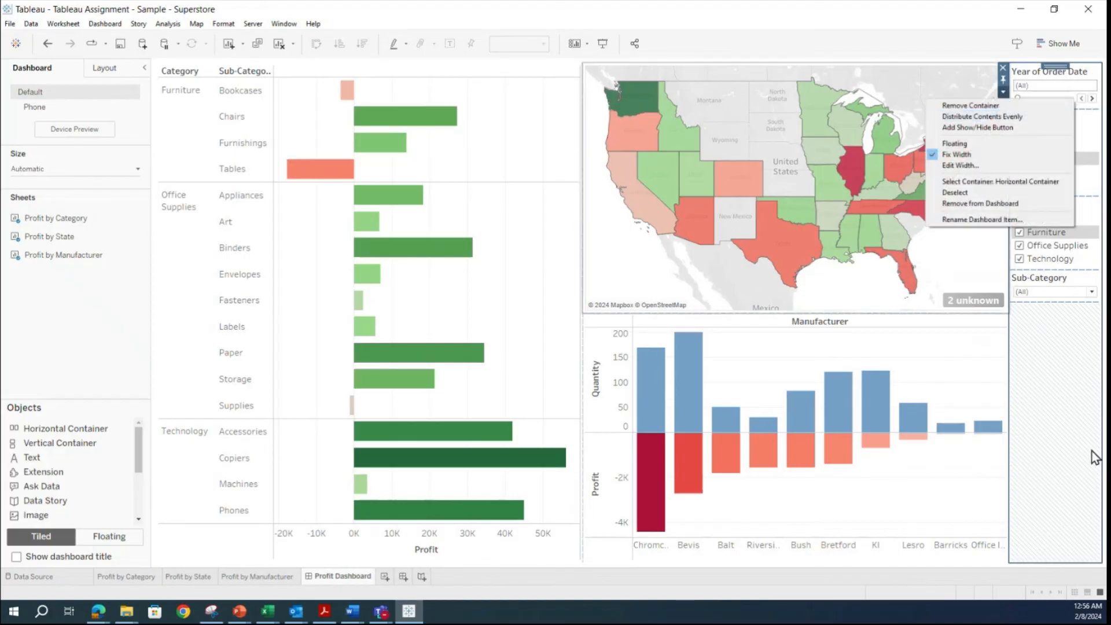
left_click(1059, 440)
left_click(1077, 76)
left_click(1004, 93)
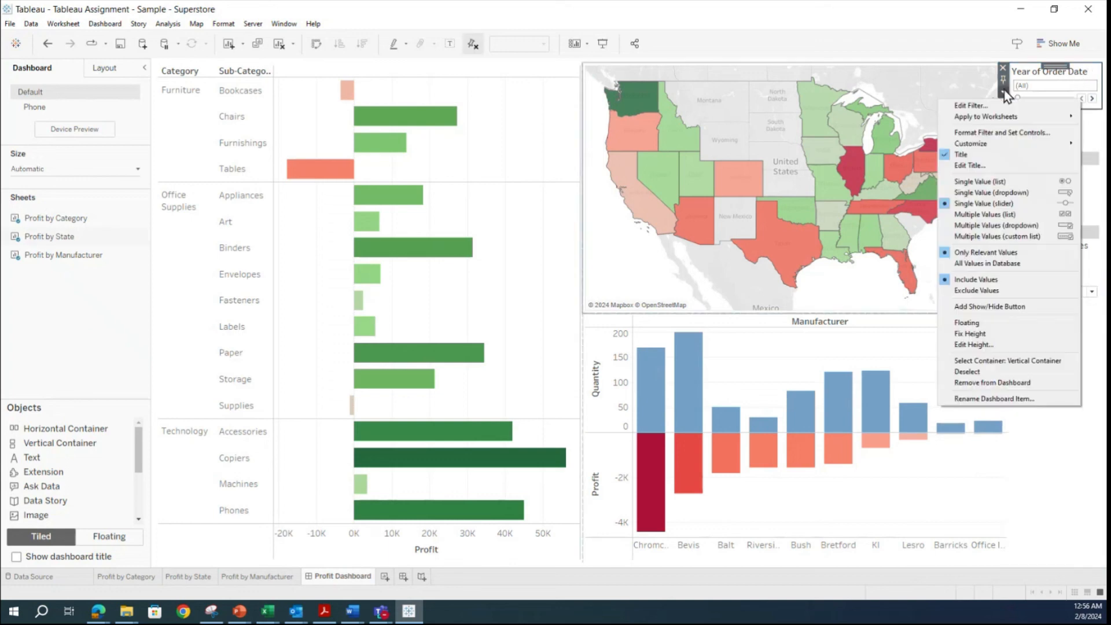
mouse_move(984, 117)
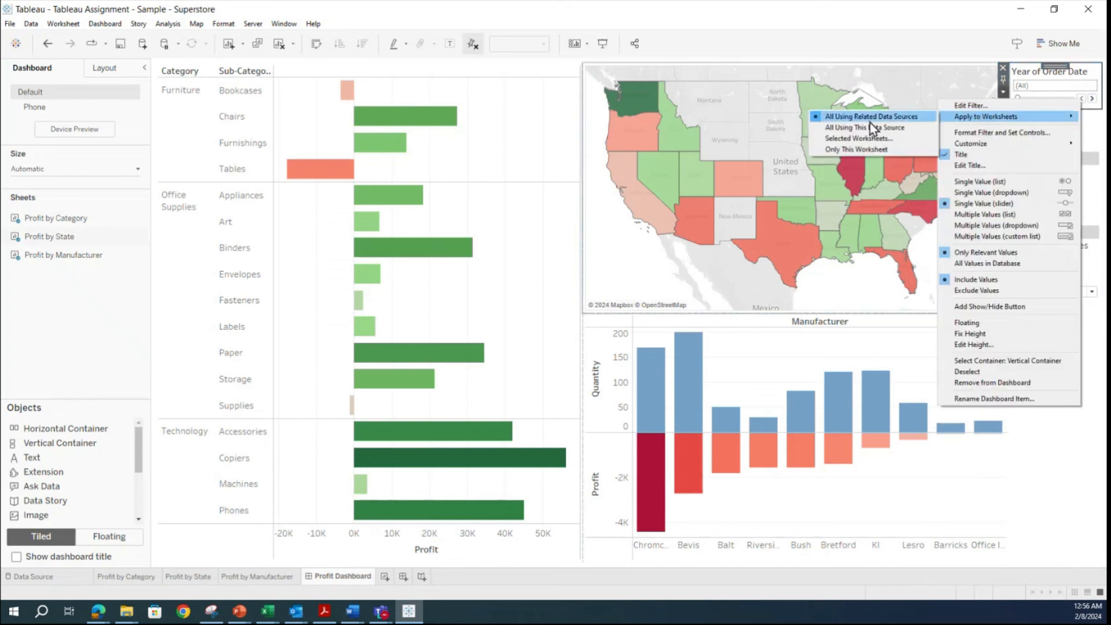
left_click(1030, 475)
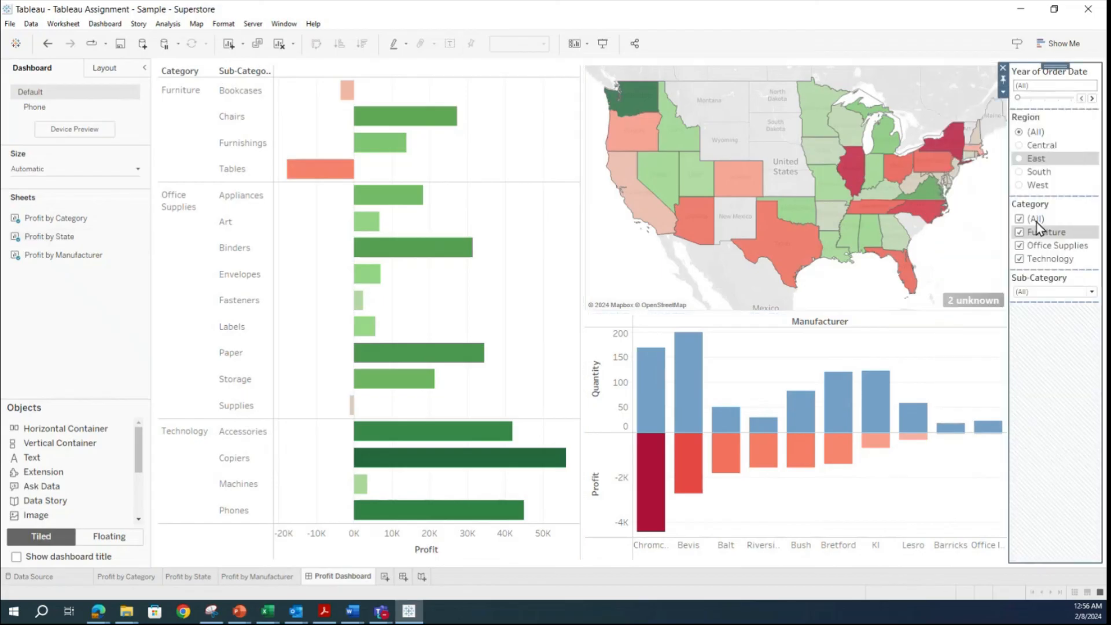
Apply the Region filter to all worksheets using related data sources.
left_click(1069, 130)
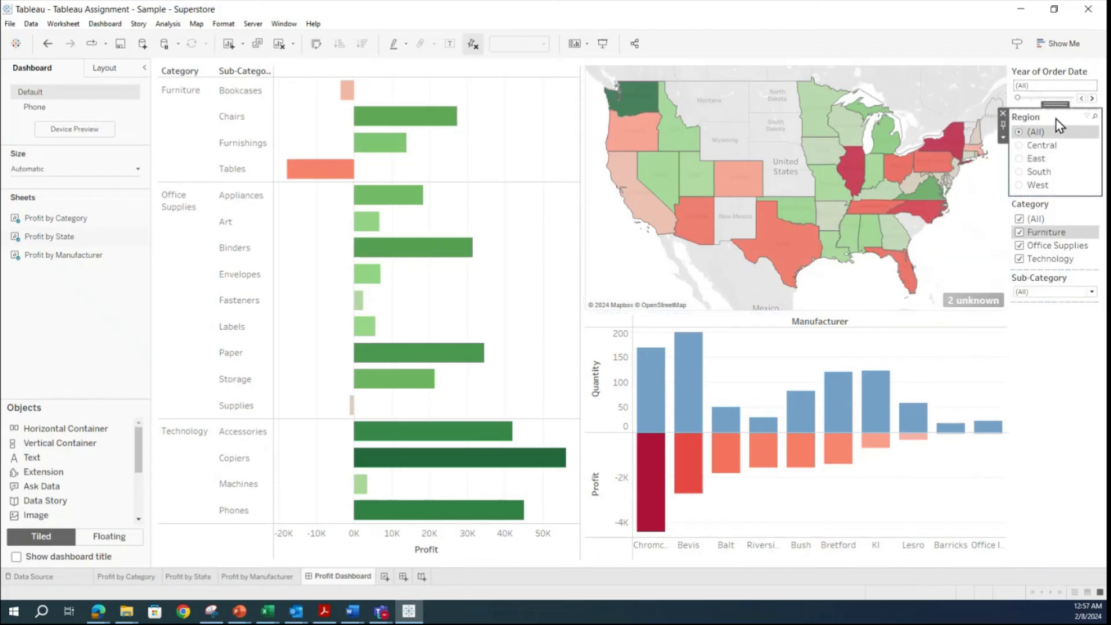
left_click(1004, 139)
mouse_move(987, 163)
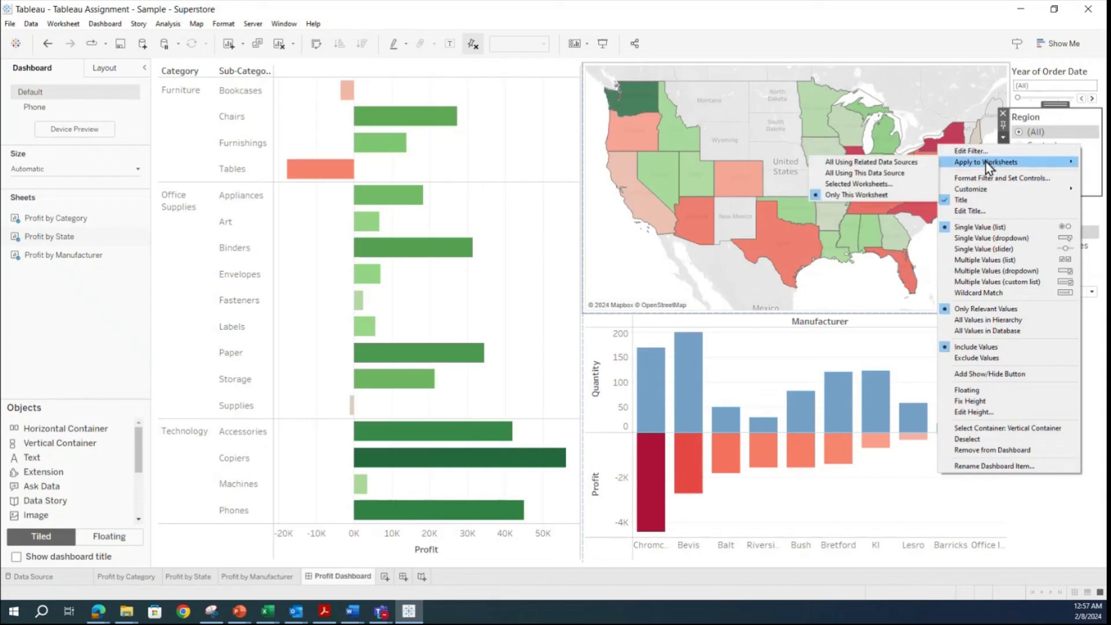
left_click(844, 163)
Apply the Category filter to all worksheets using related data sources.
left_click(1013, 230)
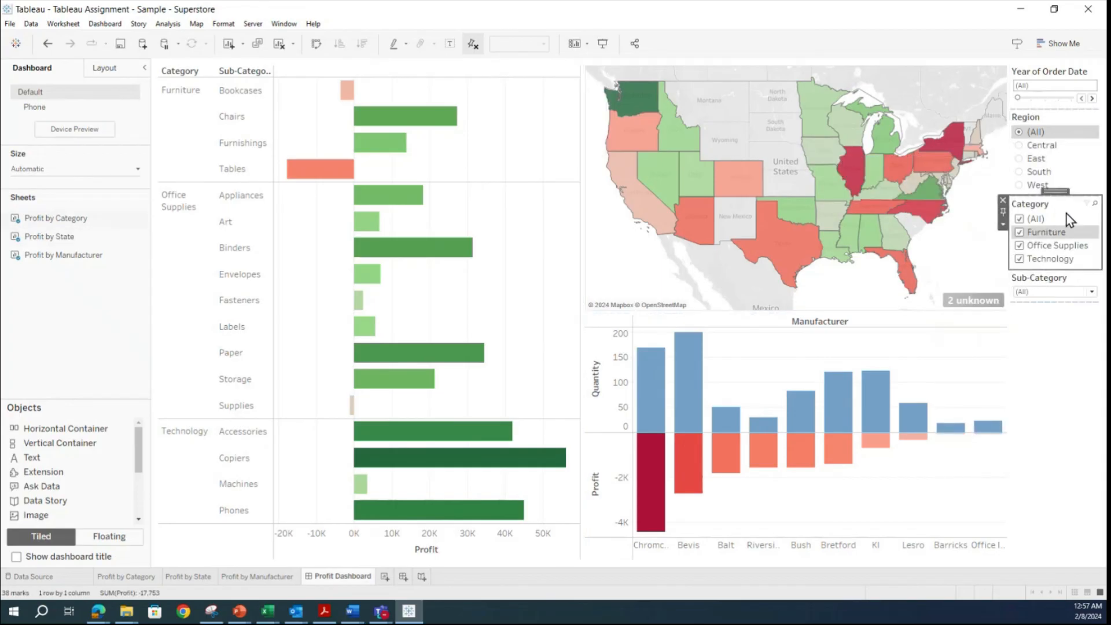
left_click(1003, 225)
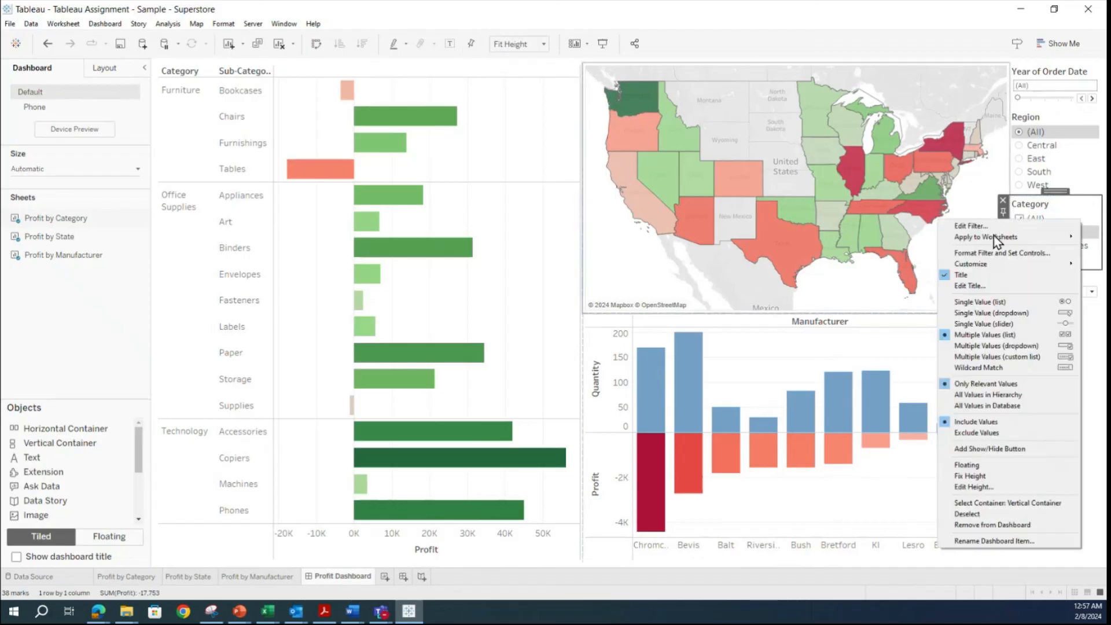
mouse_move(993, 238)
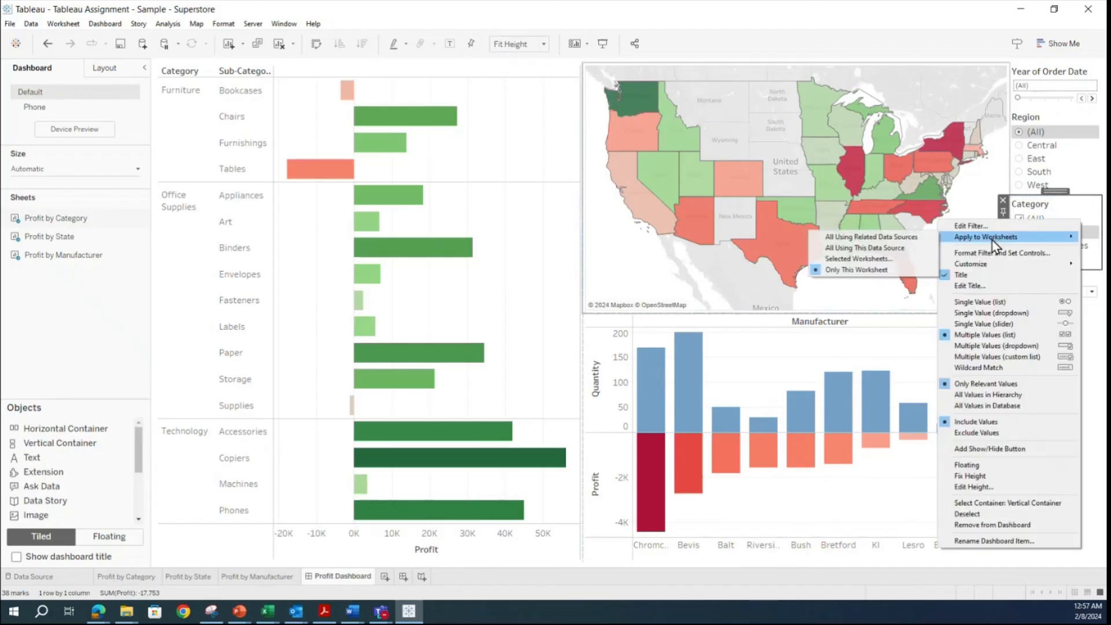
left_click(888, 238)
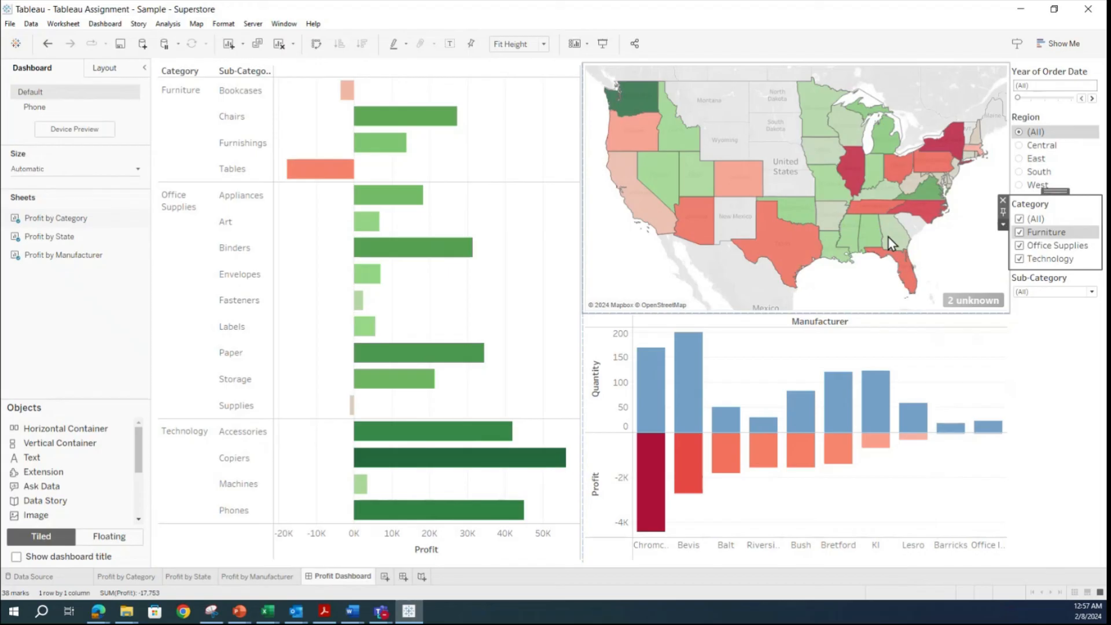
Apply the Sub-Category filter to all worksheets using related data sources.
left_click(1058, 286)
left_click(1003, 298)
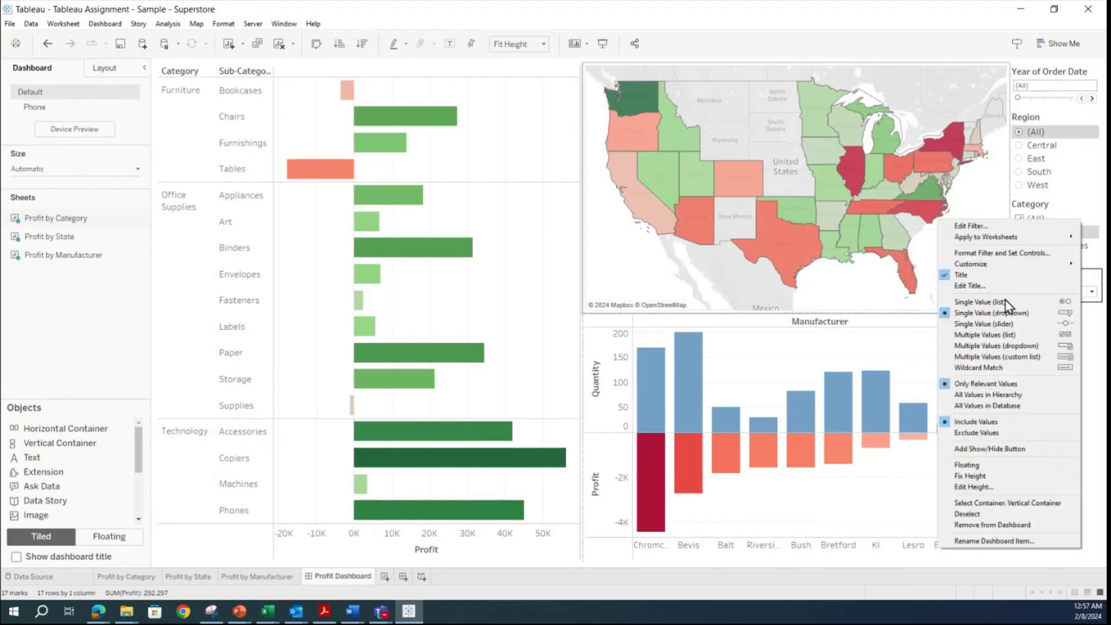
mouse_move(992, 241)
left_click(898, 238)
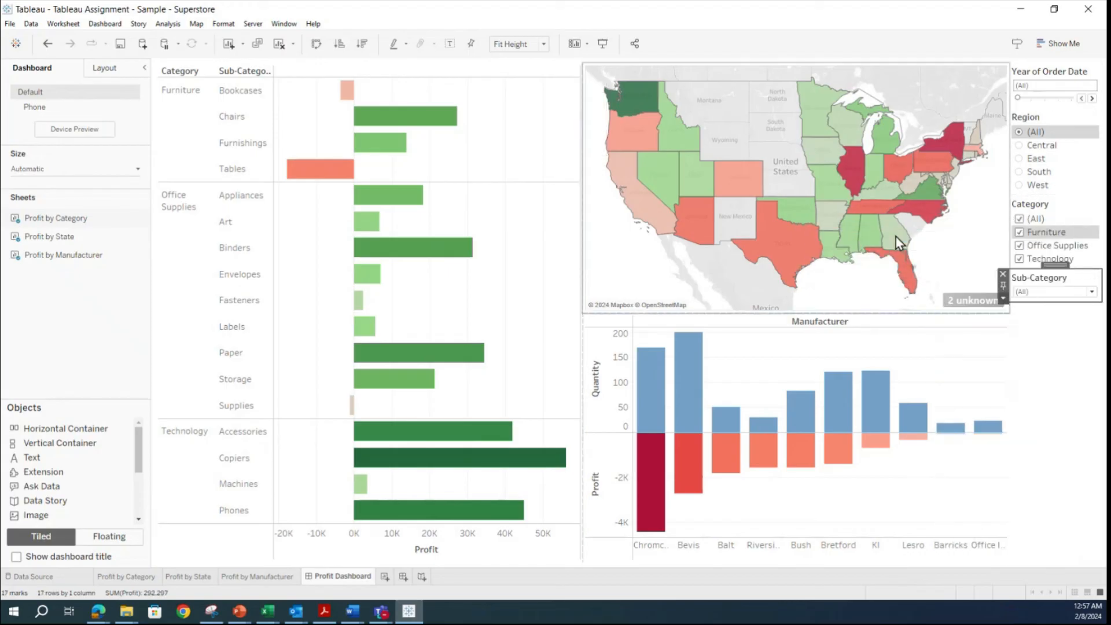
Save the Tableau Assignment - Sample - Superstore workbook.
left_click(1077, 402)
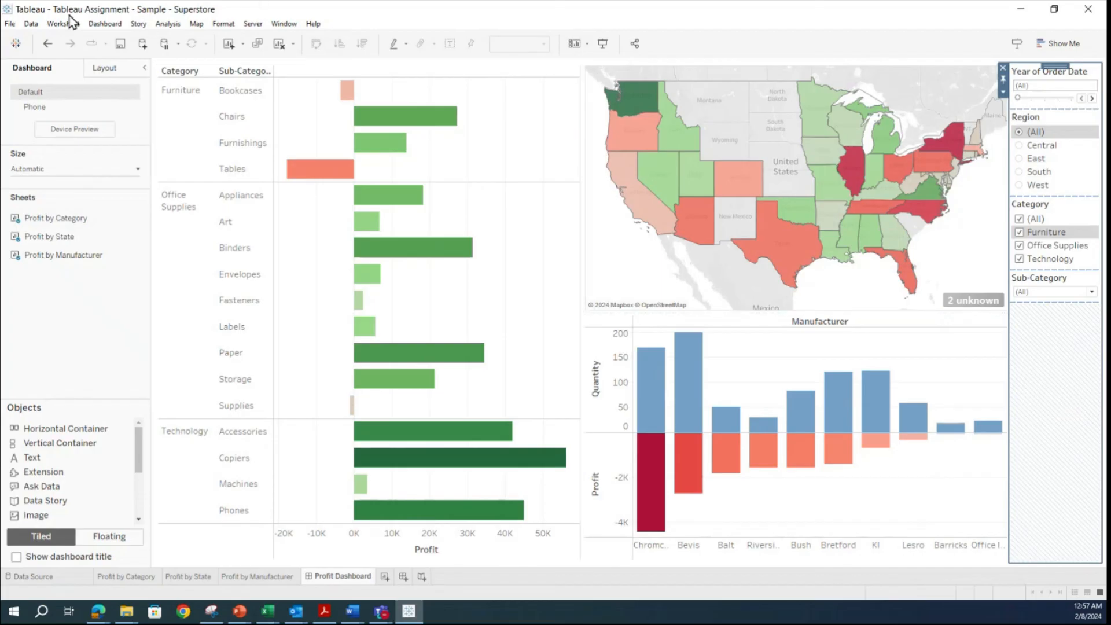
left_click(16, 24)
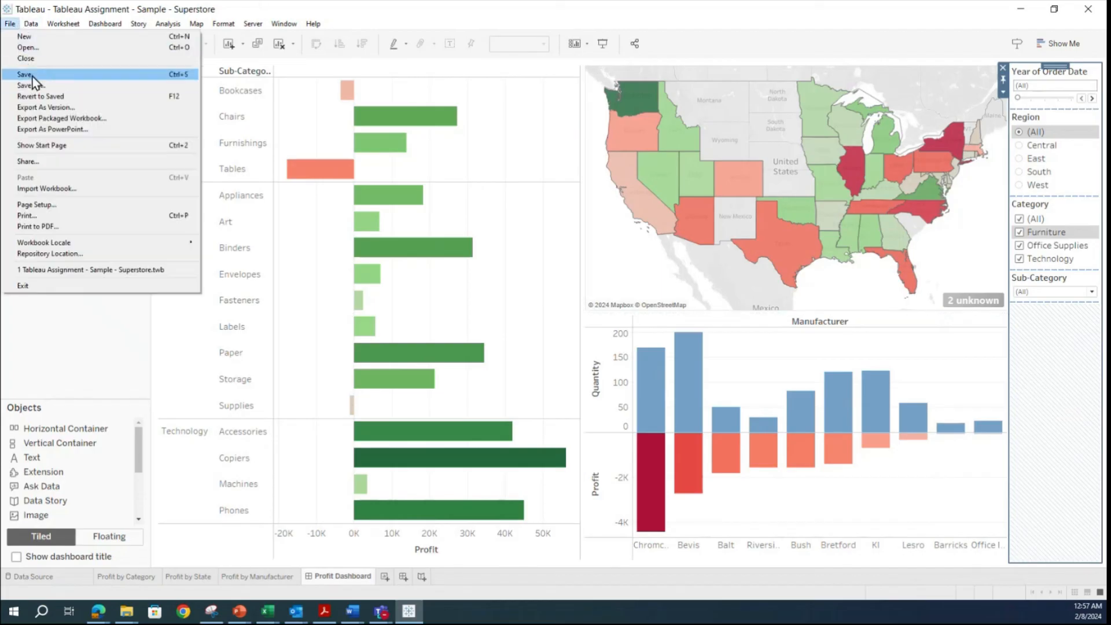
left_click(32, 76)
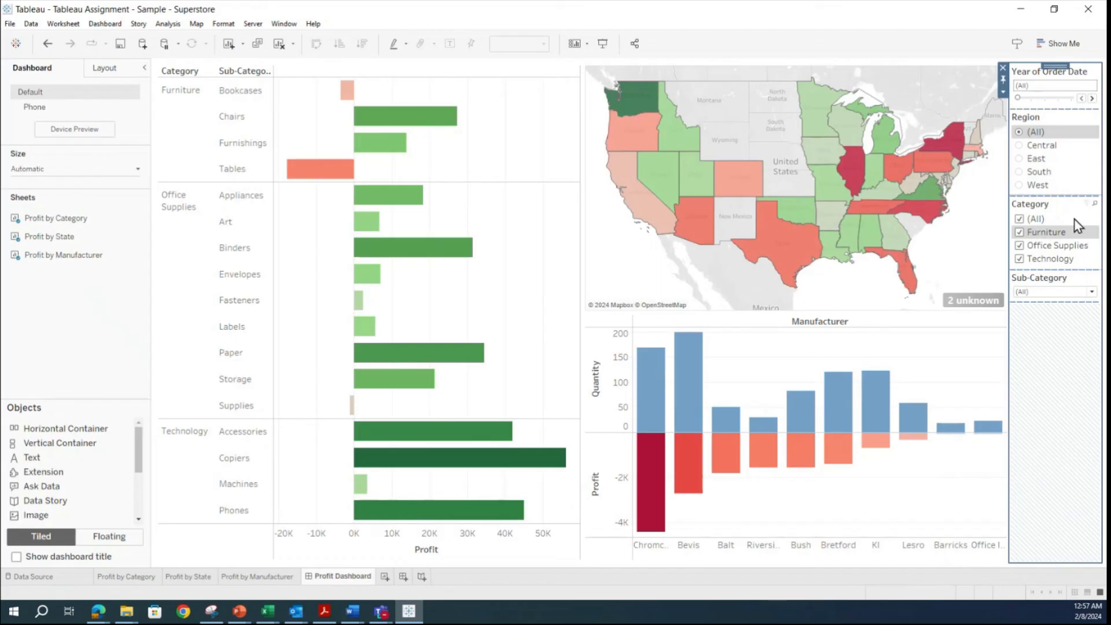
Filter the dashboard to the East region and order year 2023, and examine the profits of eastern states and the Tables sub-category.
left_click(793, 513)
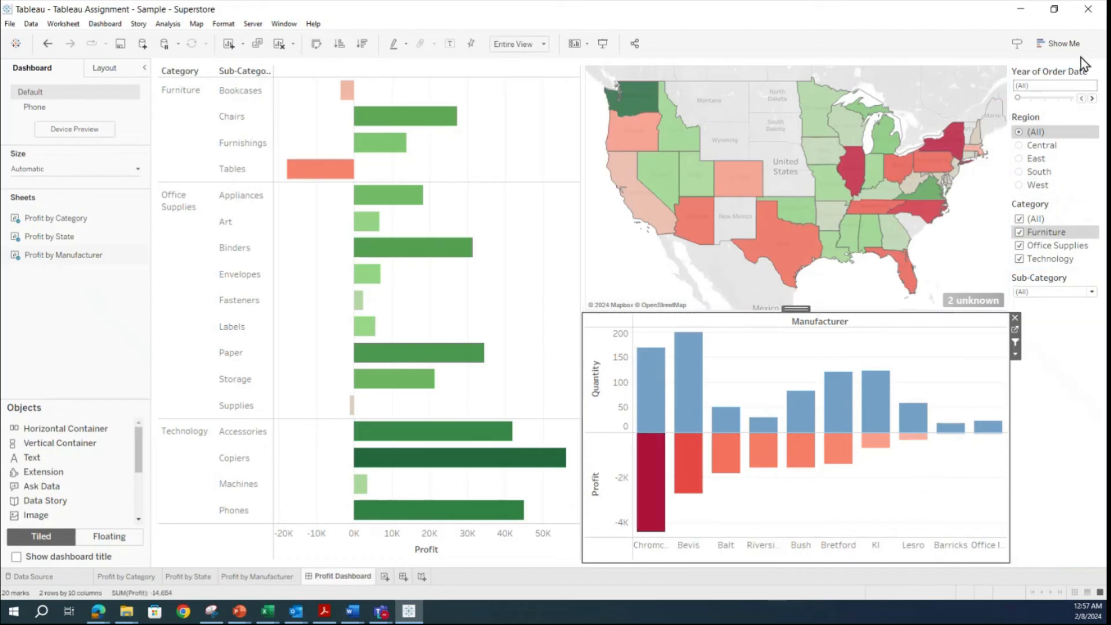
left_click(1021, 159)
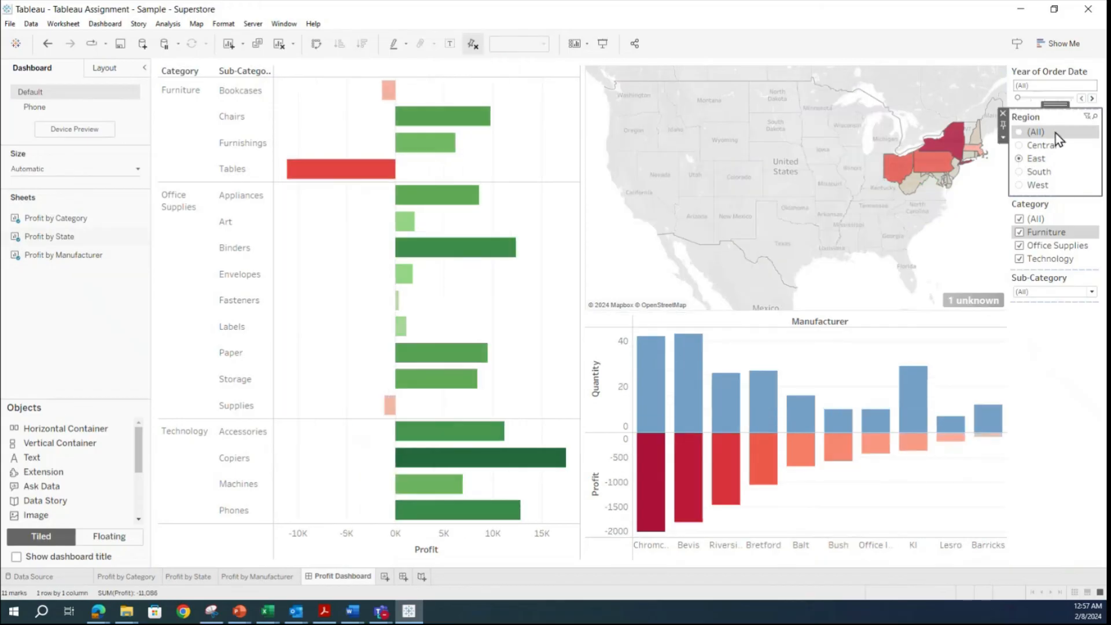
left_click(1092, 100)
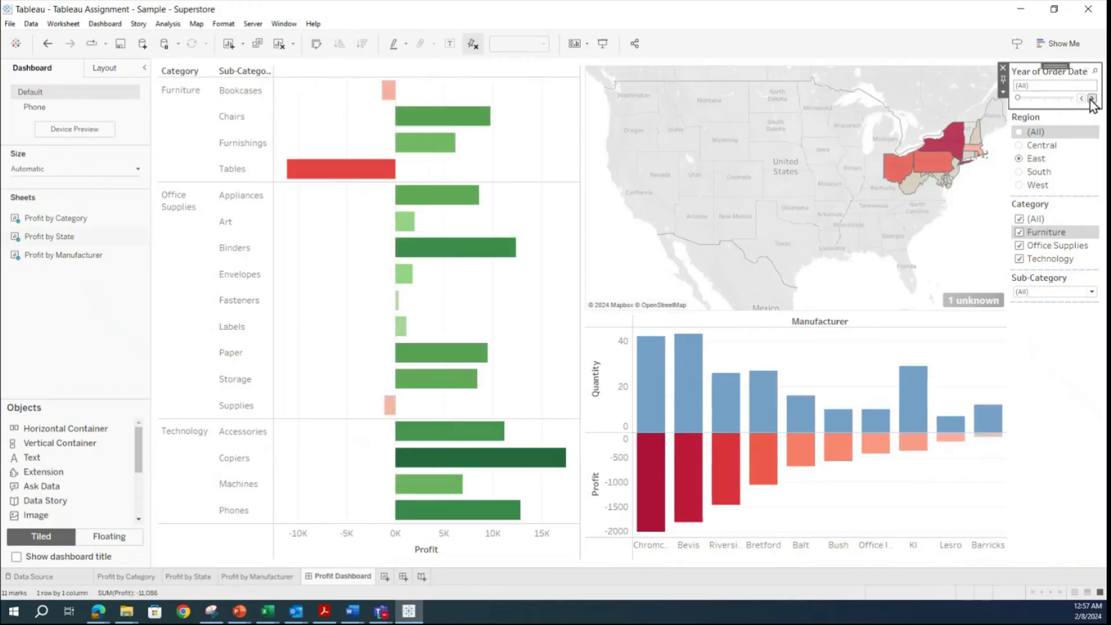
left_click(1092, 99)
left_click(1092, 99)
left_click(1082, 99)
left_click(1093, 100)
left_click(1092, 99)
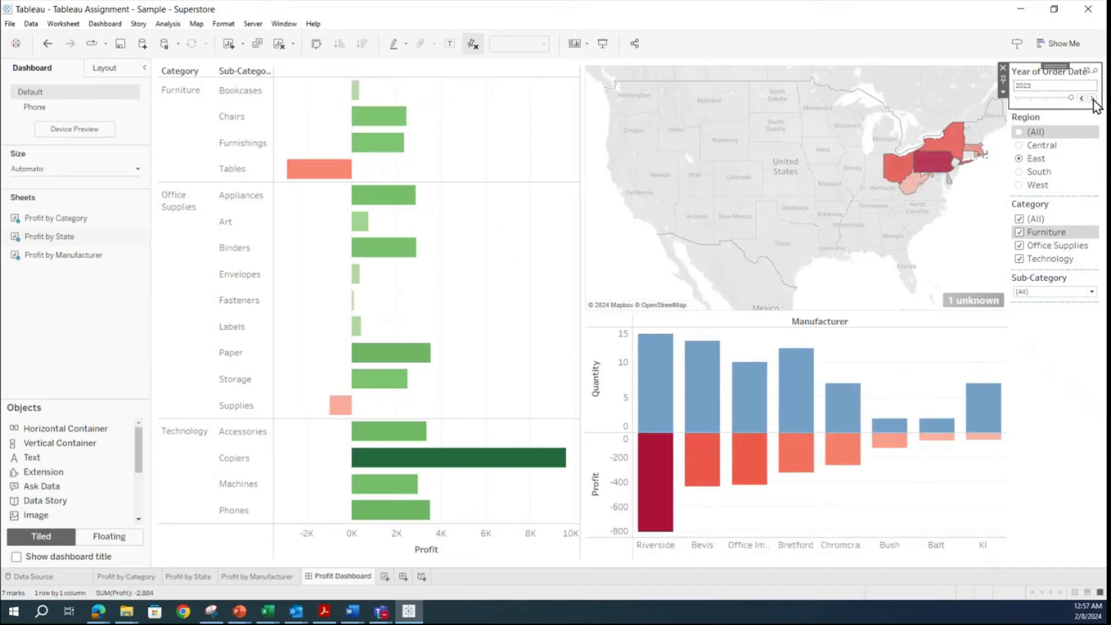
mouse_move(913, 172)
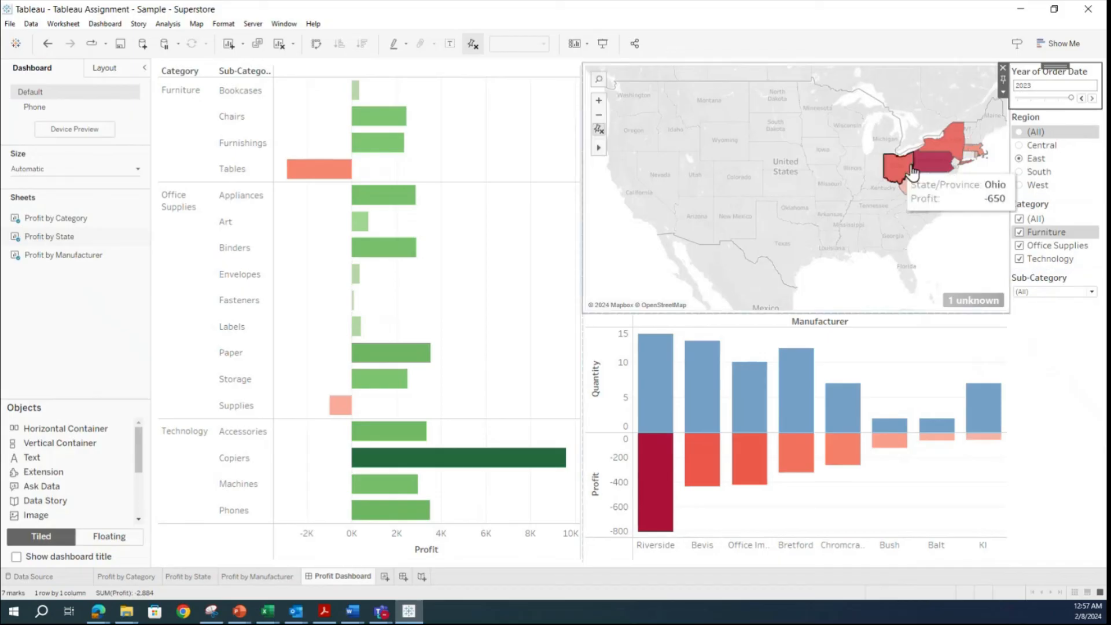
mouse_move(975, 152)
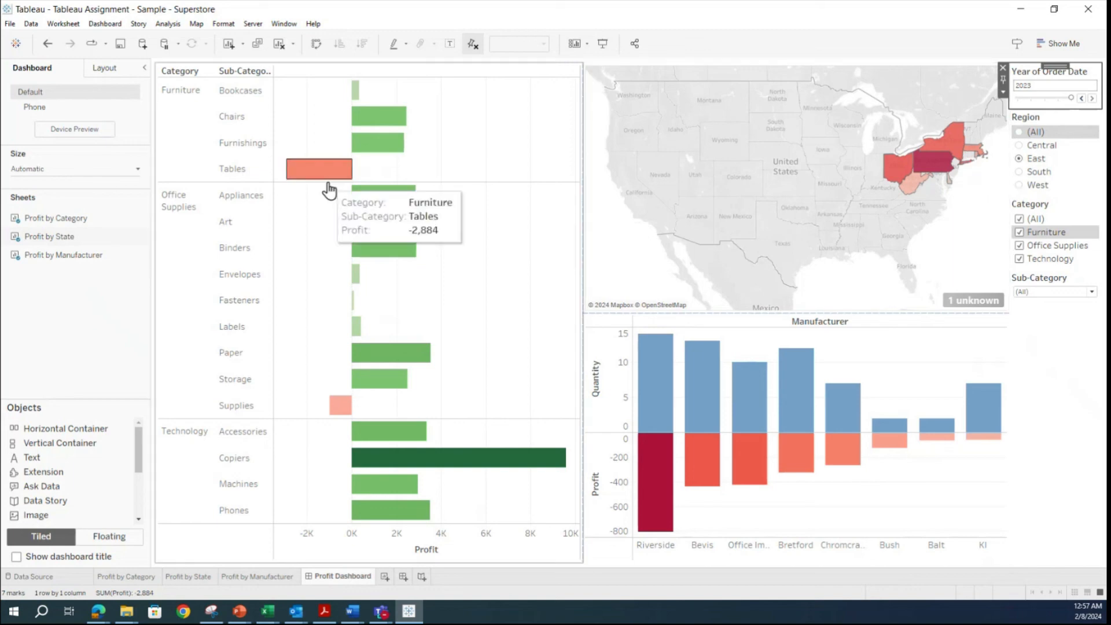
Compare the South and West regions in the dashboard, and return the Region filter to All.
left_click(1019, 172)
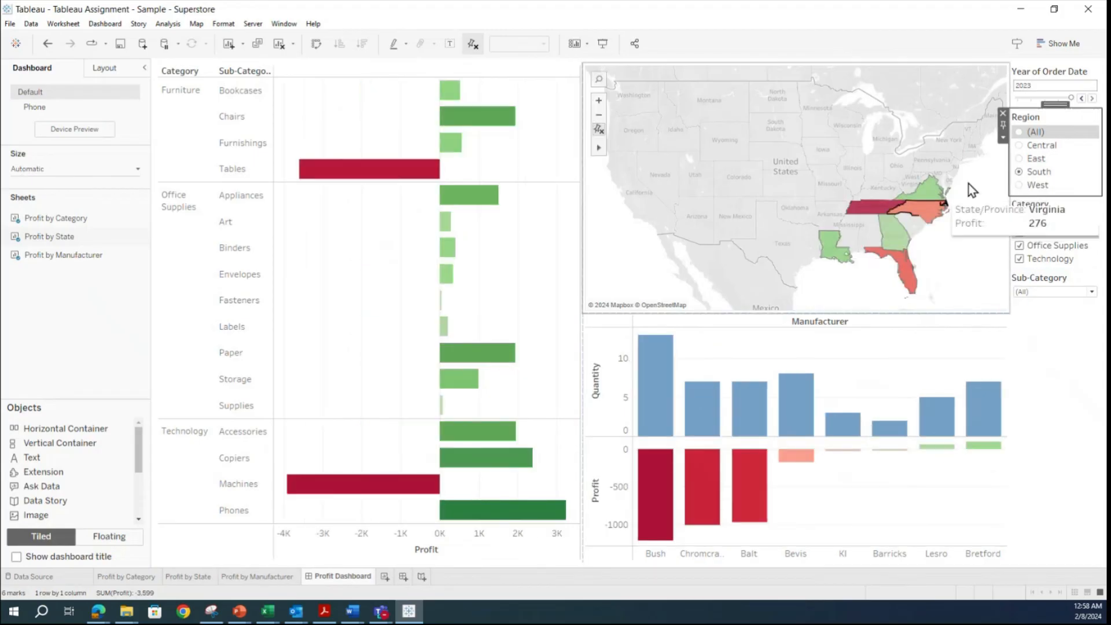
left_click(1020, 186)
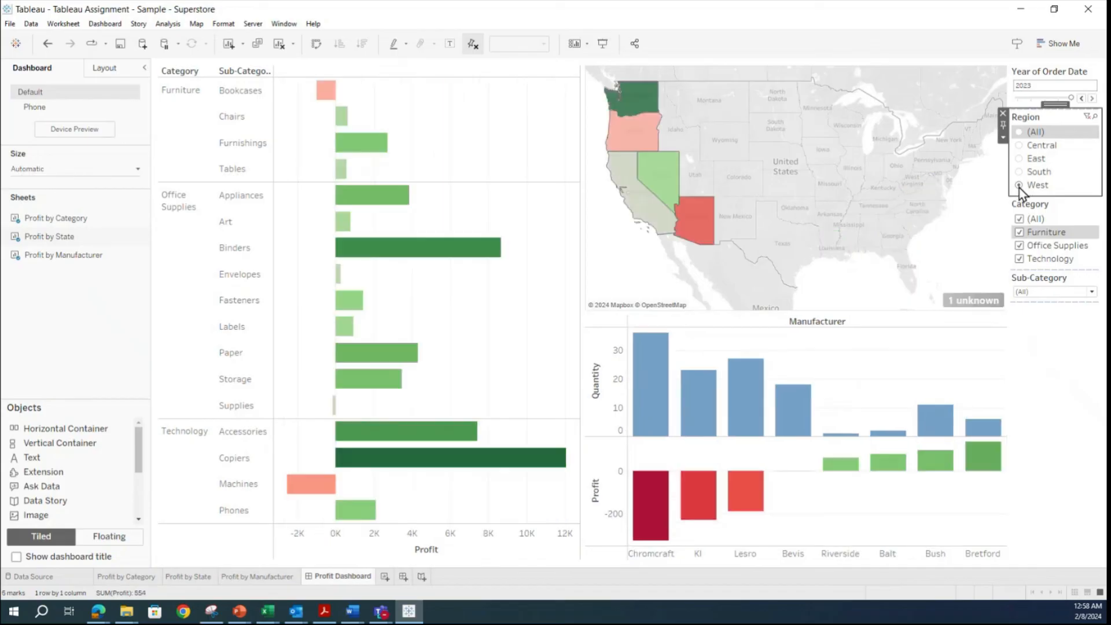
left_click(1019, 133)
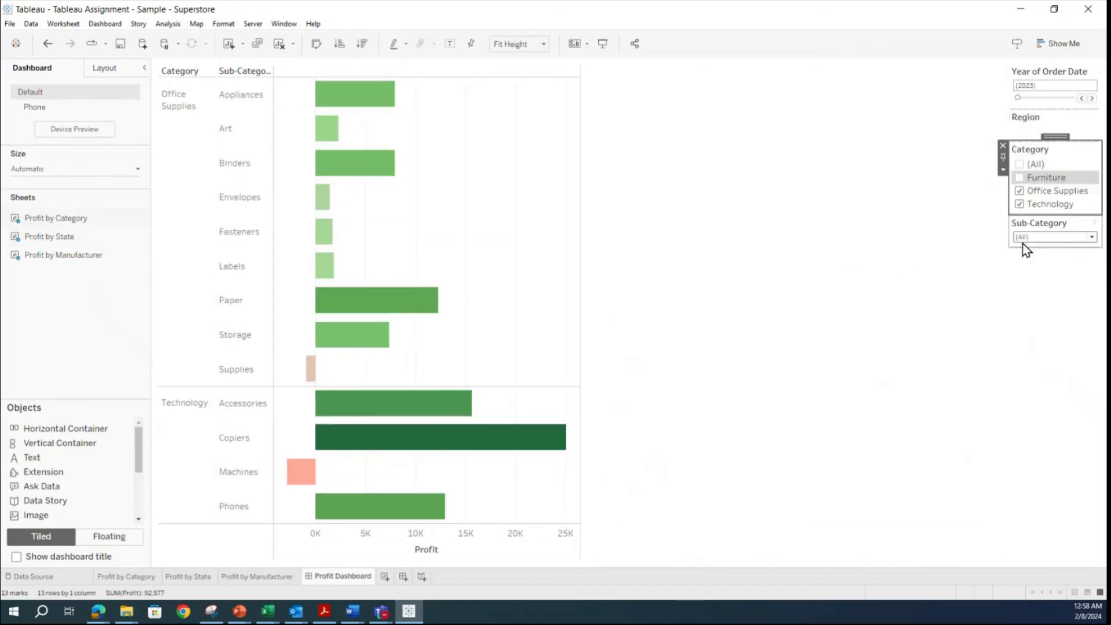
Limit the Category filter to Furniture only, and examine the charts and the values offered by the Sub-Category filter.
left_click(1019, 204)
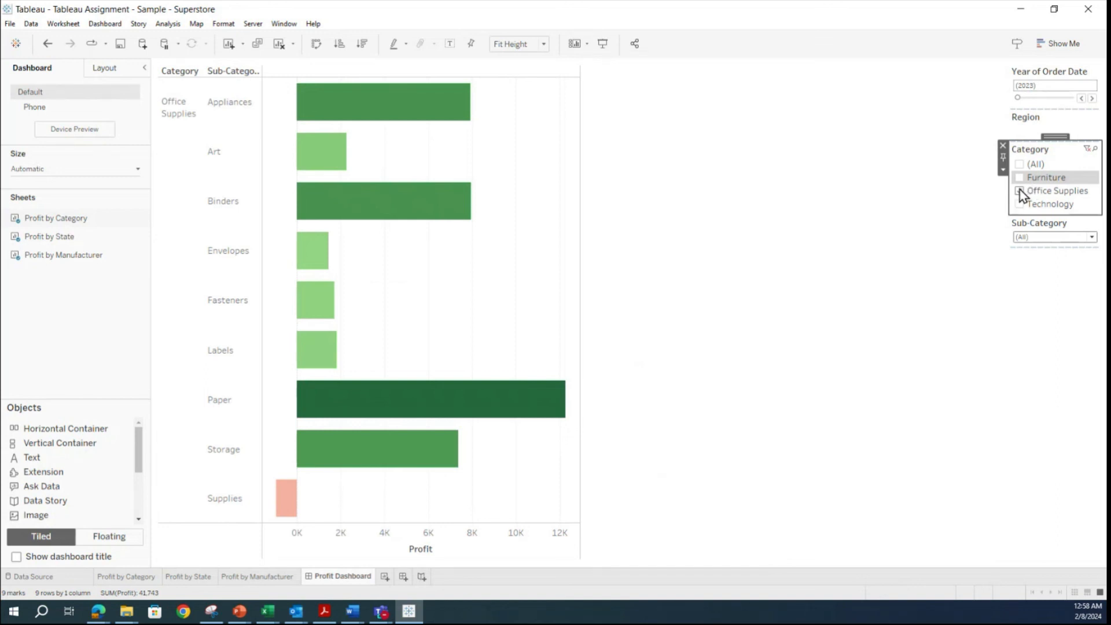
left_click(1020, 190)
left_click(1022, 179)
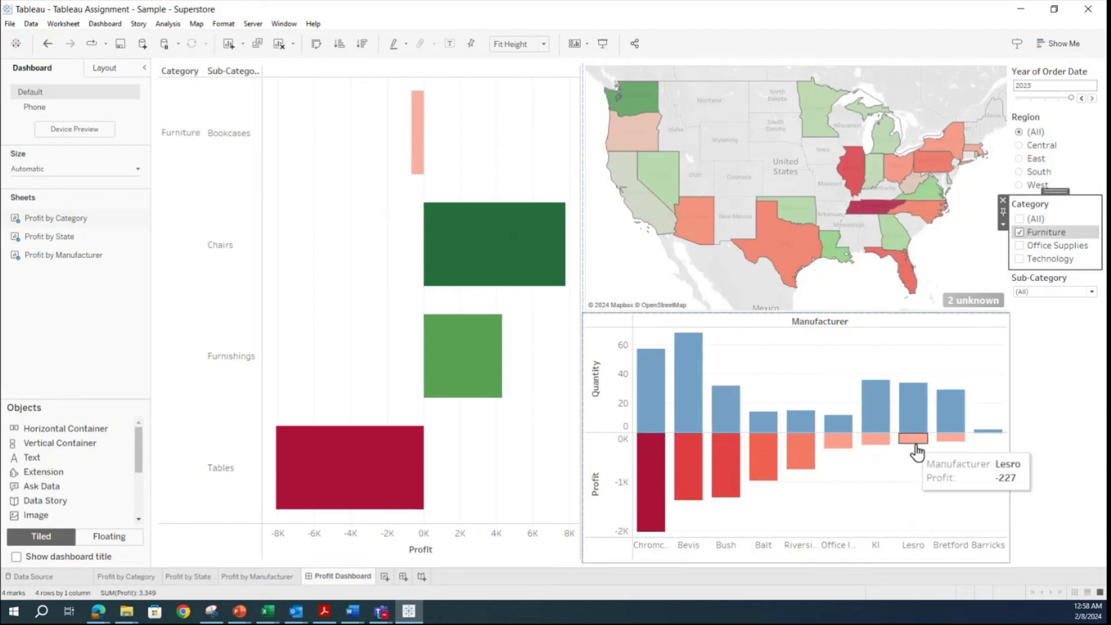
left_click(1091, 292)
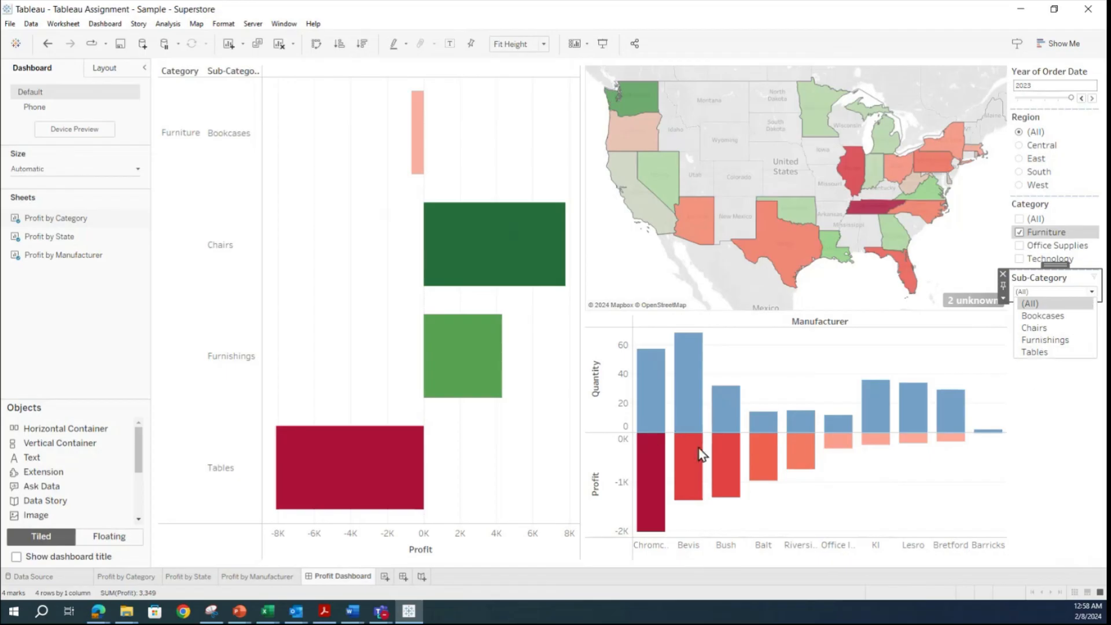
left_click(1044, 449)
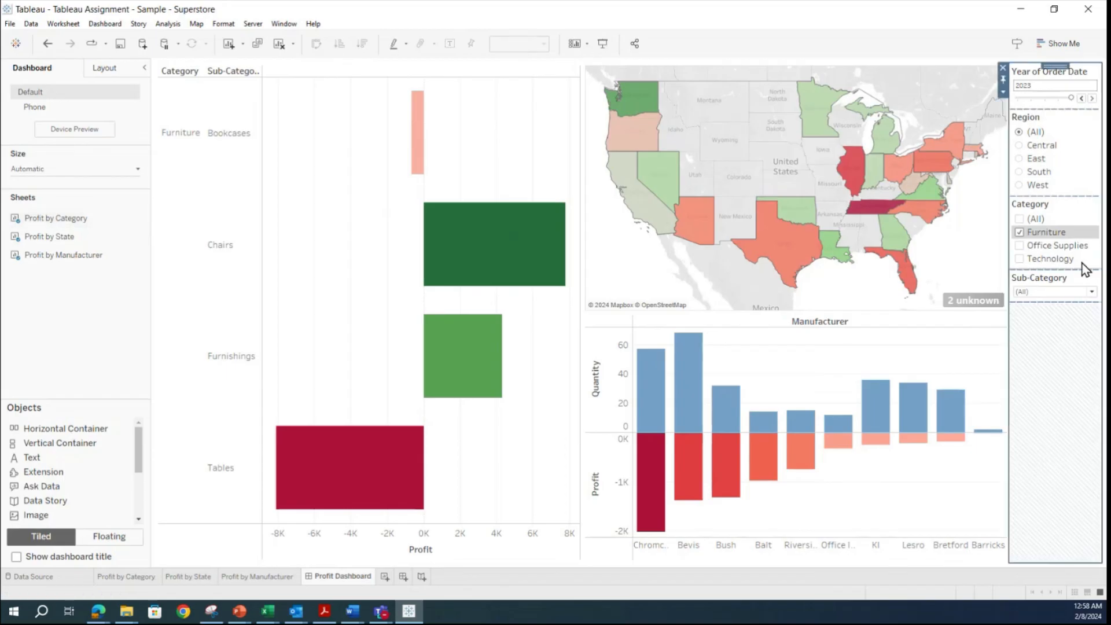
Restore the Category filter to All so that every category is included.
left_click(1020, 214)
left_click(1020, 218)
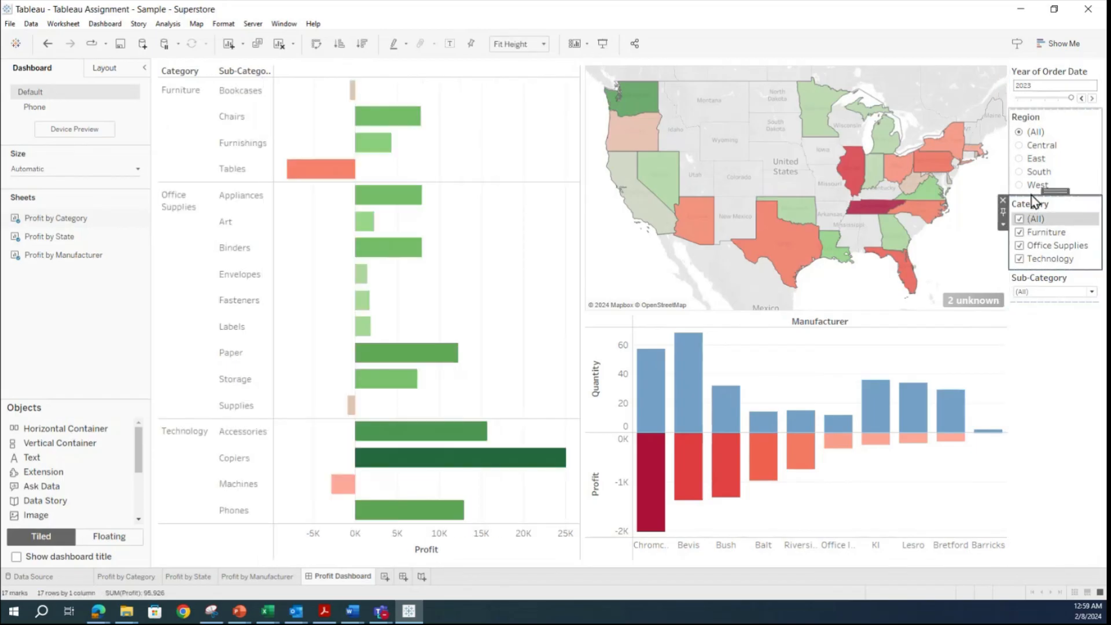
left_click(1059, 370)
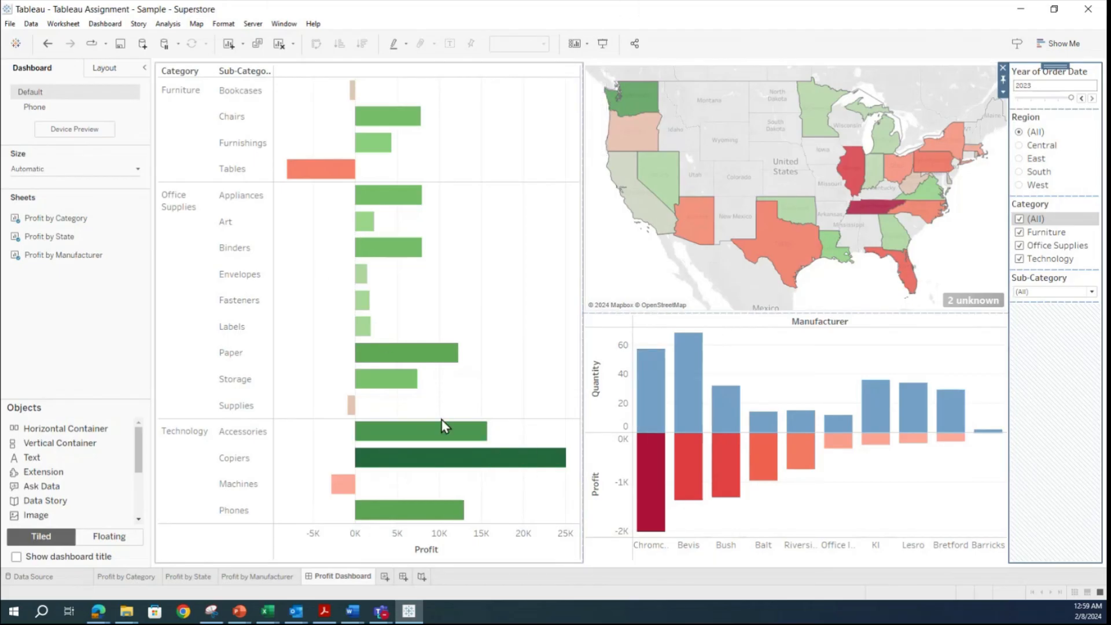
Review the Data Source and the Profit by Category, State and Manufacturer worksheets, and return to the Profit Dashboard.
left_click(64, 578)
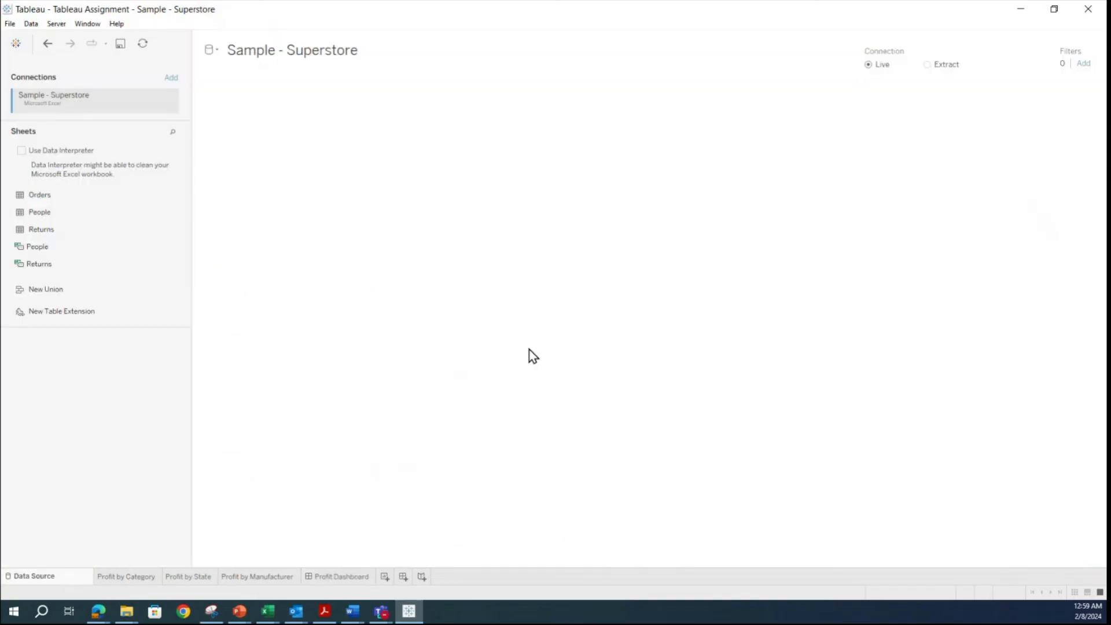
left_click(141, 578)
left_click(192, 578)
left_click(243, 577)
left_click(334, 578)
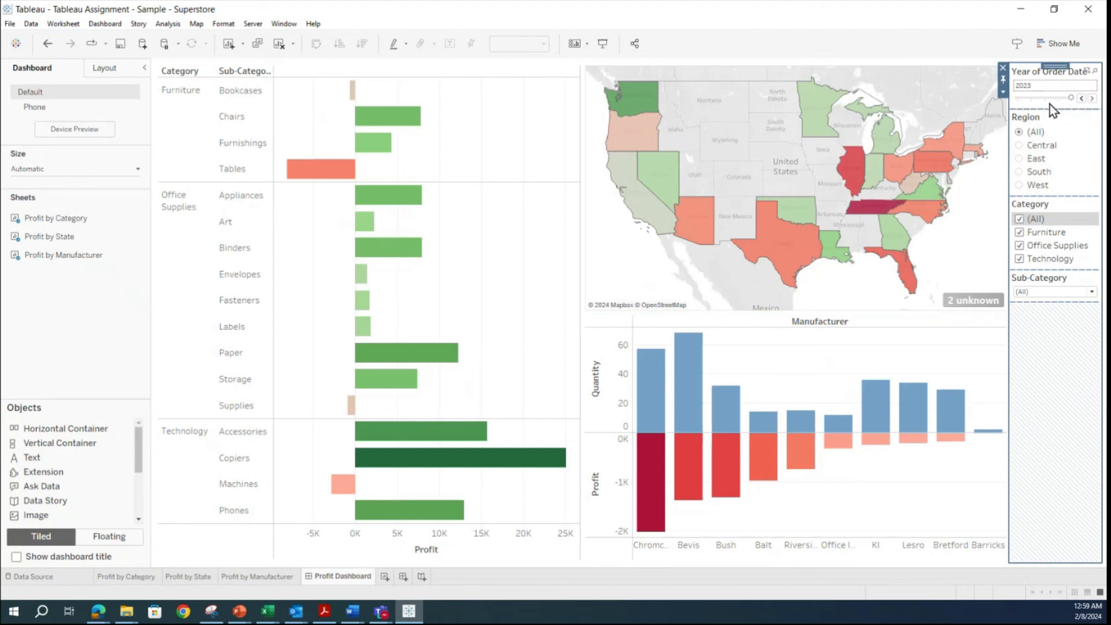
Reset the Year of Order Date filter to All.
left_click(1082, 99)
left_click(1082, 99)
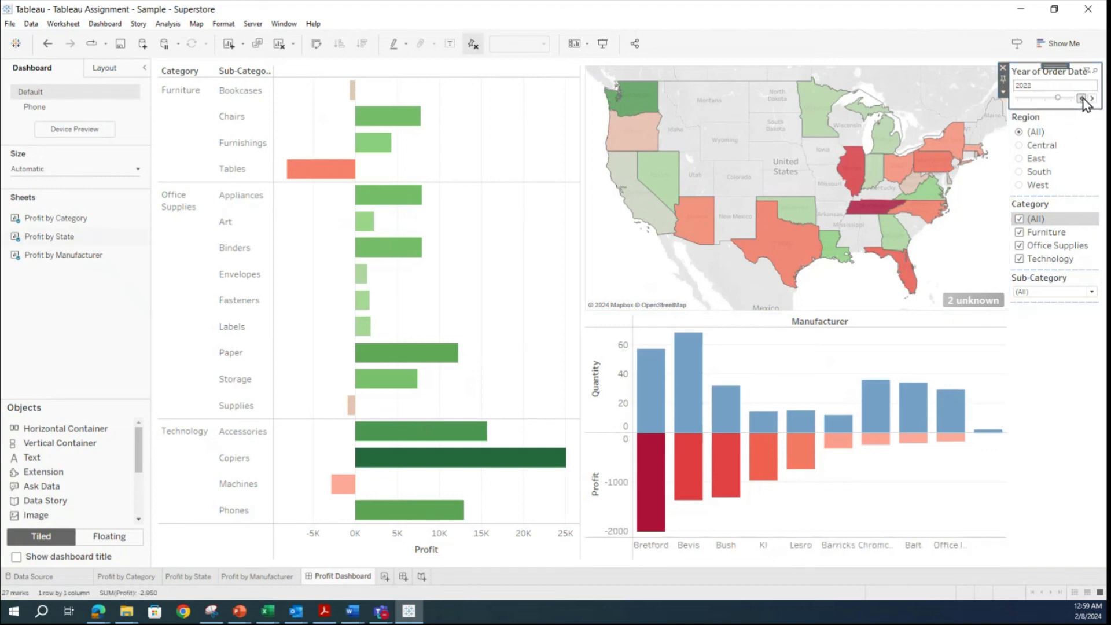
left_click(1081, 98)
left_click(1081, 98)
left_click(1081, 98)
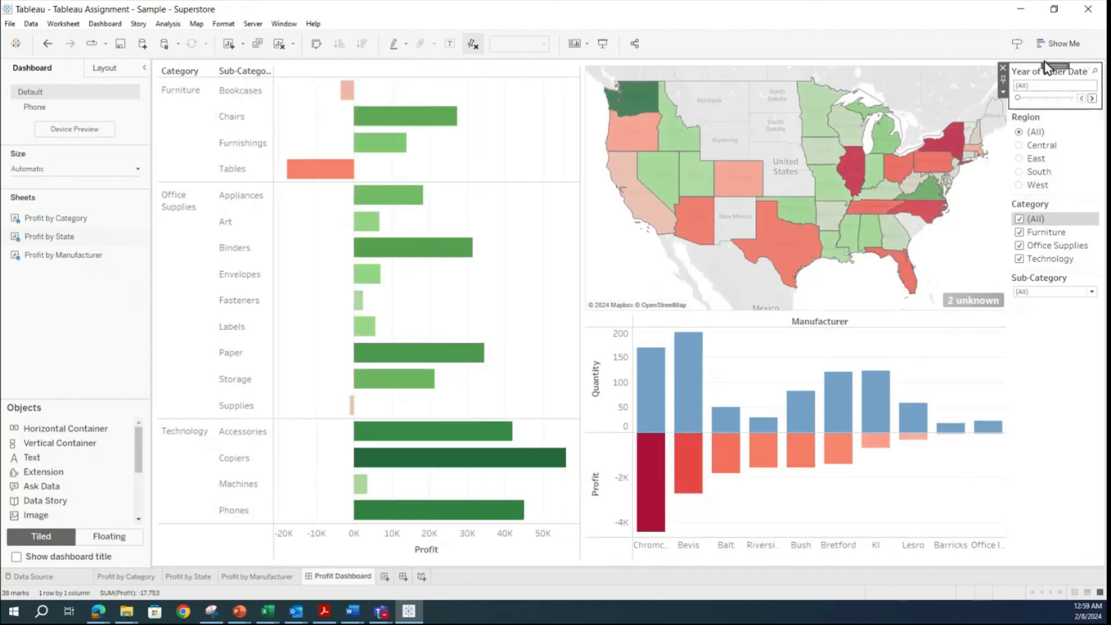
left_click(1028, 400)
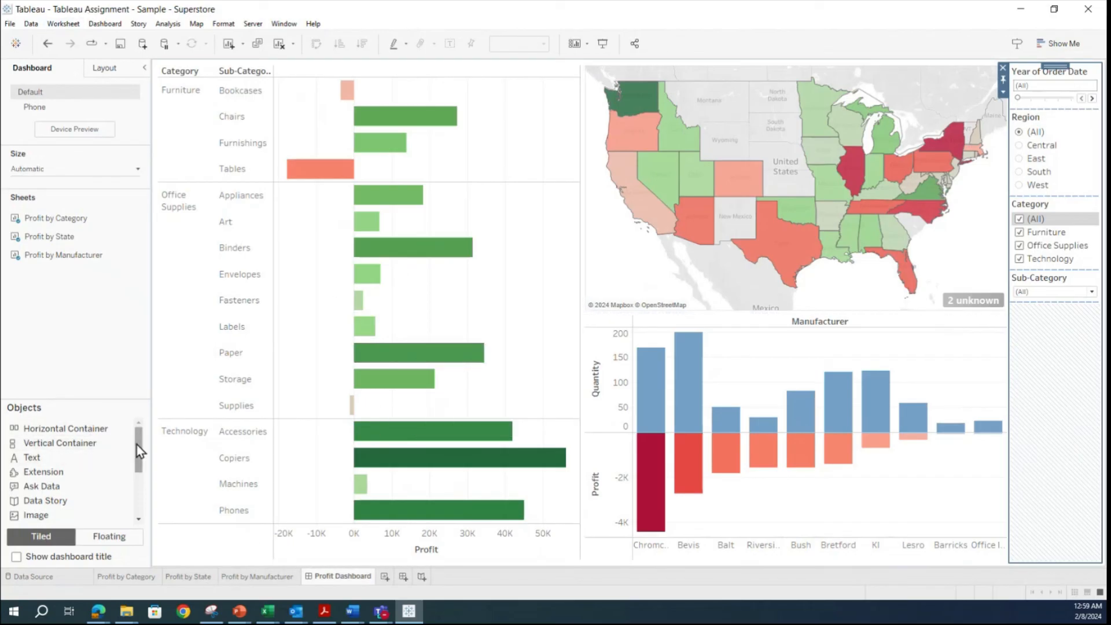
Add a text object reading "Profit Dashboard" to the dashboard, formatted as size 24, bold and centred.
double_click(26, 463)
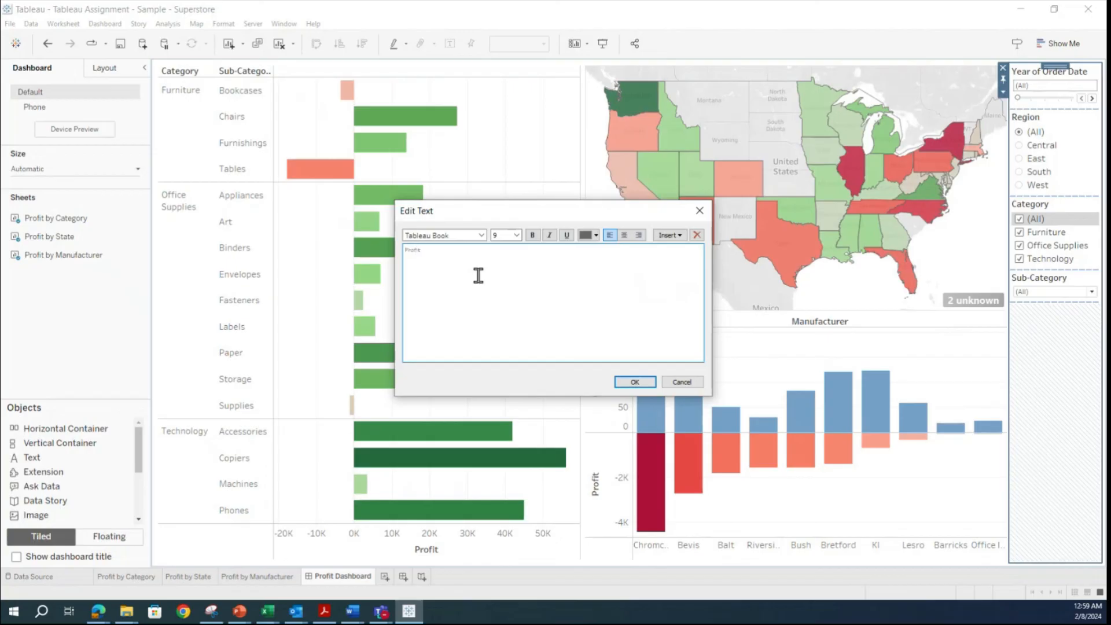
type("Profit Dashboard")
left_click_drag(544, 248, 395, 242)
left_click(516, 234)
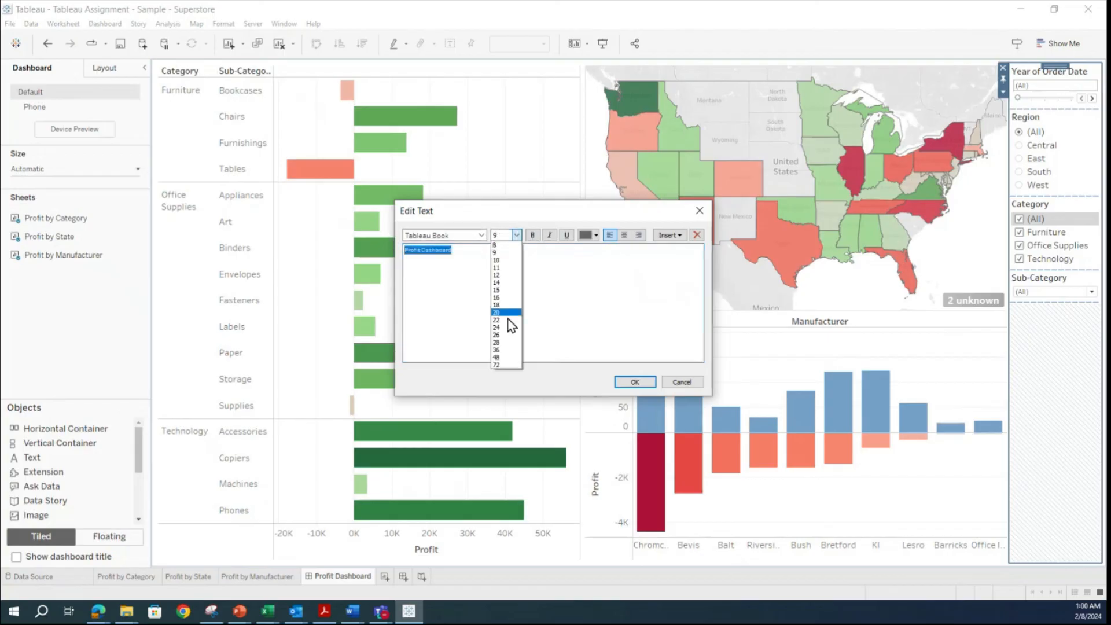
left_click(508, 327)
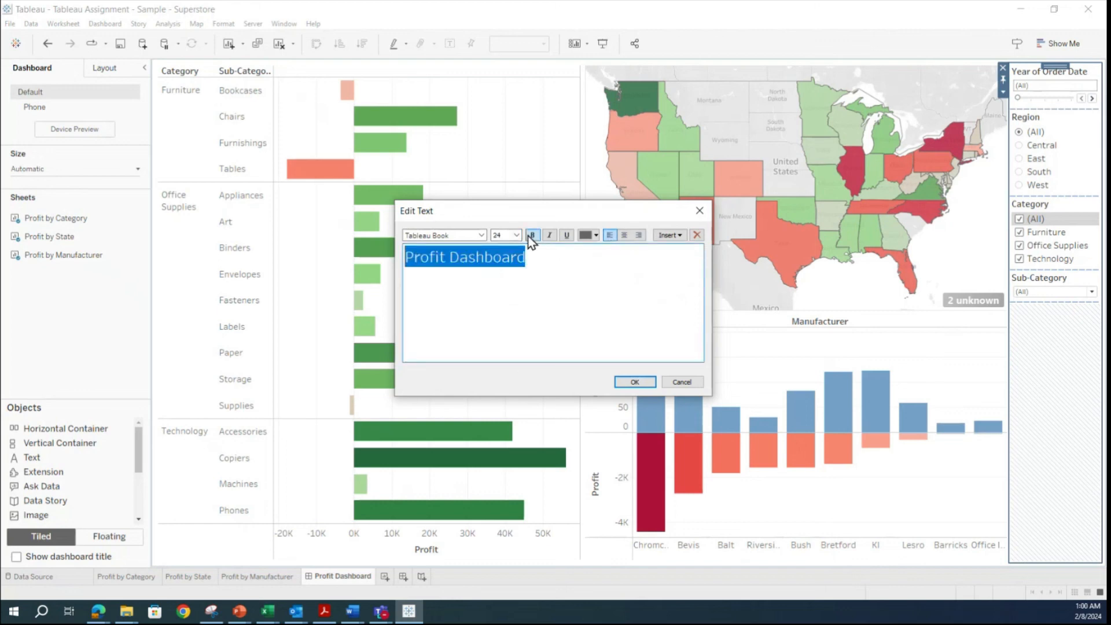
left_click(624, 235)
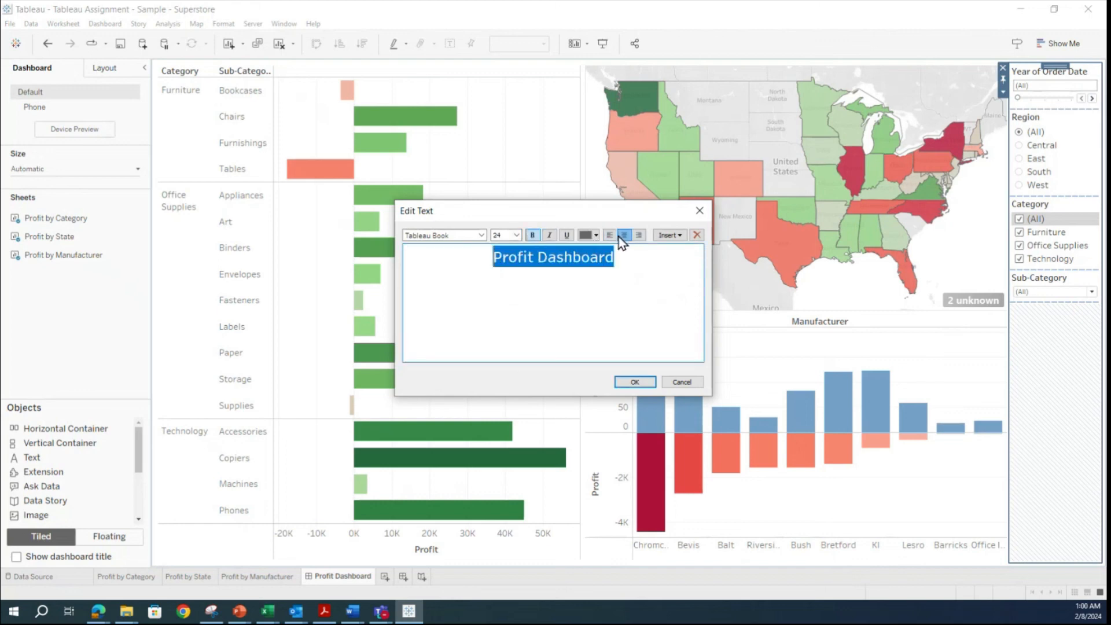
left_click(636, 382)
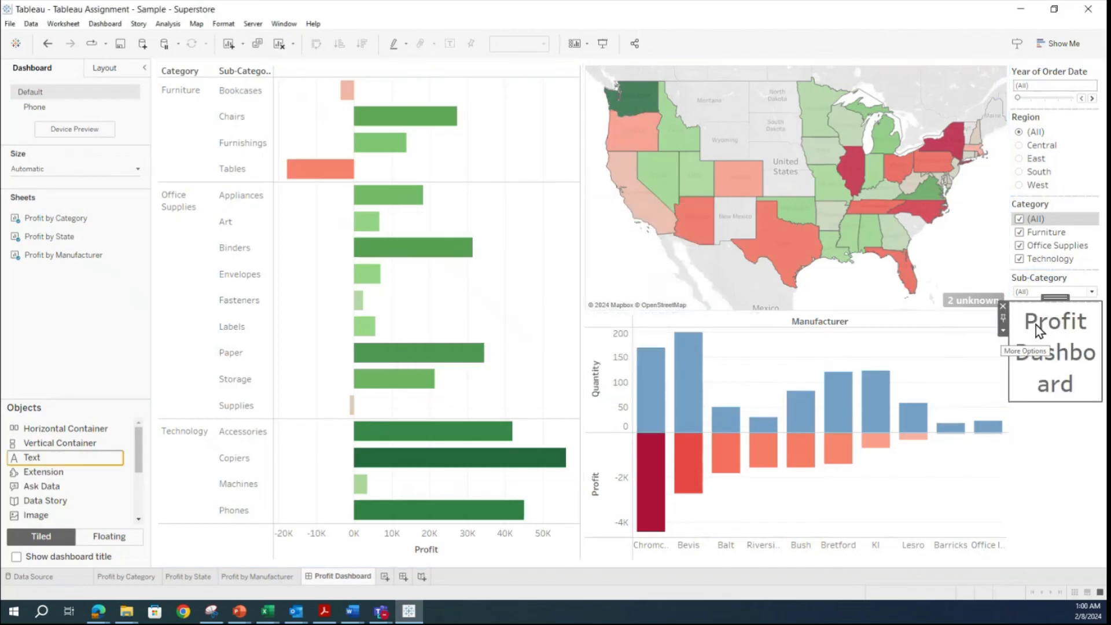
Place the "Profit Dashboard" text above all charts across the full dashboard width, and shrink it to a thin title strip.
mouse_move(1056, 297)
left_mouse_down()
mouse_move(1026, 308)
mouse_move(758, 192)
mouse_move(599, 88)
mouse_move(585, 58)
left_mouse_up()
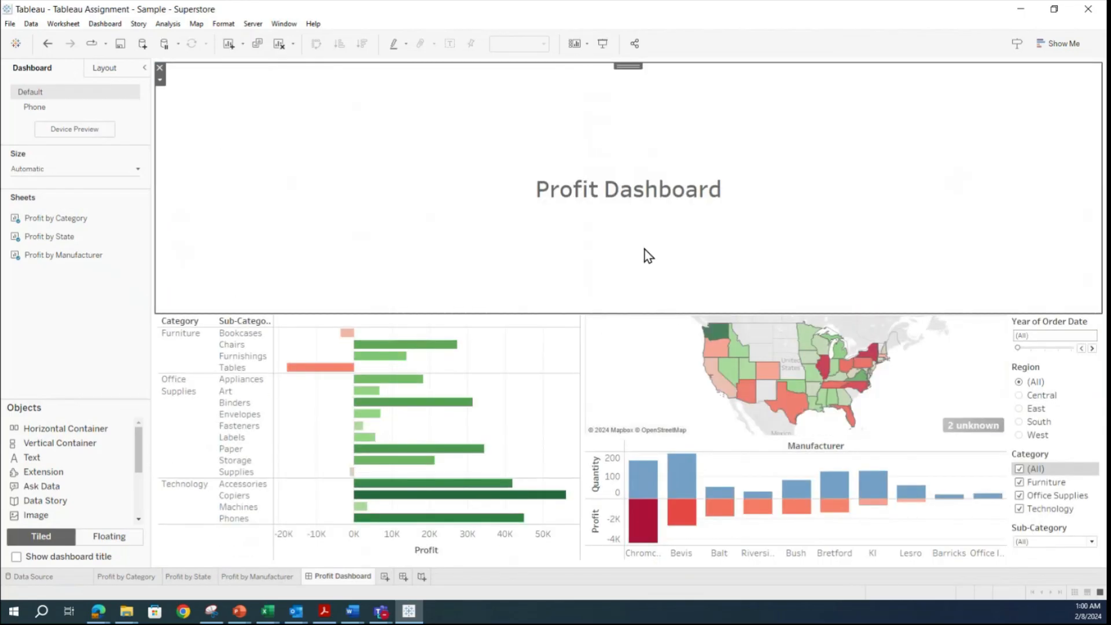
left_click_drag(674, 312, 706, 92)
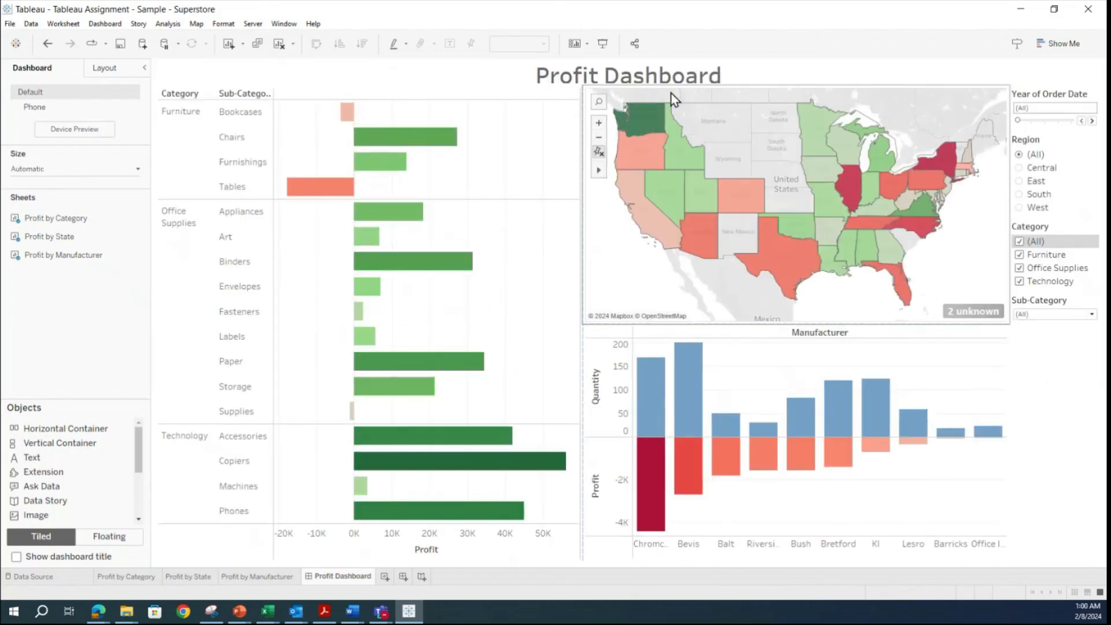
left_click(1078, 460)
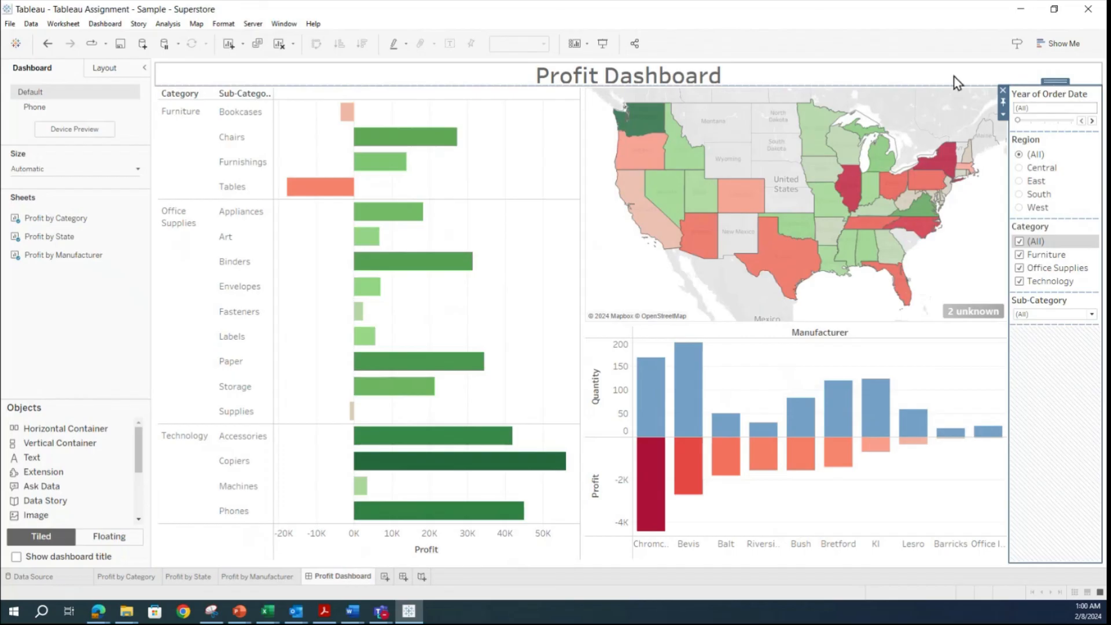
left_click(743, 68)
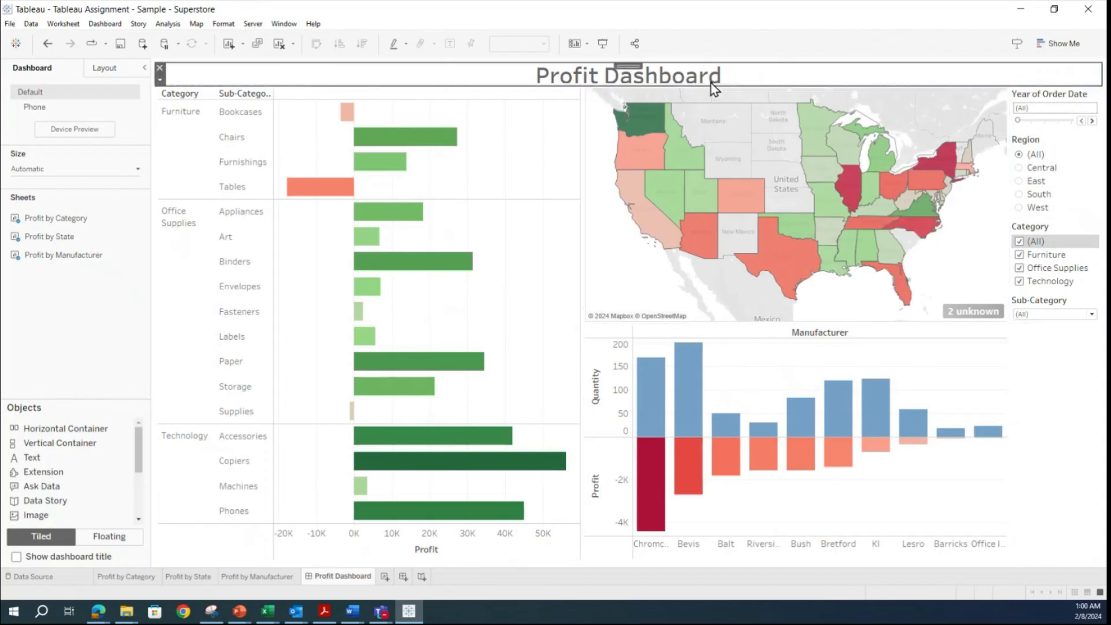
left_click_drag(570, 86, 570, 90)
Save the workbook with the titled dashboard under its existing name.
left_click(1036, 408)
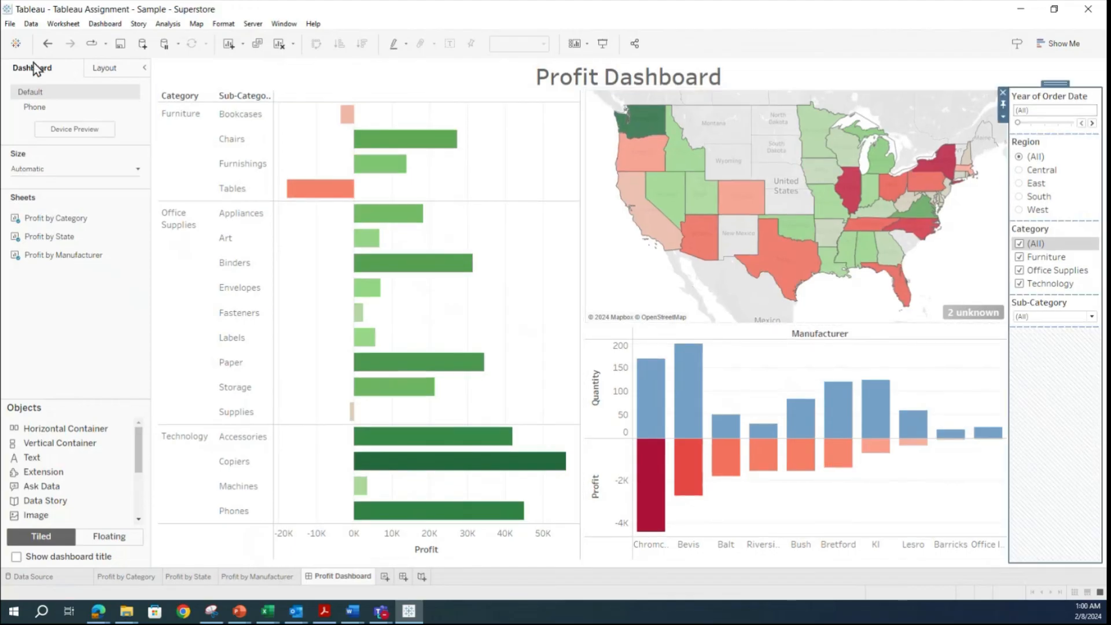
left_click(17, 26)
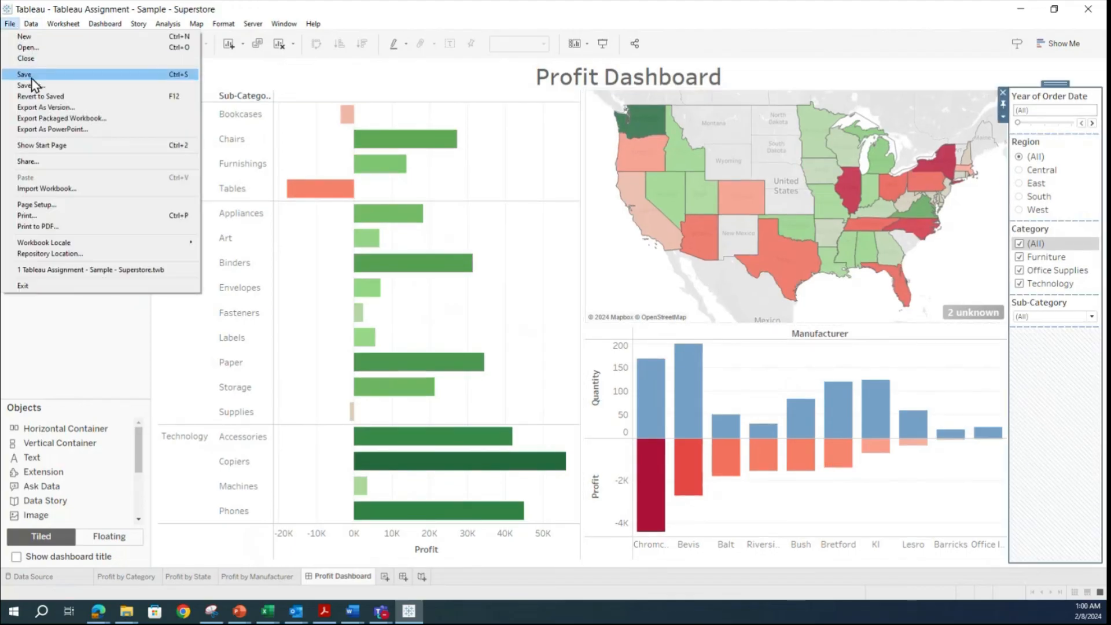
left_click(30, 75)
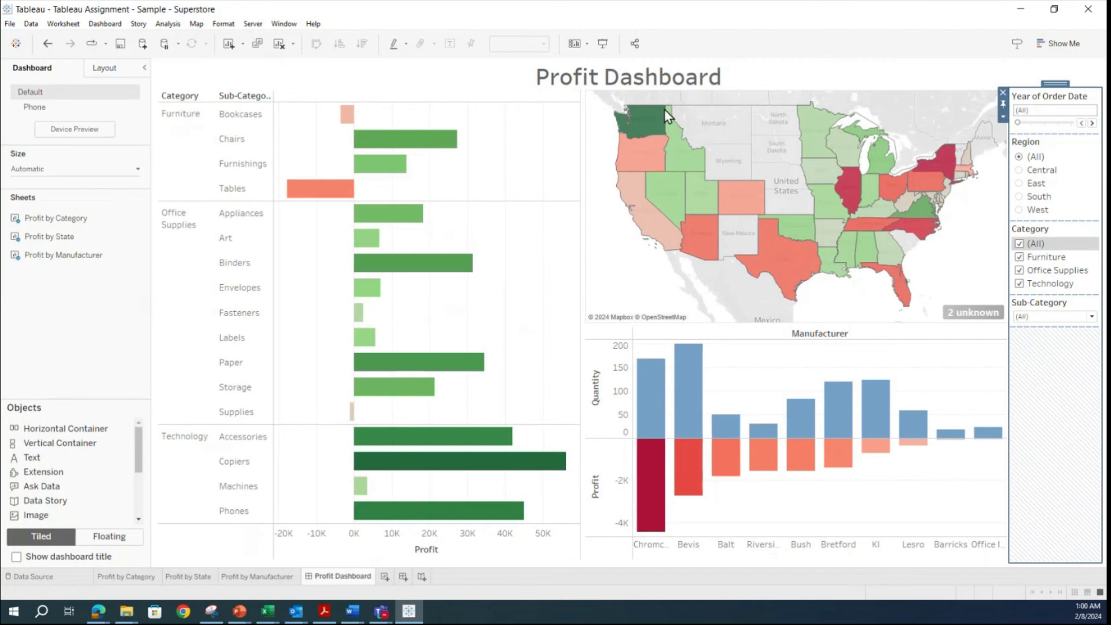
Show the dashboard in presentation mode, and filter it to order year 2020 and the West region.
left_click(603, 44)
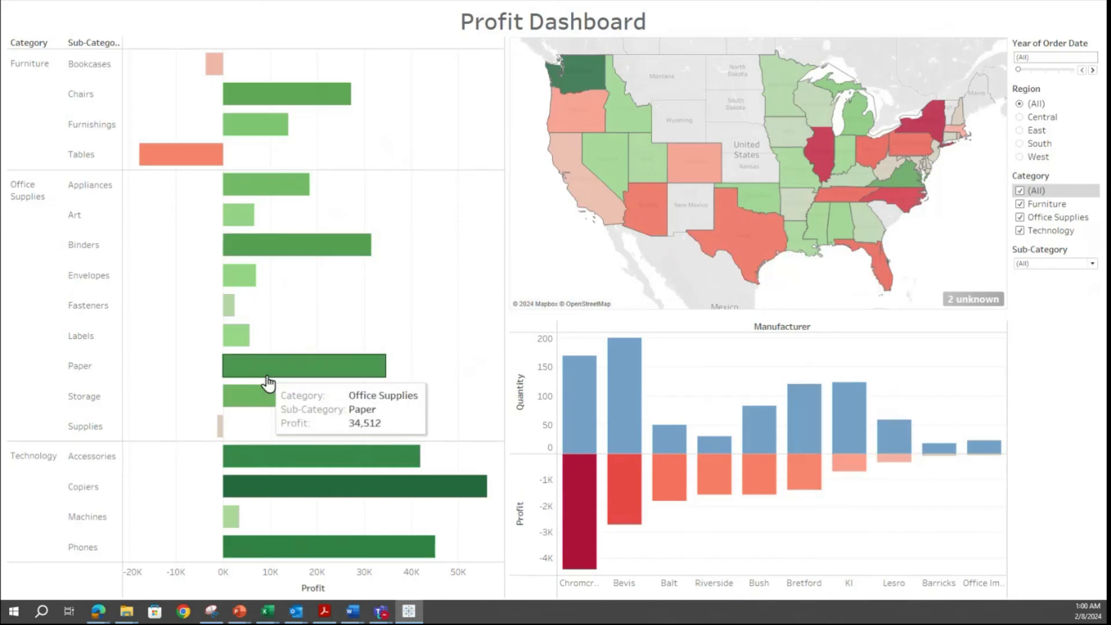
left_click(1093, 70)
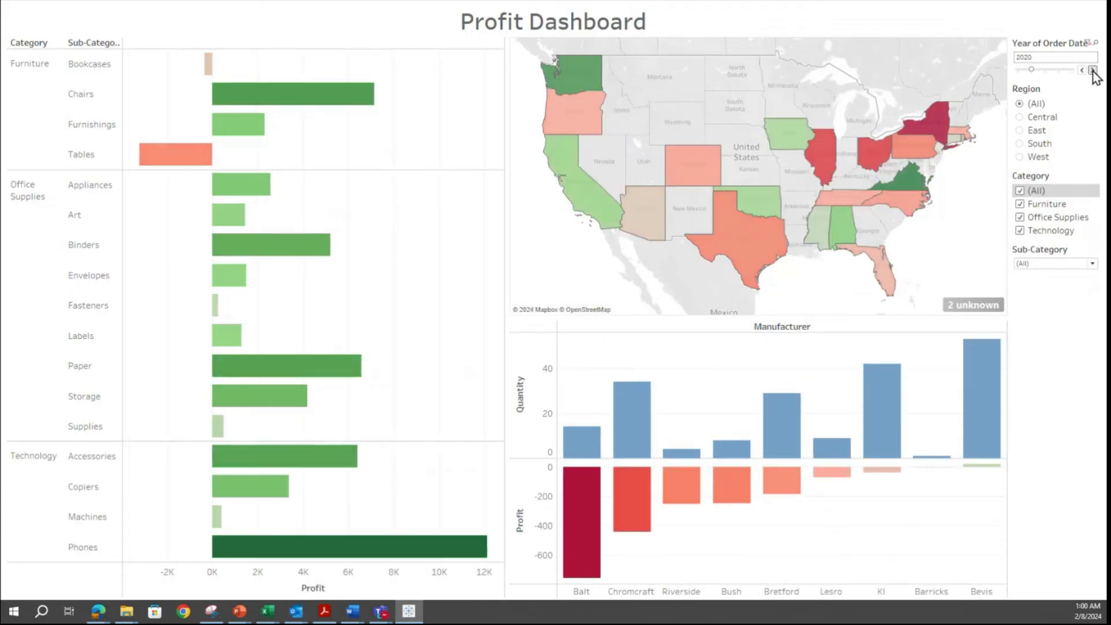
left_click(1019, 158)
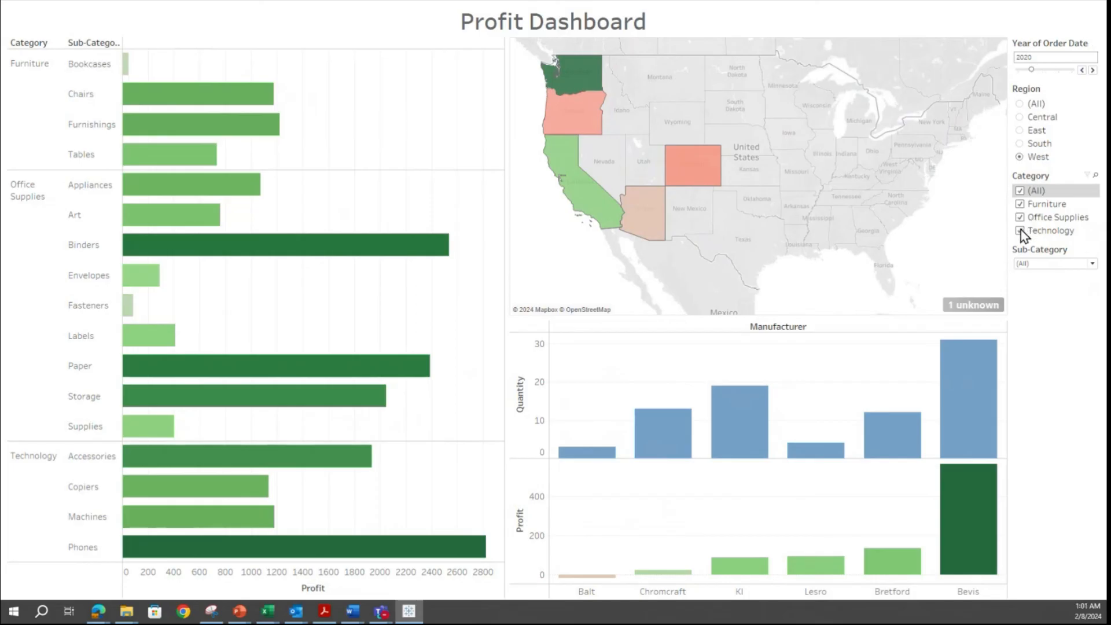
Limit the Category filter to Technology and switch it to Office Supplies, and undo these changes to bring back all categories.
left_click(1020, 204)
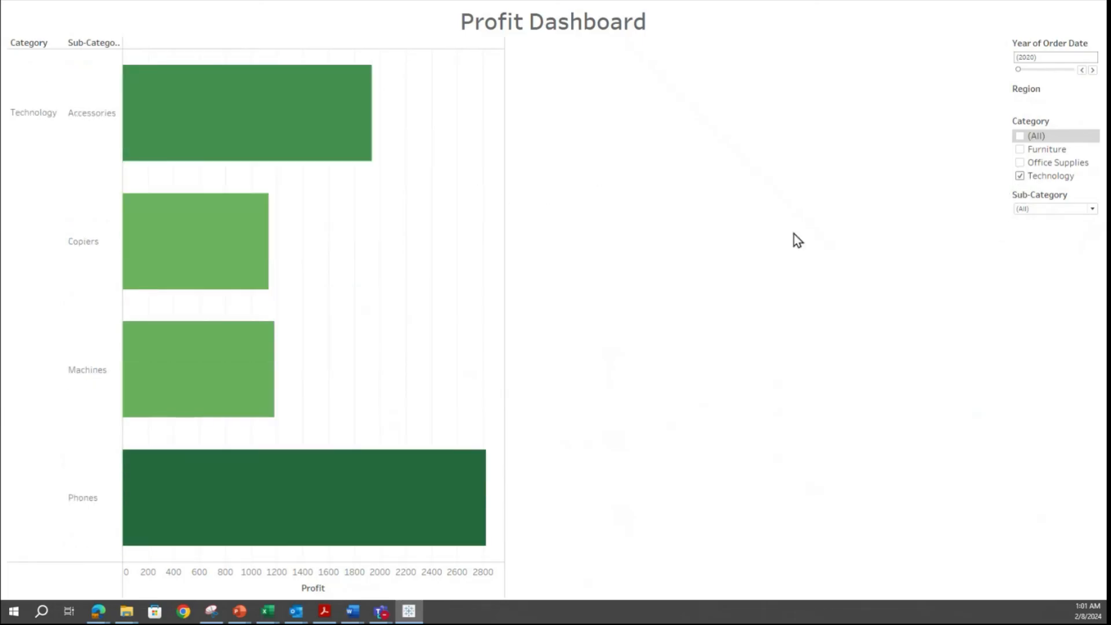
left_click(1033, 210)
left_click(1033, 211)
left_click(1021, 164)
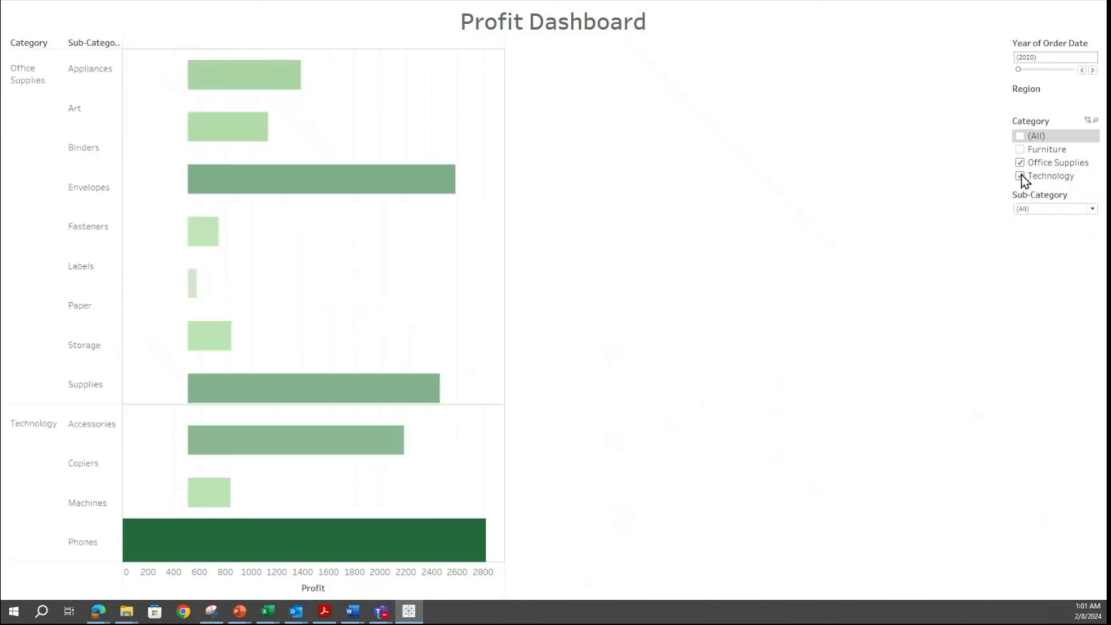
left_click(1021, 179)
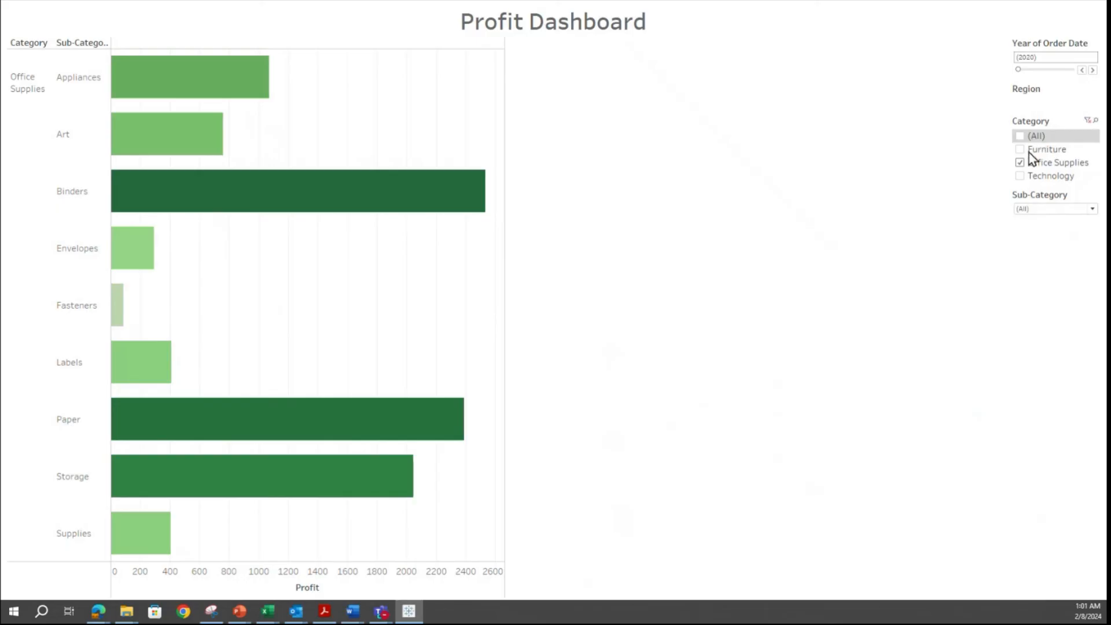
key("ctrl+z")
key("ctrl+z")
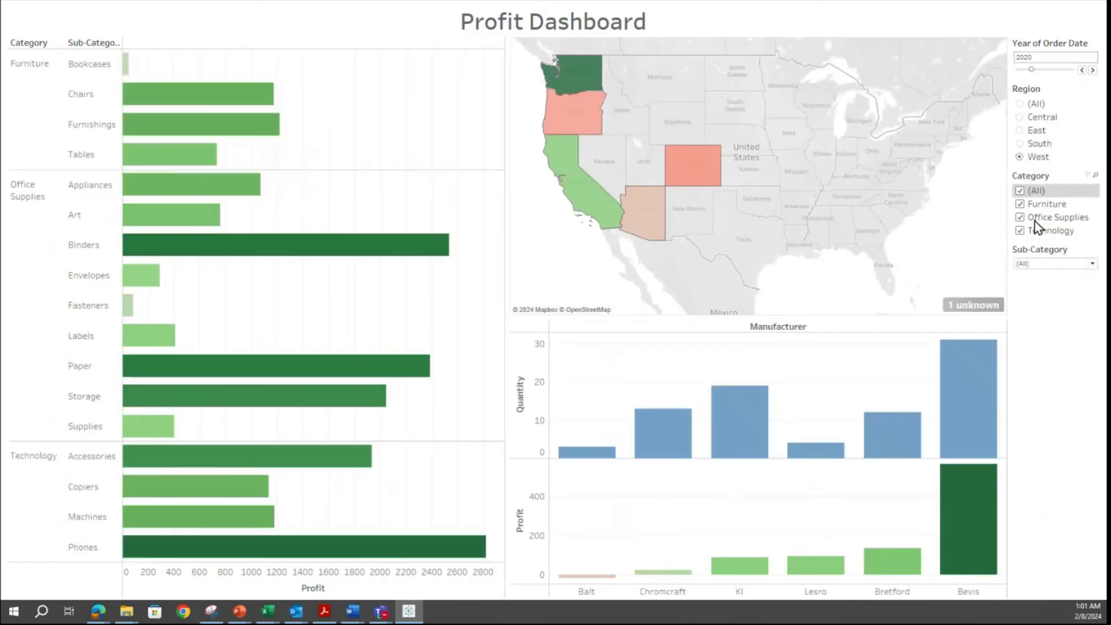
Switch the region filter to Central and narrow the categories to Office Supplies only.
left_click(1023, 124)
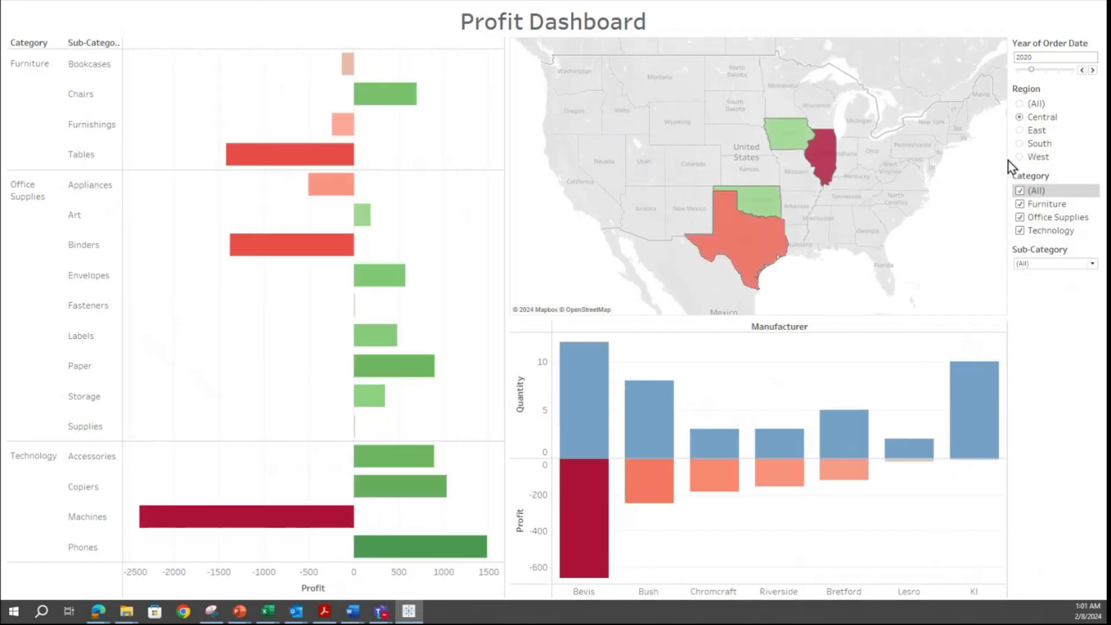
left_click(1020, 232)
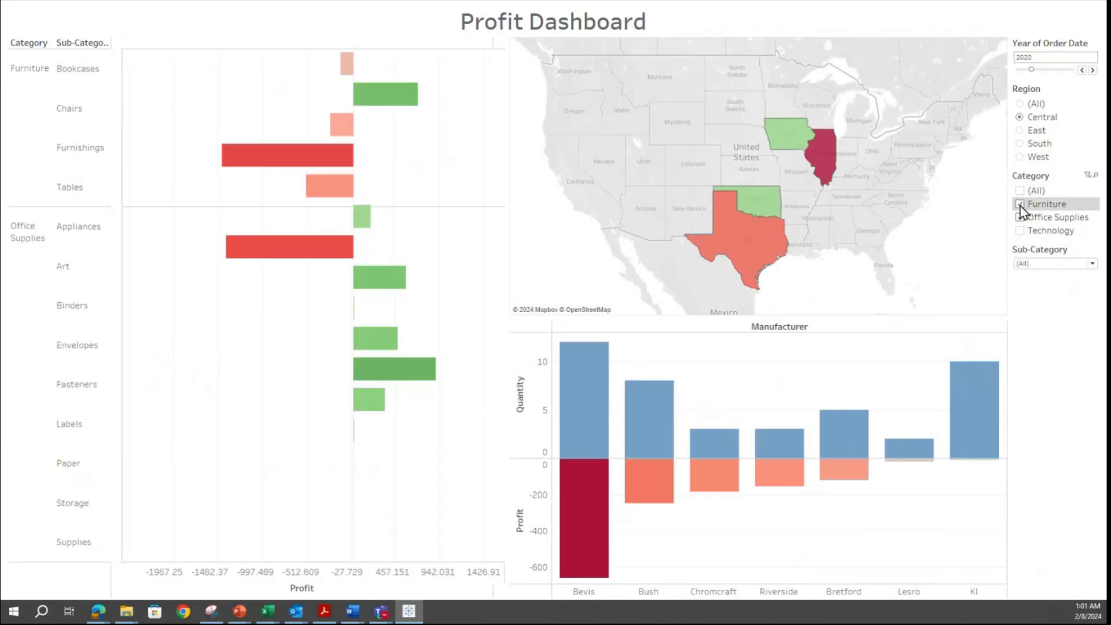
left_click(1020, 204)
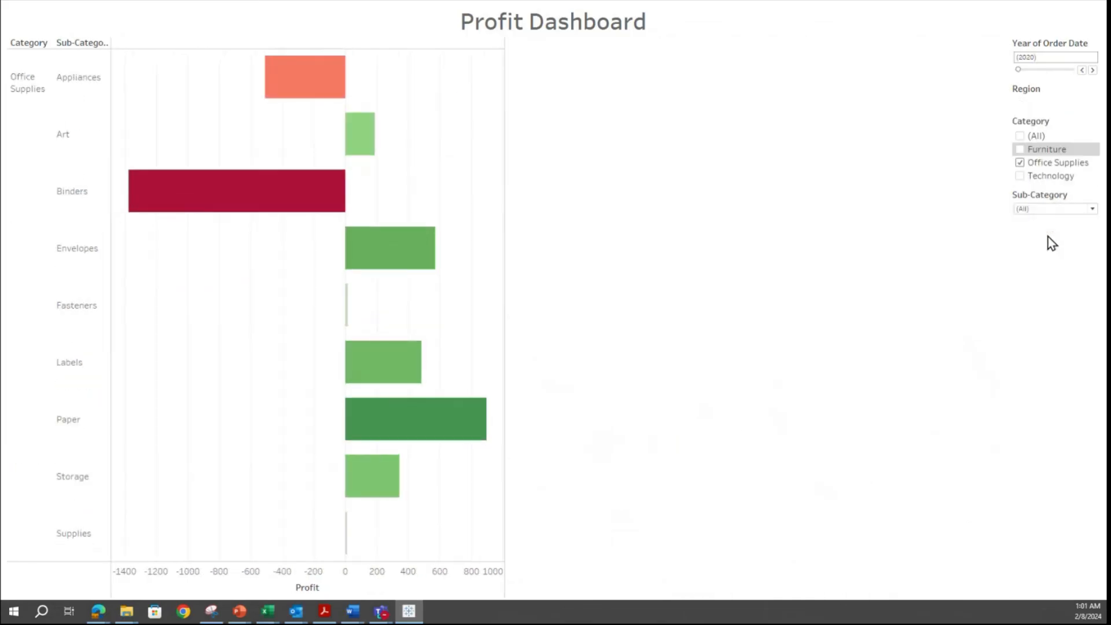
left_click(1021, 149)
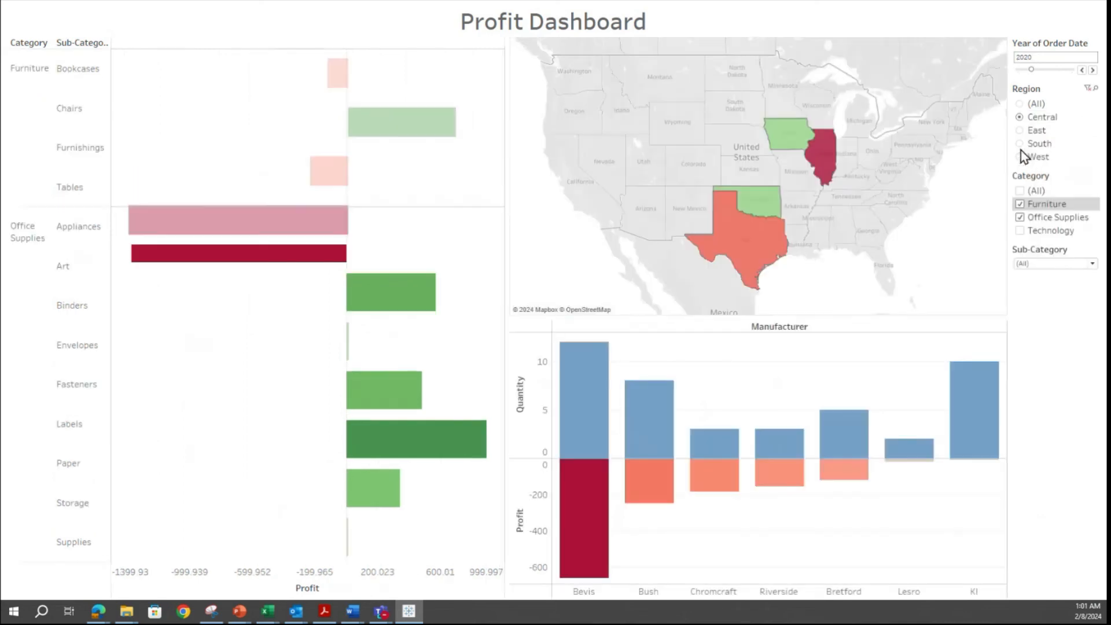
left_click(1020, 204)
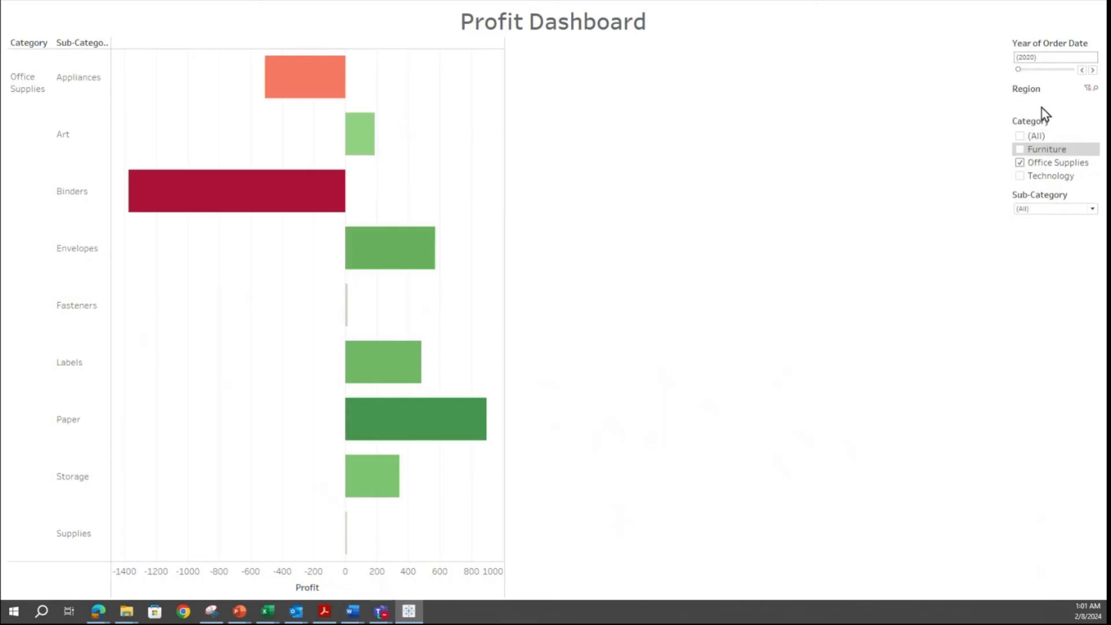
Include Technology and Furniture in the Category filter again alongside Office Supplies.
left_click(1021, 164)
left_click(1021, 163)
left_click(1020, 176)
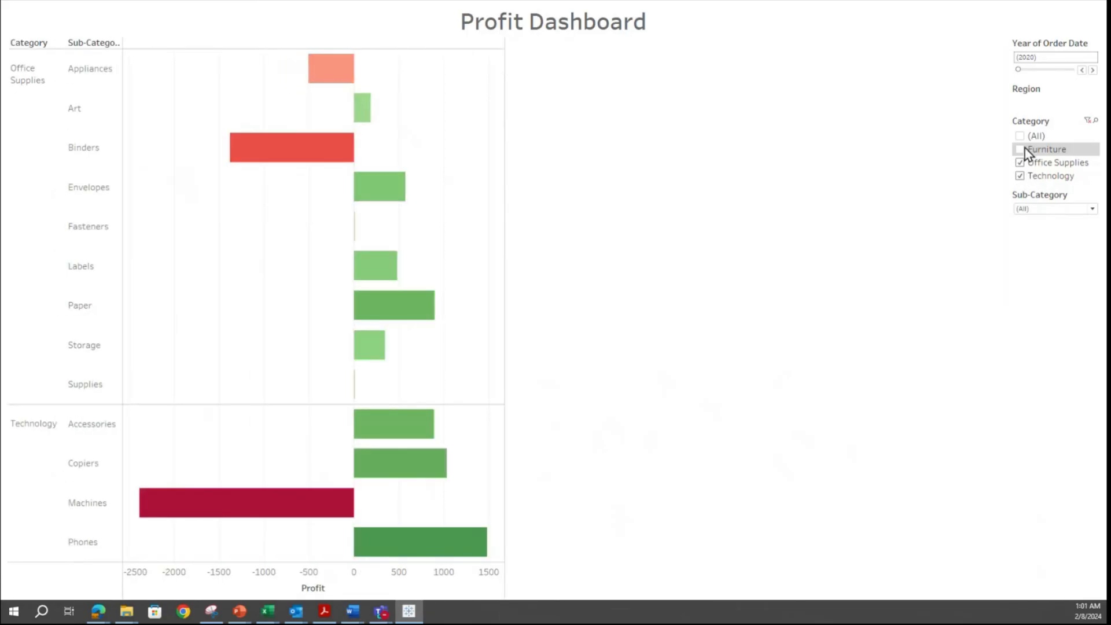
left_click(1025, 152)
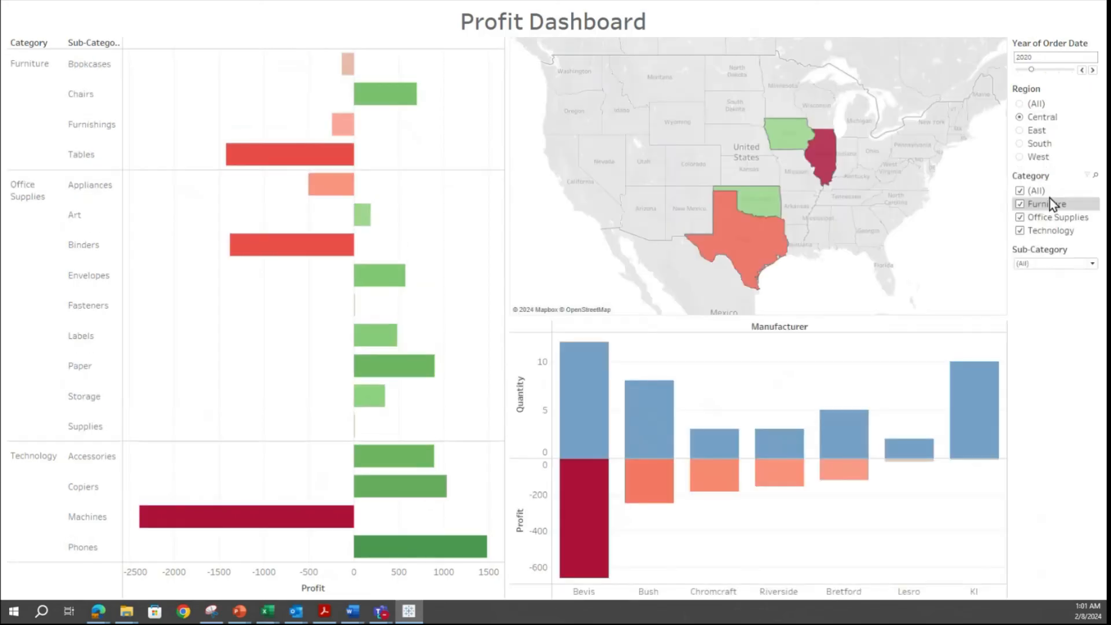
Switch the region filter to East and narrow the categories to Furniture only.
left_click(1025, 132)
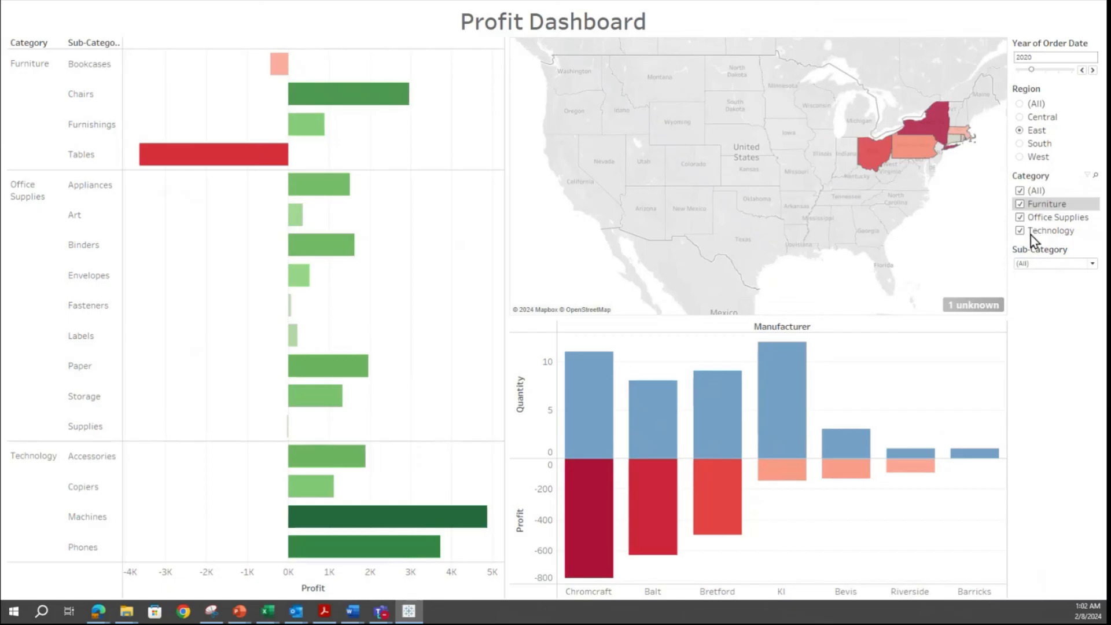
left_click(1020, 204)
left_click(1021, 150)
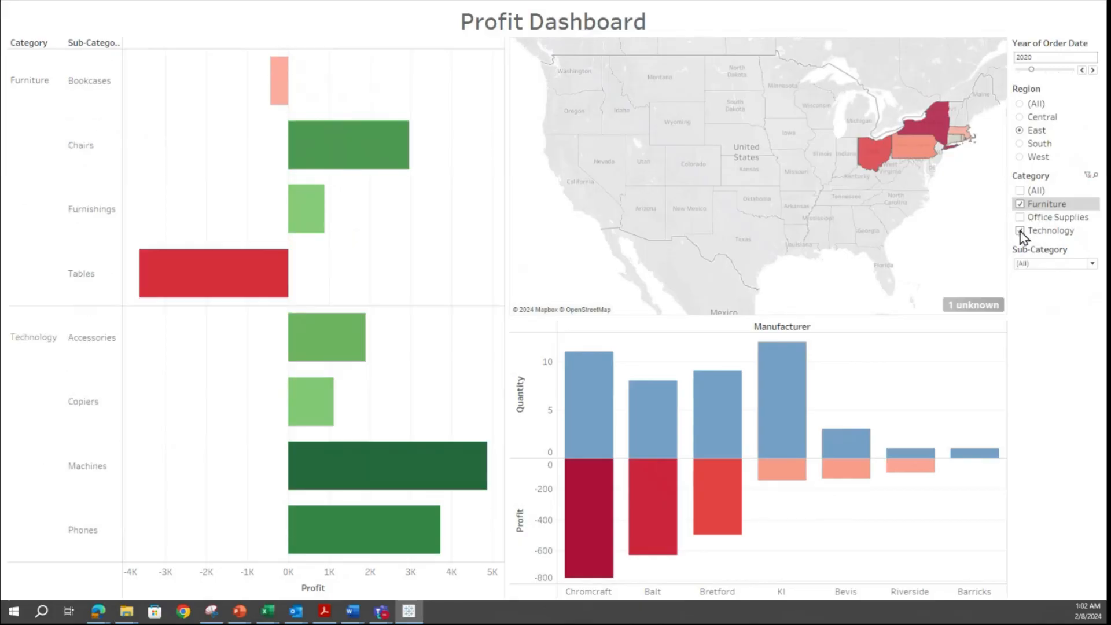
left_click(1019, 231)
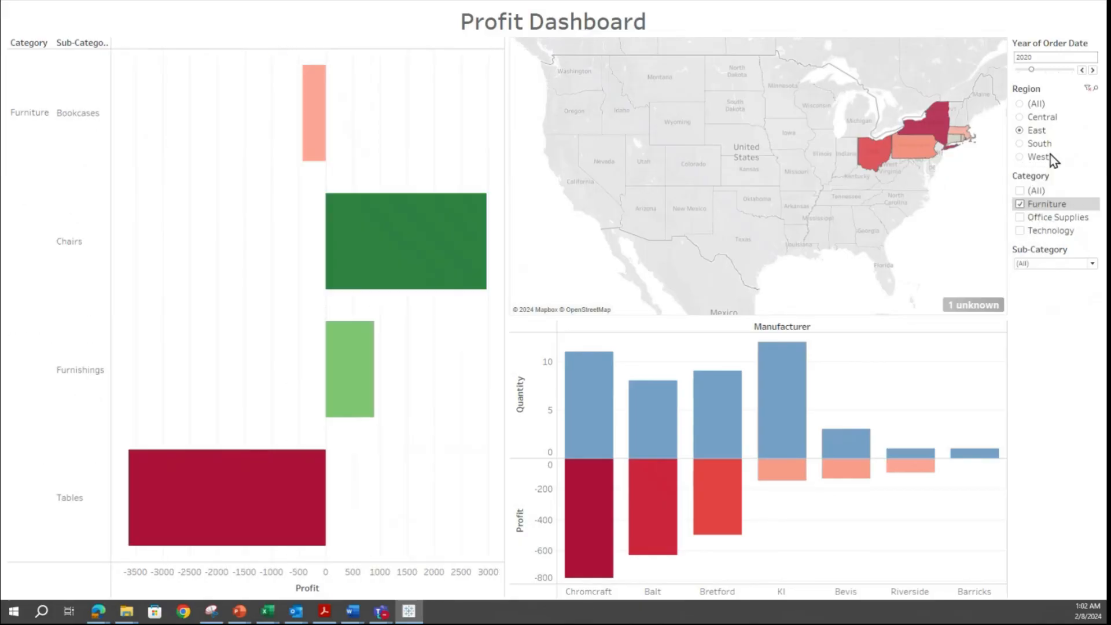
Reselect all categories, and step the order year filter forward past 2022 and back to (All).
left_click(1022, 192)
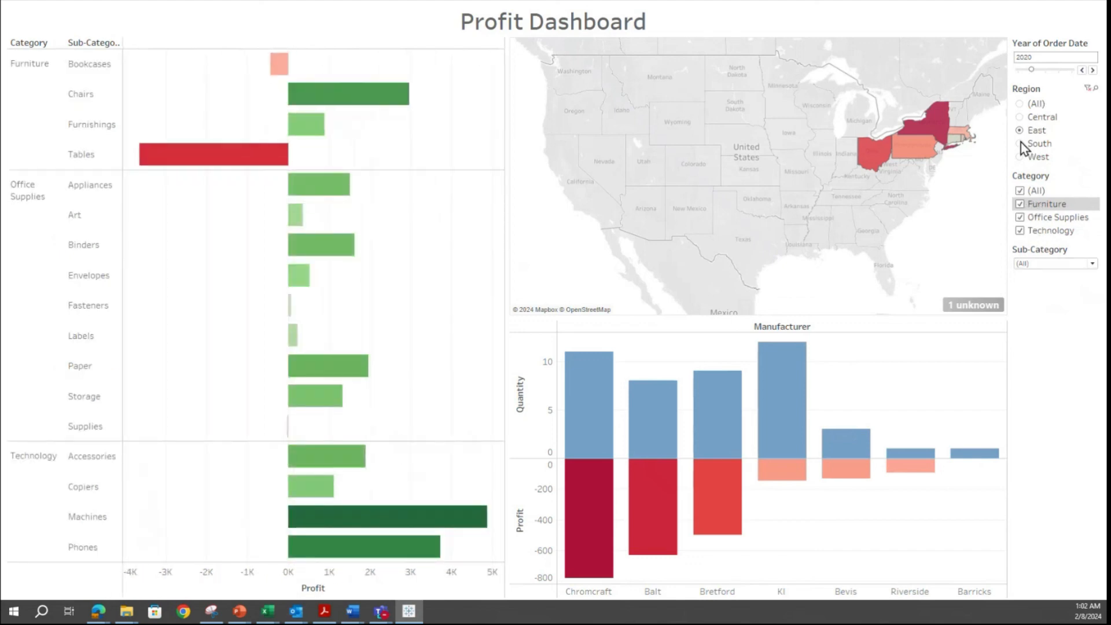
left_click(1093, 70)
left_click(1093, 70)
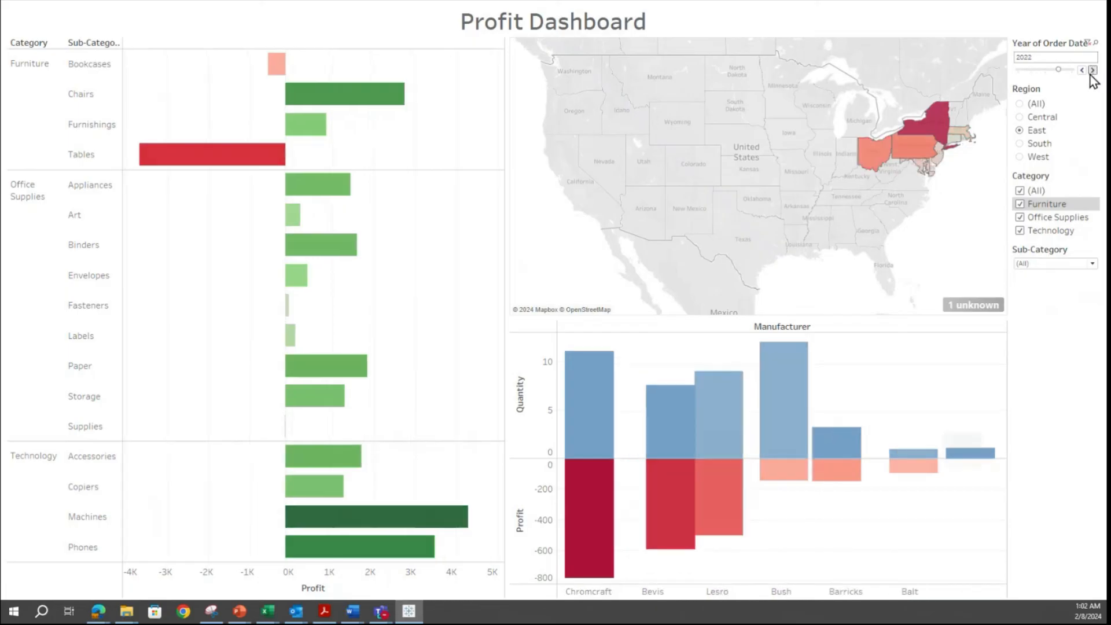
left_click(1093, 70)
left_click(1081, 69)
left_click(1082, 69)
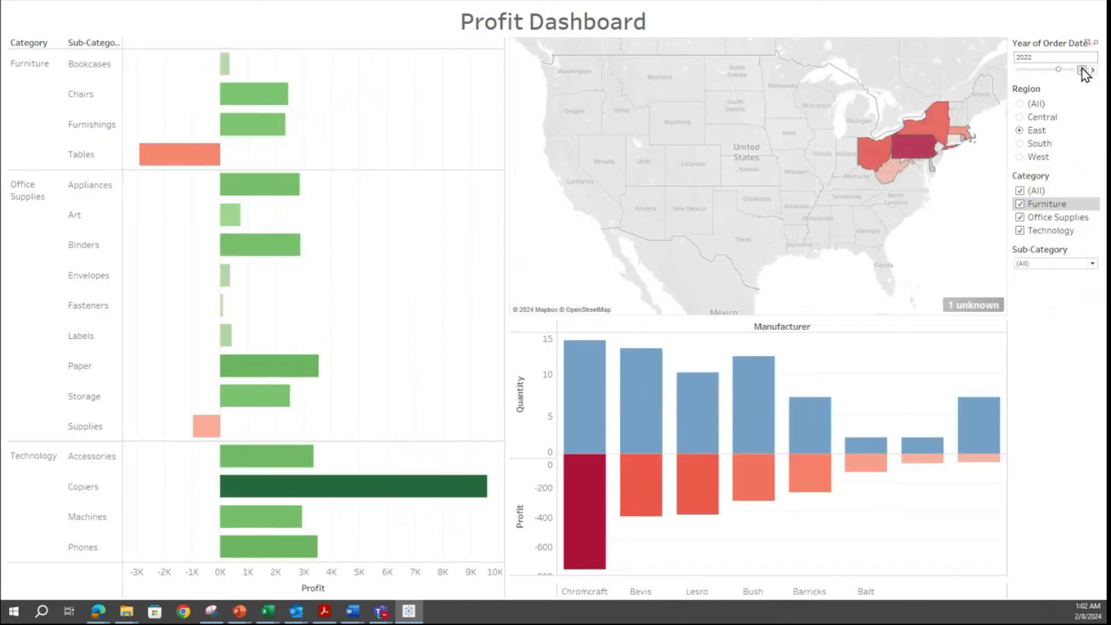
left_click(1082, 69)
left_click(1082, 70)
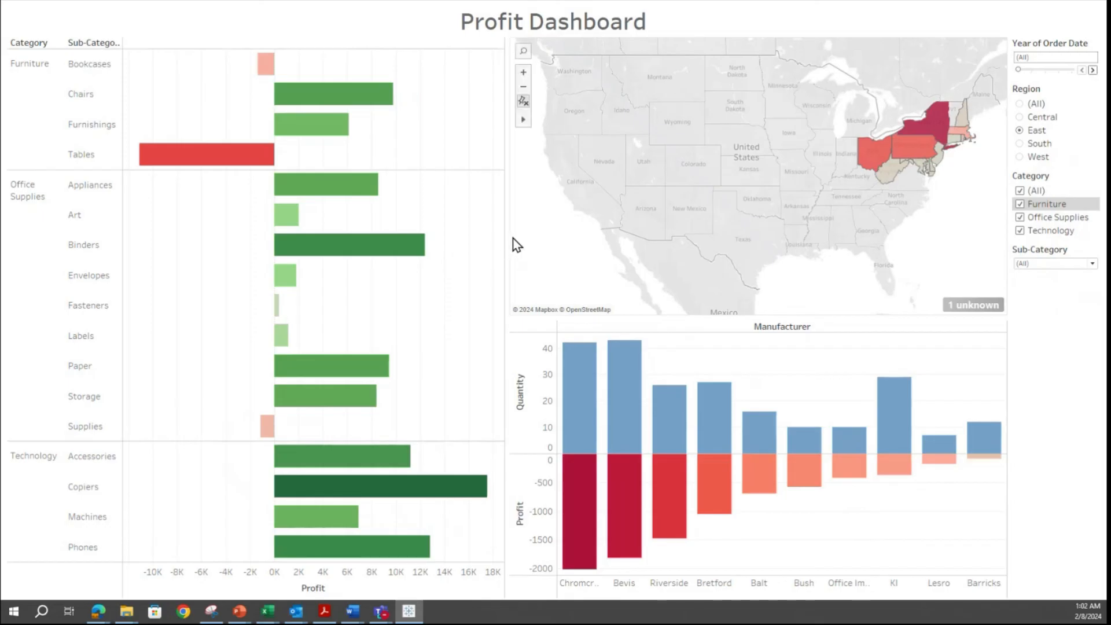
Leave presentation mode and save the workbook under its existing name.
key("Escape")
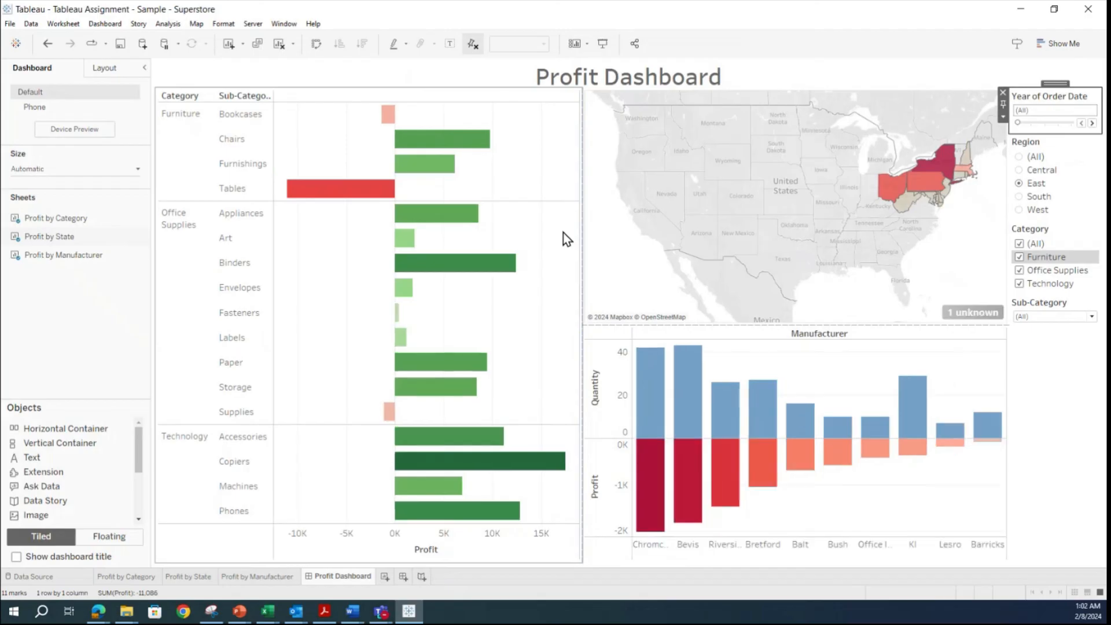
left_click(10, 23)
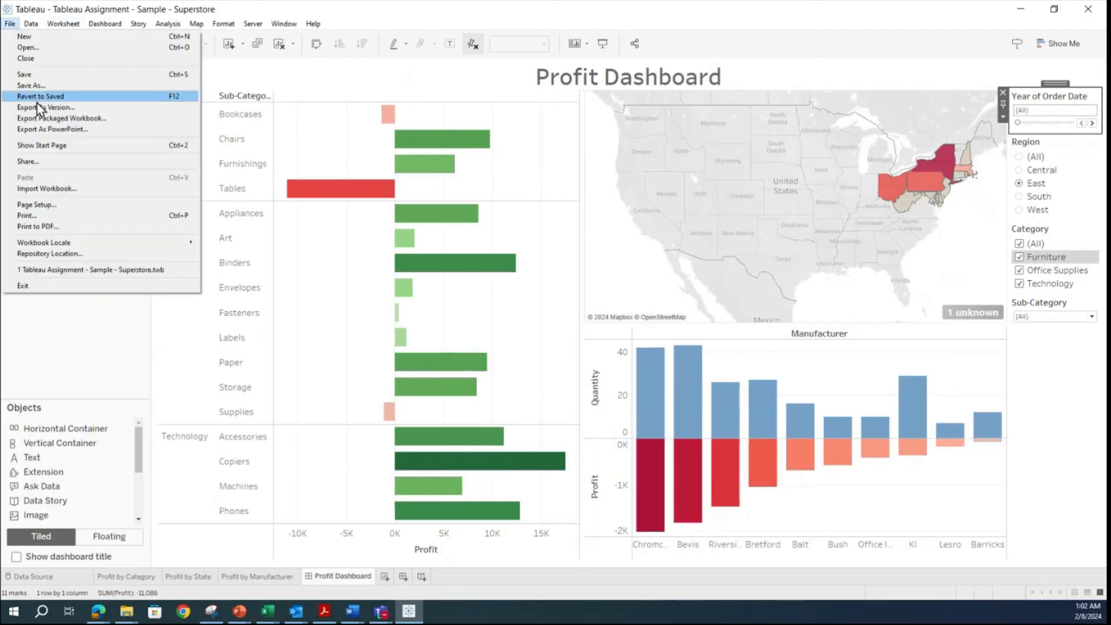
left_click(71, 74)
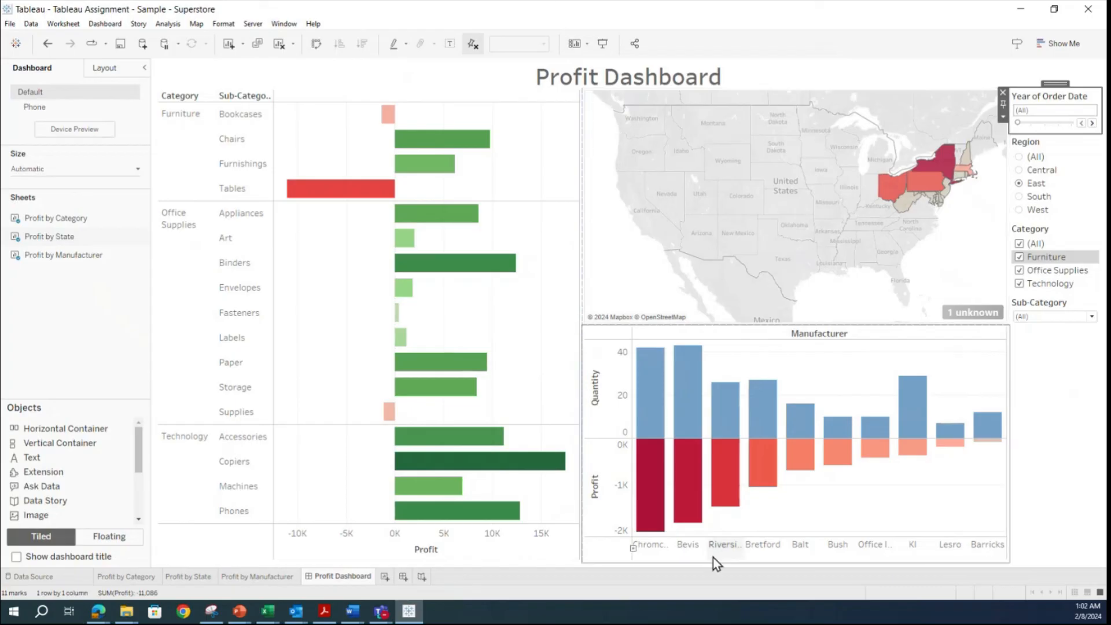
Switch to the Microsoft Teams meeting window.
left_click(385, 618)
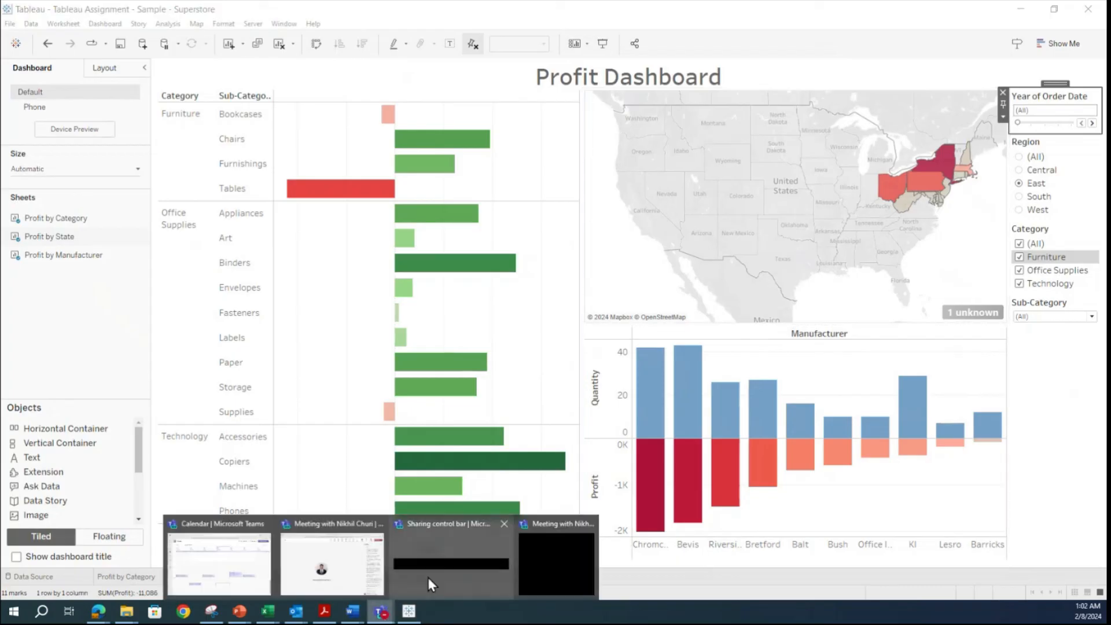
left_click(358, 579)
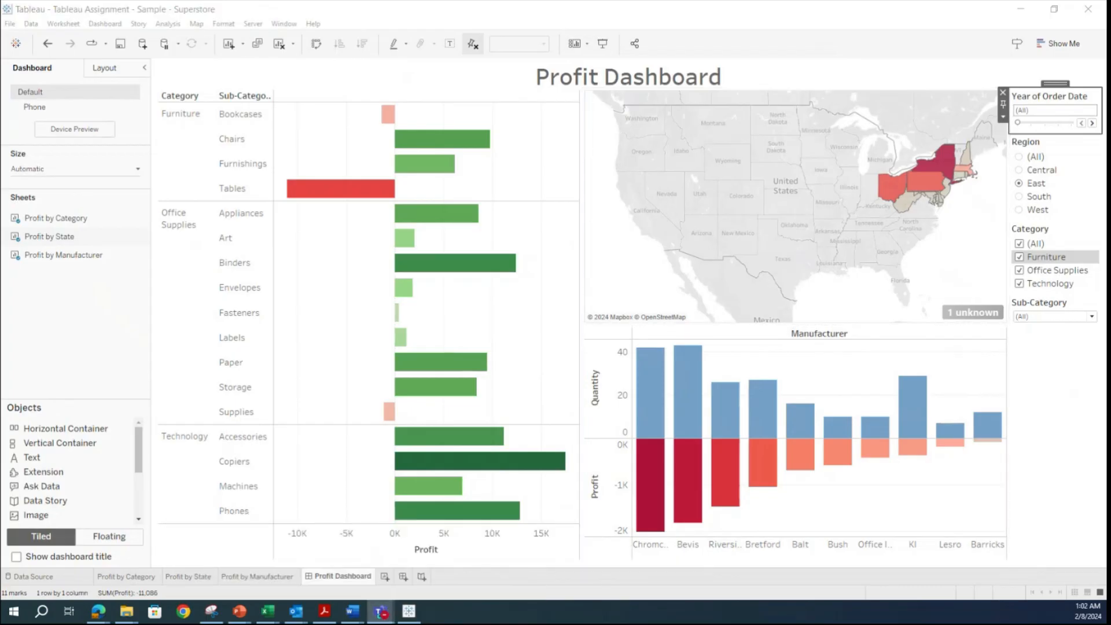